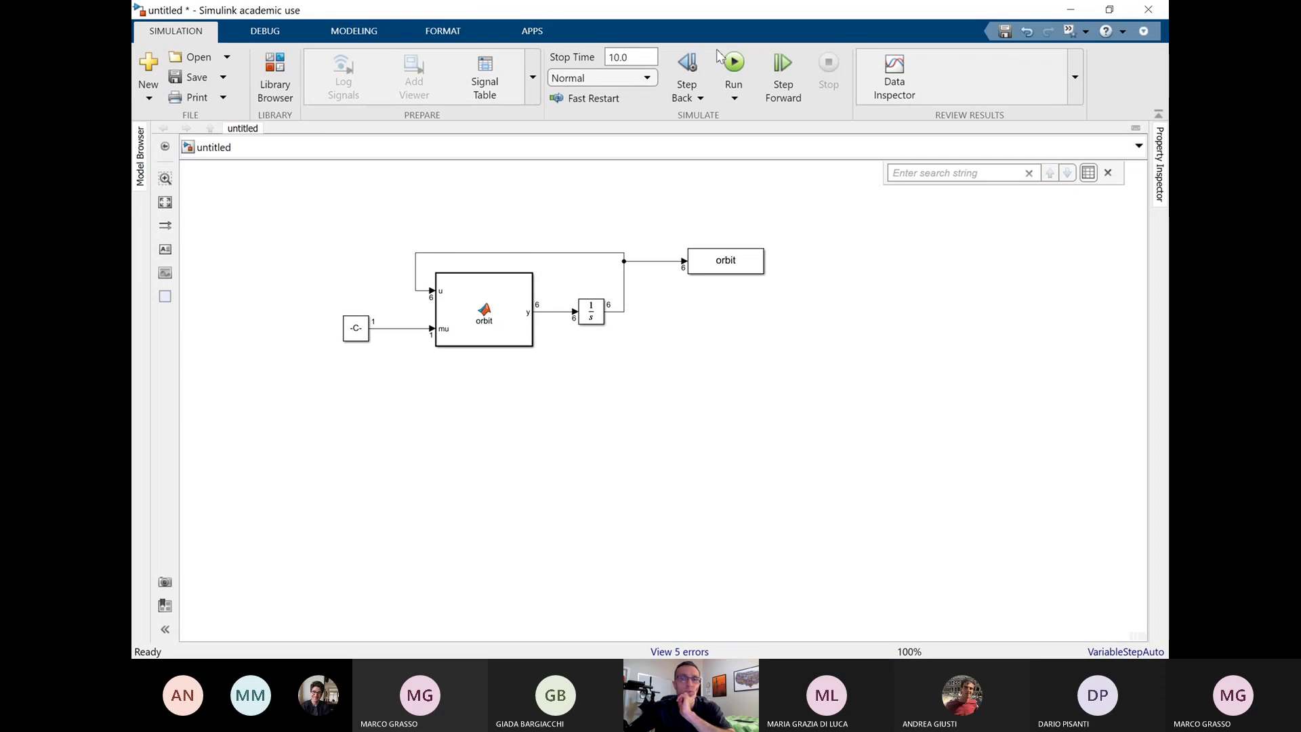
# - Delete the 10.0 stop time value so the Stop Time field is empty
pyautogui.doubleClick(639, 60)
pyautogui.press('BackSpace')
pyautogui.click(510, 335)
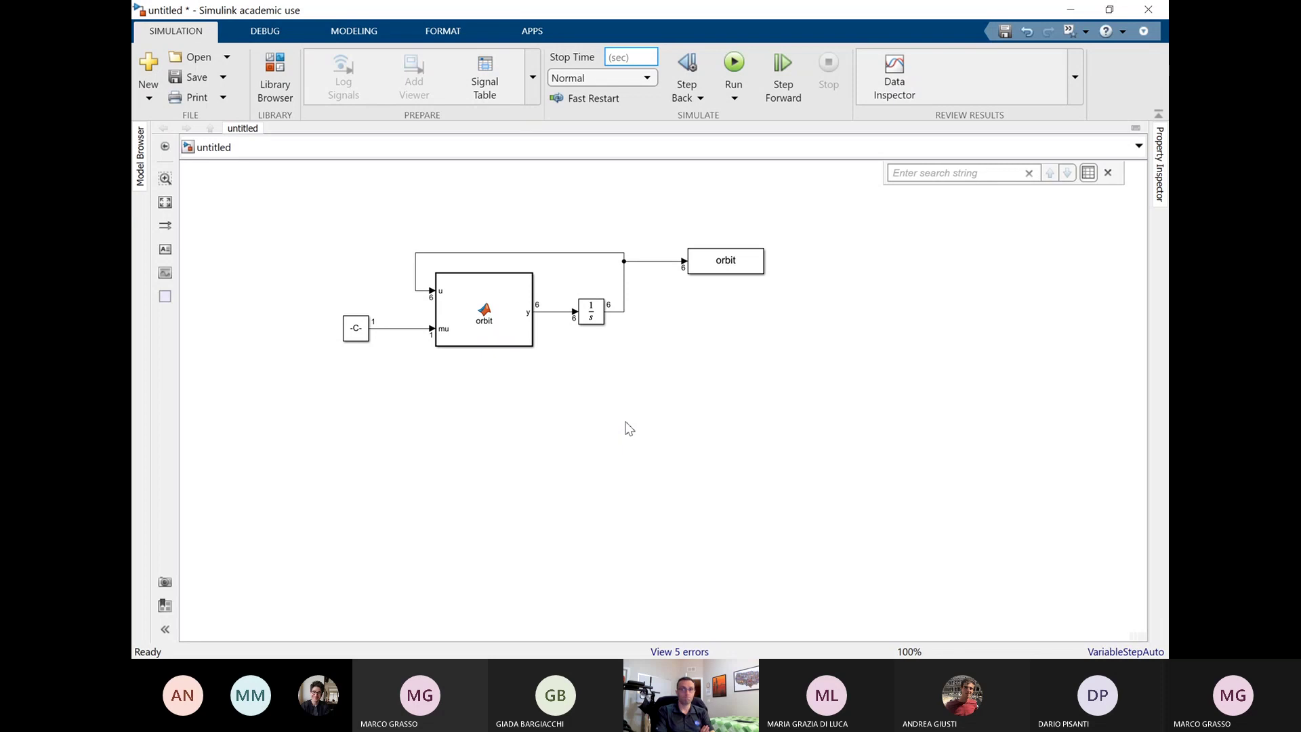
# - Insert a MATLAB Function block below the orbit block and enlarge it
pyautogui.click(686, 393)
pyautogui.doubleClick(709, 401)
pyautogui.write('mat')
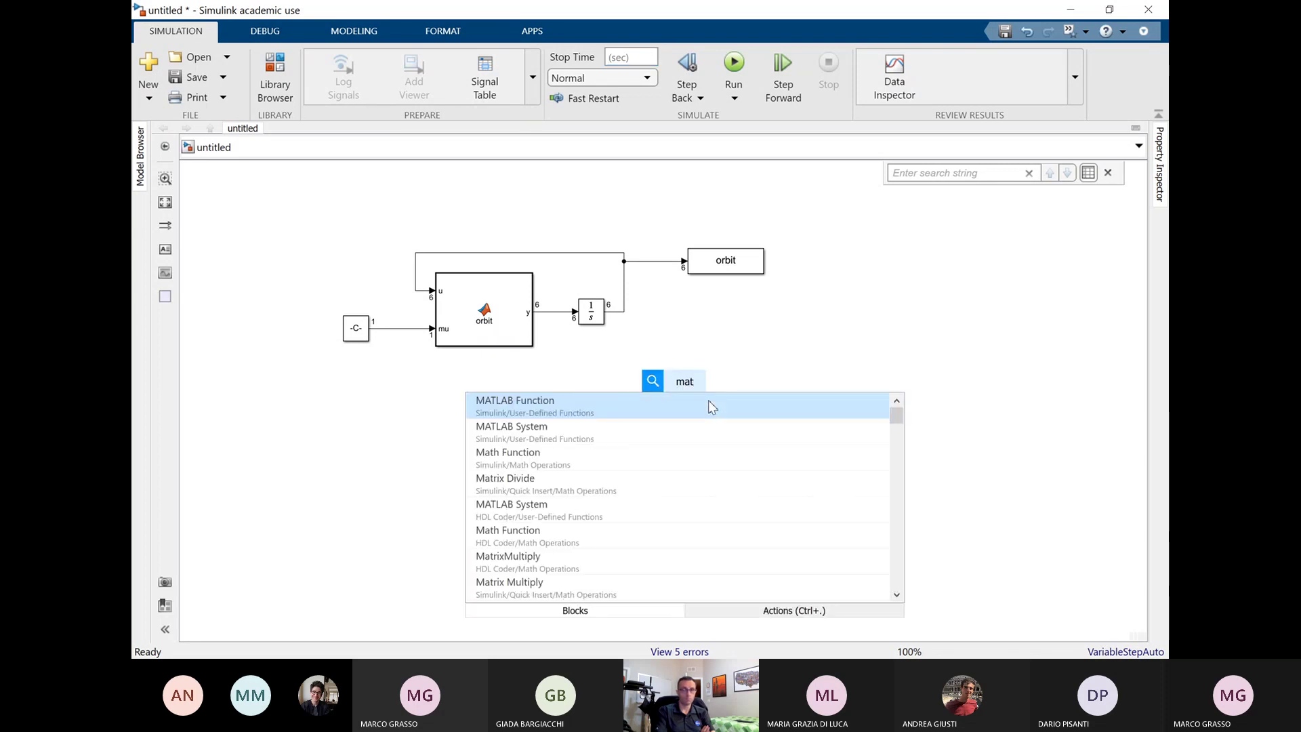
pyautogui.press('Return')
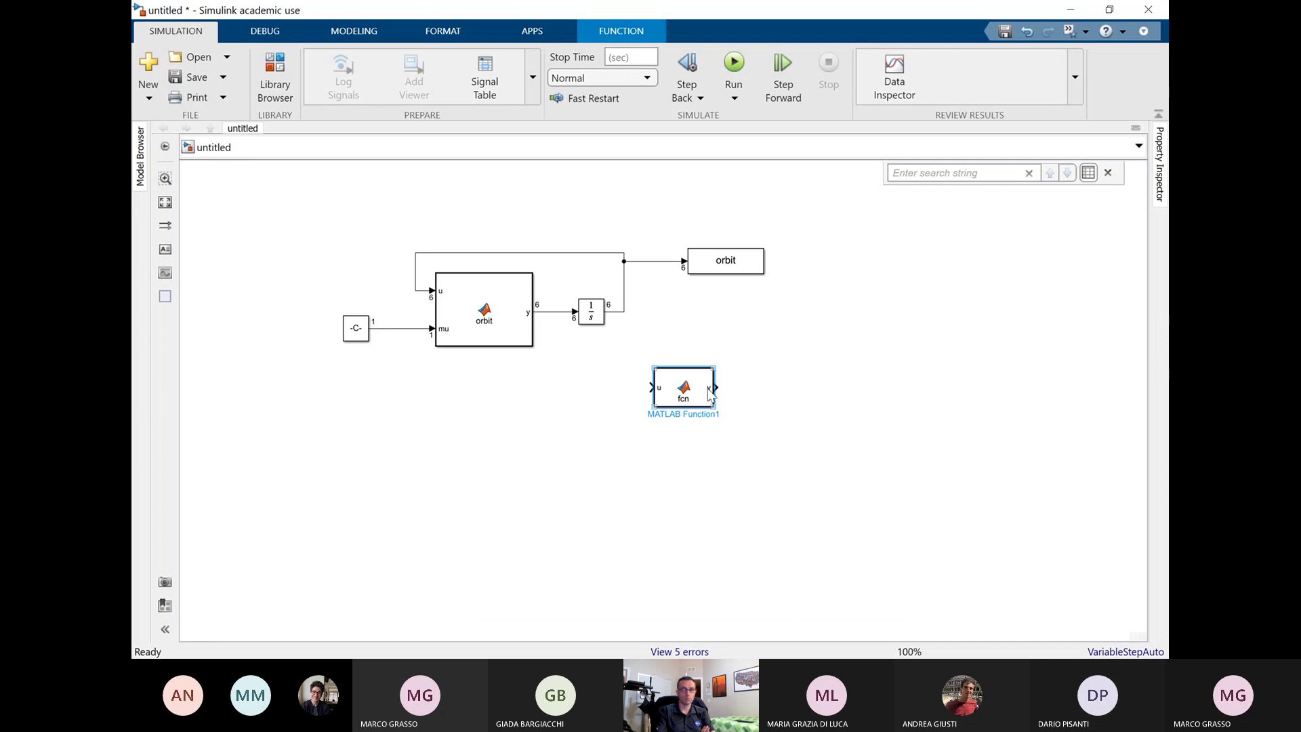
pyautogui.moveTo(714, 406)
pyautogui.mouseDown()
pyautogui.moveTo(744, 431)
pyautogui.moveTo(722, 414)
pyautogui.mouseUp()
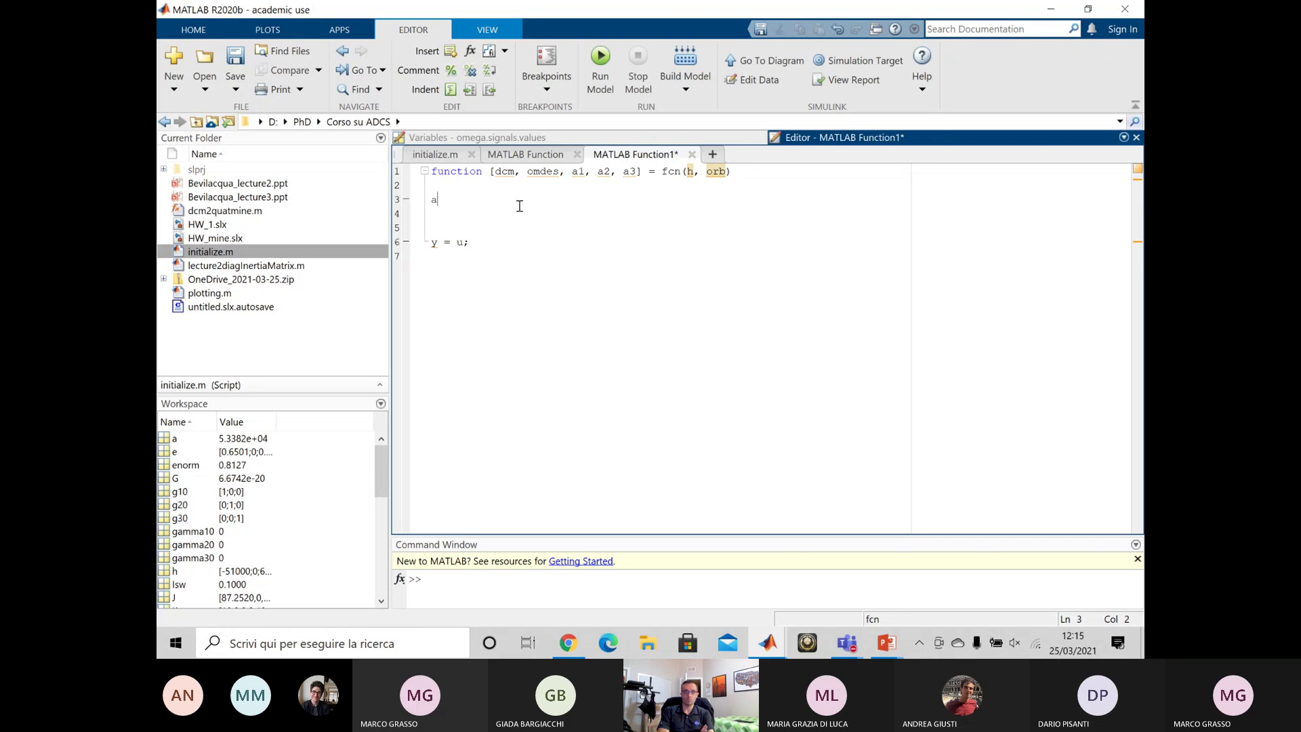
# - Define a3 = -orb(1:3)/norm(orb(1:3)), correcting its parentheses
pyautogui.write('3= -orb(1:3)')
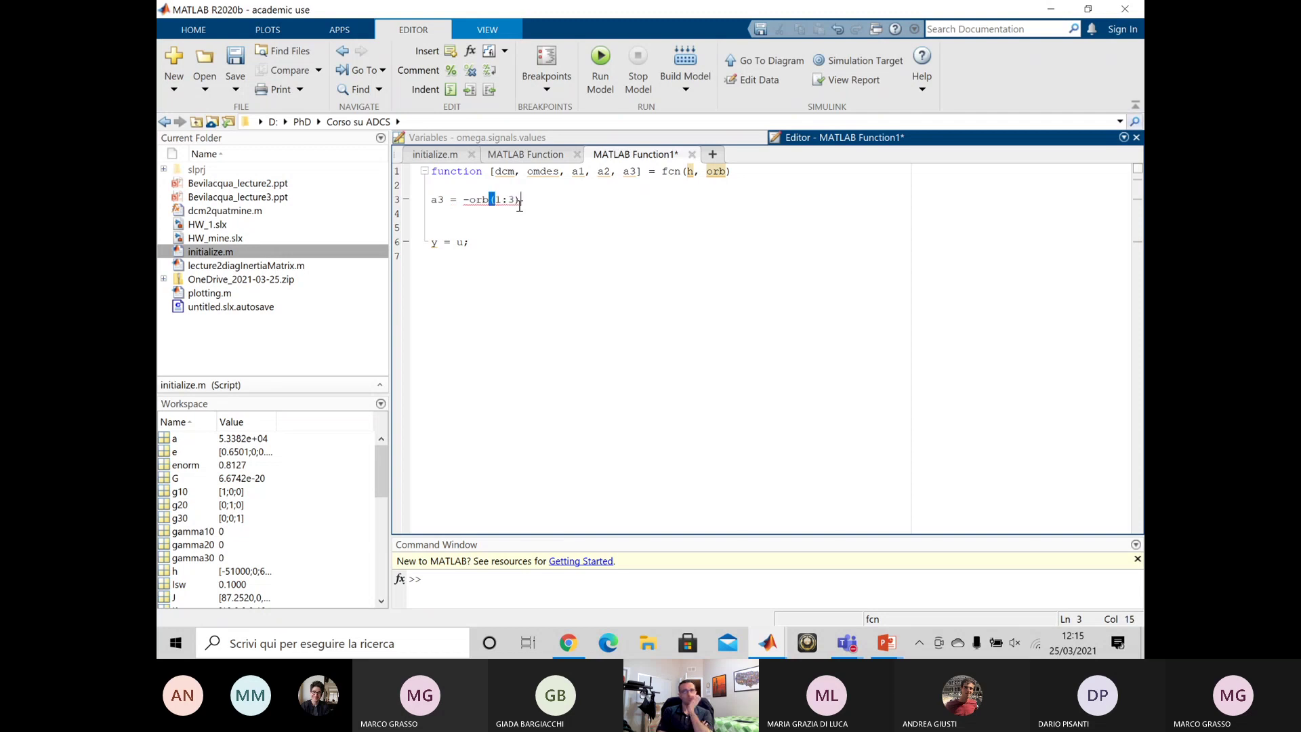
pyautogui.write(';')
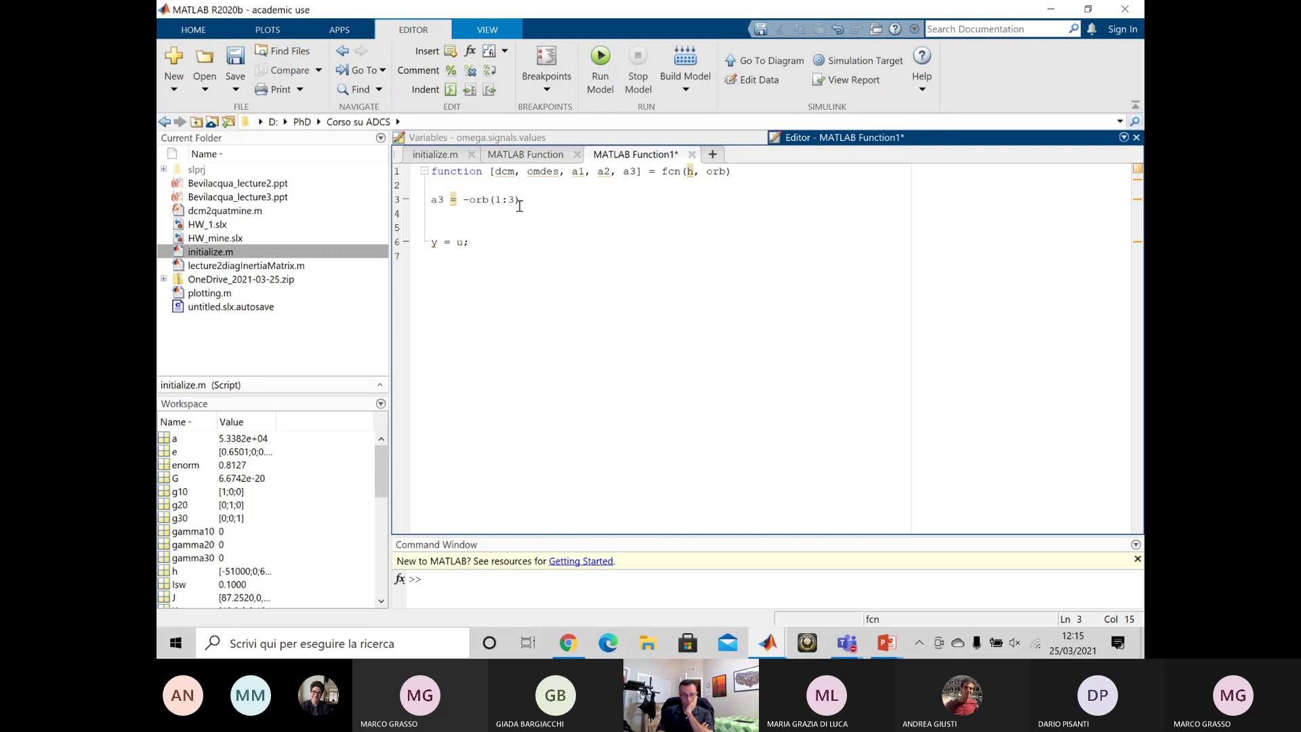
pyautogui.write('norm')
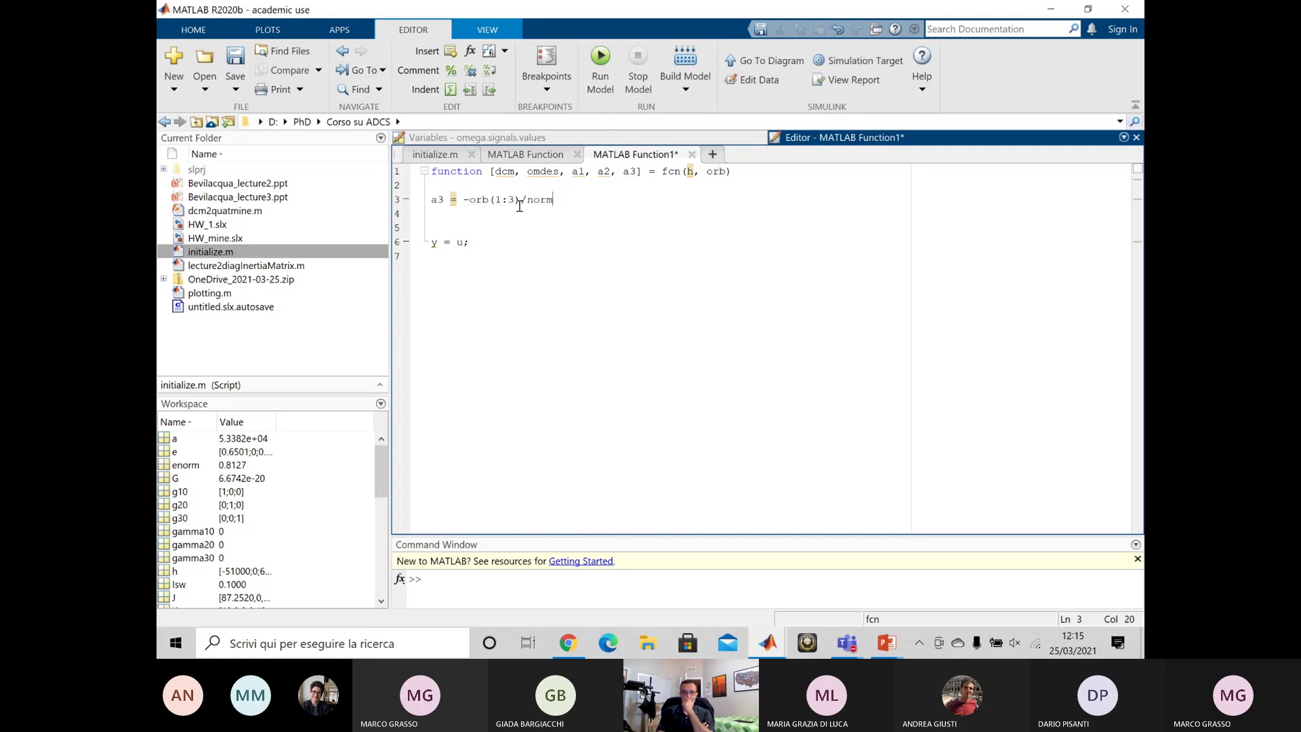
pyautogui.write('(orb(1:3);')
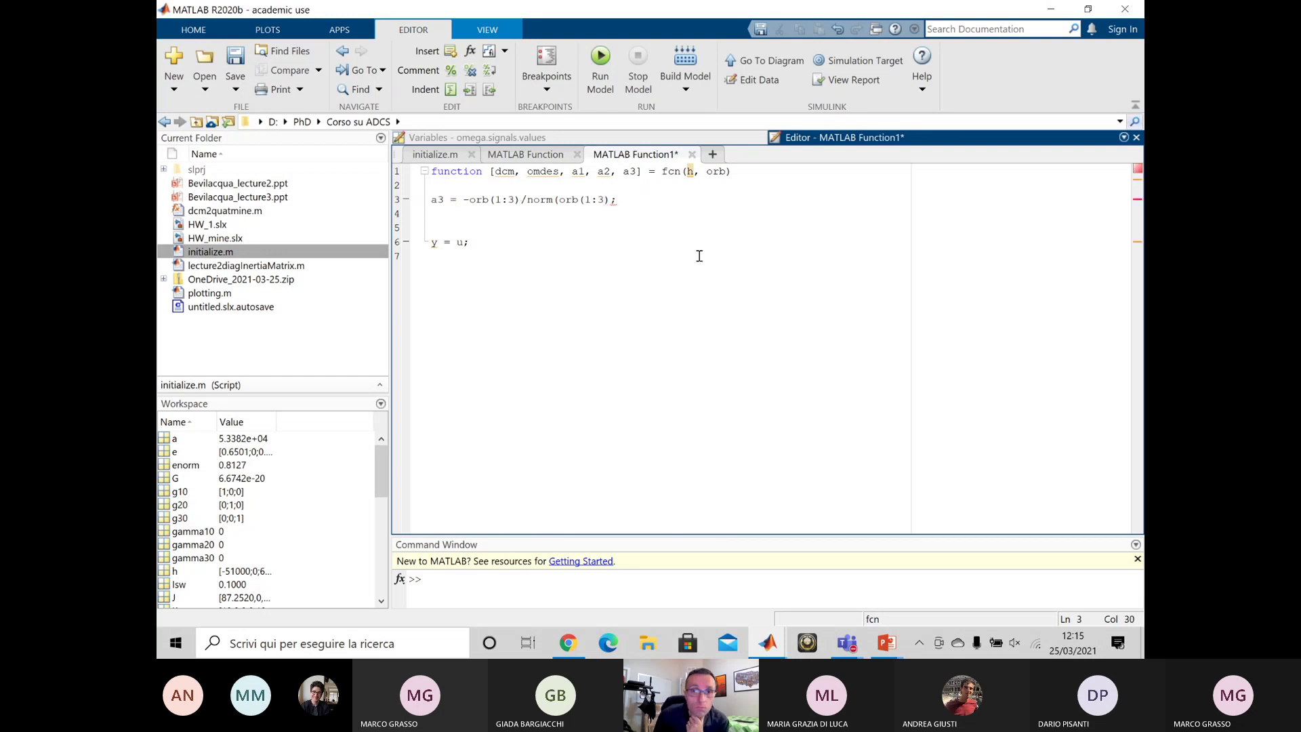
pyautogui.press('Return')
pyautogui.click(610, 199)
pyautogui.write(')')
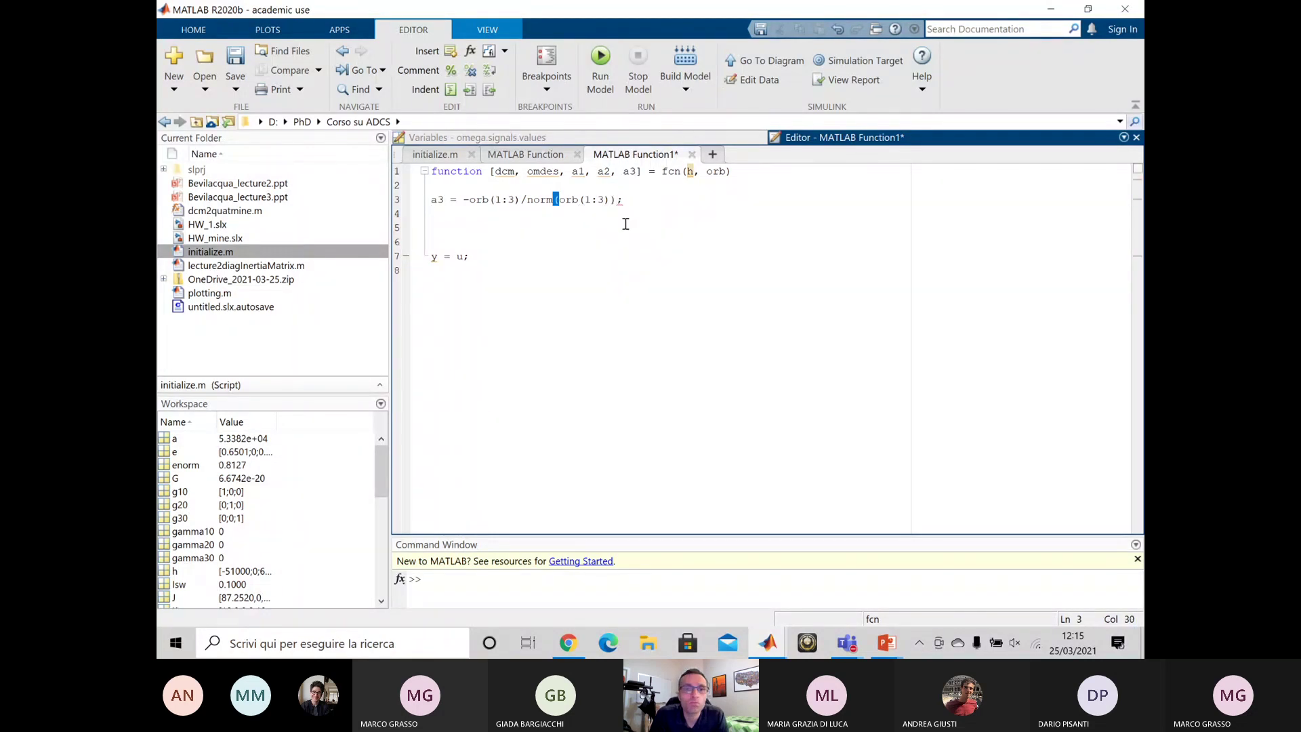
pyautogui.click(645, 198)
# - Add a2 = -h/norm(h) and a1 = cross(a2,a3) on the following lines
pyautogui.press('Return')
pyautogui.write('a2')
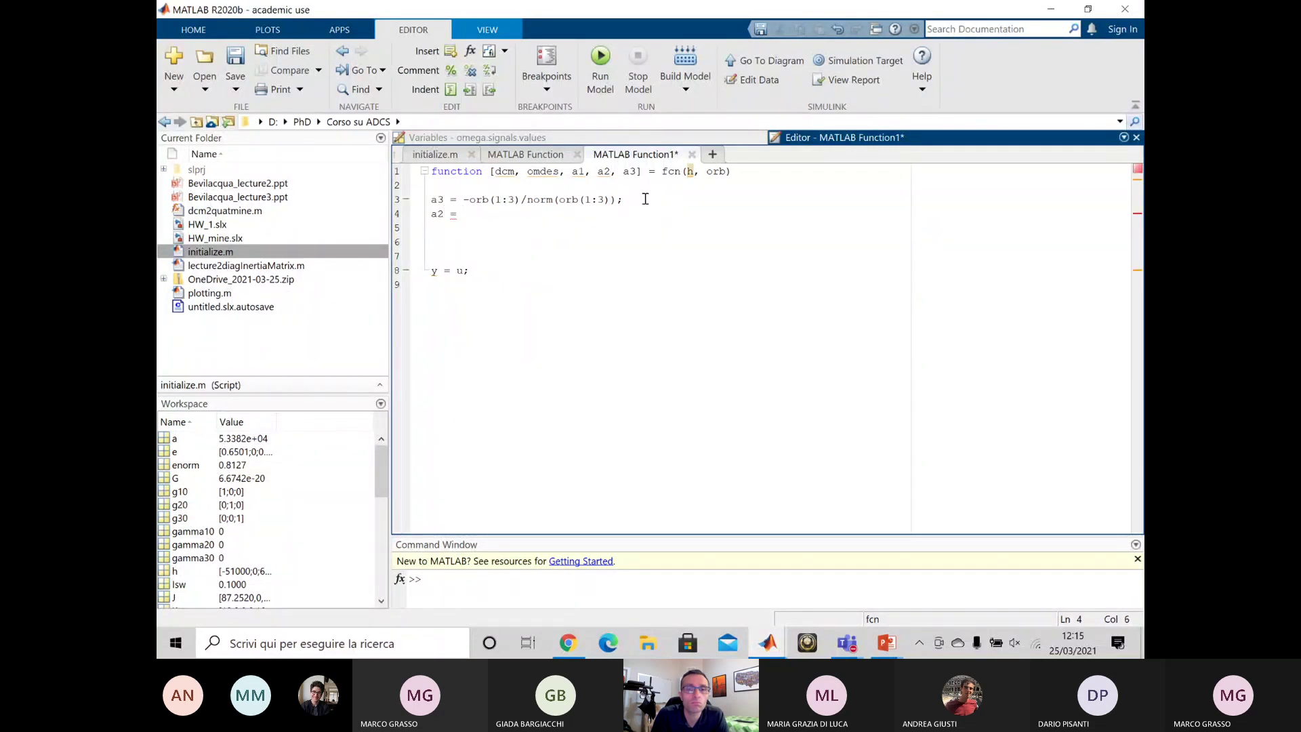
pyautogui.write(' = -h/norm')
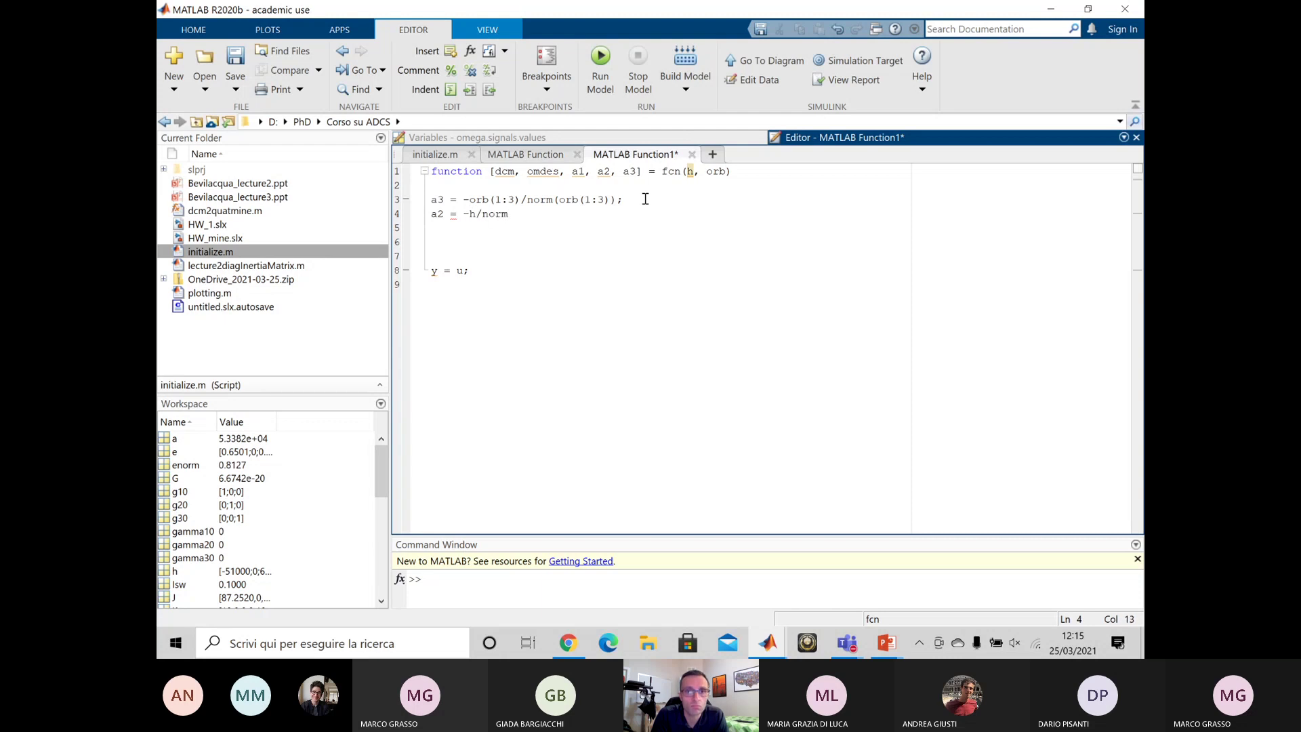
pyautogui.write('(h);')
pyautogui.press('Return')
pyautogui.write('a')
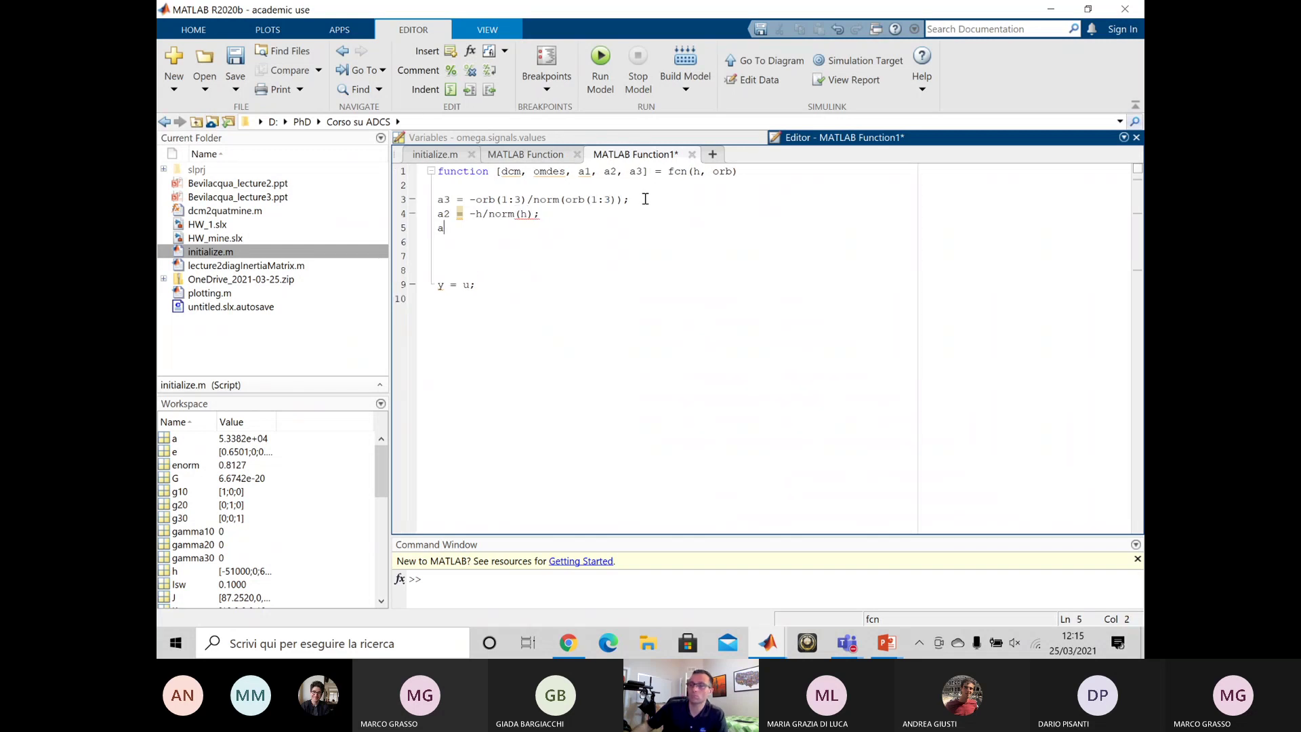
pyautogui.write('1 = ')
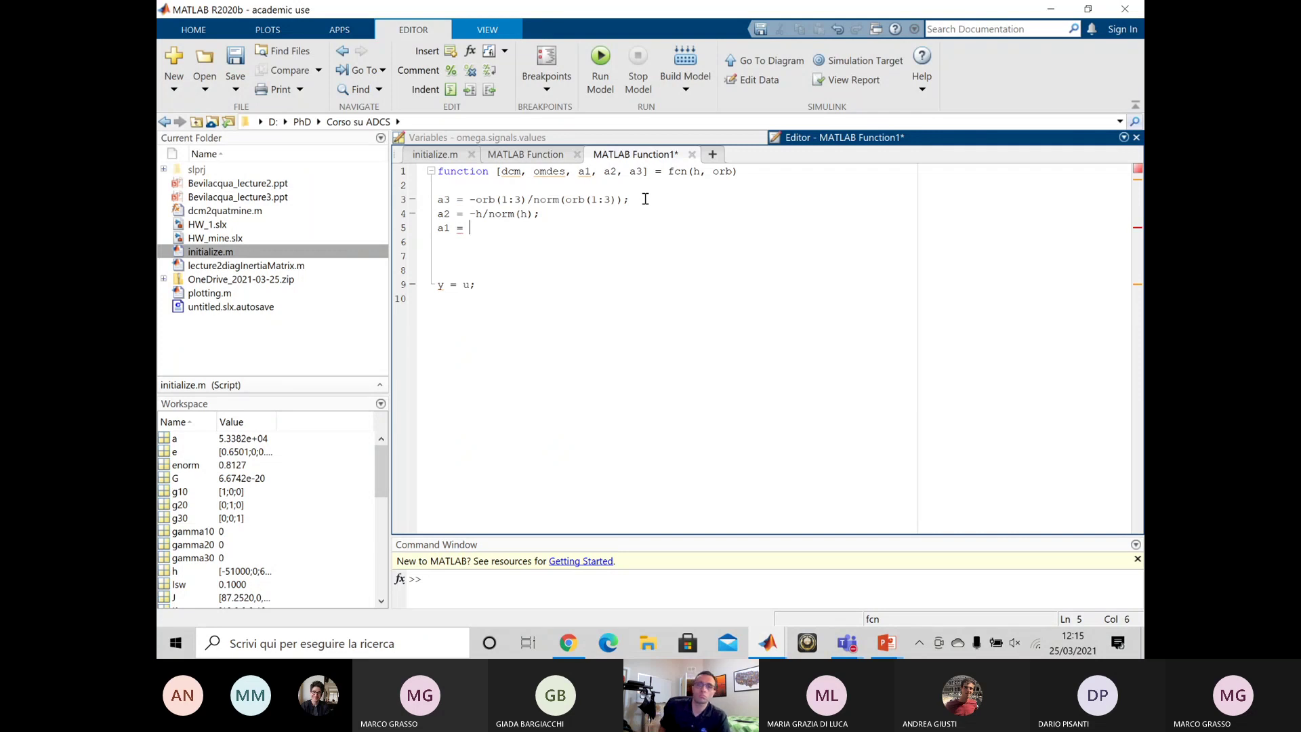
pyautogui.write('cross')
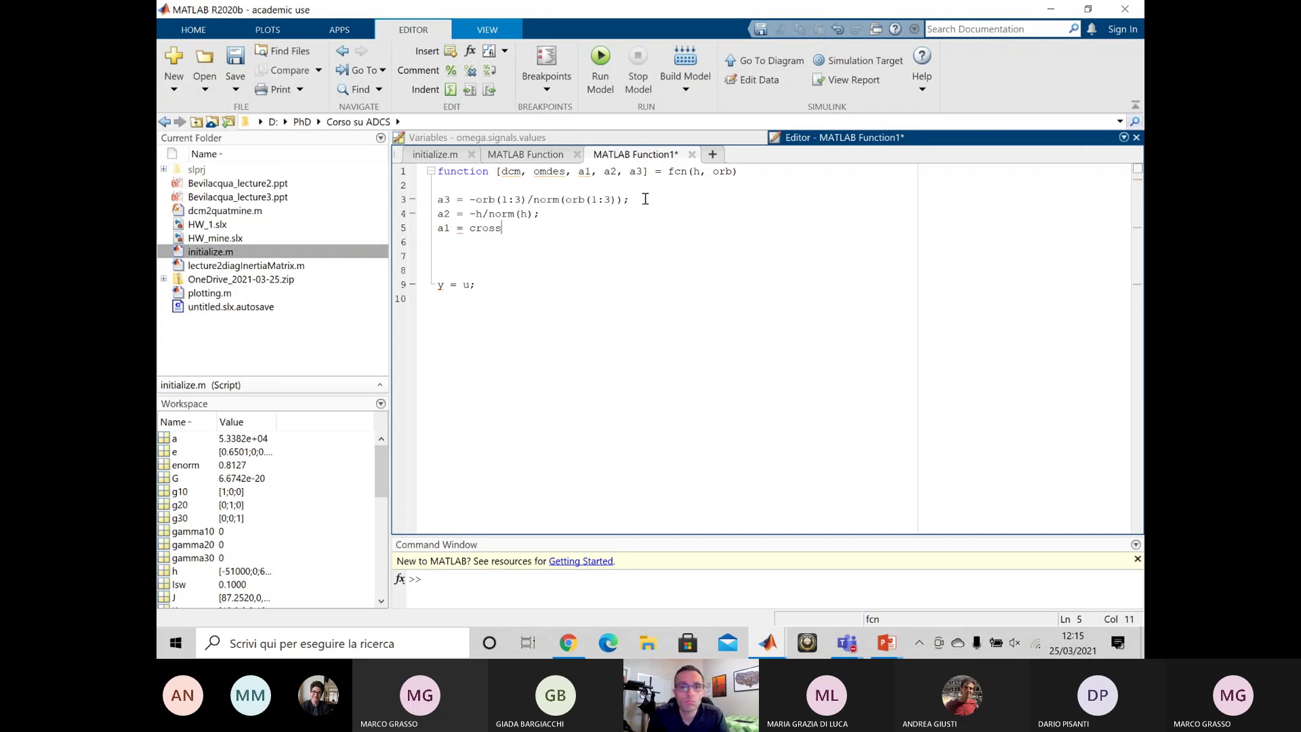
pyautogui.write('(a2,a3);')
# - Add dcm = [a1, a2, a3]' and omdes = (norm(h)/norm(orb(1:3)))^2*(-a2) lines
pyautogui.press('Return')
pyautogui.press('Return')
pyautogui.write('dcm = [ ')
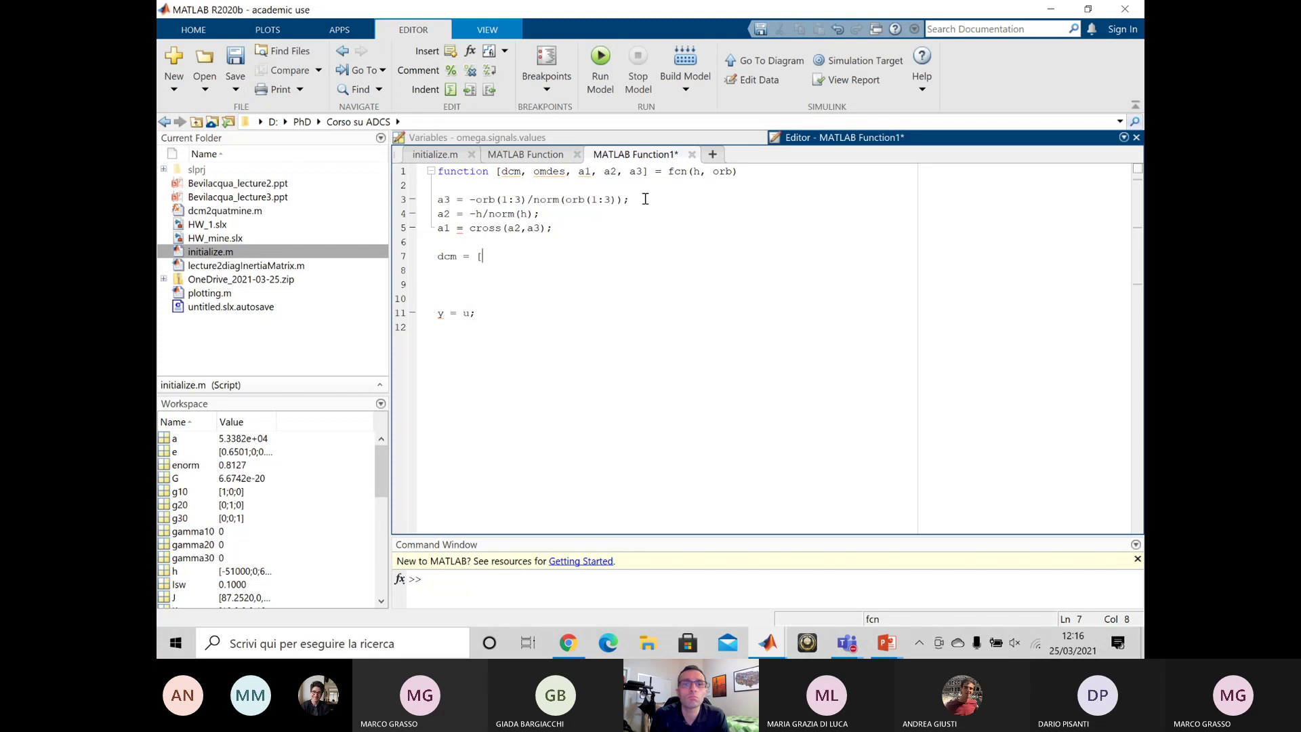
pyautogui.write("a1, a2, a3]'")
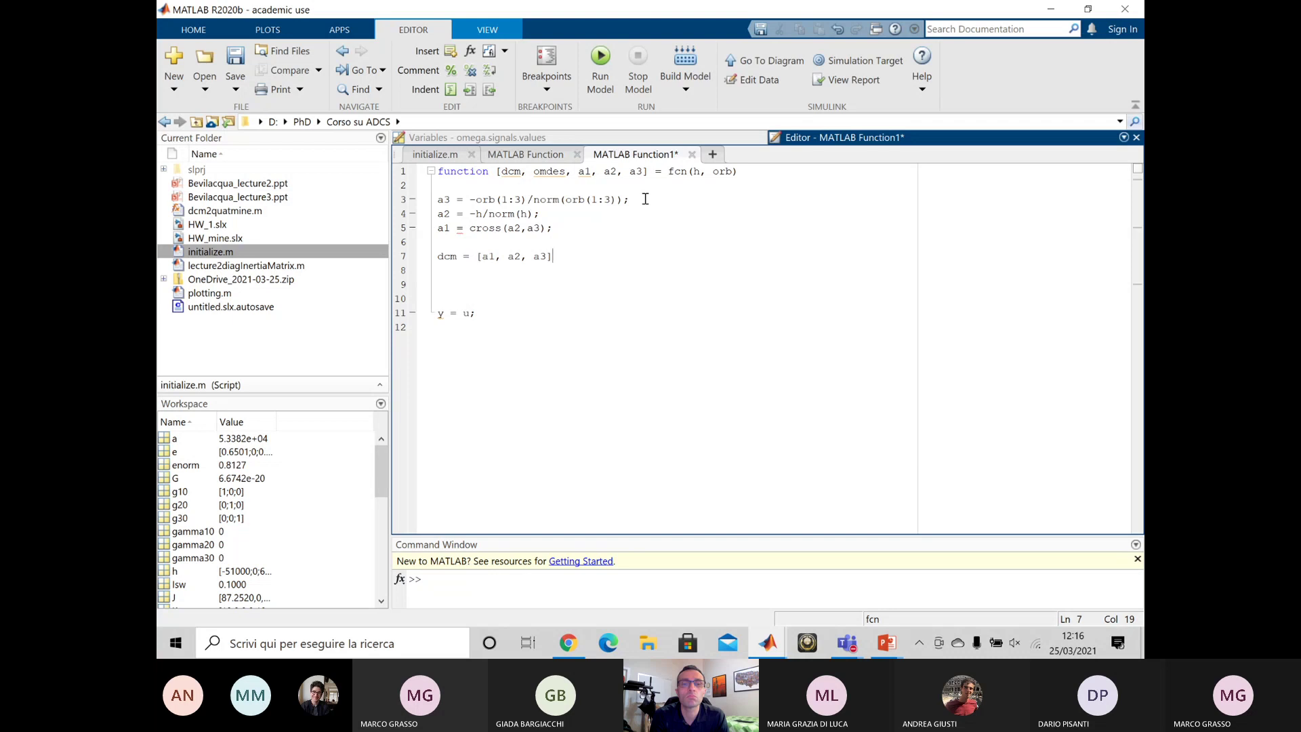
pyautogui.press('Return')
pyautogui.press('Return')
pyautogui.write('omdes = ')
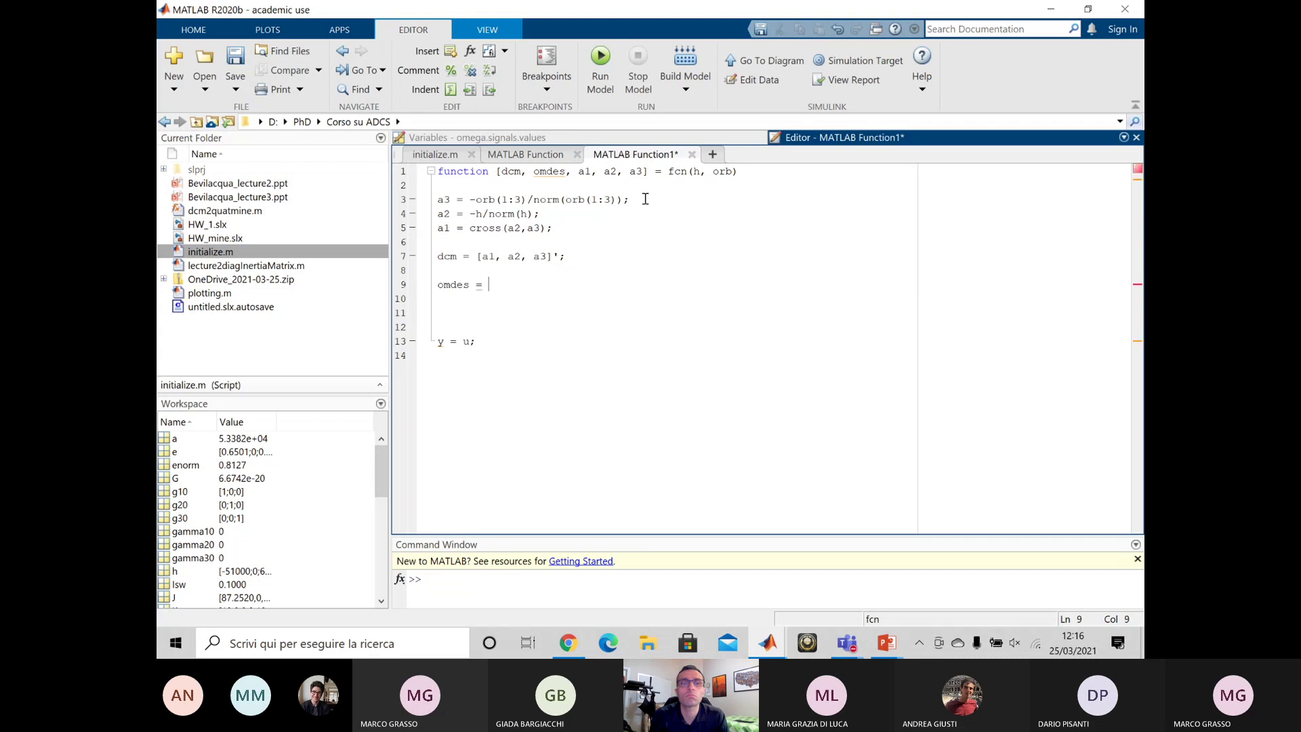
pyautogui.write('(norm(h)')
pyautogui.press('Up')
pyautogui.write('/')
pyautogui.press('BackSpace')
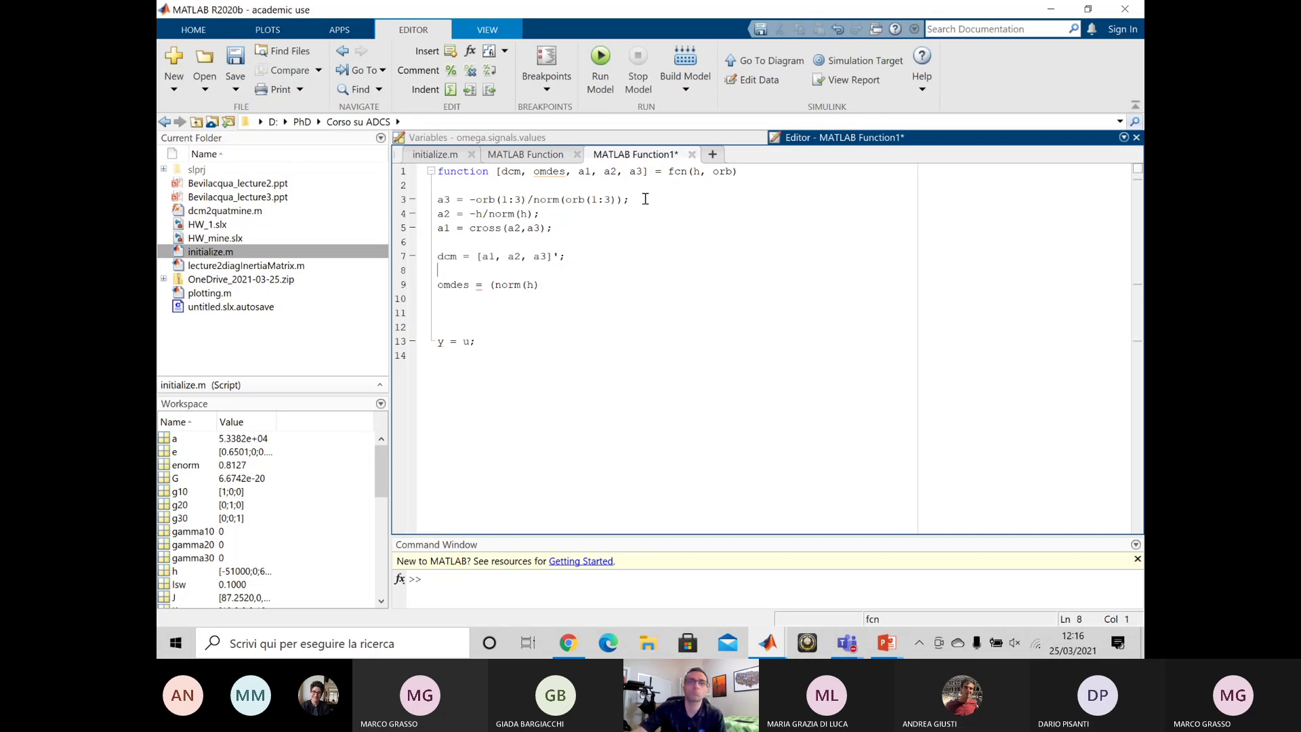
pyautogui.click(596, 282)
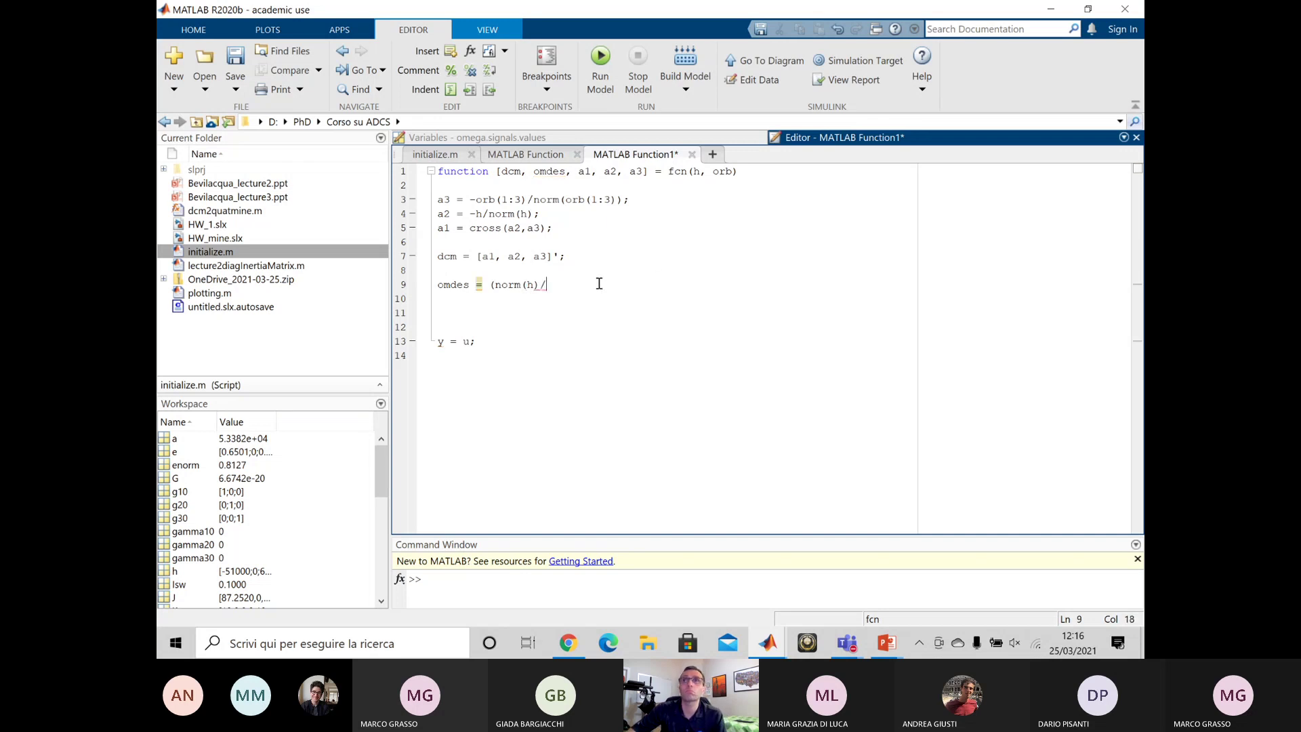
pyautogui.write('/norm')
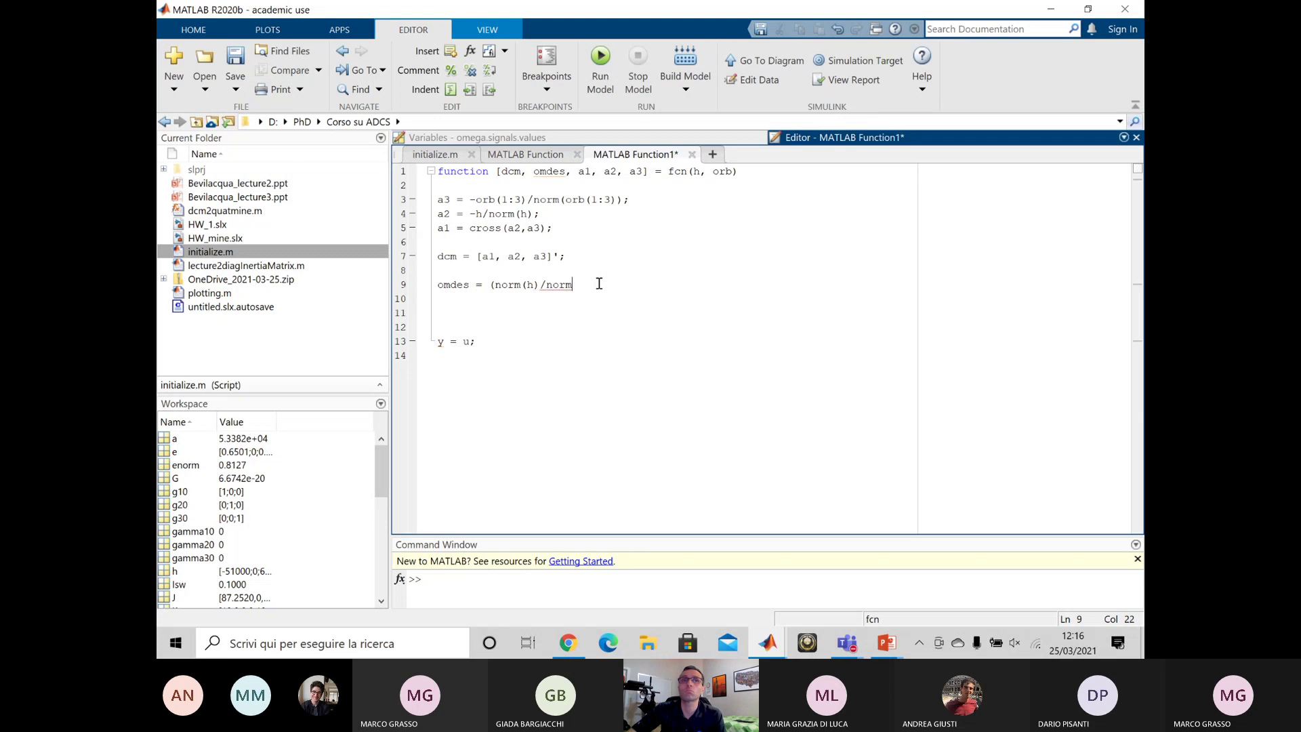
pyautogui.write('(orb(1:')
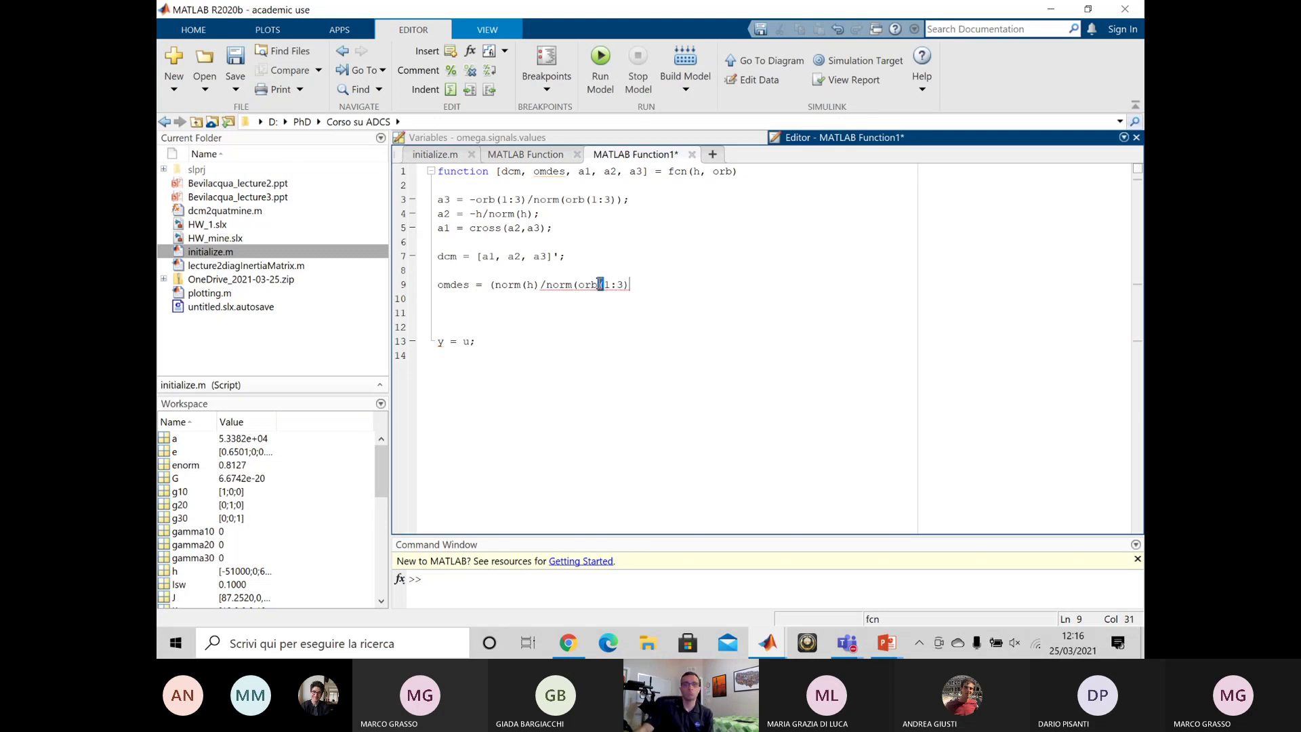
pyautogui.write('3)')
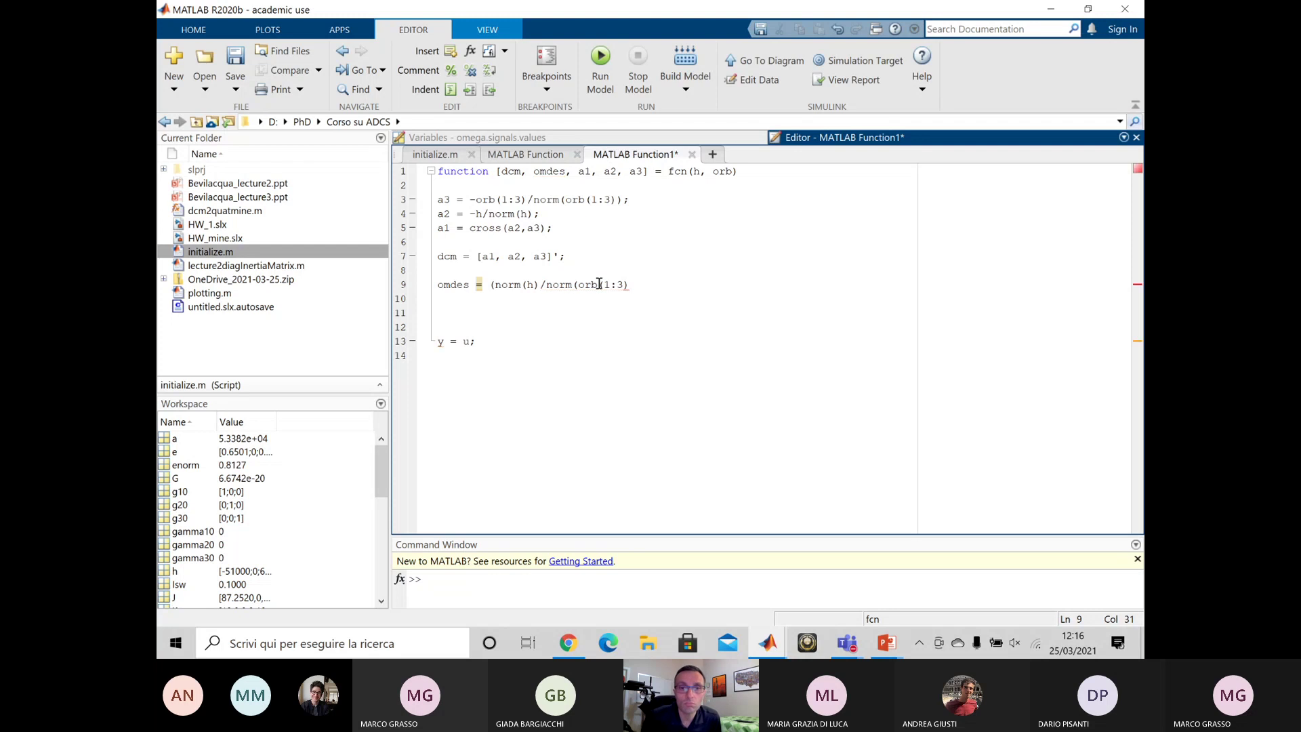
pyautogui.write(')')
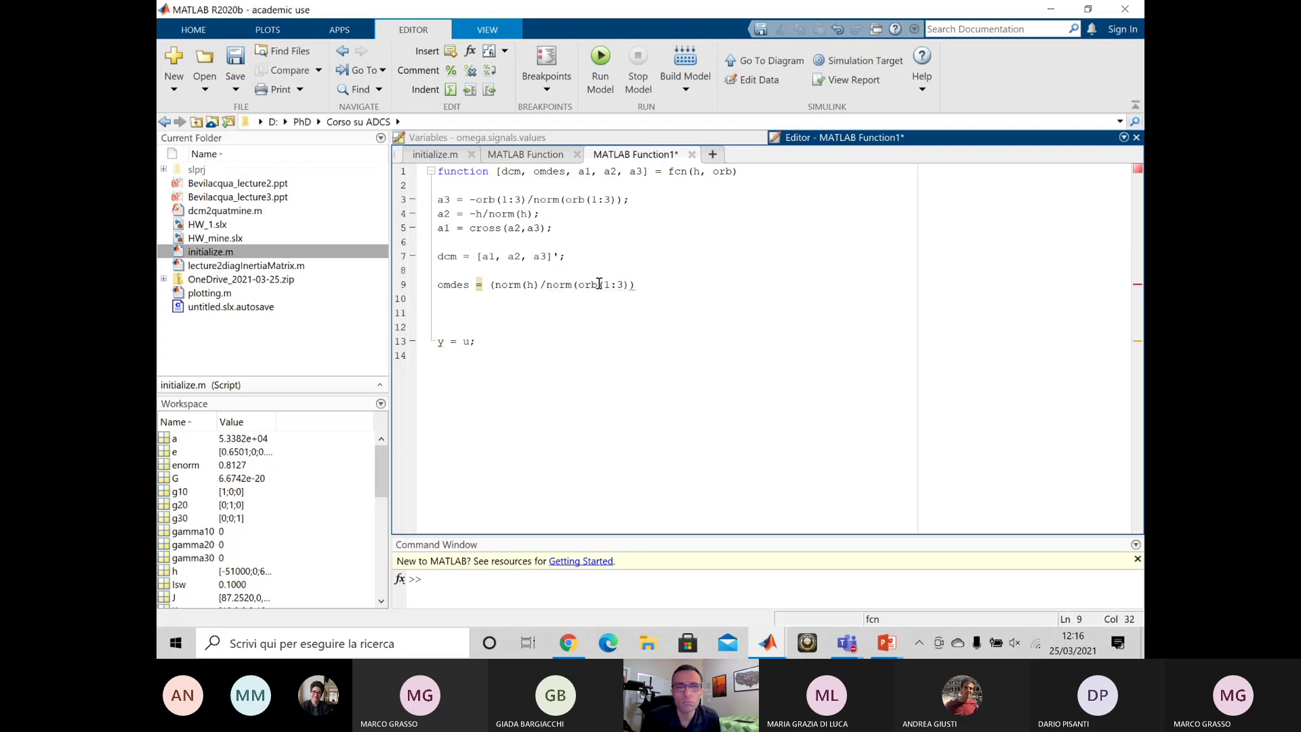
pyautogui.press('BackSpace')
pyautogui.write(')')
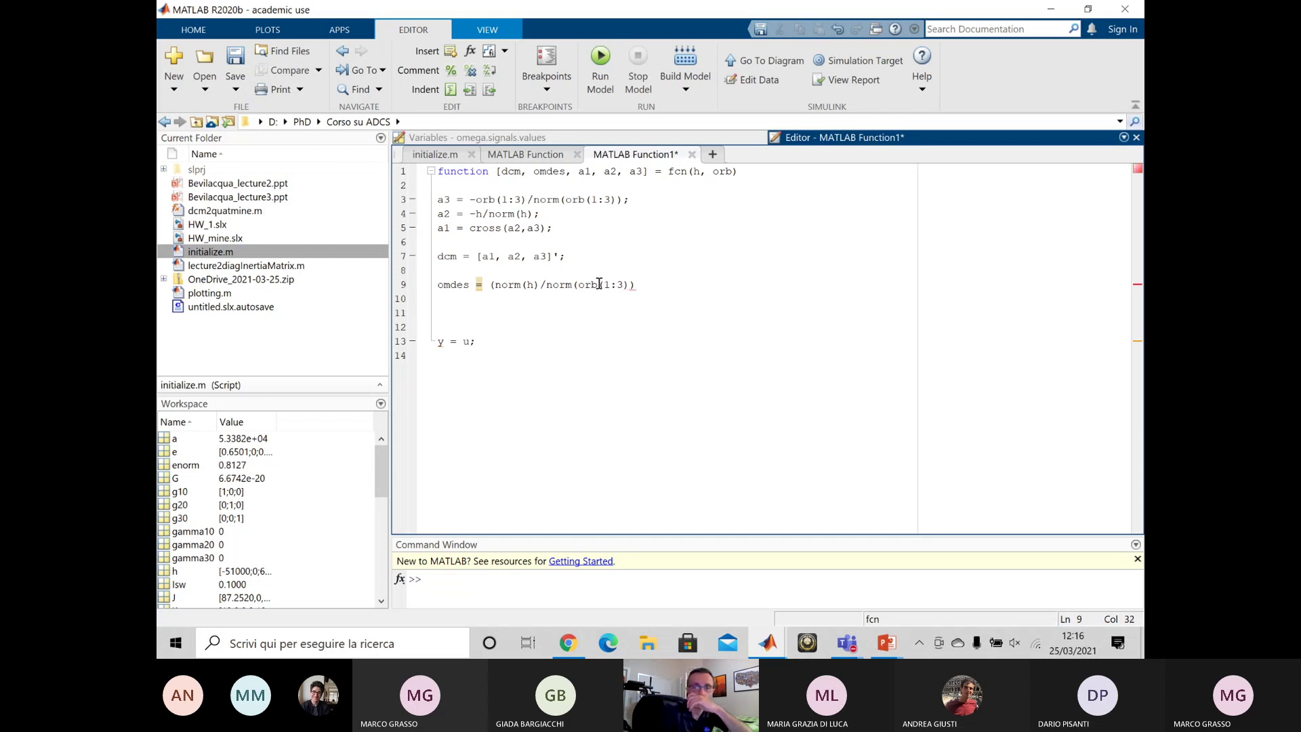
pyautogui.write('^2')
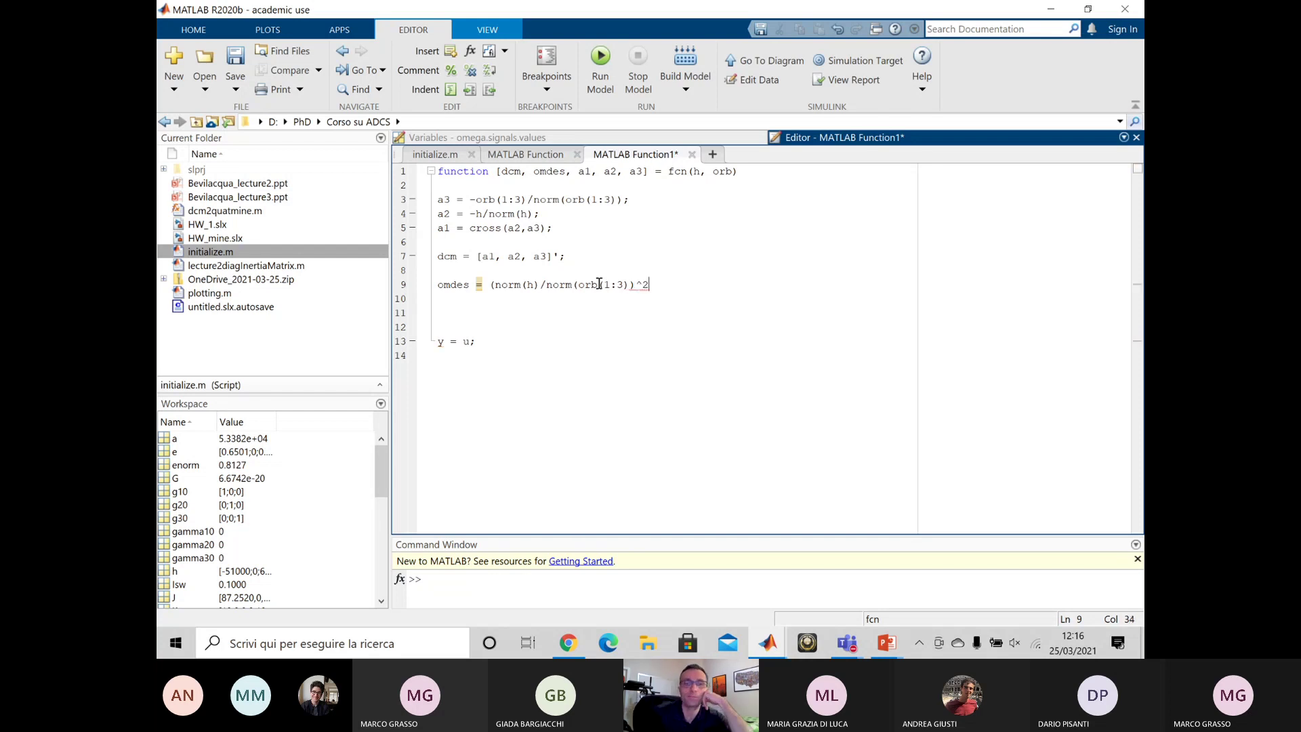
pyautogui.write('*')
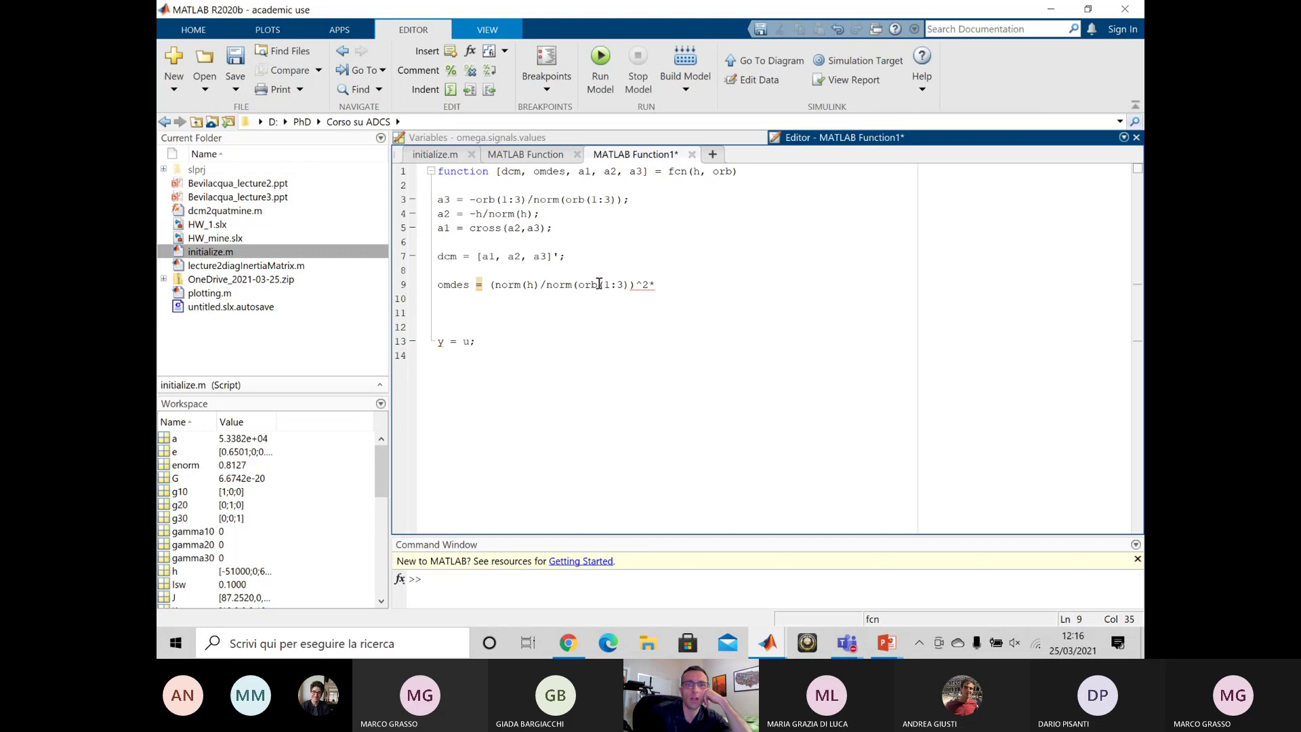
pyautogui.write('(-')
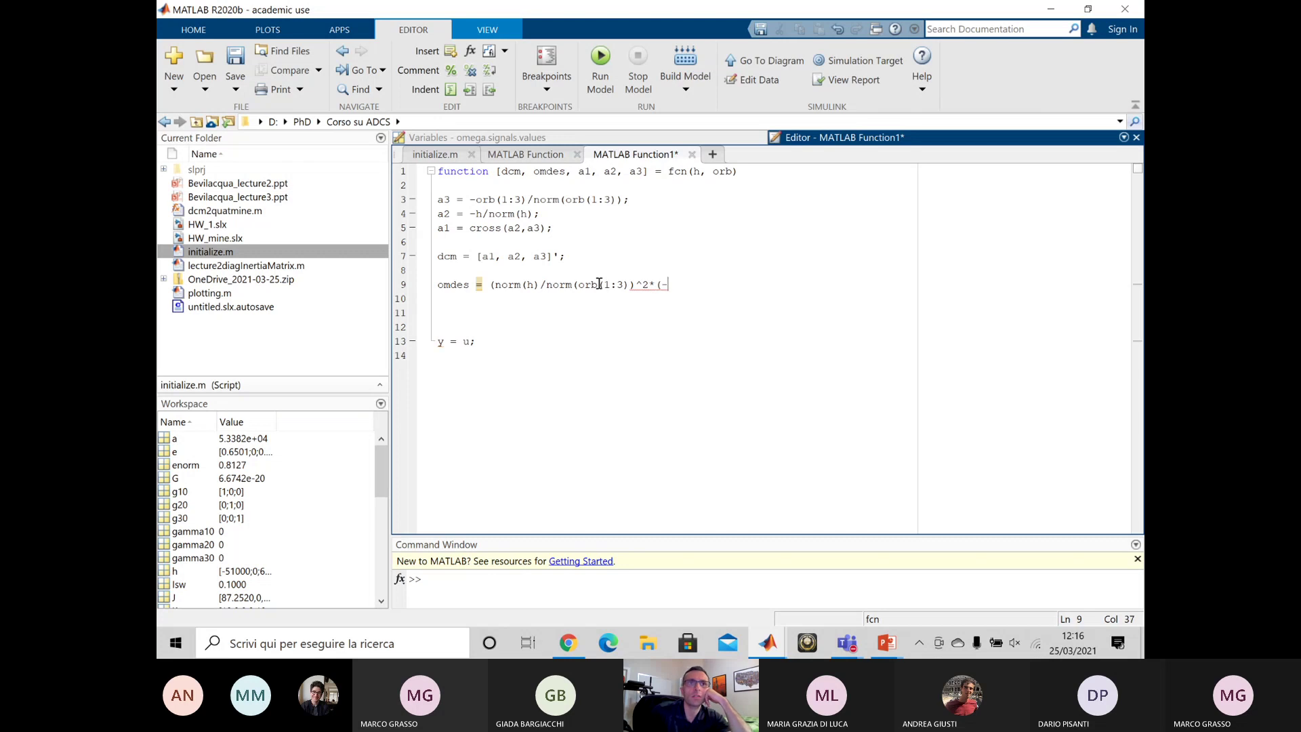
pyautogui.write('a2);')
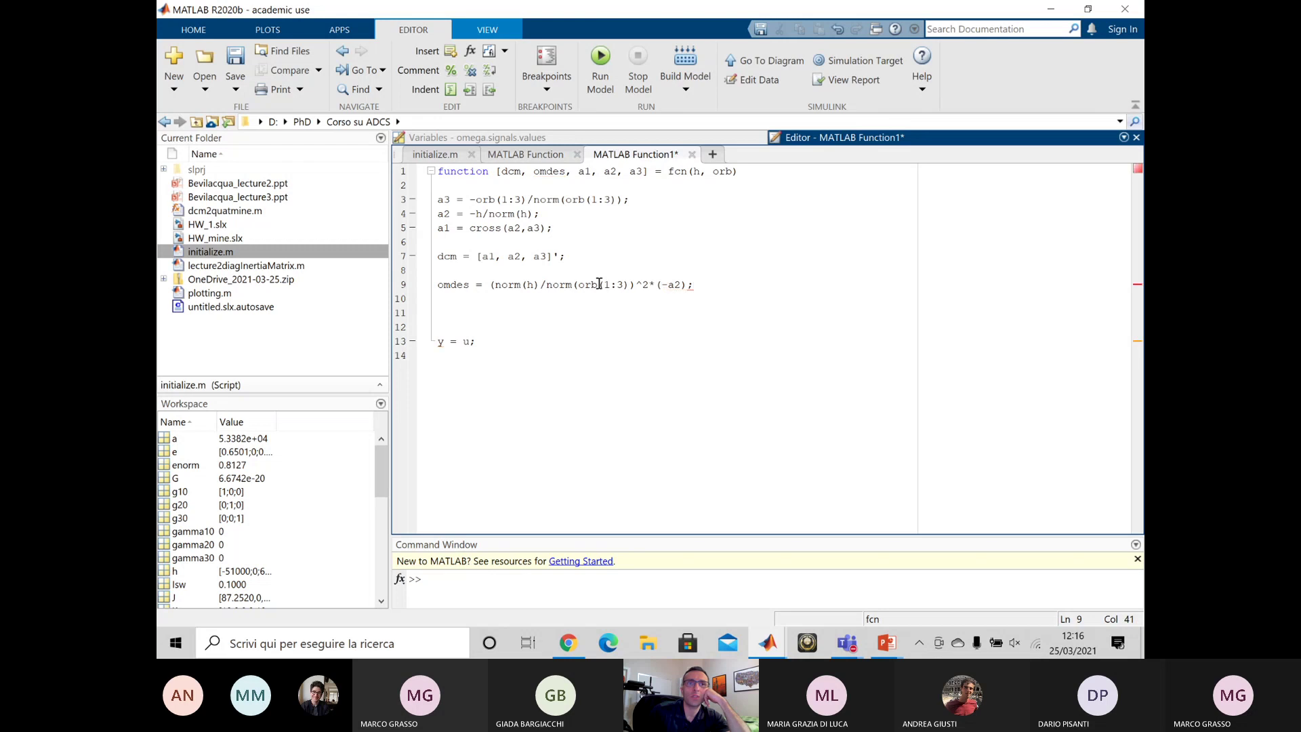
# - Add missing parentheses on the omdes line and delete the leftover y = u; line
pyautogui.click(635, 285)
pyautogui.write(')')
pyautogui.press('Left')
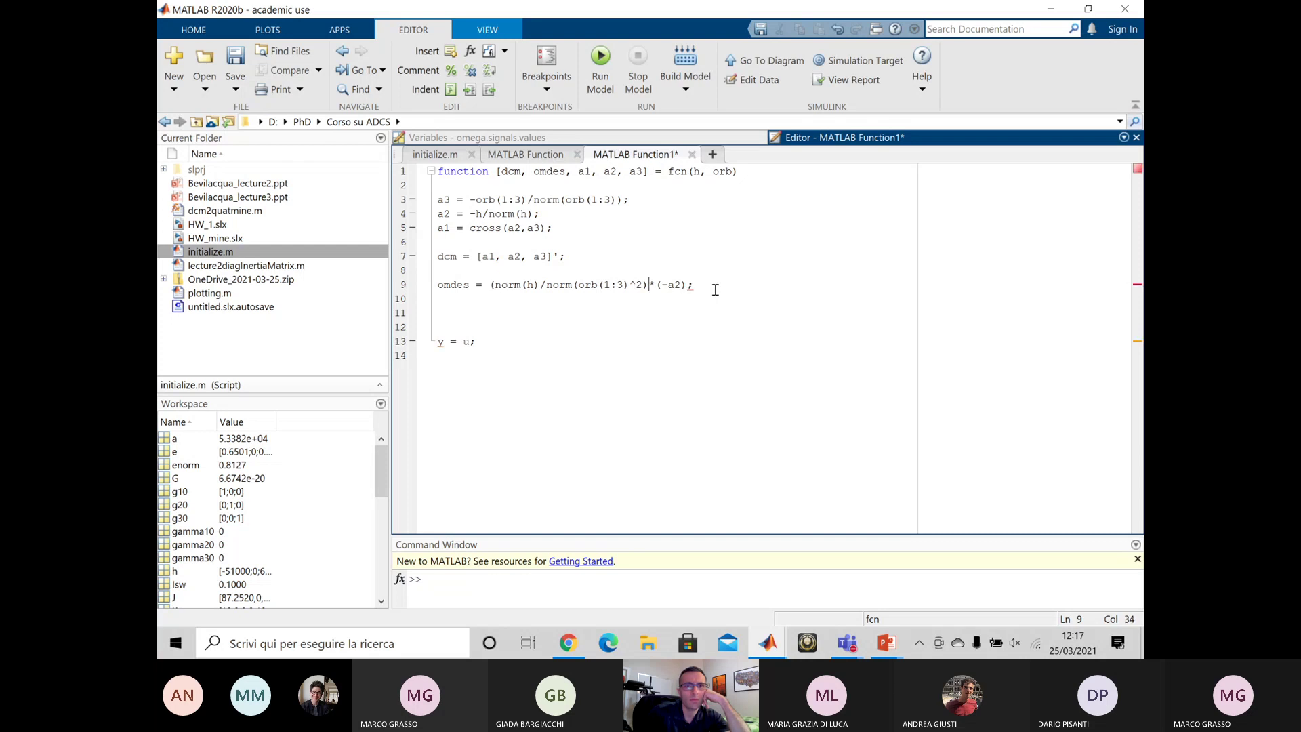
pyautogui.write(')')
pyautogui.press('End')
pyautogui.press('Down')
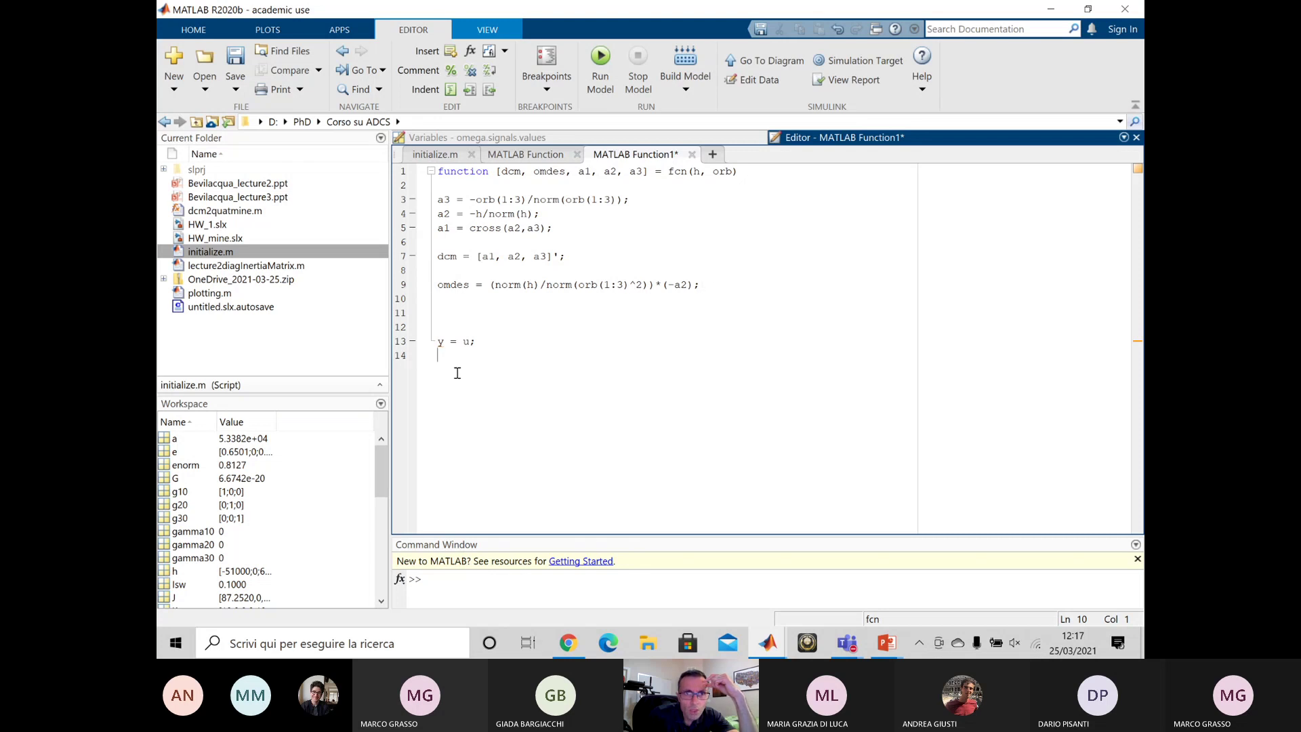
pyautogui.moveTo(486, 344); pyautogui.dragTo(437, 342)
pyautogui.press('BackSpace')
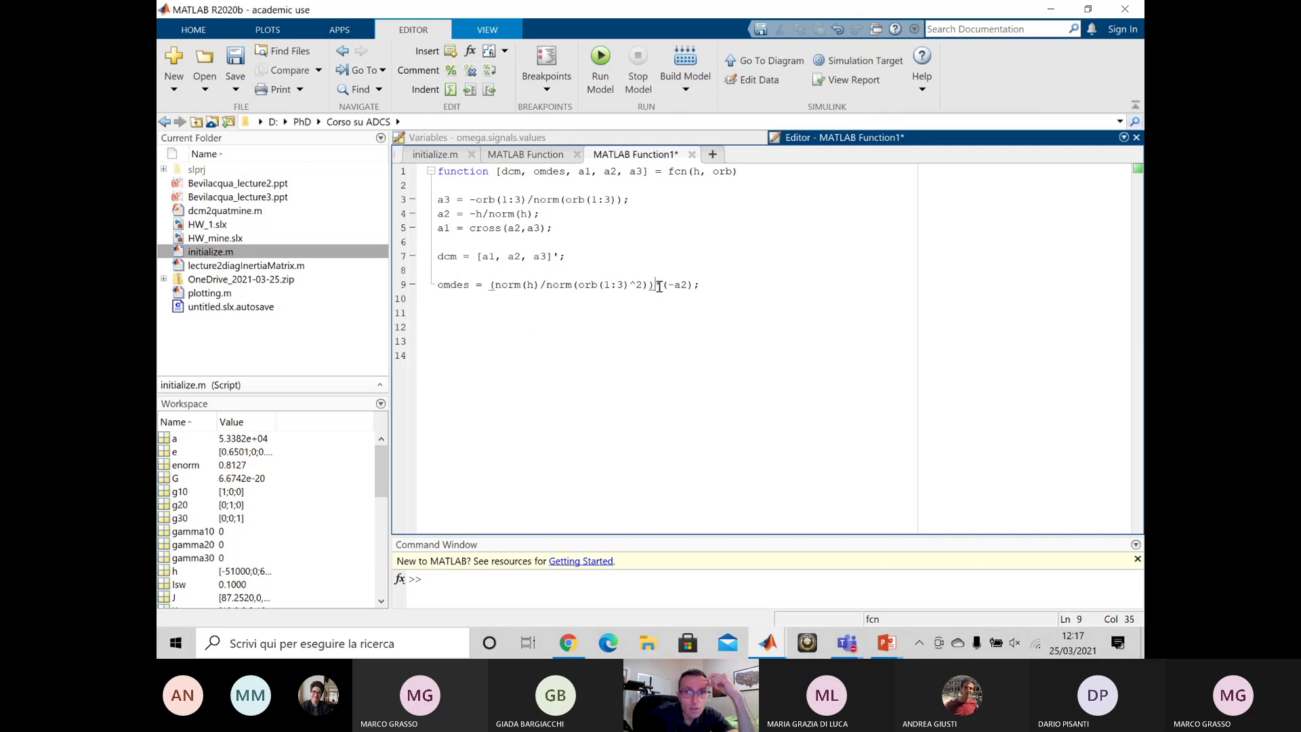
# - Finish omdes as (norm(h)/norm(orb(1:3))^2)*(-a2) and remove the space before orb in fcn(h,orb)
pyautogui.moveTo(662, 285); pyautogui.dragTo(654, 285)
pyautogui.click(647, 285)
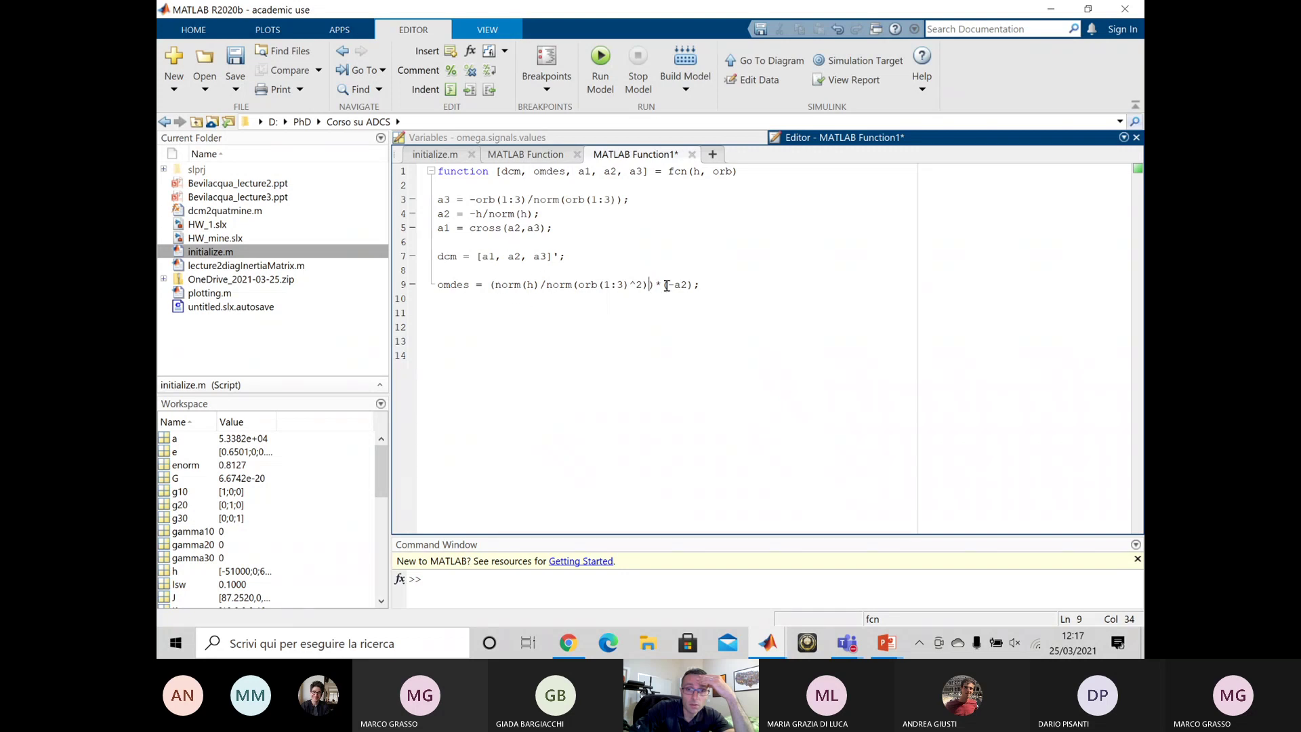
pyautogui.press('BackSpace')
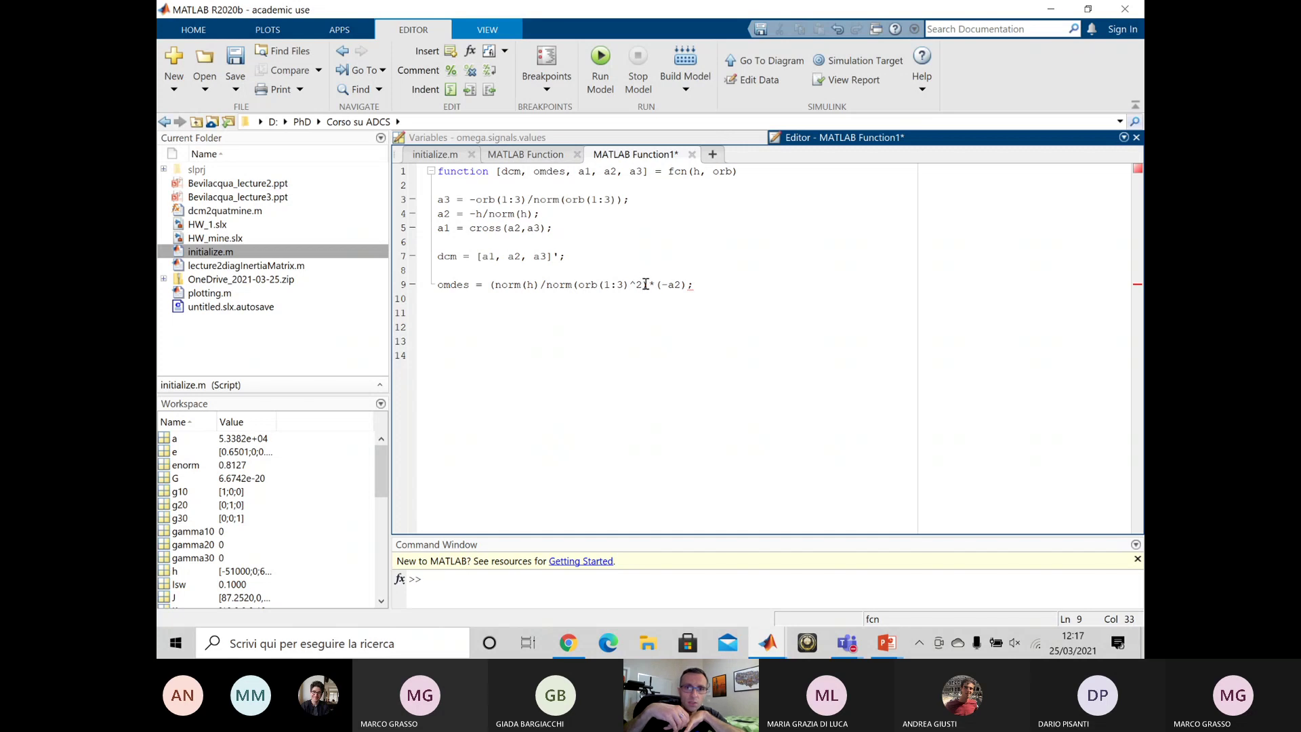
pyautogui.press('Left')
pyautogui.press('Left')
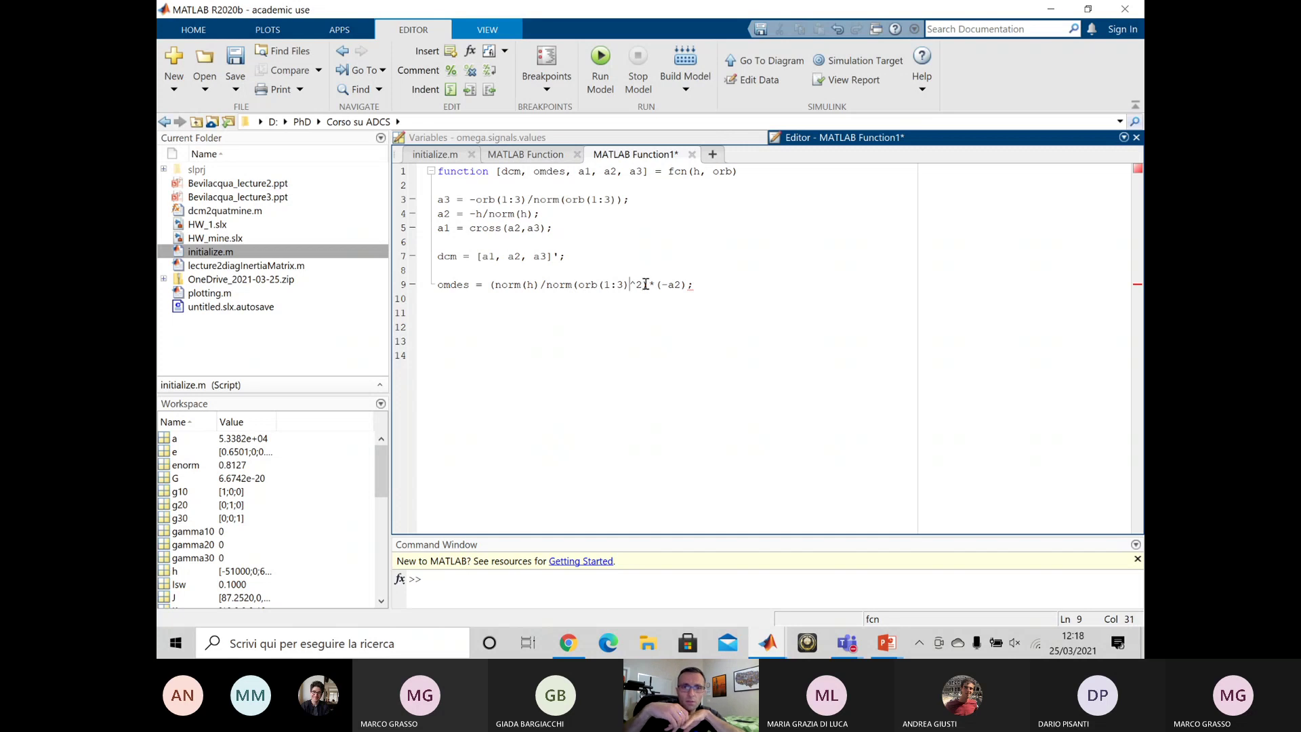
pyautogui.write(')')
pyautogui.press('Right')
pyautogui.press('Right')
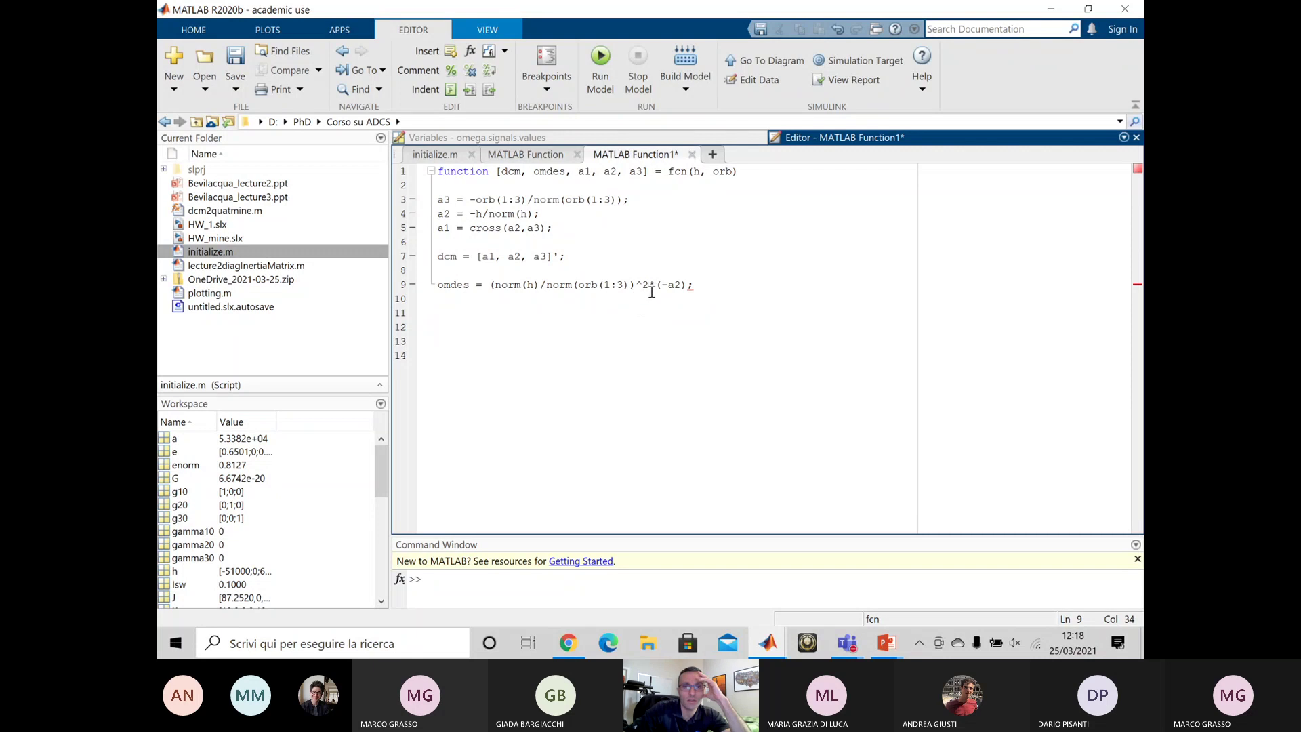
pyautogui.write(')')
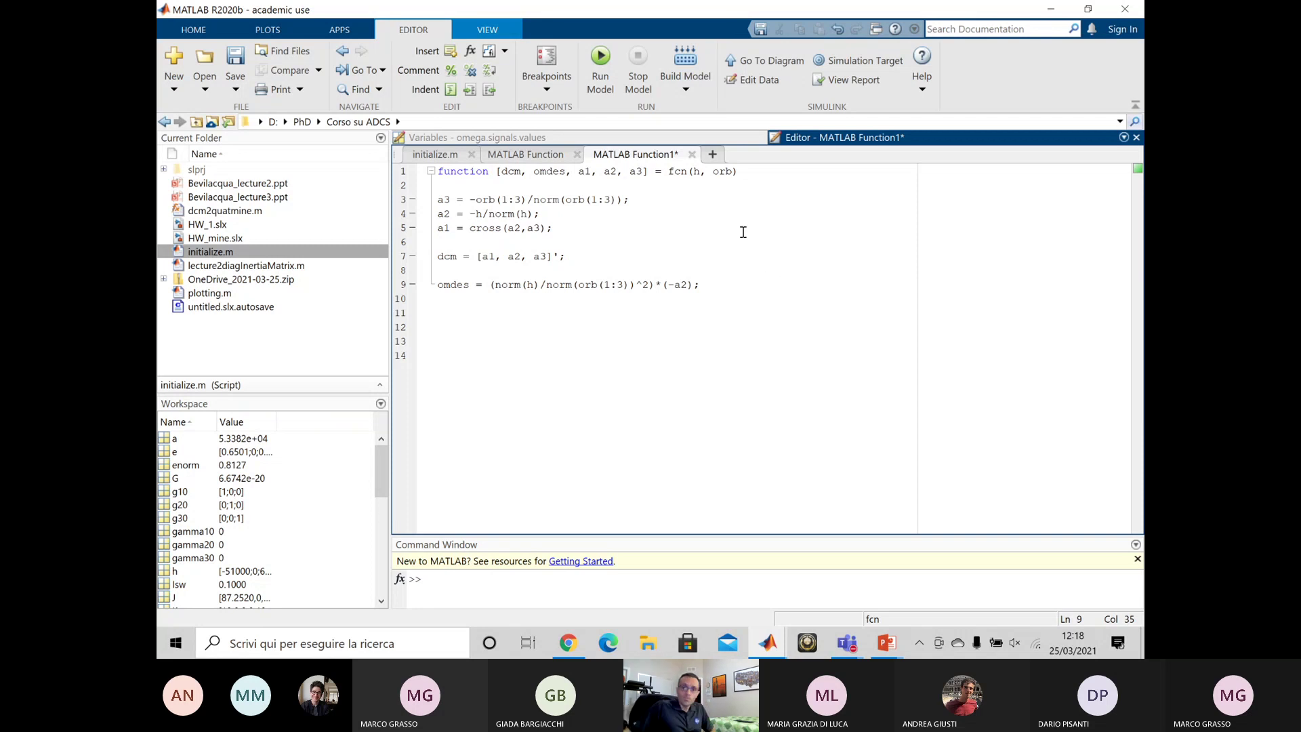
pyautogui.click(715, 172)
pyautogui.press('BackSpace')
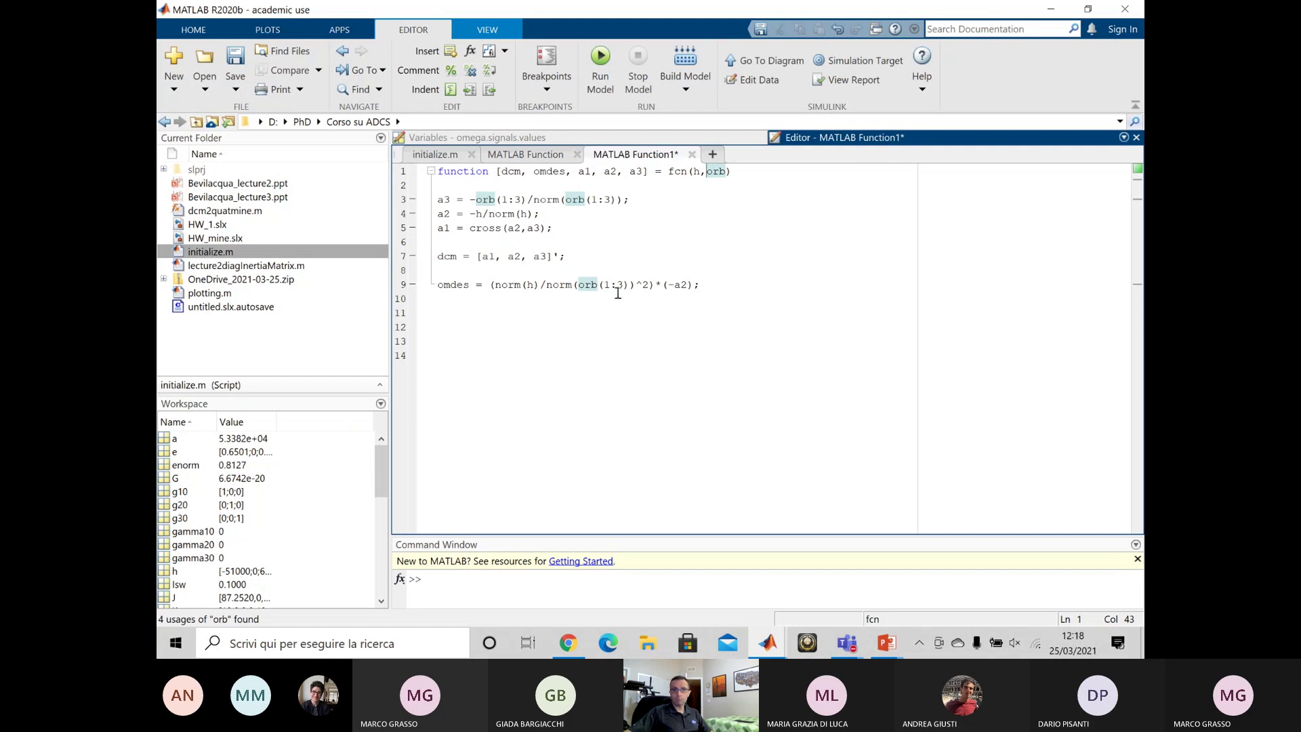
# - Update the Simulink diagram with Ctrl+D so MATLAB Function1 shows its new ports, closing the Diagnostic Viewer
pyautogui.moveTo(767, 642)
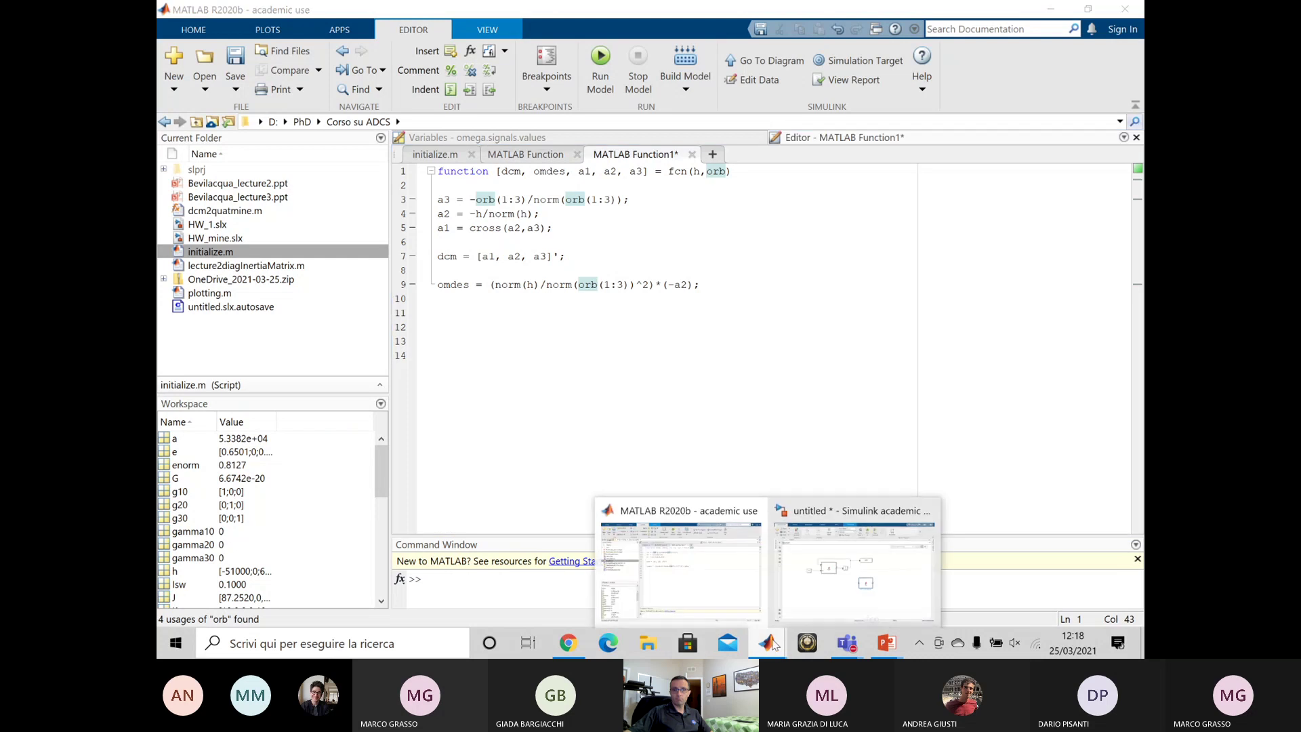
pyautogui.click(826, 580)
pyautogui.hotkey('ctrl', 'd')
pyautogui.click(1106, 13)
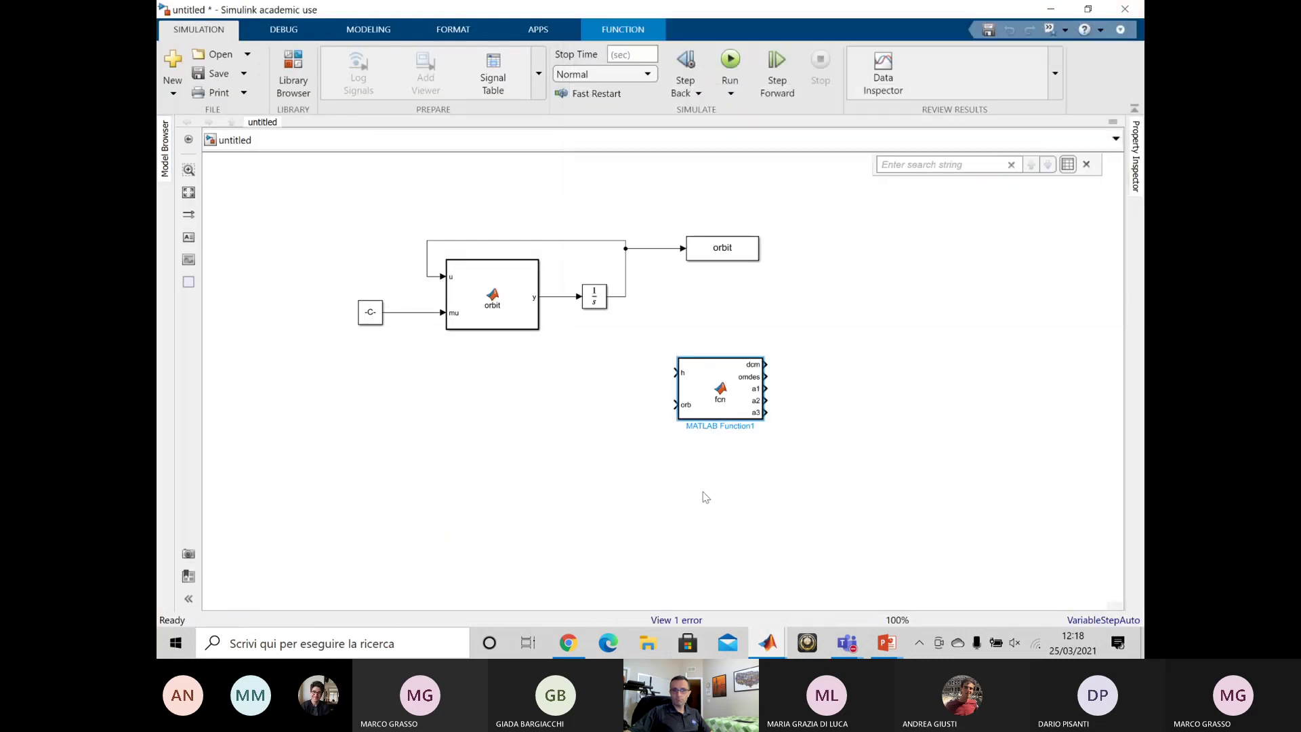
# - Enlarge MATLAB Function1 and nudge it slightly lower on the canvas
pyautogui.moveTo(761, 416); pyautogui.dragTo(799, 469)
pyautogui.moveTo(720, 403); pyautogui.dragTo(723, 420)
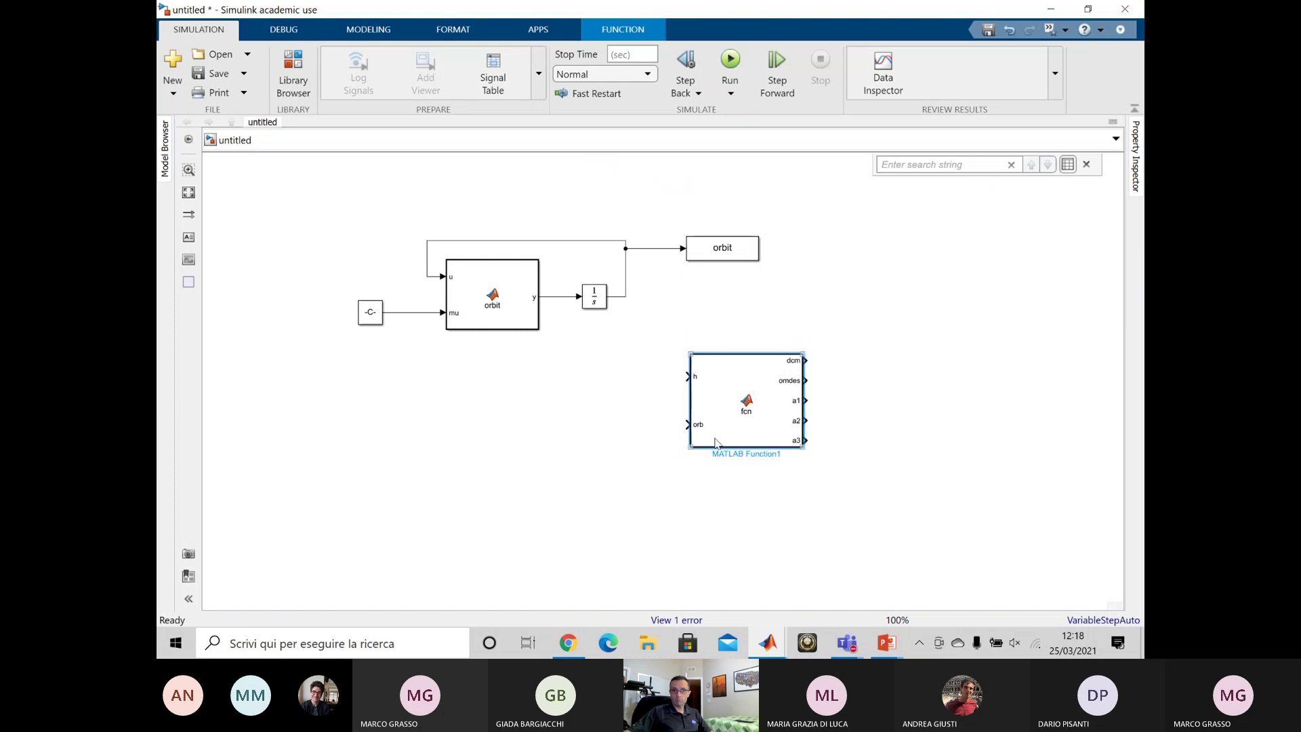
pyautogui.click(625, 390)
pyautogui.click(768, 641)
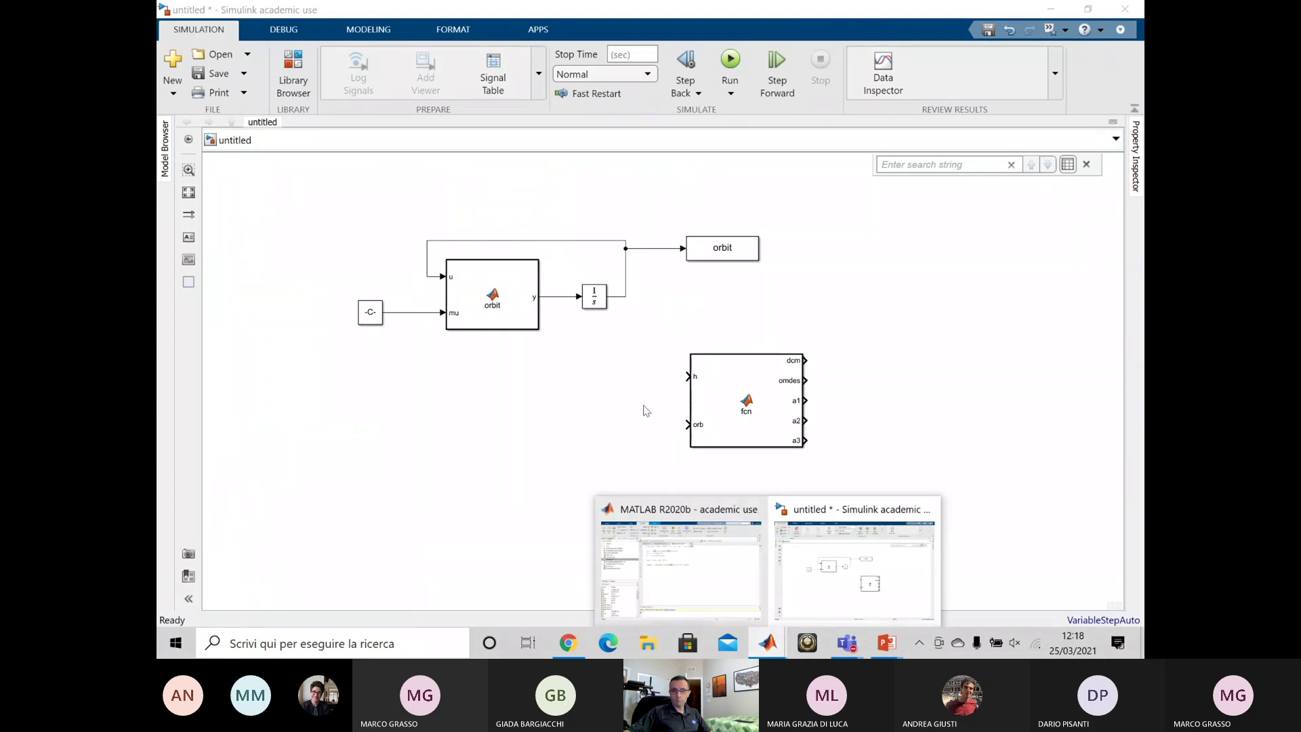
pyautogui.click(633, 410)
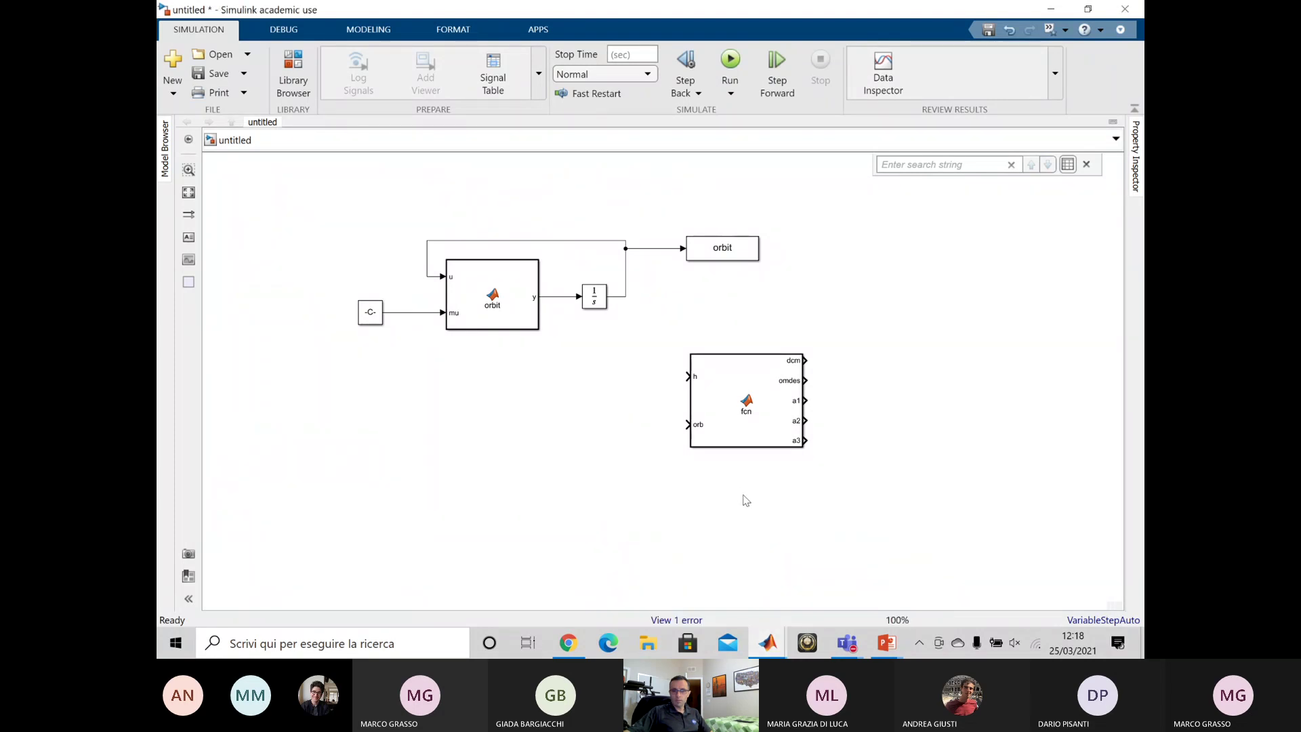
# - Open initialize.m from the Current Folder and scroll to the h definition on line 44
pyautogui.click(768, 640)
pyautogui.click(697, 580)
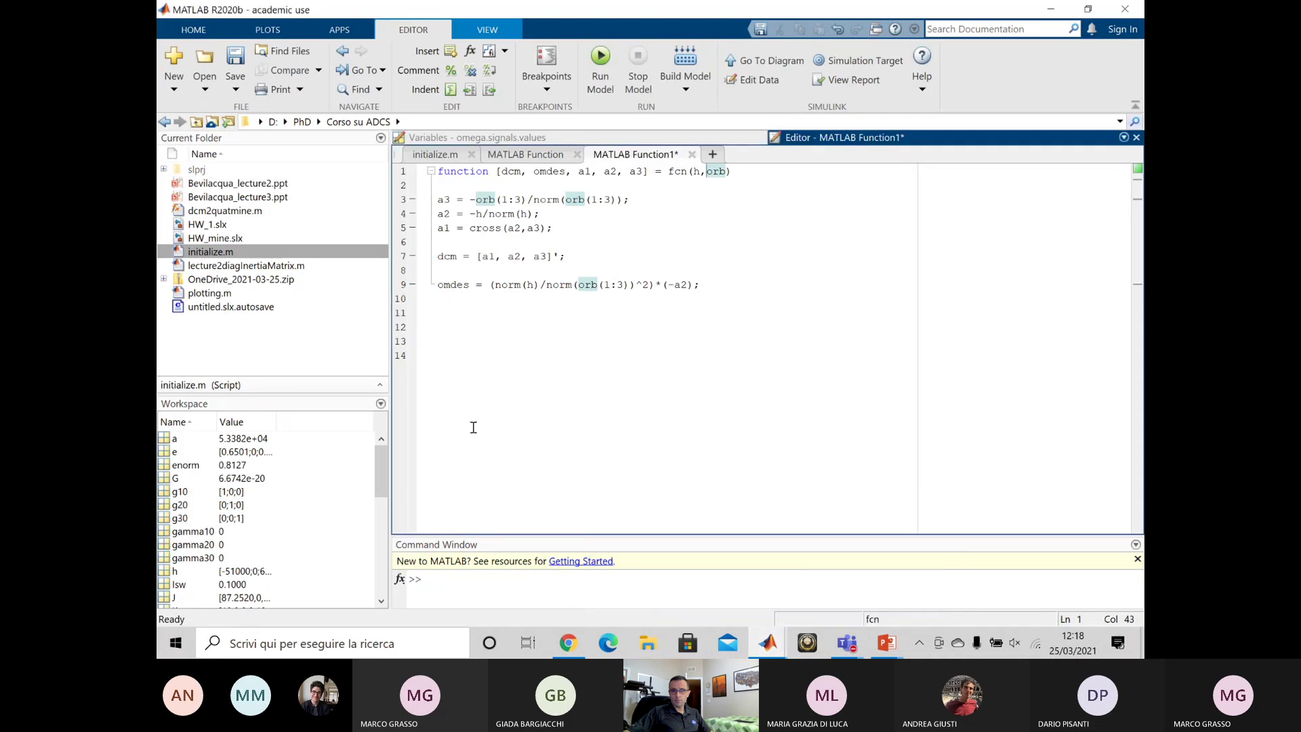
pyautogui.click(221, 256)
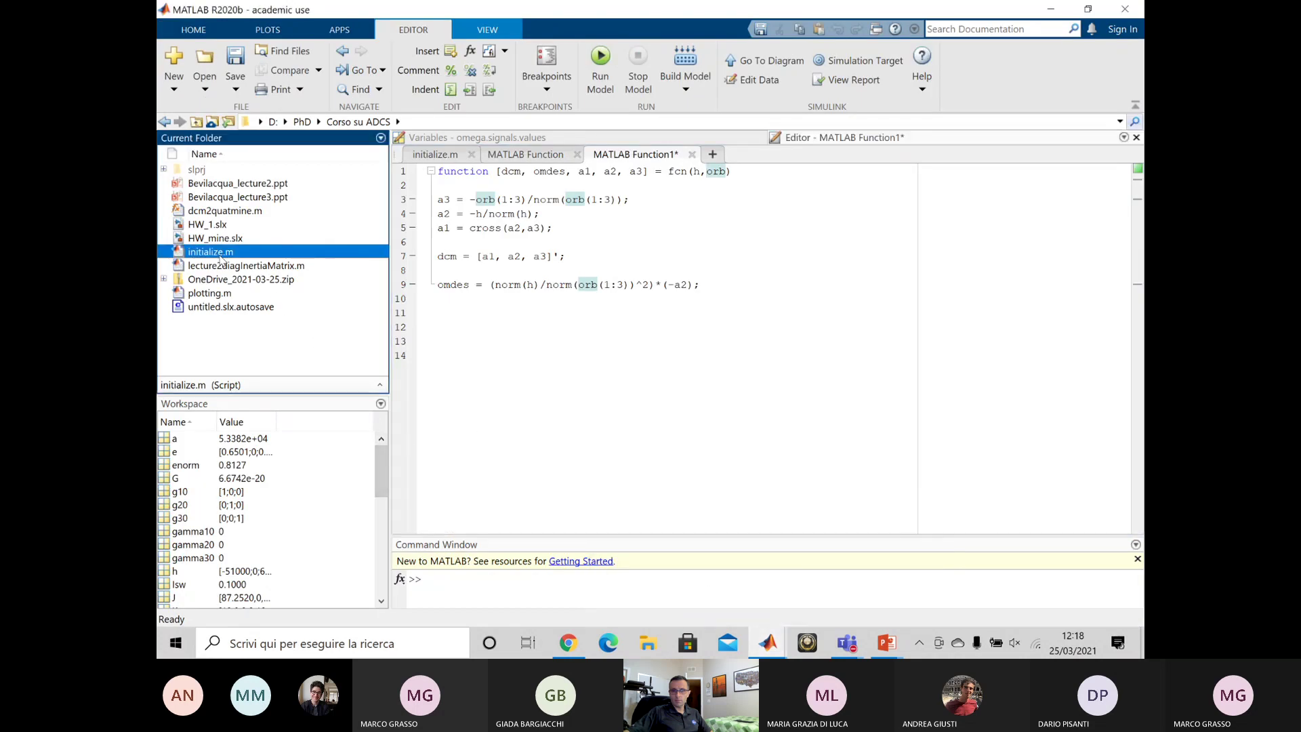
pyautogui.doubleClick(221, 256)
pyautogui.scroll(7, 586, 385)
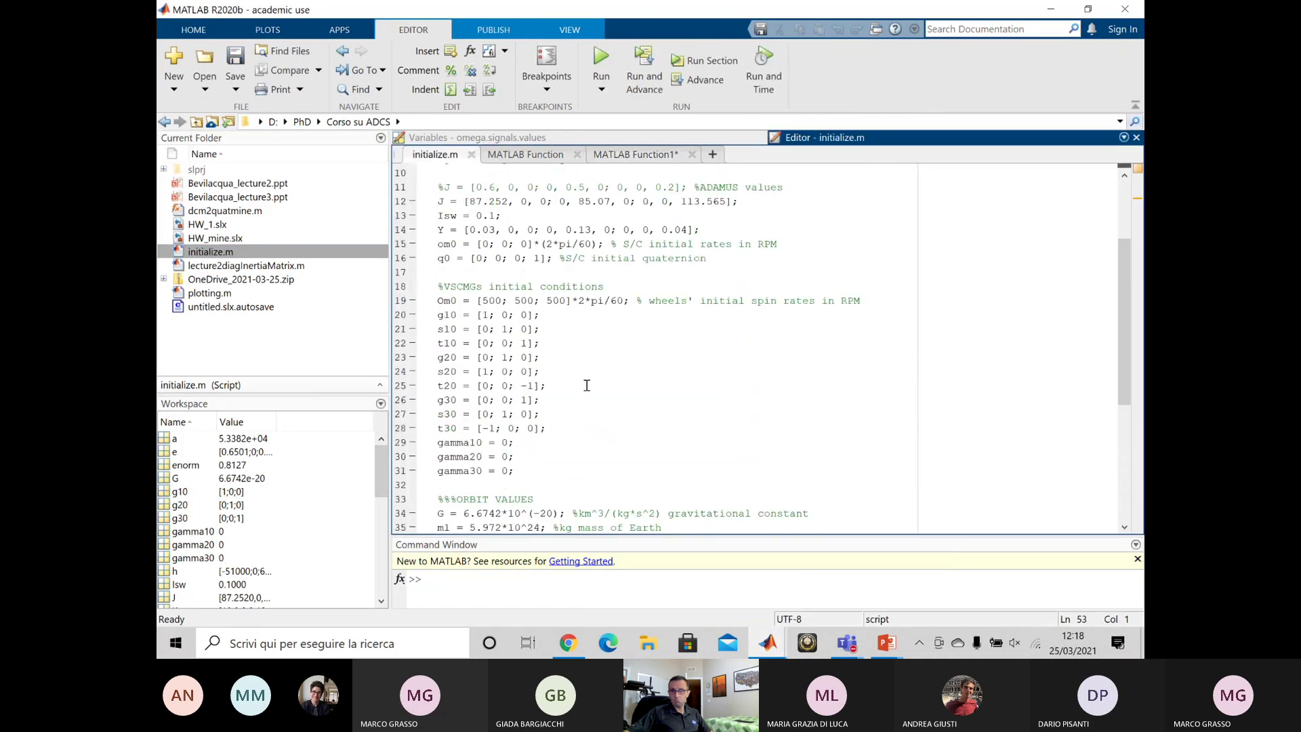
pyautogui.scroll(-7, 587, 385)
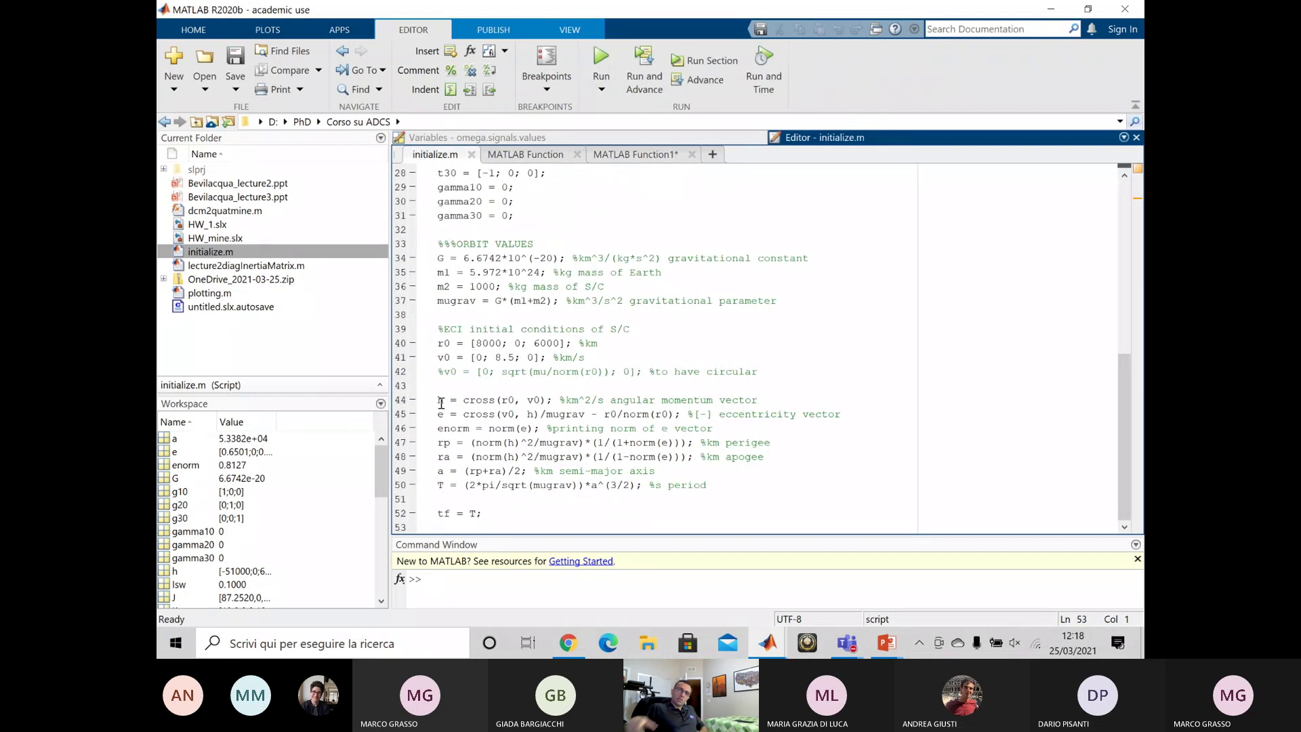
pyautogui.moveTo(438, 402); pyautogui.dragTo(558, 402)
pyautogui.moveTo(733, 399); pyautogui.dragTo(738, 400)
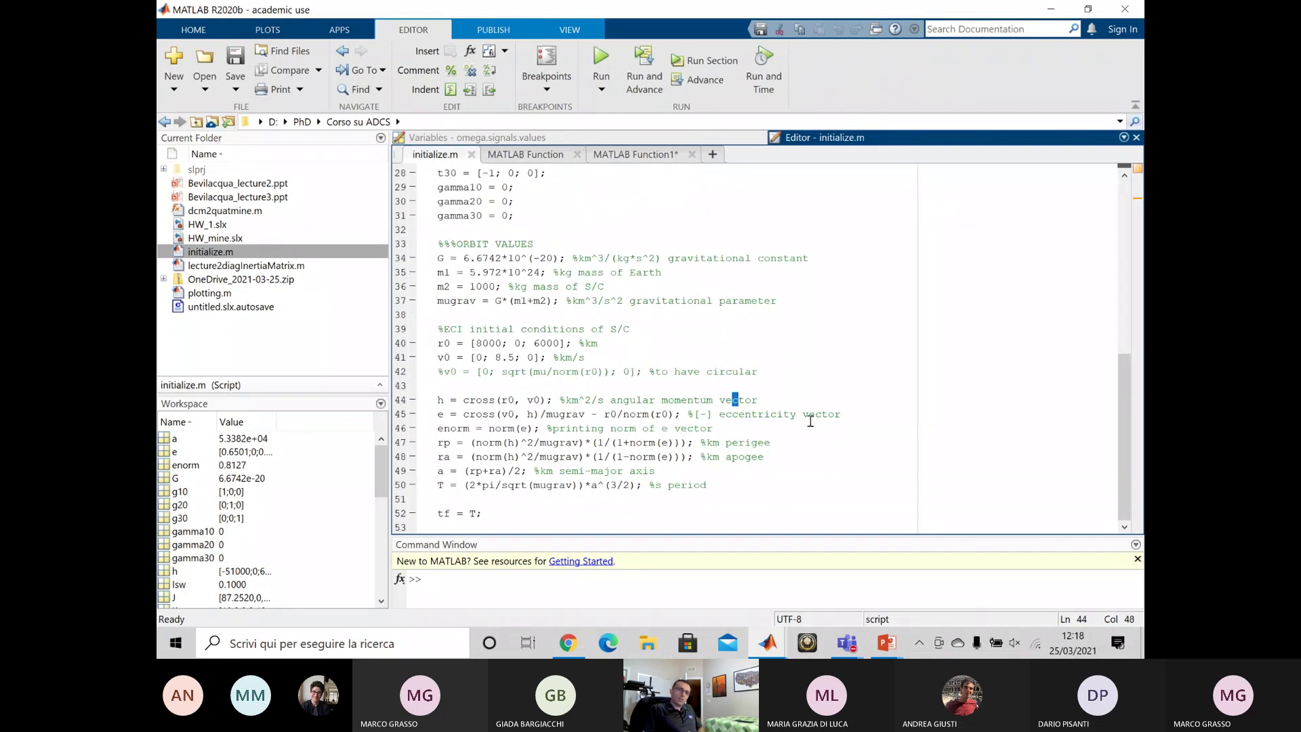
# - Insert a Constant block and connect it to MATLAB Function1's h input
pyautogui.moveTo(768, 642)
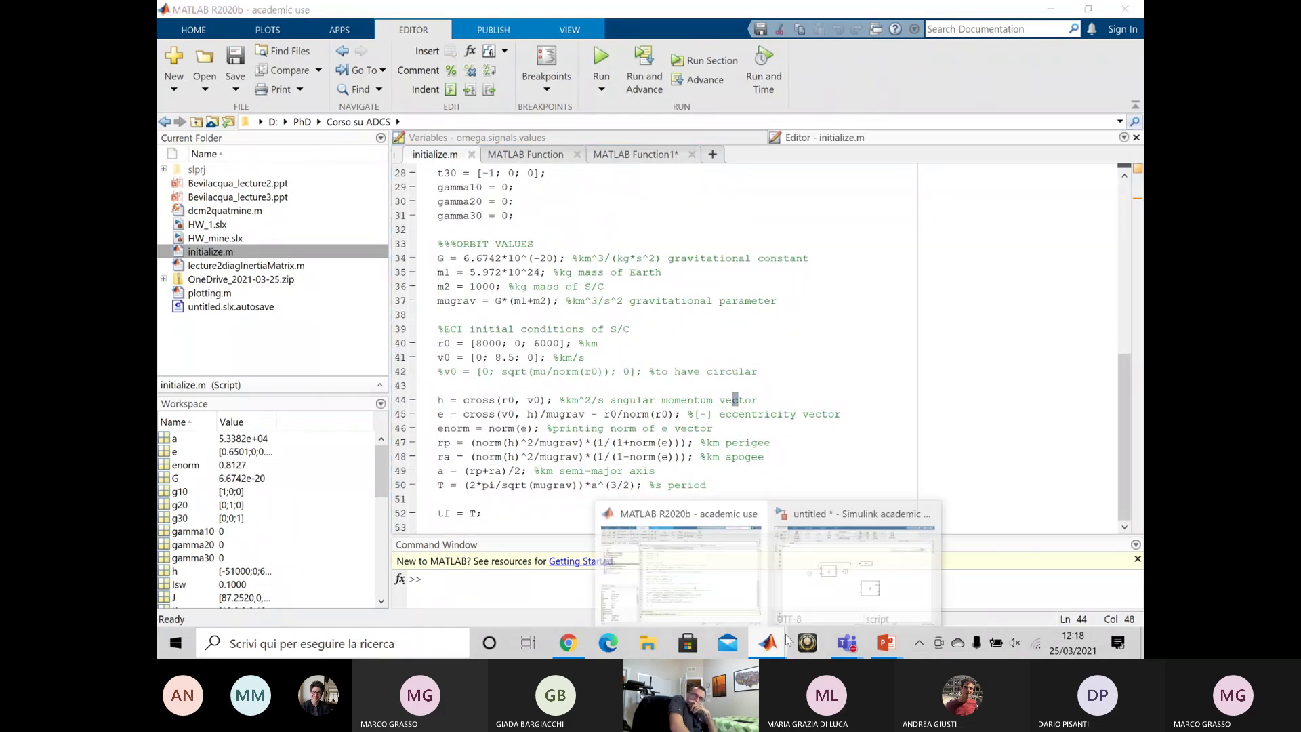
pyautogui.click(860, 576)
pyautogui.doubleClick(622, 411)
pyautogui.write('const')
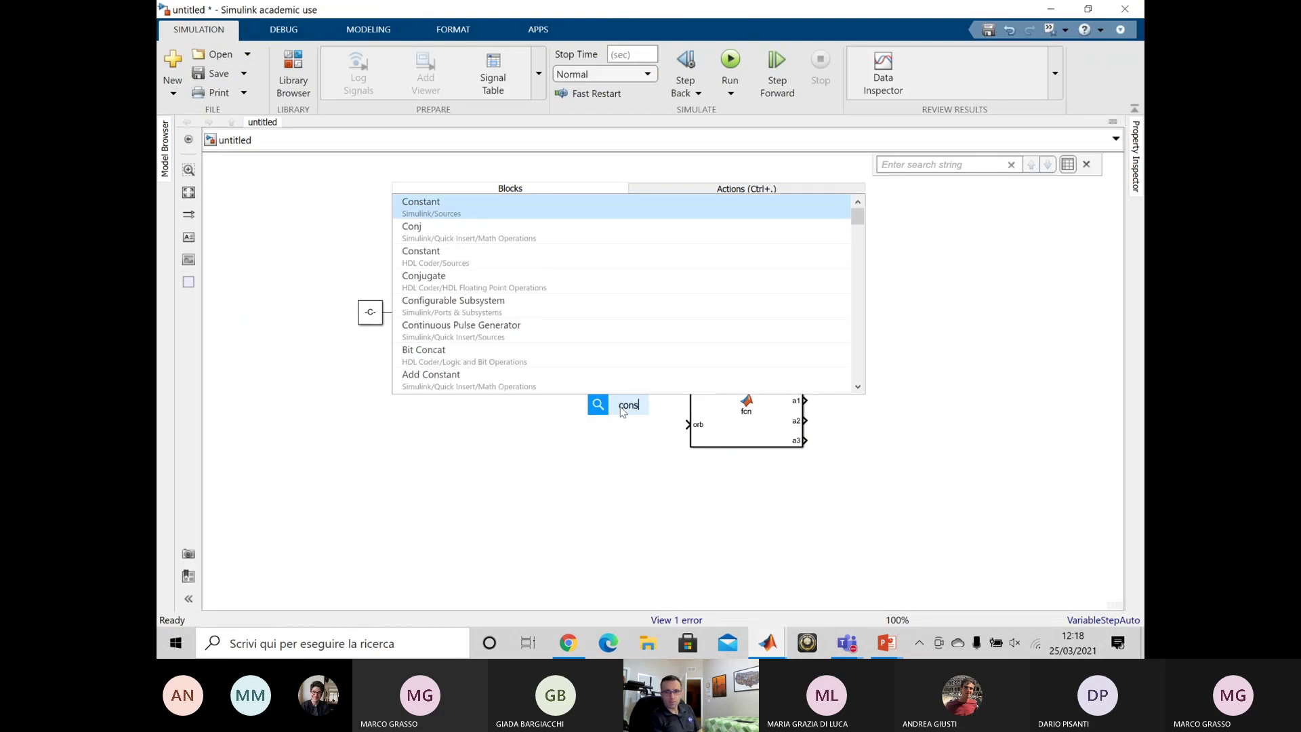
pyautogui.press('Return')
pyautogui.moveTo(624, 411); pyautogui.dragTo(619, 378)
pyautogui.click(632, 375)
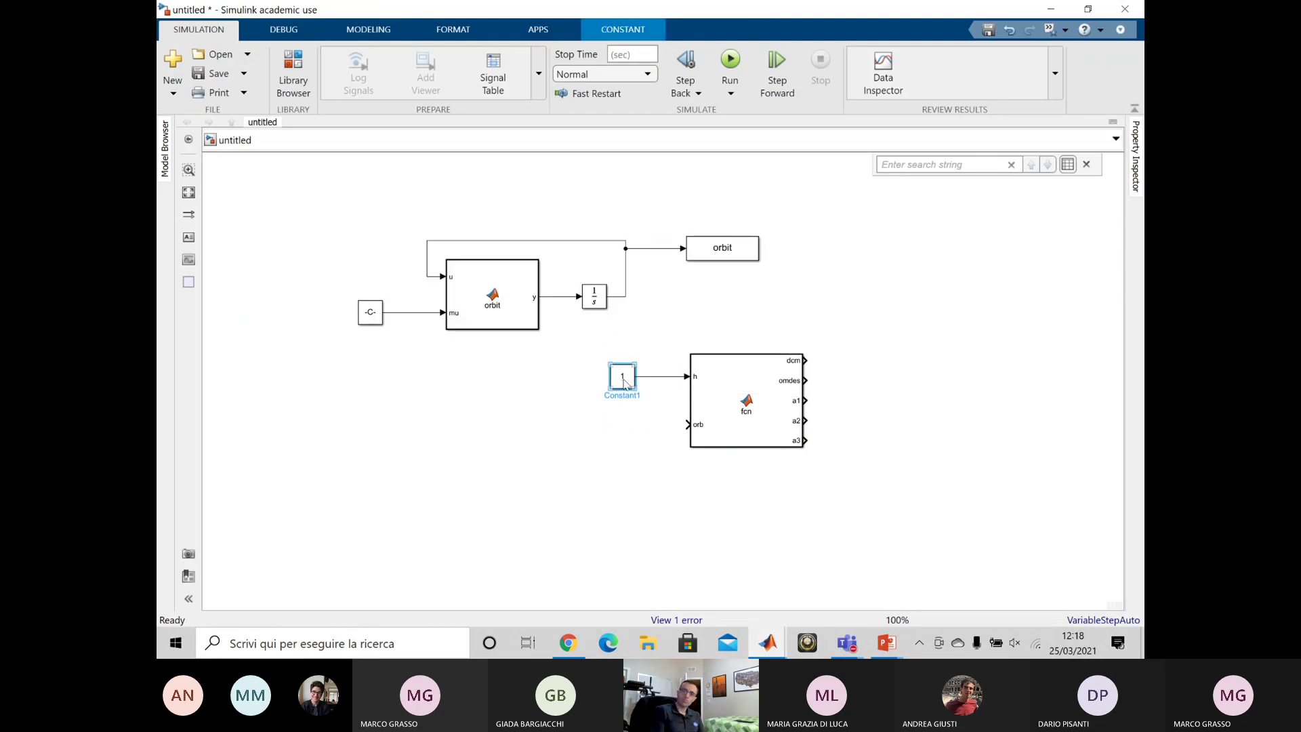
# - Widen the Constant block and set its Constant value to h
pyautogui.moveTo(609, 388); pyautogui.dragTo(589, 389)
pyautogui.doubleClick(607, 378)
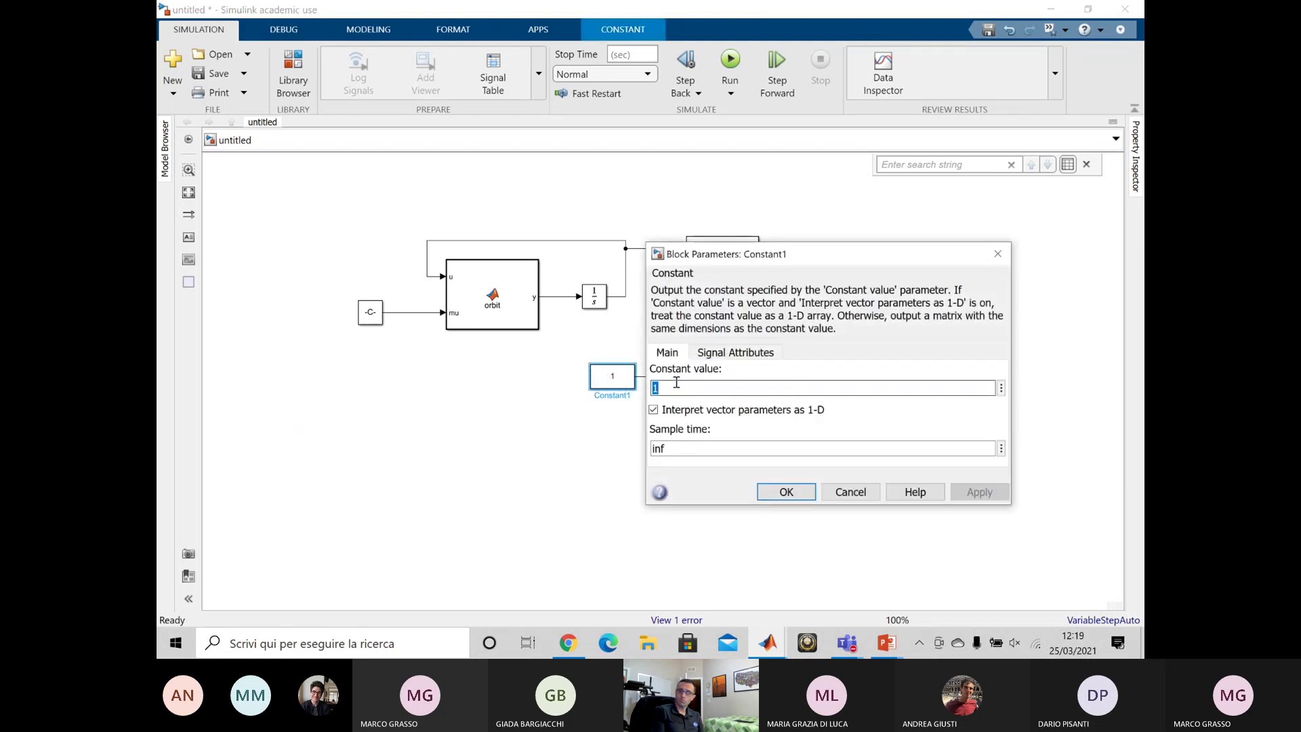
pyautogui.write('h')
pyautogui.press('Escape')
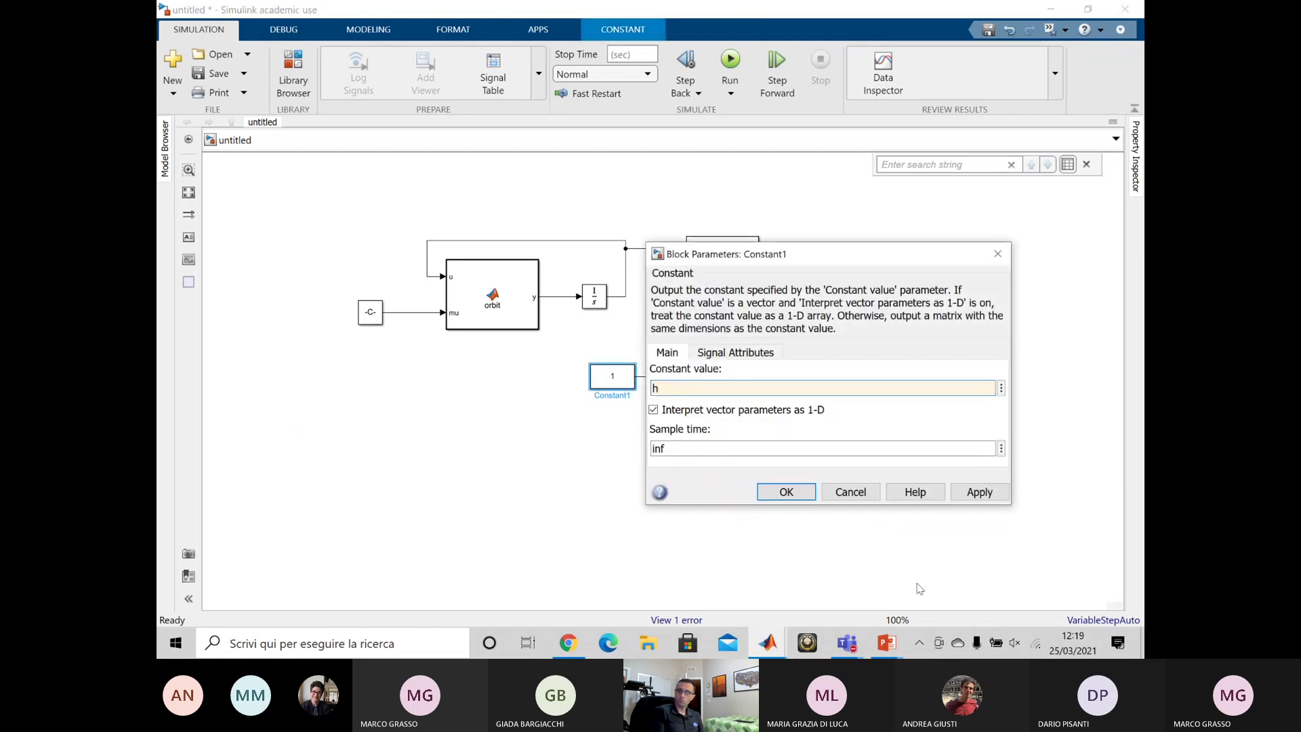
pyautogui.click(979, 496)
pyautogui.click(800, 496)
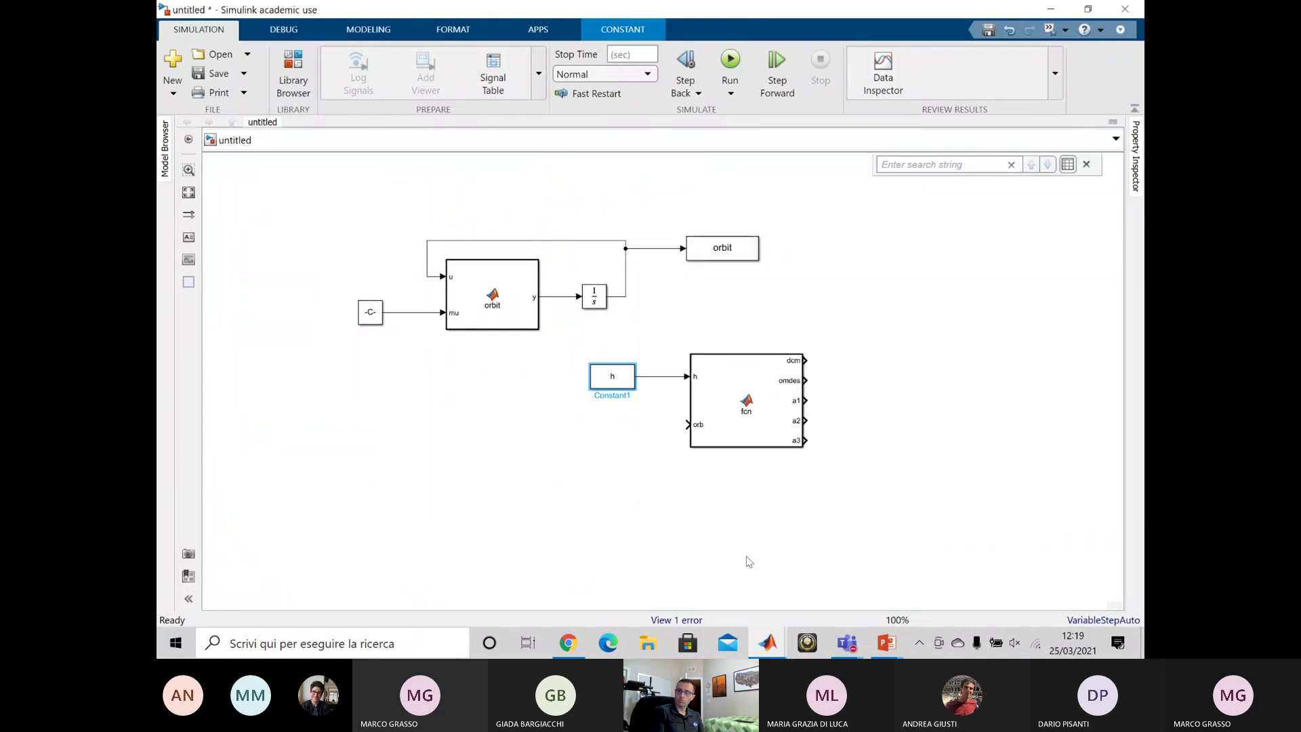
pyautogui.click(741, 564)
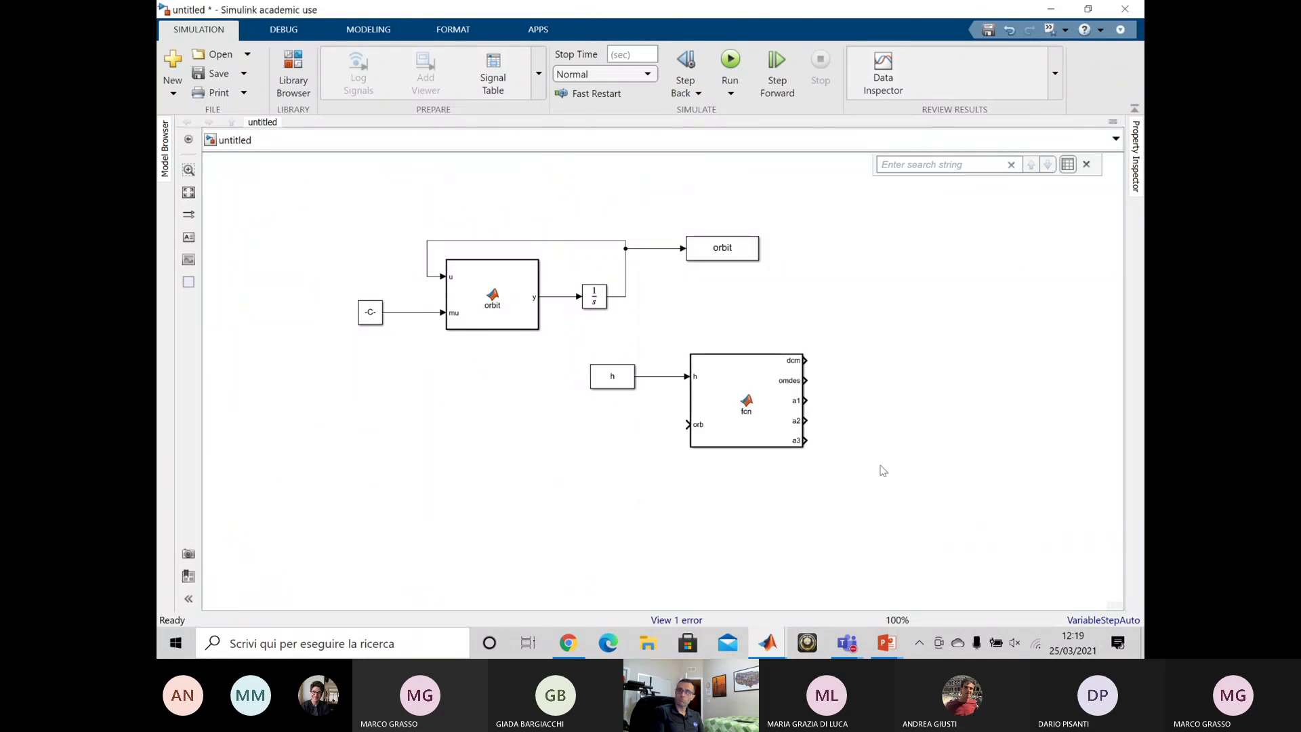
# - Move the h constant closer and wire the integrator output to the orb input
pyautogui.moveTo(629, 378)
pyautogui.mouseDown()
pyautogui.moveTo(657, 383)
pyautogui.moveTo(549, 401)
pyautogui.moveTo(632, 289)
pyautogui.moveTo(626, 277)
pyautogui.mouseUp()
pyautogui.click(655, 400)
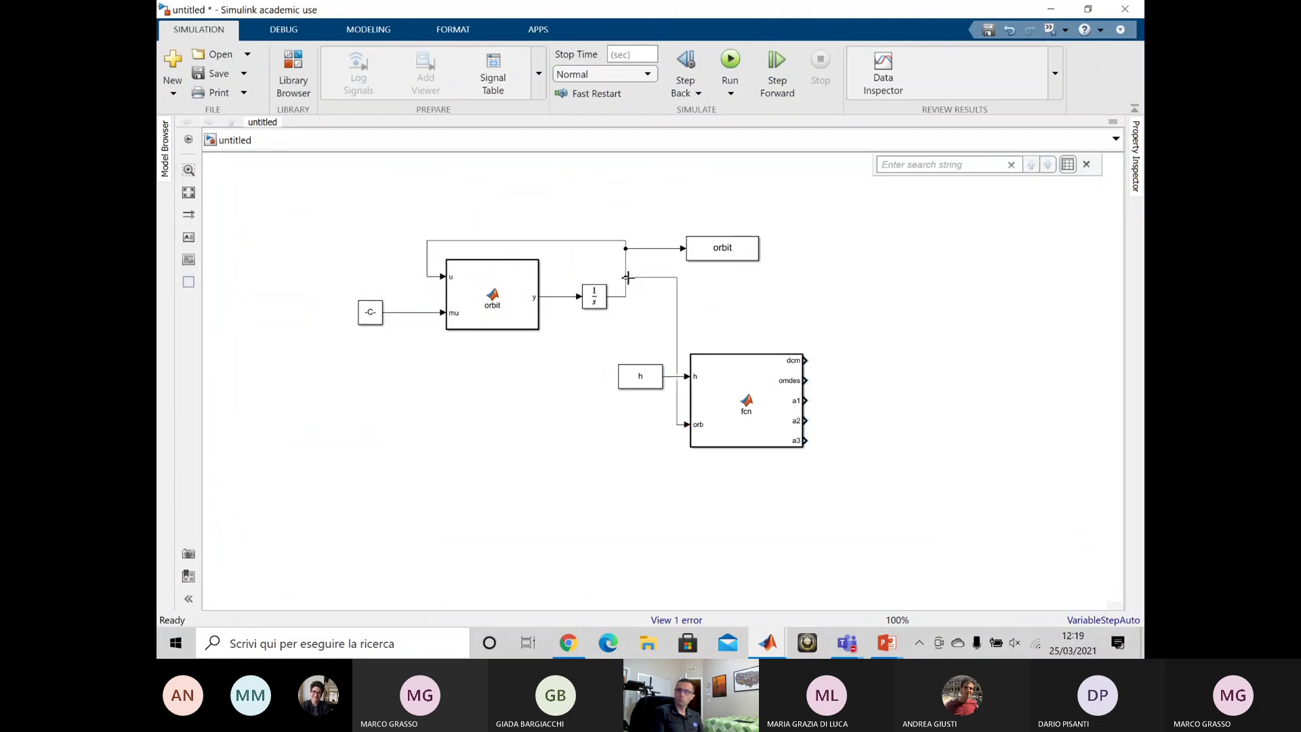
pyautogui.moveTo(677, 335); pyautogui.dragTo(650, 378)
pyautogui.click(702, 481)
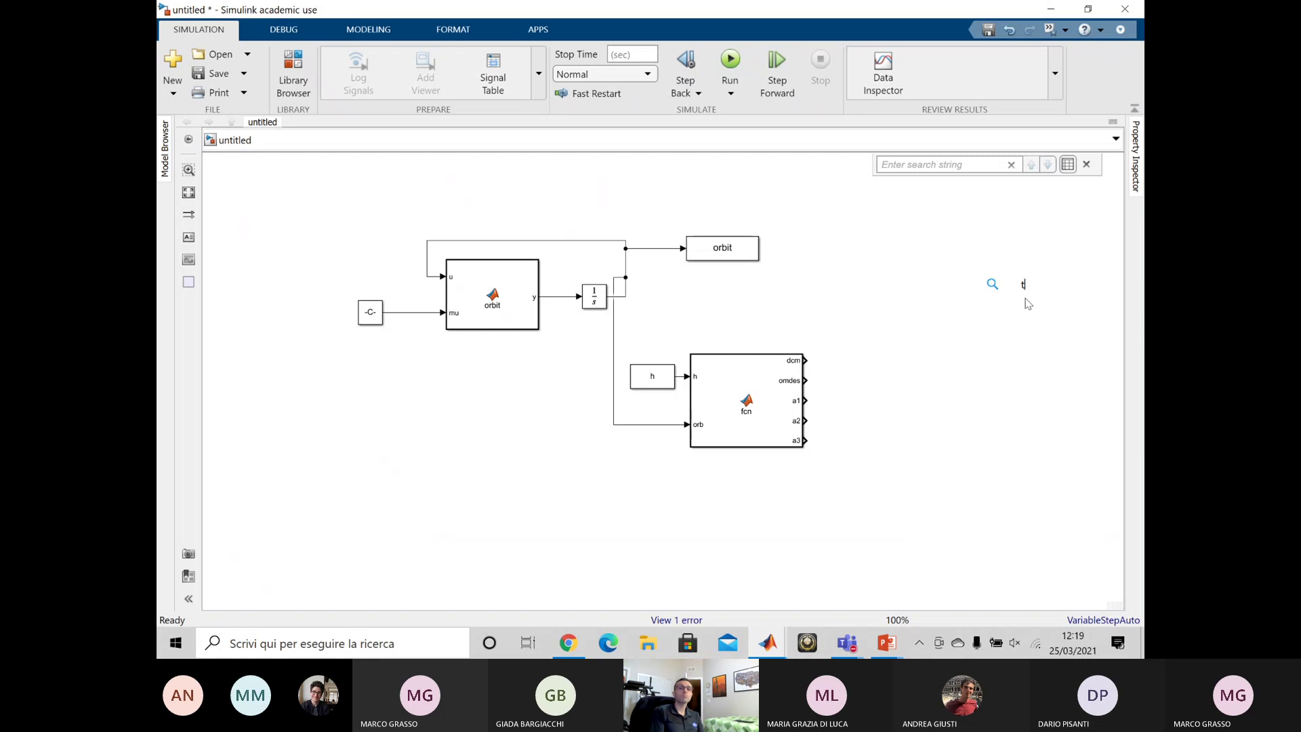
# - Add a To Workspace block named a1 with Save format Structure With Time
pyautogui.write('o')
pyautogui.press('Return')
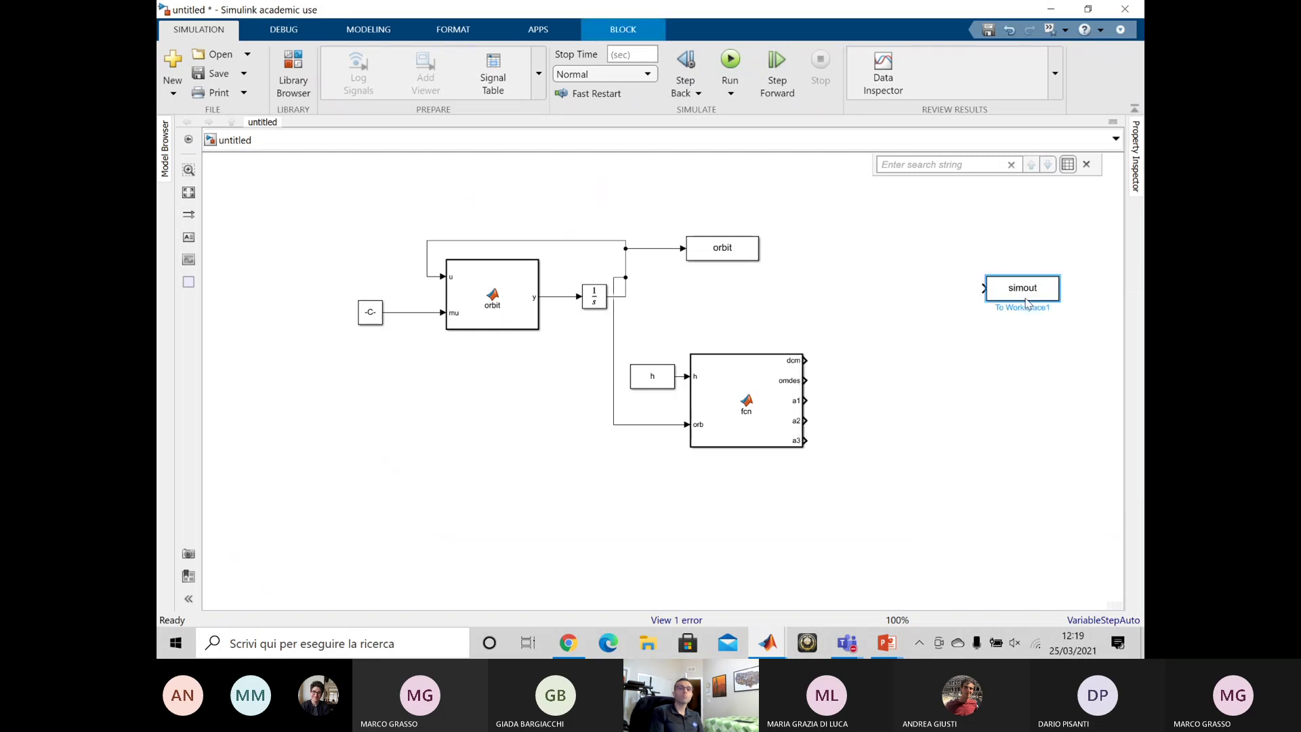
pyautogui.moveTo(1042, 302); pyautogui.dragTo(1036, 349)
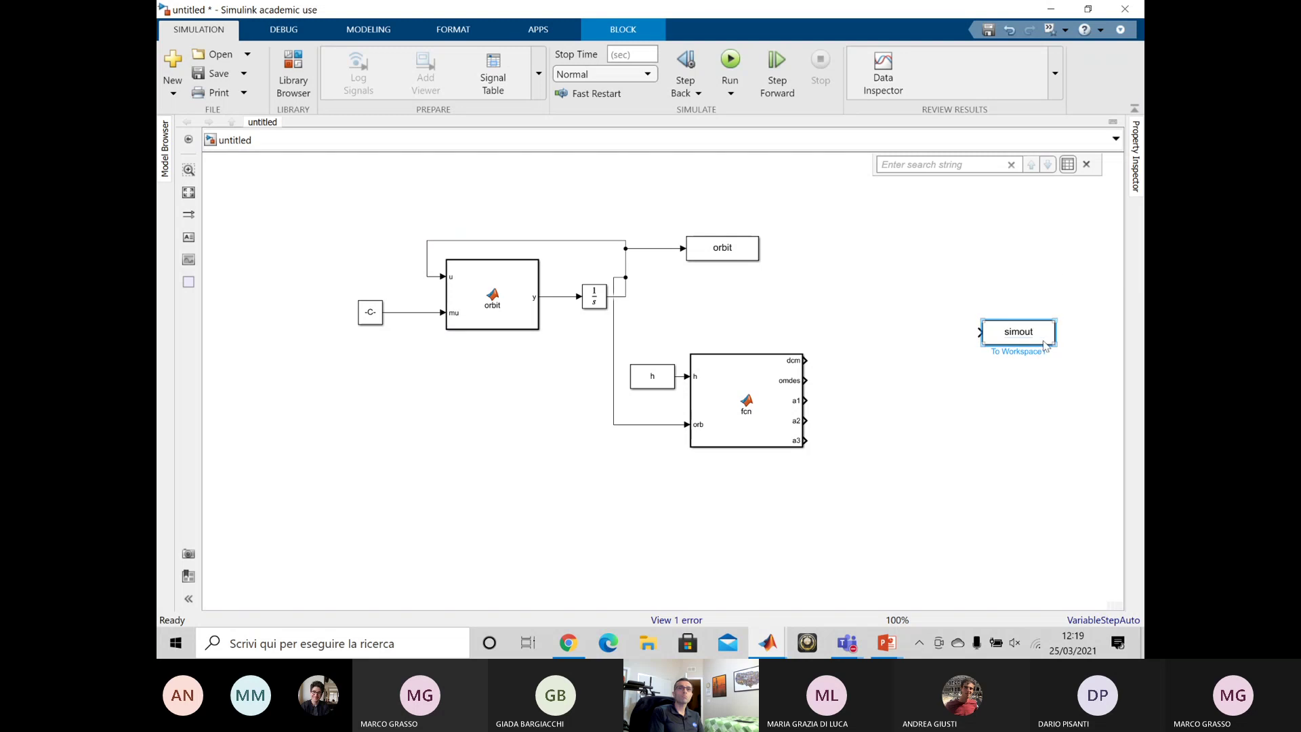
pyautogui.doubleClick(1046, 346)
pyautogui.click(817, 381)
pyautogui.click(830, 404)
pyautogui.doubleClick(745, 274)
pyautogui.write('a1')
pyautogui.press('Return')
pyautogui.click(1039, 413)
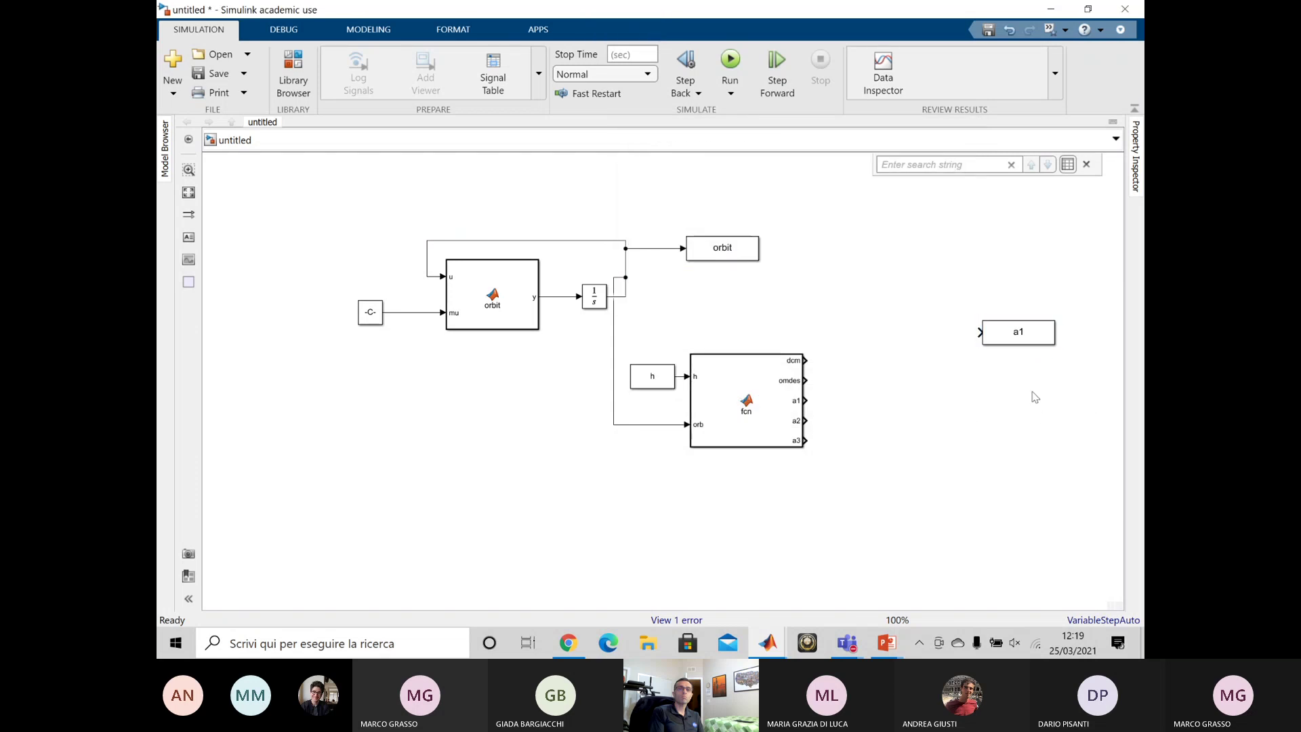
# - Add a second To Workspace block named a2, saved as Structure With Time
pyautogui.doubleClick(1035, 398)
pyautogui.write('to')
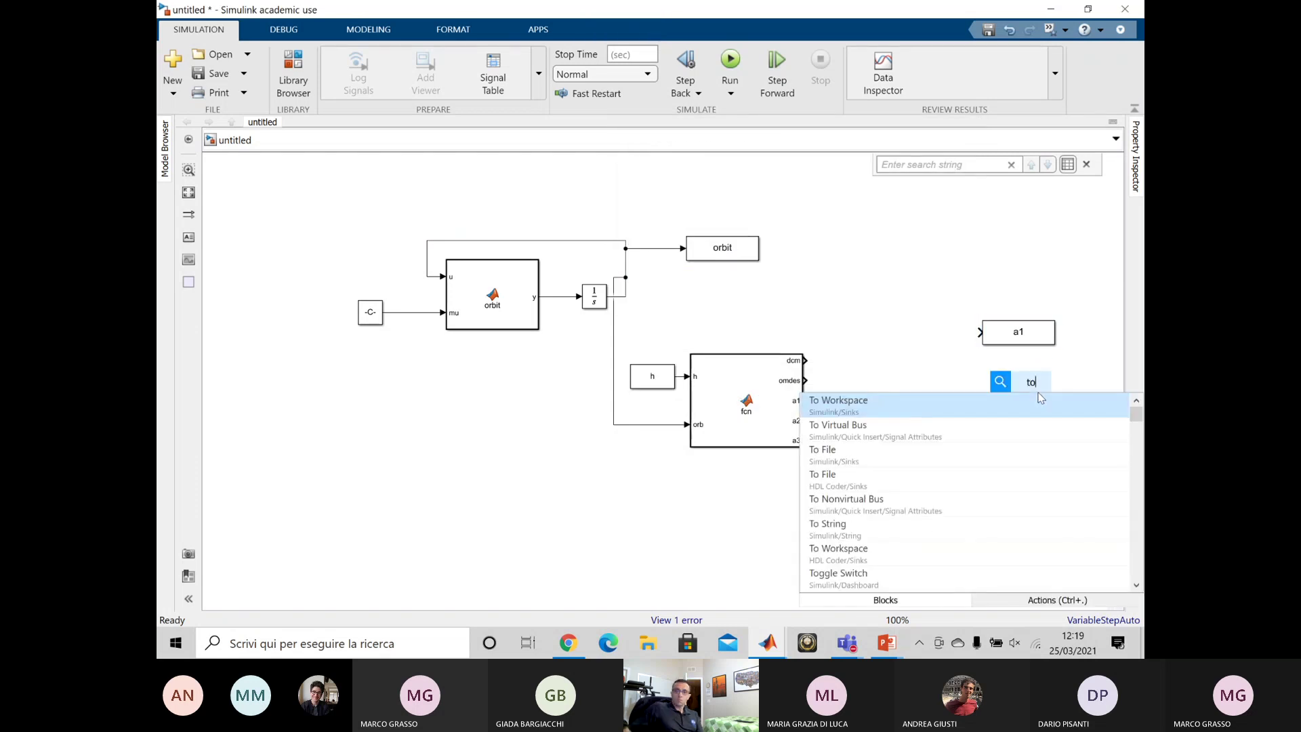
pyautogui.click(1040, 401)
pyautogui.doubleClick(1031, 387)
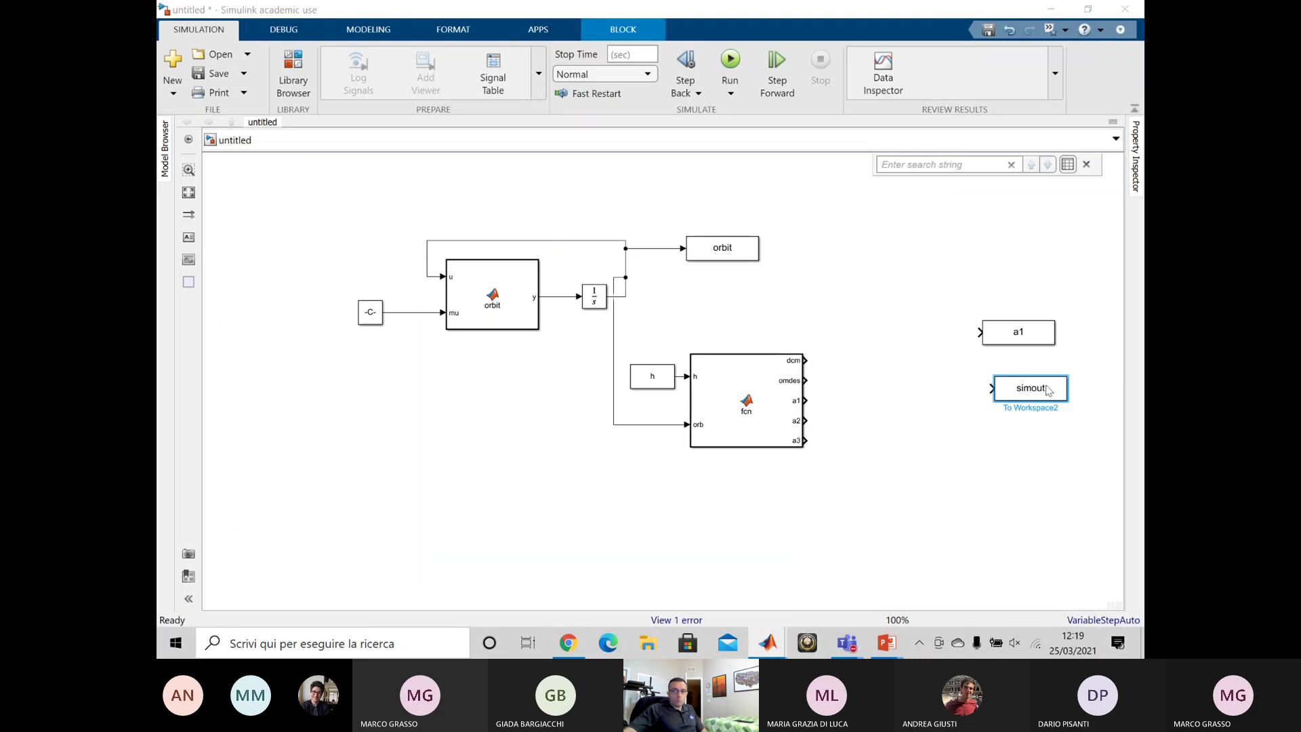
pyautogui.write('a2')
pyautogui.press('Return')
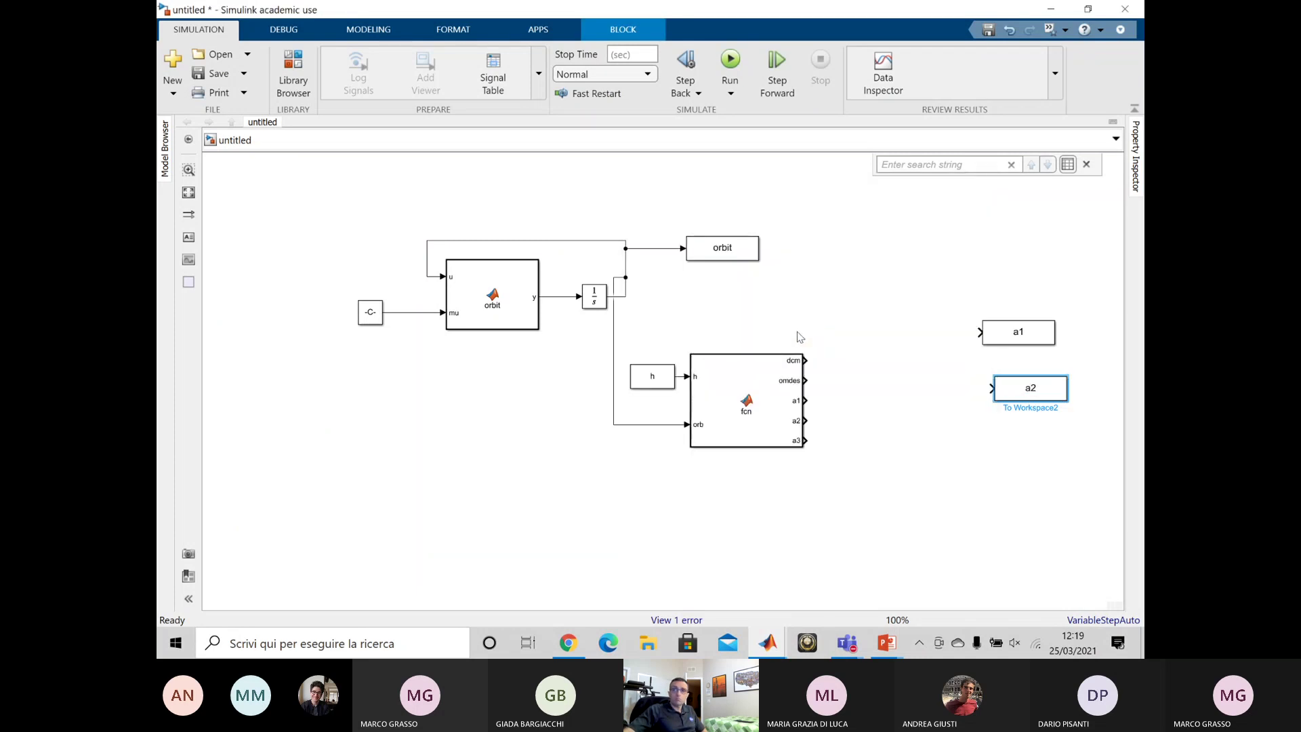
pyautogui.doubleClick(1044, 385)
pyautogui.click(874, 435)
pyautogui.click(875, 466)
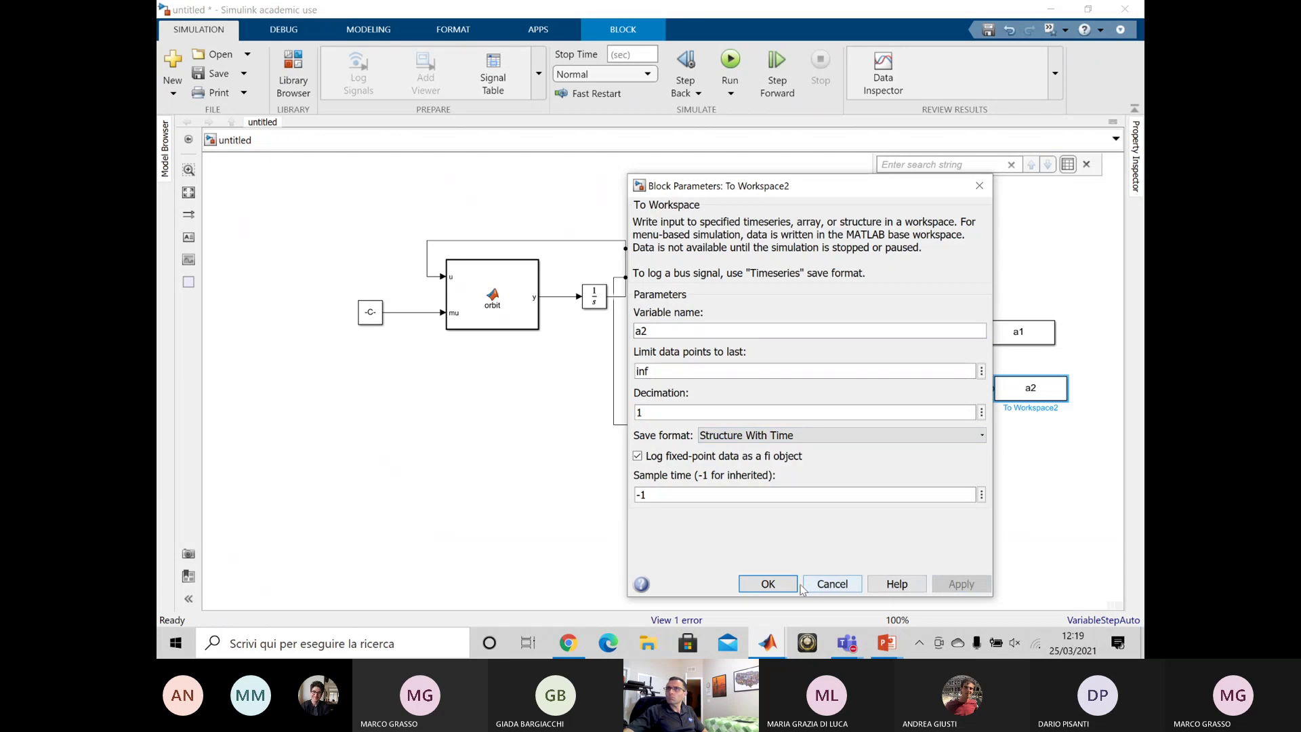
pyautogui.click(773, 583)
# - Add a third To Workspace block named a3, saved as Structure With Time
pyautogui.doubleClick(973, 456)
pyautogui.click(1050, 436)
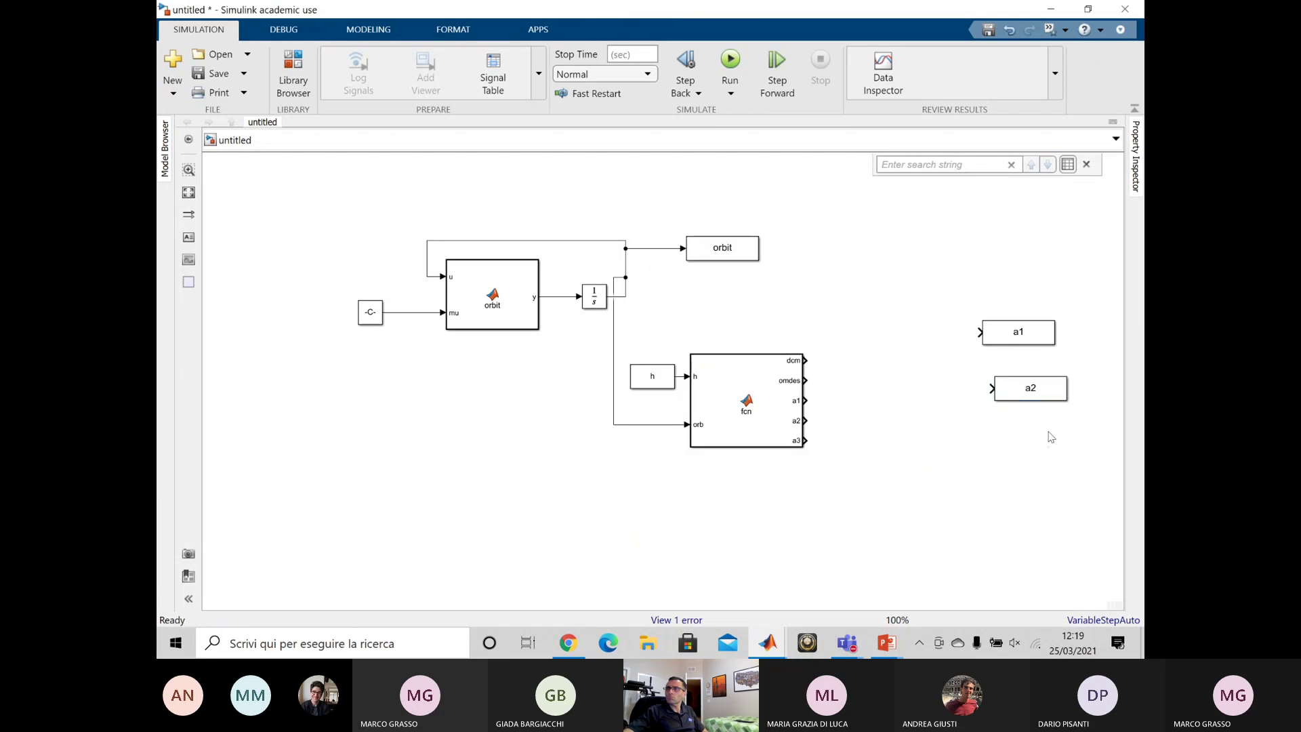
pyautogui.write('to')
pyautogui.press('Return')
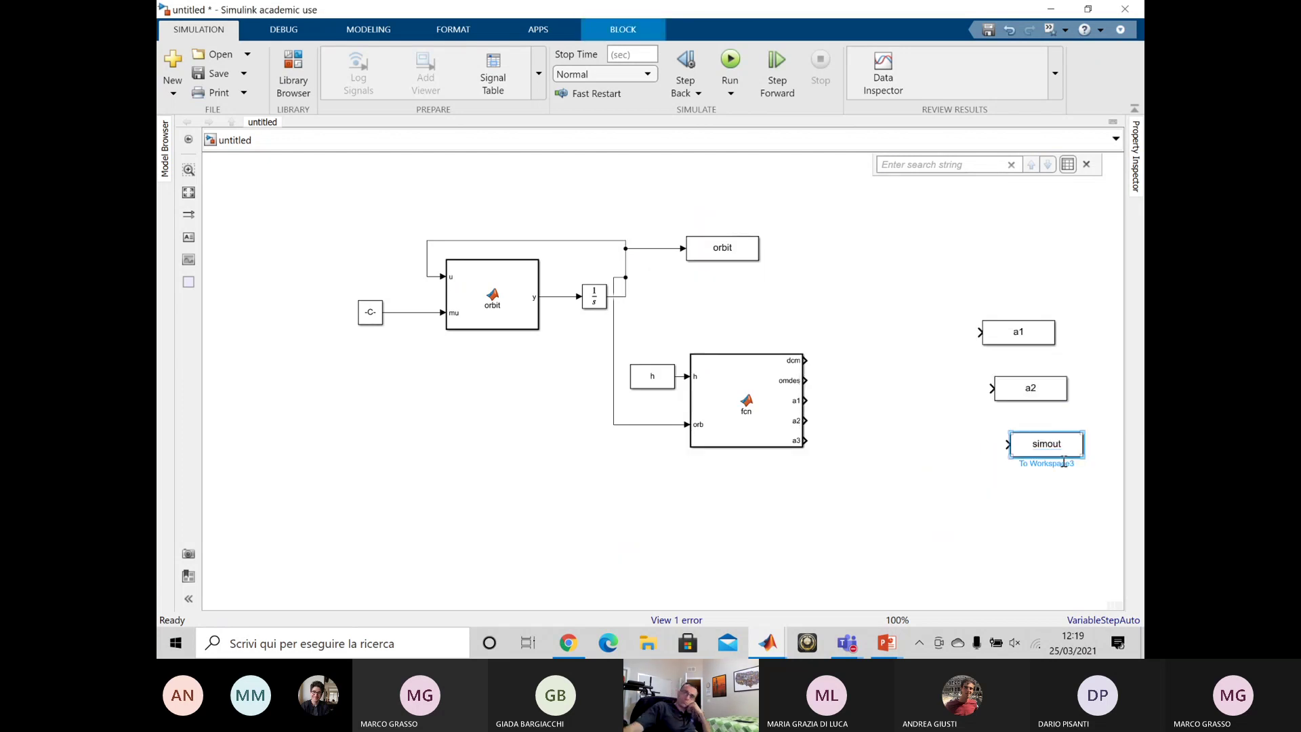
pyautogui.doubleClick(1025, 459)
pyautogui.write('a3')
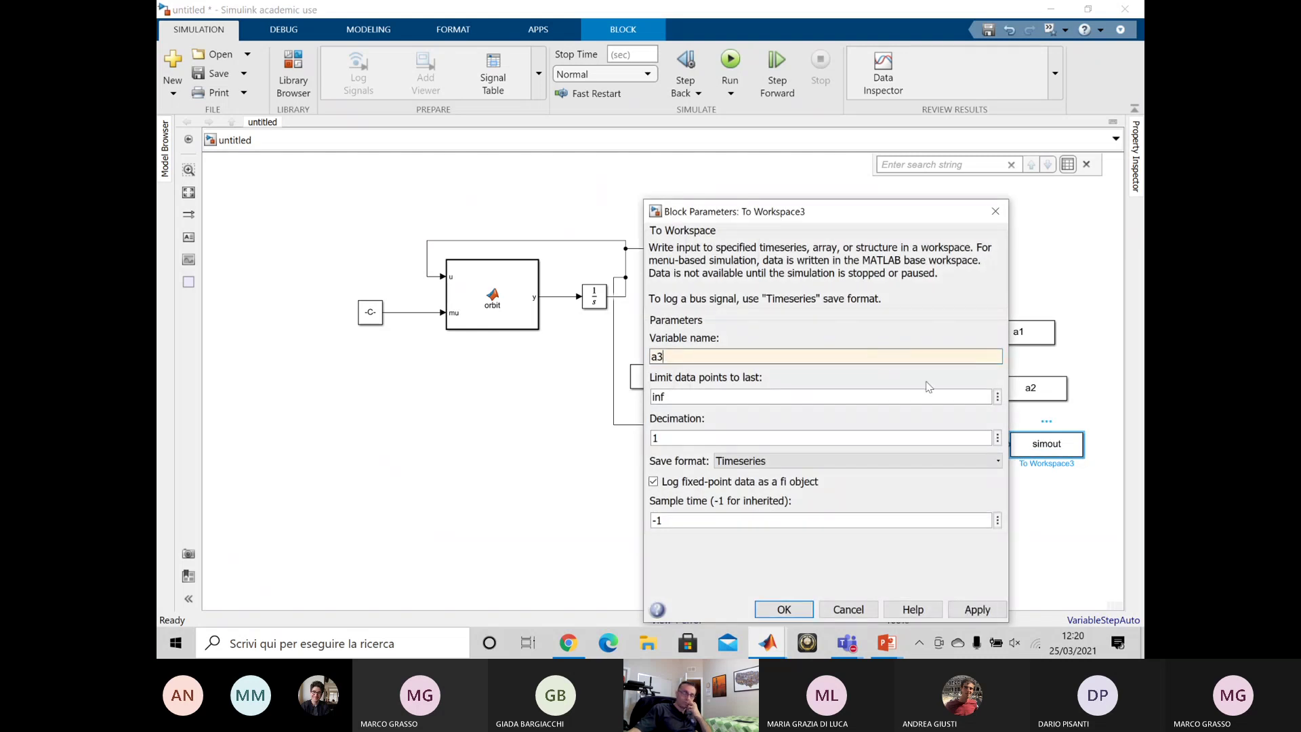
pyautogui.click(952, 461)
pyautogui.click(957, 474)
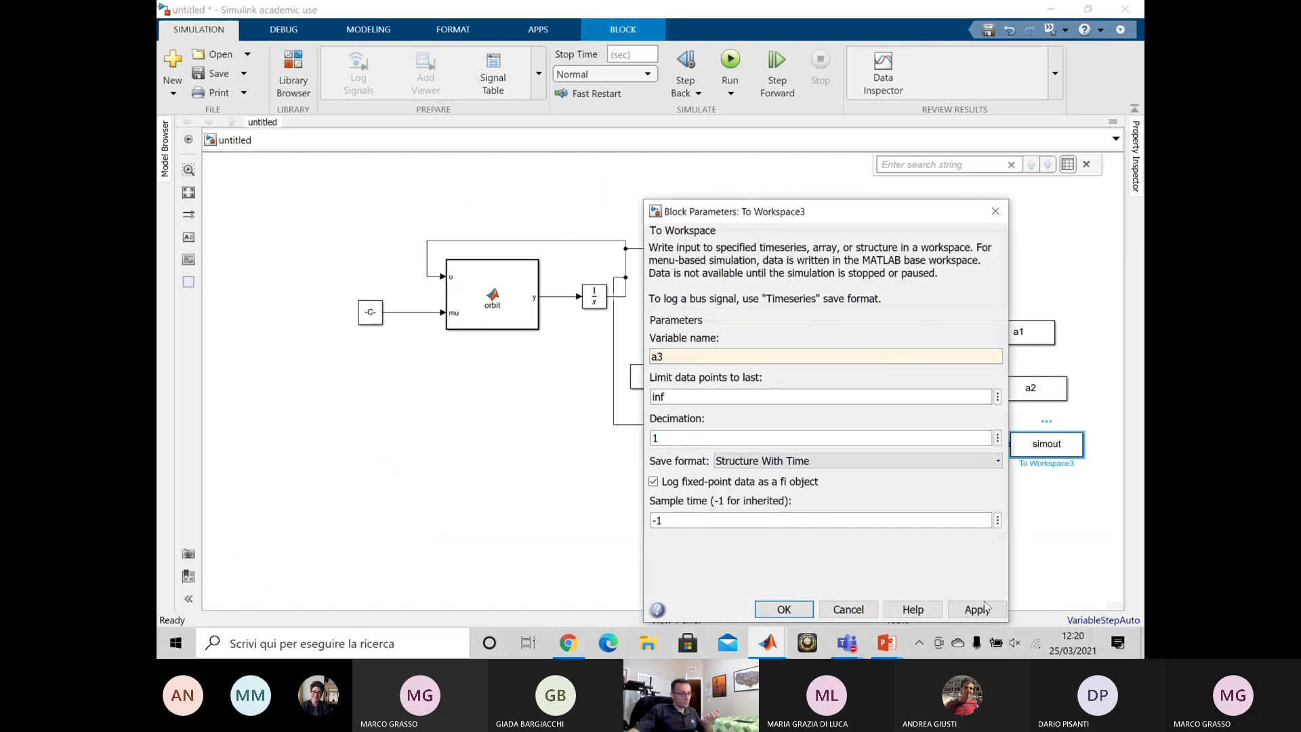
pyautogui.click(977, 609)
pyautogui.click(784, 609)
# - Align the a1, a2, a3 blocks and wire fcn's a1, a2, a3 outputs to them
pyautogui.moveTo(1025, 457); pyautogui.dragTo(997, 458)
pyautogui.click(1023, 392)
pyautogui.moveTo(1023, 391); pyautogui.dragTo(1011, 392)
pyautogui.click(920, 432)
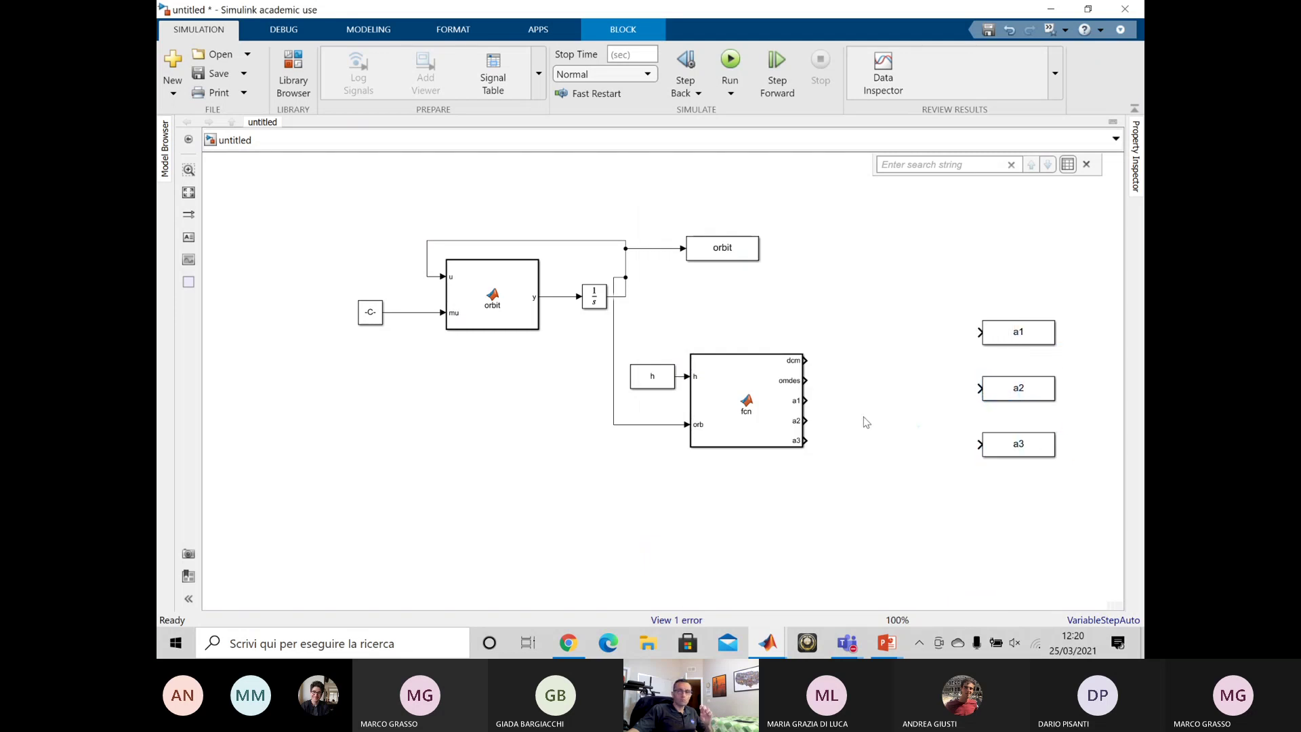
pyautogui.moveTo(806, 401); pyautogui.dragTo(988, 331)
pyautogui.moveTo(805, 423); pyautogui.dragTo(981, 388)
pyautogui.moveTo(808, 444); pyautogui.dragTo(1008, 550)
pyautogui.click(1018, 389)
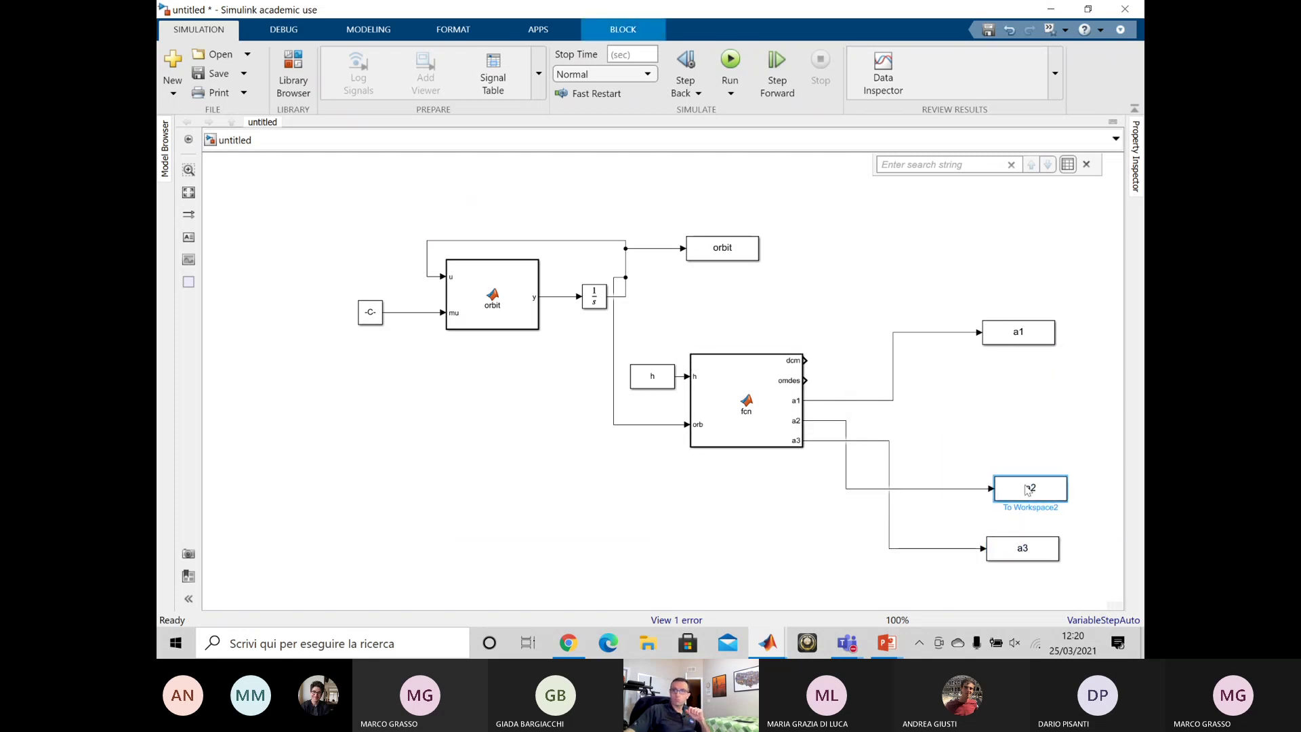
pyautogui.moveTo(1030, 496); pyautogui.dragTo(1059, 475)
pyautogui.click(1012, 339)
pyautogui.moveTo(1012, 351); pyautogui.dragTo(1042, 396)
# - Add an omdes To Workspace block saved as Structure With Time and wire fcn's omdes output to it
pyautogui.click(1054, 282)
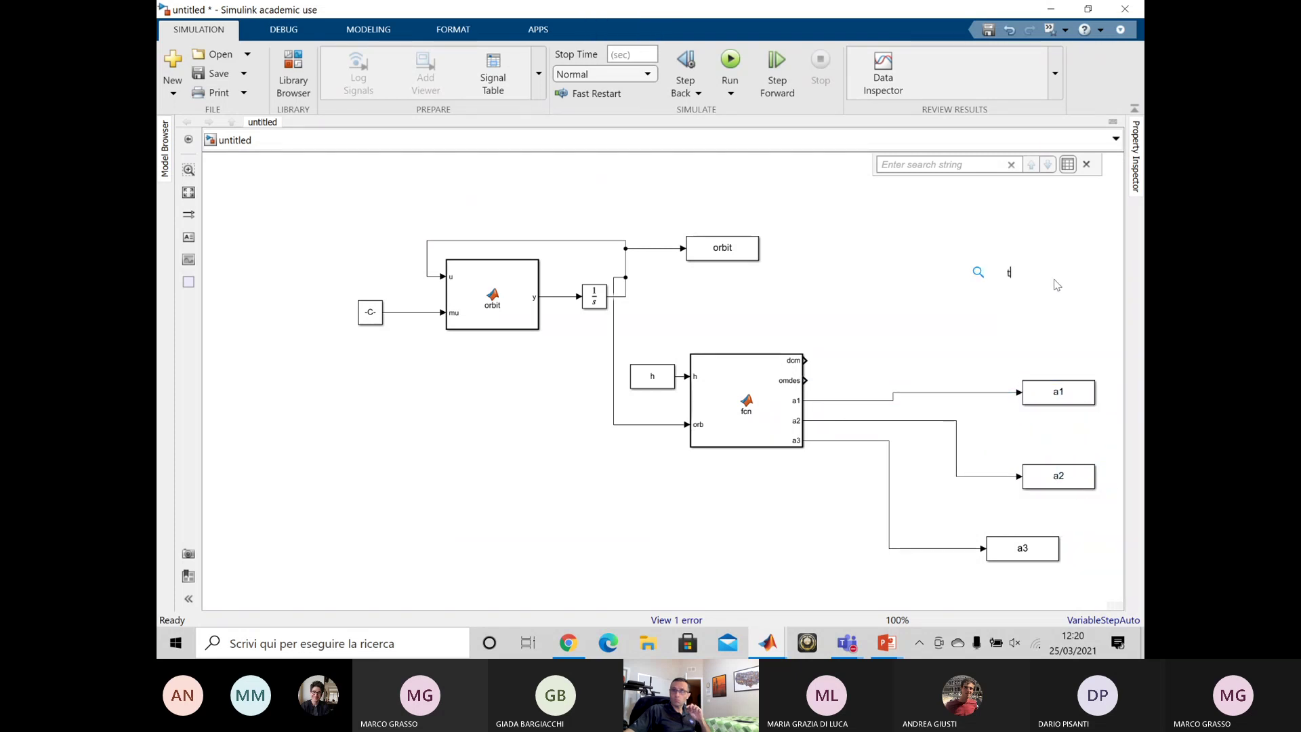
pyautogui.write('to')
pyautogui.press('Return')
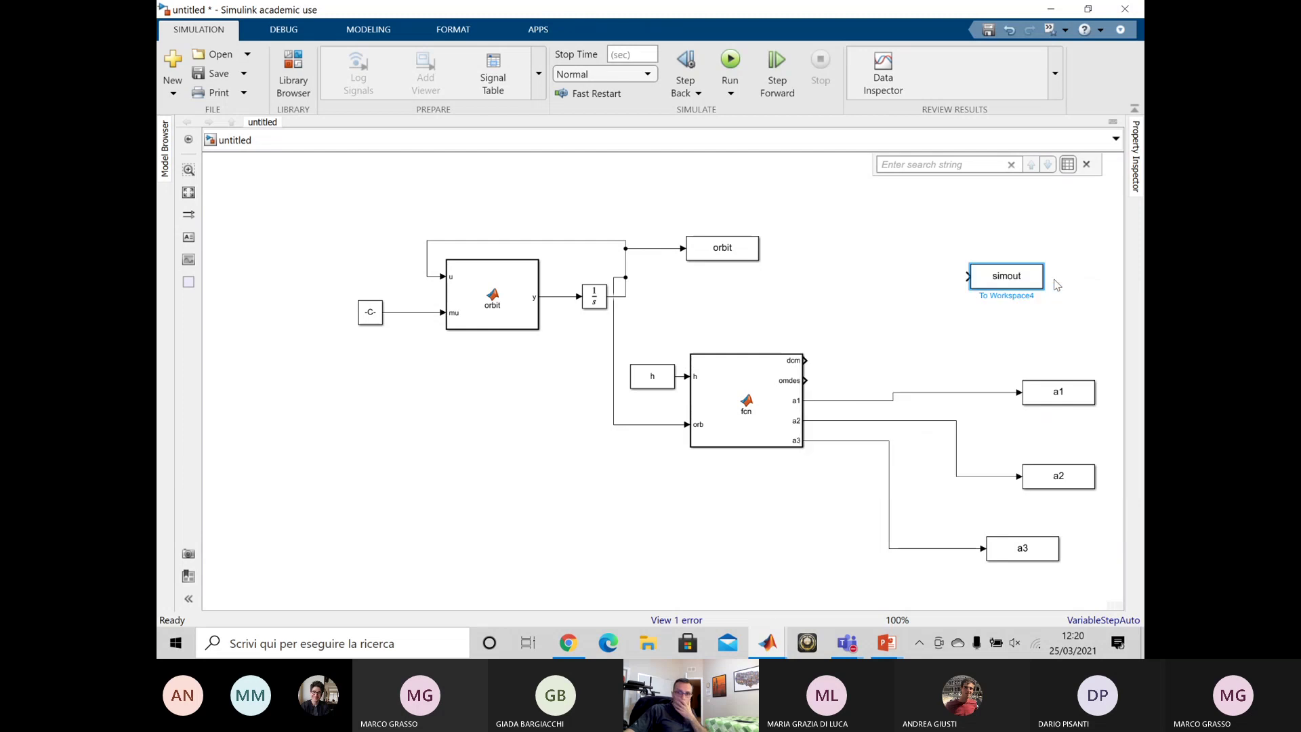
pyautogui.moveTo(1015, 282); pyautogui.dragTo(1067, 322)
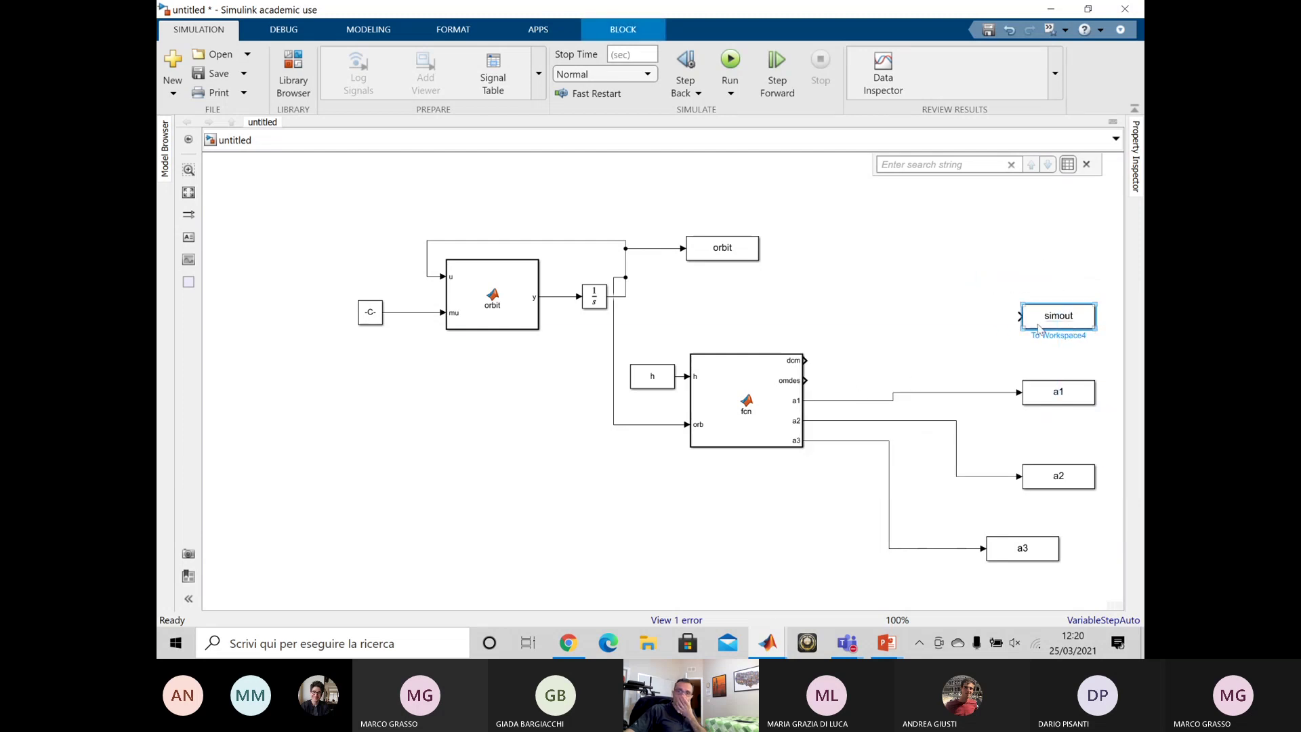
pyautogui.doubleClick(1039, 325)
pyautogui.write('oo')
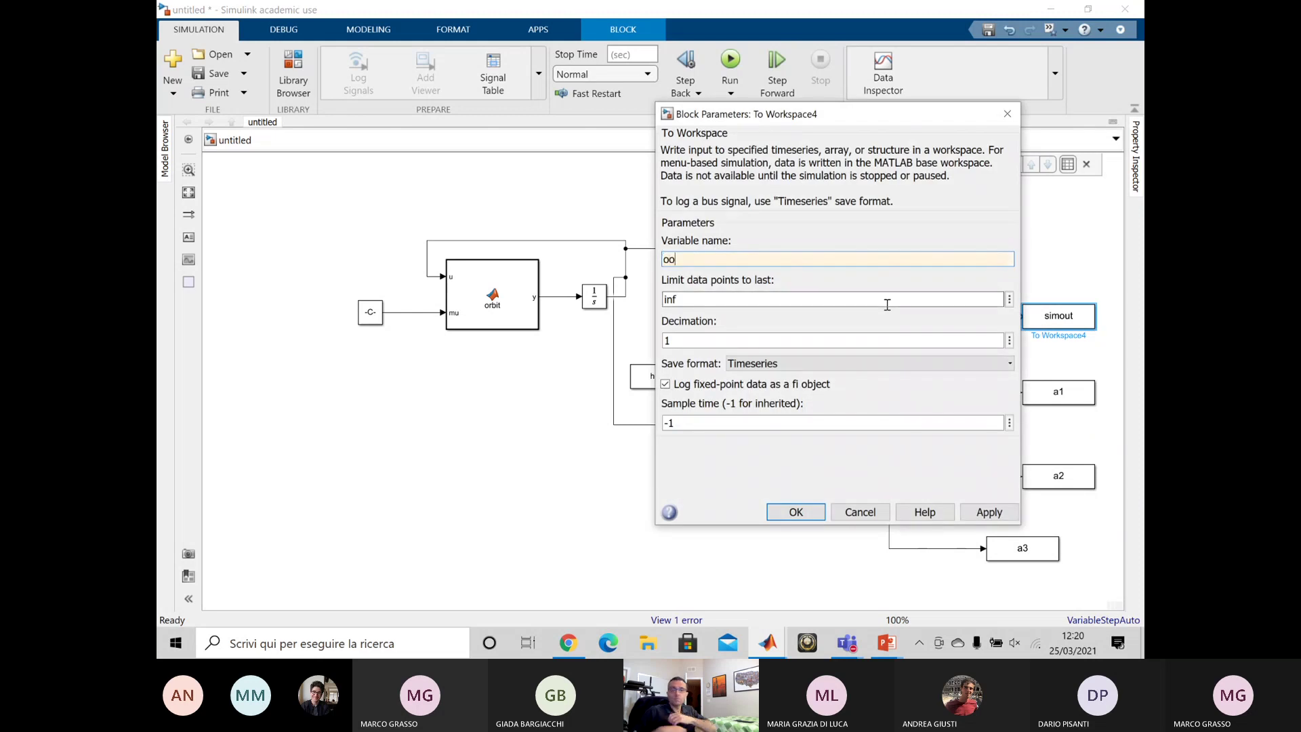
pyautogui.press('BackSpace')
pyautogui.write('mdes')
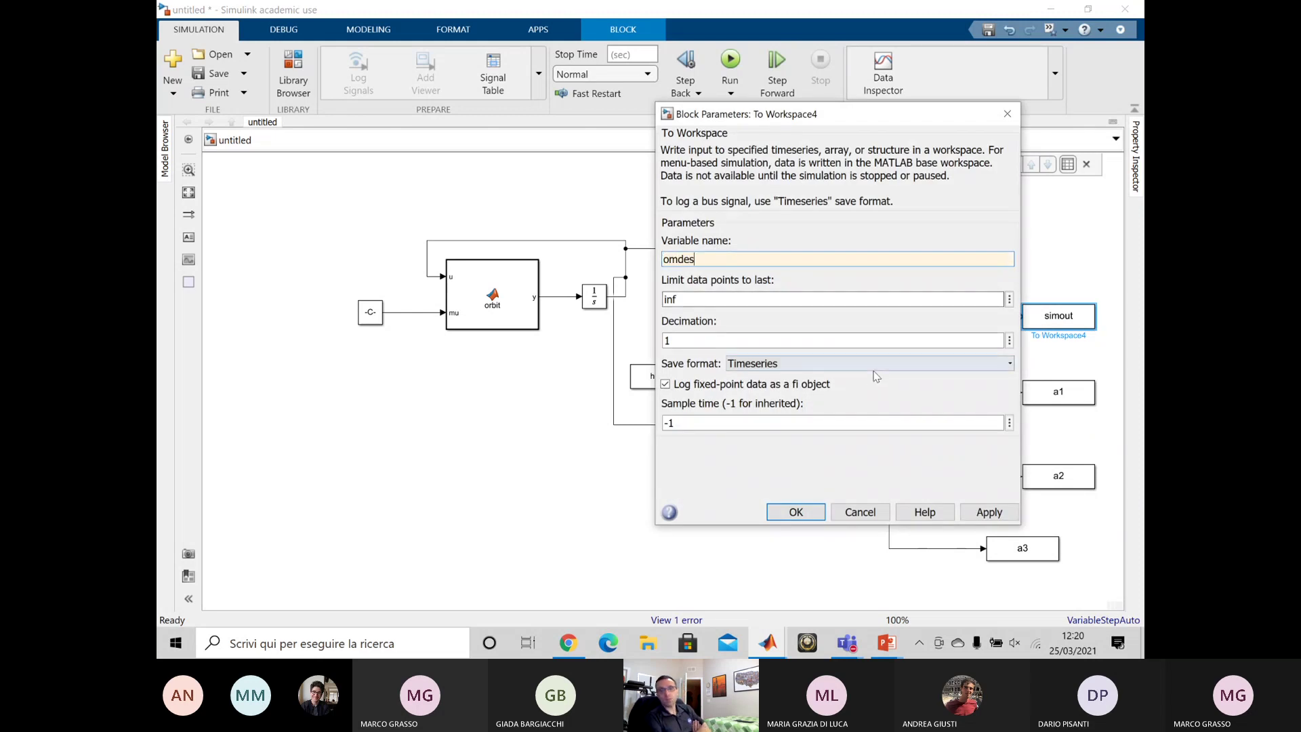
pyautogui.click(878, 366)
pyautogui.click(881, 377)
pyautogui.click(988, 512)
pyautogui.click(796, 512)
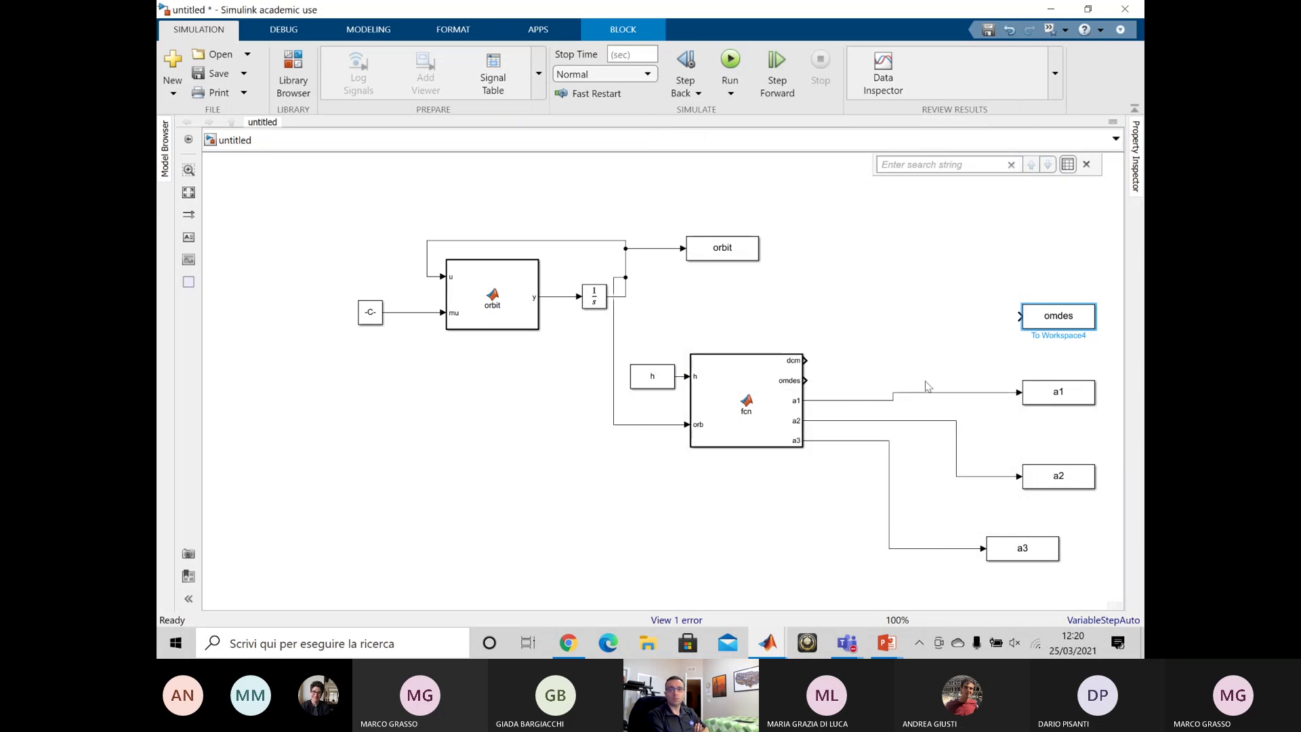
pyautogui.moveTo(833, 380); pyautogui.dragTo(1046, 403)
pyautogui.click(1026, 437)
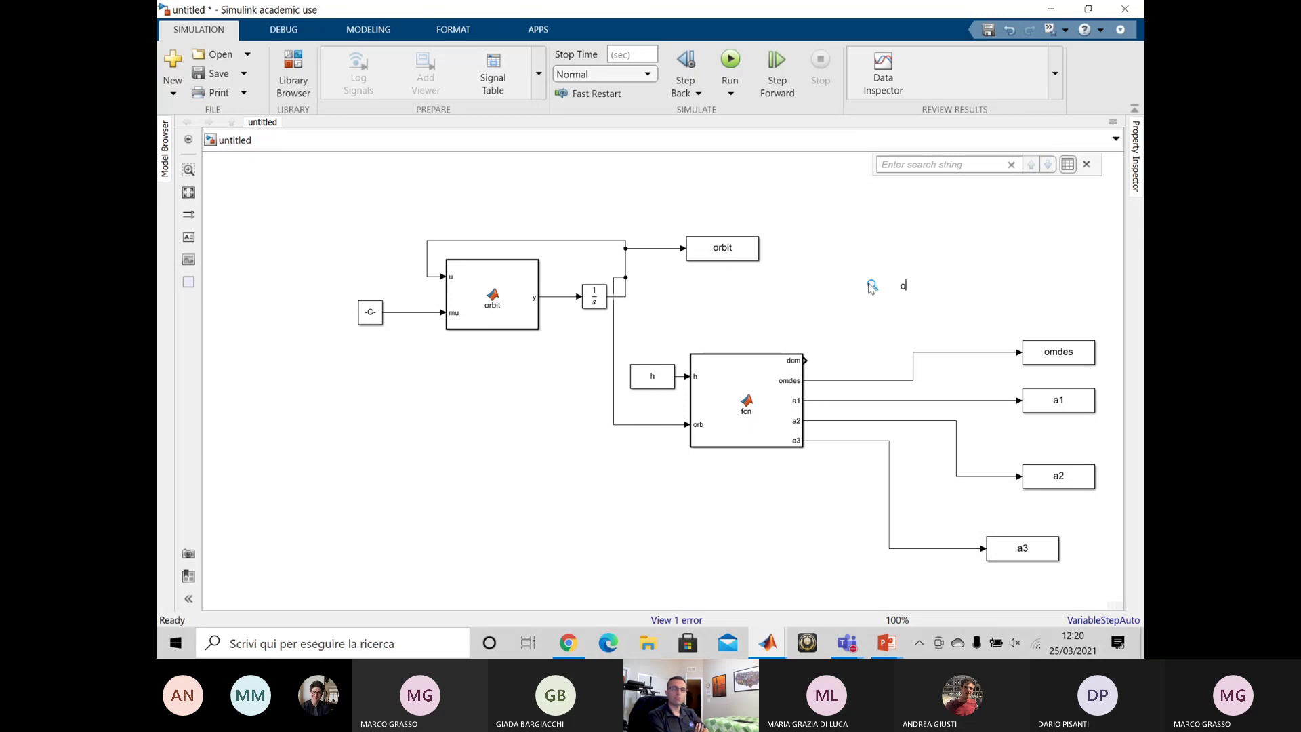
# - Insert a Terminator block for the unused dcm output
pyautogui.doubleClick(871, 288)
pyautogui.write('term')
pyautogui.press('Return')
# - Terminate fcn's dcm output, run the 1000-s simulation, and open the fcn block's code
pyautogui.moveTo(910, 297); pyautogui.dragTo(856, 367)
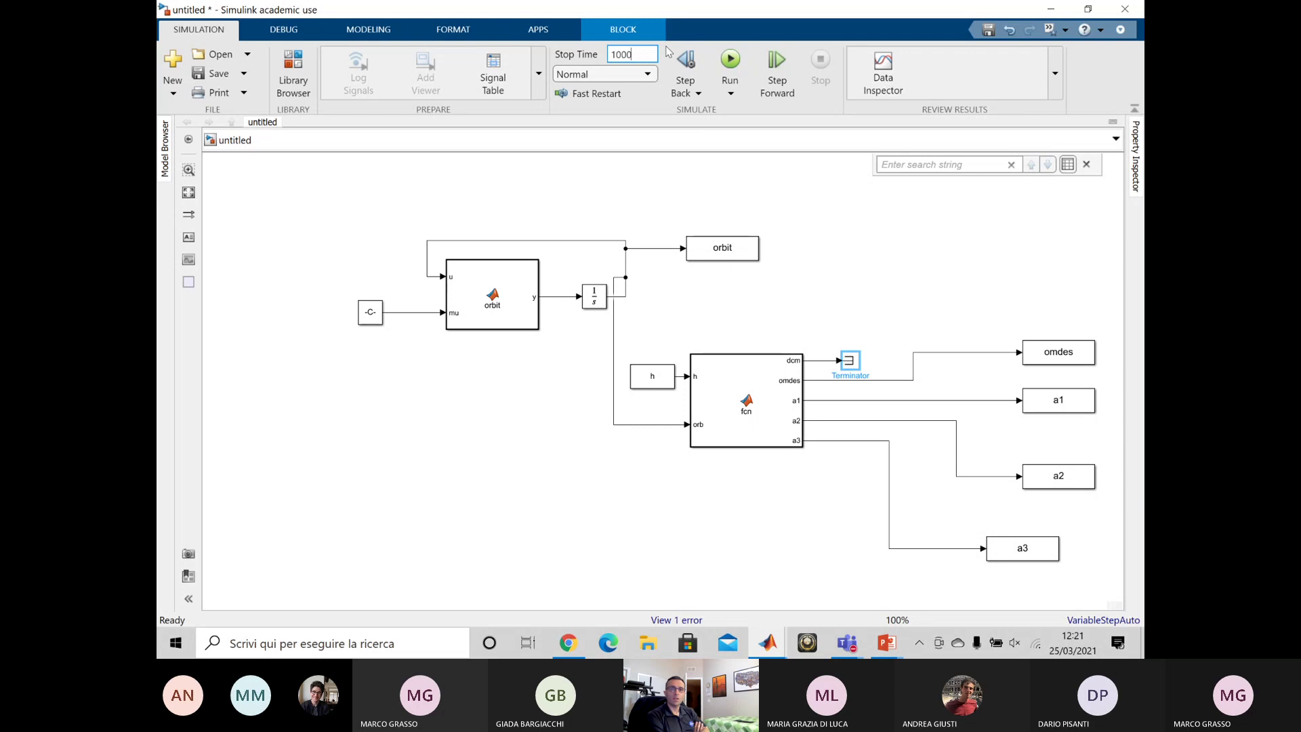
pyautogui.click(730, 64)
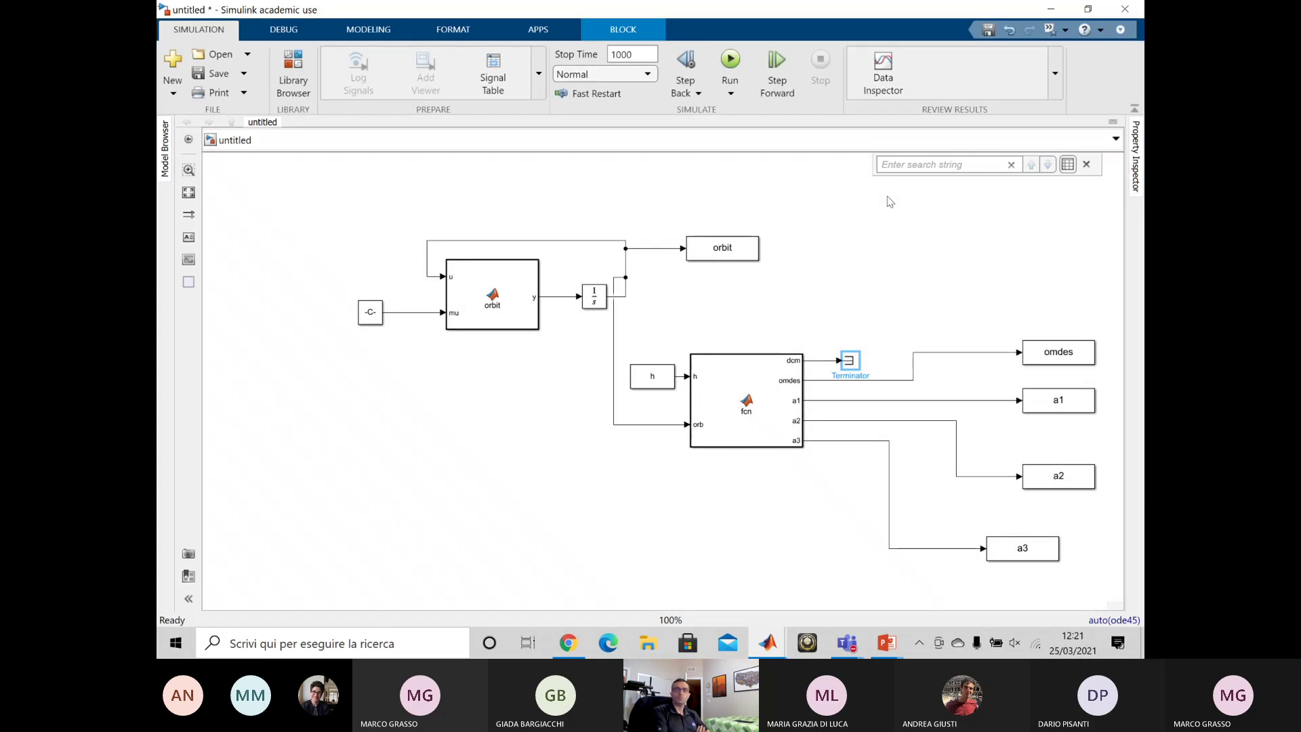
pyautogui.moveTo(892, 273); pyautogui.dragTo(817, 273)
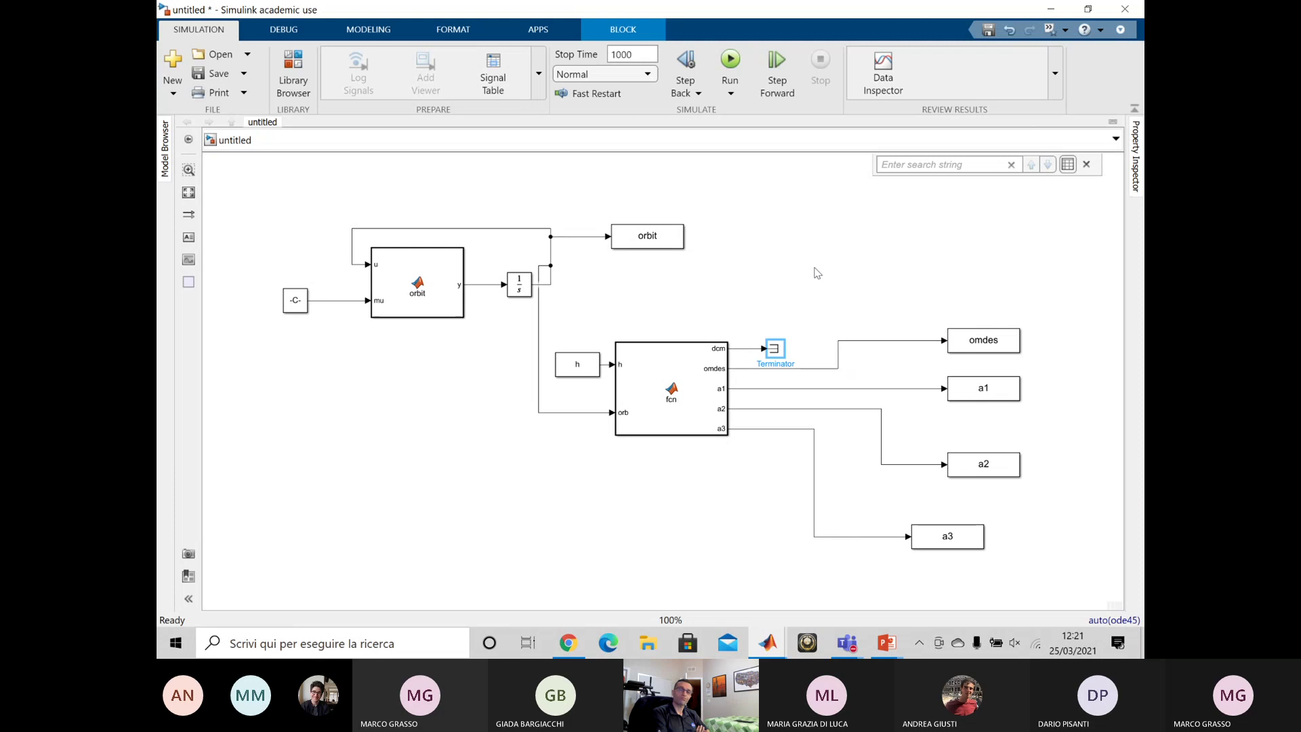
pyautogui.moveTo(888, 278); pyautogui.dragTo(882, 259)
pyautogui.click(872, 277)
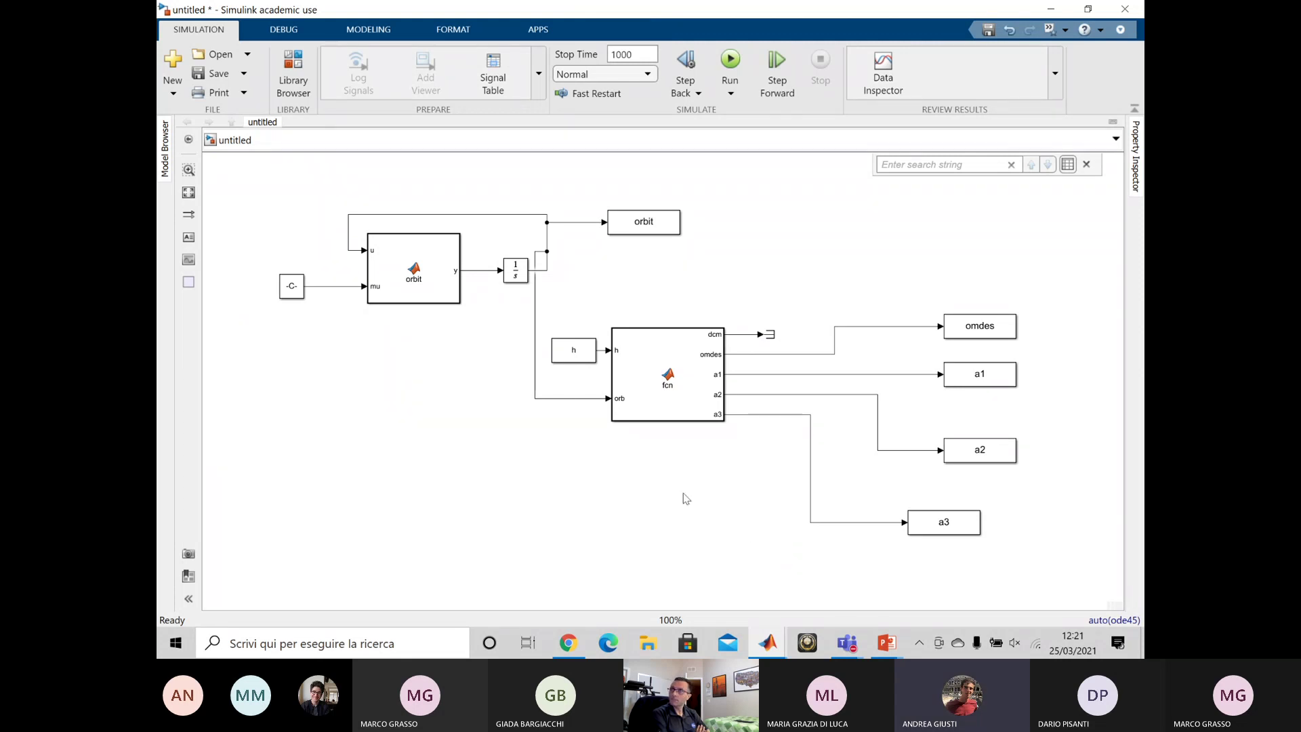
pyautogui.doubleClick(690, 397)
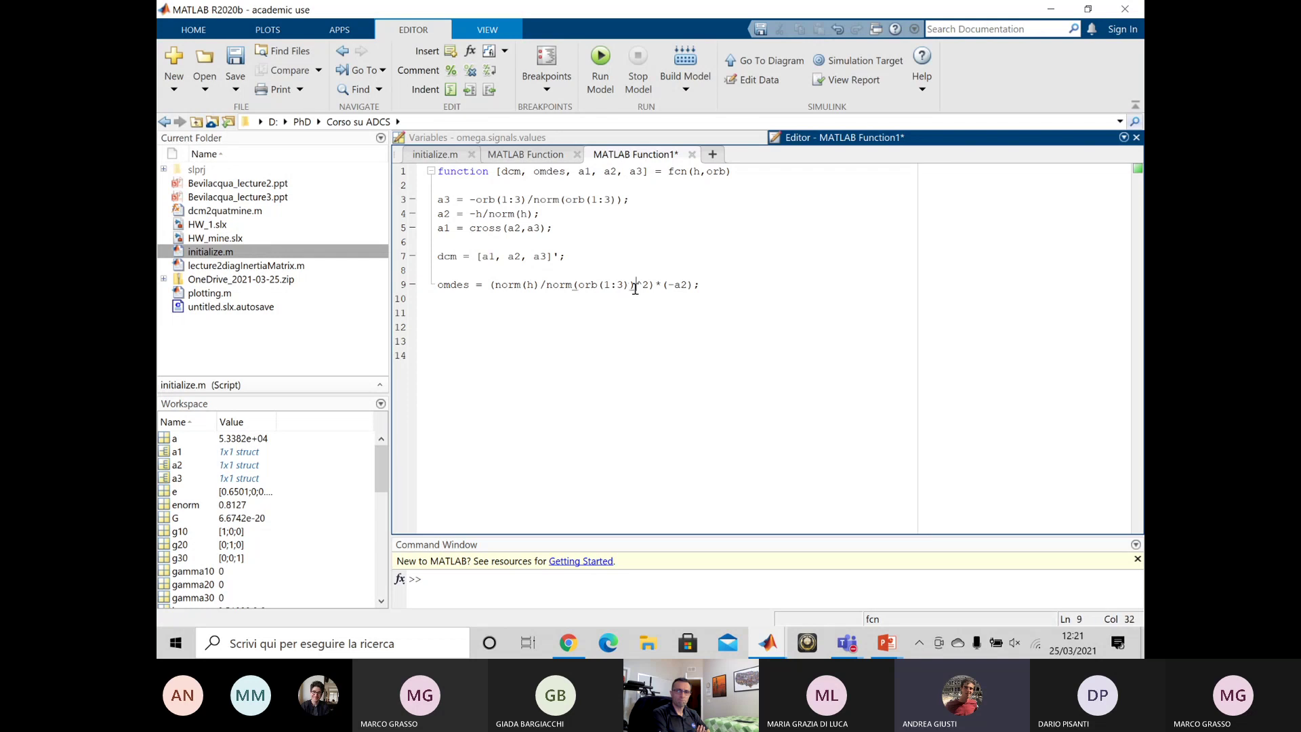
# - Leave the fcn code at the omdes line and bring the Simulink model window back
pyautogui.click(692, 288)
pyautogui.moveTo(779, 646)
pyautogui.click(794, 587)
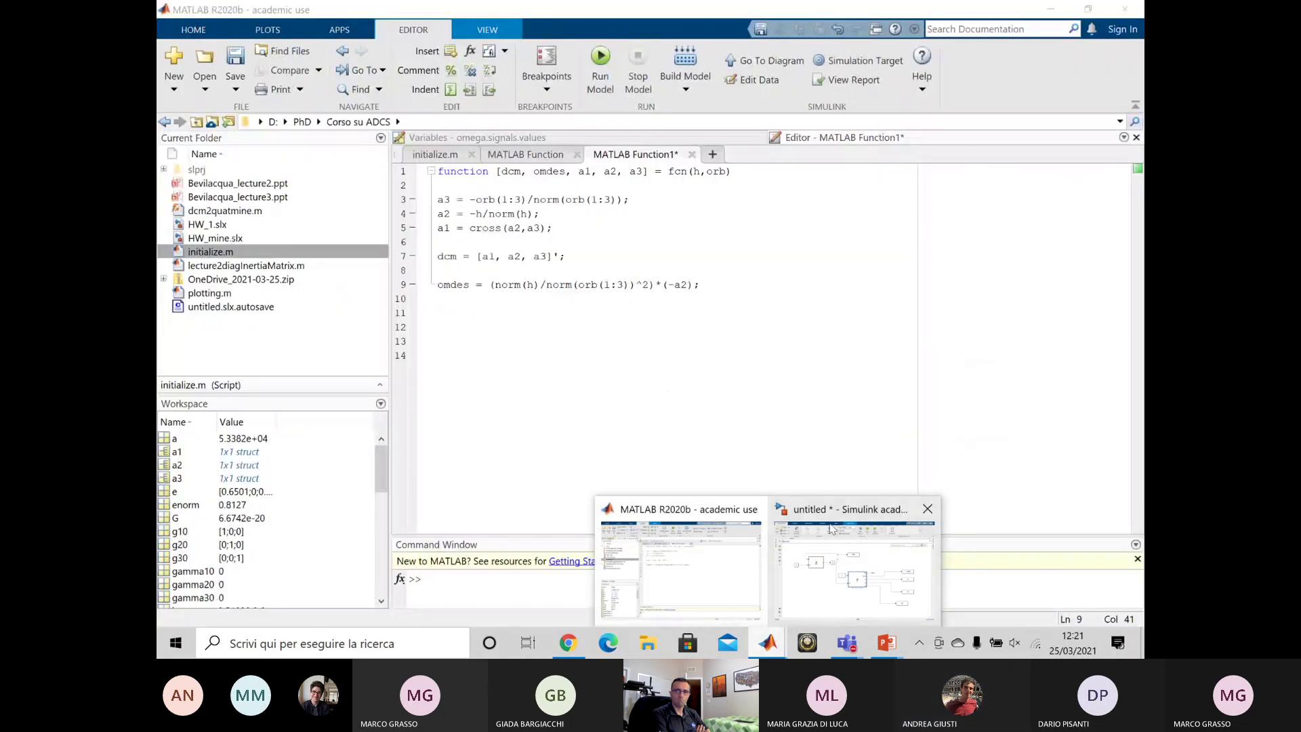
pyautogui.click(850, 563)
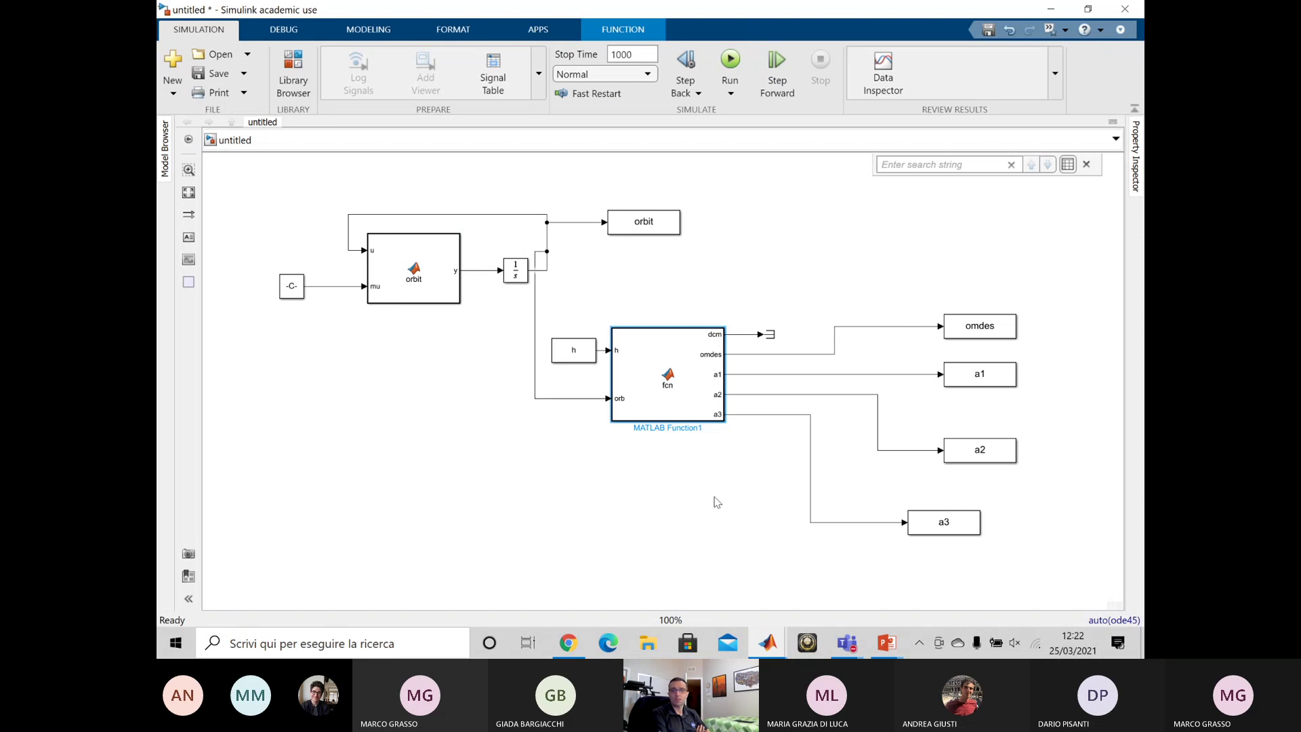
# - Delete the Terminator on fcn's dcm output along with its dangling line
pyautogui.click(766, 340)
pyautogui.press('Delete')
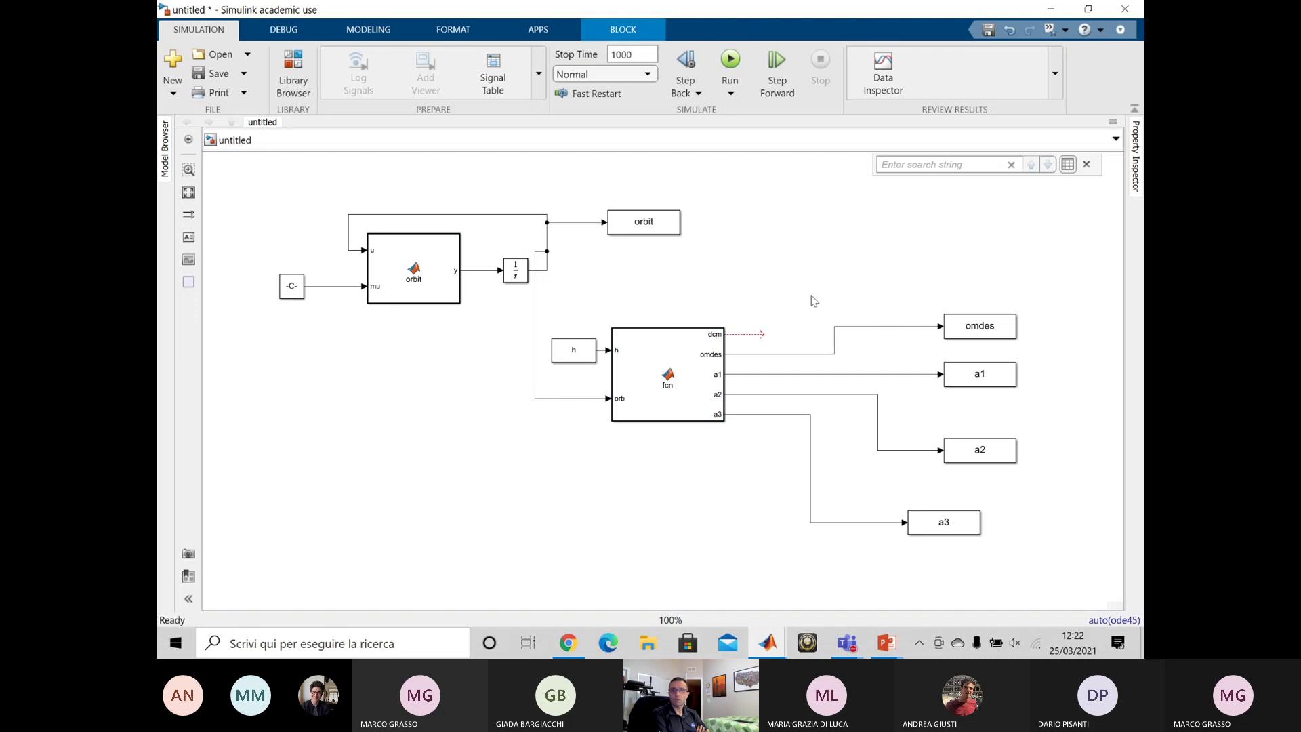
pyautogui.click(754, 334)
pyautogui.press('Delete')
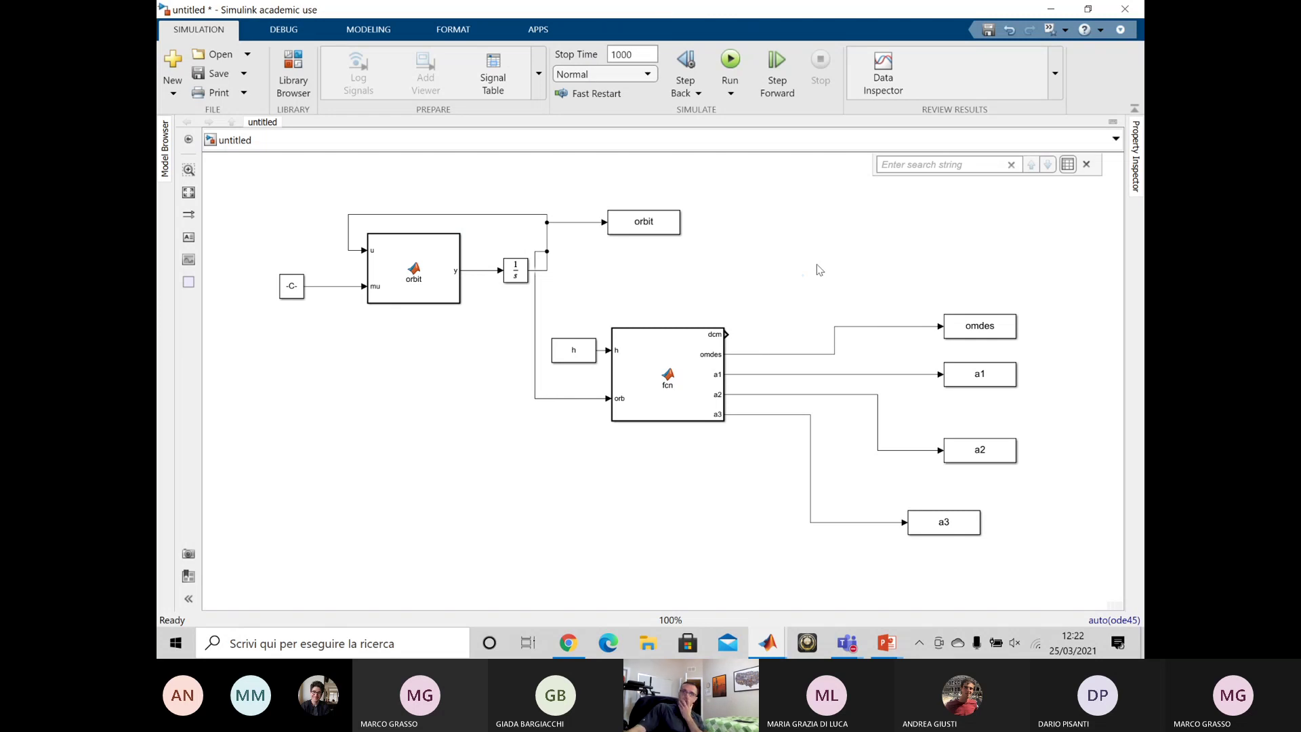
# - Insert a Direction Cosine Matrix to Quaternions block via a 'dcm' search, placed near fcn's dcm output
pyautogui.doubleClick(816, 265)
pyautogui.write('dcmto')
pyautogui.press('BackSpace')
pyautogui.press('BackSpace')
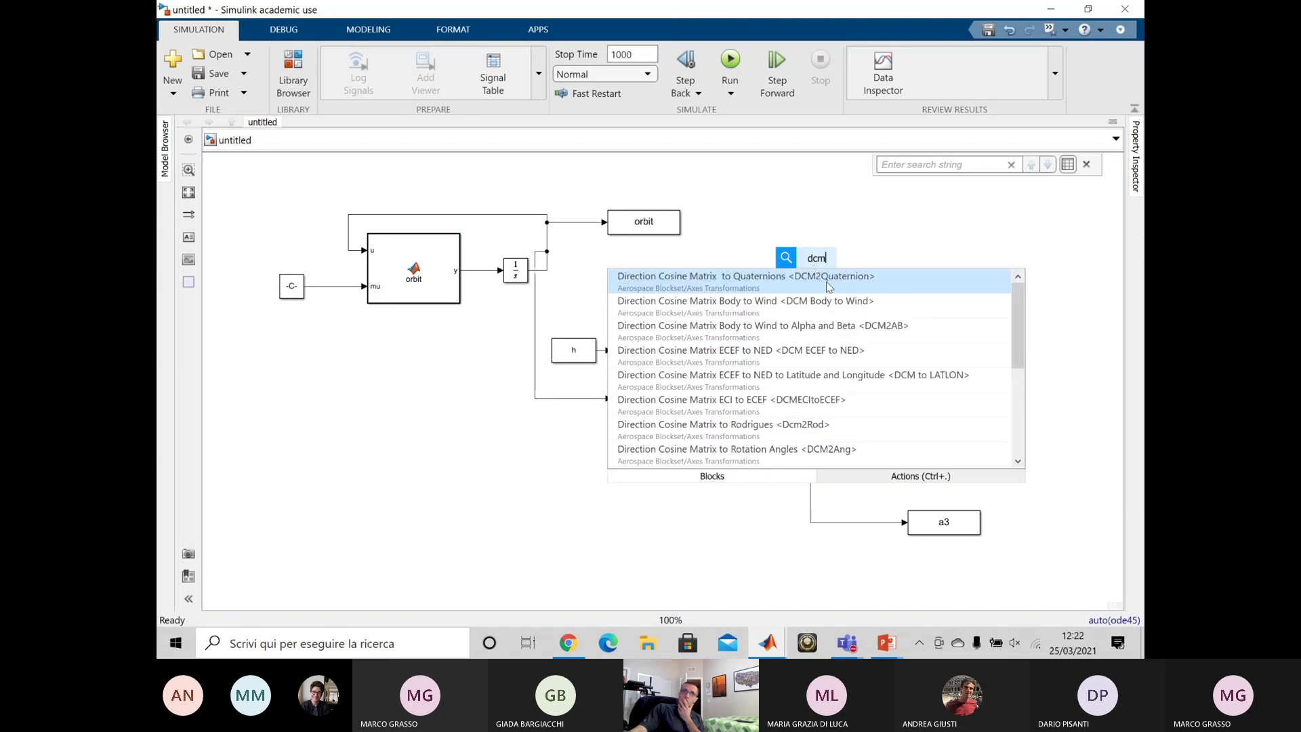
pyautogui.click(831, 291)
pyautogui.moveTo(825, 279); pyautogui.dragTo(804, 296)
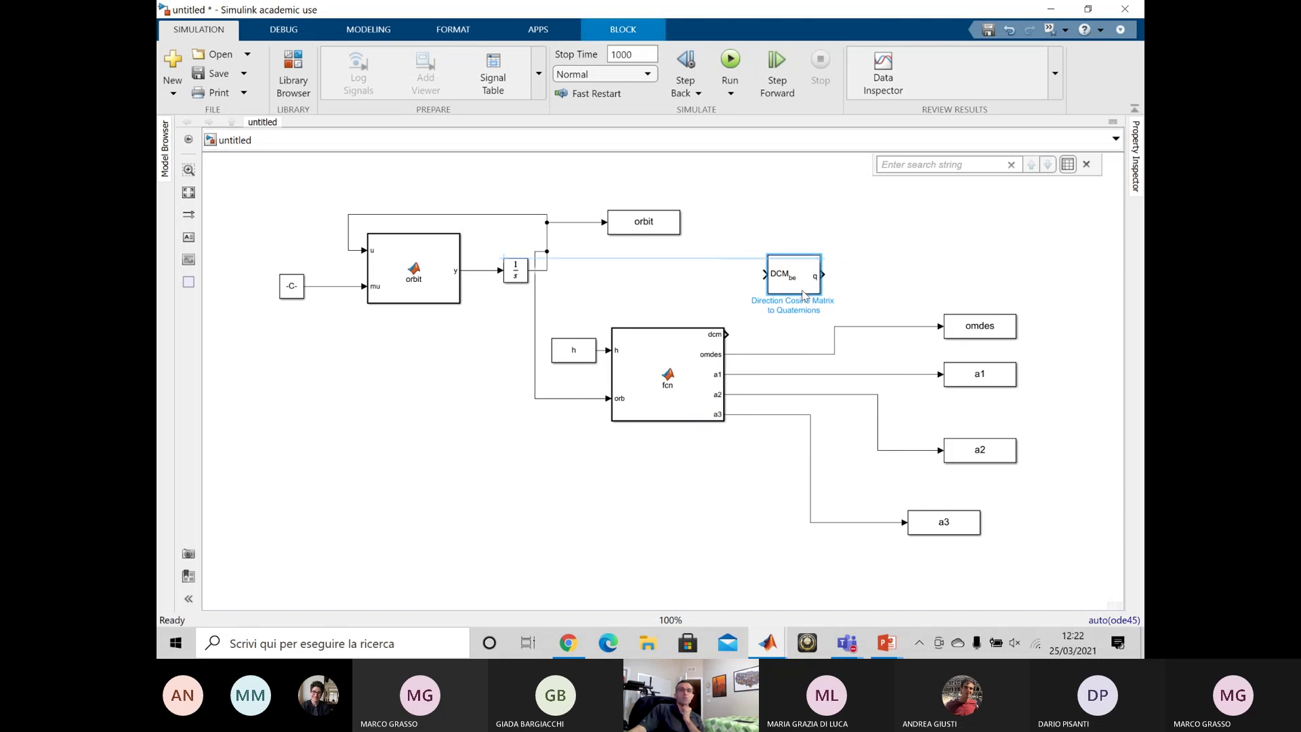
pyautogui.moveTo(804, 294); pyautogui.dragTo(804, 294)
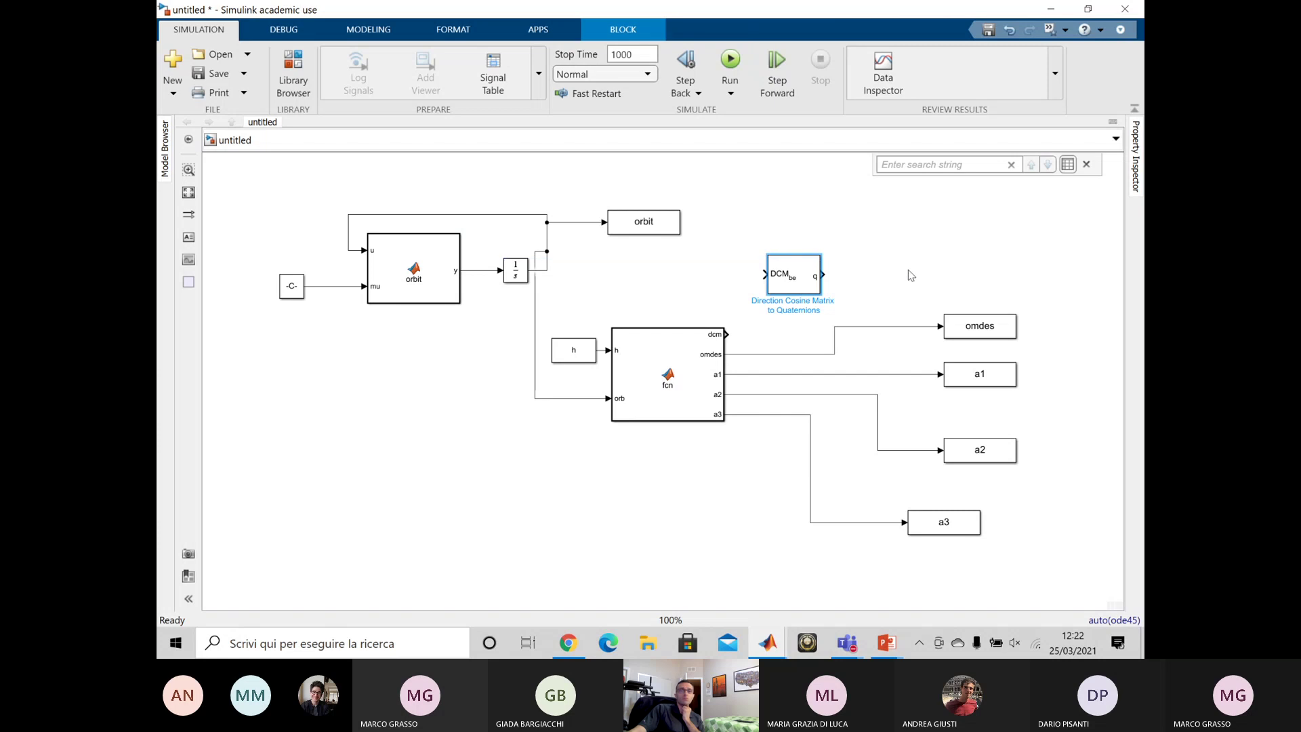
# - Connect fcn's dcm output to the quaternion block and align it with the integrator line
pyautogui.click(799, 282)
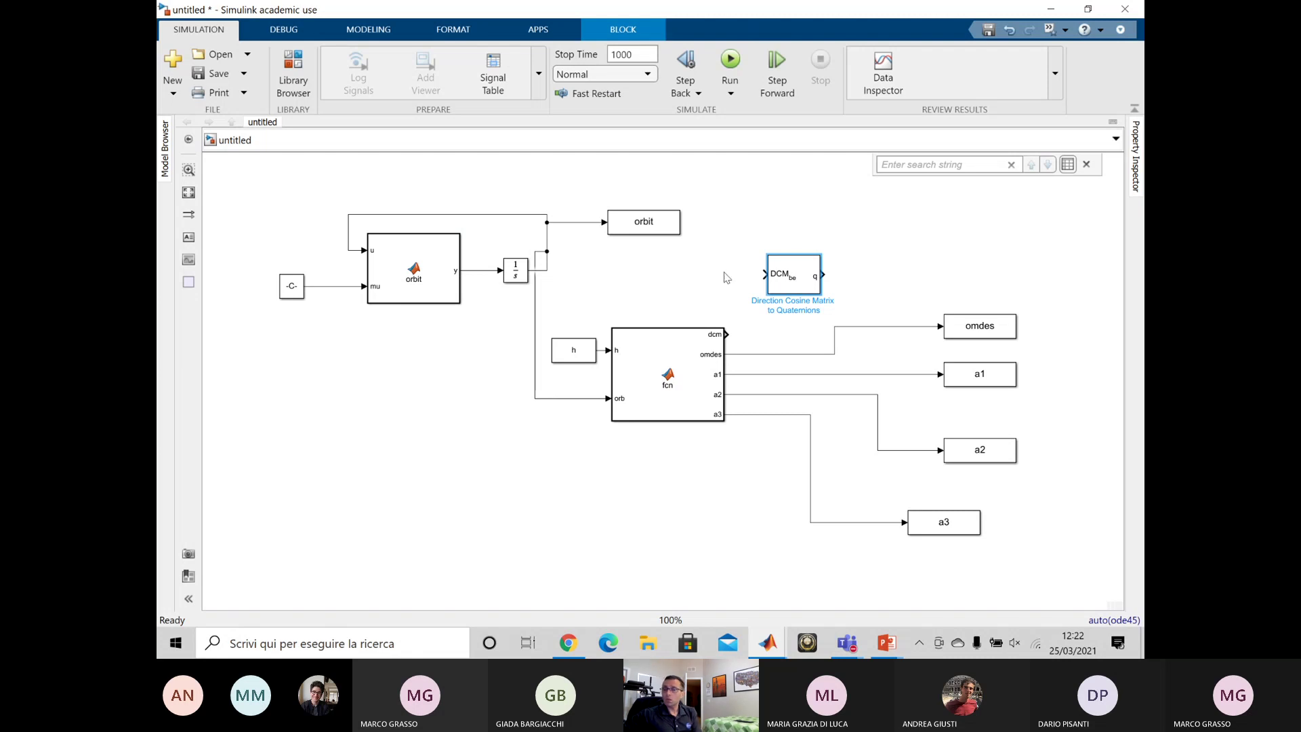
pyautogui.moveTo(794, 296); pyautogui.dragTo(794, 292)
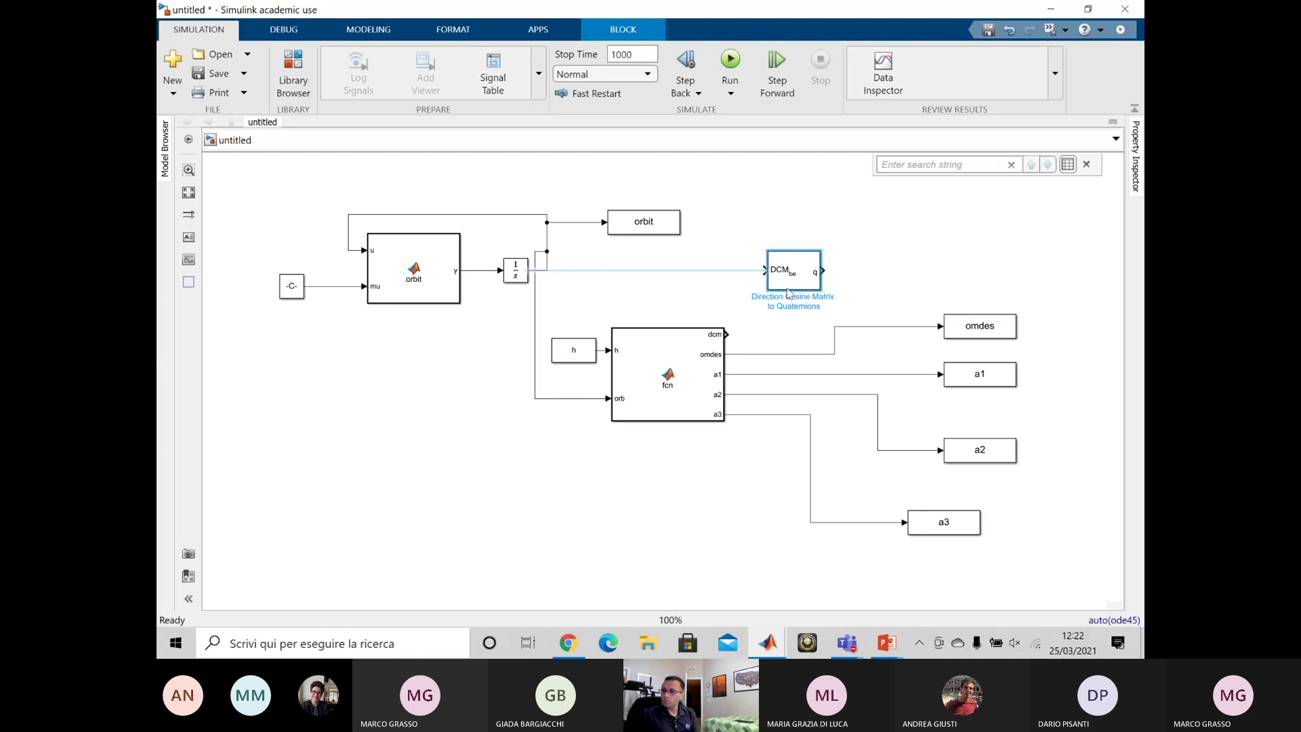
pyautogui.moveTo(725, 332); pyautogui.dragTo(801, 287)
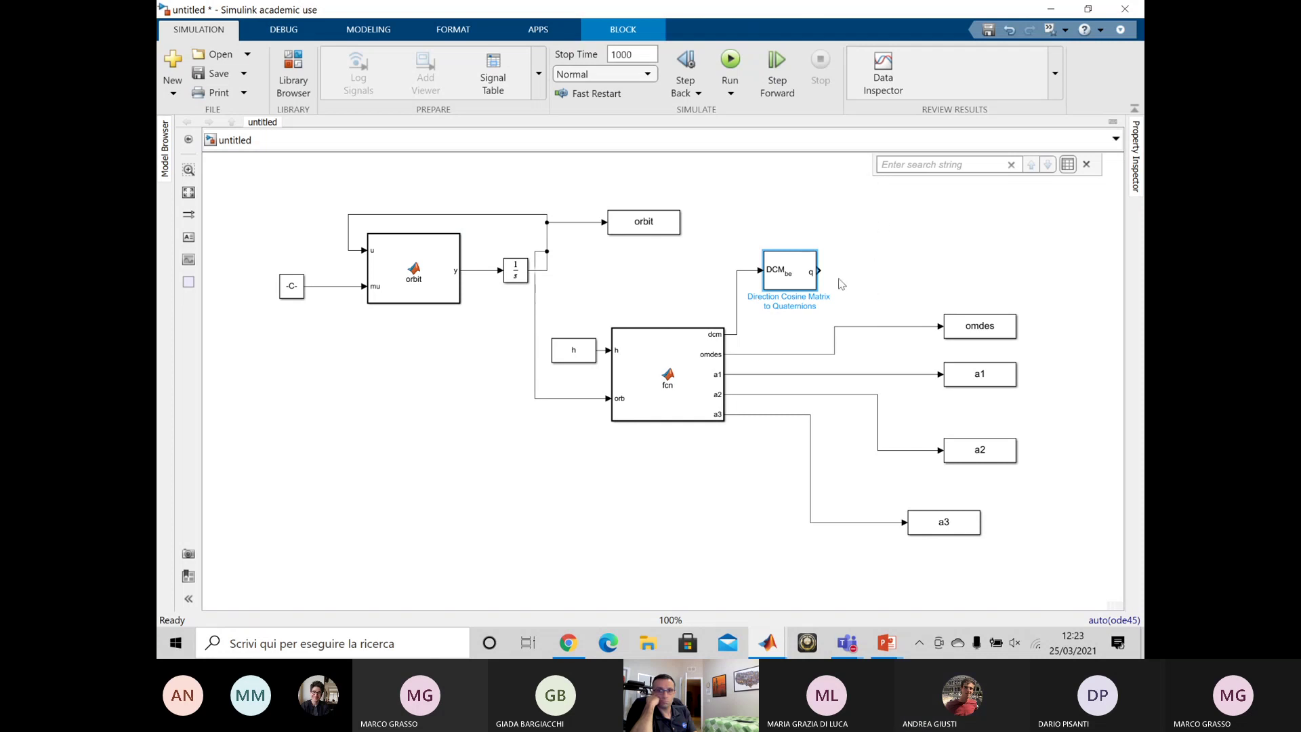
pyautogui.moveTo(805, 283); pyautogui.dragTo(813, 274)
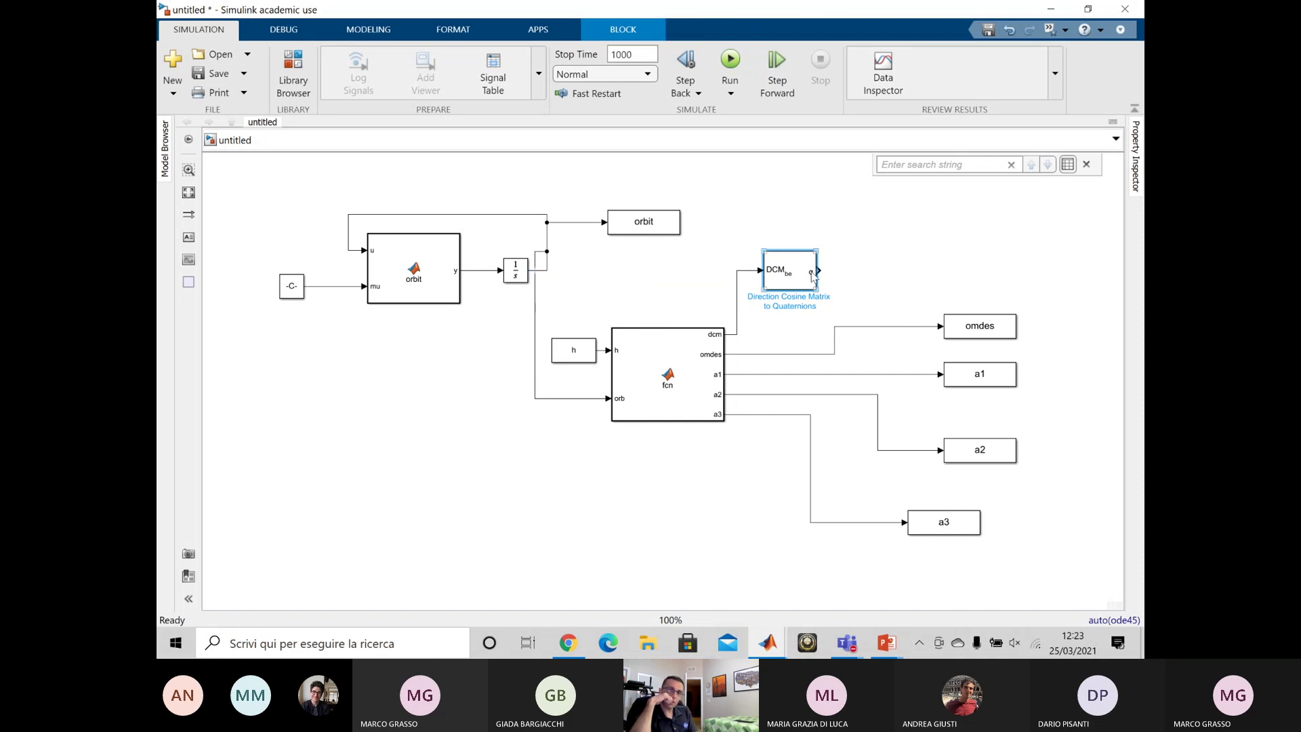
pyautogui.doubleClick(778, 262)
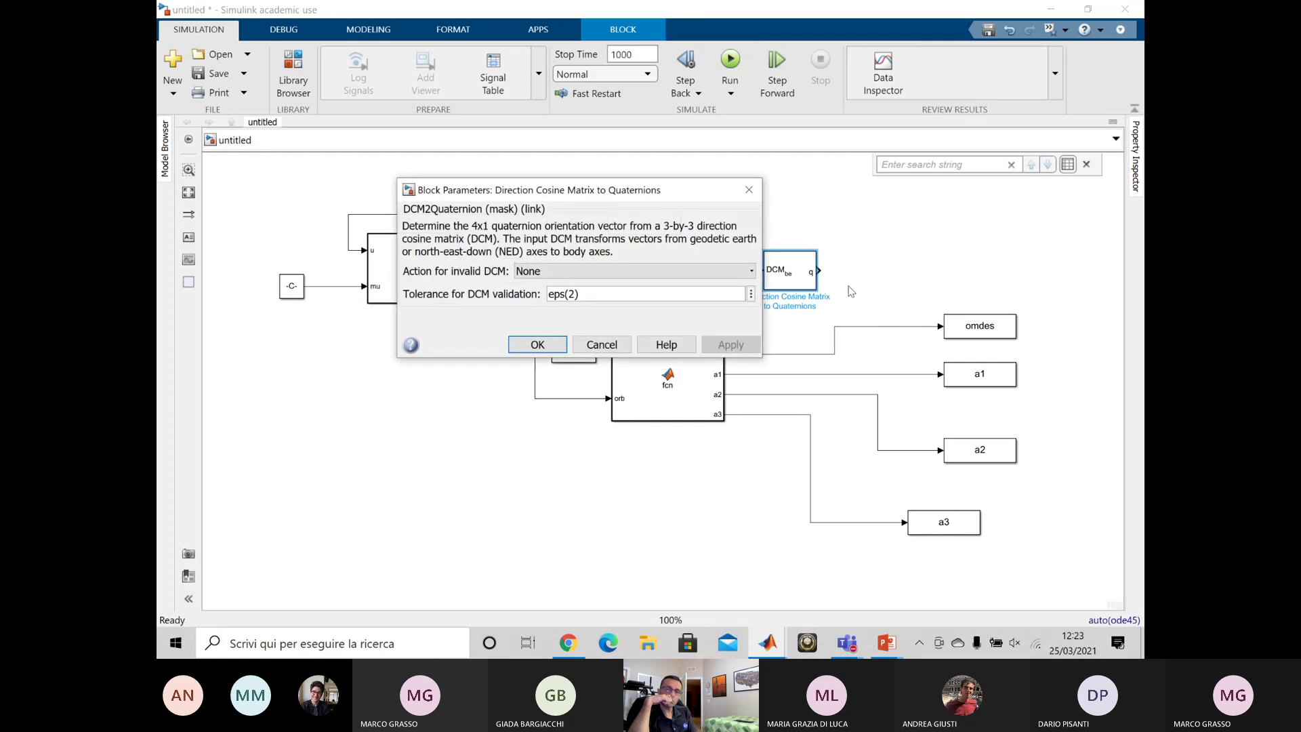
pyautogui.moveTo(655, 211); pyautogui.dragTo(693, 205)
pyautogui.click(706, 265)
pyautogui.click(707, 265)
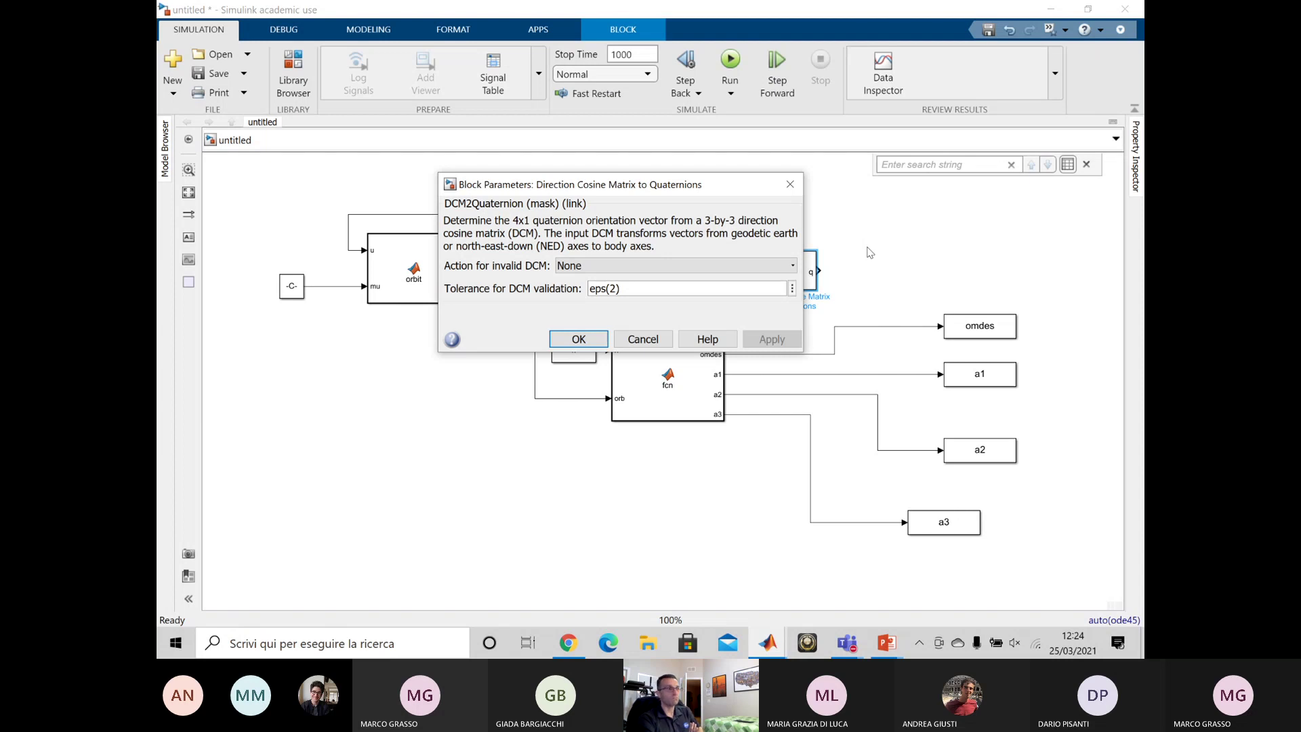
# - Close the block settings unchanged and select the Direction Cosine Matrix to Quaternions block
pyautogui.click(787, 195)
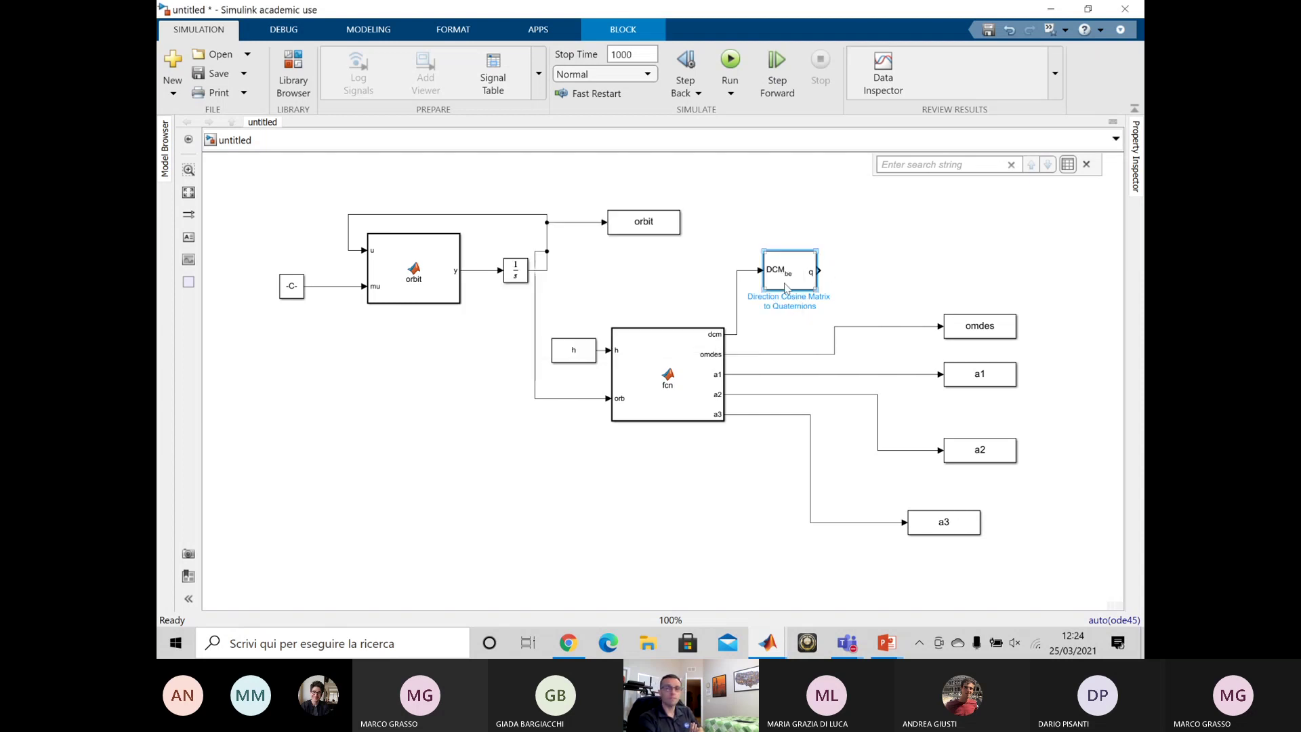
pyautogui.click(849, 284)
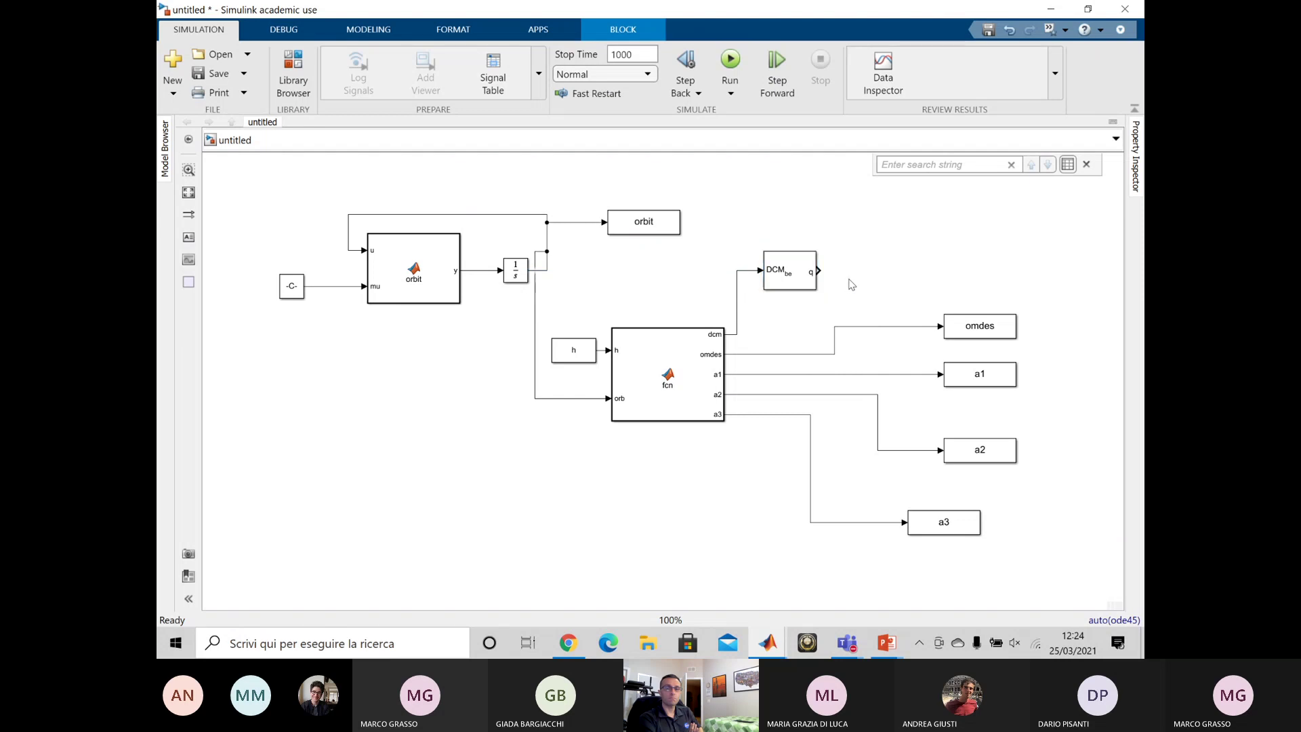
pyautogui.click(808, 281)
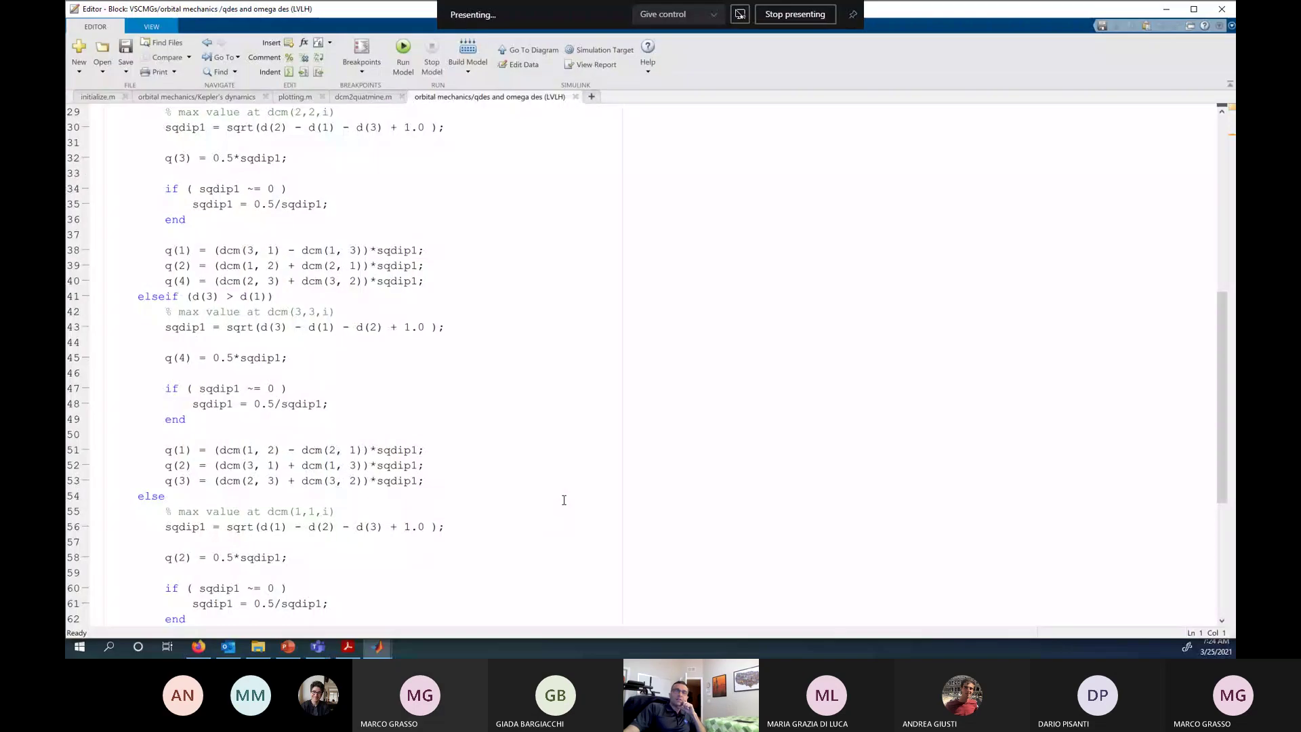
pyautogui.scroll(10, 561, 500)
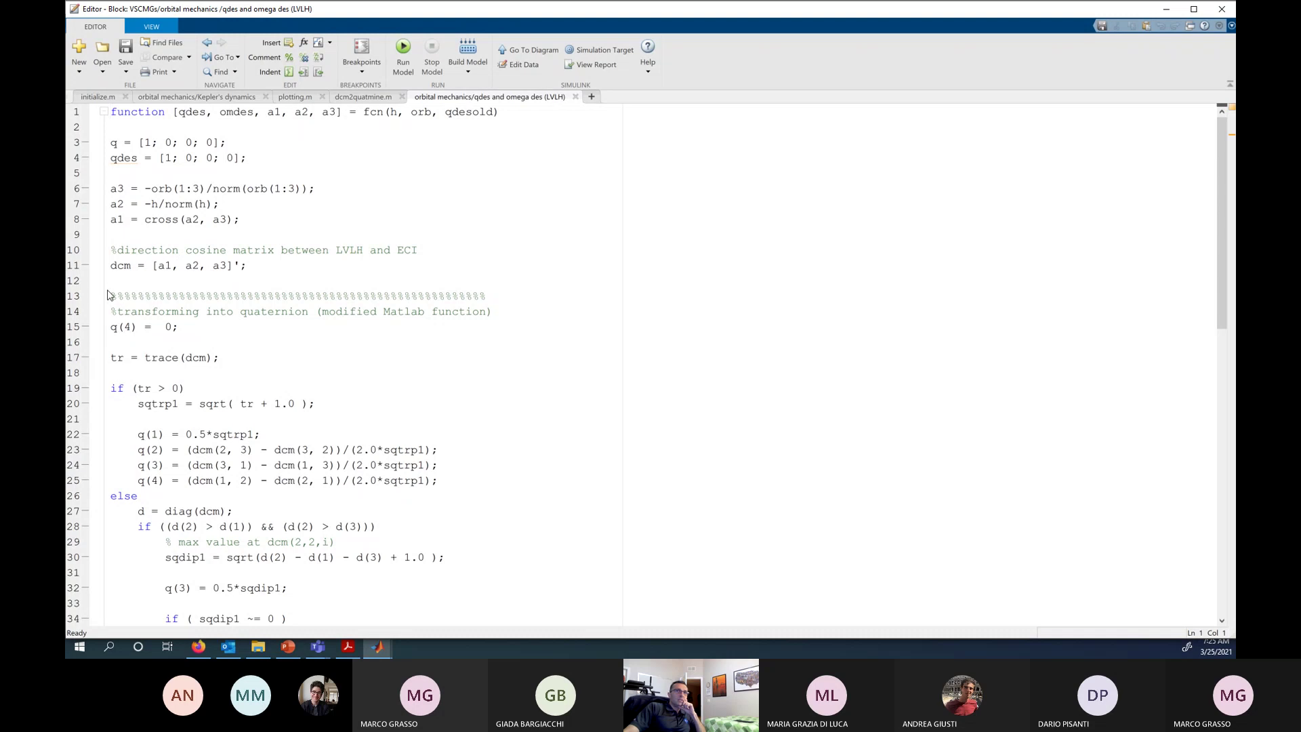
pyautogui.moveTo(111, 295); pyautogui.dragTo(262, 328)
pyautogui.click(288, 353)
pyautogui.click(364, 101)
pyautogui.scroll(8, 342, 297)
pyautogui.scroll(11, 342, 296)
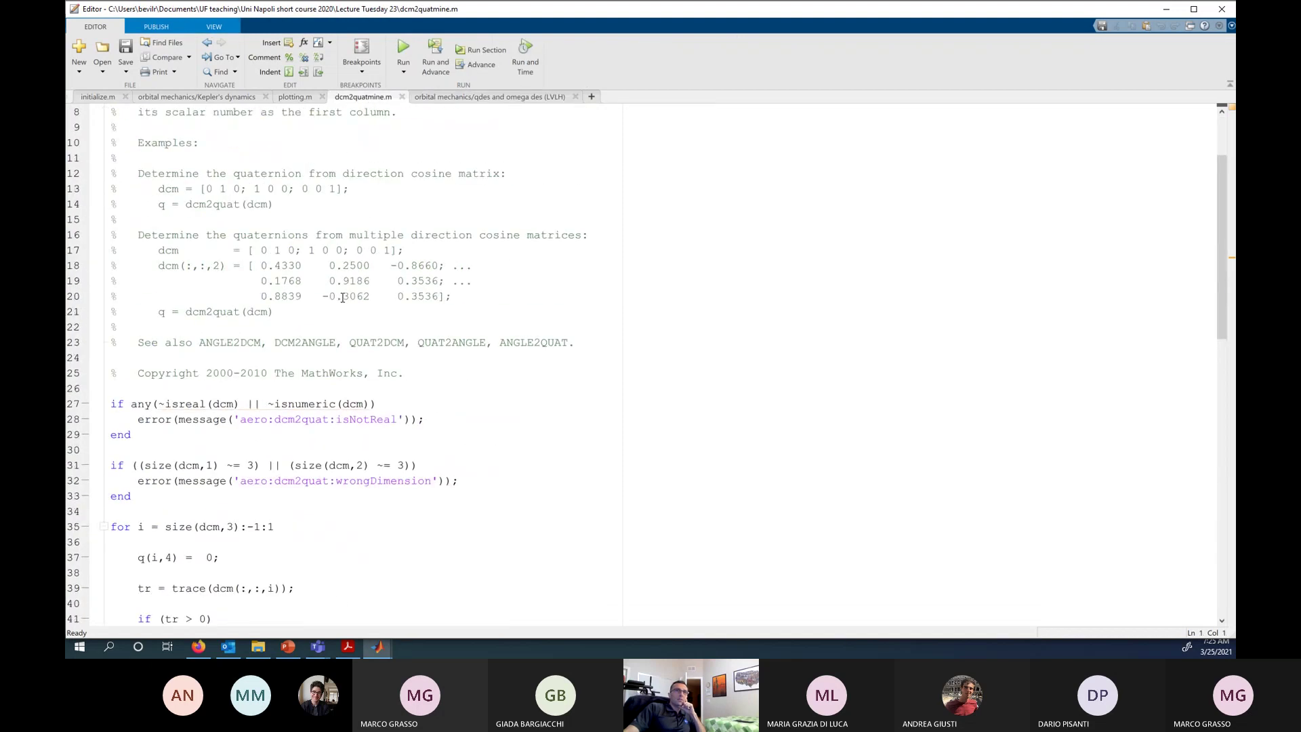
pyautogui.scroll(-3, 342, 297)
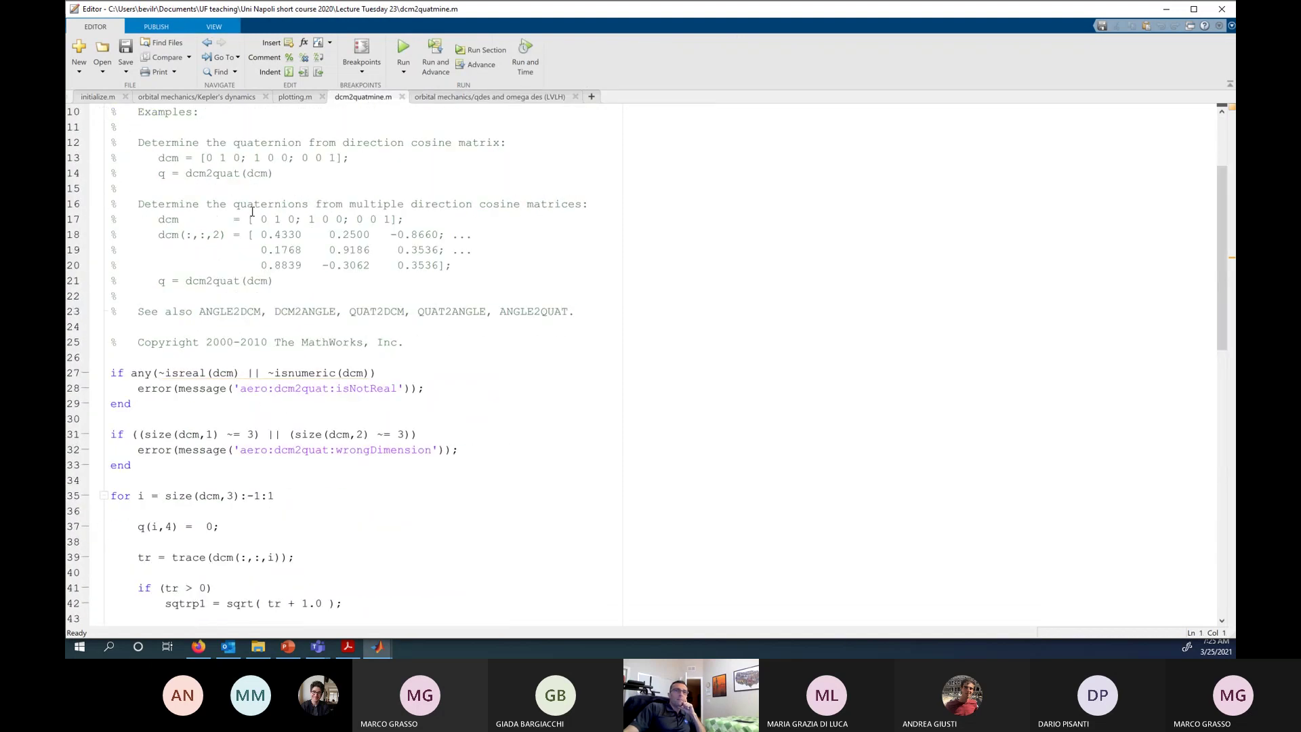
pyautogui.scroll(-2, 251, 242)
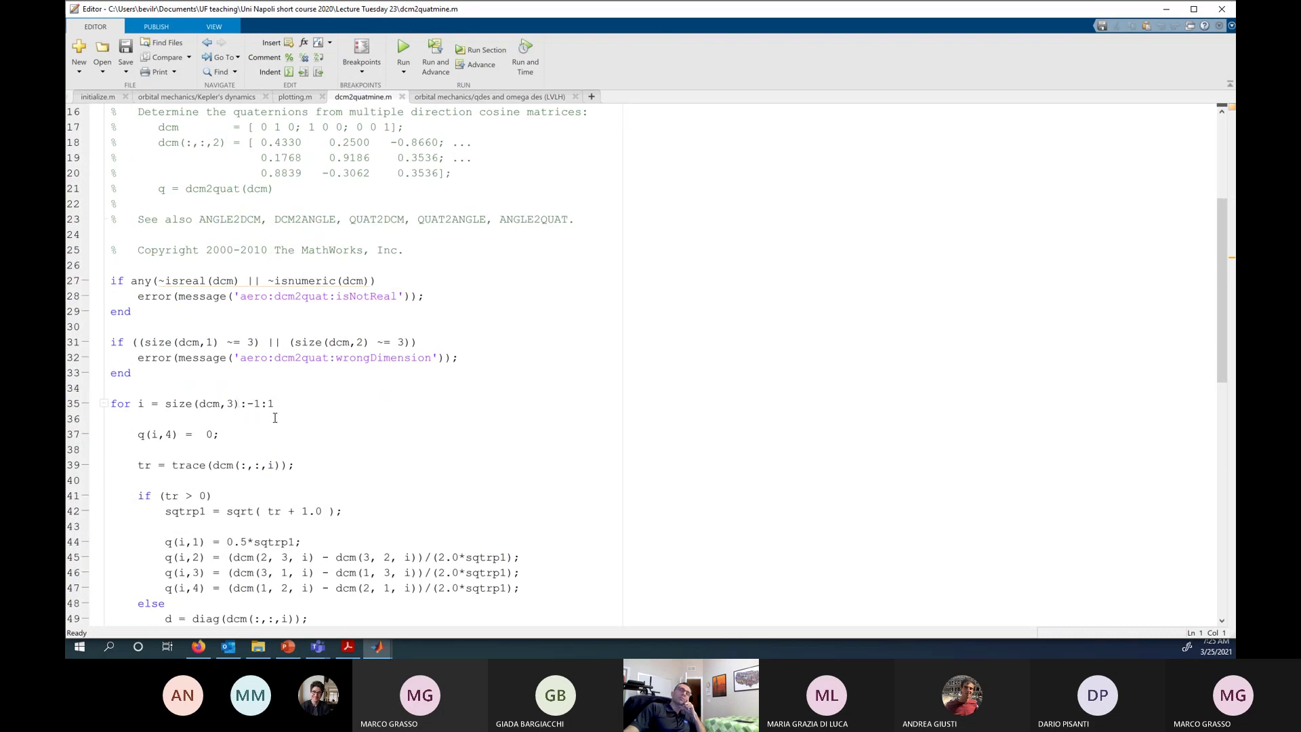
pyautogui.scroll(-3, 270, 417)
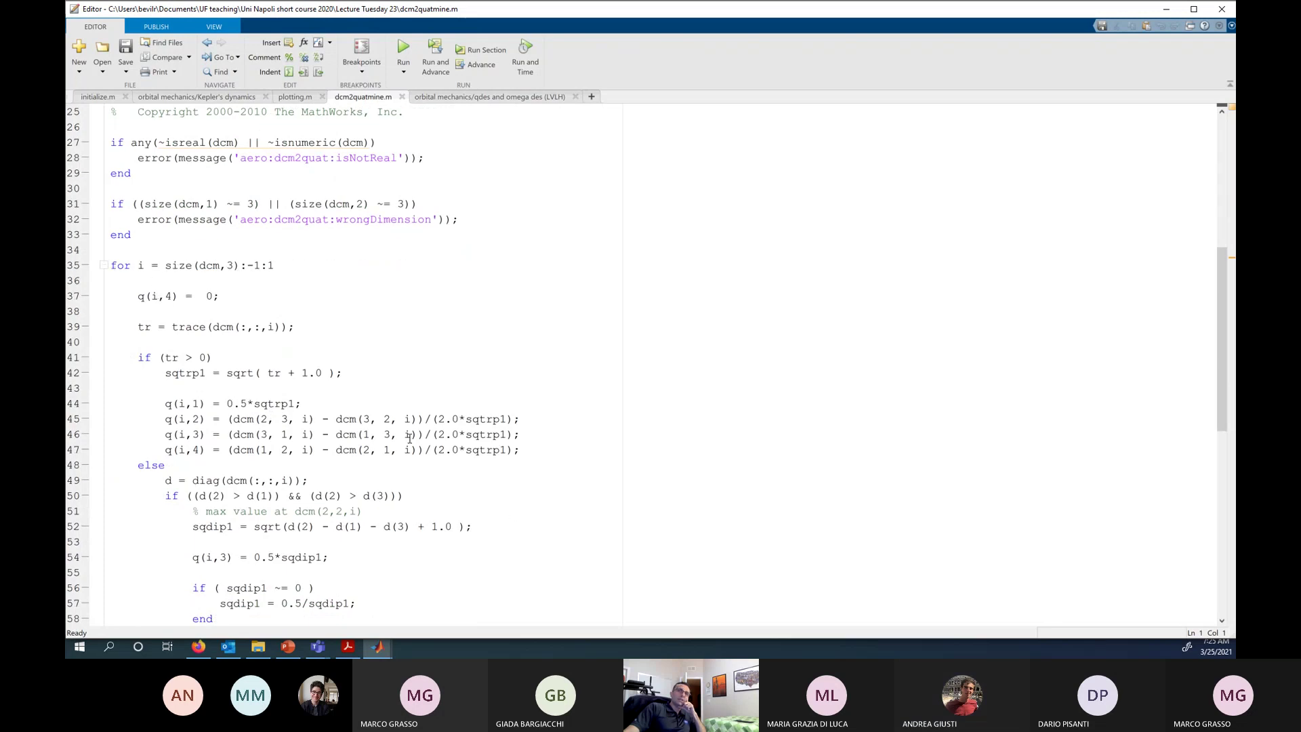
pyautogui.scroll(-7, 406, 441)
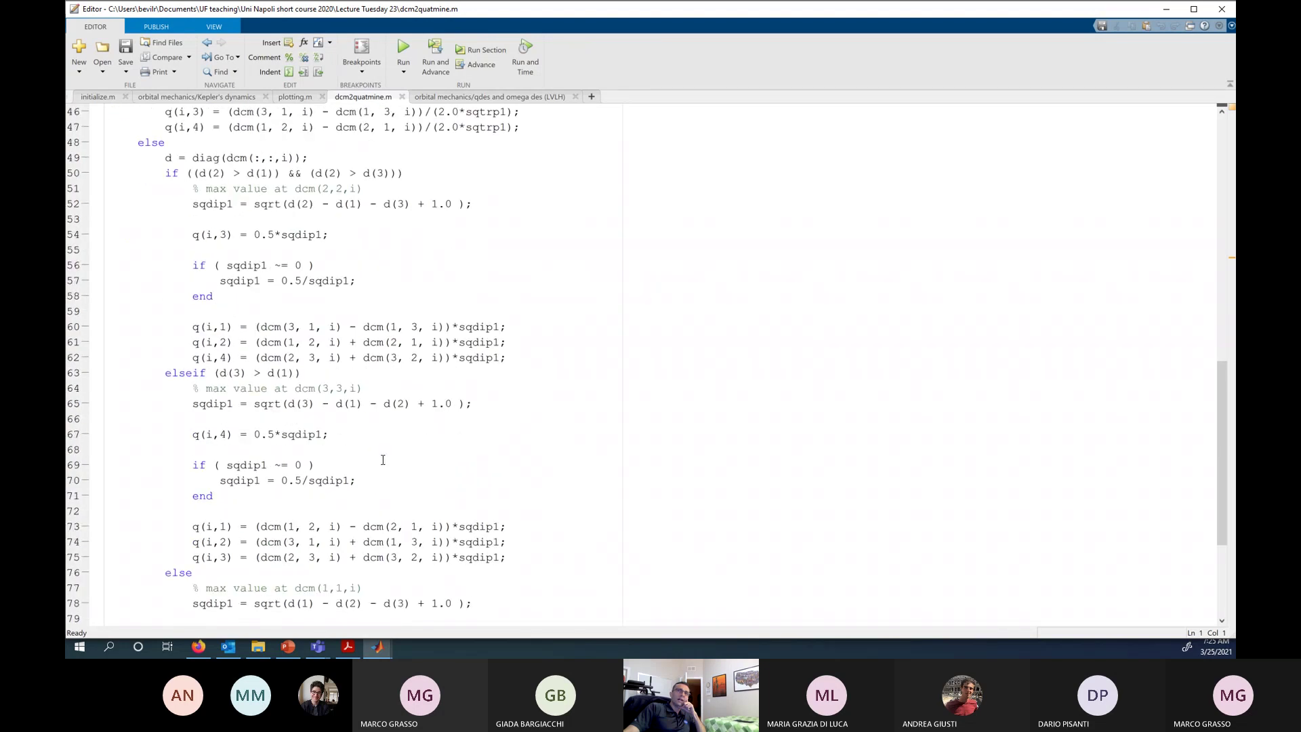
pyautogui.scroll(-5, 403, 461)
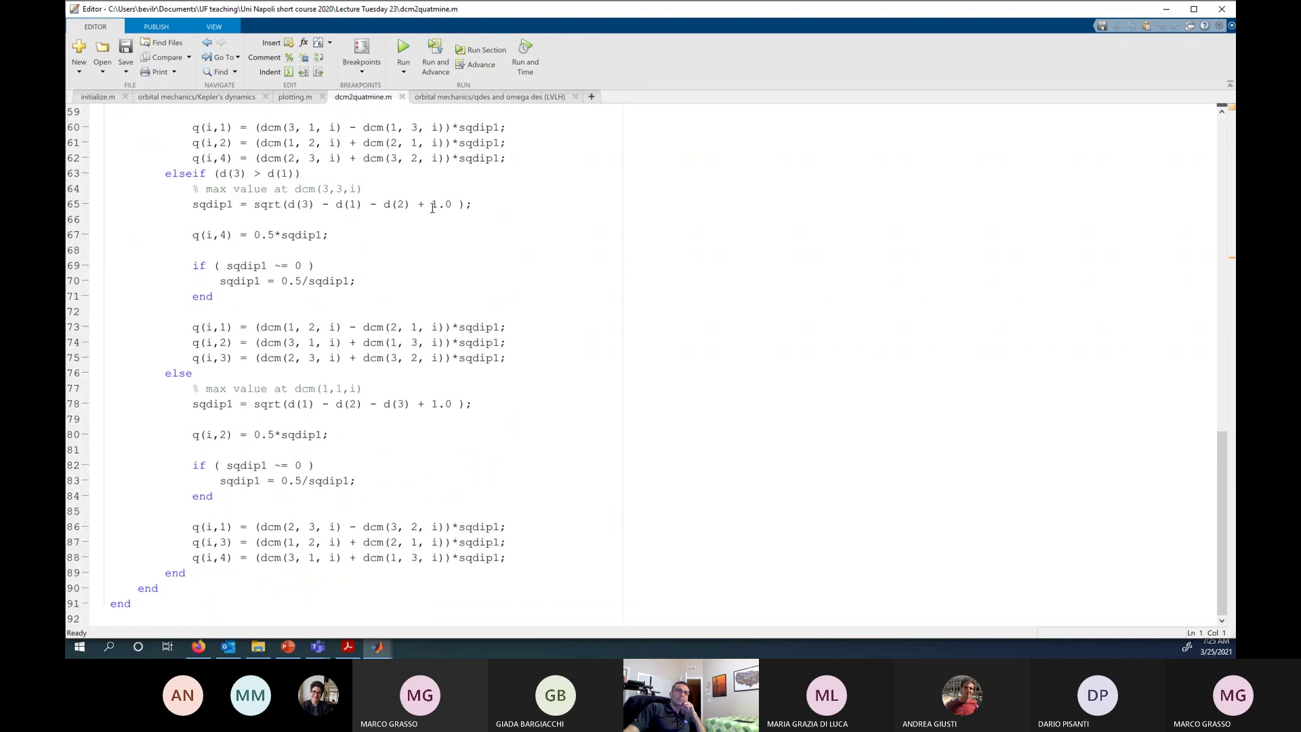
pyautogui.click(490, 96)
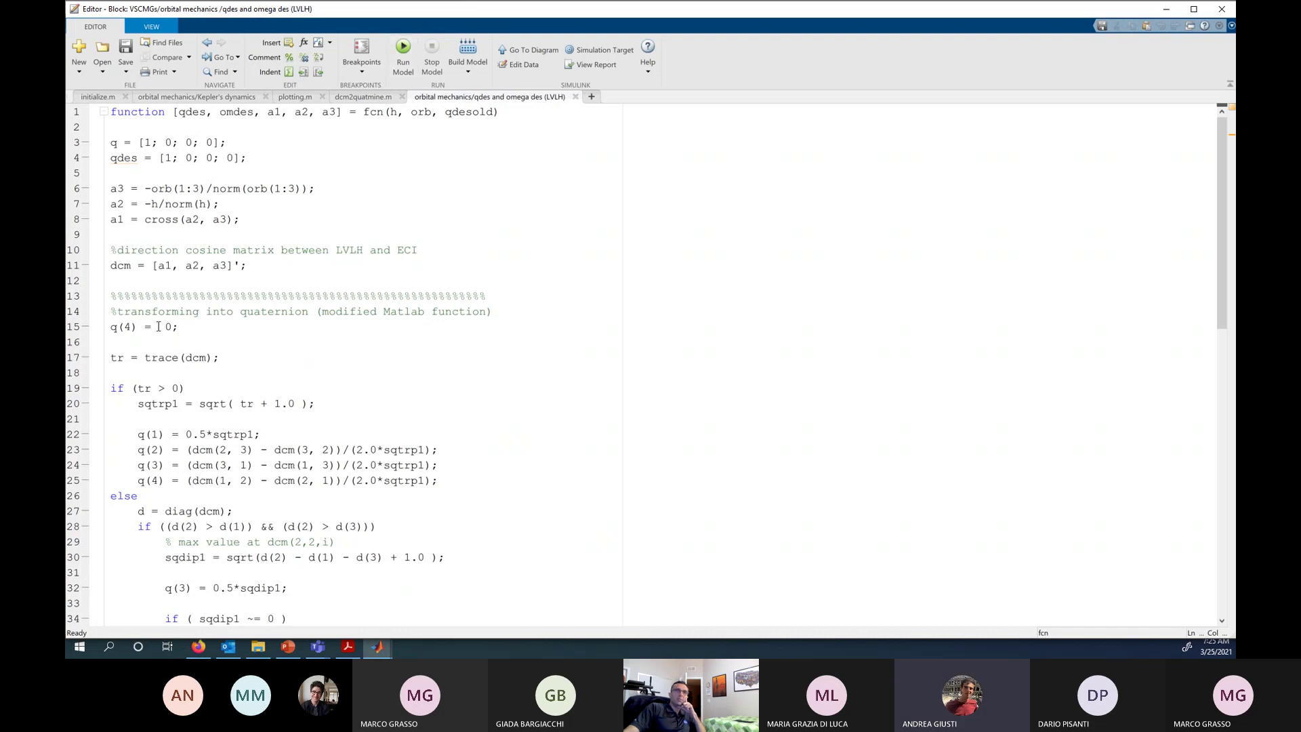
pyautogui.moveTo(189, 329); pyautogui.dragTo(110, 328)
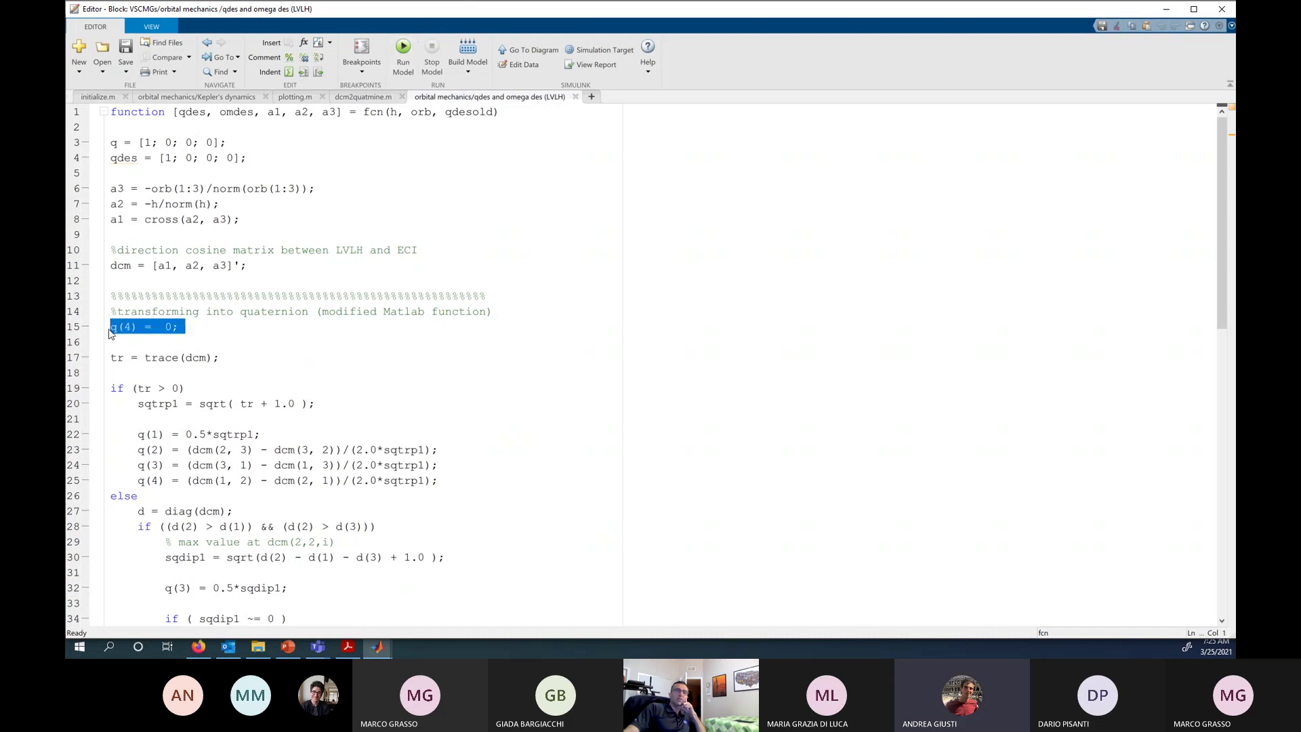
pyautogui.click(352, 92)
pyautogui.scroll(10, 278, 314)
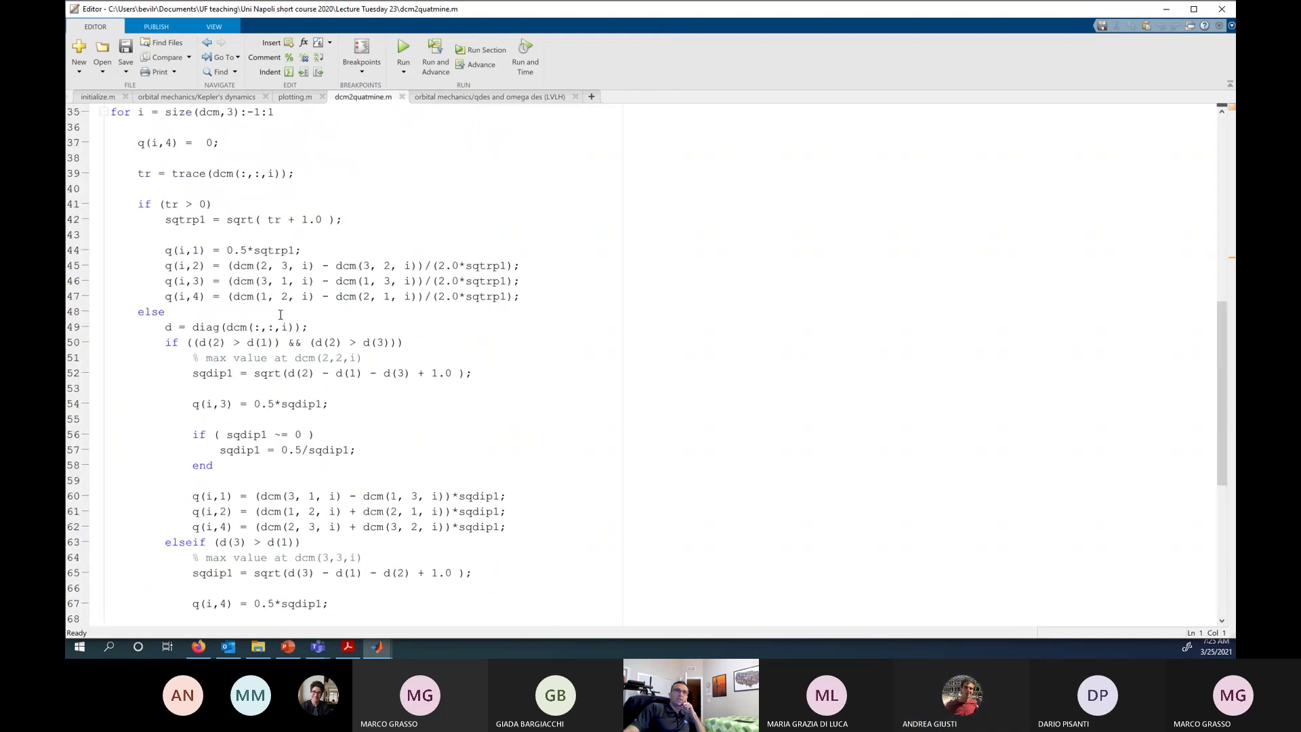
pyautogui.scroll(3, 278, 314)
pyautogui.moveTo(242, 419); pyautogui.dragTo(111, 404)
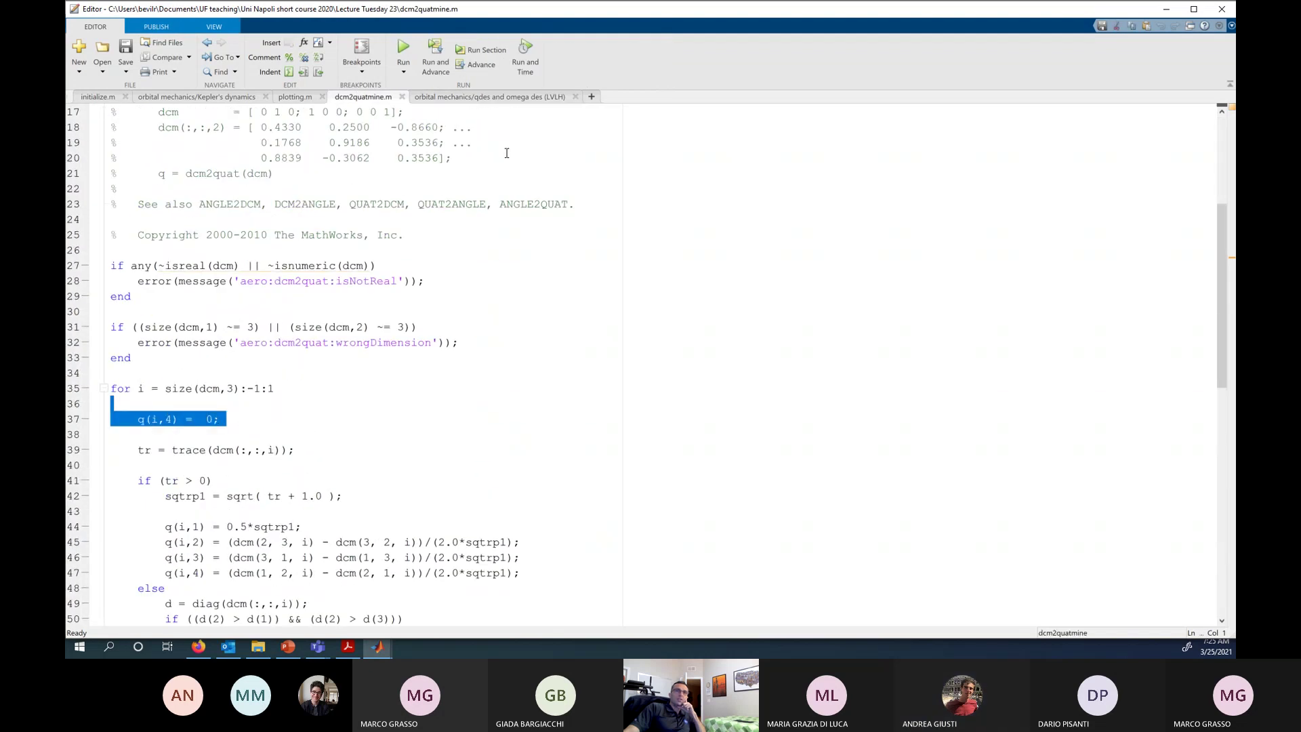
pyautogui.click(507, 106)
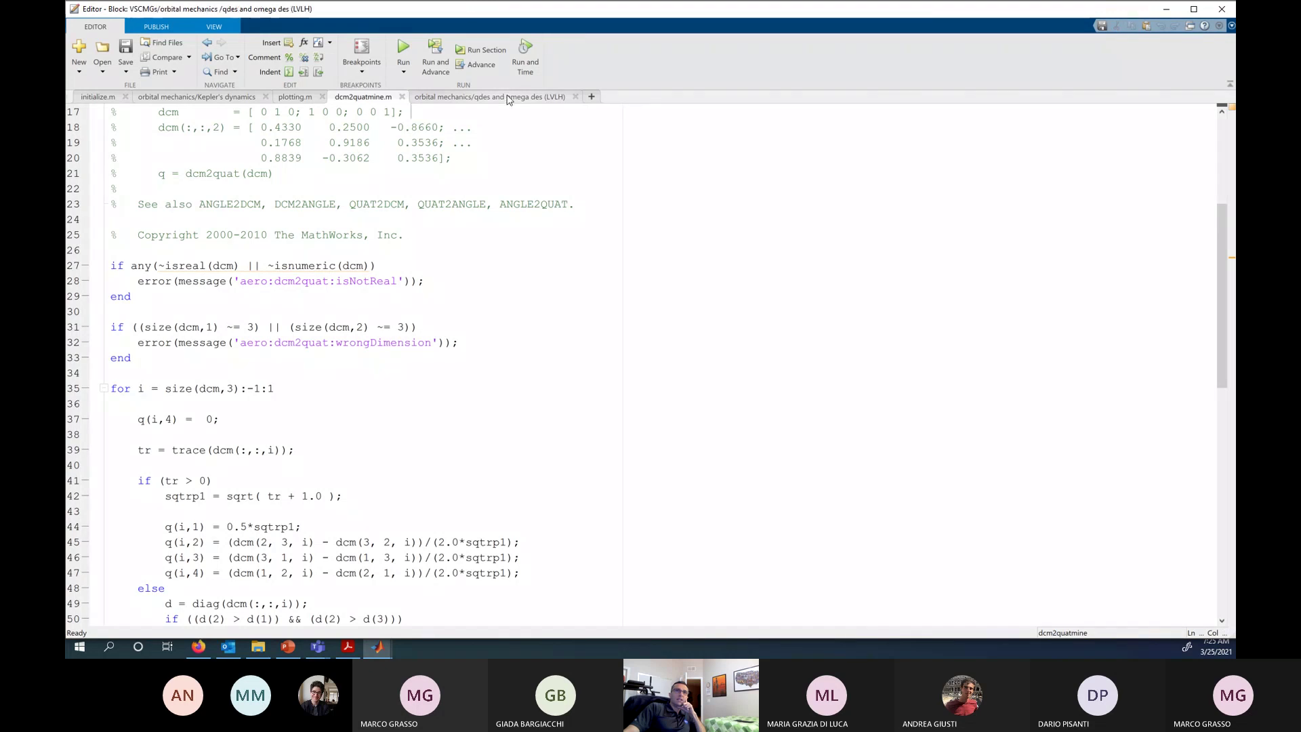
pyautogui.click(508, 97)
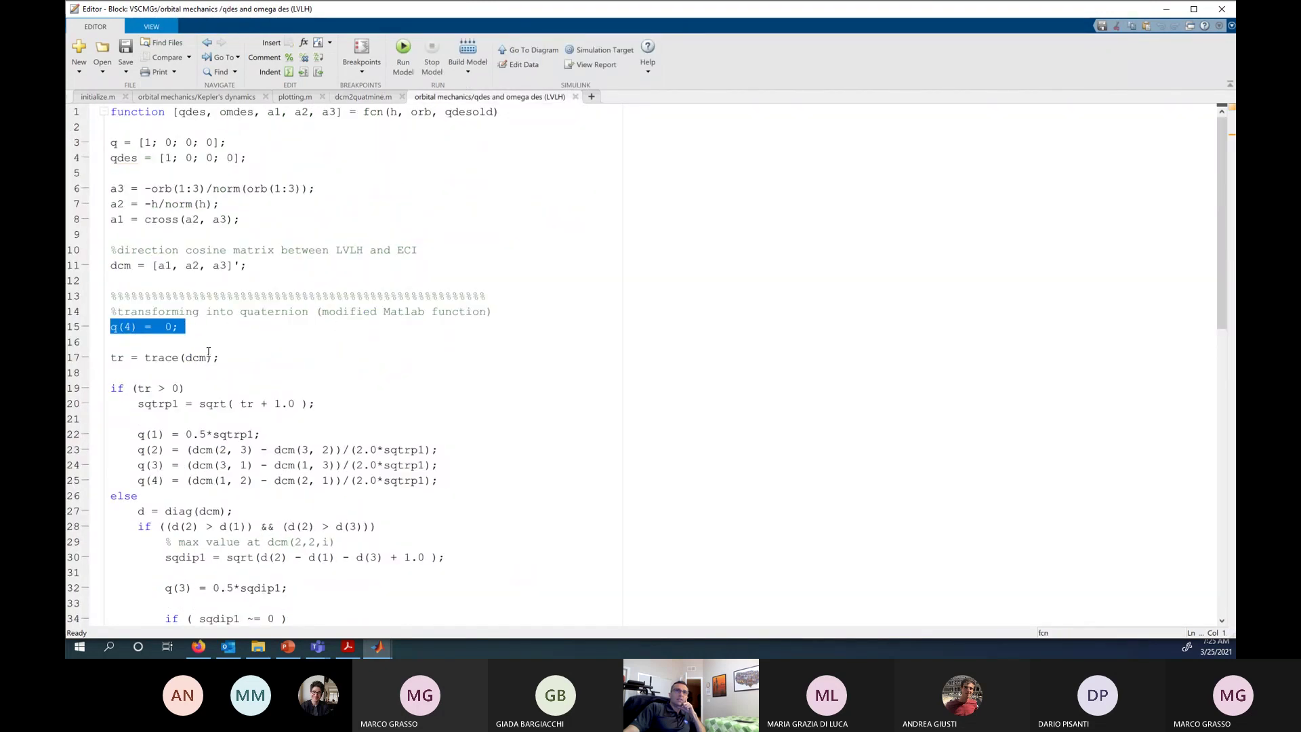
pyautogui.click(363, 97)
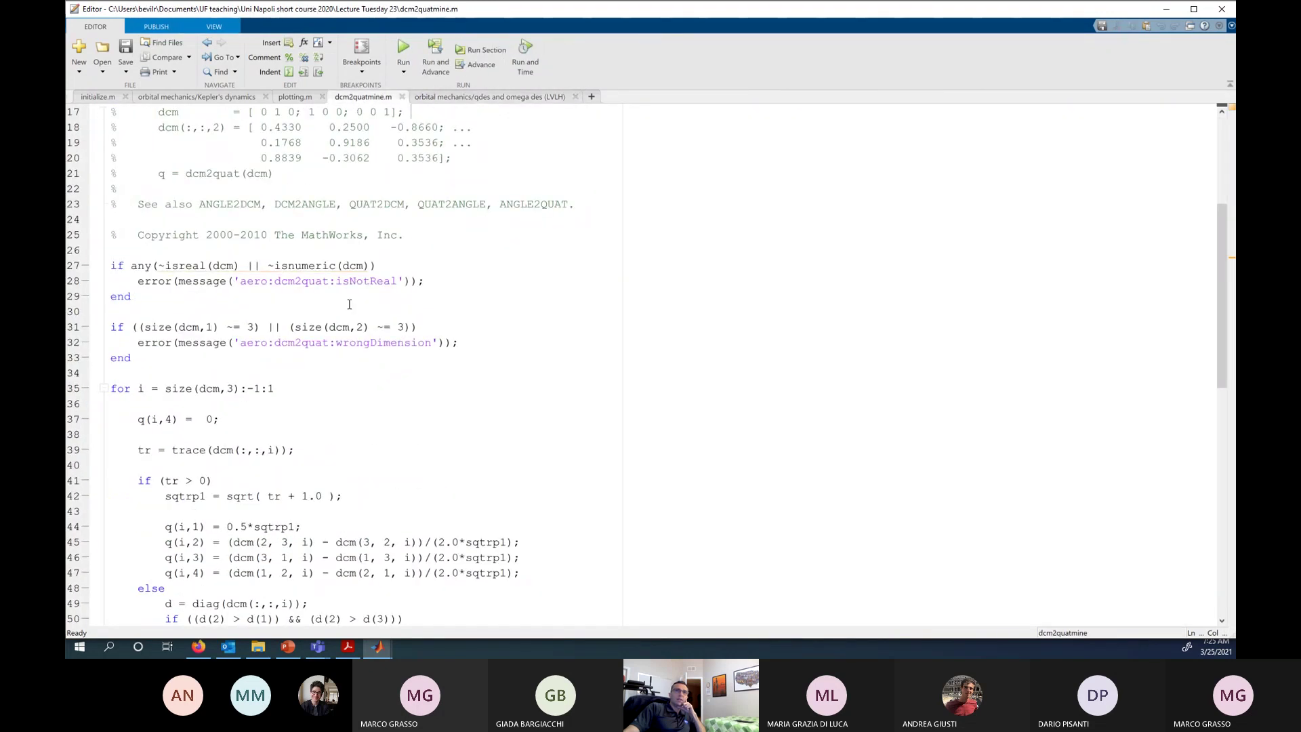
pyautogui.scroll(-2, 332, 321)
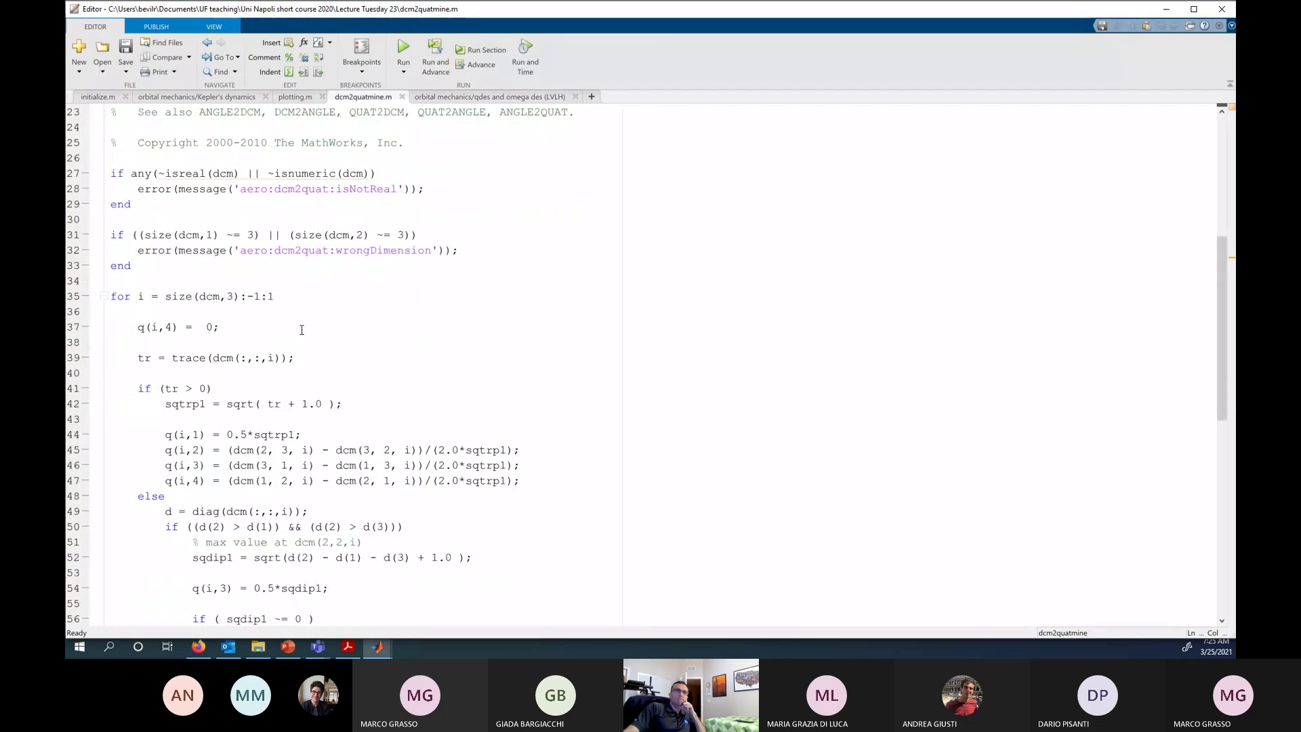
pyautogui.scroll(-2, 301, 330)
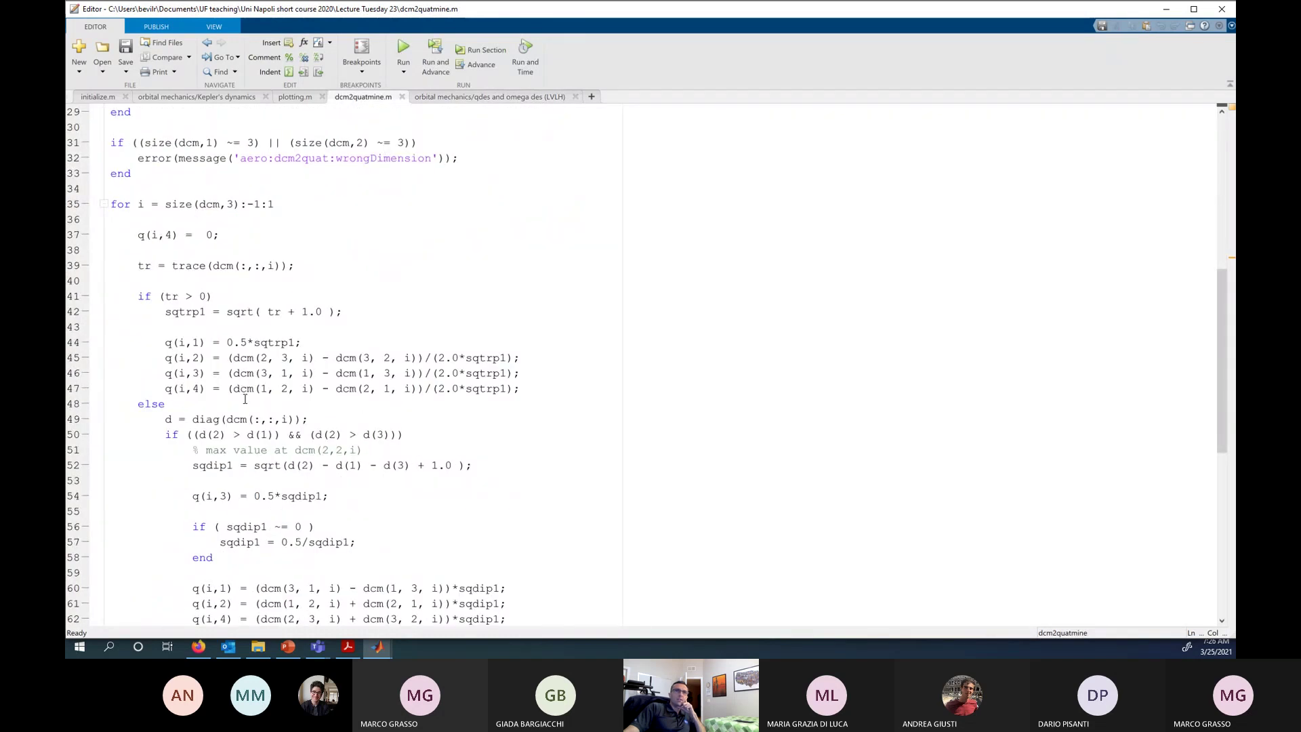
pyautogui.click(492, 97)
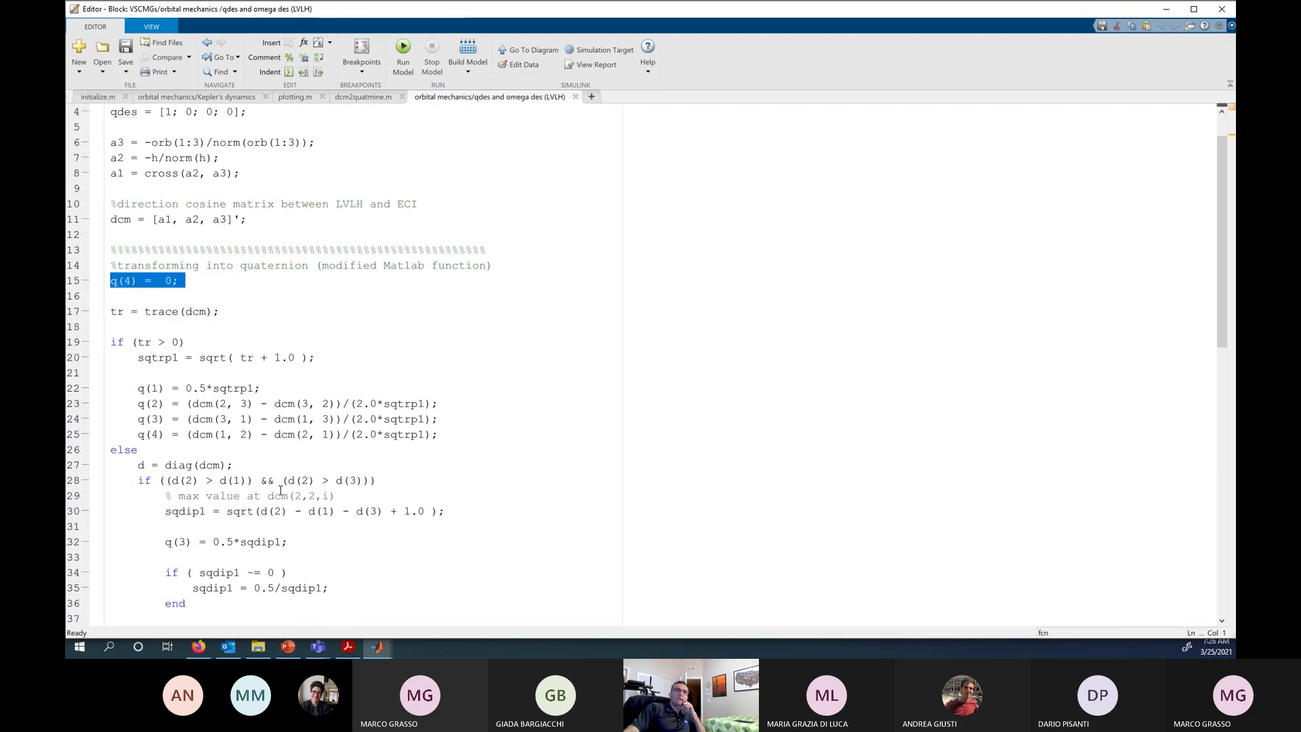
pyautogui.scroll(-11, 280, 491)
pyautogui.scroll(-2, 279, 501)
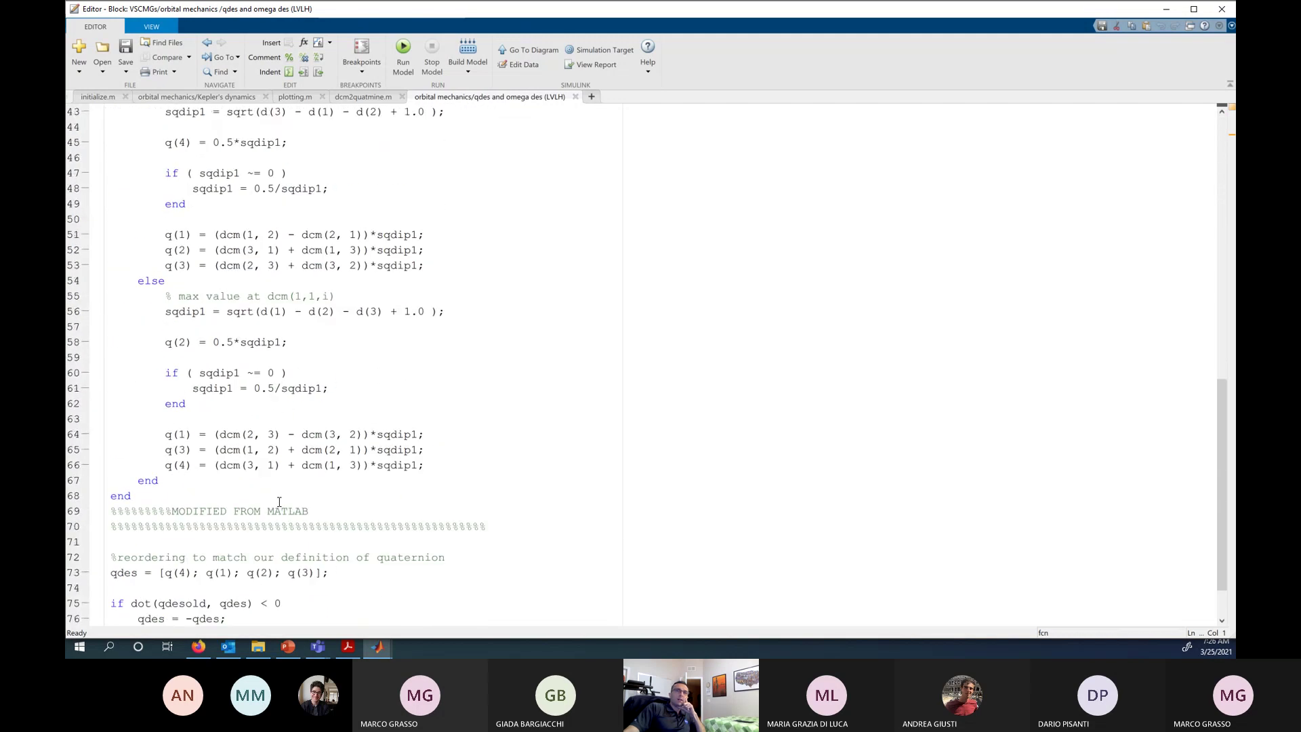
pyautogui.scroll(-1, 279, 502)
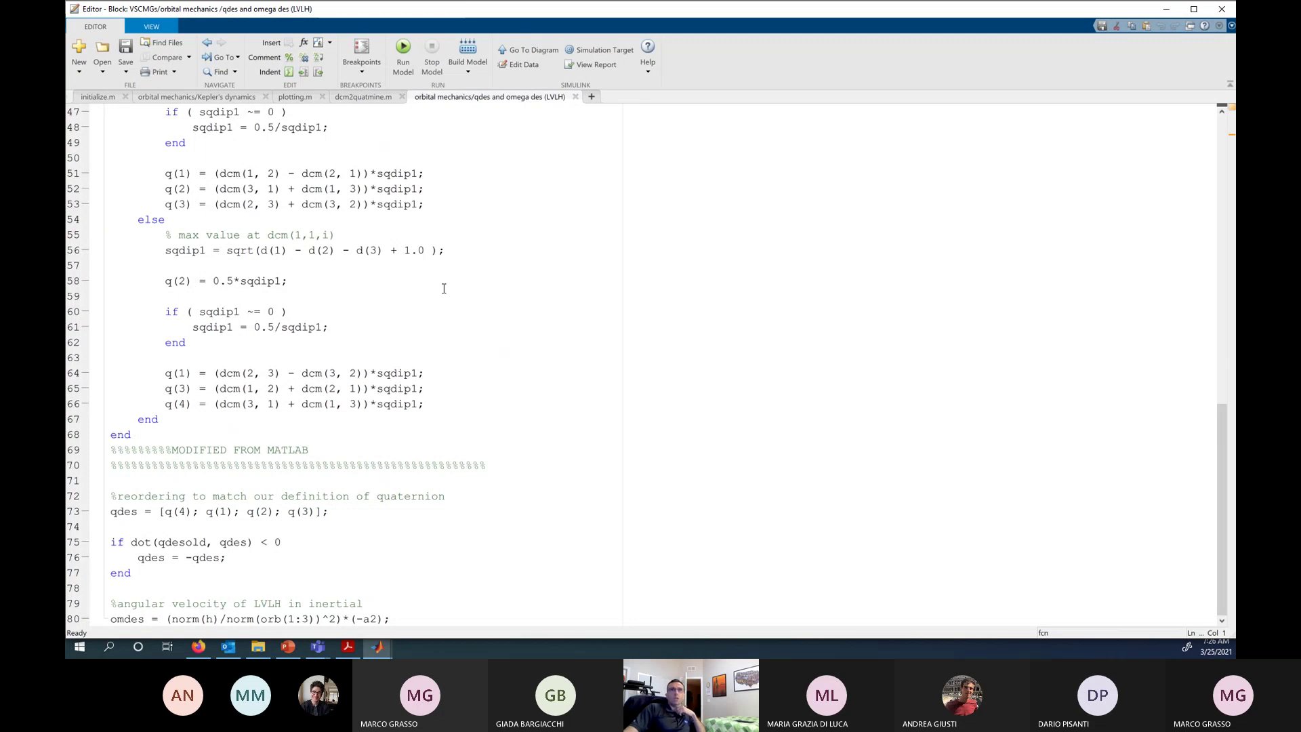
pyautogui.hotkey('ctrl', 'z')
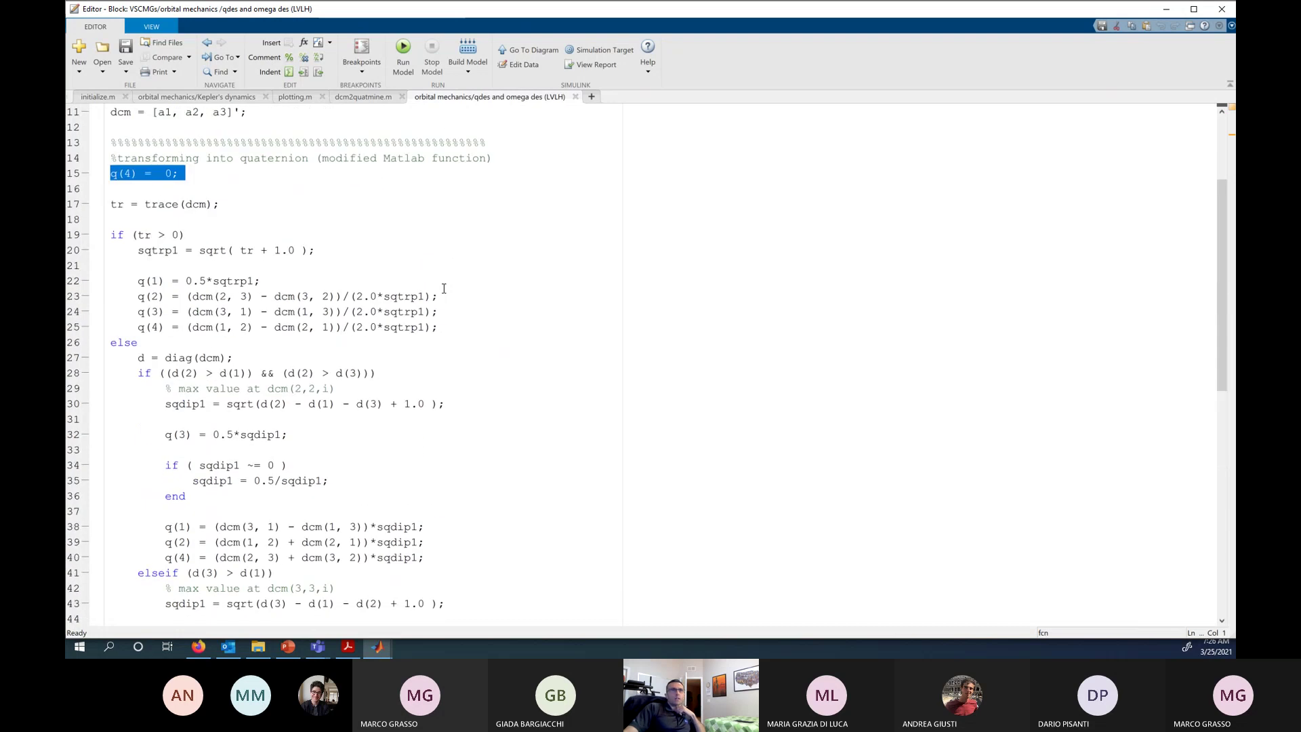
pyautogui.click(363, 96)
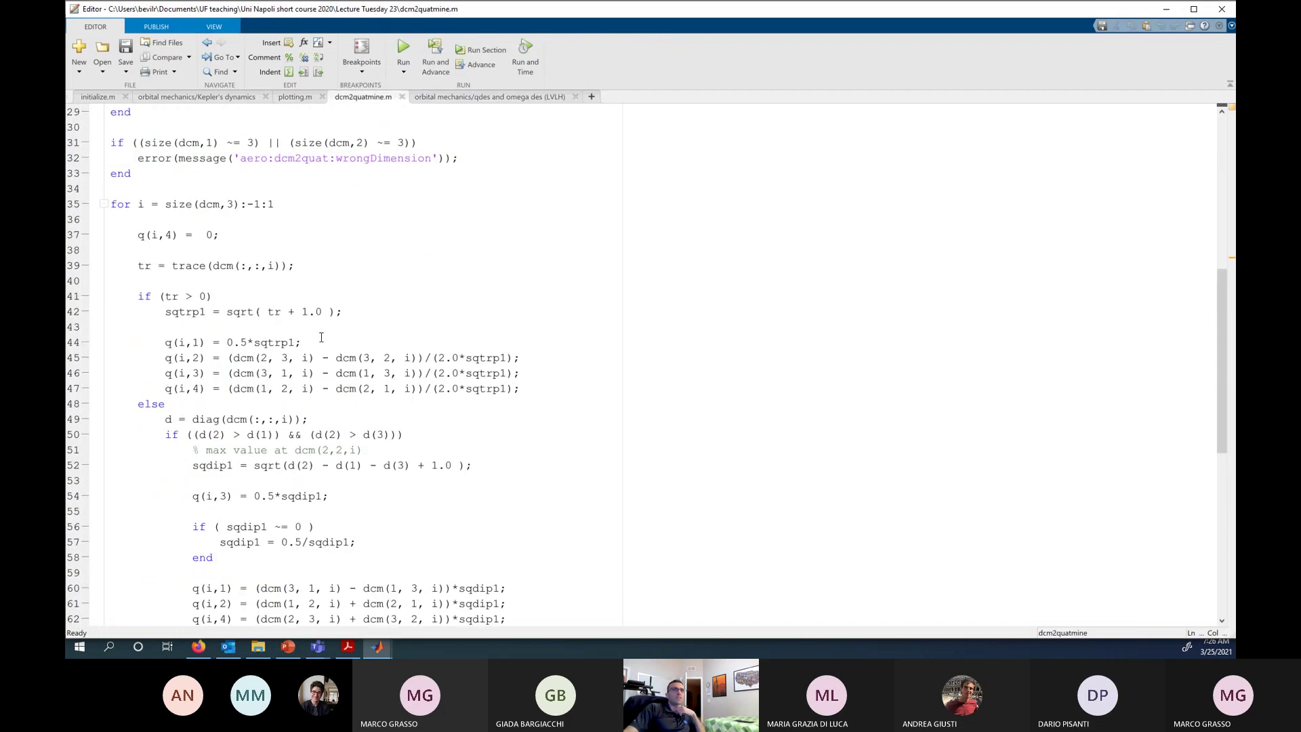
pyautogui.scroll(9, 387, 336)
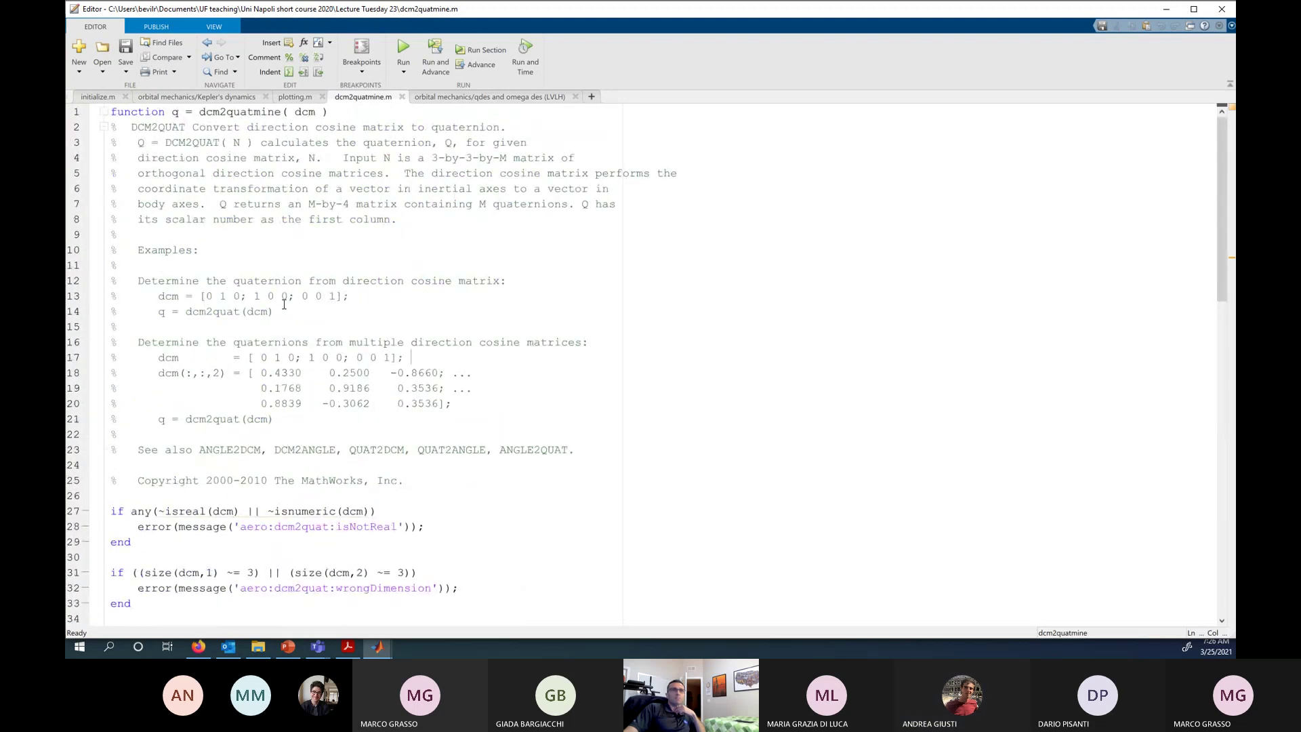
pyautogui.scroll(-15, 288, 305)
pyautogui.scroll(-4, 385, 309)
pyautogui.moveTo(199, 574); pyautogui.dragTo(129, 402)
pyautogui.scroll(2, 88, 436)
pyautogui.scroll(12, 88, 433)
pyautogui.click(493, 99)
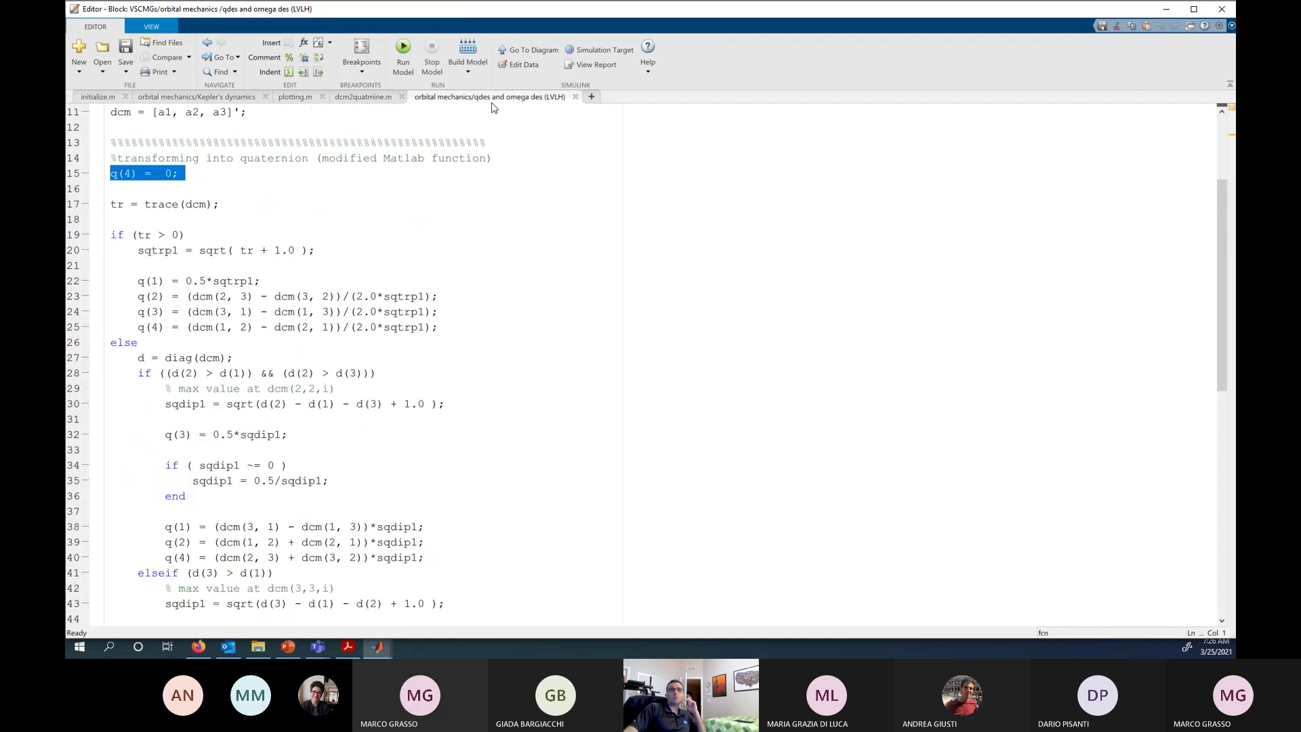
pyautogui.scroll(3, 404, 309)
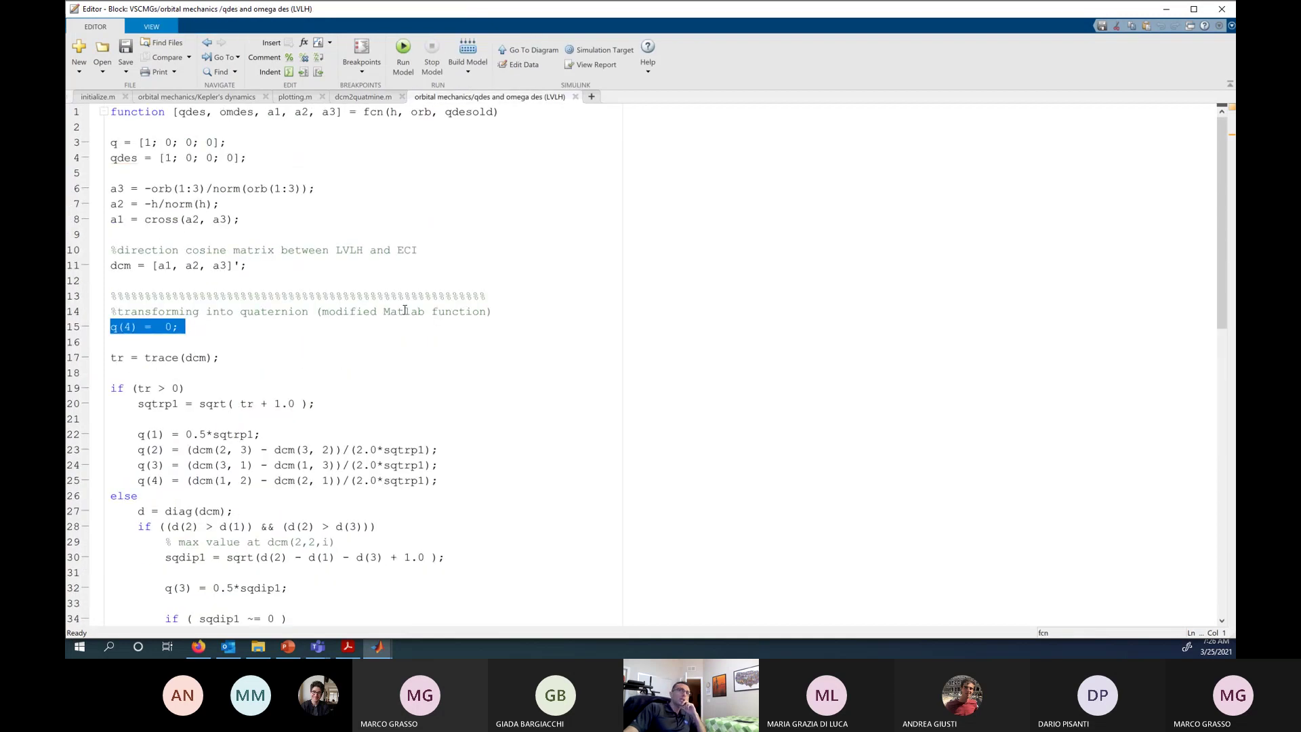
pyautogui.scroll(-15, 405, 309)
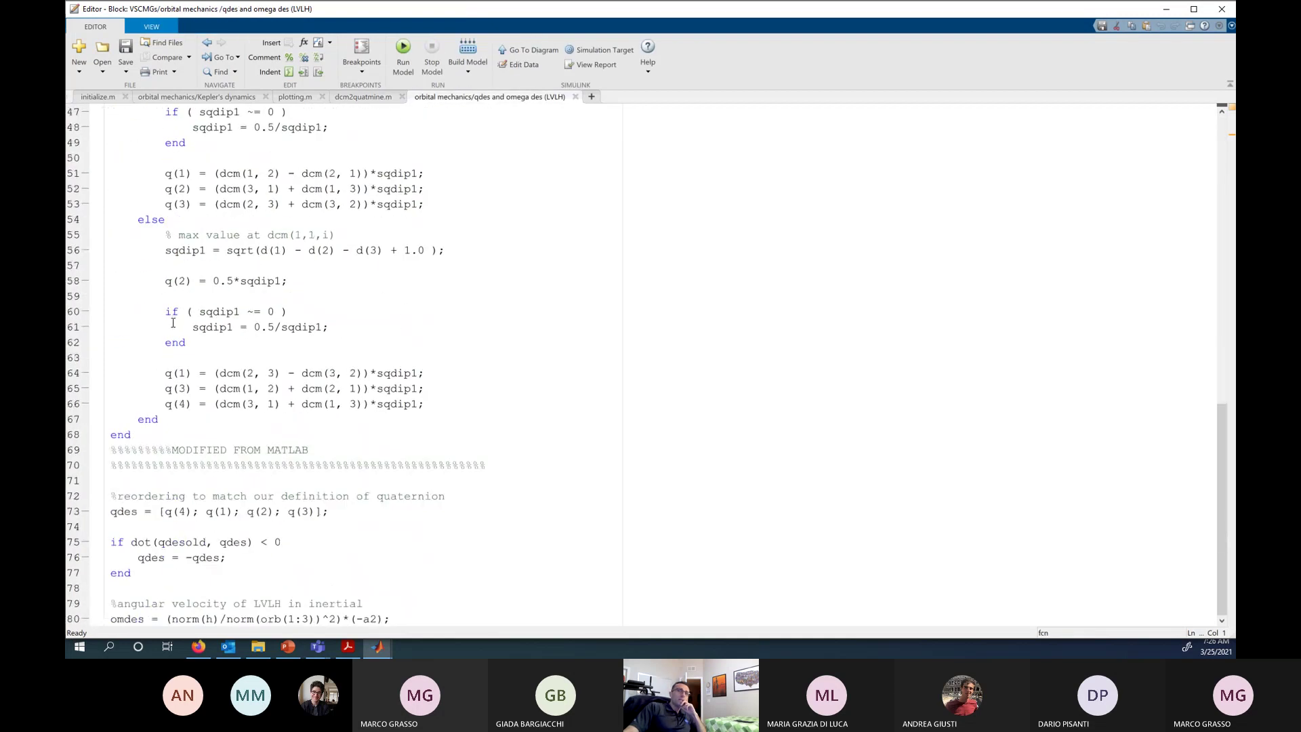
pyautogui.click(397, 622)
pyautogui.moveTo(157, 581); pyautogui.dragTo(102, 502)
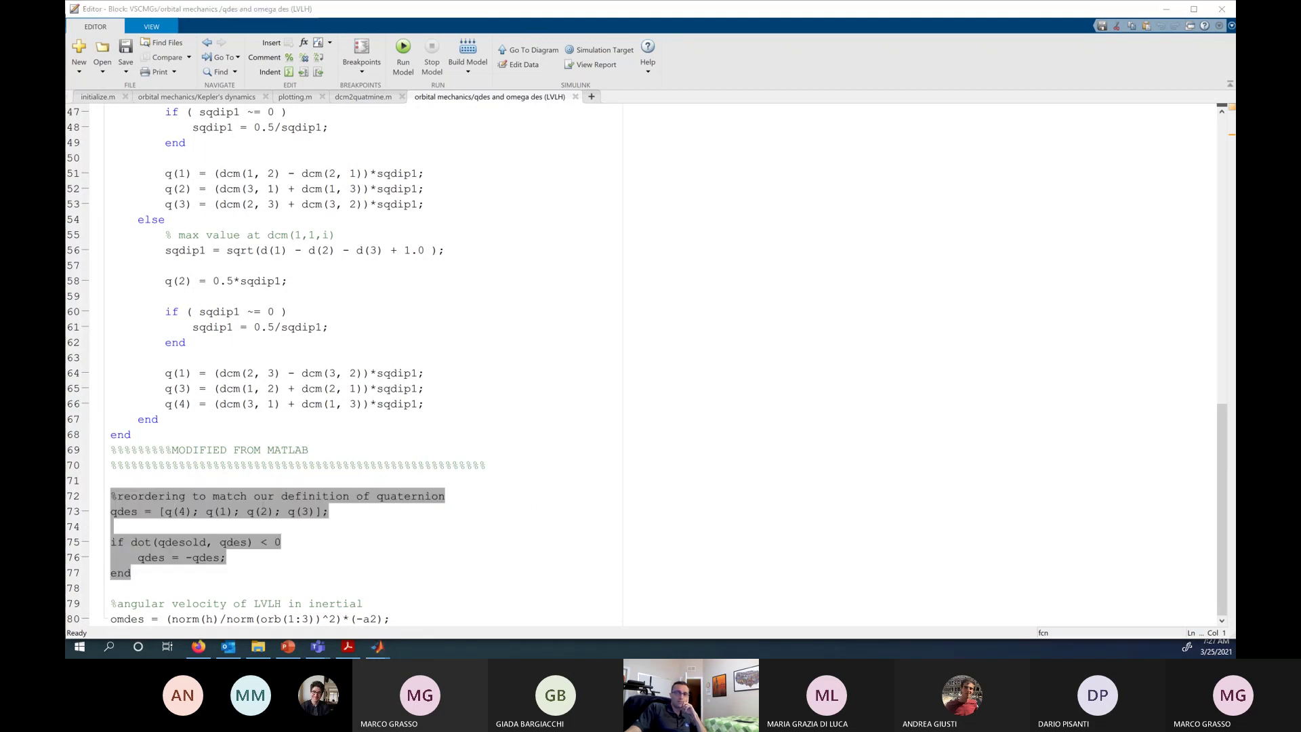
# - Close the function code editor window
pyautogui.press('super+d')
pyautogui.press('super+d')
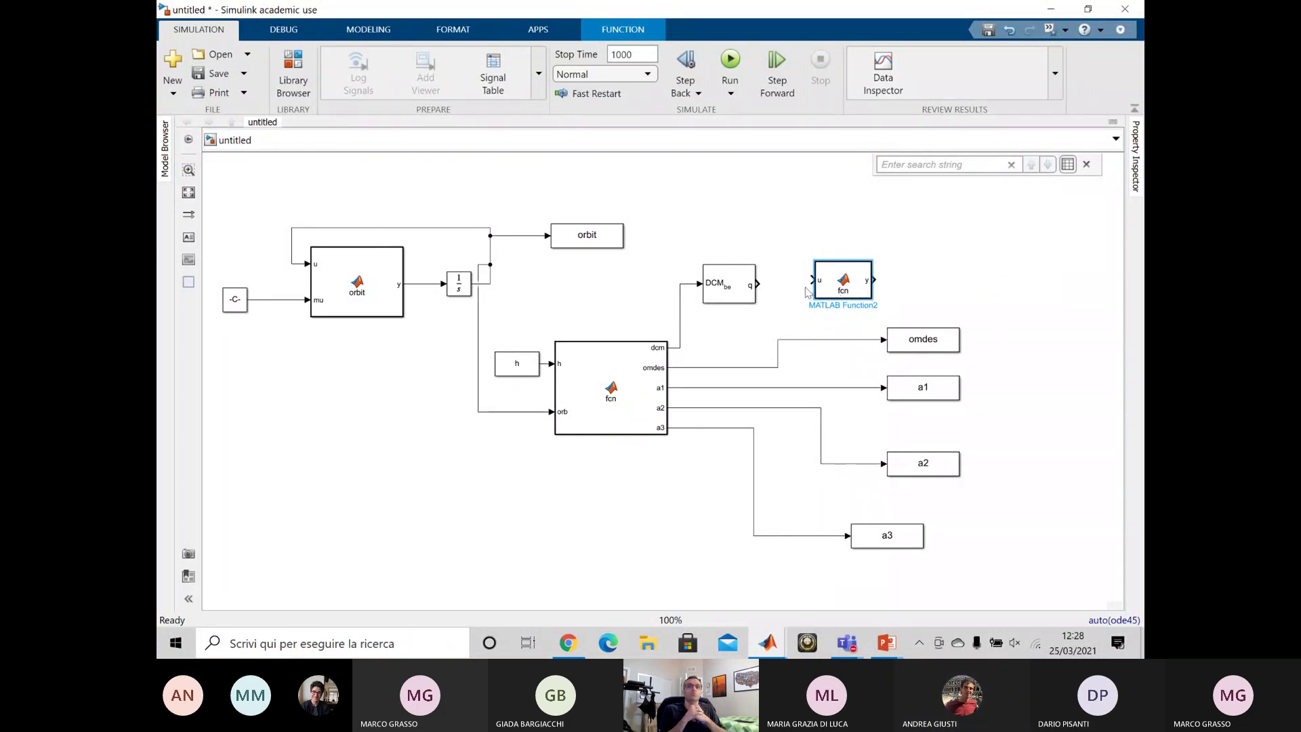
# - Wire the DCM block's q output into the new function block and open its code
pyautogui.moveTo(838, 296); pyautogui.dragTo(843, 300)
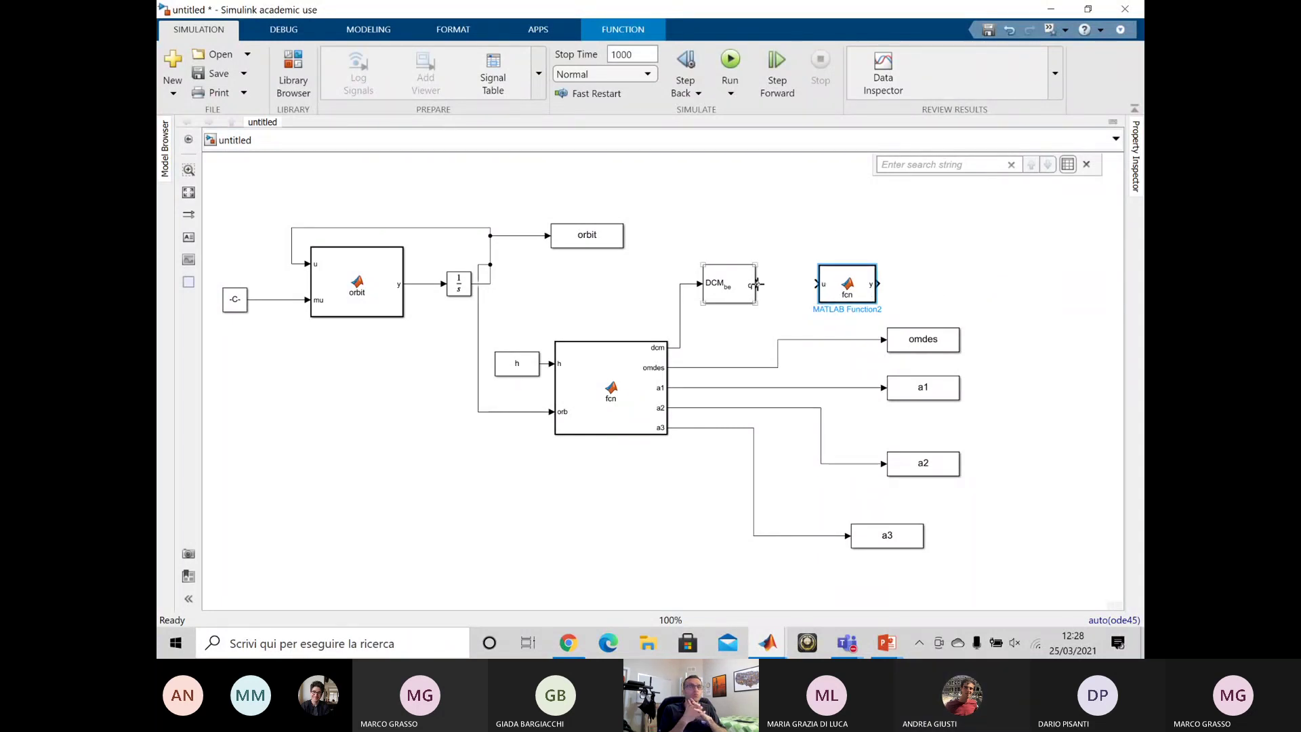
pyautogui.moveTo(758, 283); pyautogui.dragTo(843, 306)
pyautogui.doubleClick(846, 295)
# - Rename the output to qdes, set the inputs to t,q, and clear the y = u line
pyautogui.click(496, 173)
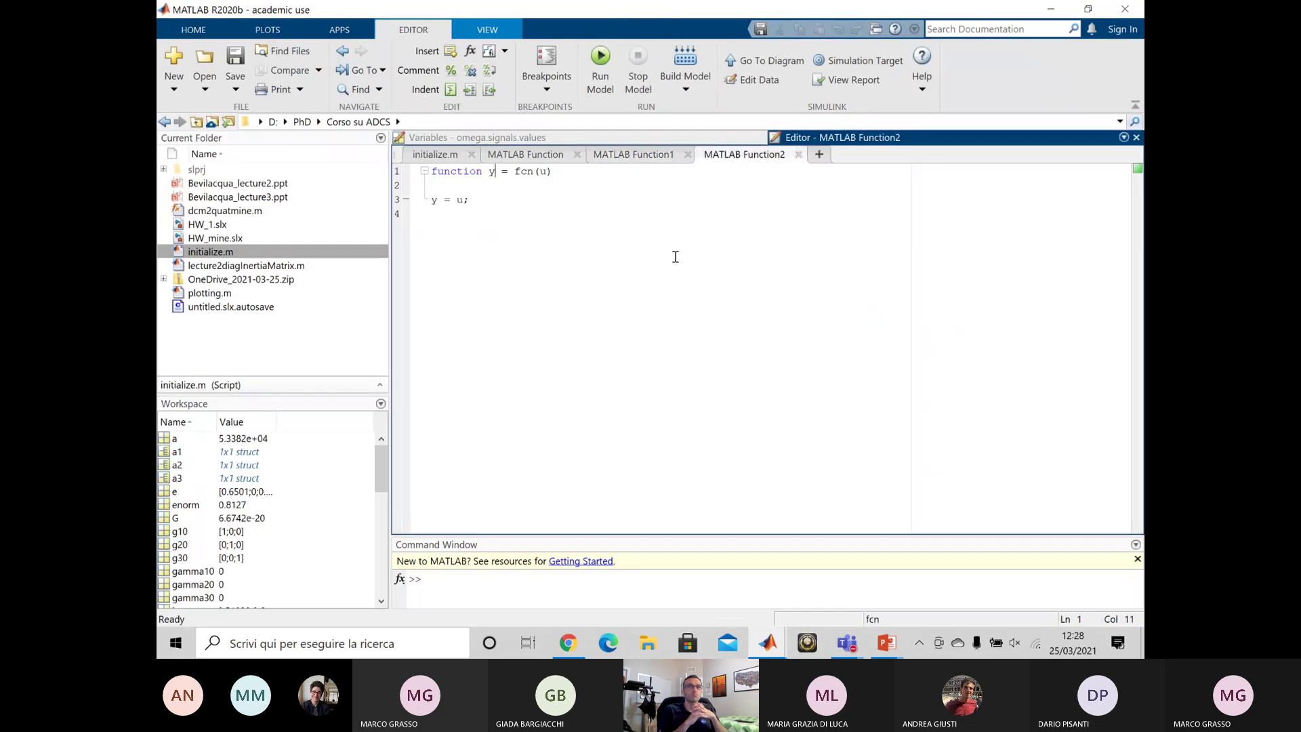
pyautogui.press('BackSpace')
pyautogui.write('qde')
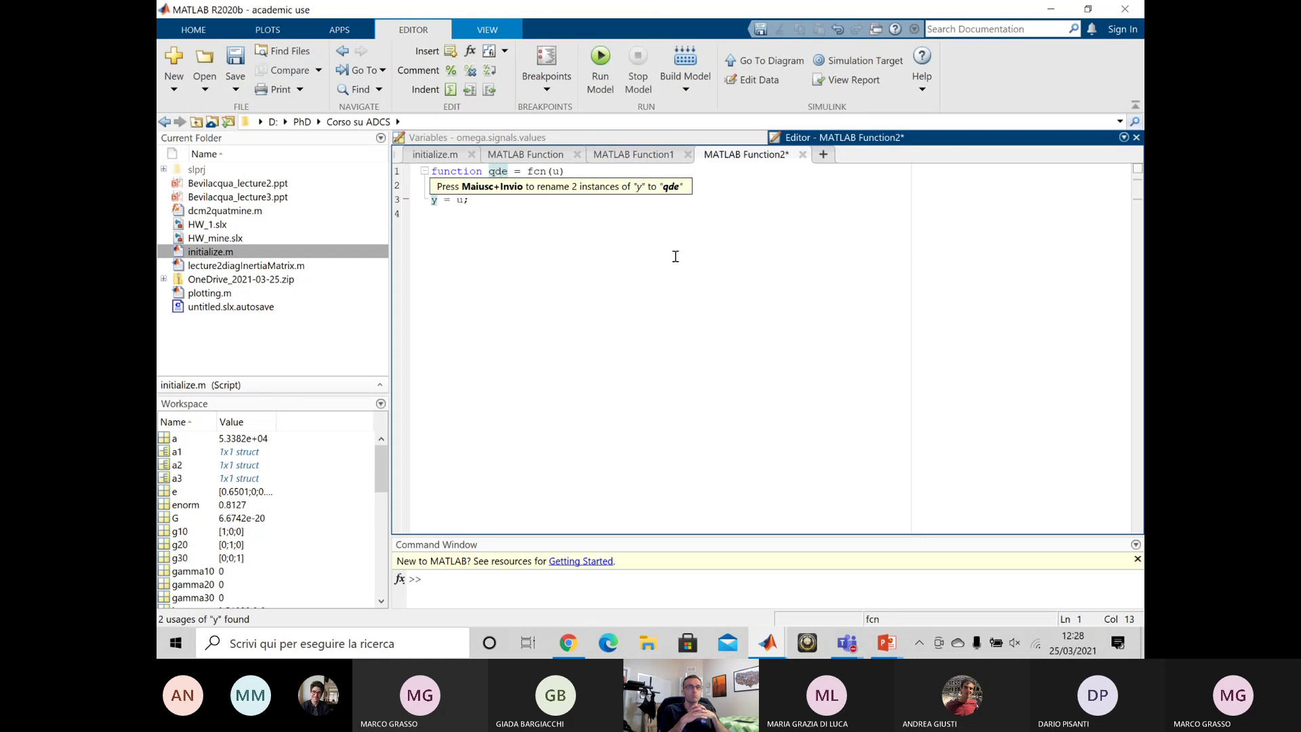
pyautogui.write('s')
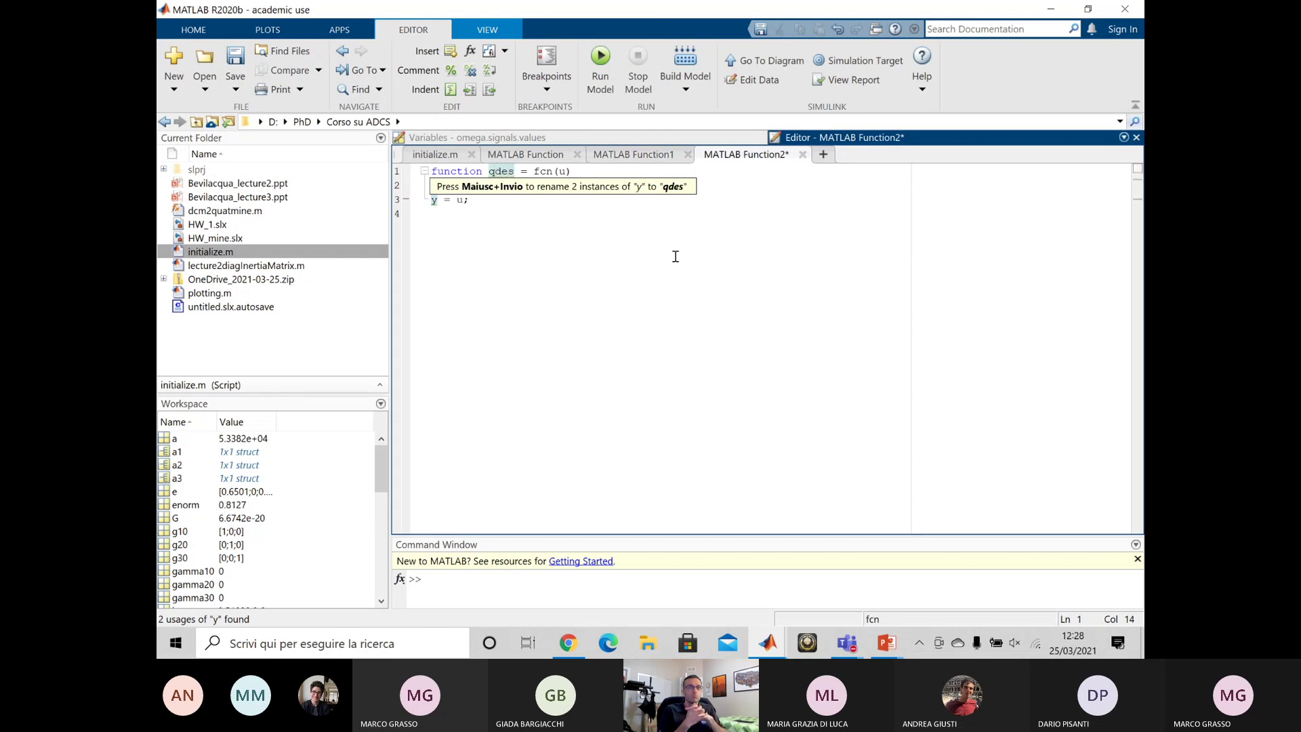
pyautogui.write(',')
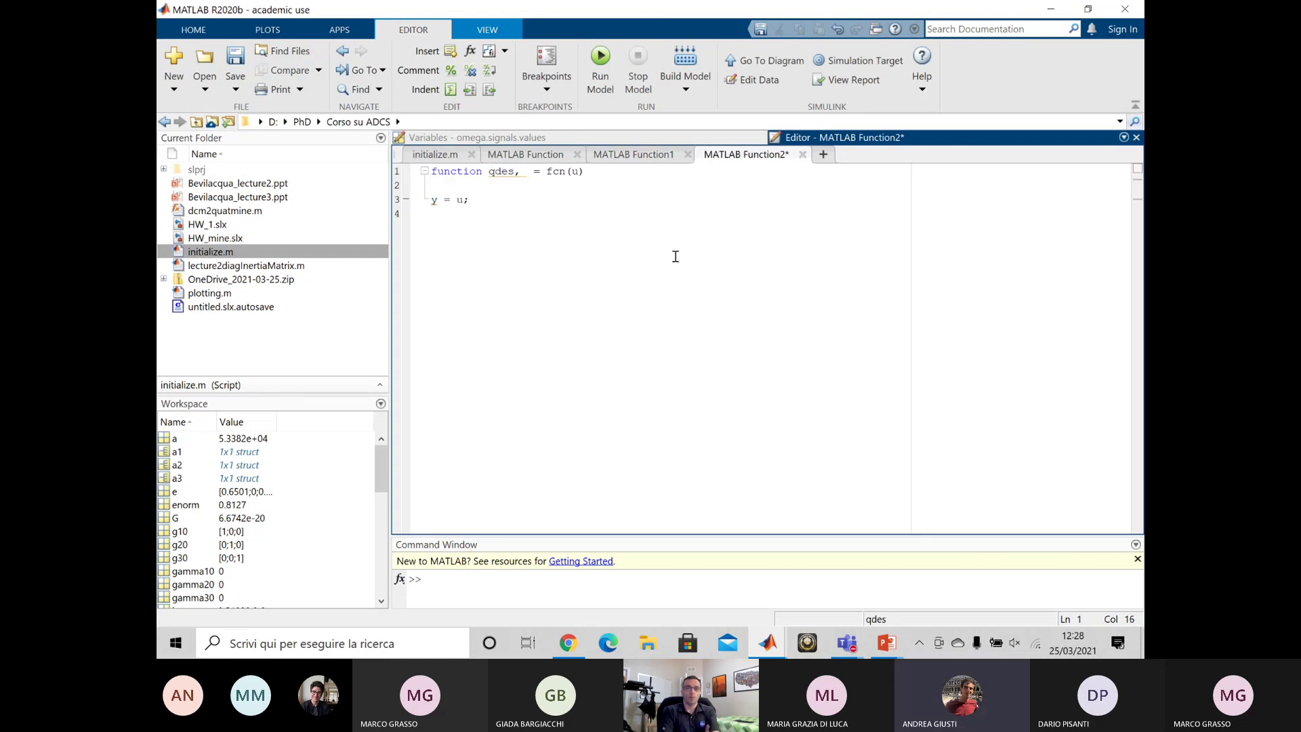
pyautogui.press('BackSpace')
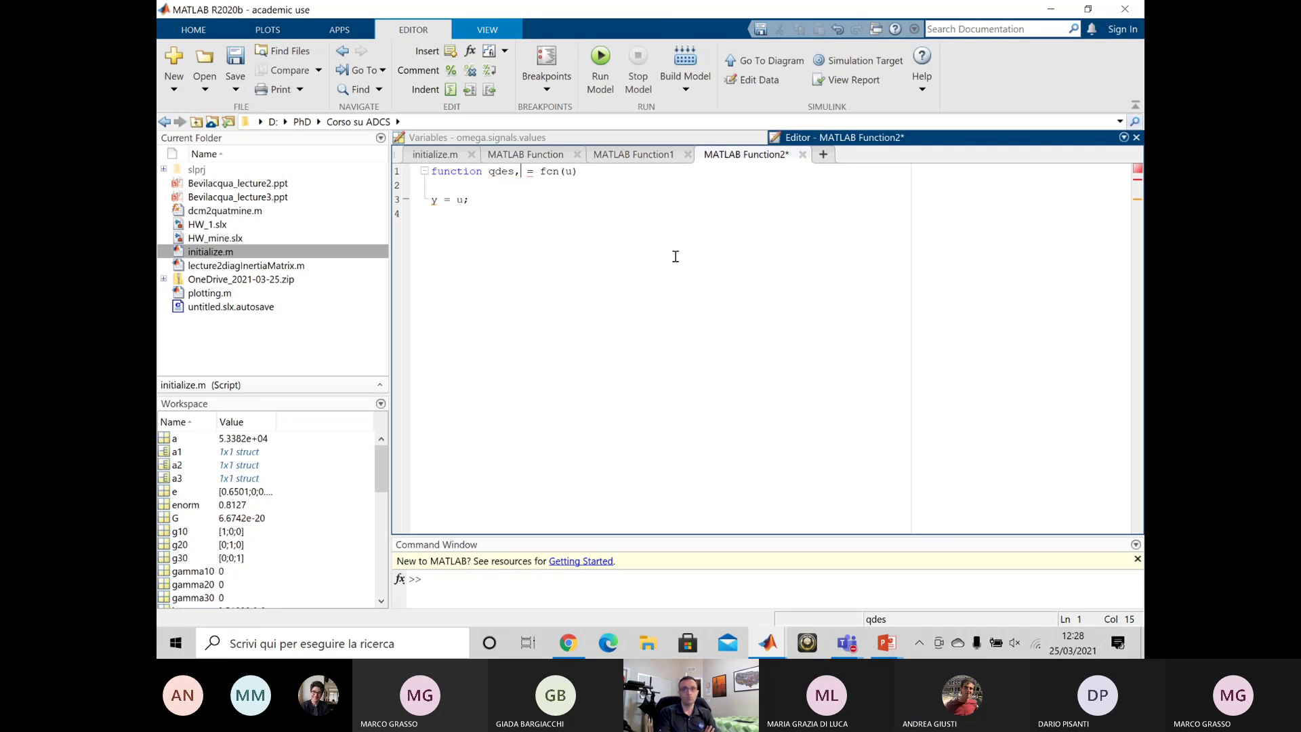
pyautogui.press('BackSpace')
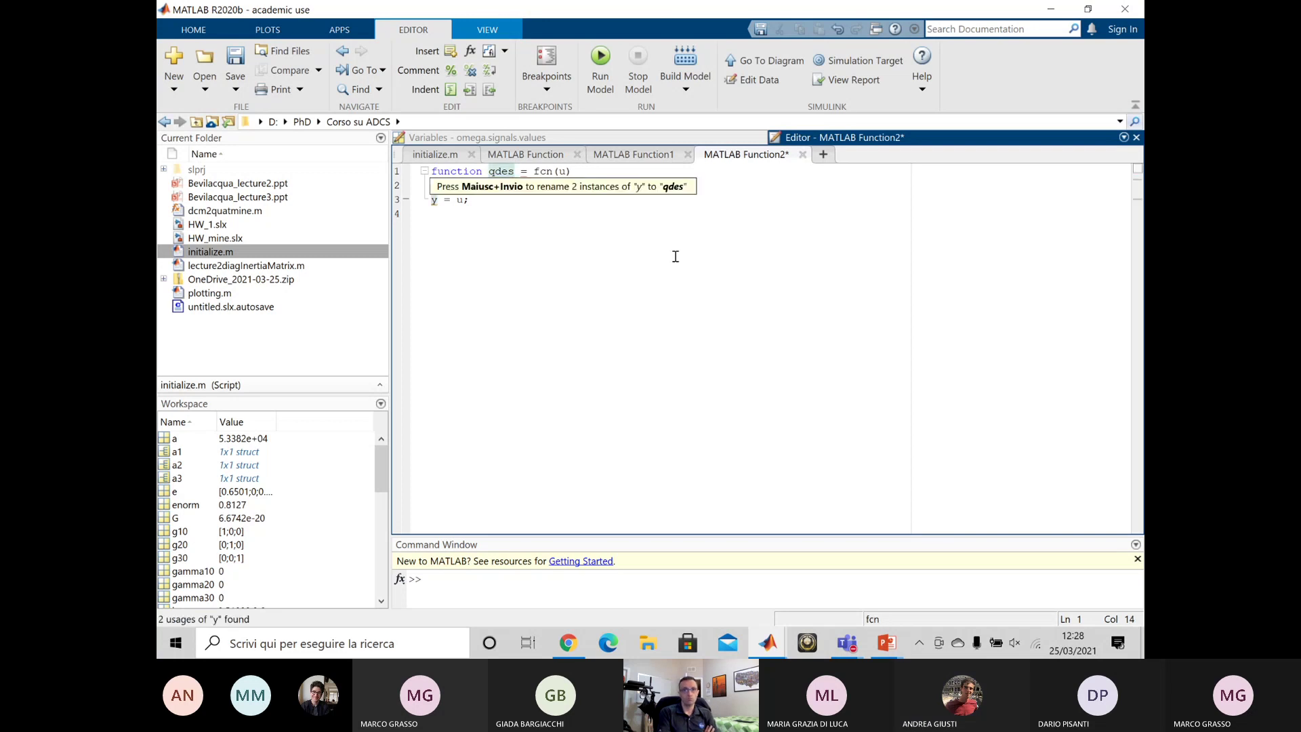
pyautogui.click(573, 237)
pyautogui.click(569, 171)
pyautogui.press('BackSpace')
pyautogui.write('t,')
pyautogui.write('q,')
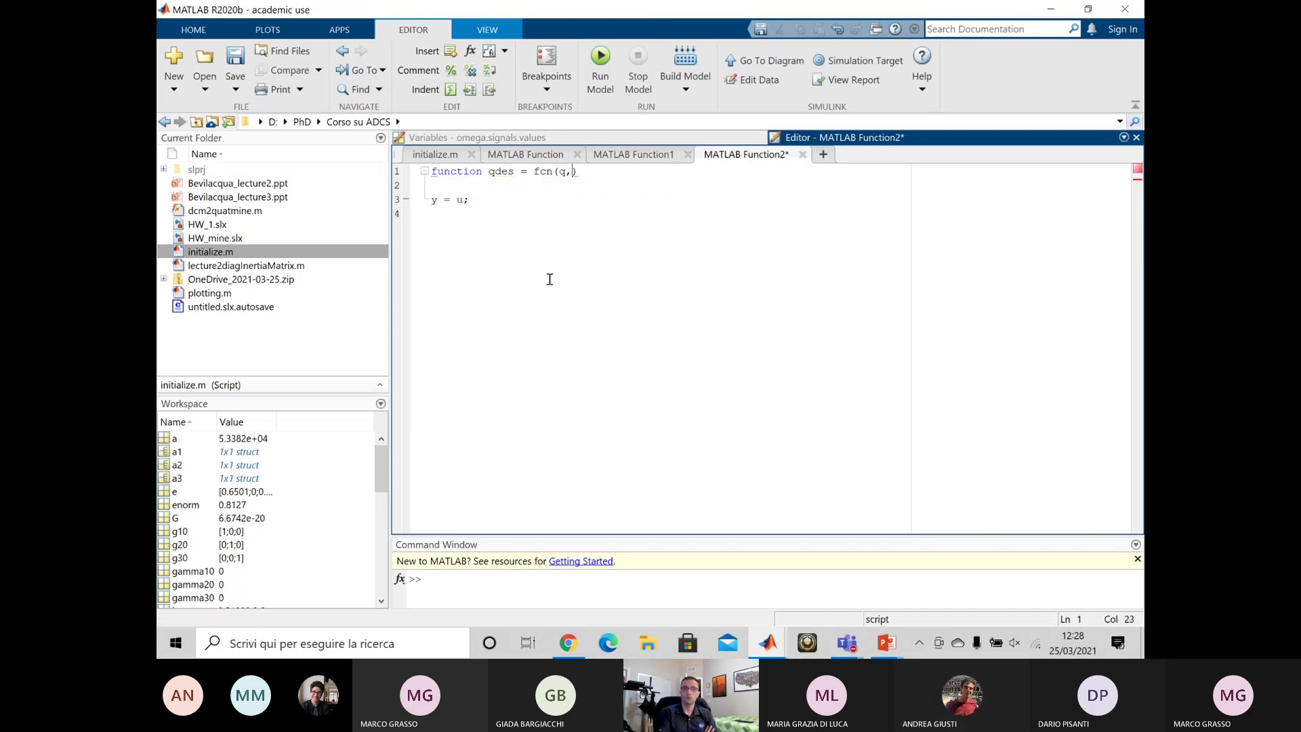
pyautogui.press('BackSpace')
pyautogui.click(479, 198)
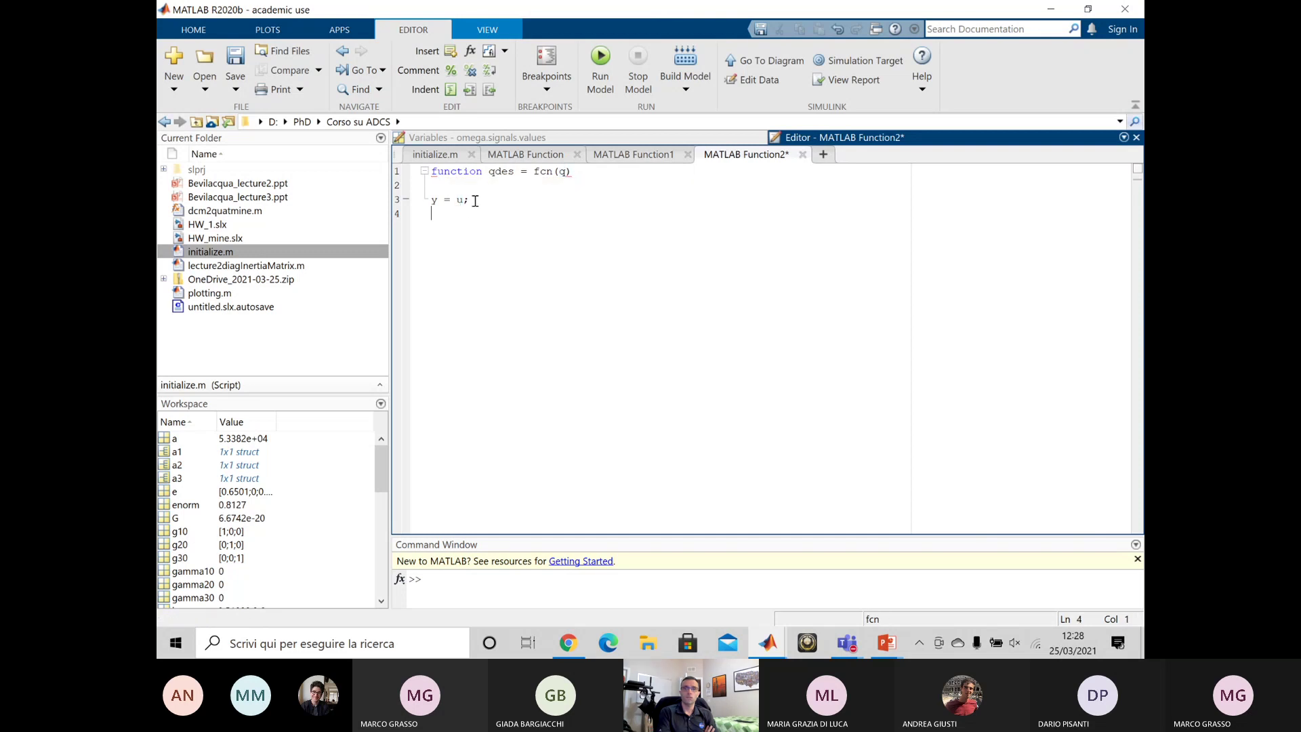
pyautogui.press('BackSpace')
pyautogui.press('BackSpace')
pyautogui.press('BackSpace')
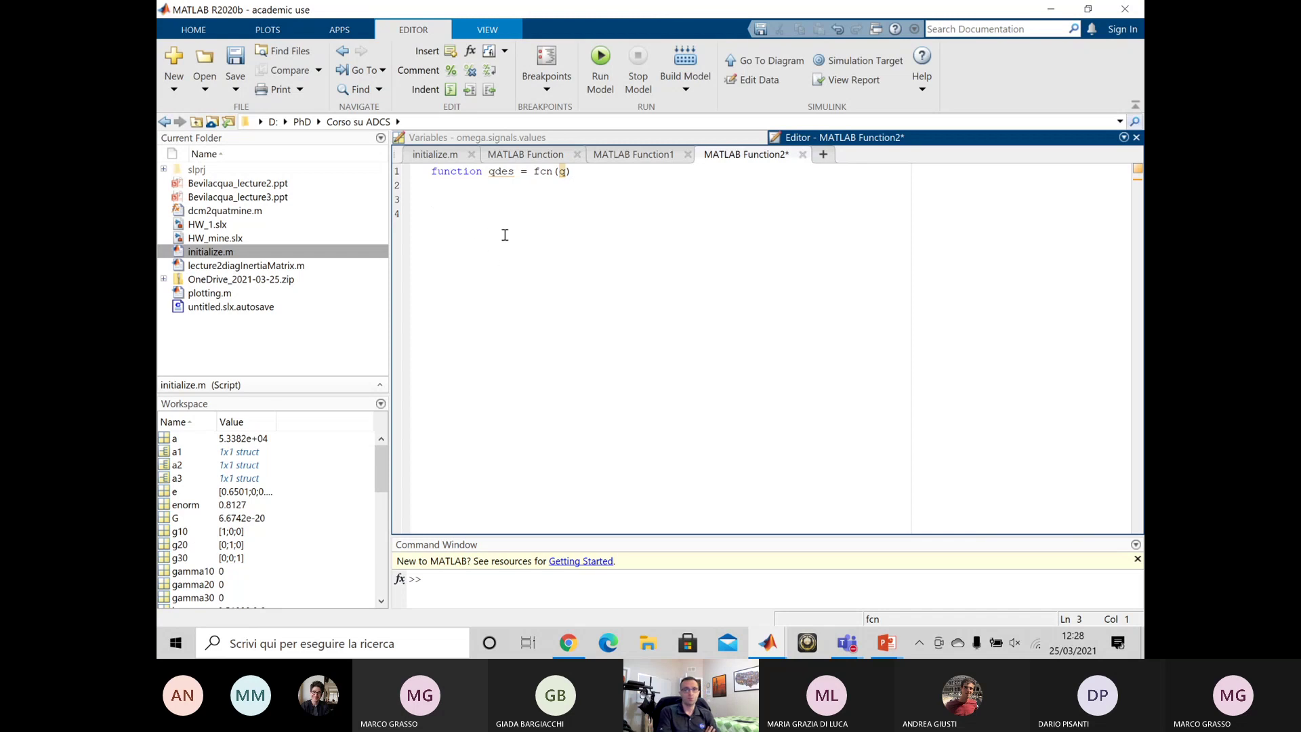
# - Change the inputs so the header reads function qdes = fcn(q_old,q)
pyautogui.click(559, 173)
pyautogui.write('des_old')
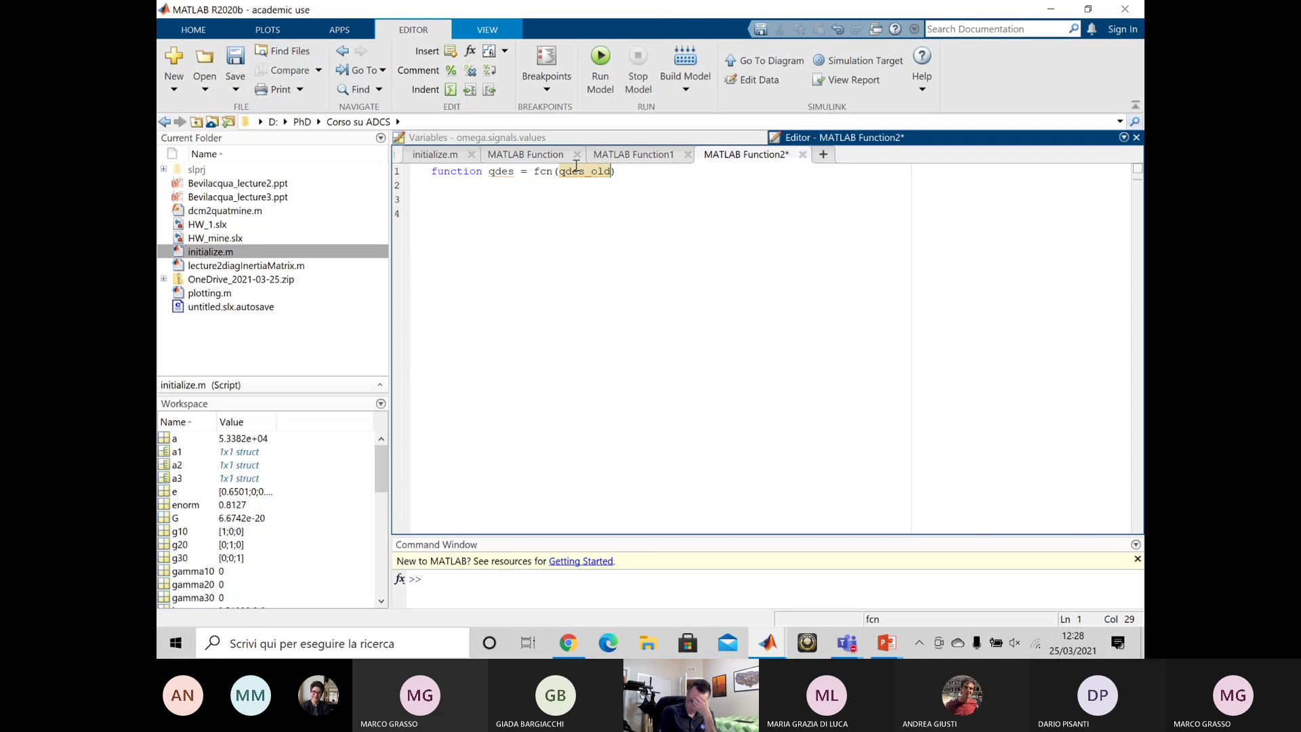
pyautogui.click(559, 174)
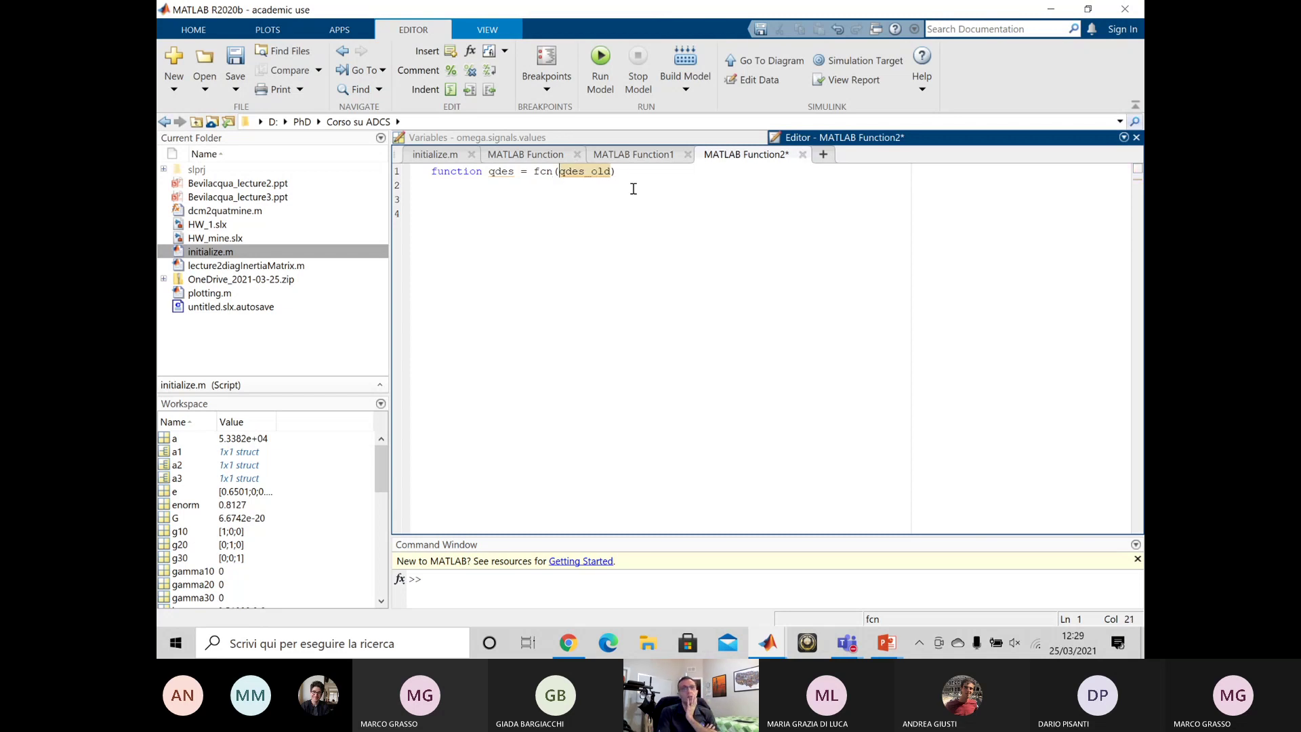
pyautogui.write('q_')
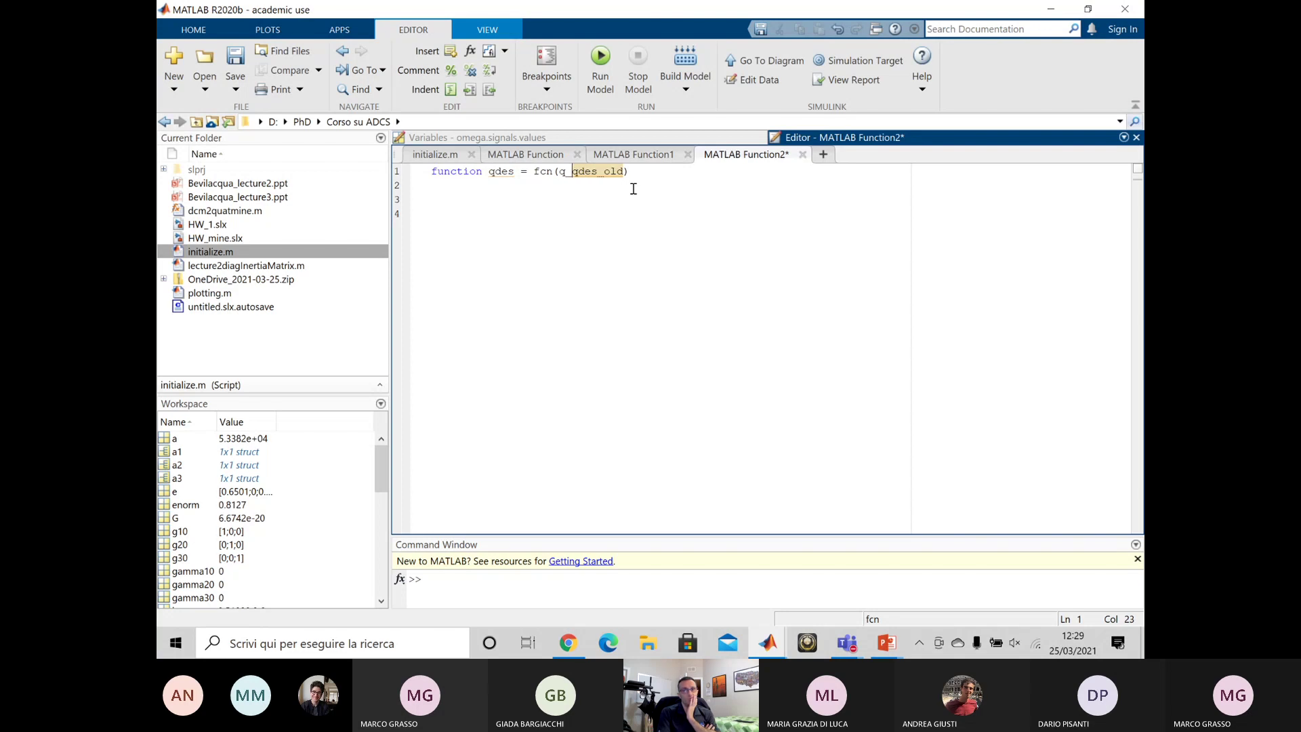
pyautogui.write('old,q')
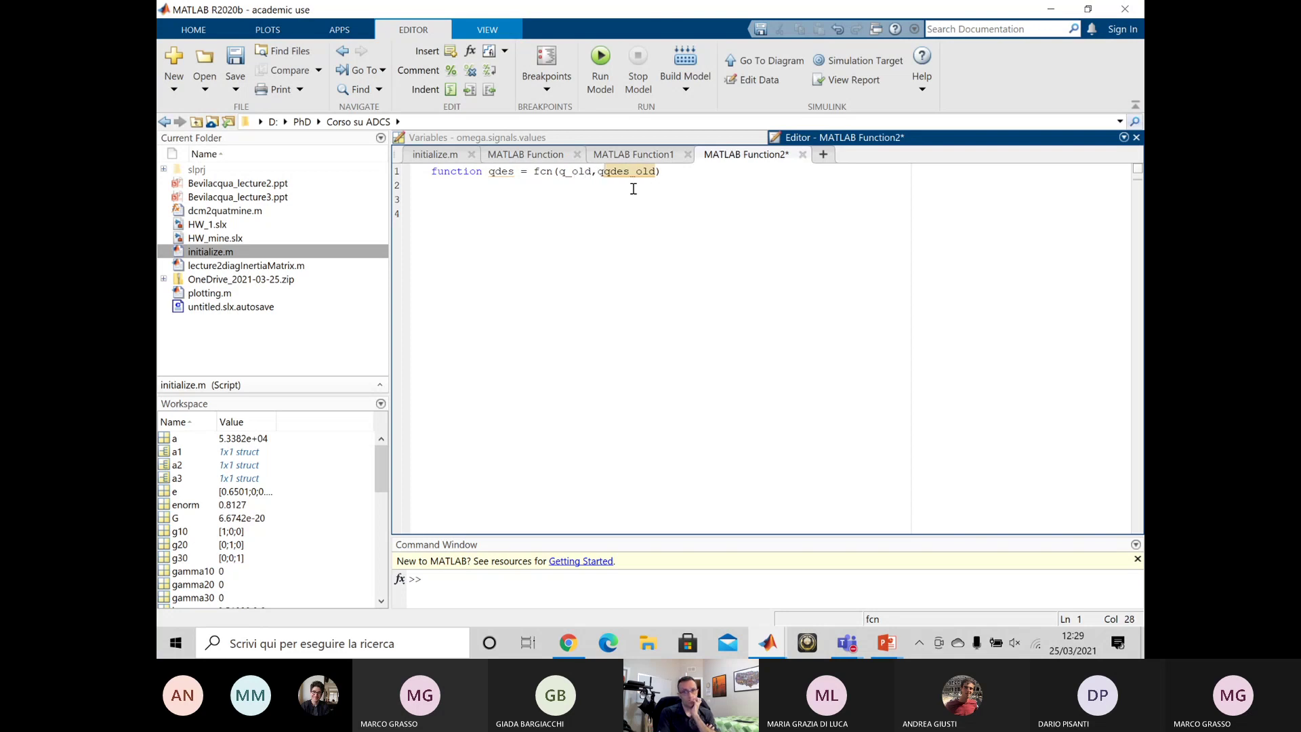
pyautogui.press('Delete')
pyautogui.press('Delete')
pyautogui.press('Delete')
pyautogui.press('Delete')
pyautogui.press('Delete')
pyautogui.press('Delete')
pyautogui.press('Delete')
pyautogui.press('Delete')
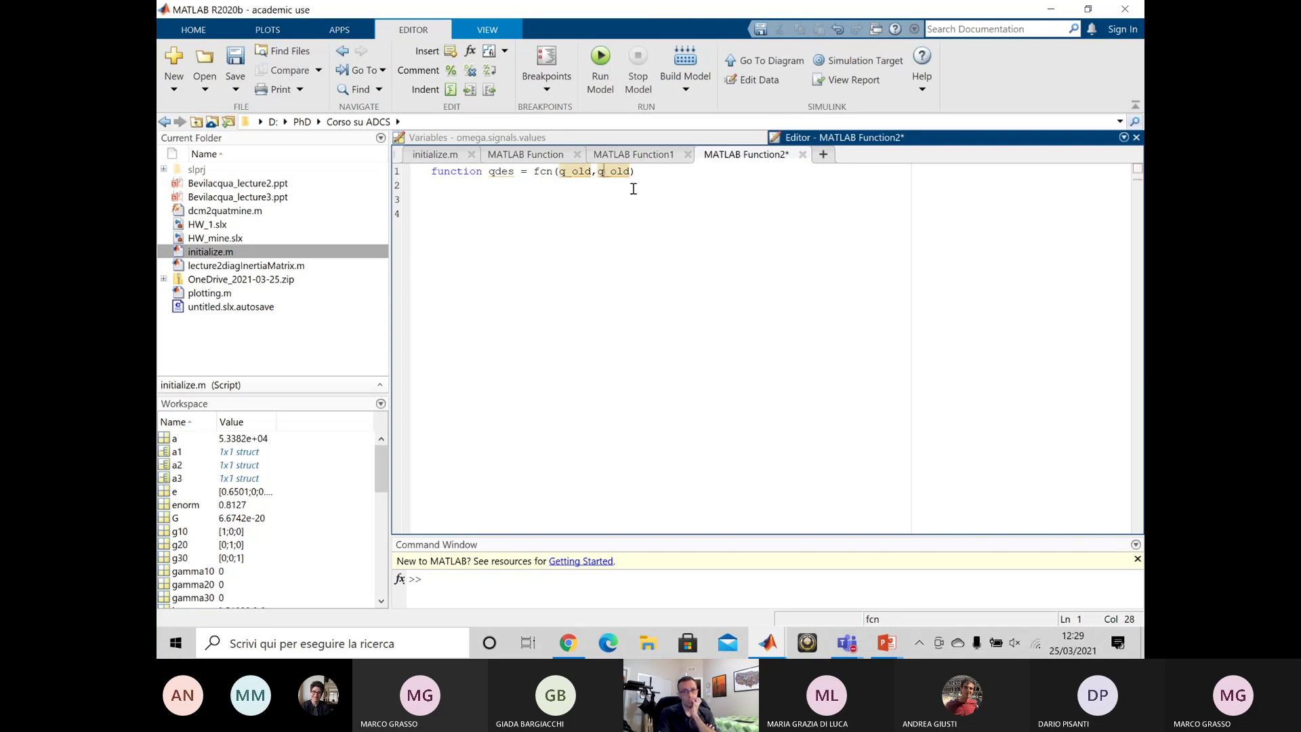
pyautogui.click(574, 199)
# - Write qdes=[q(4);q(1);q(2);q(3)]; on line 3 of the function body
pyautogui.write('qd')
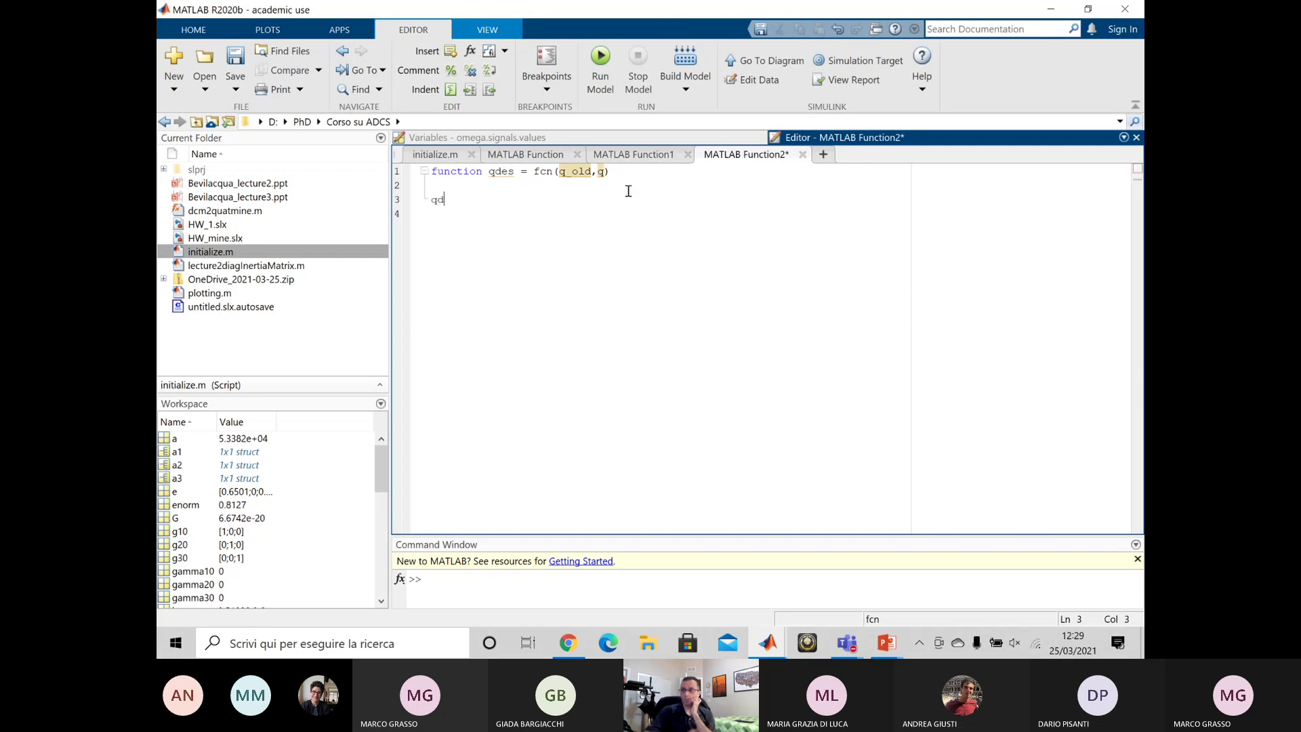
pyautogui.write('es =')
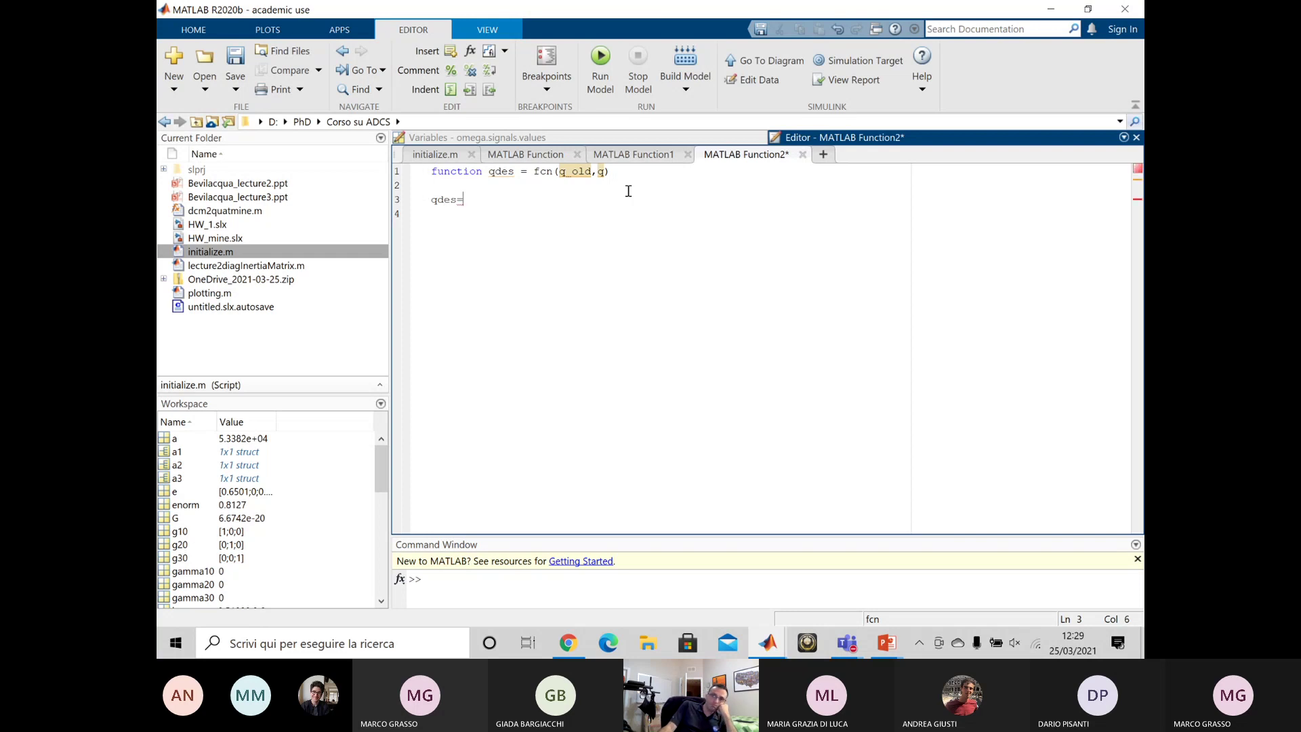
pyautogui.click(474, 185)
pyautogui.press('Return')
pyautogui.press('Return')
pyautogui.write('1')
pyautogui.press('BackSpace')
pyautogui.press('BackSpace')
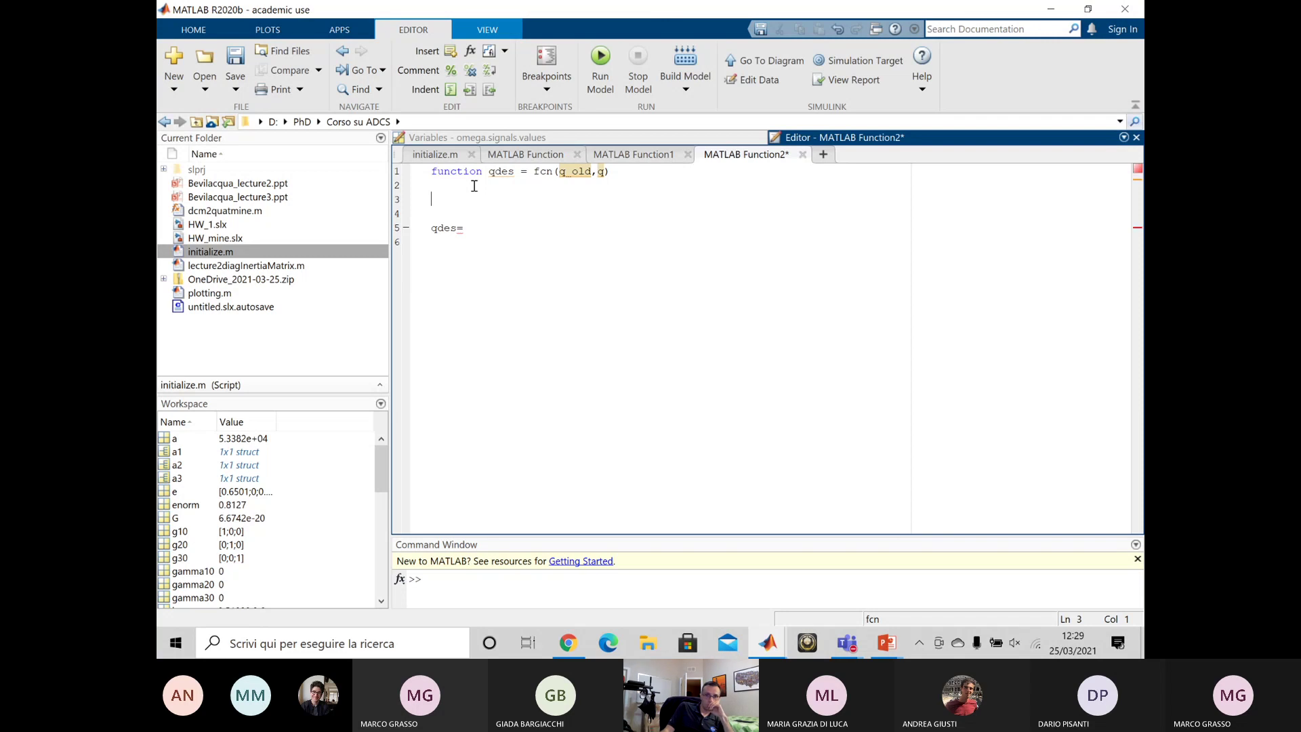
pyautogui.press('BackSpace')
pyautogui.press('BackSpace')
pyautogui.click(481, 202)
pyautogui.write('[')
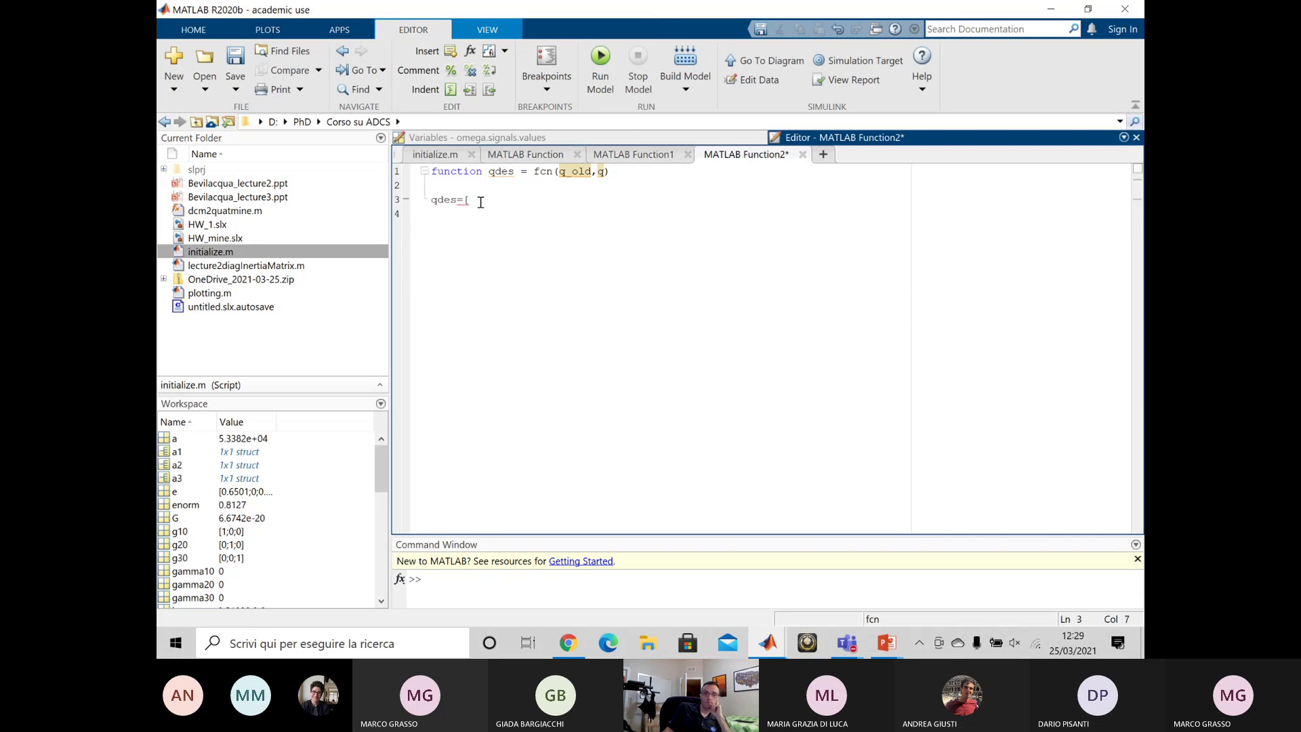
pyautogui.write('q(')
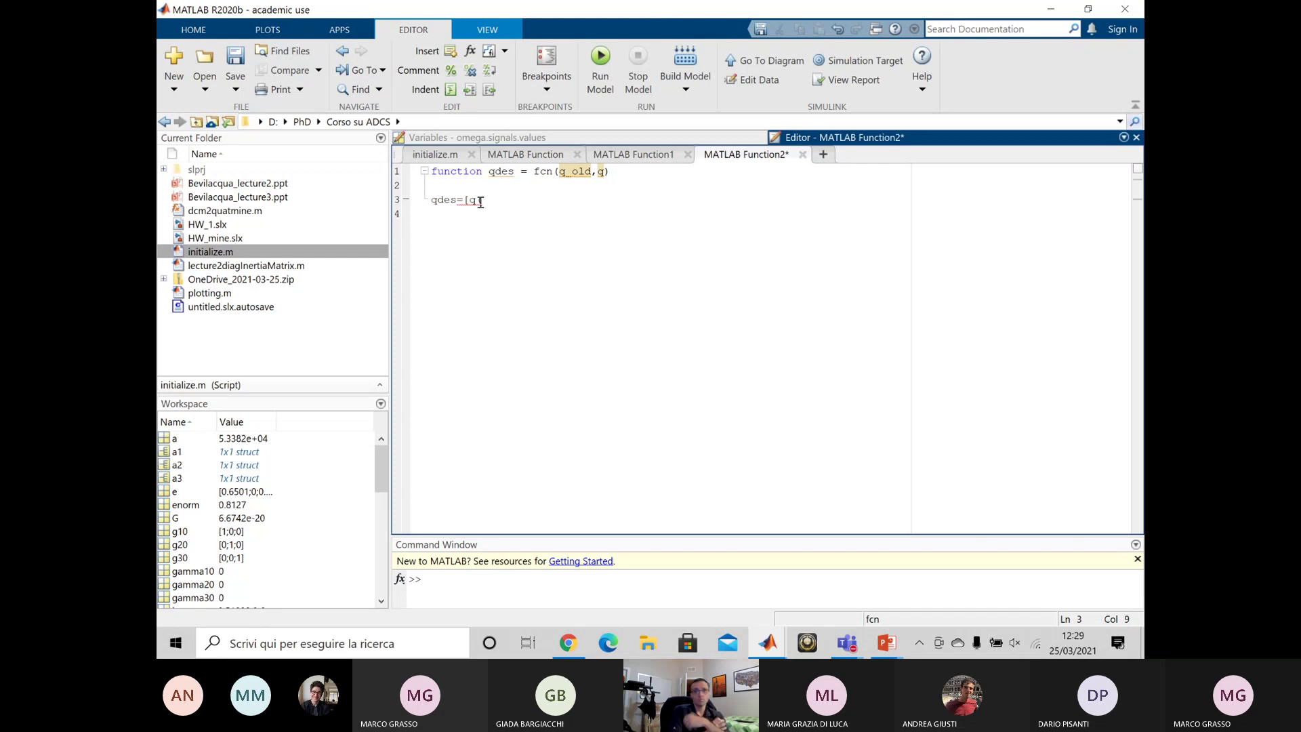
pyautogui.write('4);')
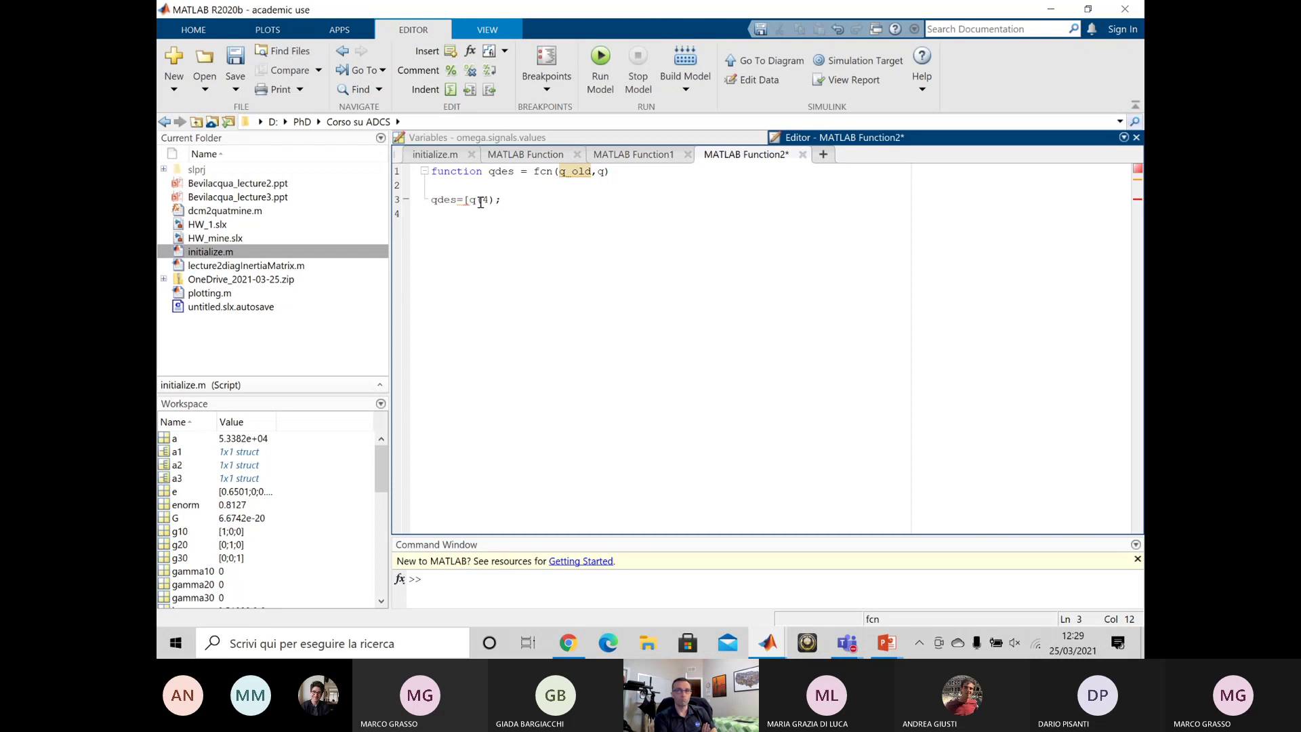
pyautogui.write('q')
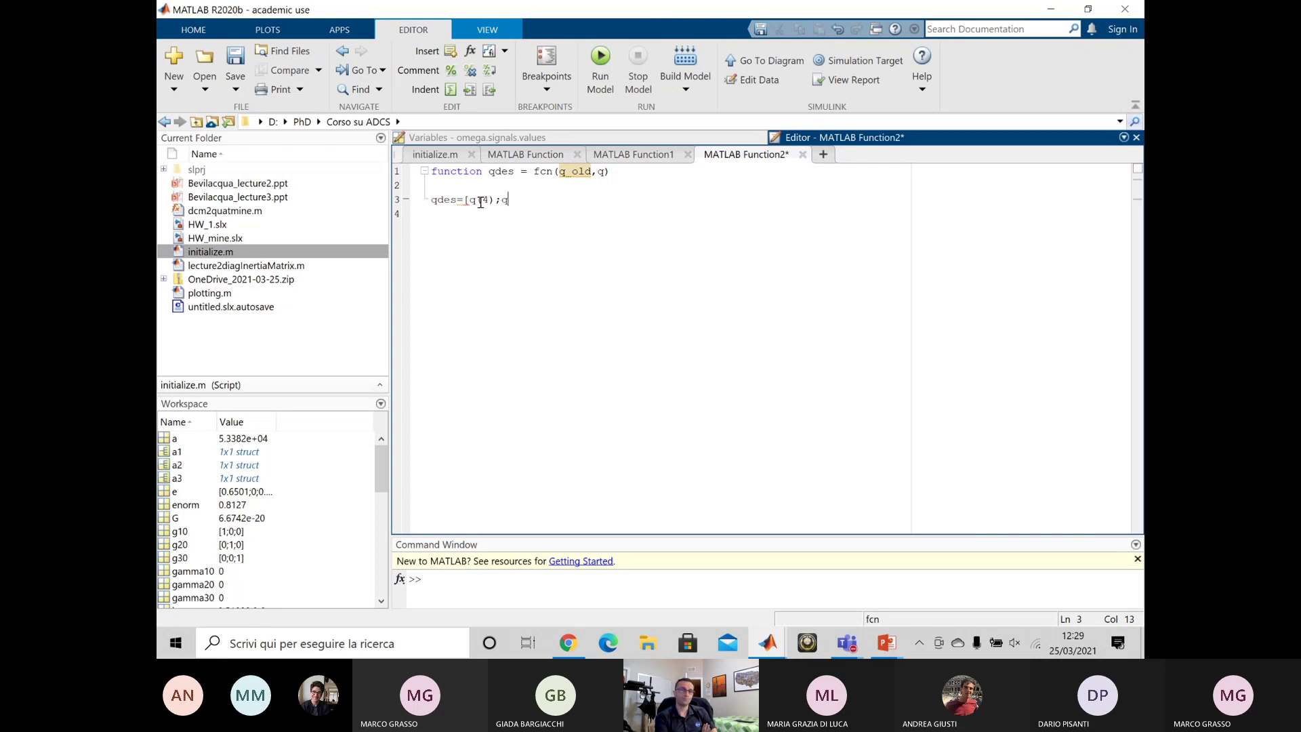
pyautogui.write('(')
pyautogui.write('1);')
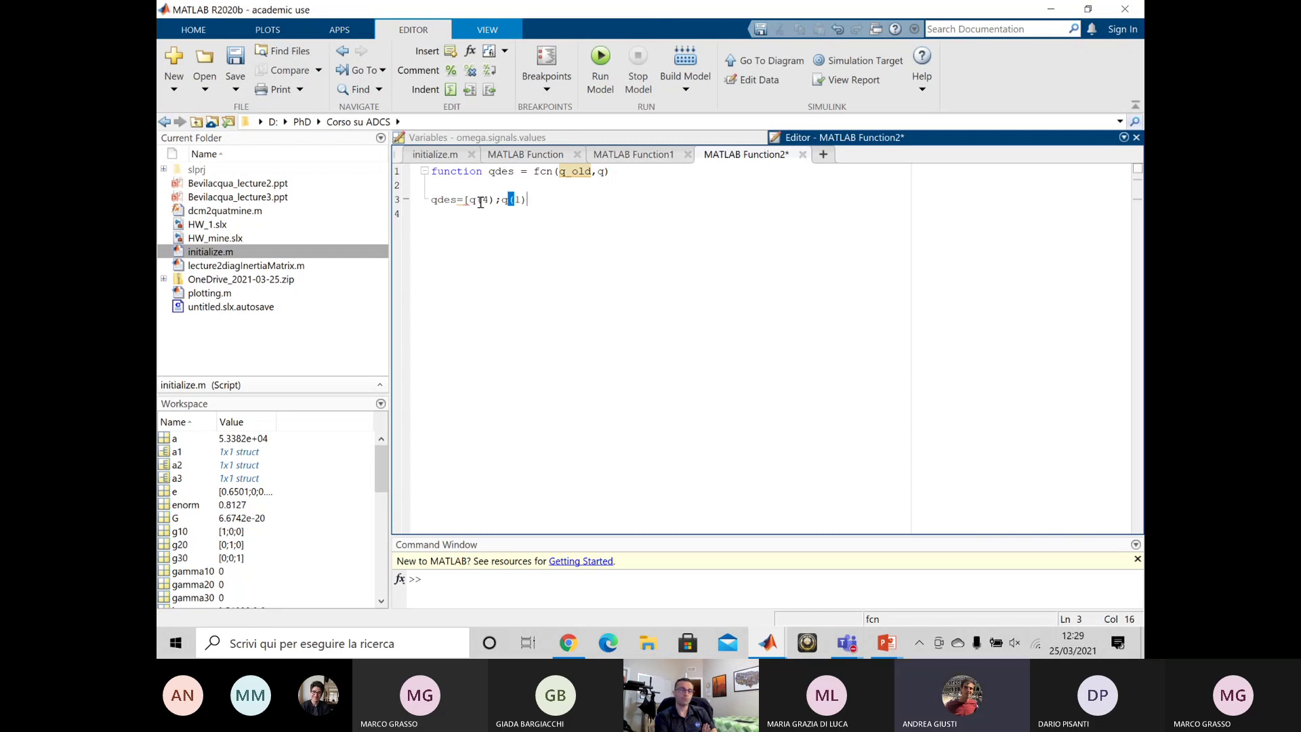
pyautogui.write('q(2);')
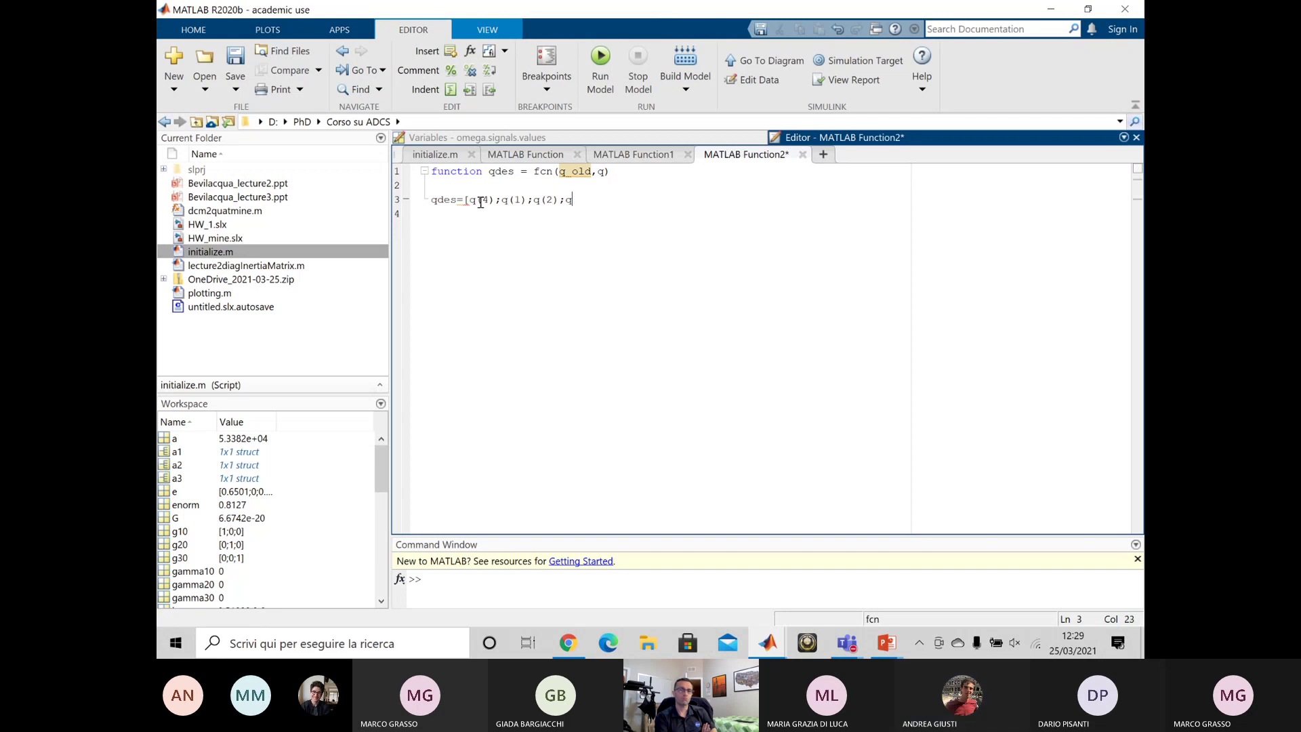
pyautogui.write('q(3)')
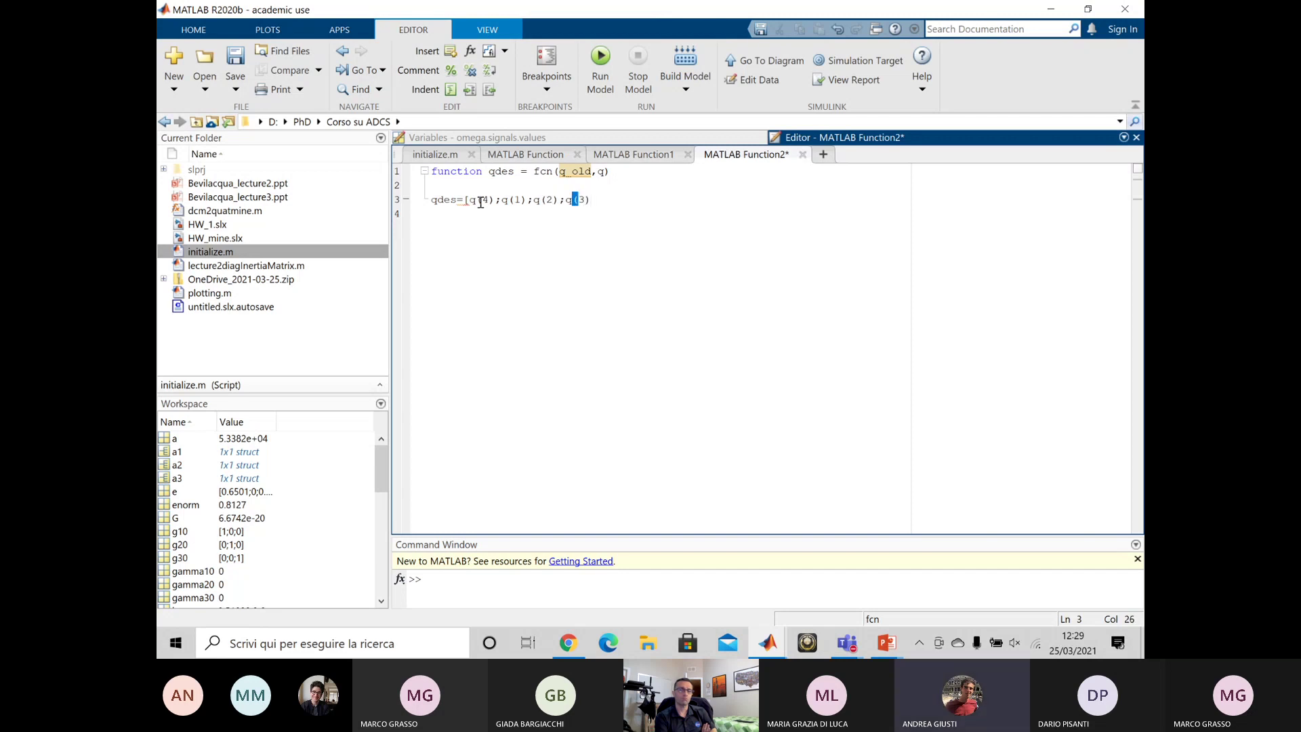
pyautogui.write('];')
pyautogui.press('Return')
pyautogui.press('Return')
# - Add an if block that sets qdes to its negative when dot(qdes,qdesold)<0
pyautogui.write('if ')
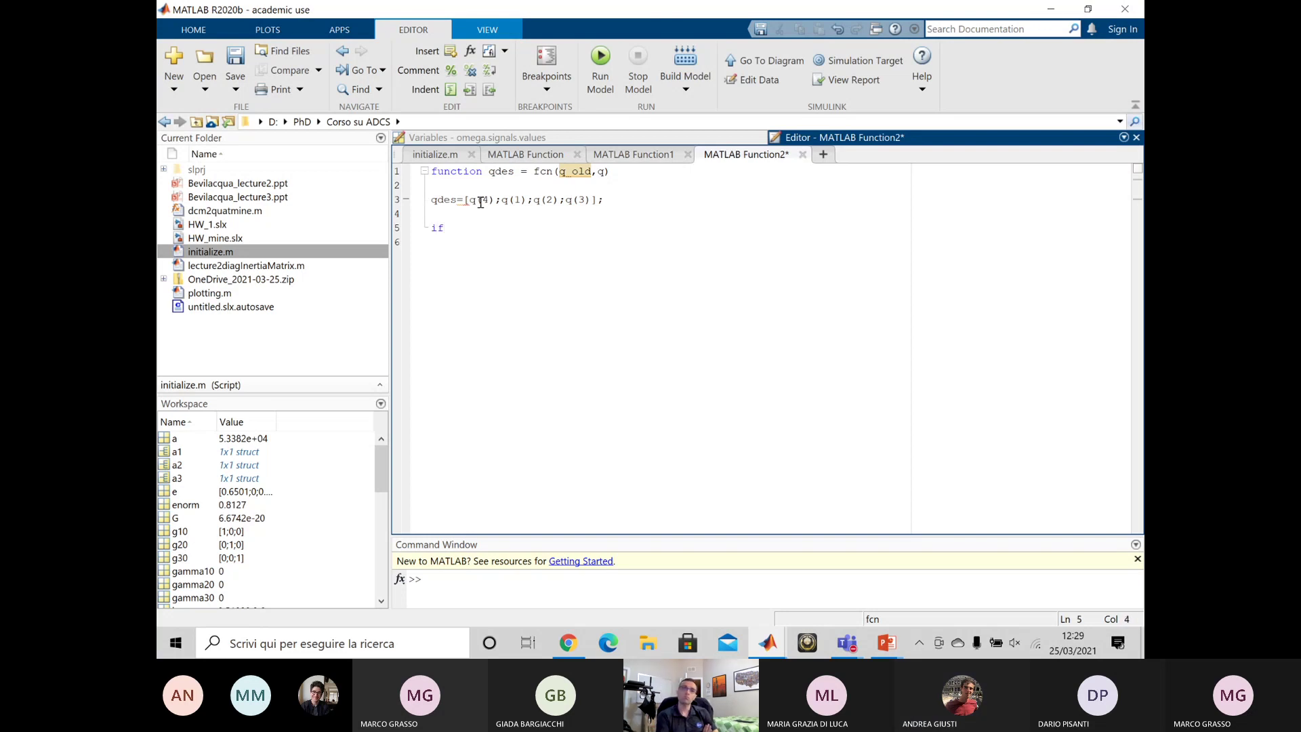
pyautogui.write('dot(qdes,qdesold')
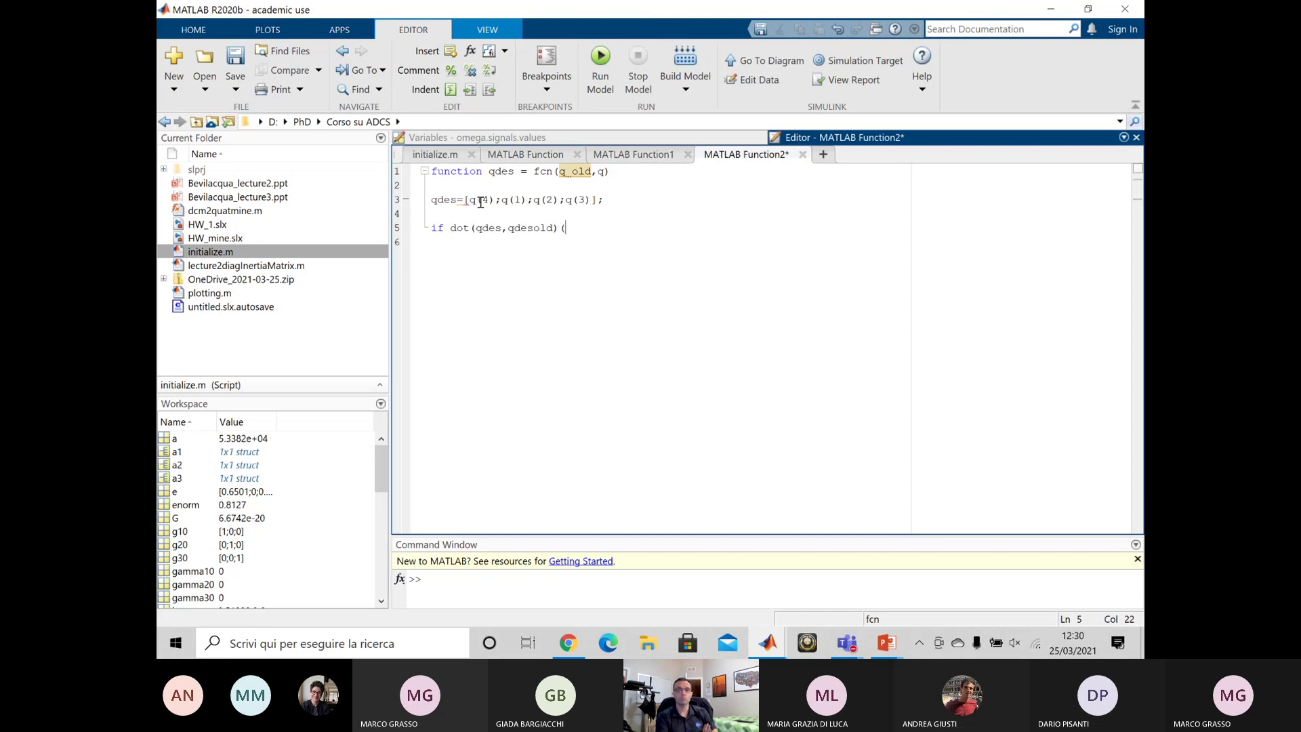
pyautogui.write(')<0     ')
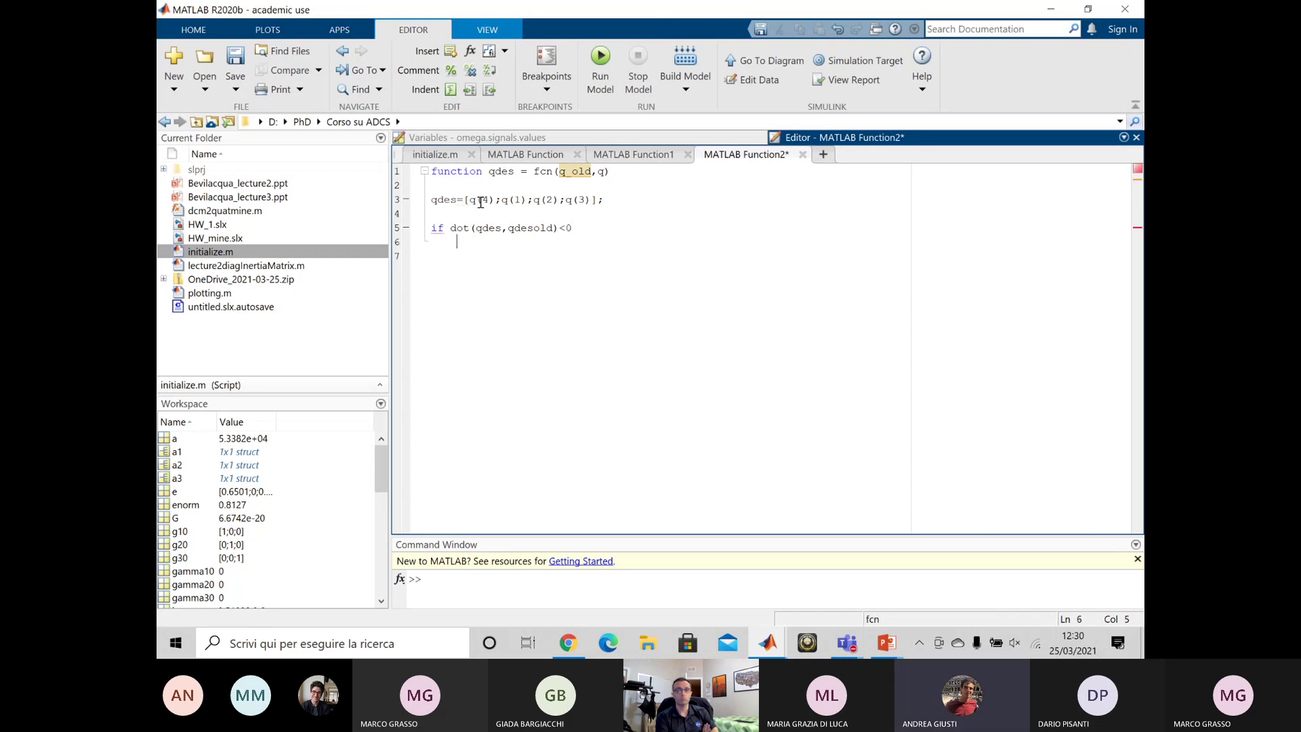
pyautogui.write('qdes= -qdes')
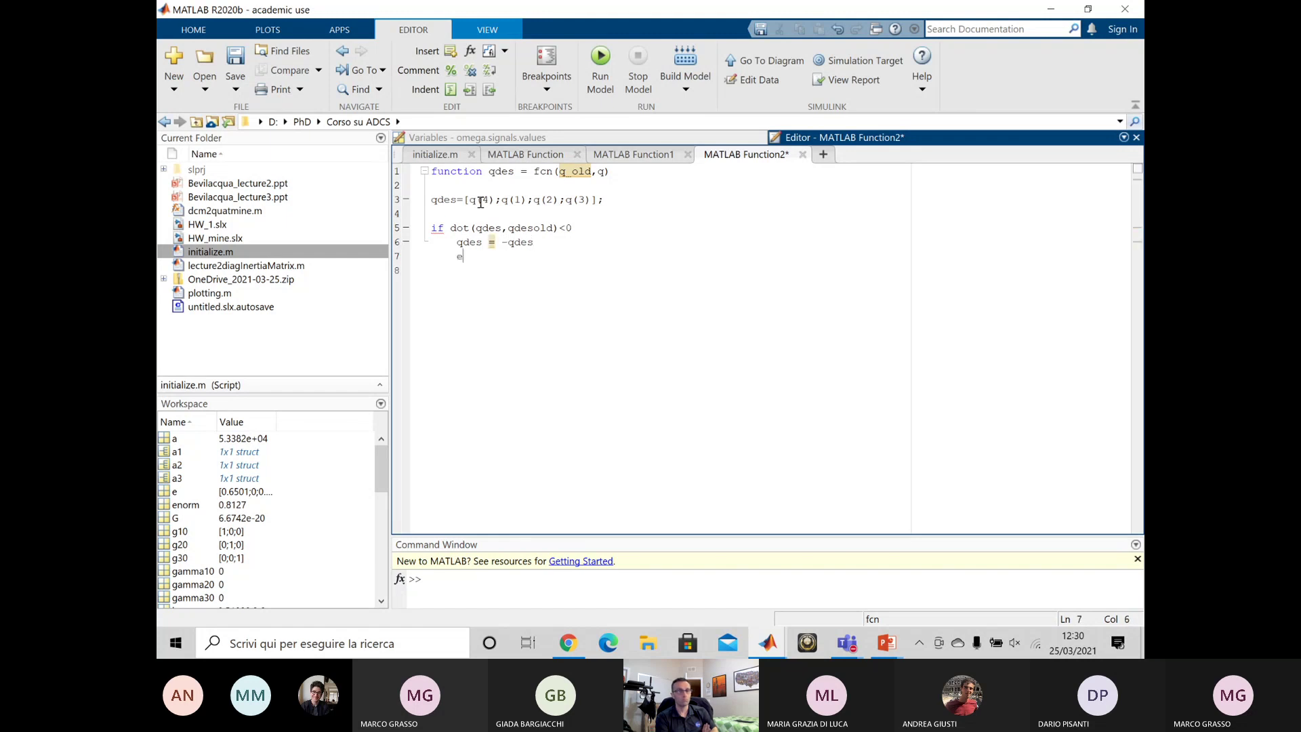
pyautogui.write('nd')
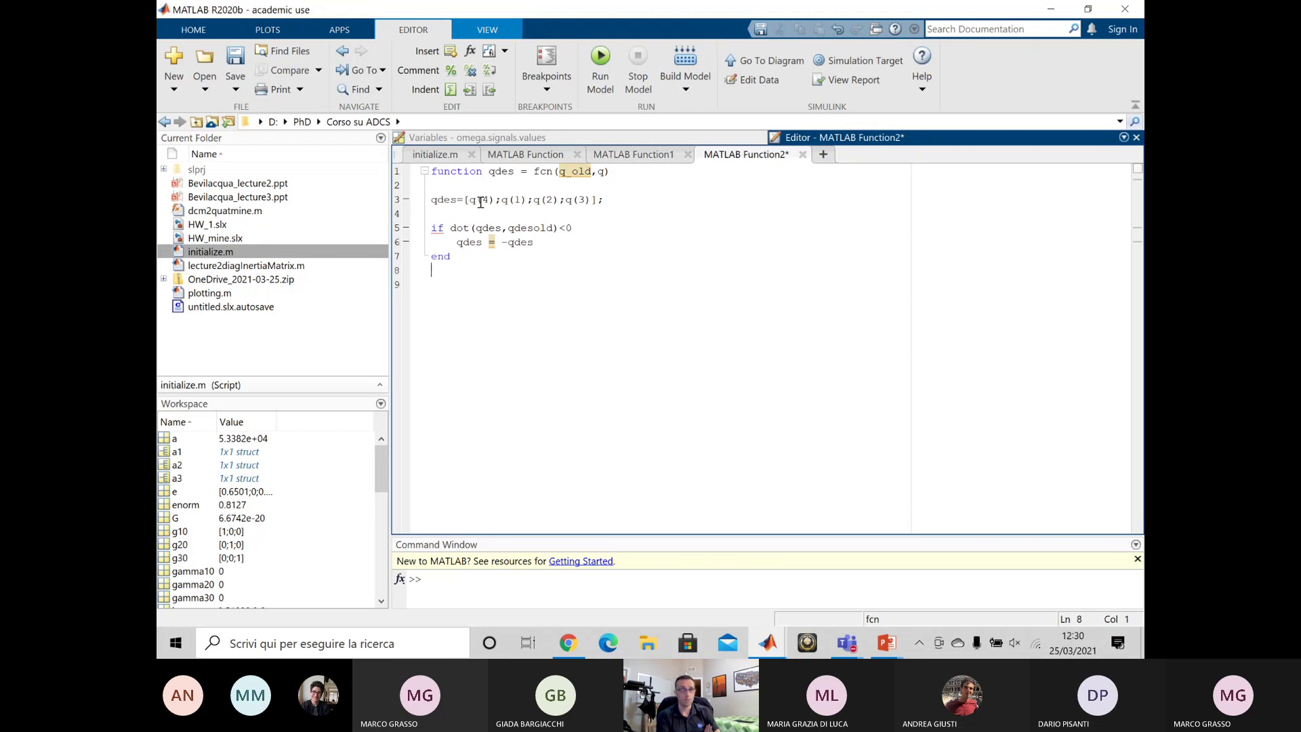
pyautogui.press('Return')
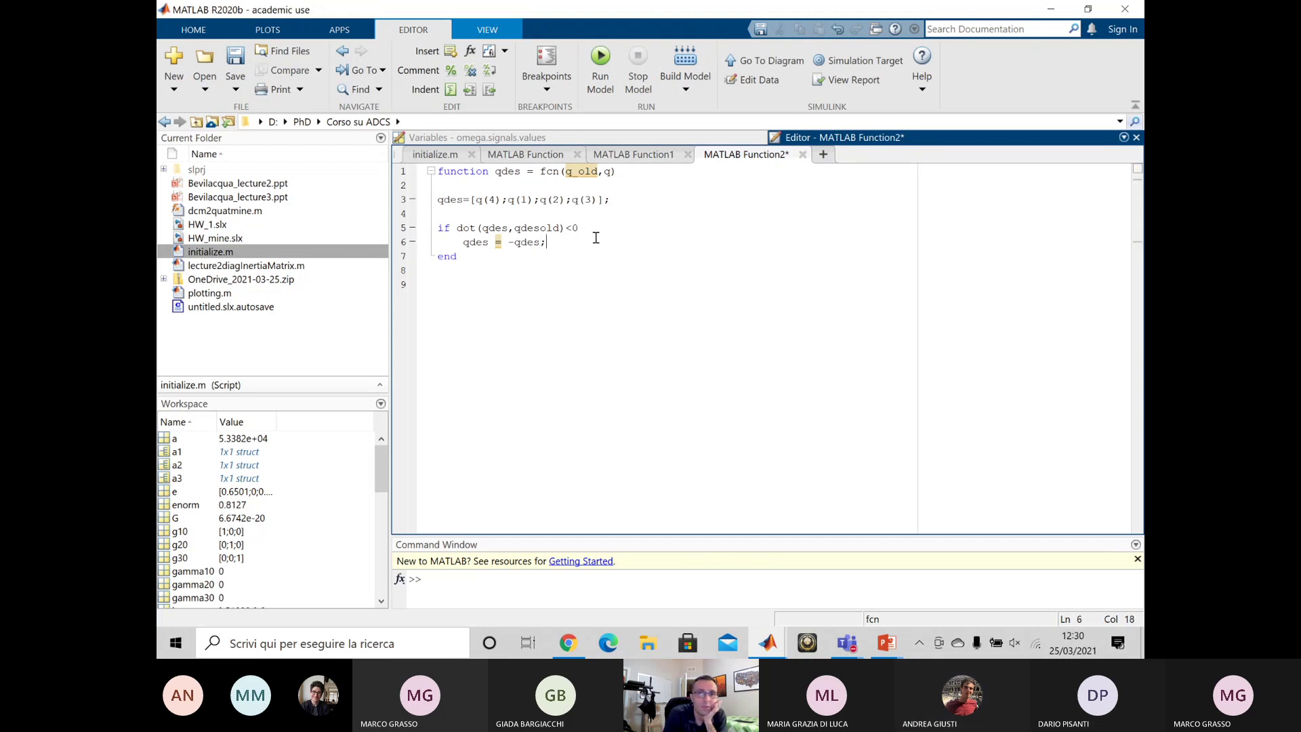
# - Switch from the code editor back to the Simulink model window
pyautogui.click(522, 303)
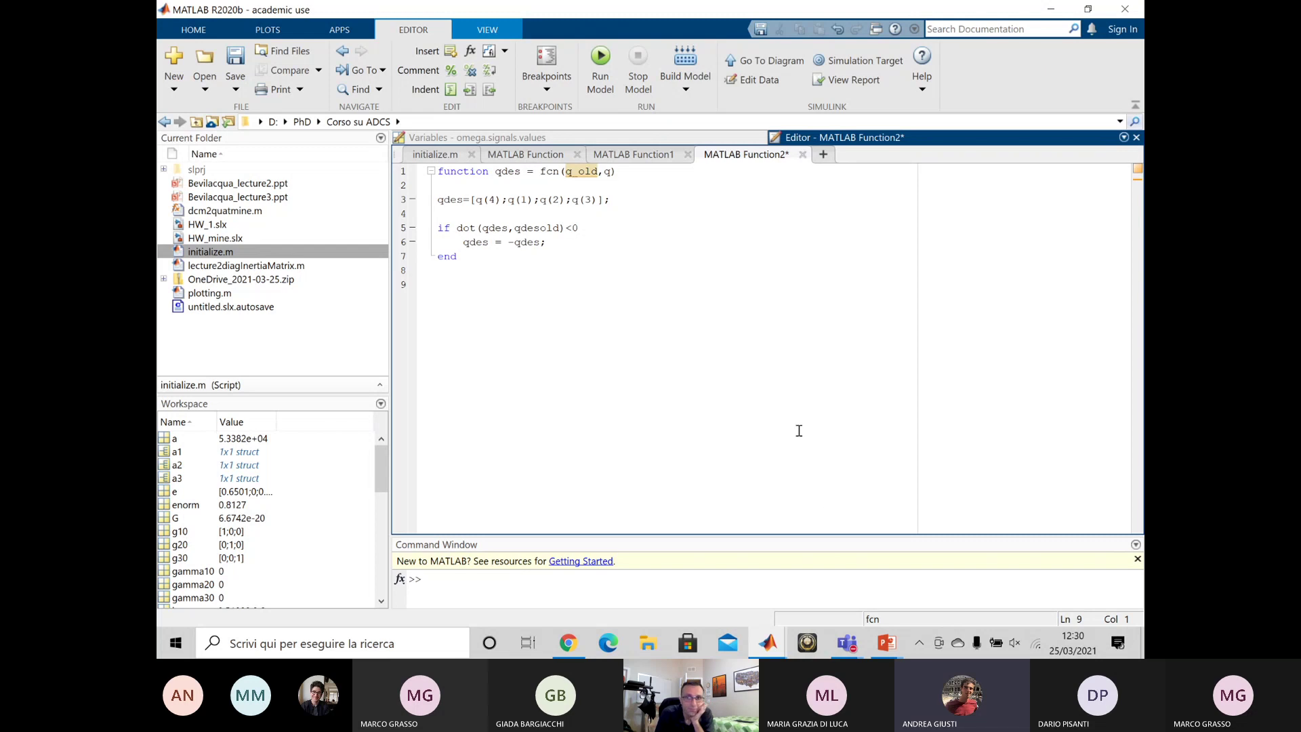
pyautogui.moveTo(767, 642)
pyautogui.click(840, 566)
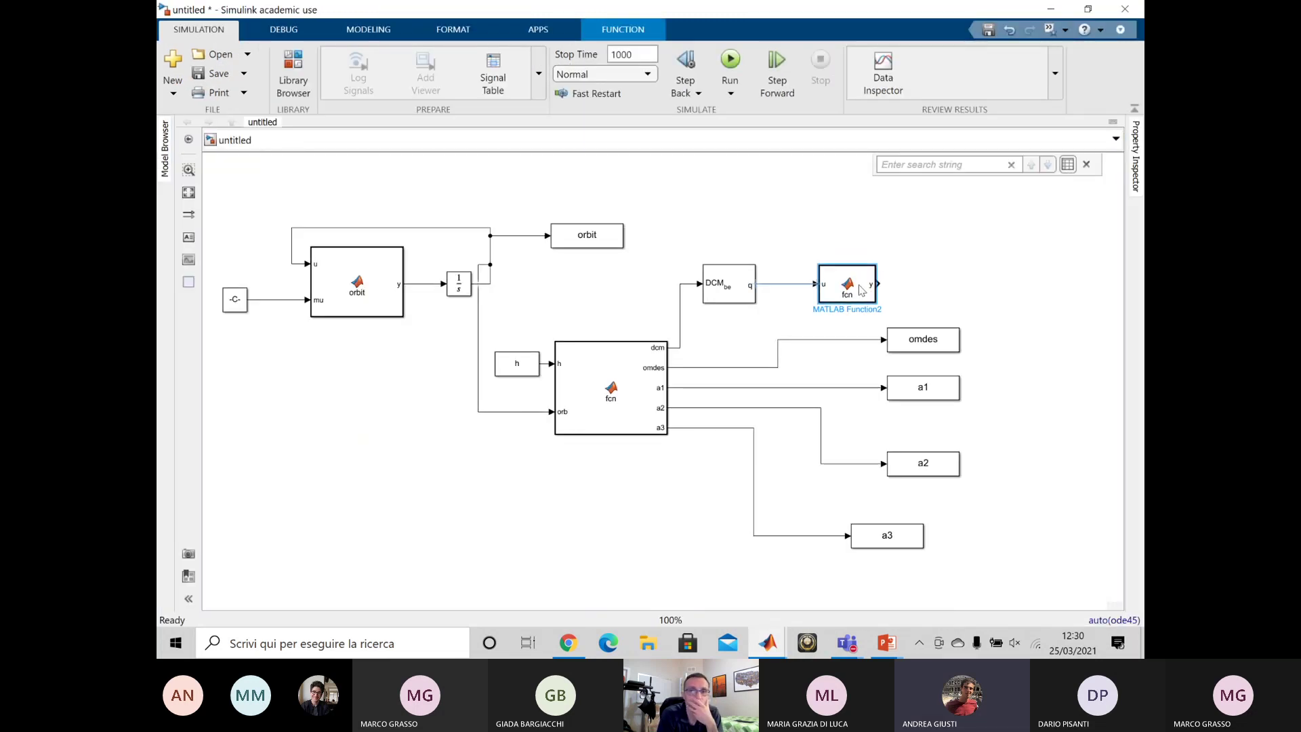
# - Update the diagram with Ctrl+D to check MATLAB Function2 for errors, then dismiss the error list
pyautogui.click(939, 299)
pyautogui.scroll(-2, 939, 298)
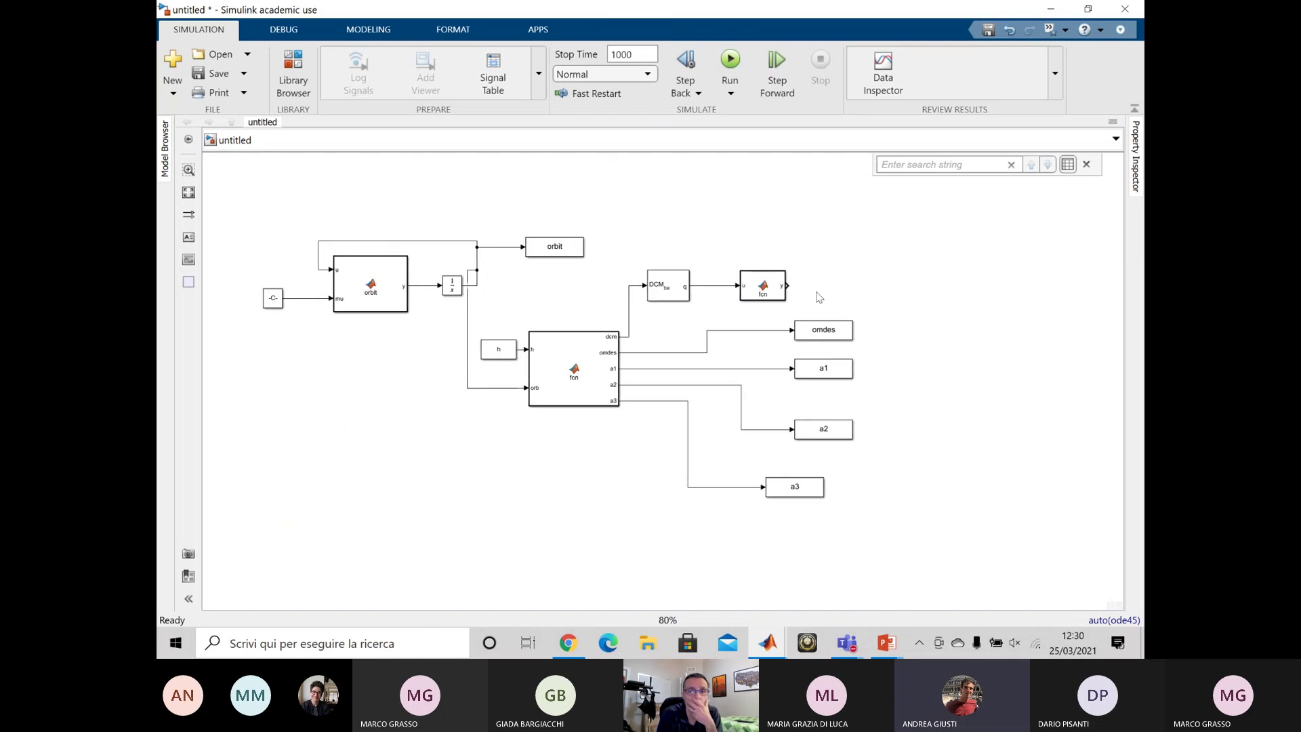
pyautogui.click(771, 293)
pyautogui.hotkey('ctrl', 'd')
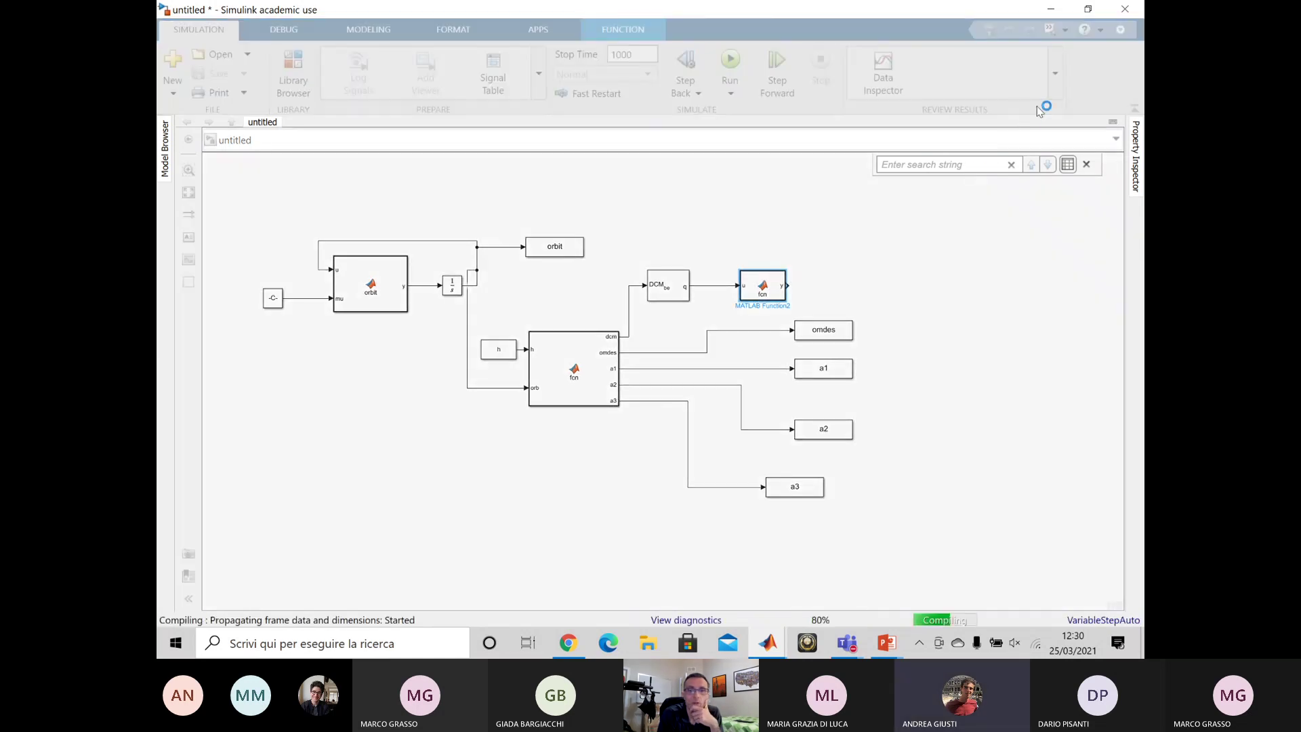
pyautogui.click(1104, 13)
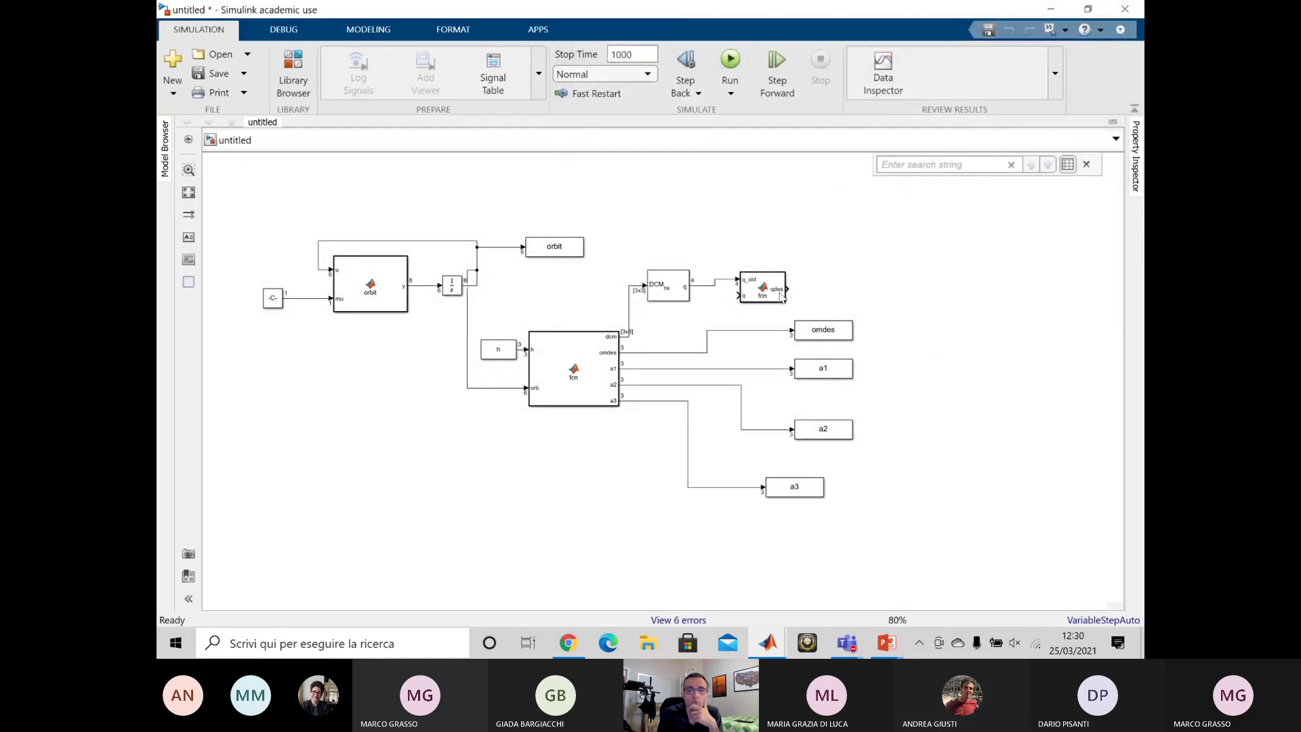
# - Align MATLAB Function2 level with the DCM-to-quaternion block's q output
pyautogui.moveTo(677, 286); pyautogui.dragTo(683, 267)
pyautogui.click(715, 275)
pyautogui.moveTo(768, 293)
pyautogui.mouseDown()
pyautogui.moveTo(772, 274)
pyautogui.moveTo(782, 281)
pyautogui.mouseUp()
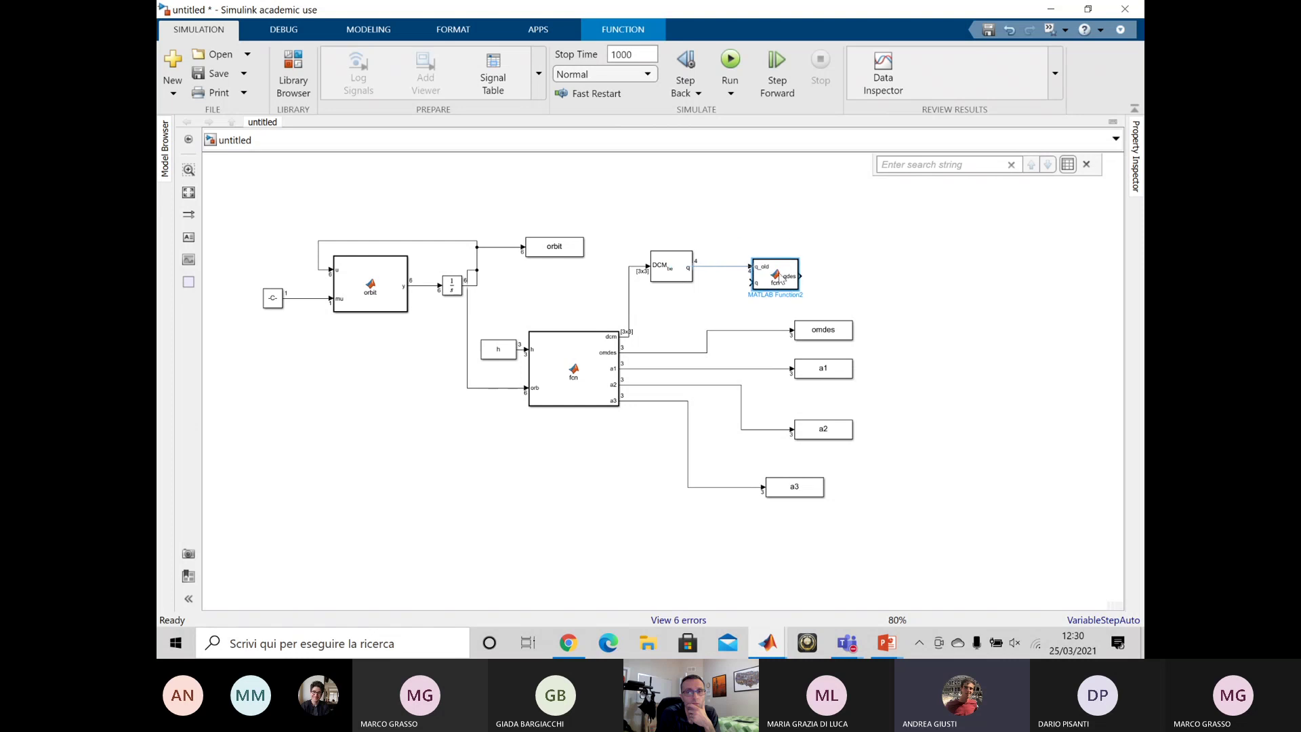
pyautogui.click(851, 283)
# - Add a Memory block, then delete it along with the dangling qdes wire
pyautogui.doubleClick(938, 285)
pyautogui.write('memo')
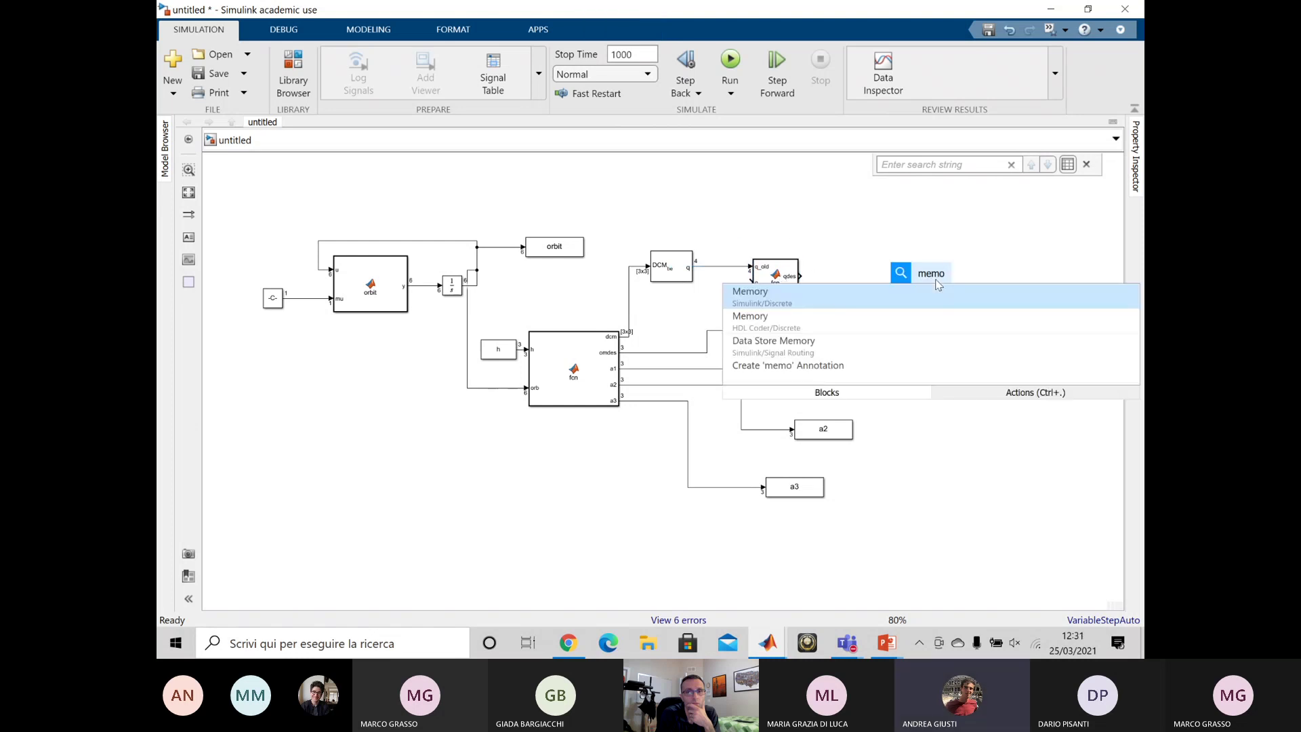
pyautogui.press('Return')
pyautogui.moveTo(930, 279); pyautogui.dragTo(782, 212)
pyautogui.moveTo(763, 310); pyautogui.dragTo(834, 288)
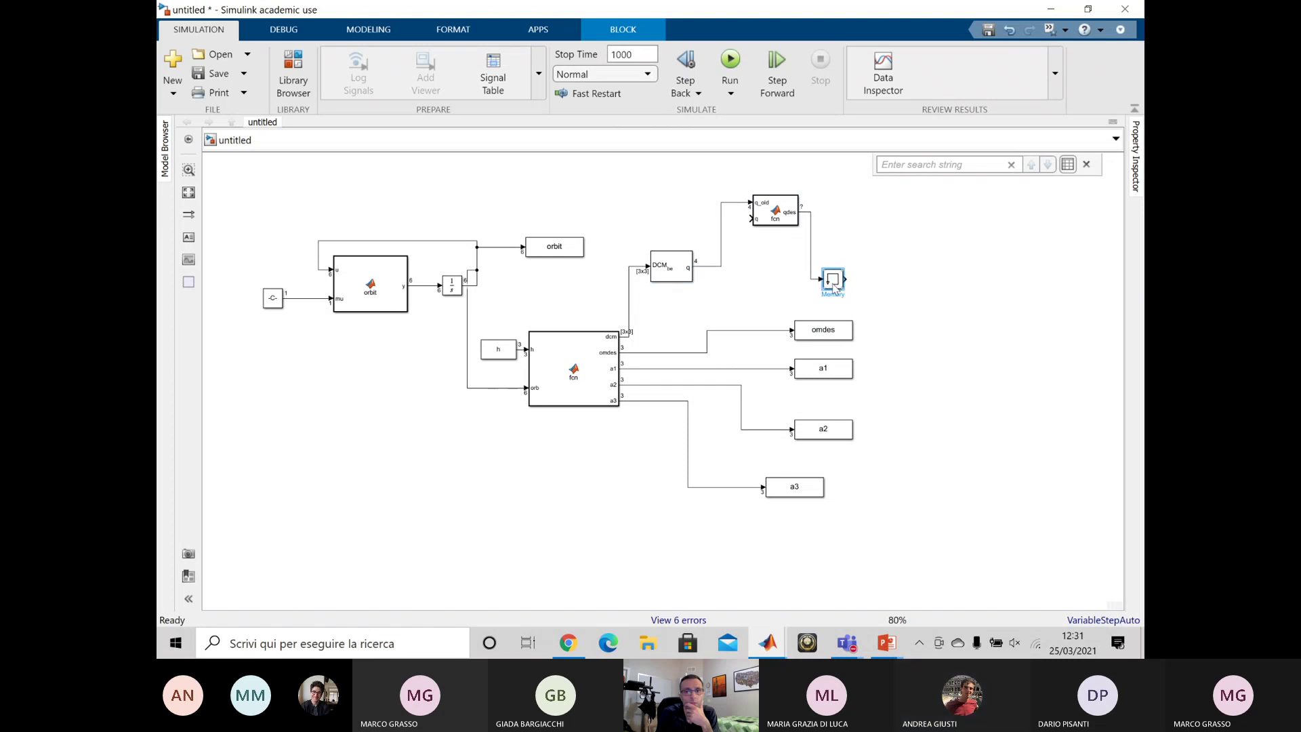
pyautogui.press('Delete')
pyautogui.click(809, 265)
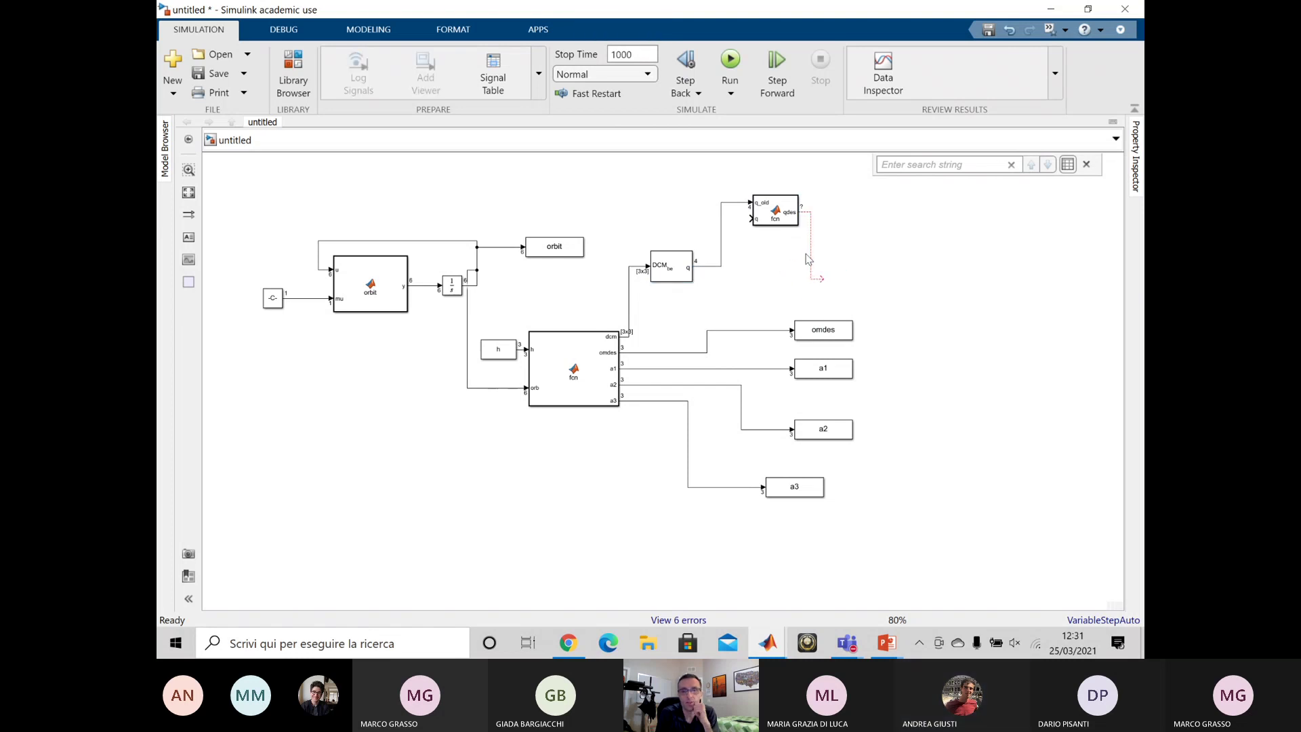
pyautogui.click(811, 261)
pyautogui.press('Delete')
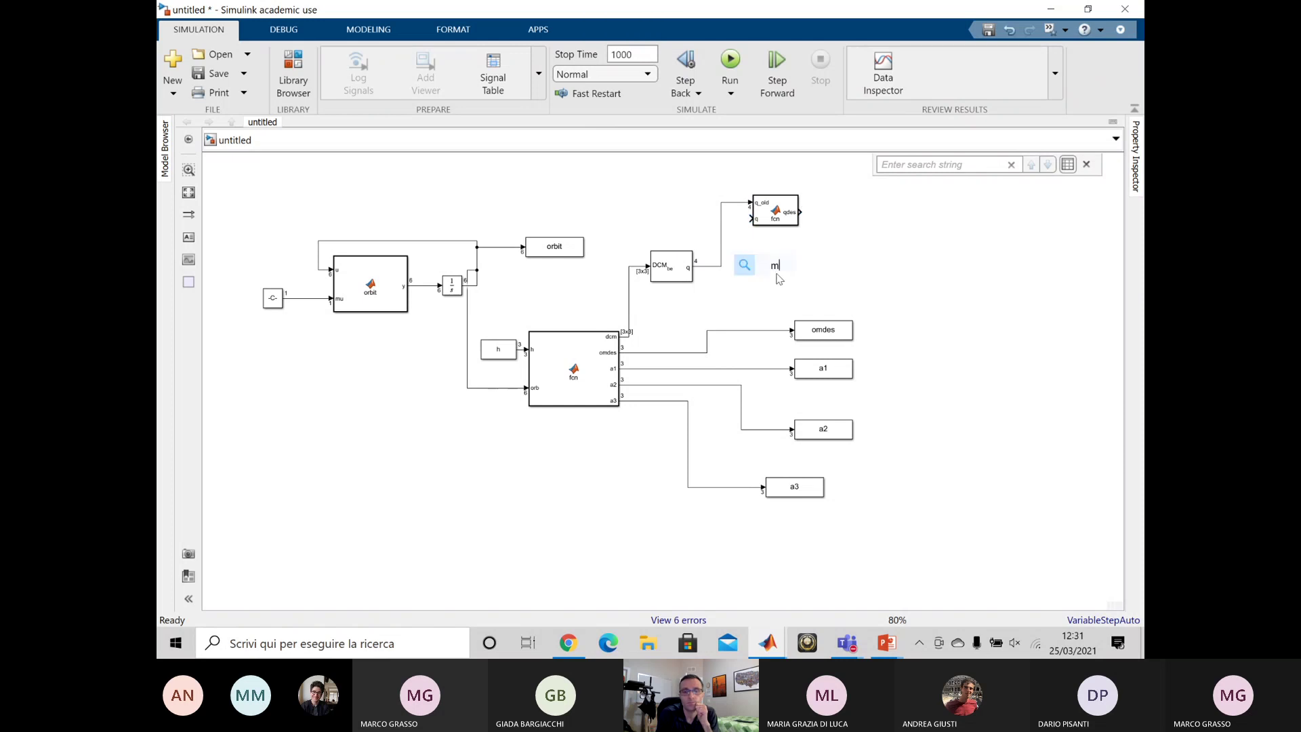
# - Insert a fresh Memory block below fcn and orient it with Rotate & Flip
pyautogui.doubleClick(778, 276)
pyautogui.write('memo')
pyautogui.click(779, 280)
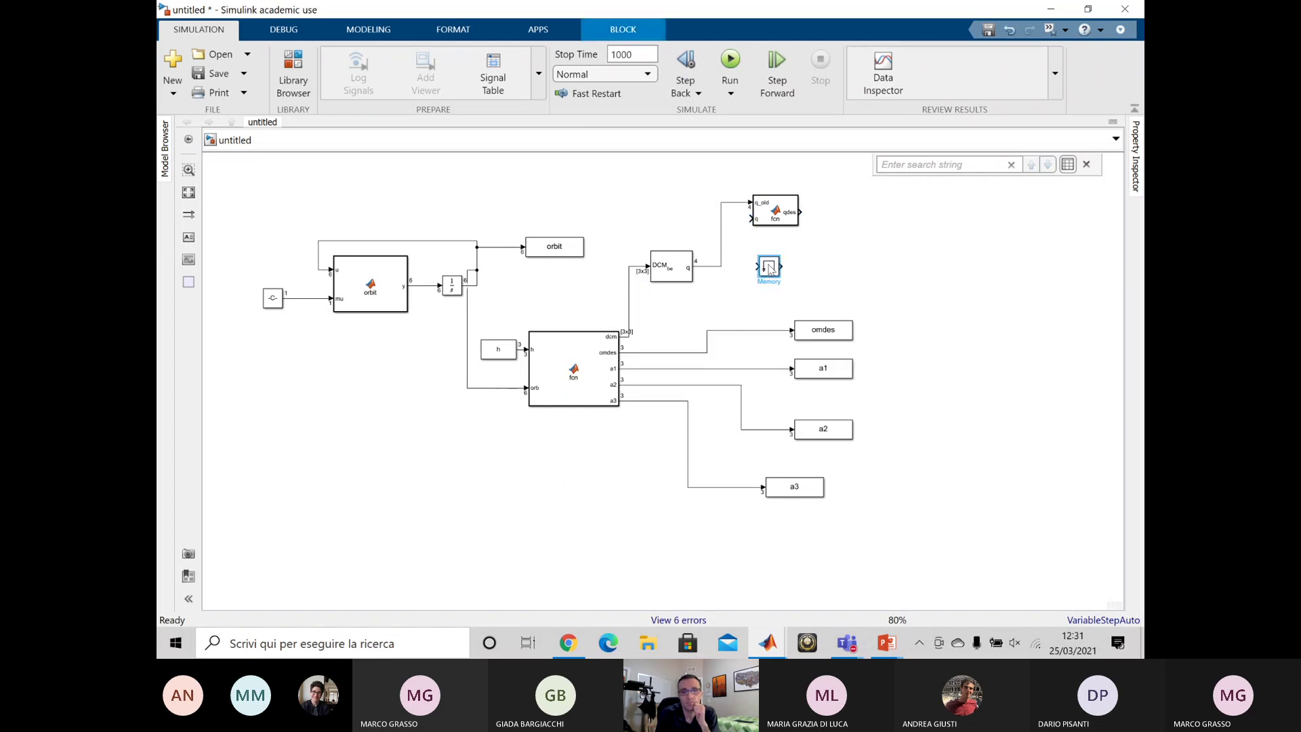
pyautogui.rightClick(768, 266)
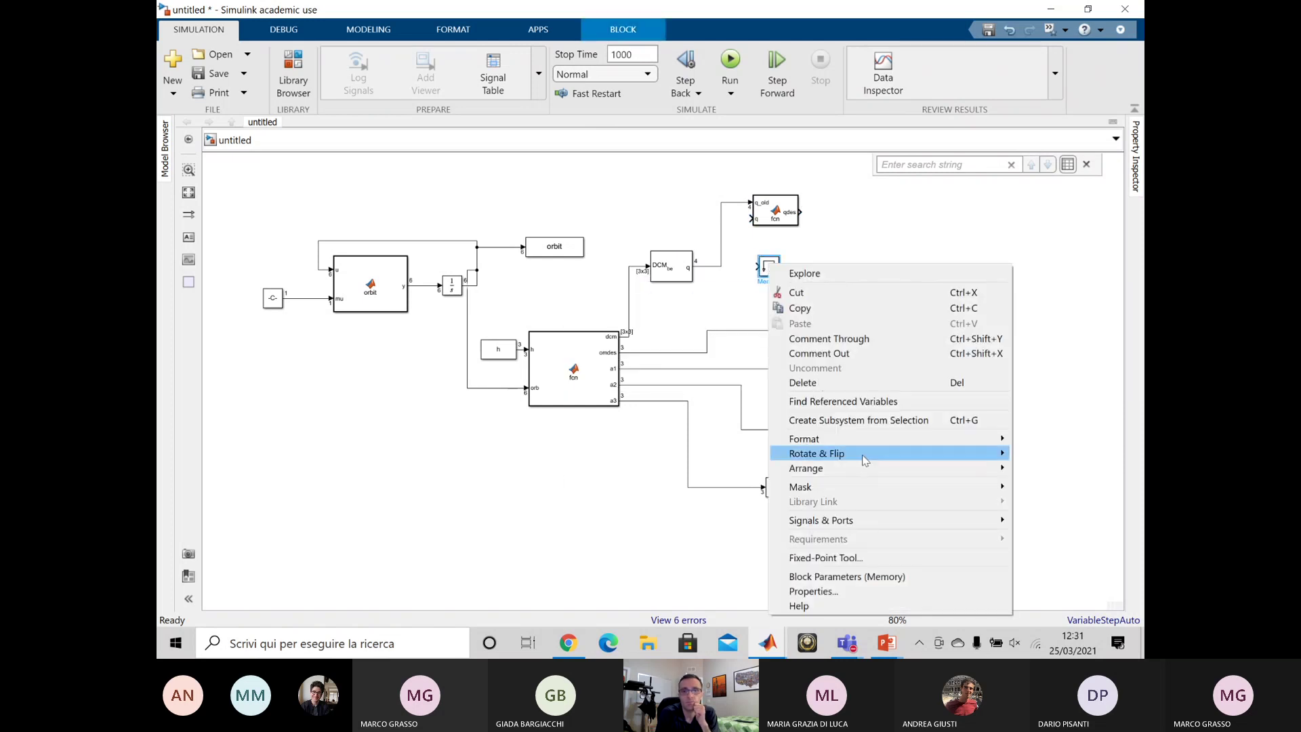
pyautogui.moveTo(975, 460)
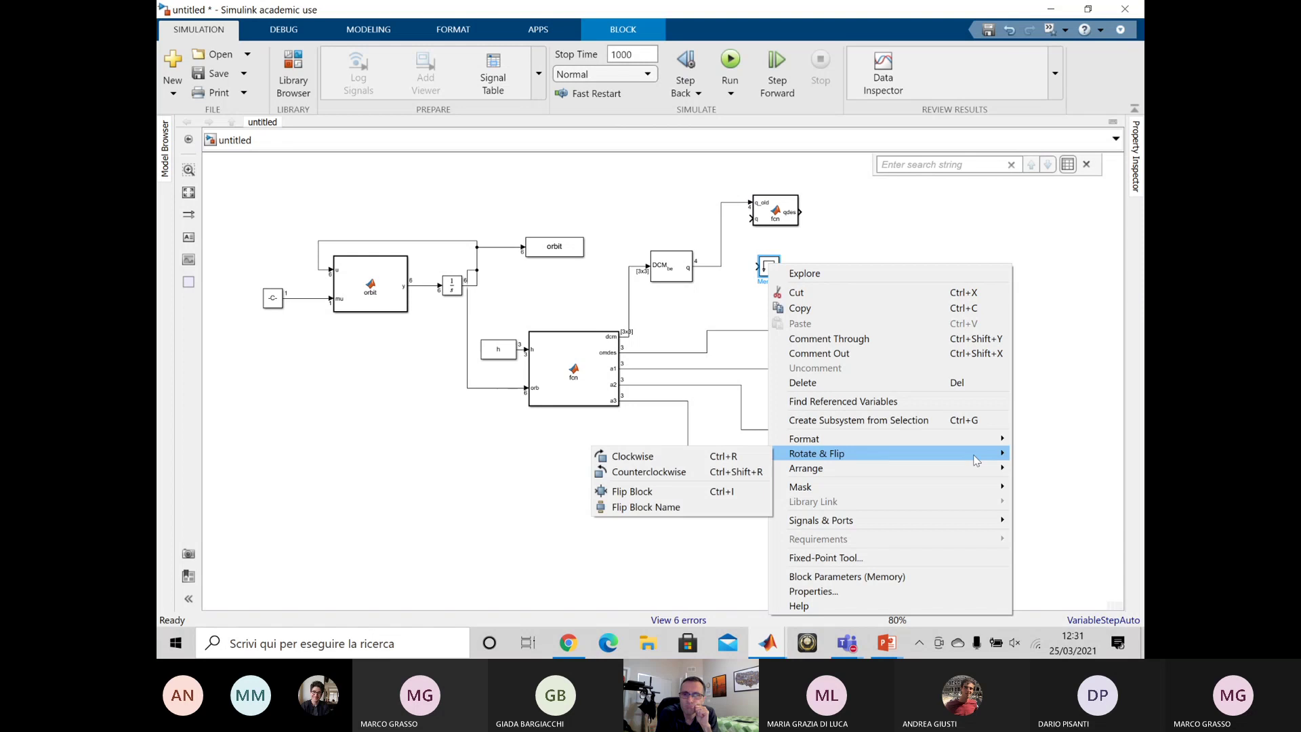
pyautogui.click(668, 477)
pyautogui.rightClick(773, 270)
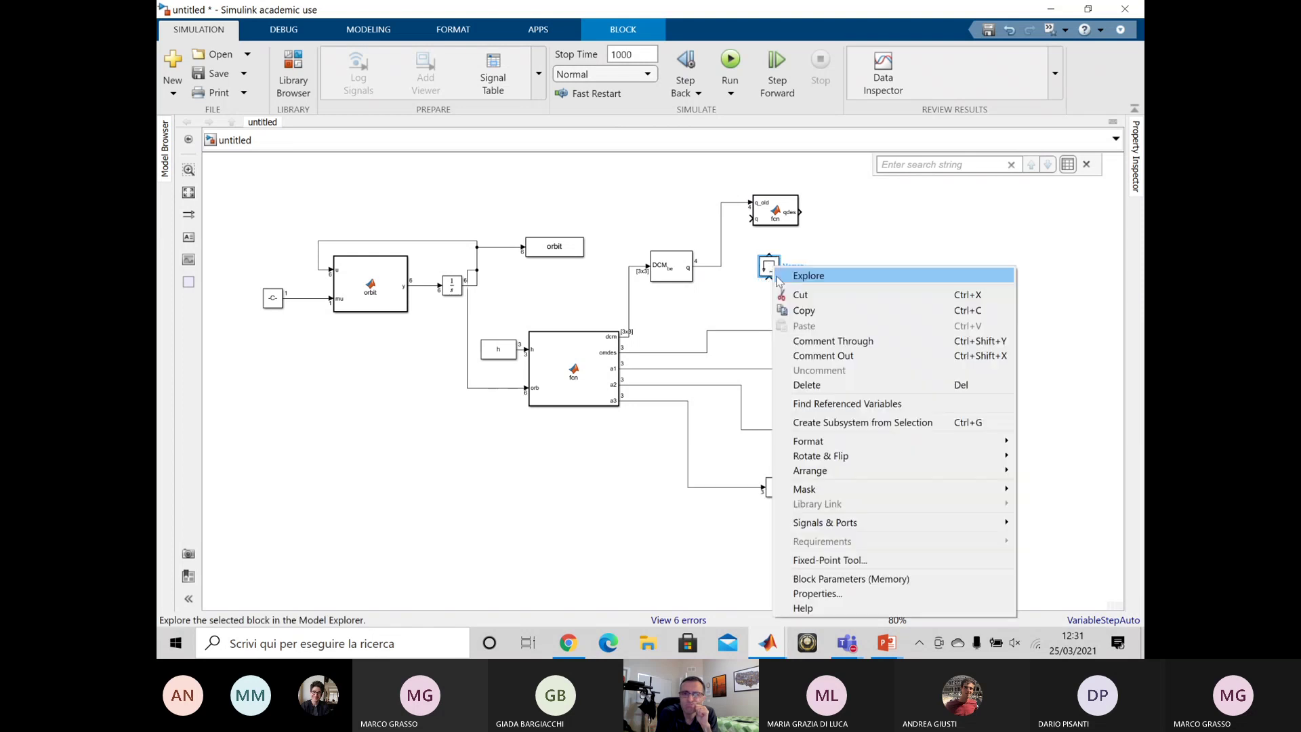
pyautogui.moveTo(838, 459)
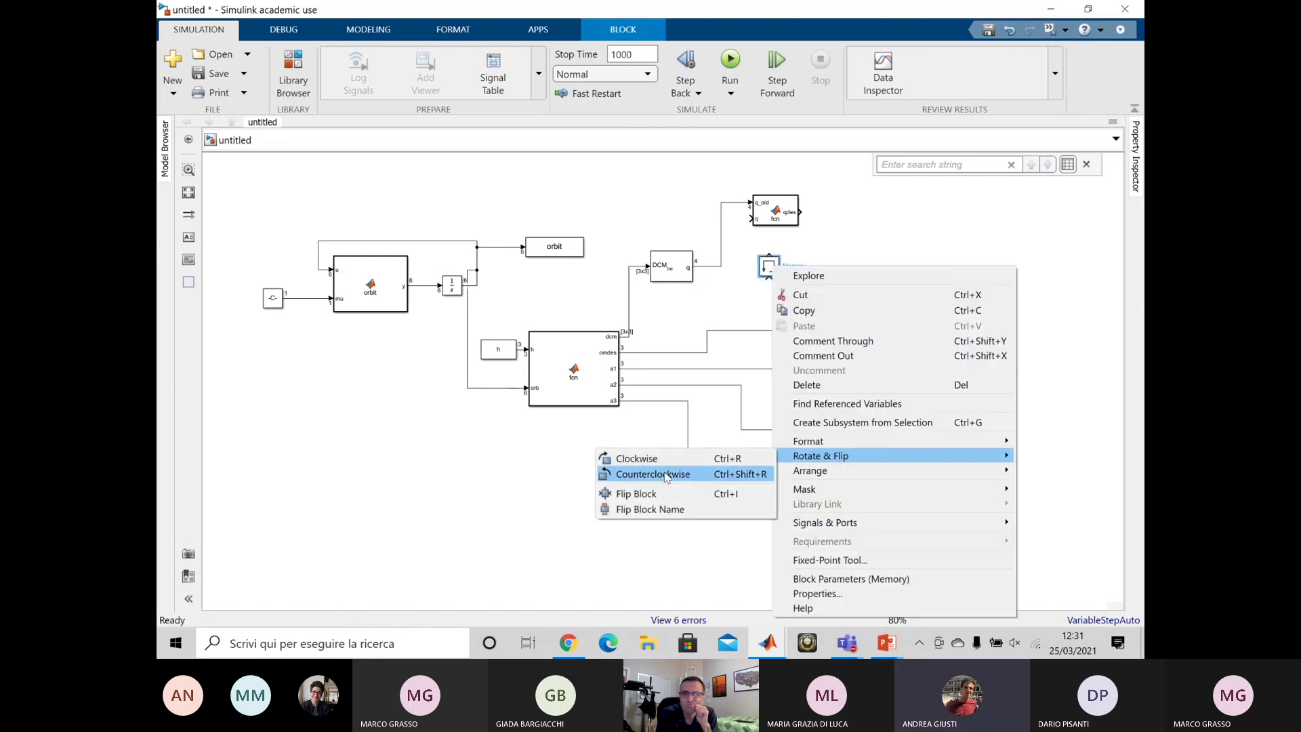
pyautogui.click(671, 475)
# - Wire fcn's qdes output into the Memory block and tidy its placement
pyautogui.moveTo(770, 274); pyautogui.dragTo(790, 274)
pyautogui.moveTo(802, 217)
pyautogui.mouseDown()
pyautogui.moveTo(800, 274)
pyautogui.moveTo(760, 272)
pyautogui.moveTo(744, 222)
pyautogui.moveTo(780, 224)
pyautogui.mouseUp()
pyautogui.moveTo(770, 268); pyautogui.dragTo(782, 267)
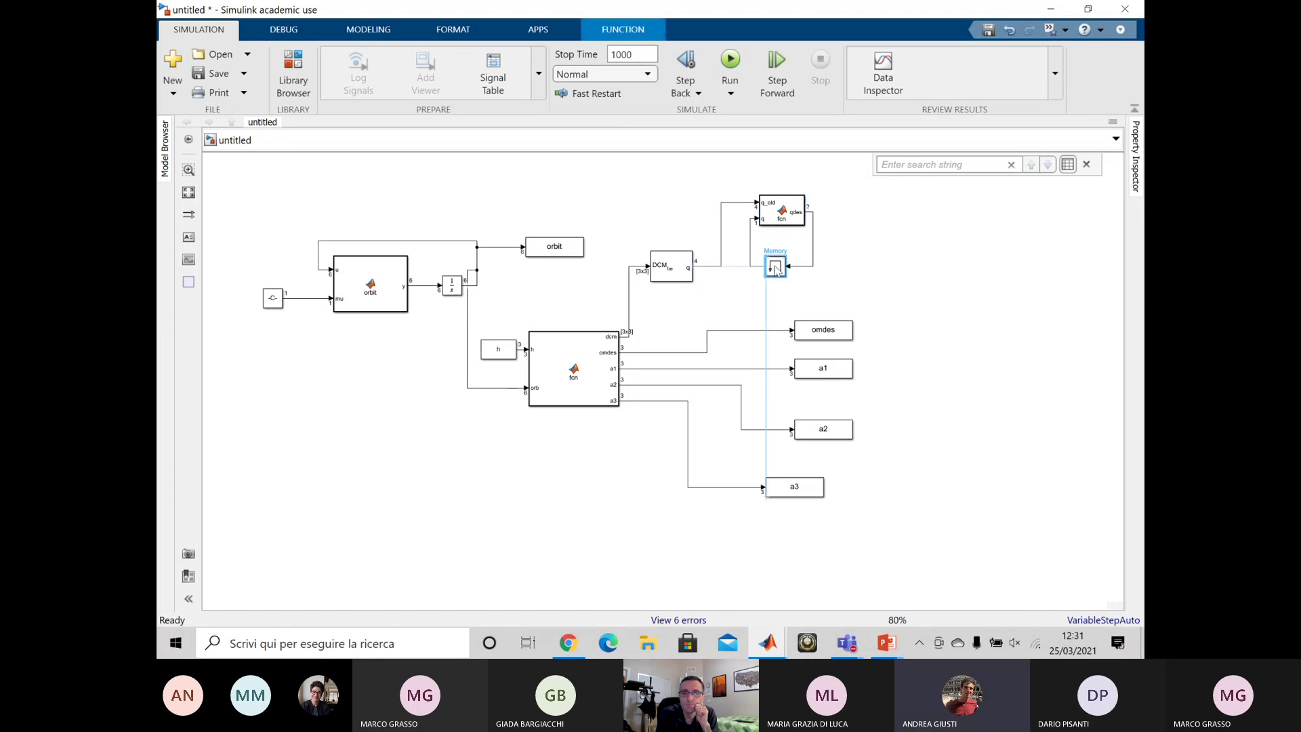
pyautogui.click(847, 271)
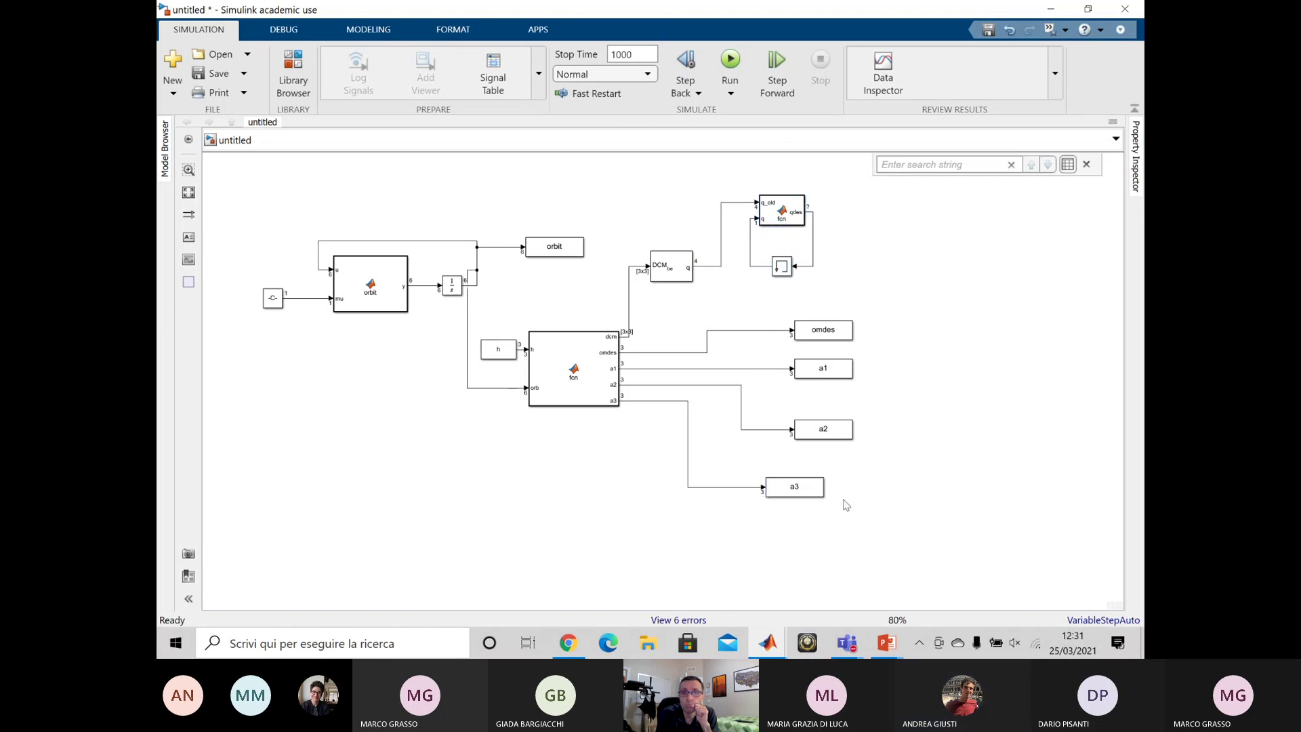
# - Run the model and open the MATLAB Function2 report on the q(4) out-of-bounds error
pyautogui.click(730, 62)
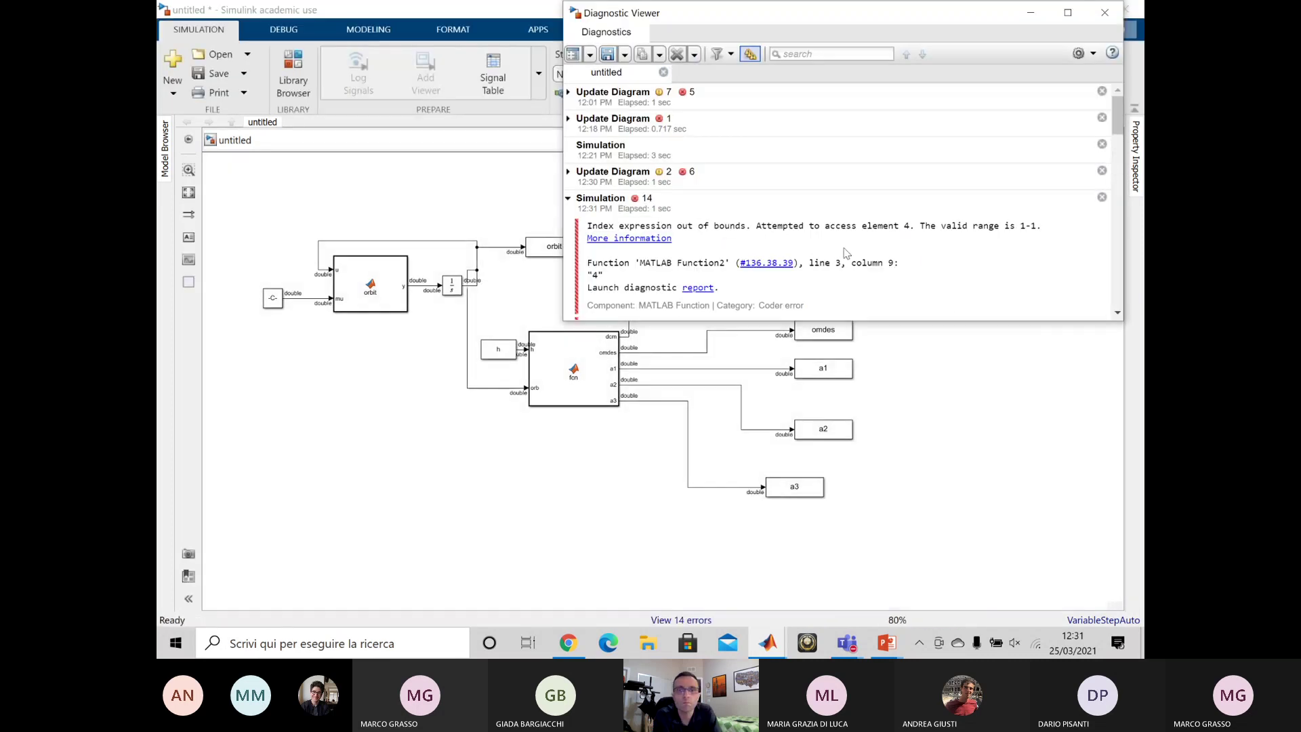
pyautogui.scroll(-1, 818, 251)
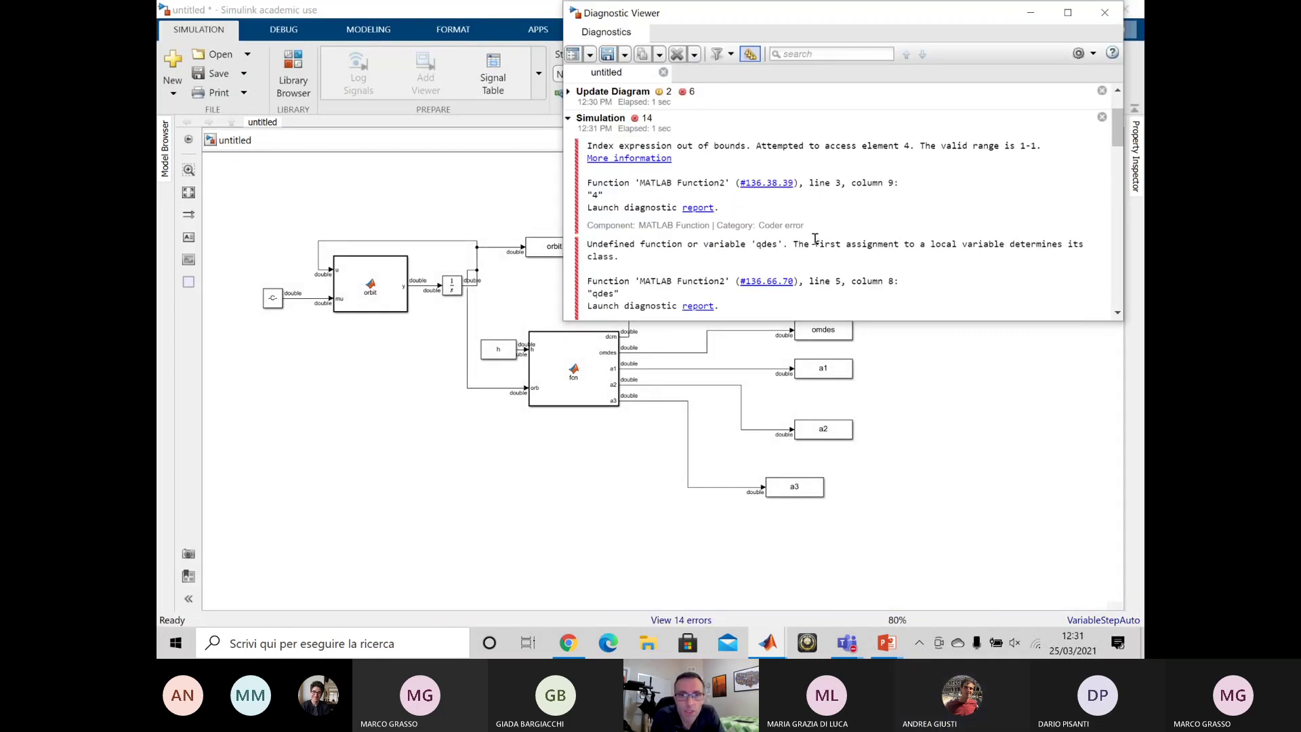
pyautogui.click(697, 208)
pyautogui.click(751, 337)
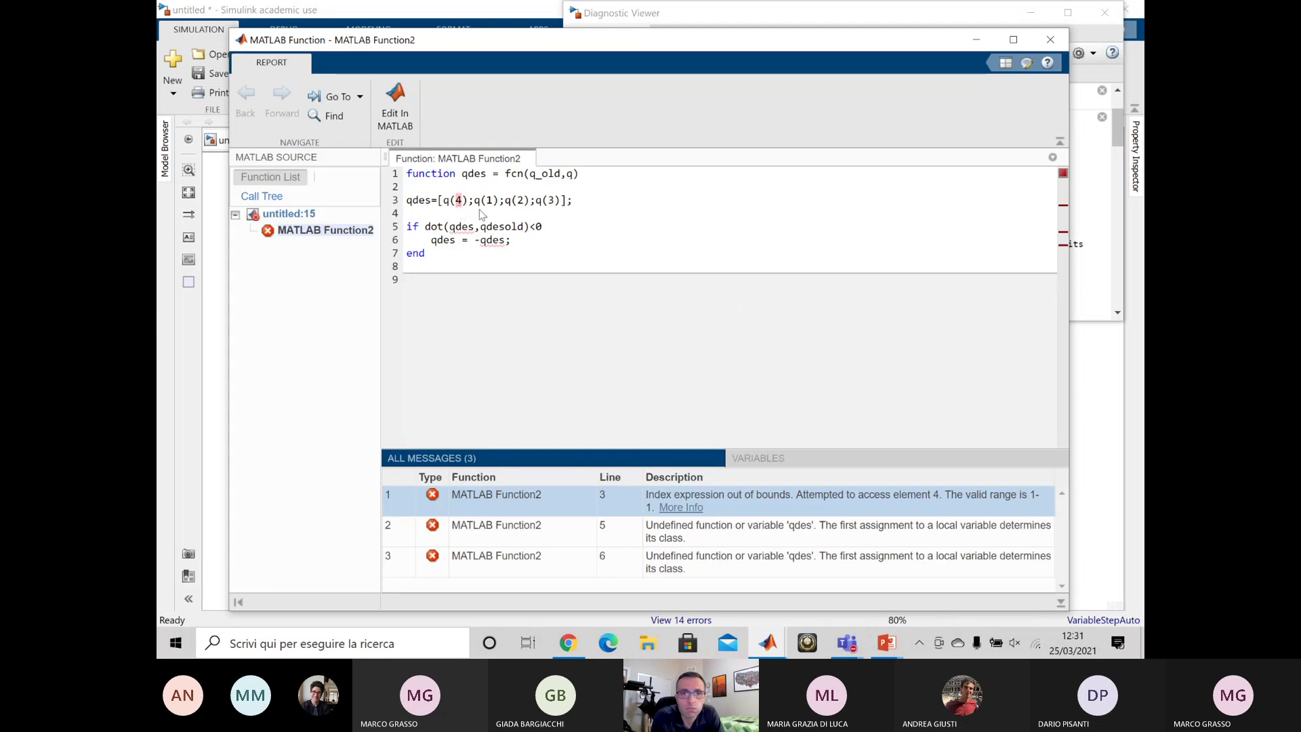
pyautogui.click(1082, 374)
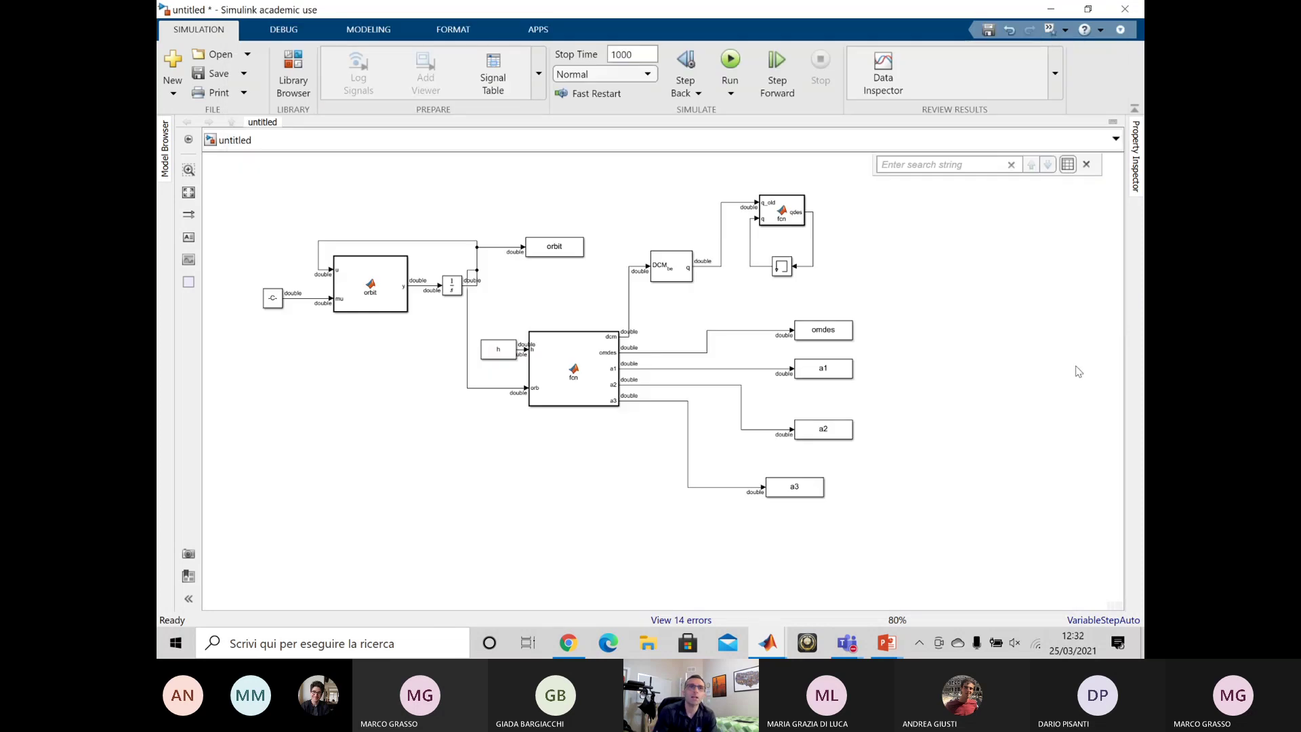
# - Open the fcn block's (MATLAB Function2) code in the editor
pyautogui.click(676, 268)
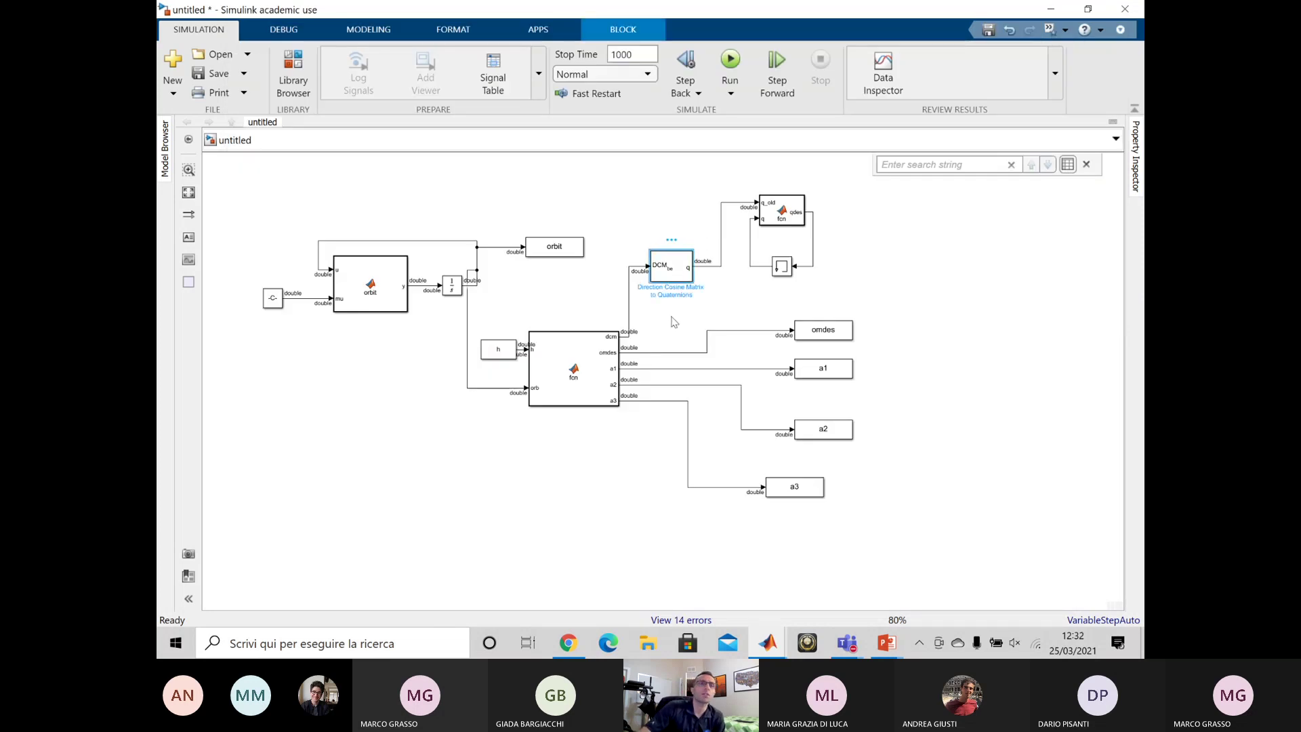
pyautogui.click(691, 312)
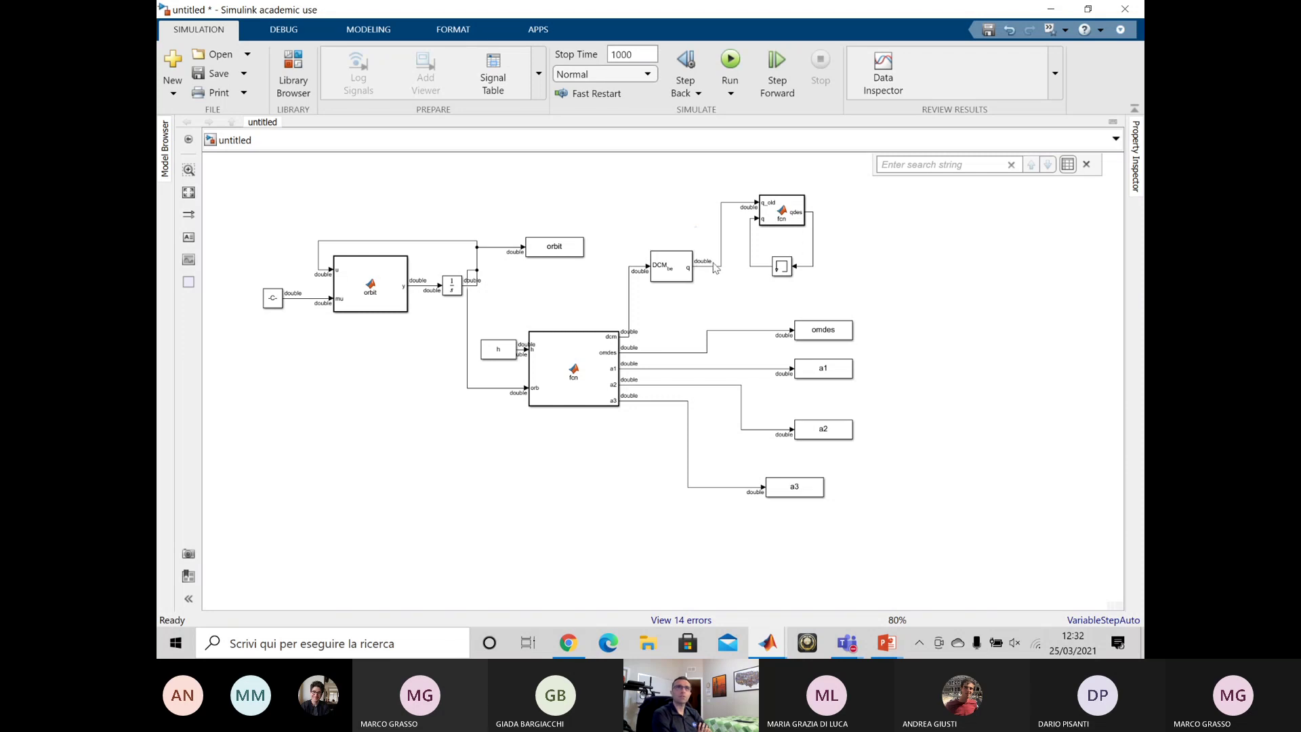
pyautogui.doubleClick(789, 229)
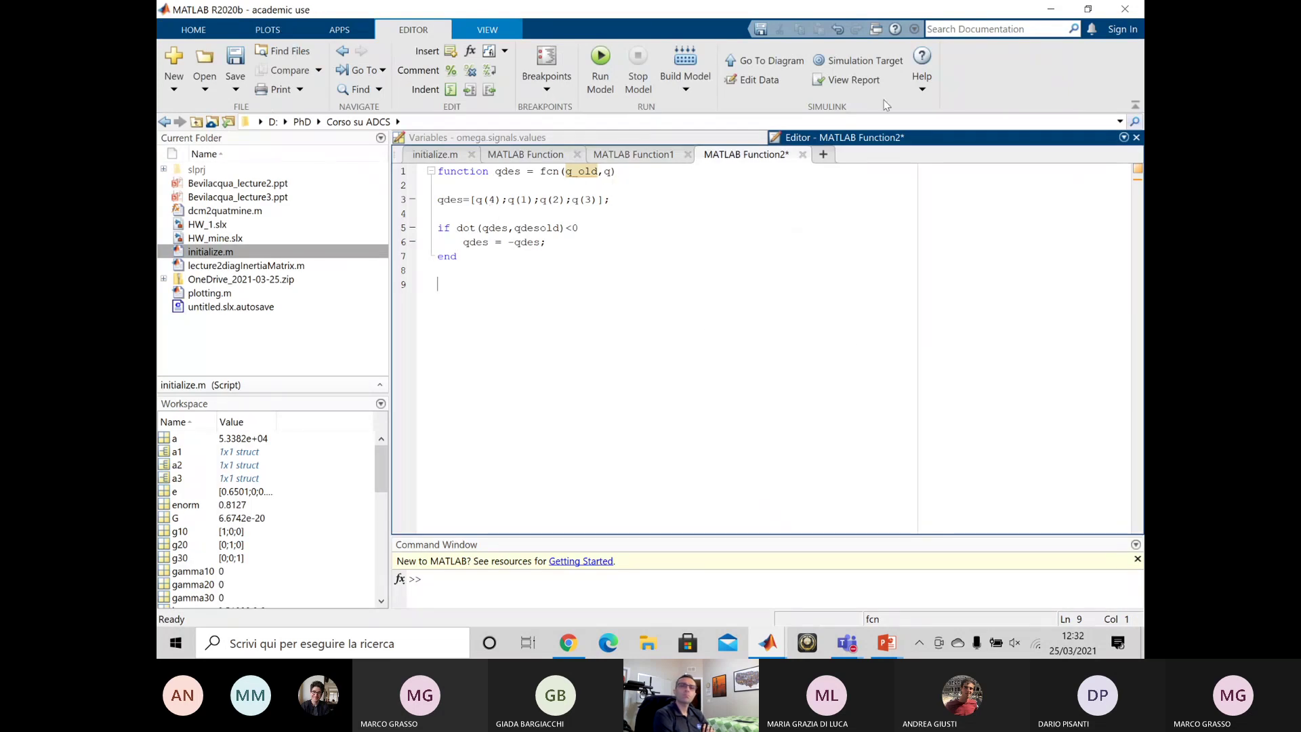
# - Set the Memory block's initial condition to [0;0;0;1]
pyautogui.click(1052, 10)
pyautogui.click(783, 267)
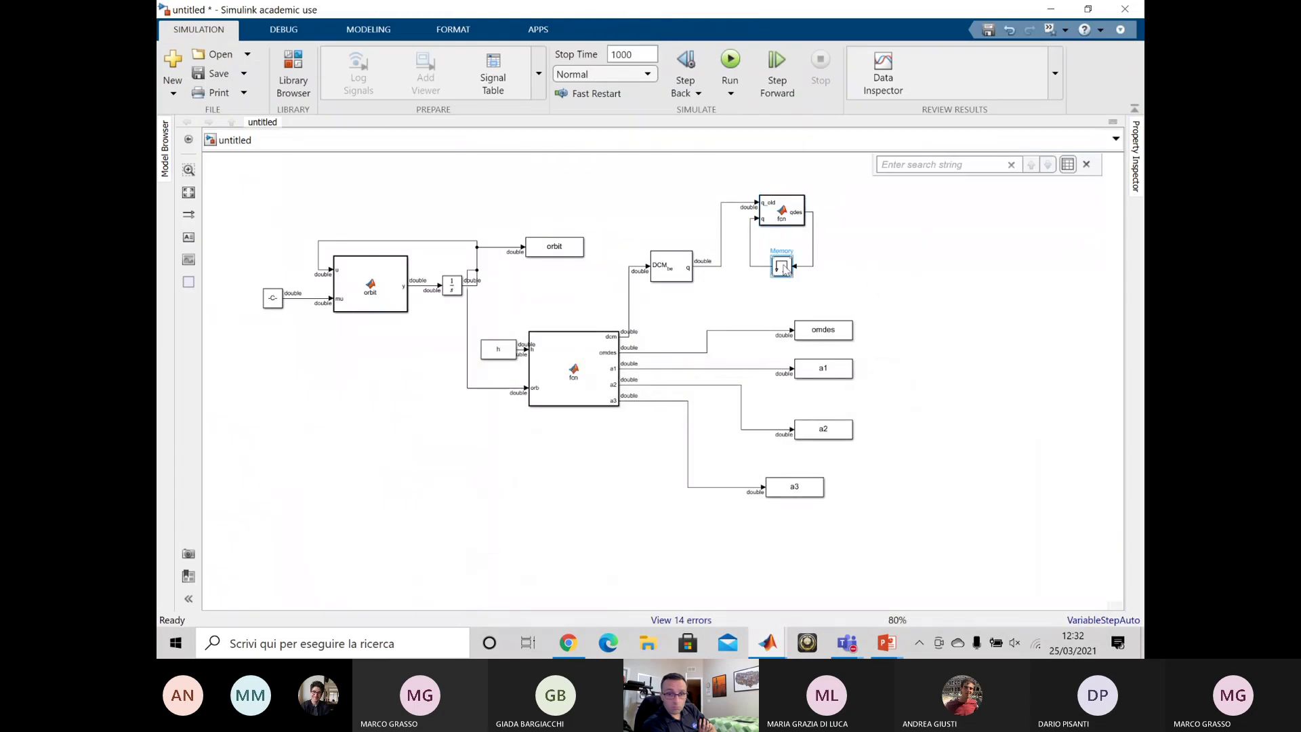
pyautogui.doubleClick(783, 267)
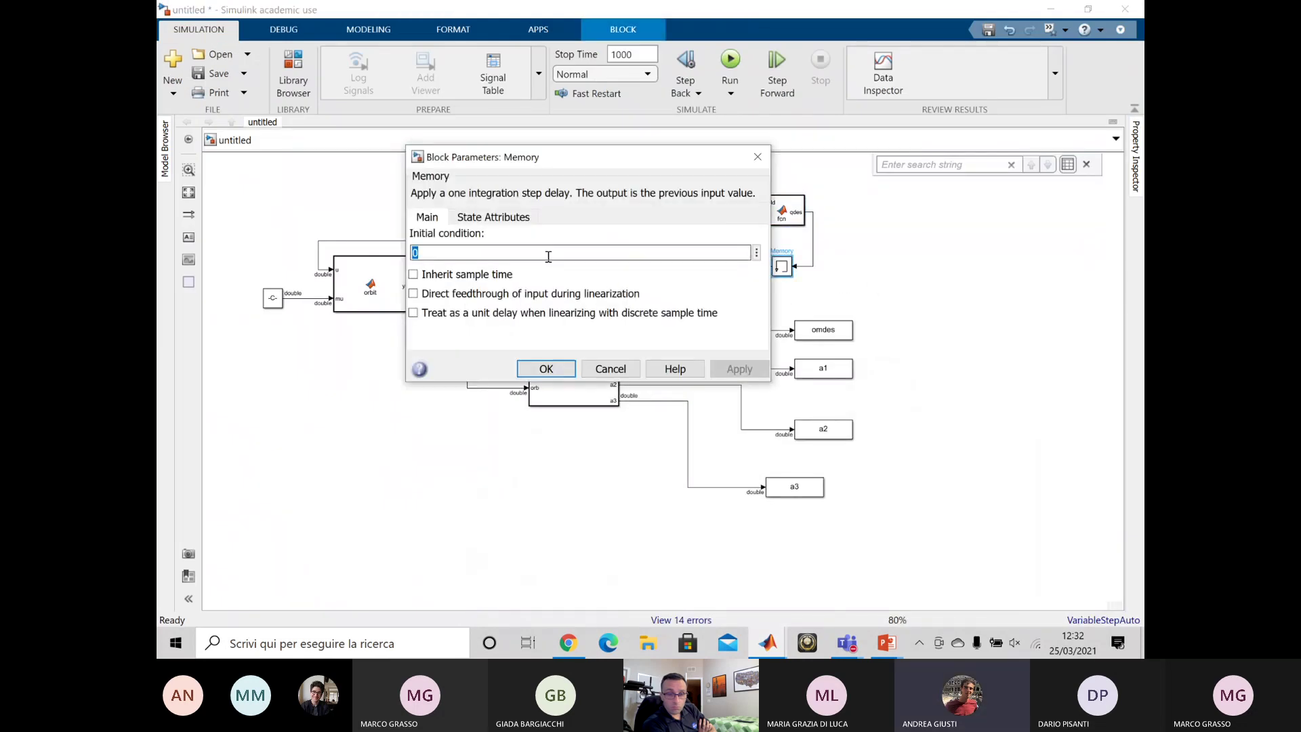
pyautogui.write('[0;')
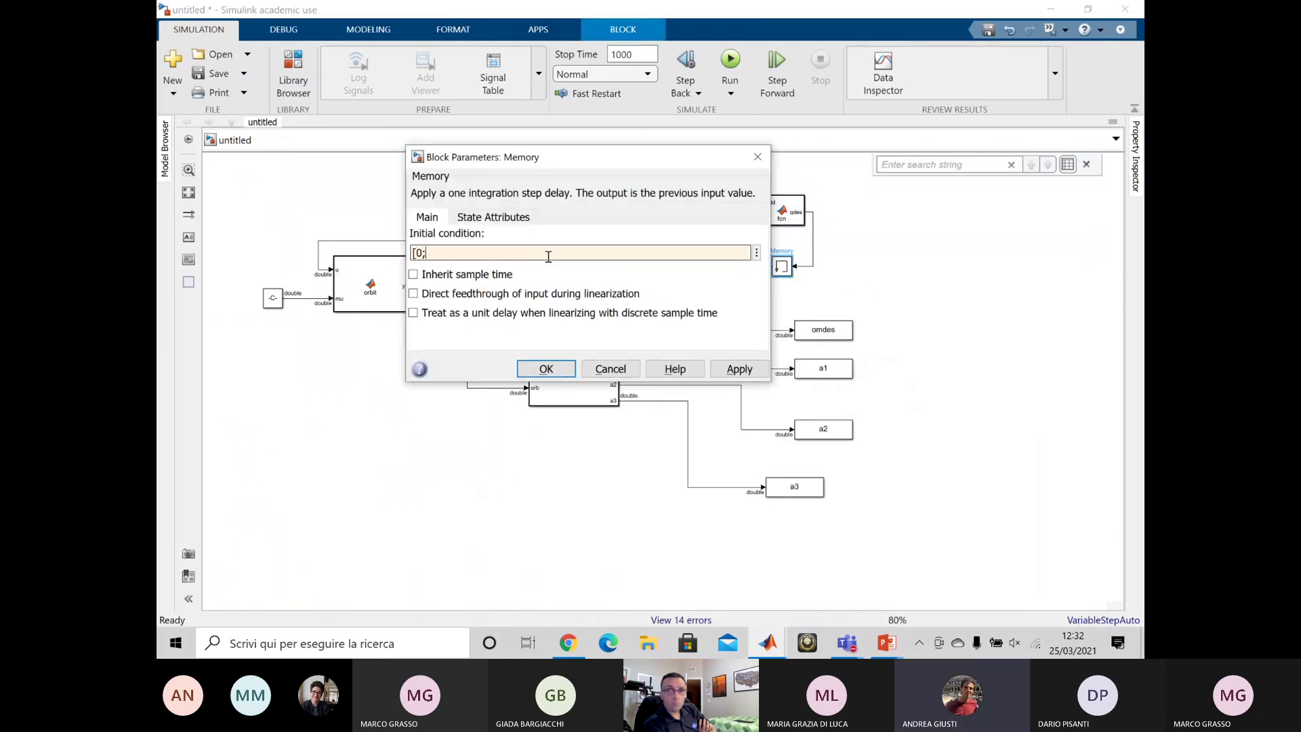
pyautogui.write('0;0;')
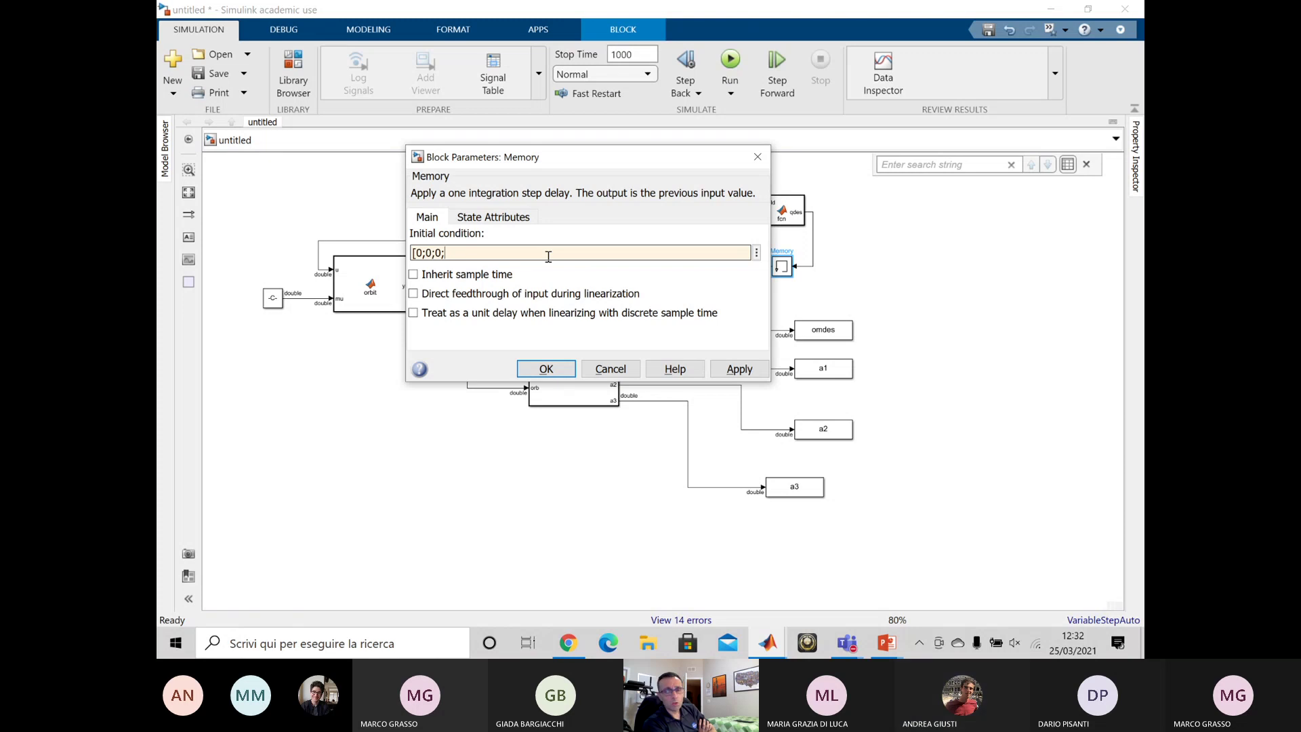
pyautogui.write('1')
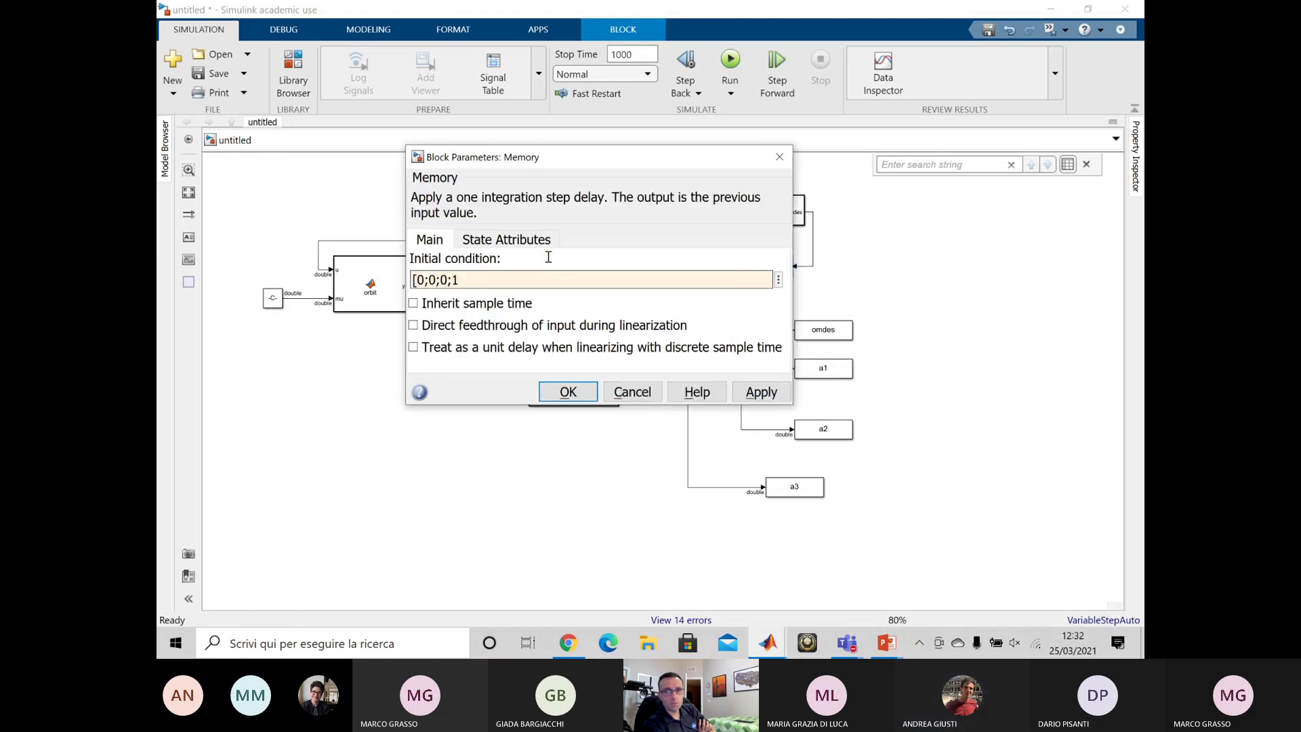
pyautogui.press('Return')
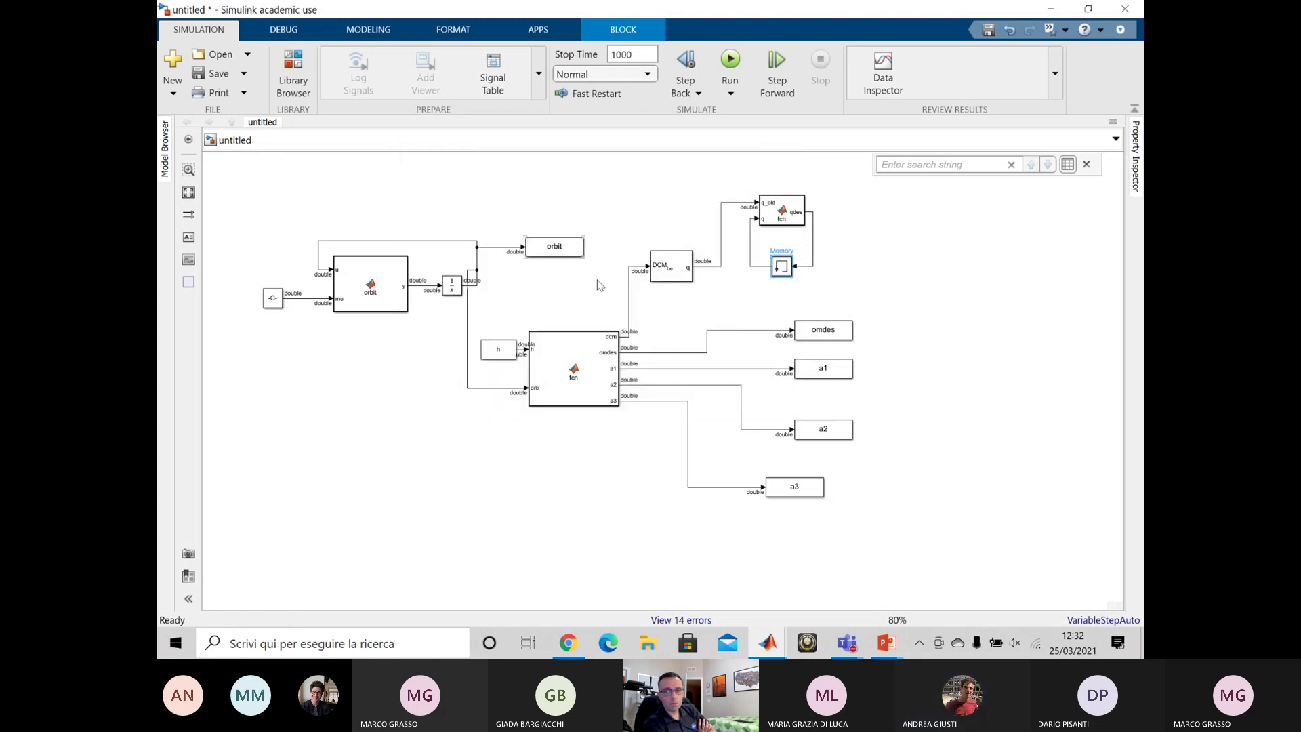
# - Rerun the model and open the report for the undefined 'qdesold' error at line 5
pyautogui.click(1054, 278)
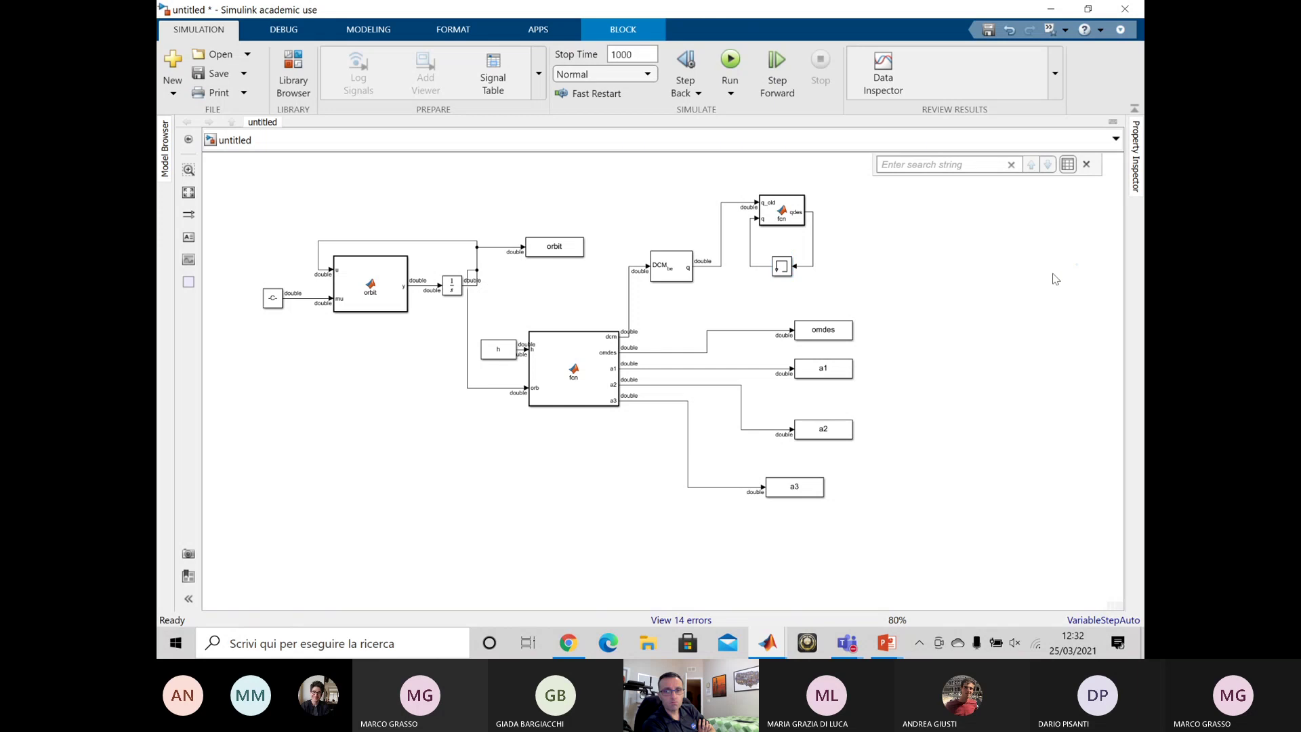
pyautogui.click(730, 64)
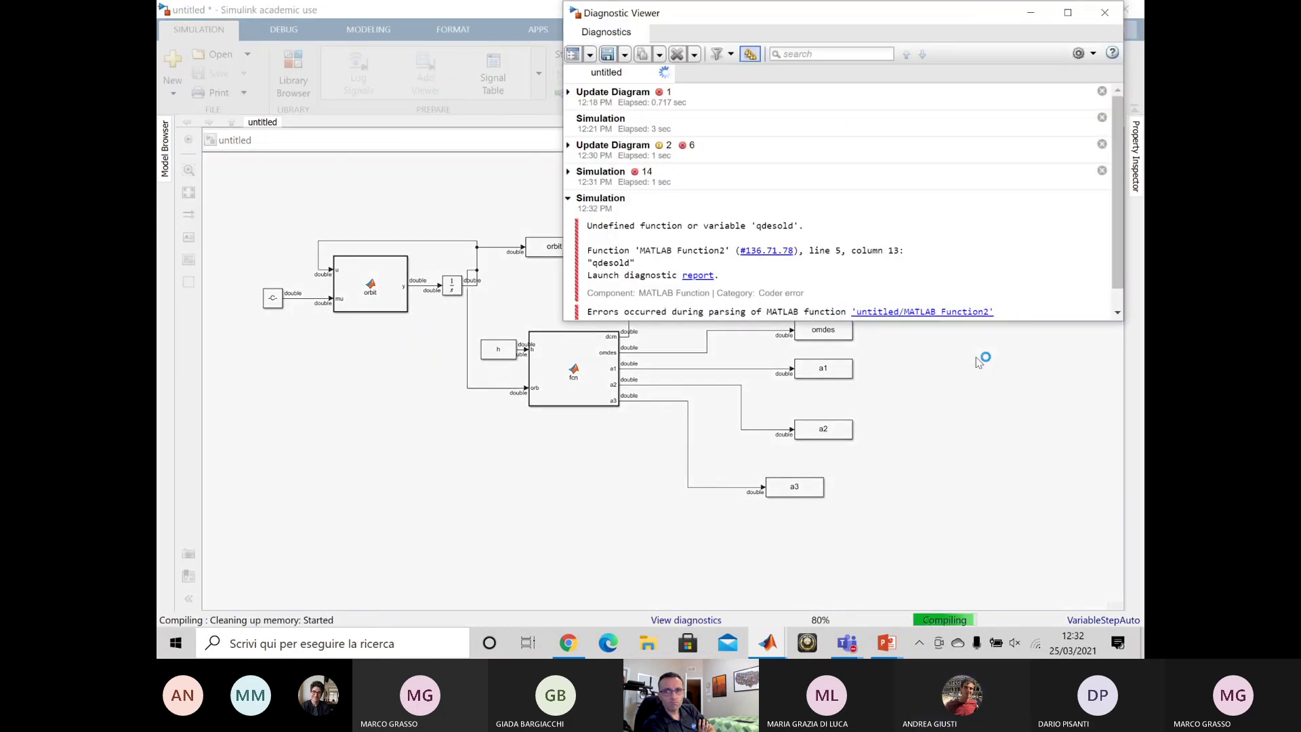
pyautogui.scroll(-2, 740, 285)
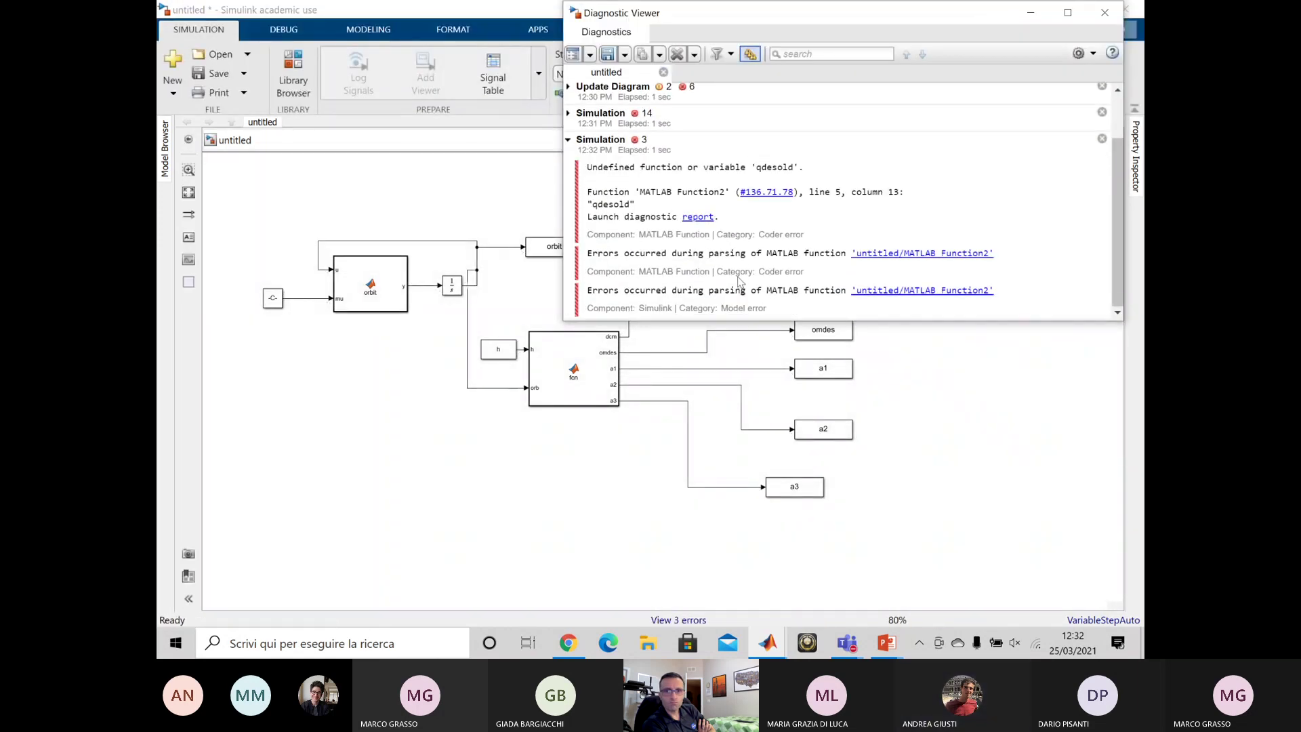
pyautogui.moveTo(857, 5); pyautogui.dragTo(845, 59)
pyautogui.click(684, 251)
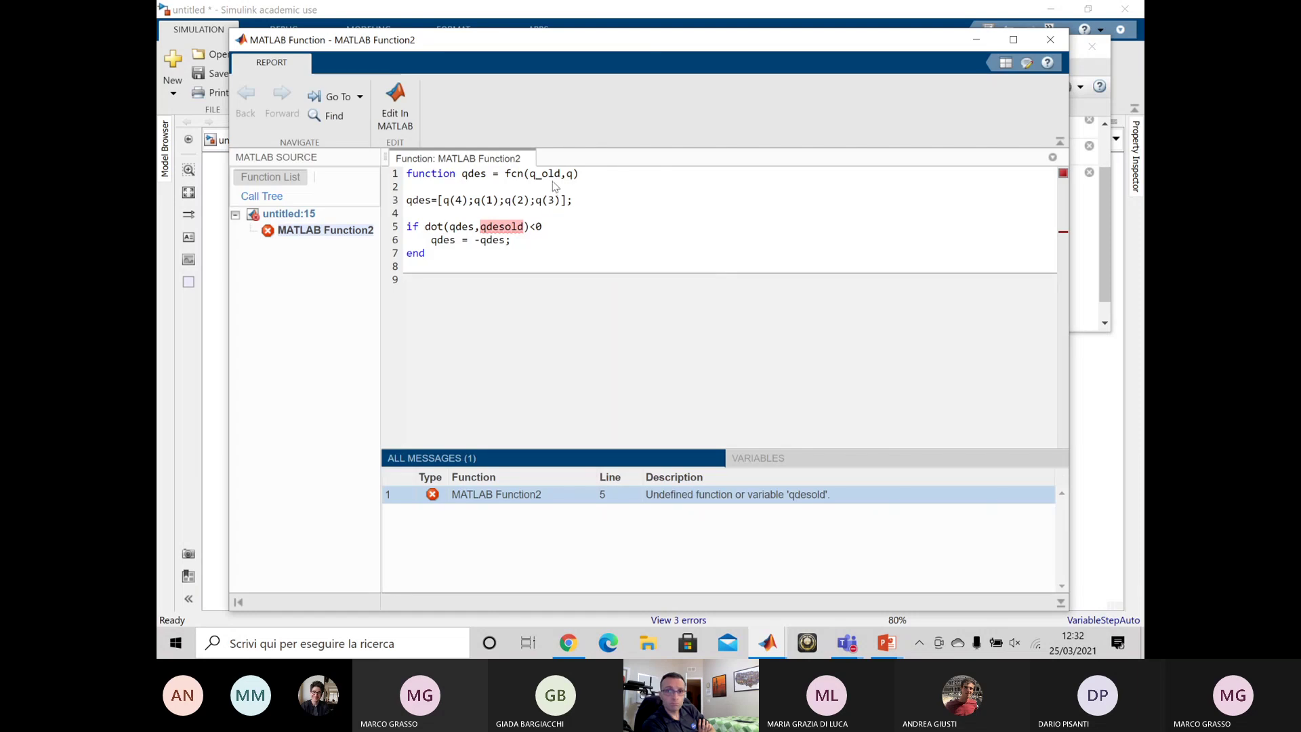
# - Change qdesold to q_old on line 5 of MATLAB Function2
pyautogui.click(1084, 404)
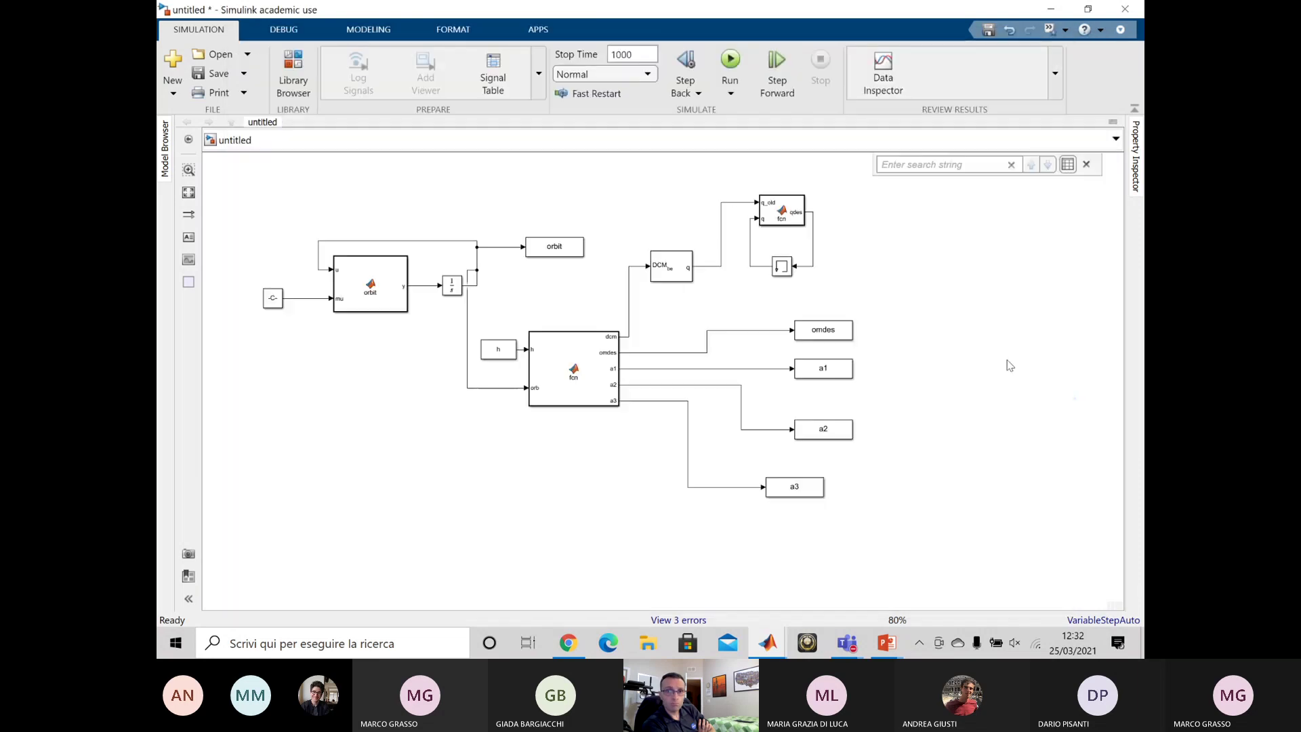
pyautogui.doubleClick(779, 212)
pyautogui.click(560, 228)
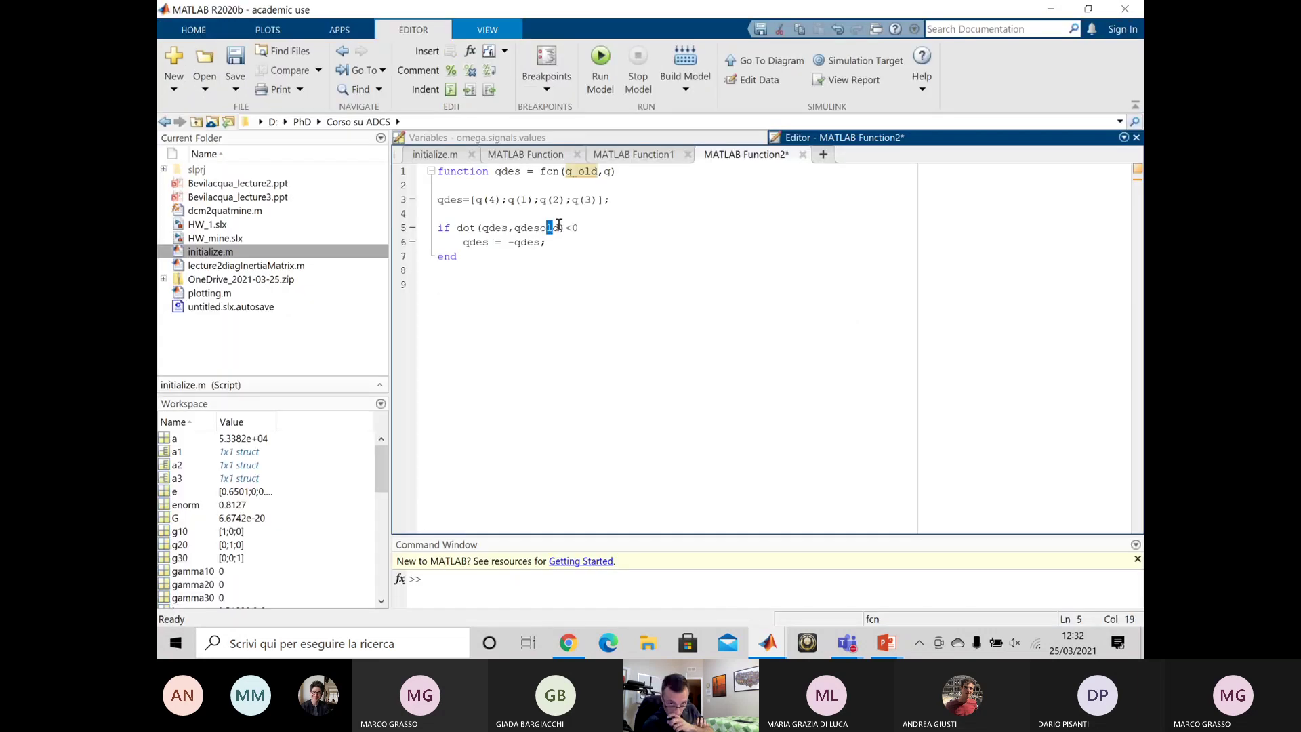
pyautogui.press('BackSpace')
pyautogui.press('BackSpace')
pyautogui.press('BackSpace')
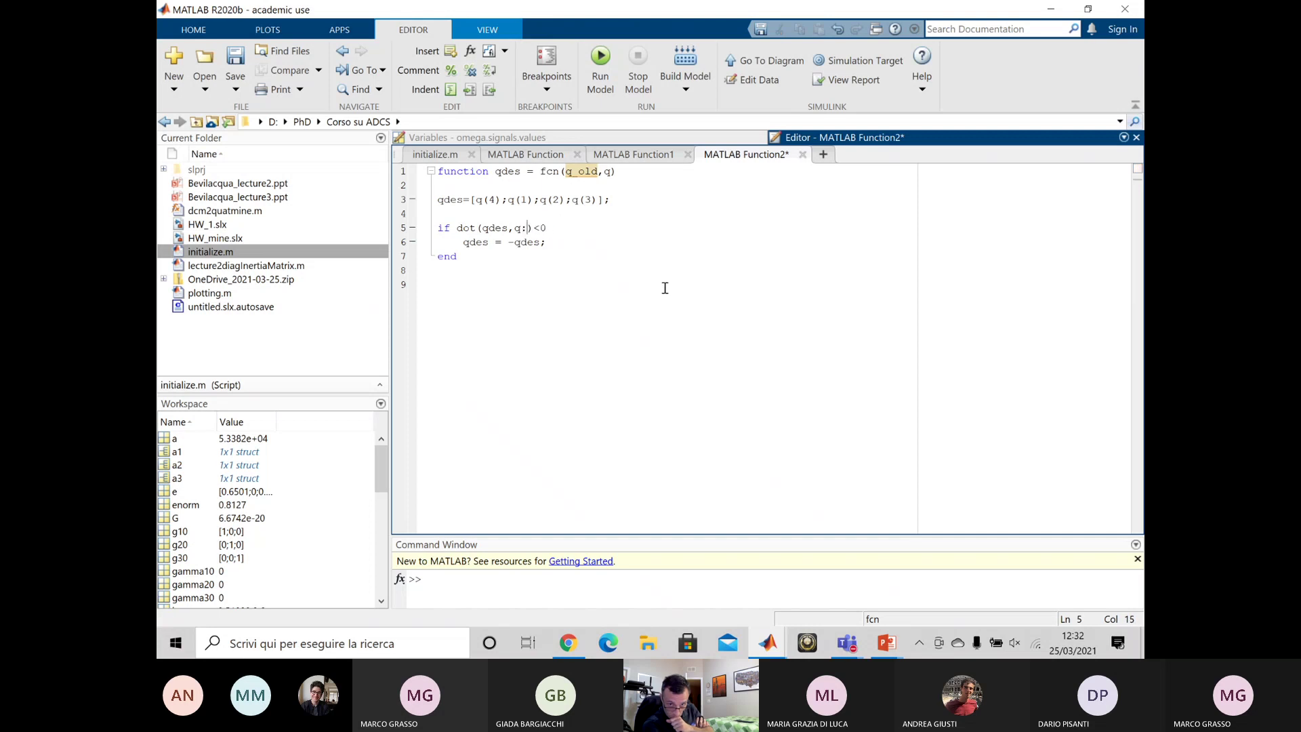
pyautogui.write('_old')
pyautogui.click(662, 288)
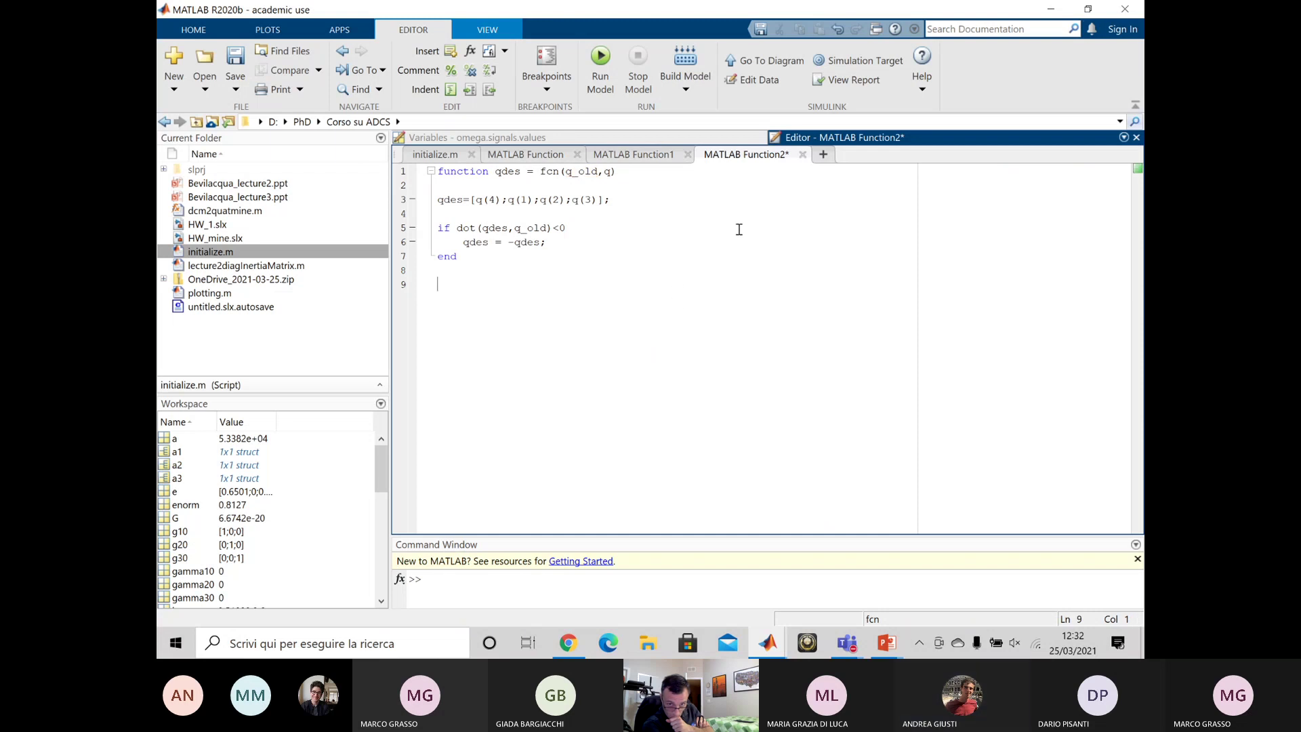
# - Rerun the model, which now finishes without errors
pyautogui.click(1050, 9)
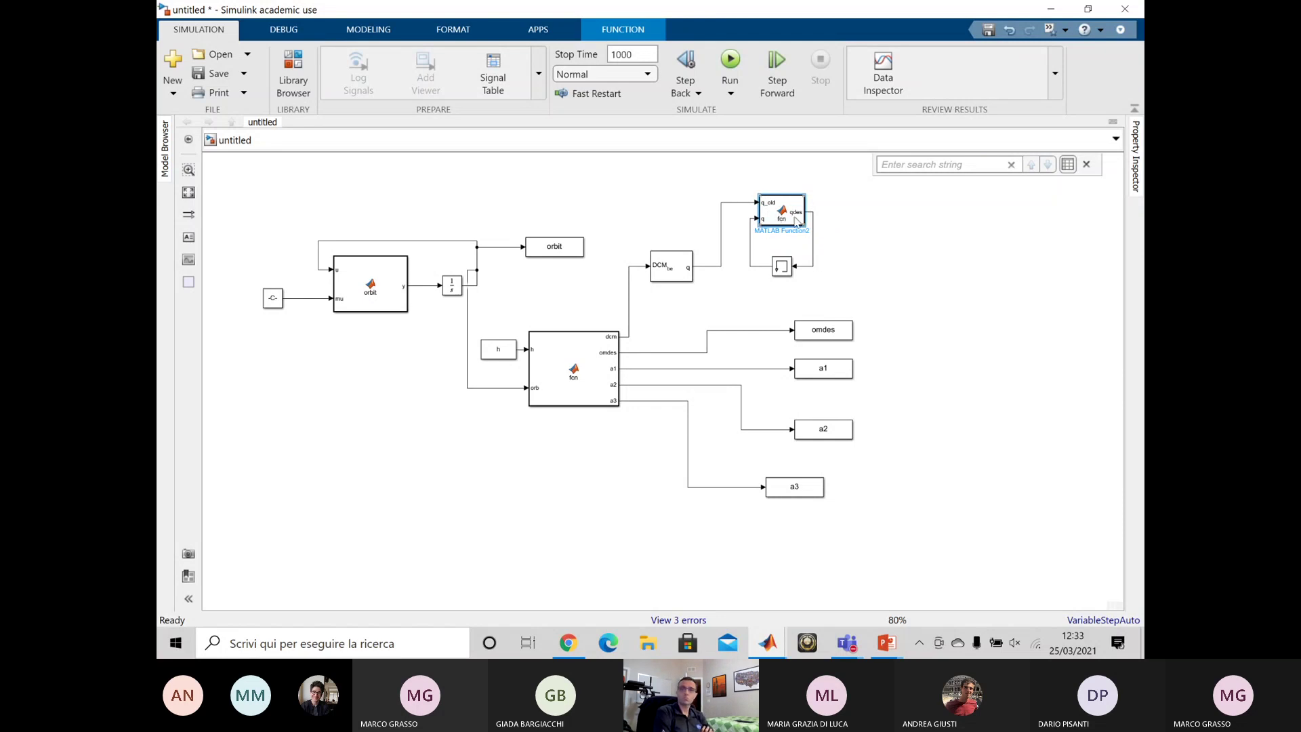
pyautogui.click(730, 61)
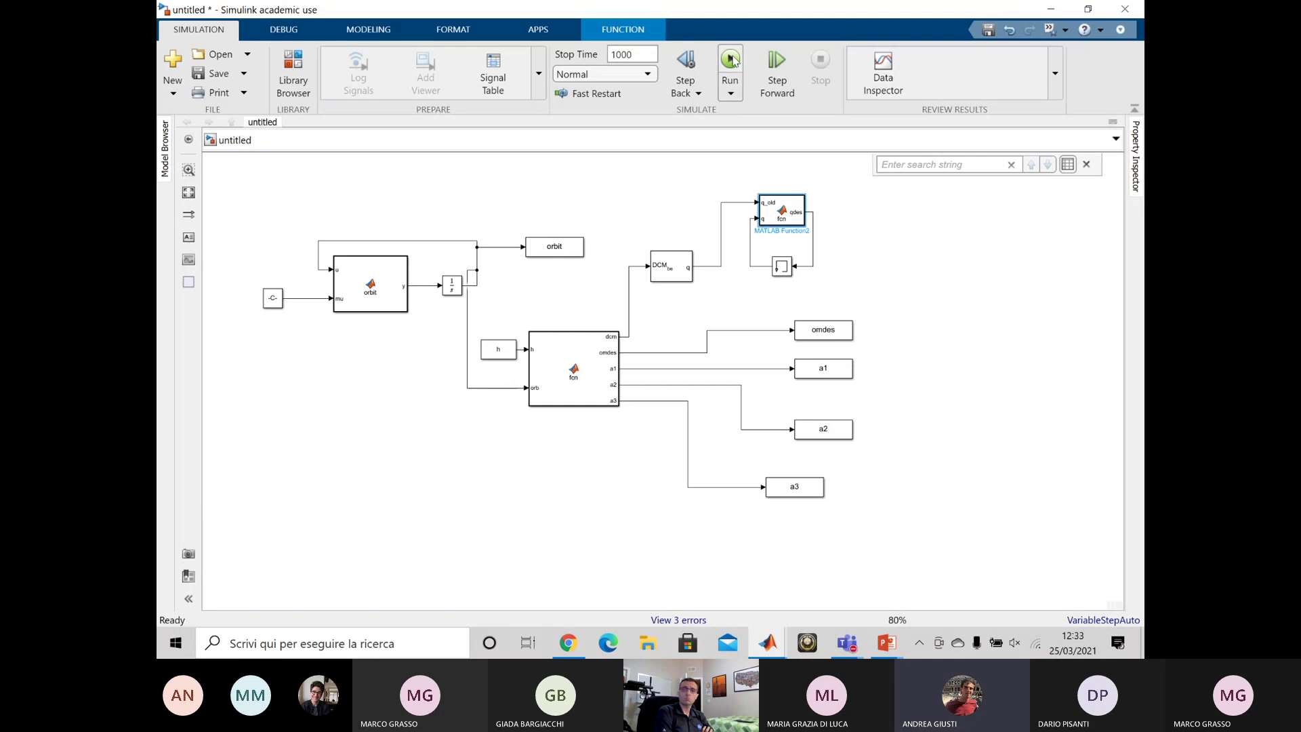
pyautogui.click(915, 277)
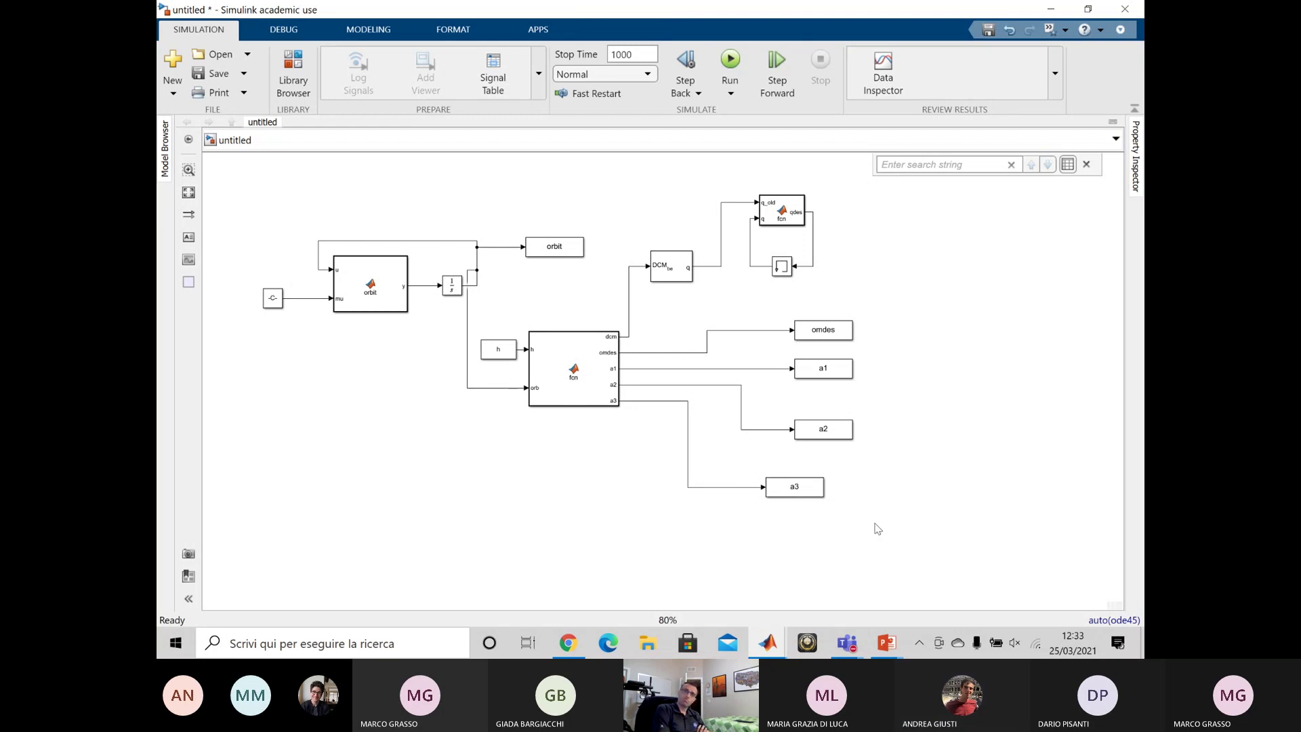
# - Select all blocks and drag the whole diagram right and down
pyautogui.moveTo(876, 524); pyautogui.dragTo(878, 528)
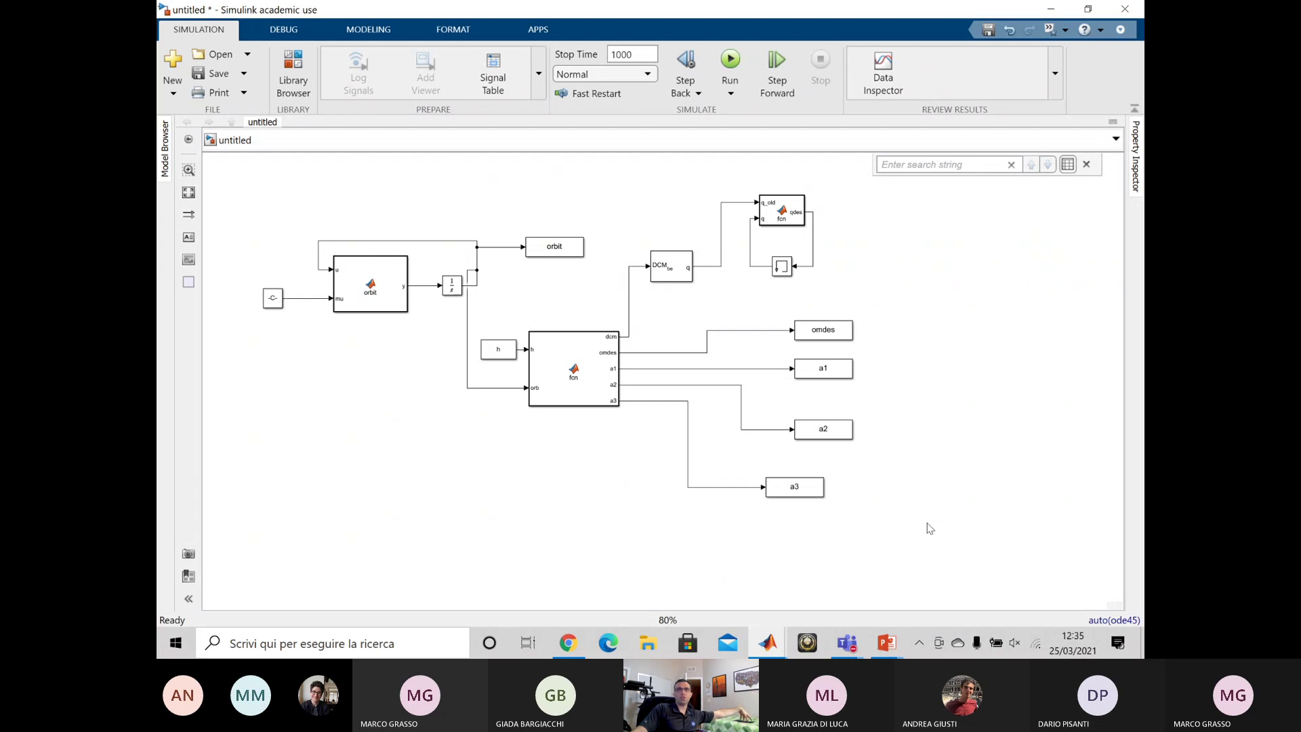
pyautogui.moveTo(918, 546); pyautogui.dragTo(270, 196)
pyautogui.moveTo(369, 298); pyautogui.dragTo(475, 343)
pyautogui.click(486, 444)
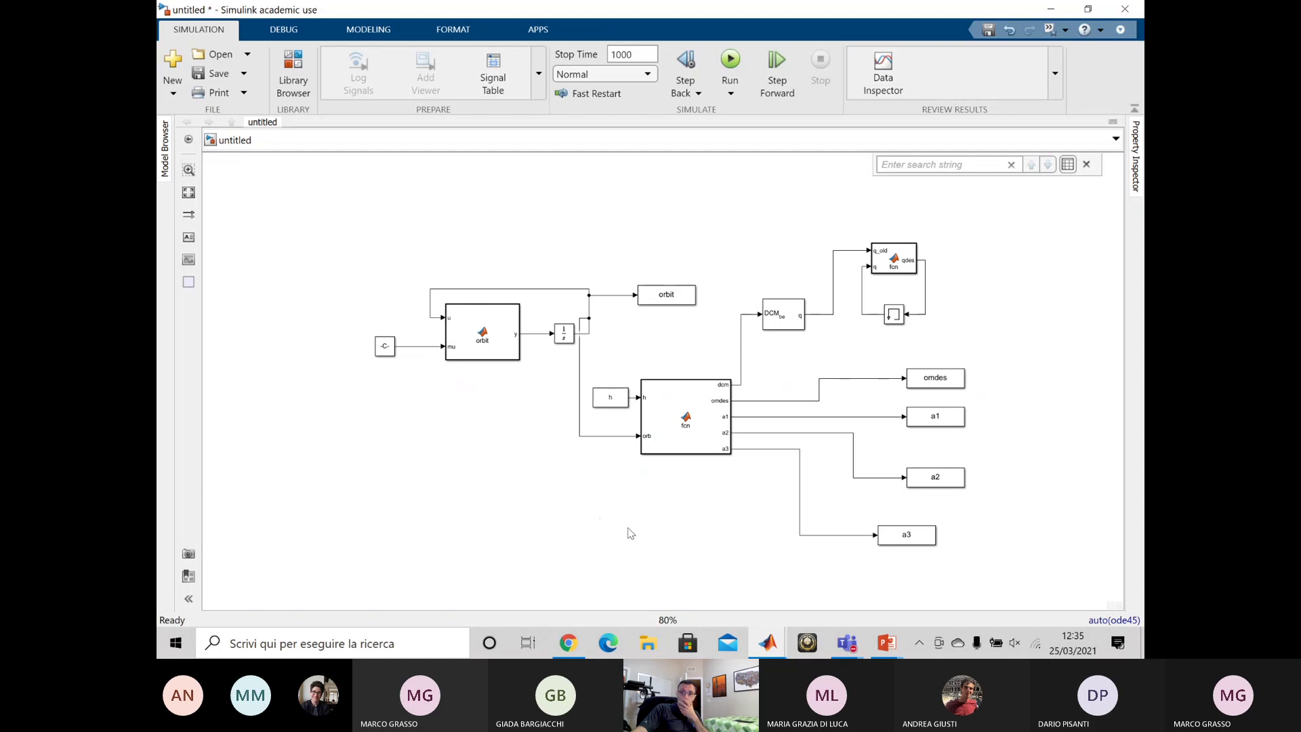
# - Open the HW_1 model and shift the lower integrator slightly left
pyautogui.click(768, 642)
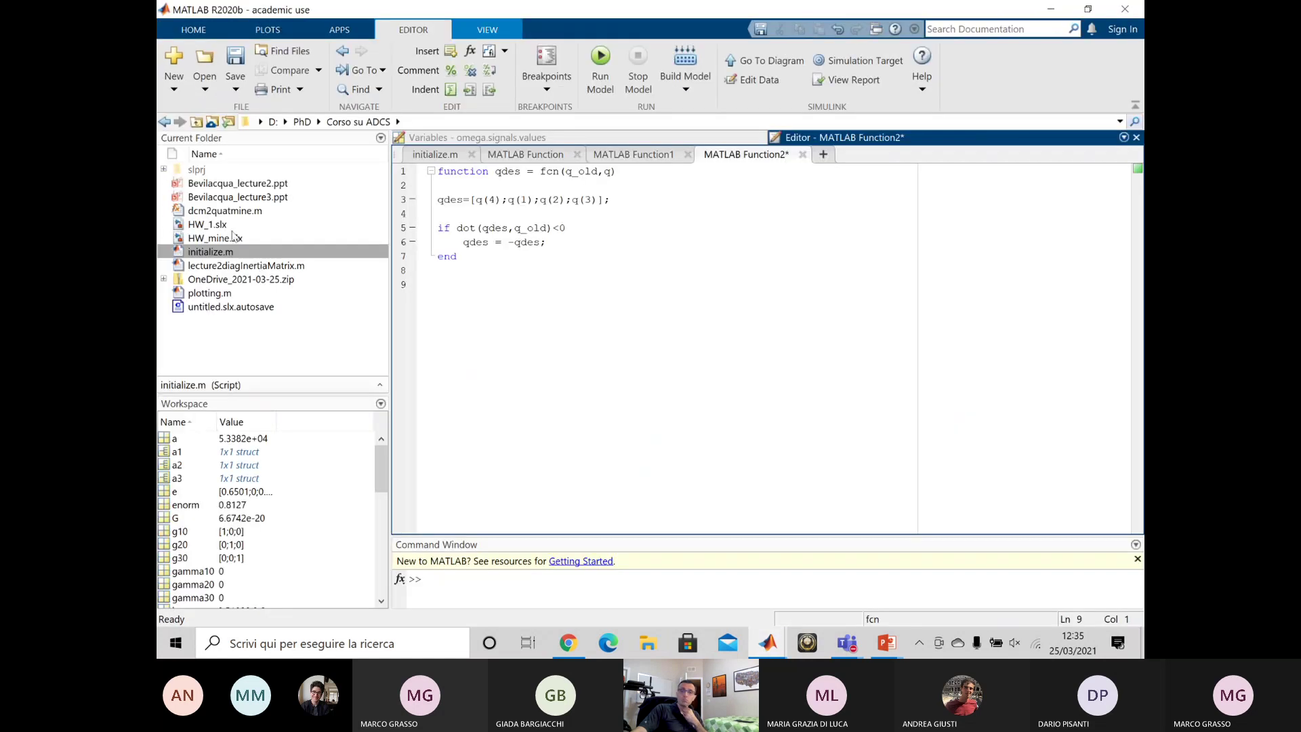
pyautogui.click(231, 225)
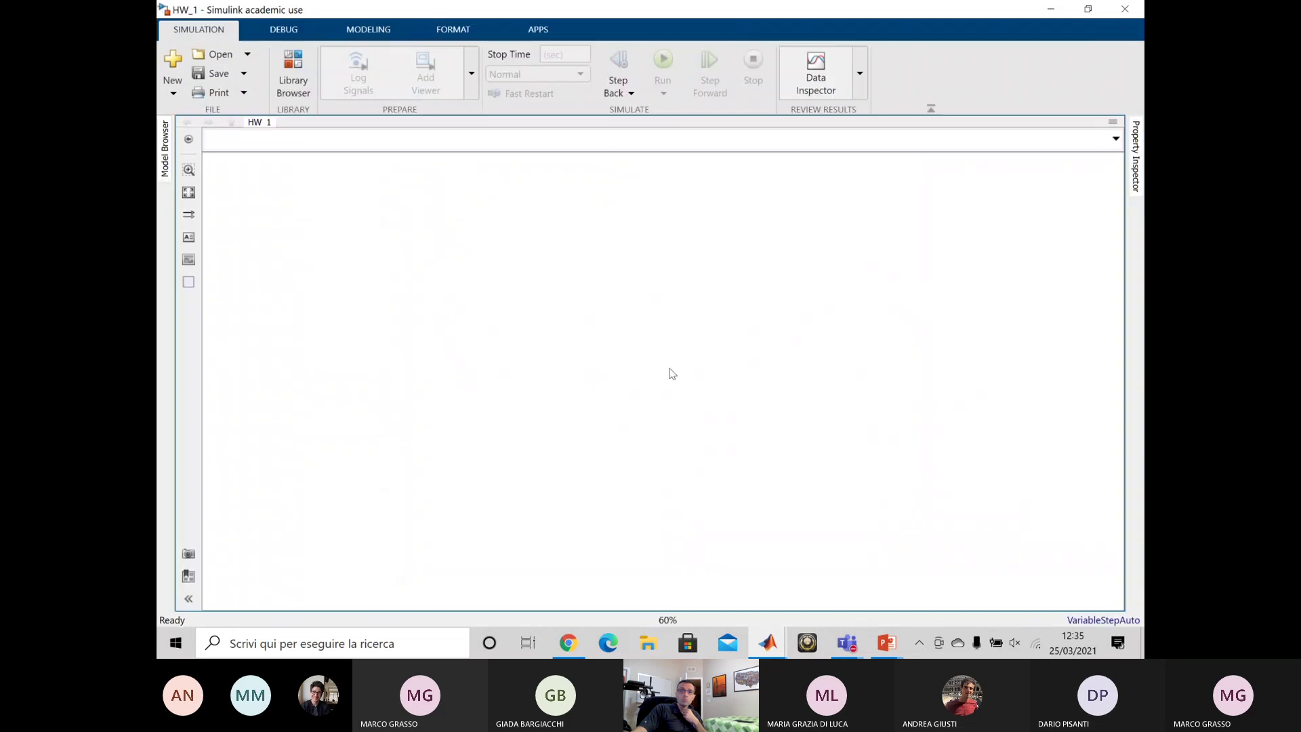
pyautogui.scroll(-1, 752, 384)
pyautogui.scroll(2, 755, 363)
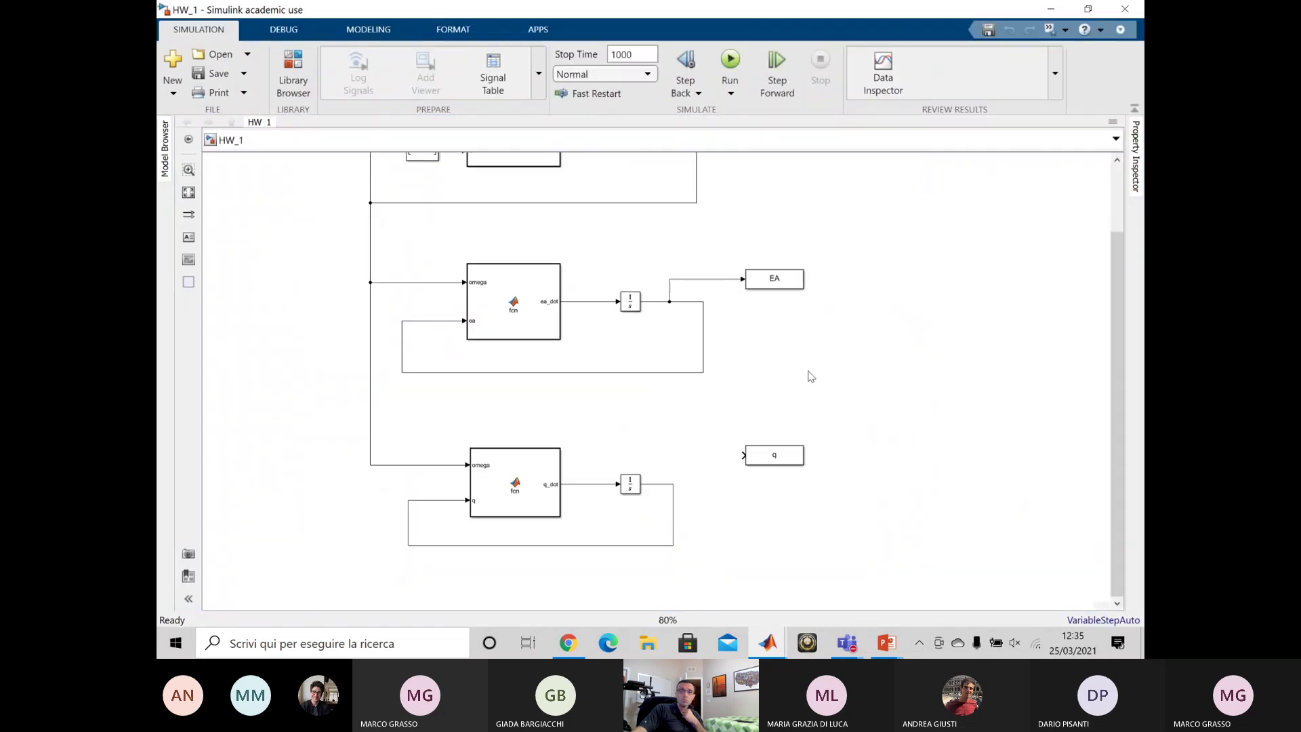
pyautogui.scroll(1, 652, 470)
pyautogui.scroll(-1, 647, 461)
pyautogui.click(645, 495)
pyautogui.moveTo(647, 495); pyautogui.dragTo(638, 495)
pyautogui.click(737, 512)
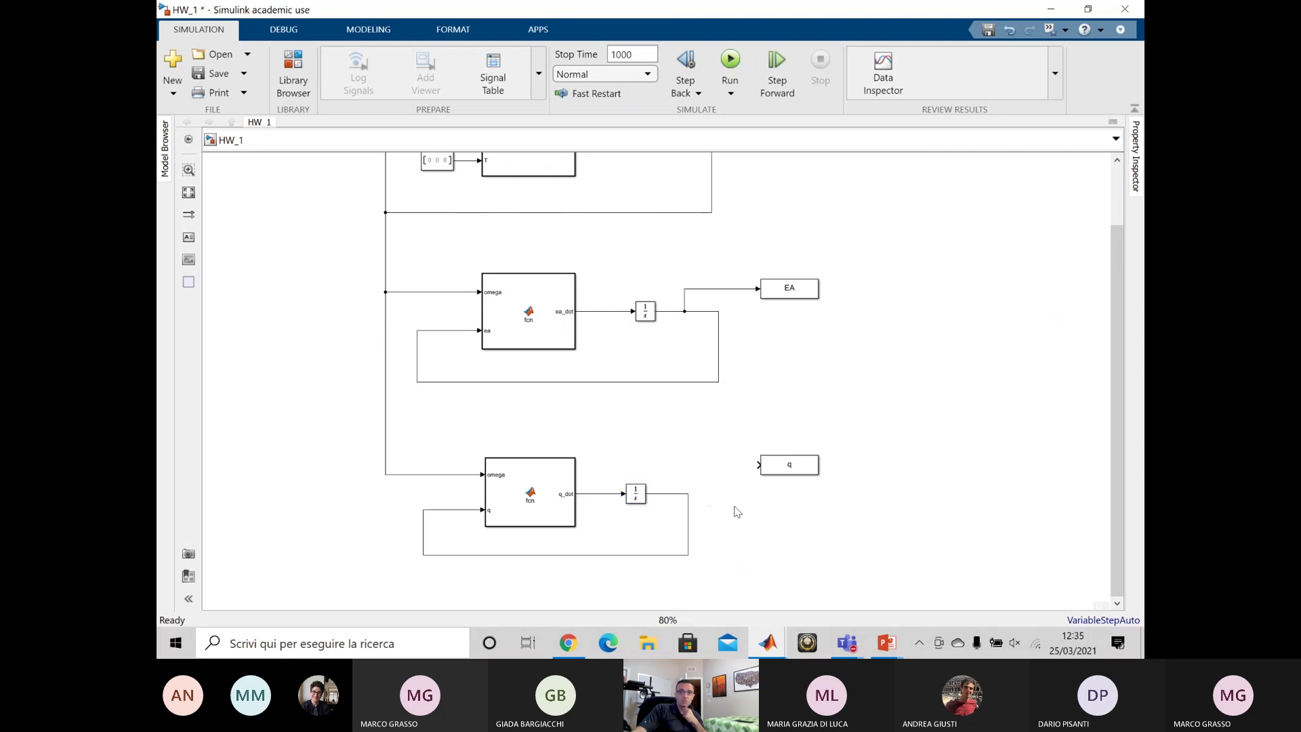
# - Insert a Normalize Vector block and wire it between the lower integrator and q
pyautogui.doubleClick(737, 511)
pyautogui.write('no')
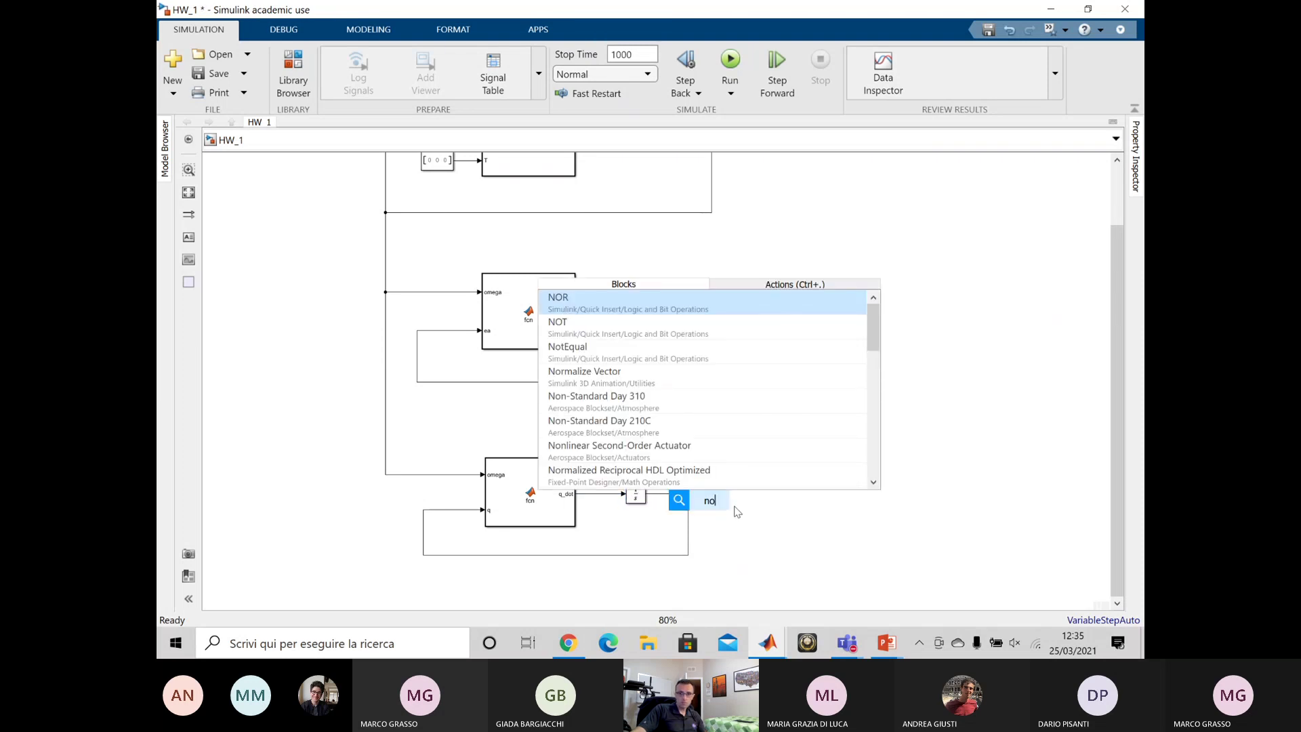
pyautogui.write('rmaliza')
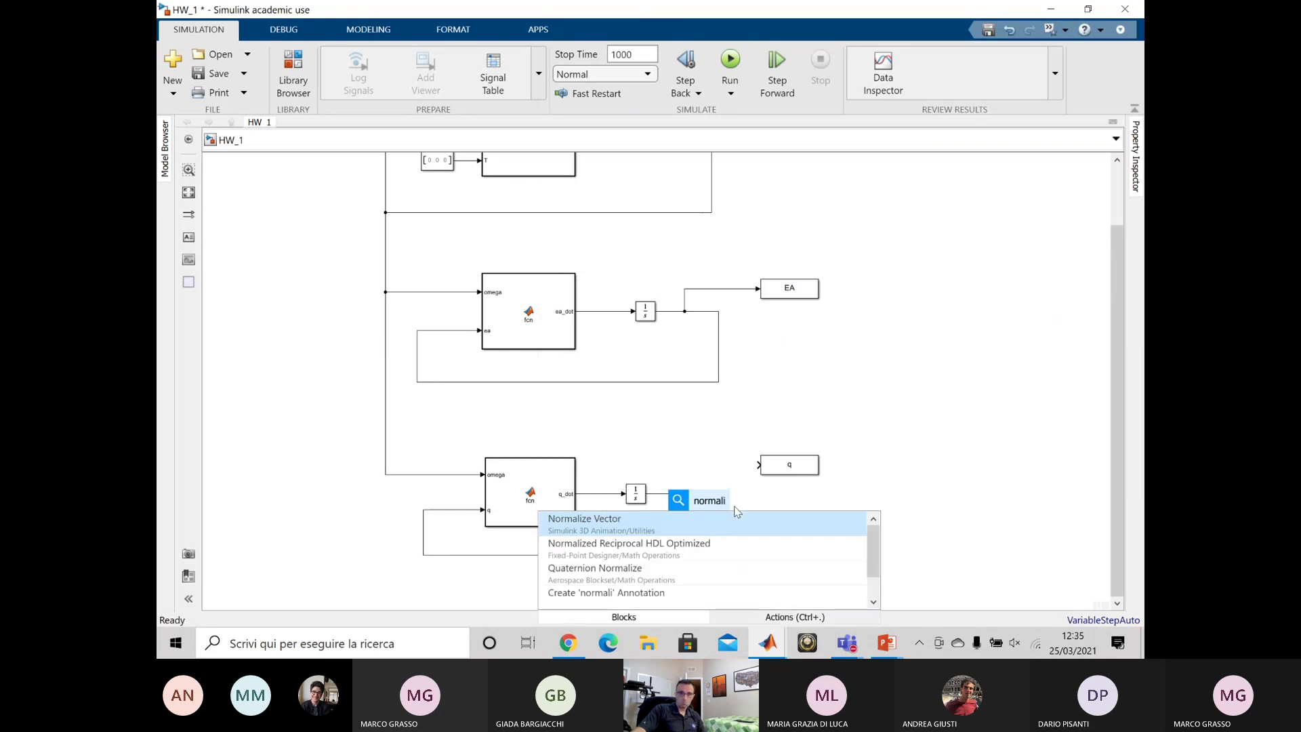
pyautogui.press('BackSpace')
pyautogui.press('BackSpace')
pyautogui.press('Return')
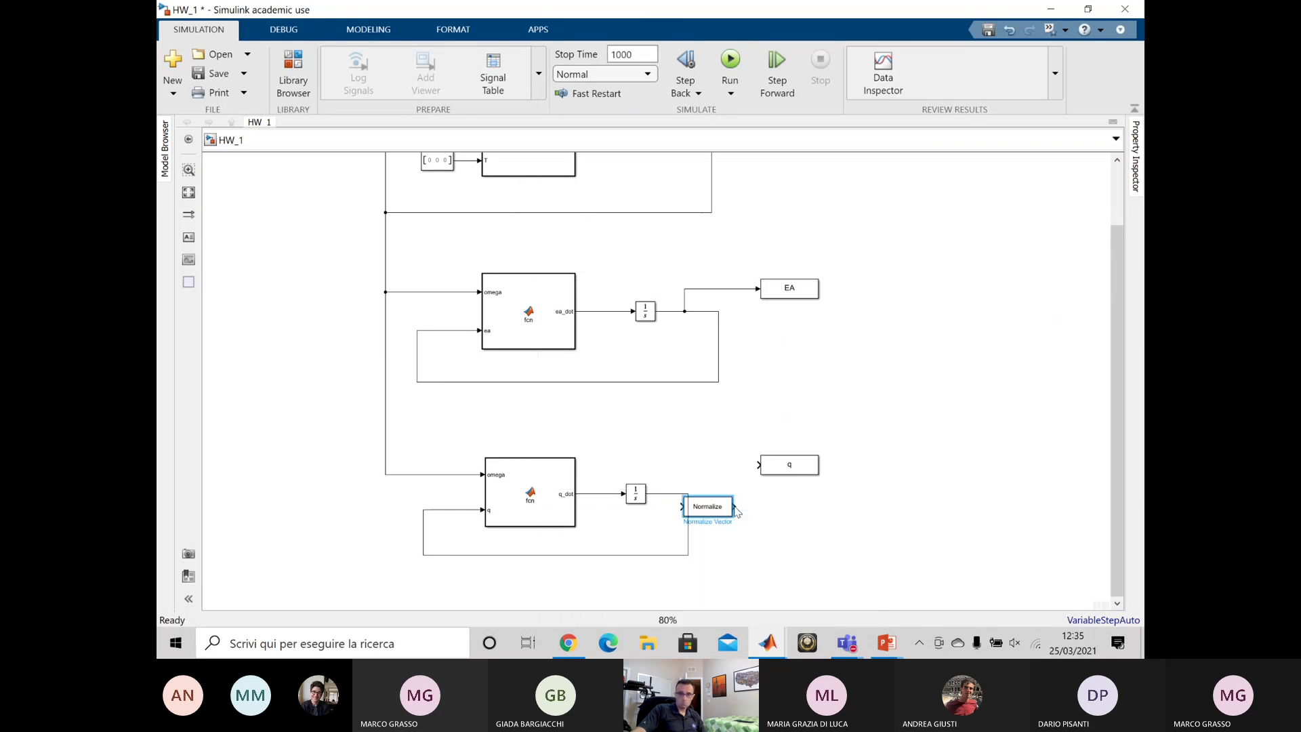
pyautogui.moveTo(801, 477); pyautogui.dragTo(875, 477)
pyautogui.moveTo(735, 514)
pyautogui.mouseDown()
pyautogui.moveTo(750, 489)
pyautogui.moveTo(685, 482)
pyautogui.moveTo(672, 493)
pyautogui.moveTo(734, 495)
pyautogui.mouseUp()
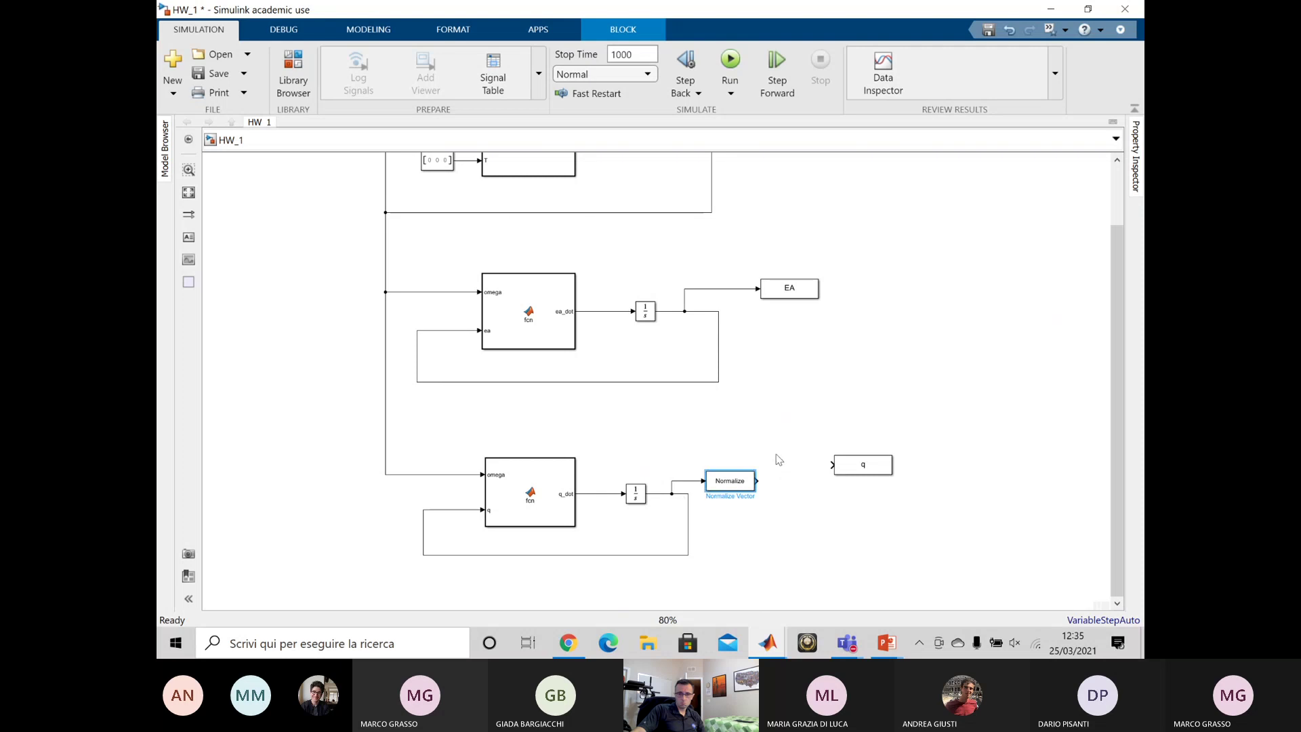
pyautogui.moveTo(760, 480); pyautogui.dragTo(835, 472)
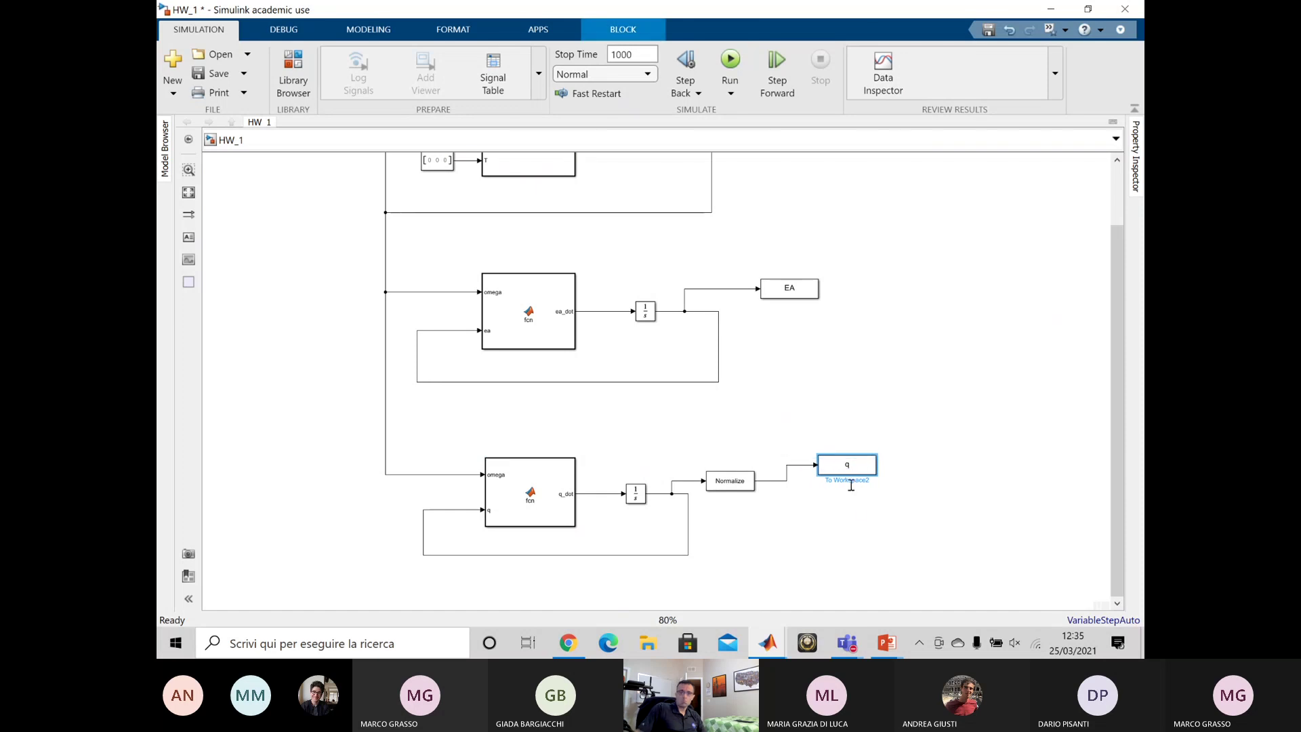
pyautogui.click(866, 506)
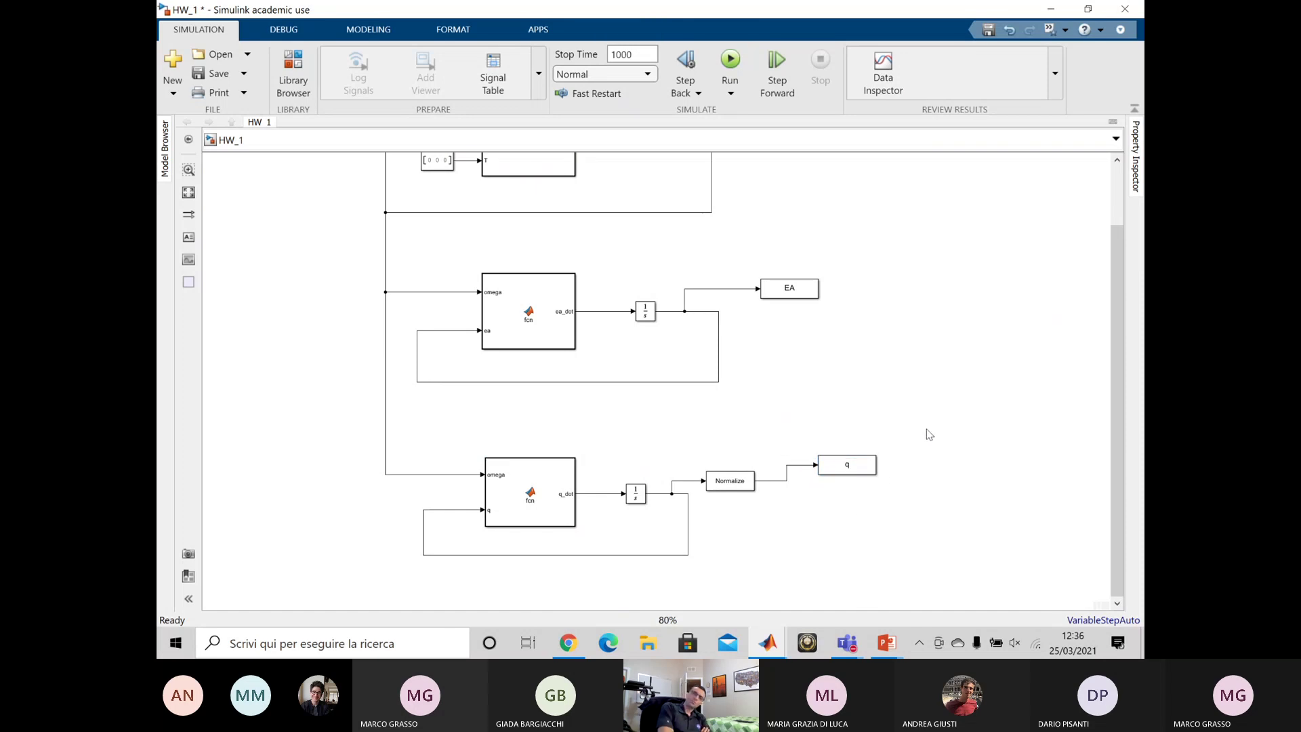
# - Run HW_1 and review the concatenation error in the Diagnostic Viewer
pyautogui.click(740, 56)
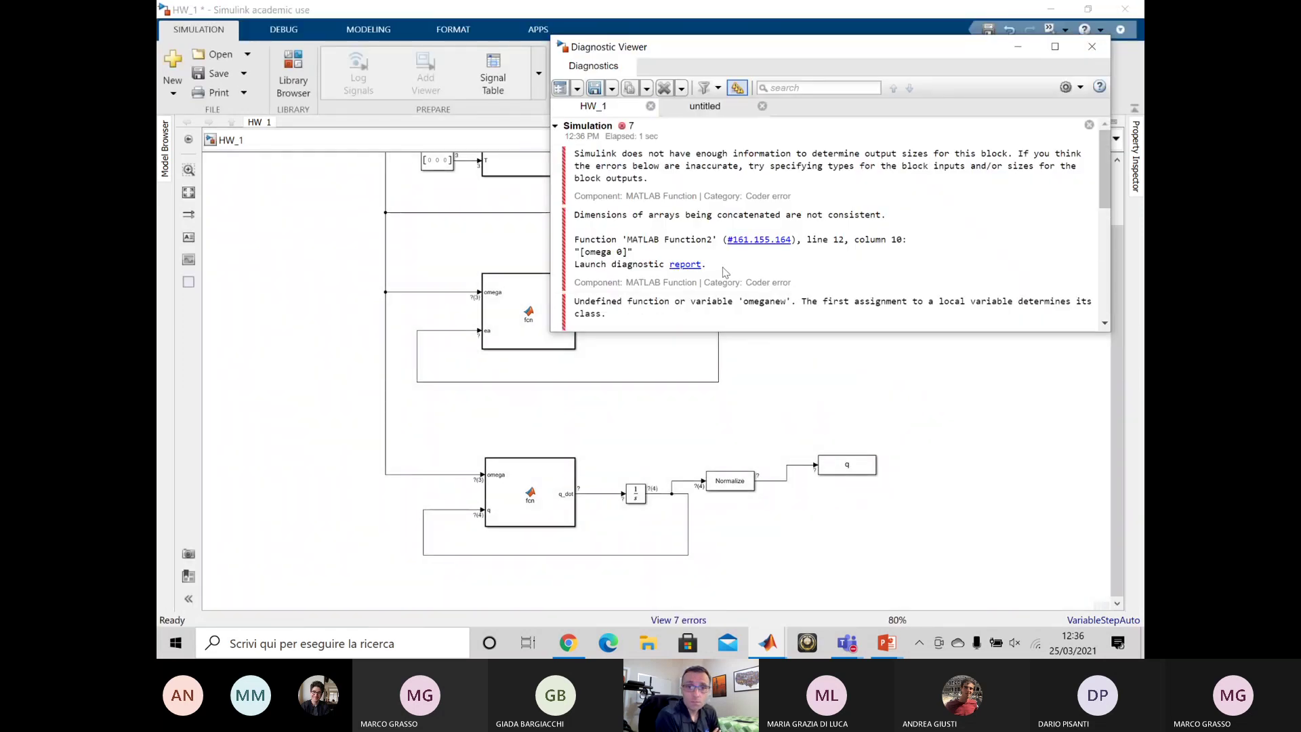
pyautogui.scroll(-1, 701, 247)
pyautogui.scroll(-3, 699, 245)
pyautogui.scroll(4, 702, 250)
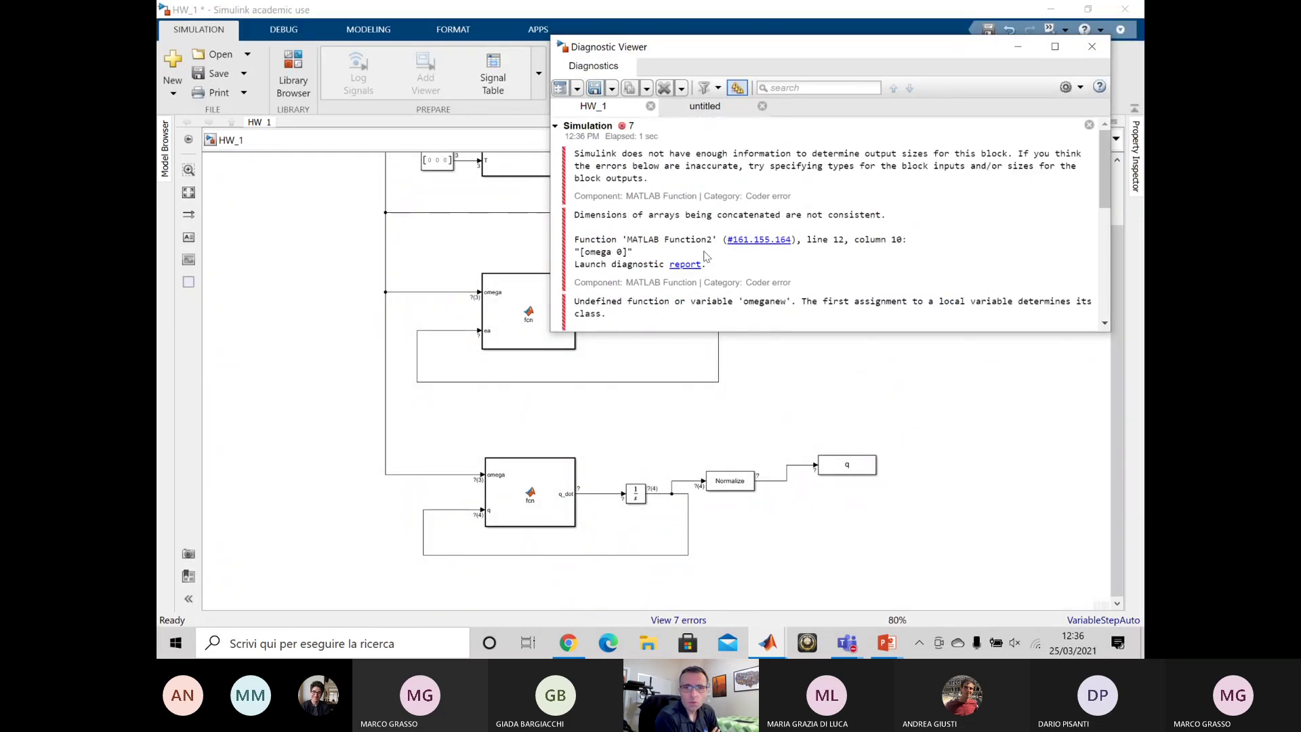
pyautogui.scroll(-5, 706, 261)
pyautogui.scroll(3, 705, 264)
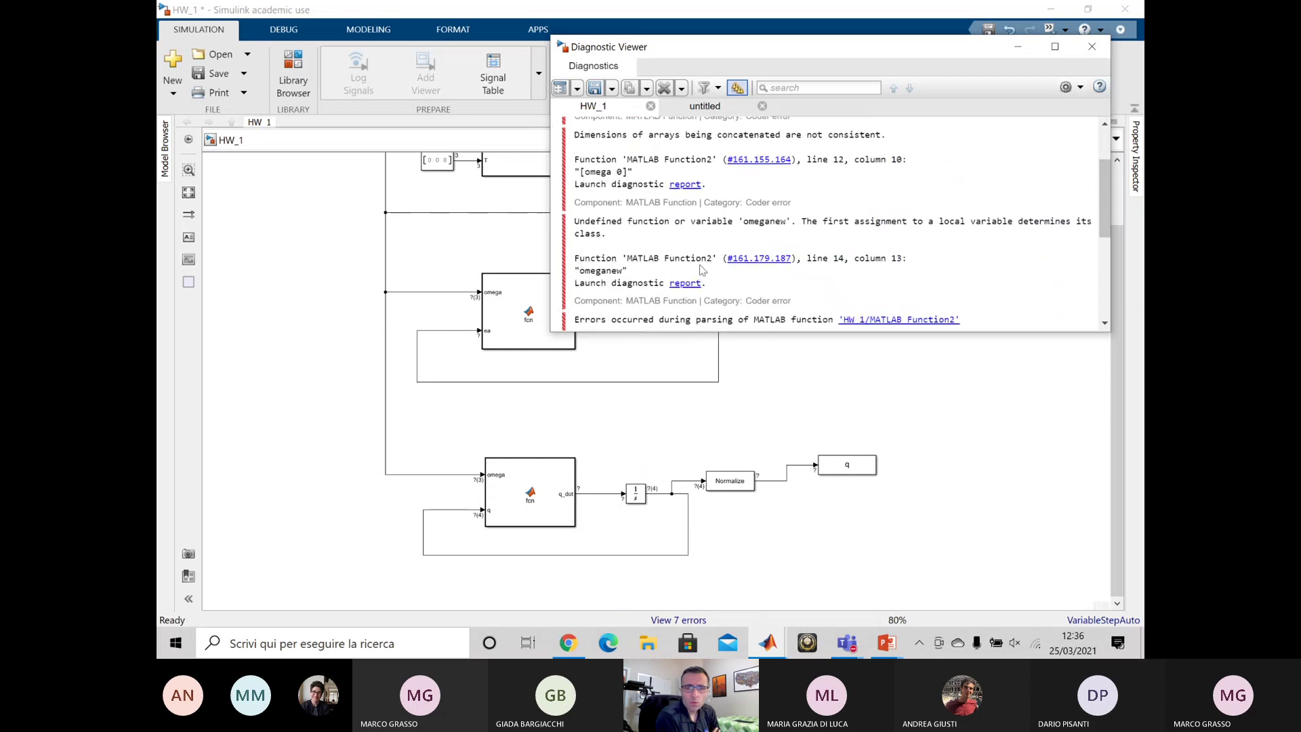
pyautogui.scroll(2, 699, 271)
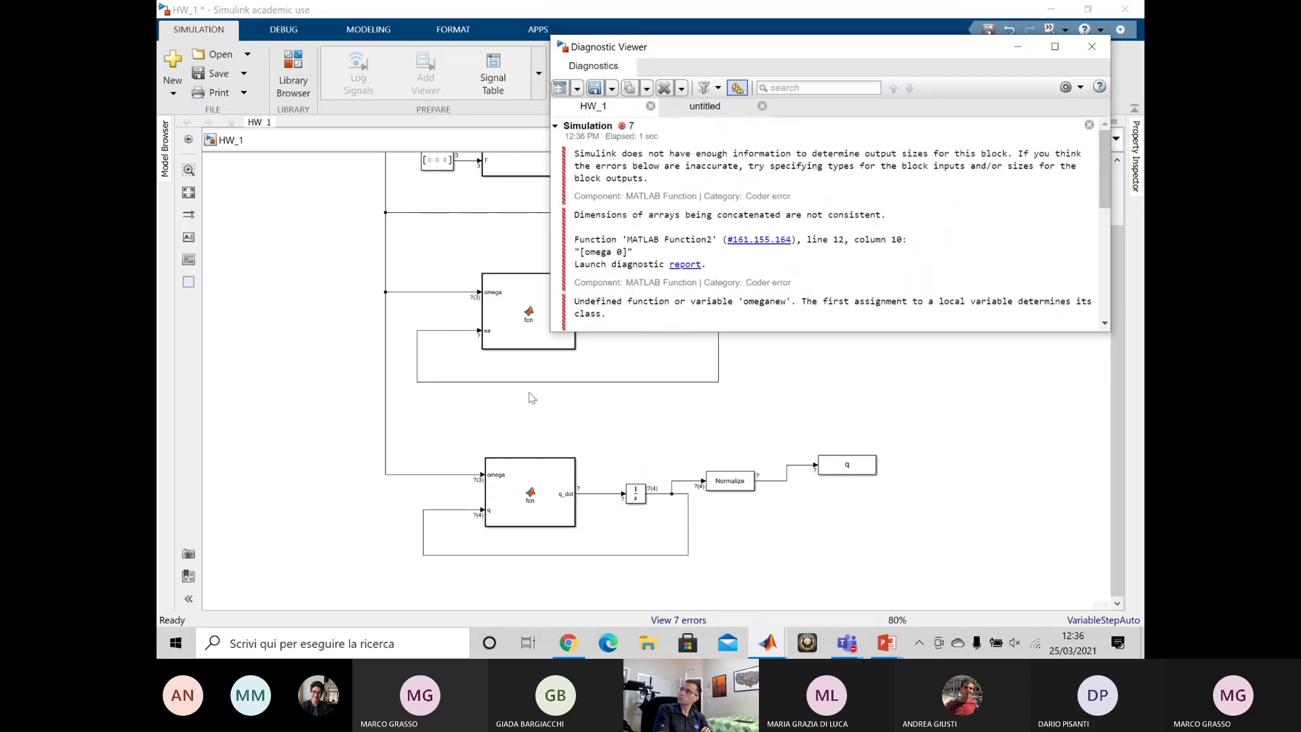
# - Change line 12 of MATLAB Function2 to omeganew=[omega ; 0];
pyautogui.doubleClick(511, 523)
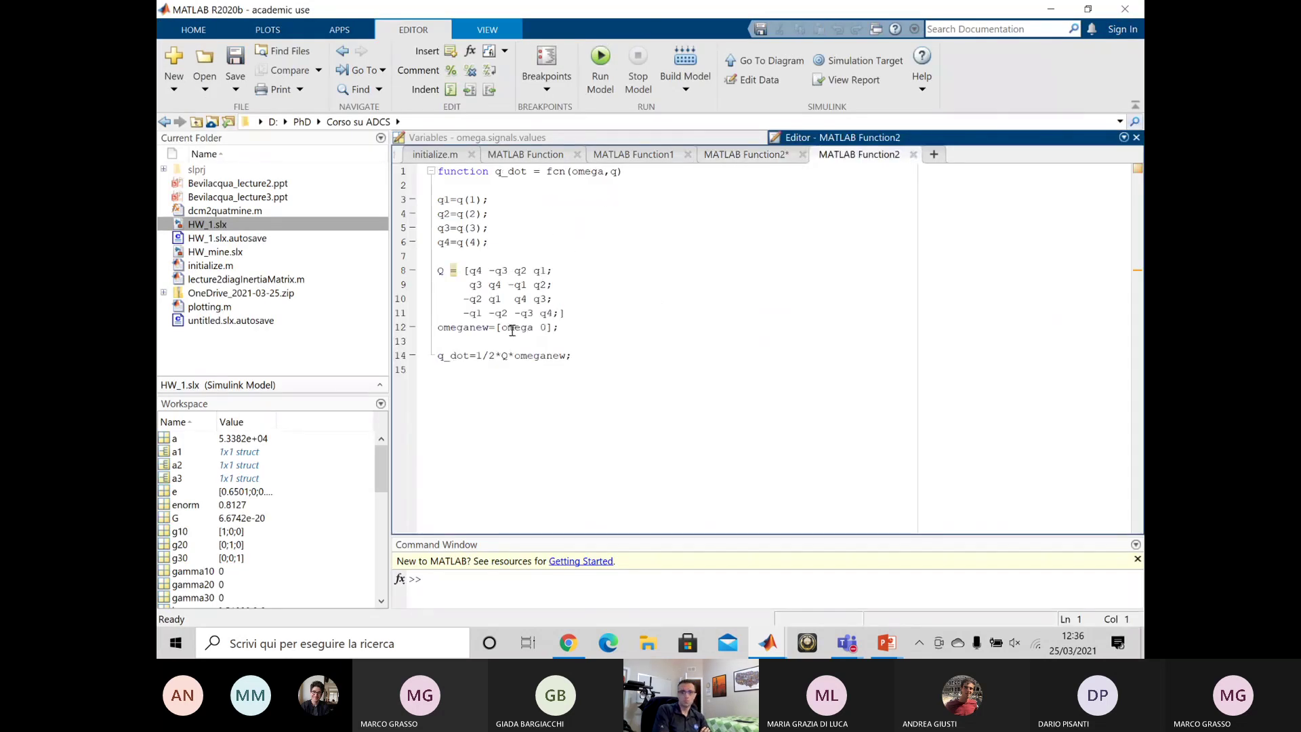
pyautogui.click(539, 329)
pyautogui.press('BackSpace')
pyautogui.write(';')
pyautogui.press('BackSpace')
pyautogui.press('BackSpace')
pyautogui.write(';')
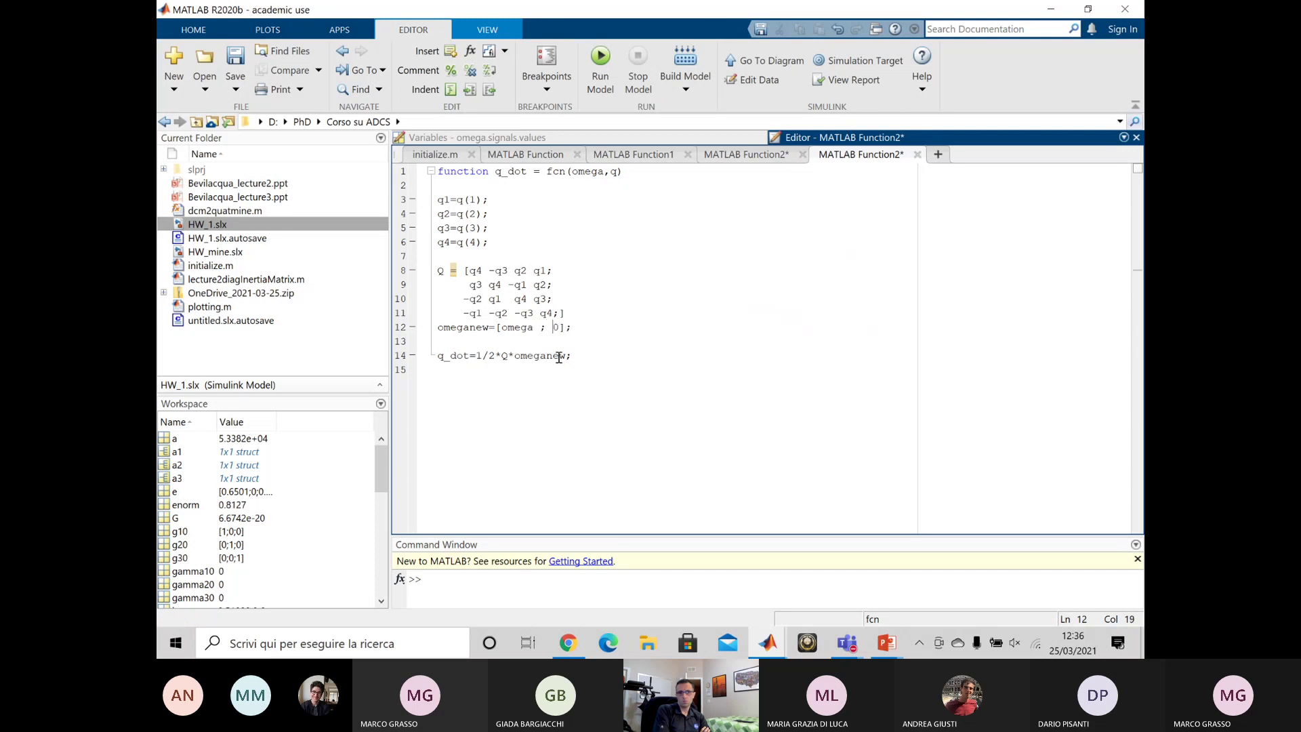
pyautogui.moveTo(767, 643)
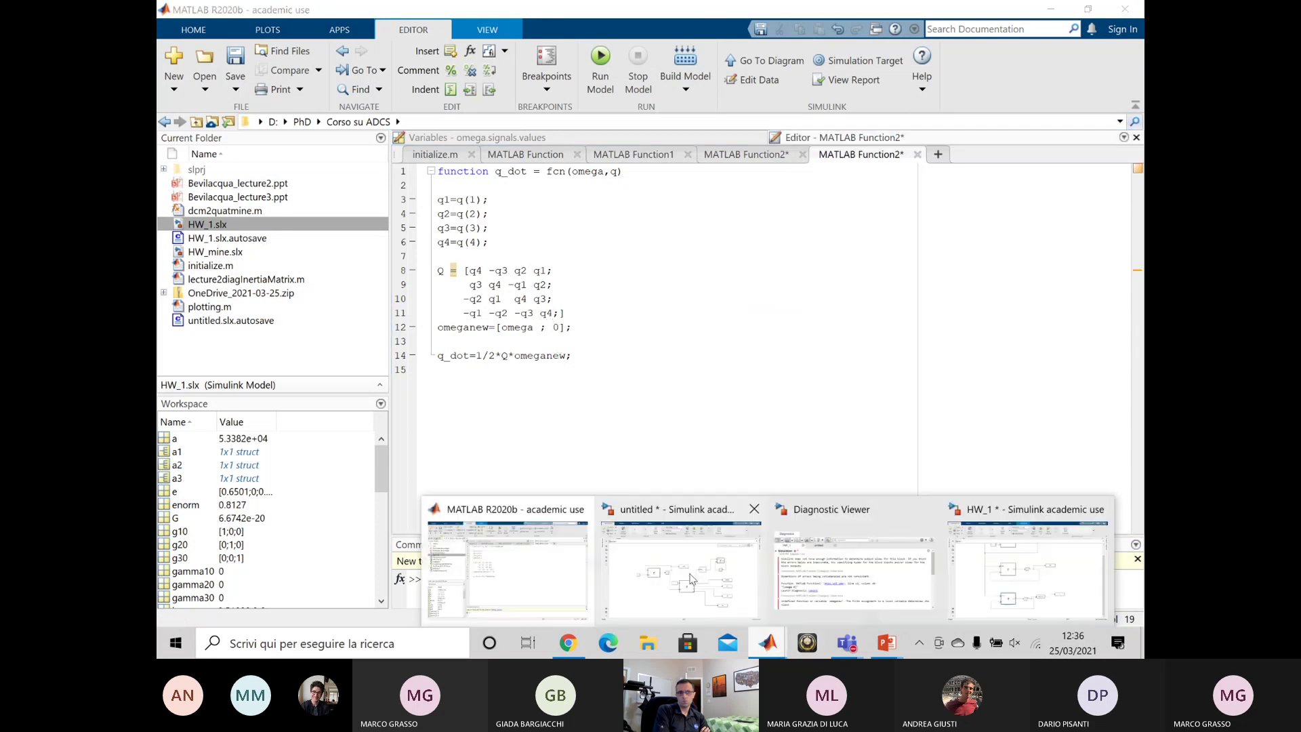
pyautogui.click(1024, 569)
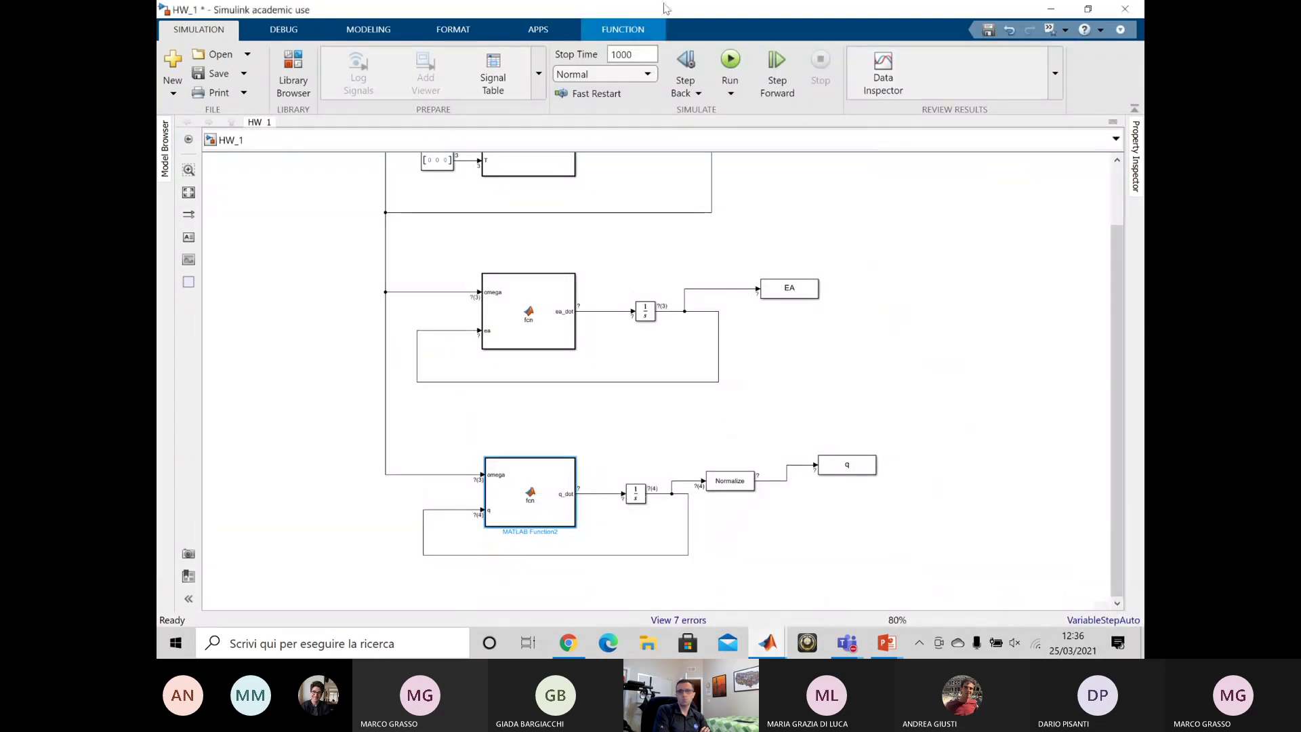
pyautogui.click(729, 62)
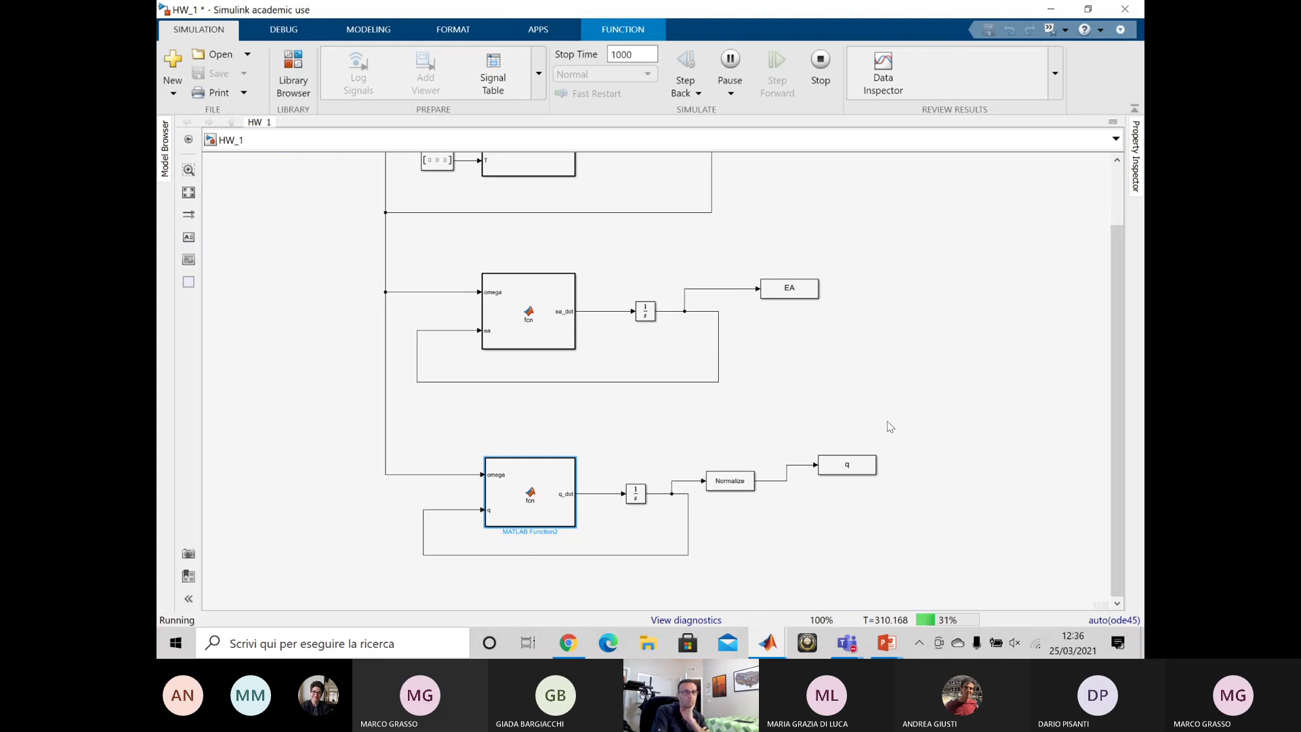
pyautogui.scroll(1, 861, 399)
pyautogui.scroll(-1, 949, 588)
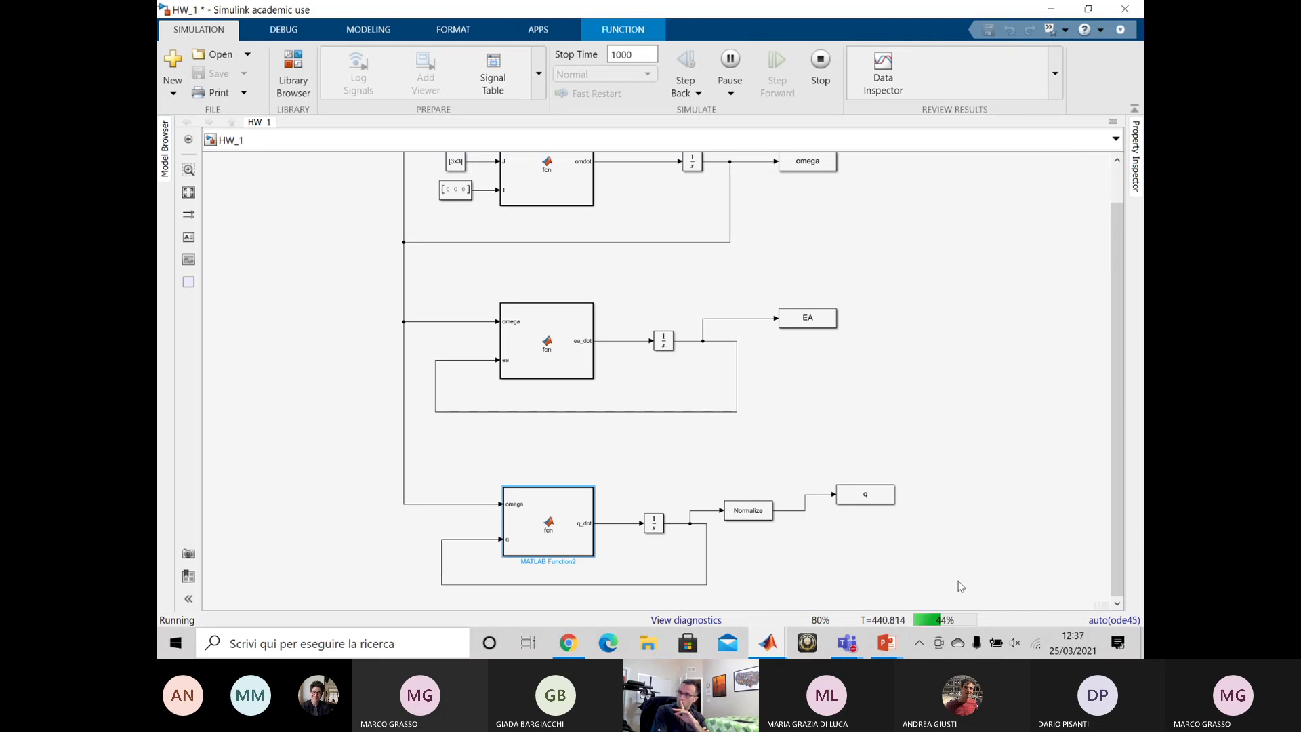
# - Switch to the untitled orbit model, abandoning a quick block search for 'sub'
pyautogui.moveTo(768, 642)
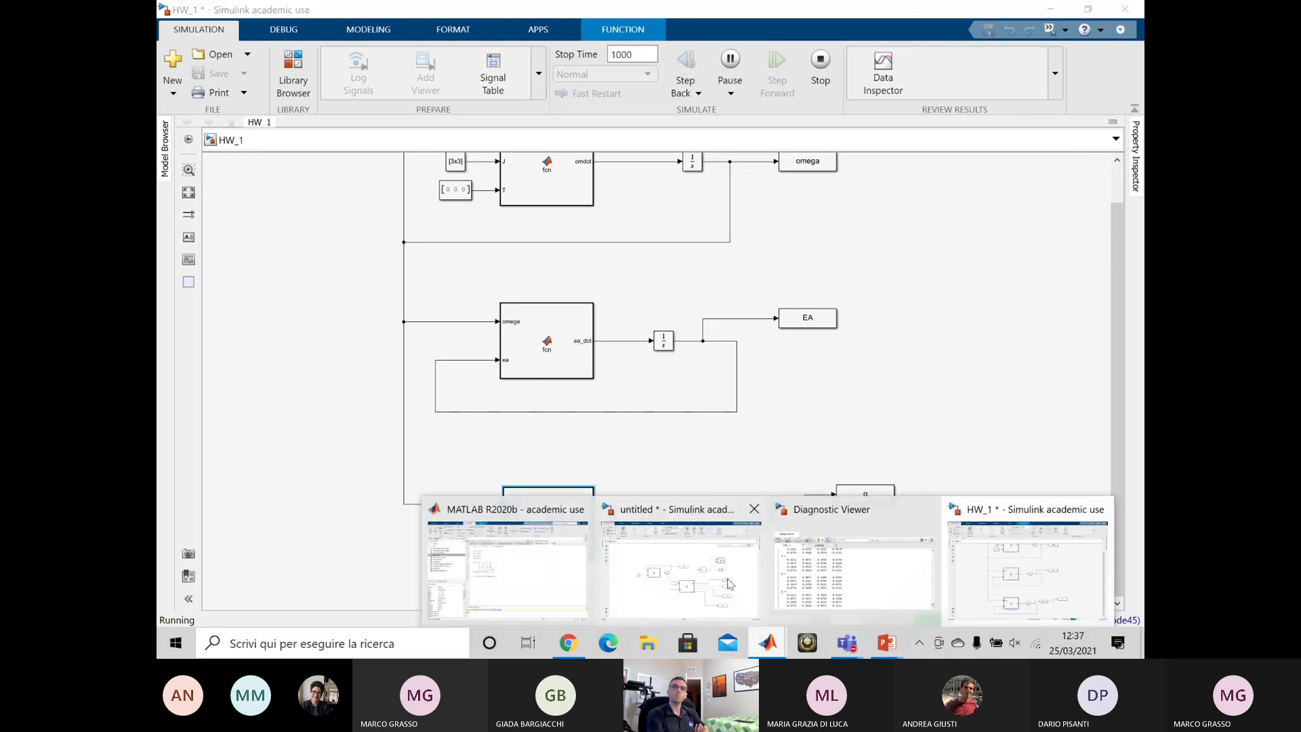
pyautogui.click(719, 576)
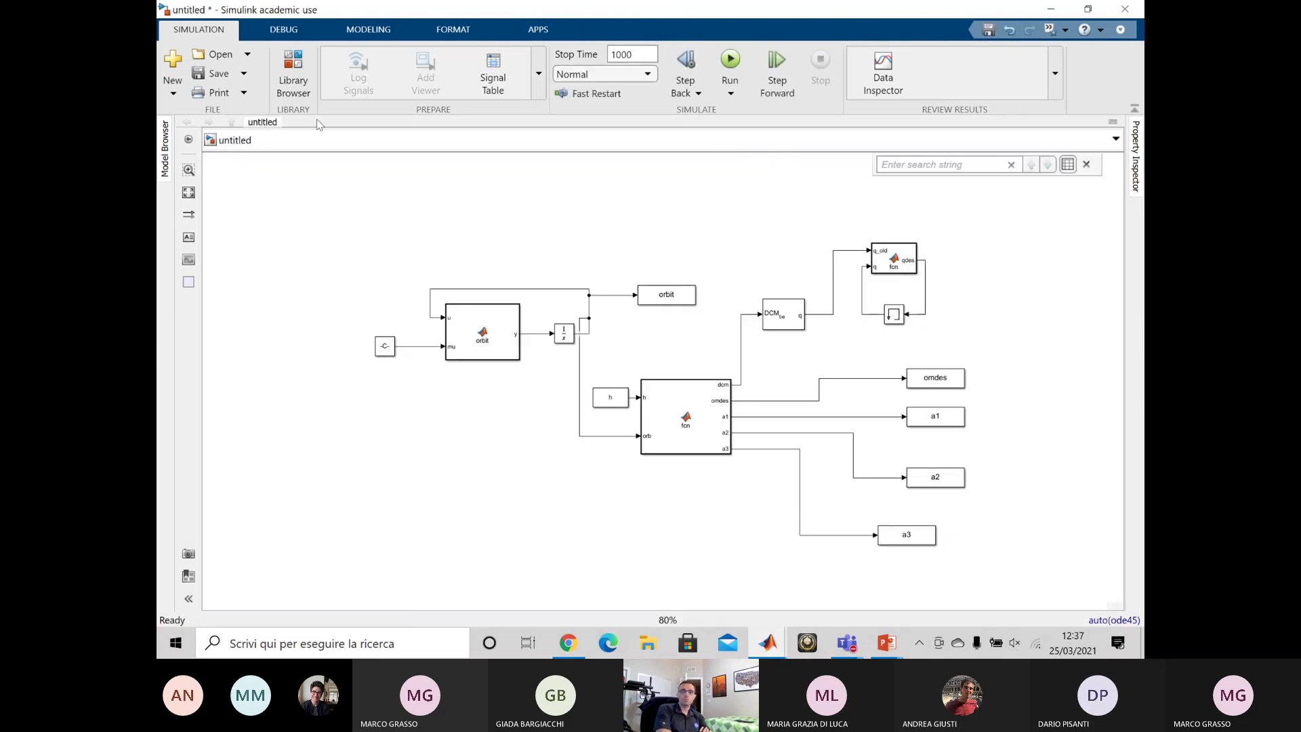
pyautogui.hscroll(3, 505, 203)
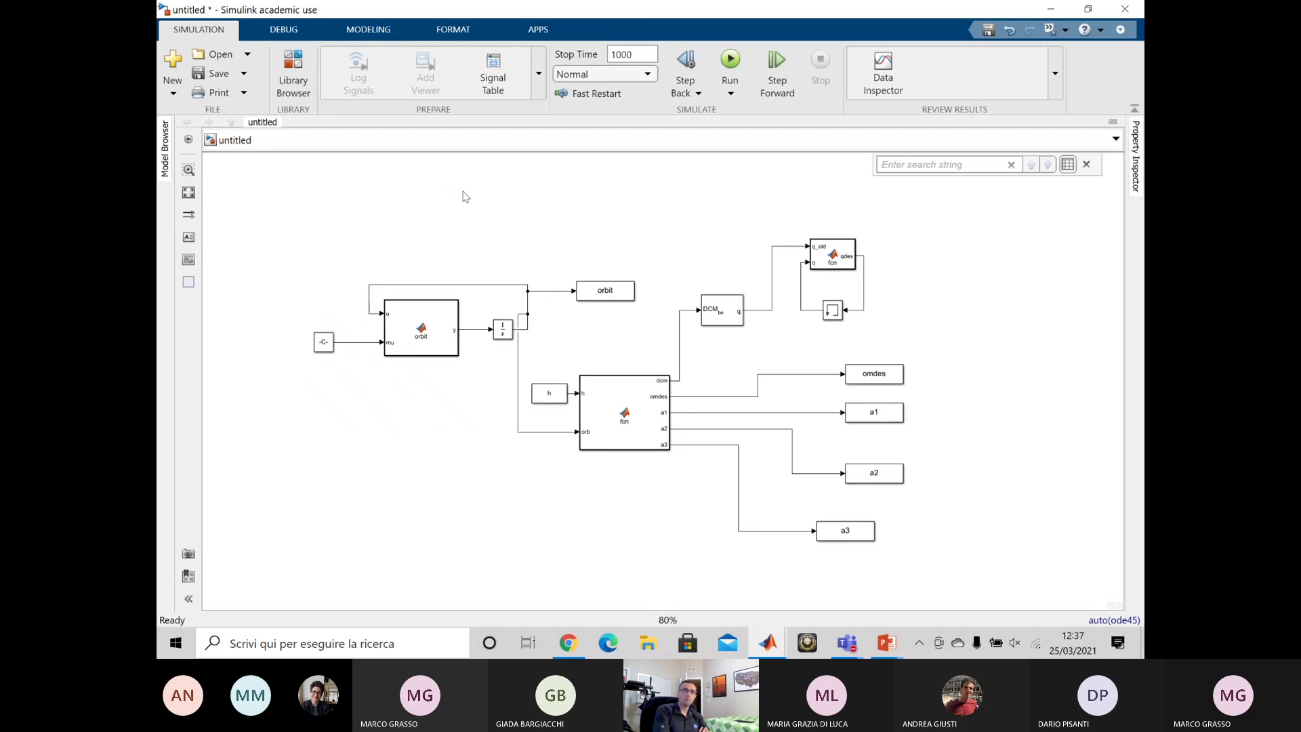
pyautogui.write('sub')
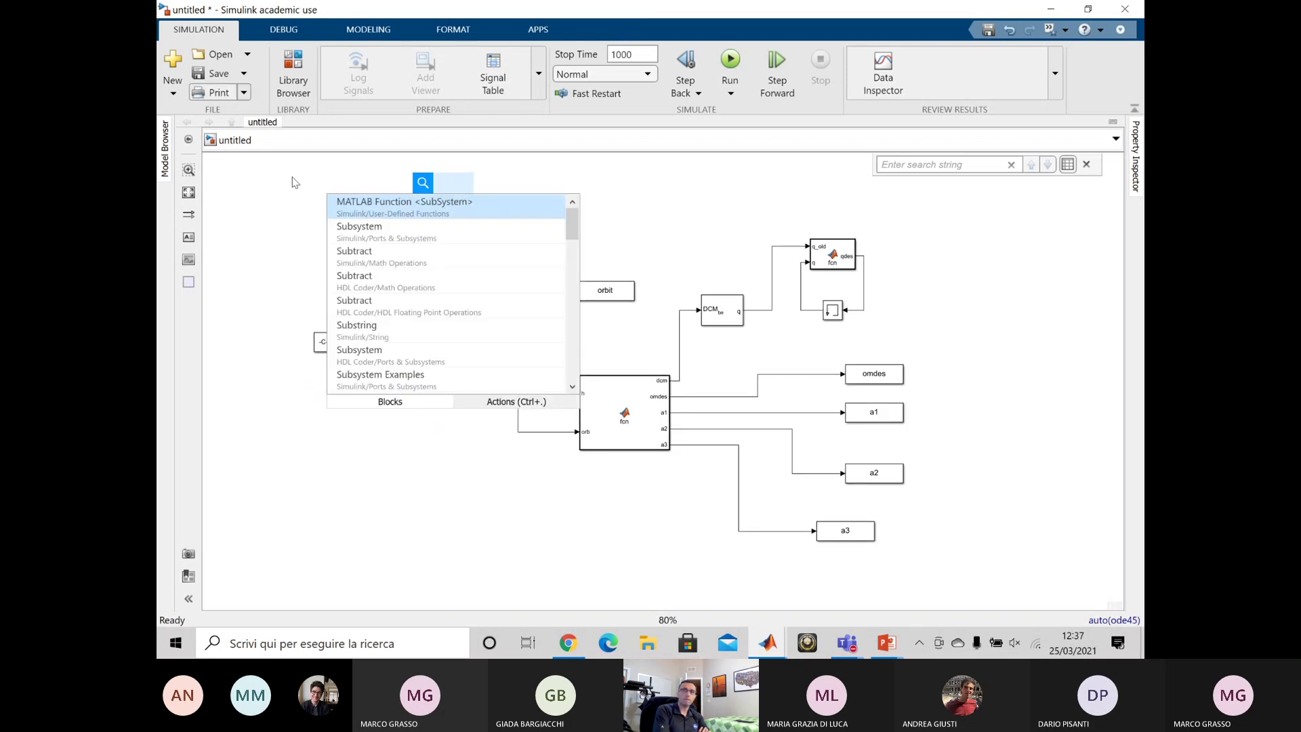
pyautogui.press('Escape')
pyautogui.press('Escape')
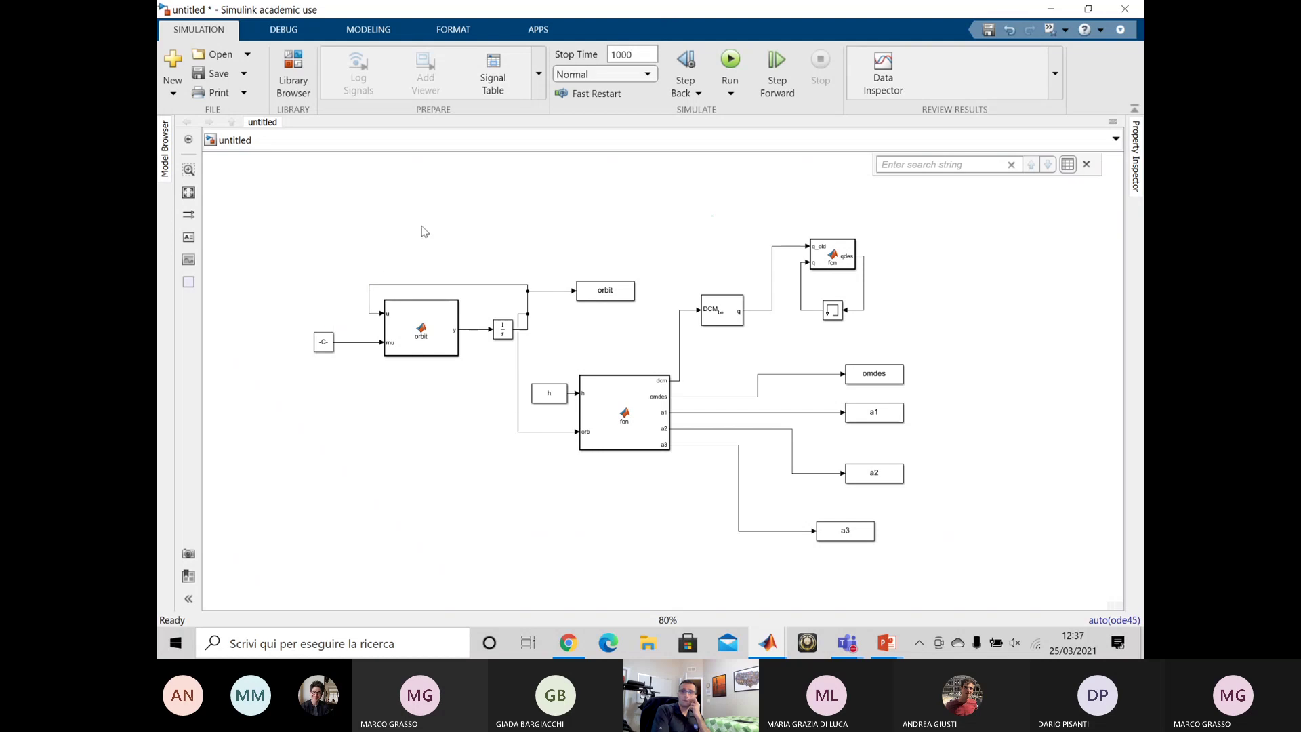
pyautogui.doubleClick(429, 230)
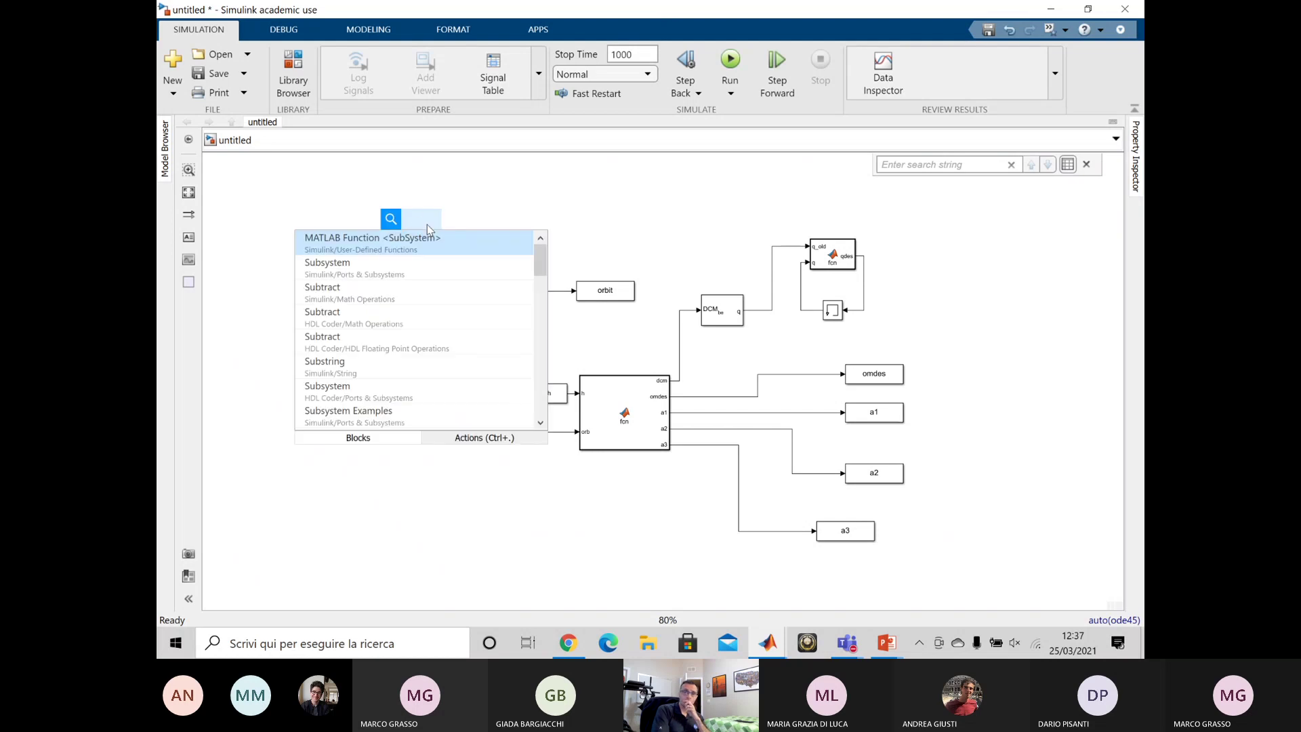
pyautogui.press('BackSpace')
pyautogui.press('BackSpace')
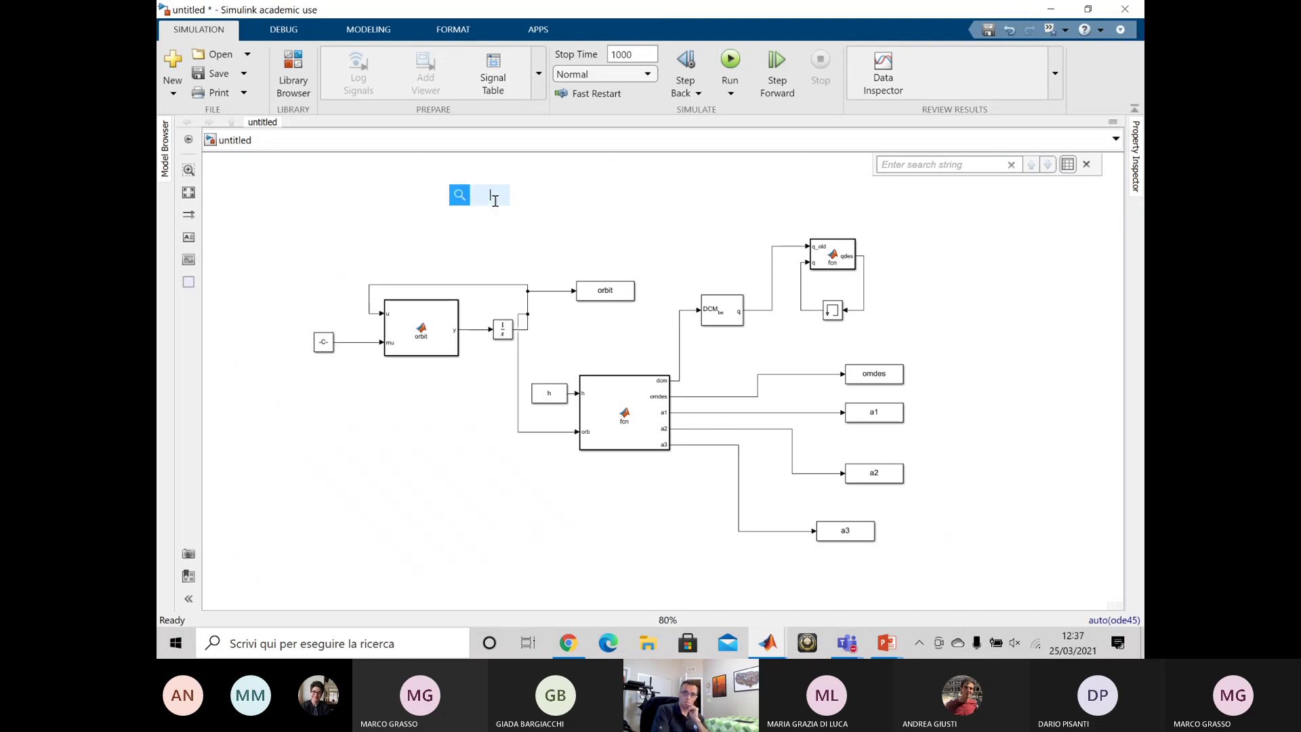
pyautogui.press('Escape')
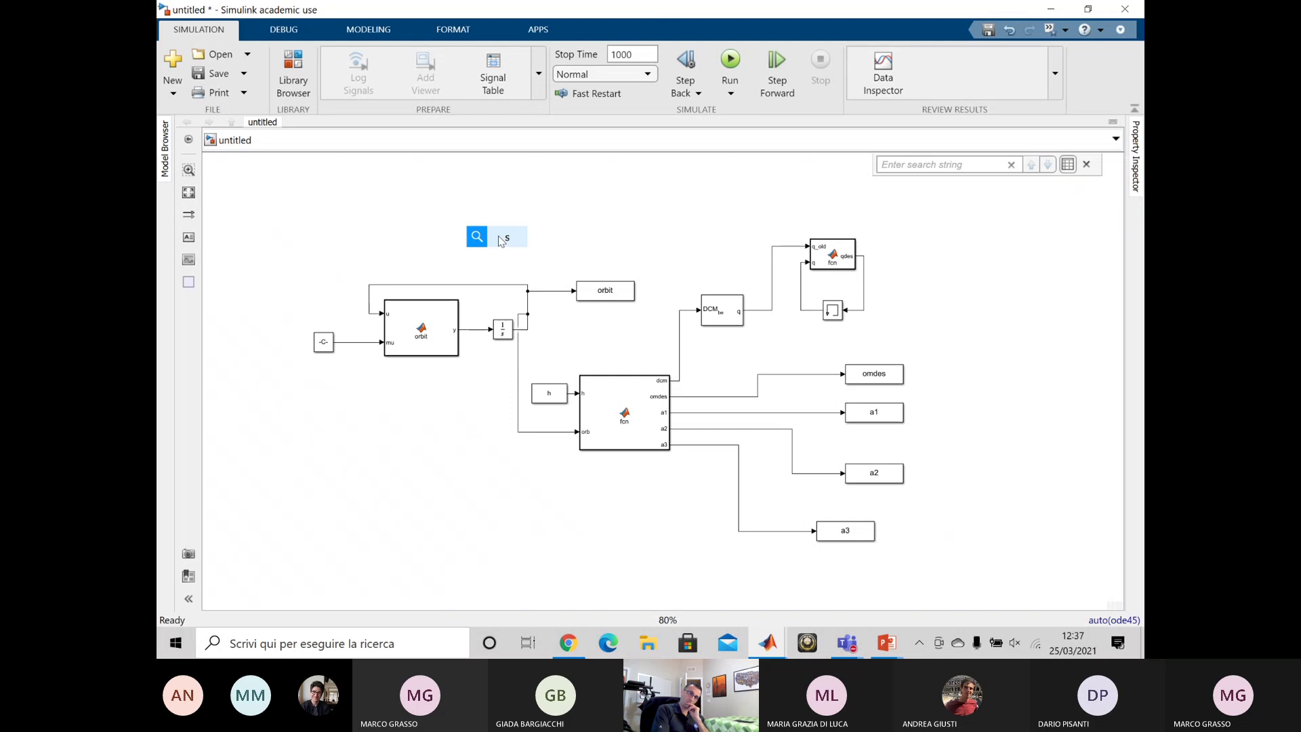
pyautogui.press('Escape')
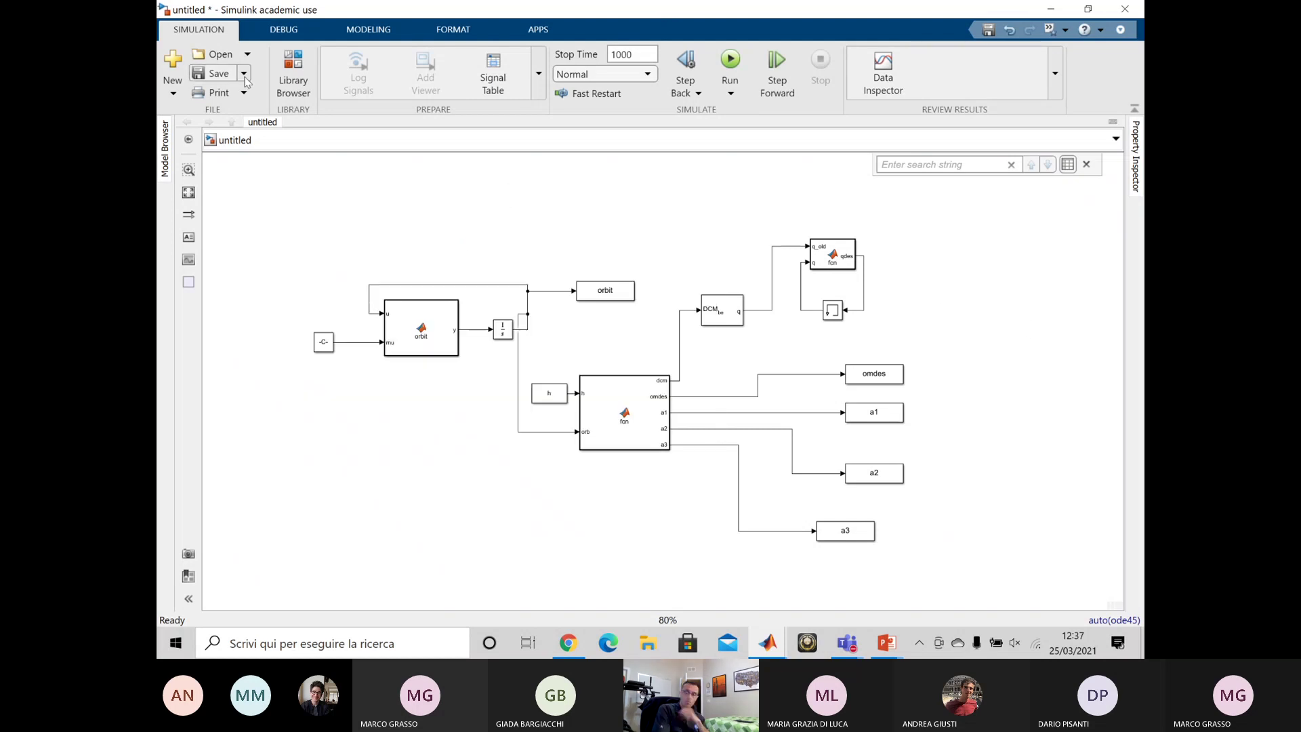
# - Search the Library Browser for subsystem and add the Subsystem block
pyautogui.click(293, 75)
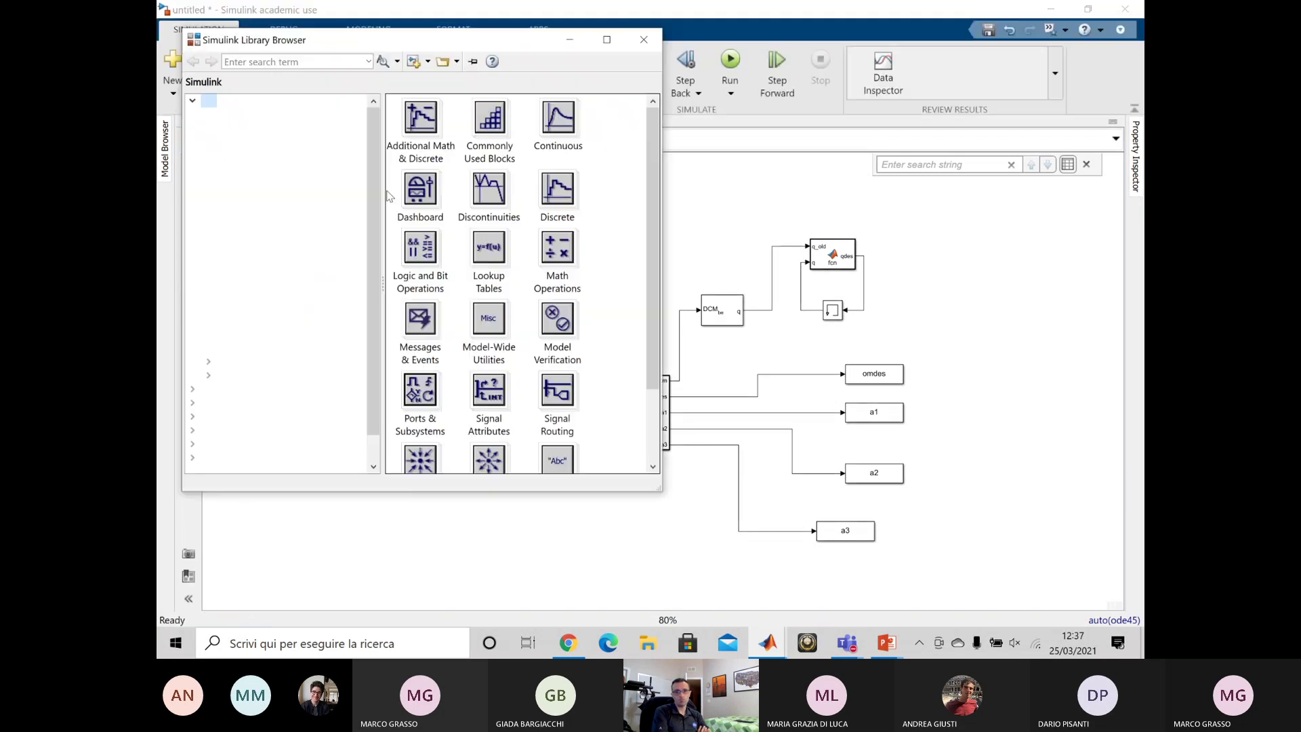
pyautogui.click(287, 63)
pyautogui.write('subsystem')
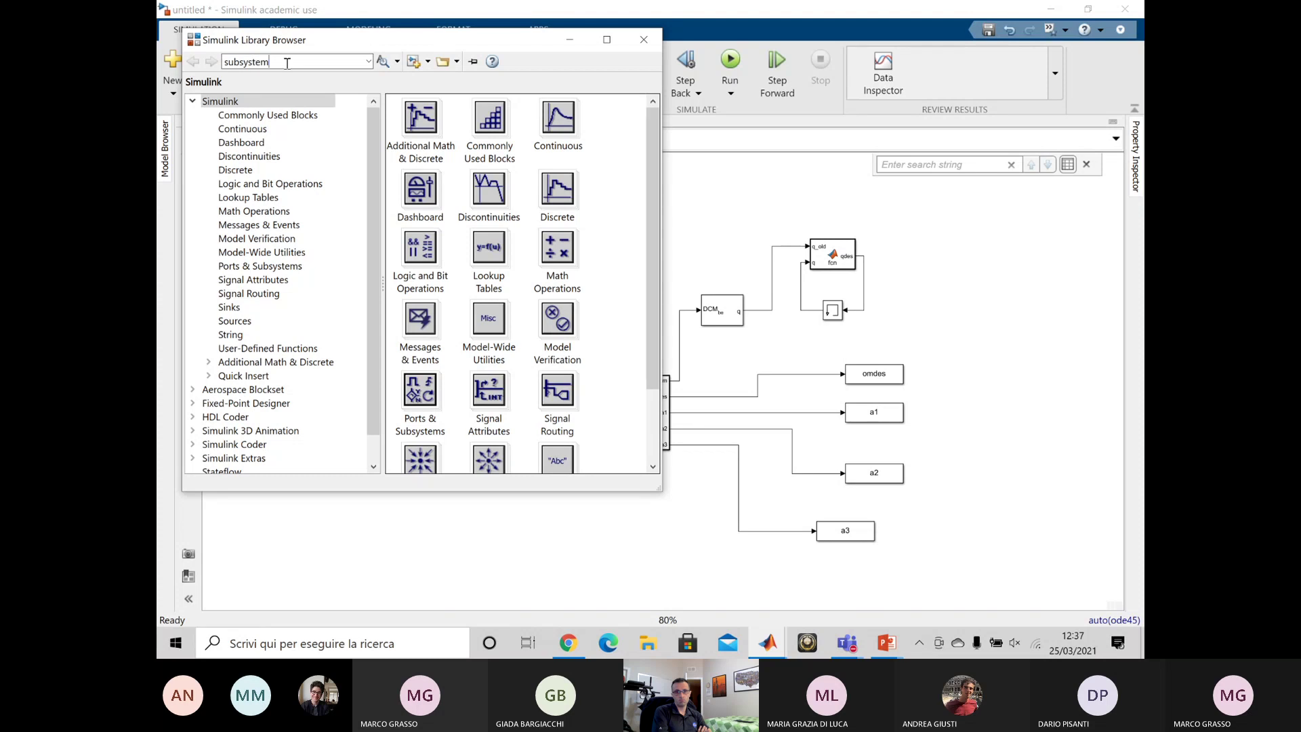
pyautogui.press('Return')
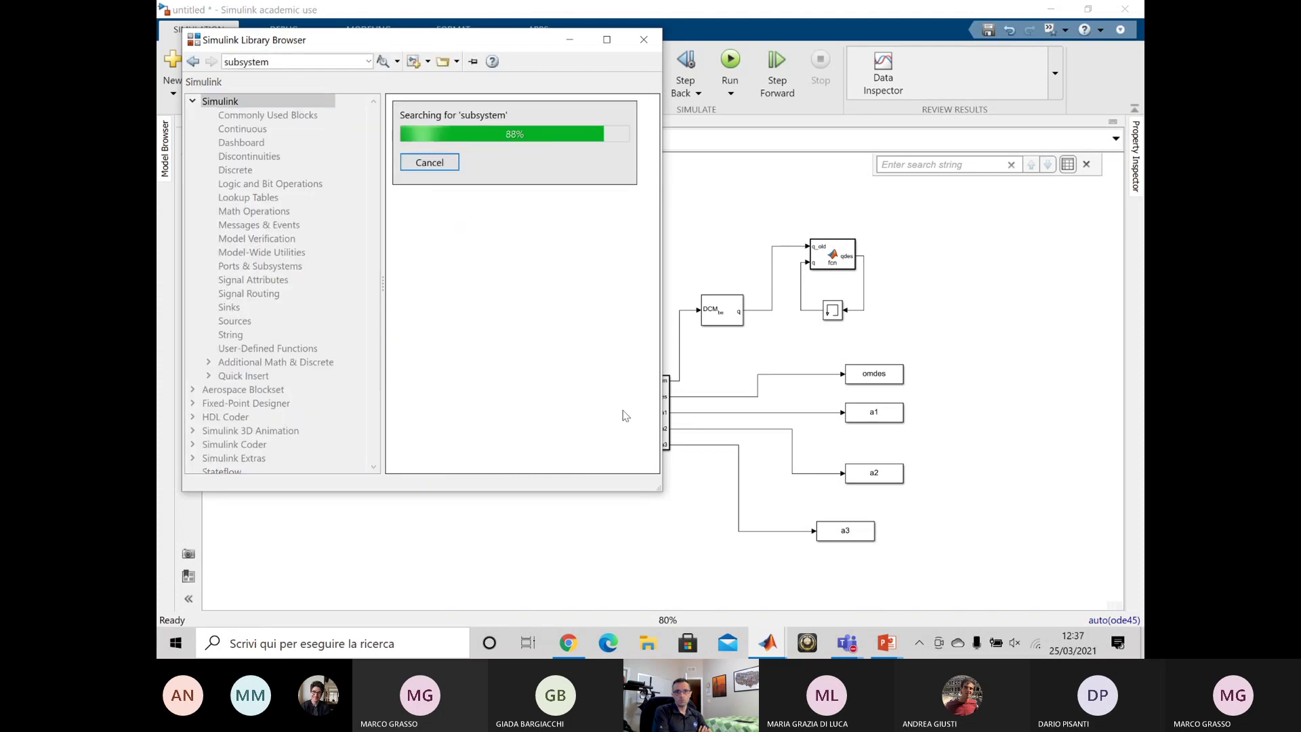
pyautogui.click(562, 217)
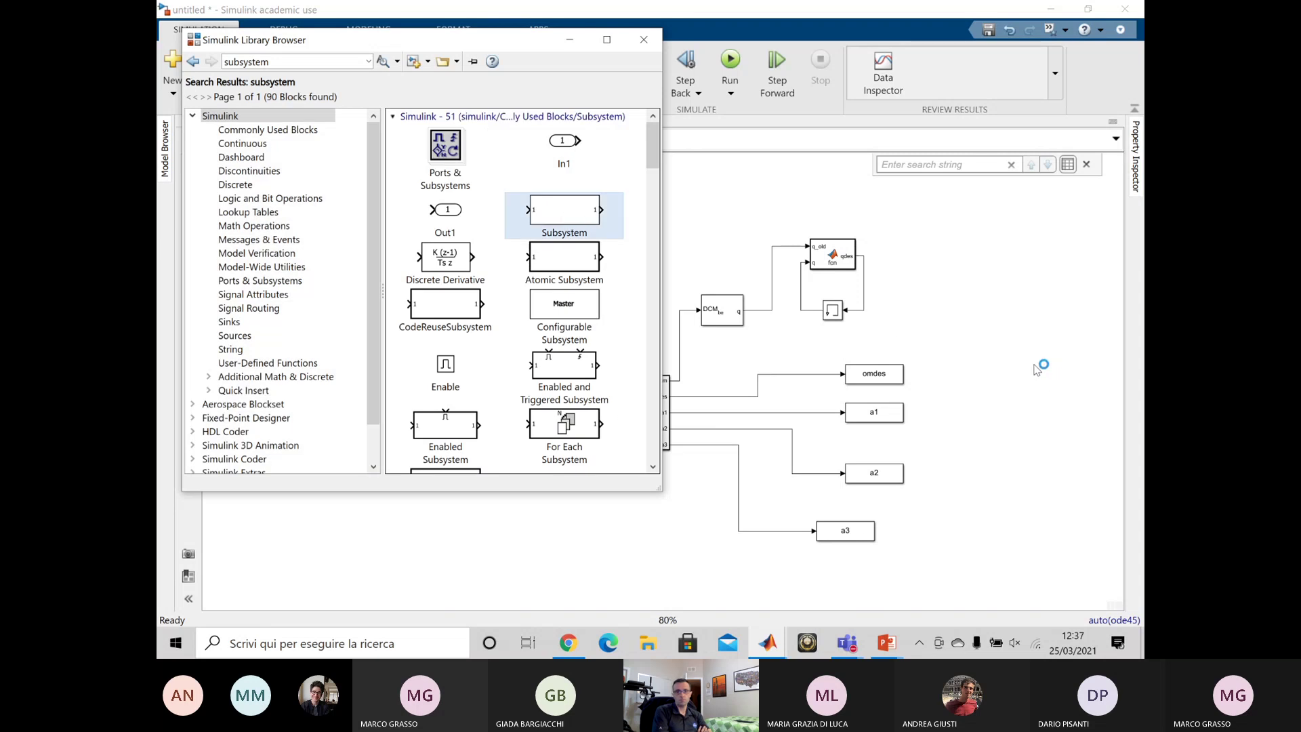
pyautogui.doubleClick(562, 213)
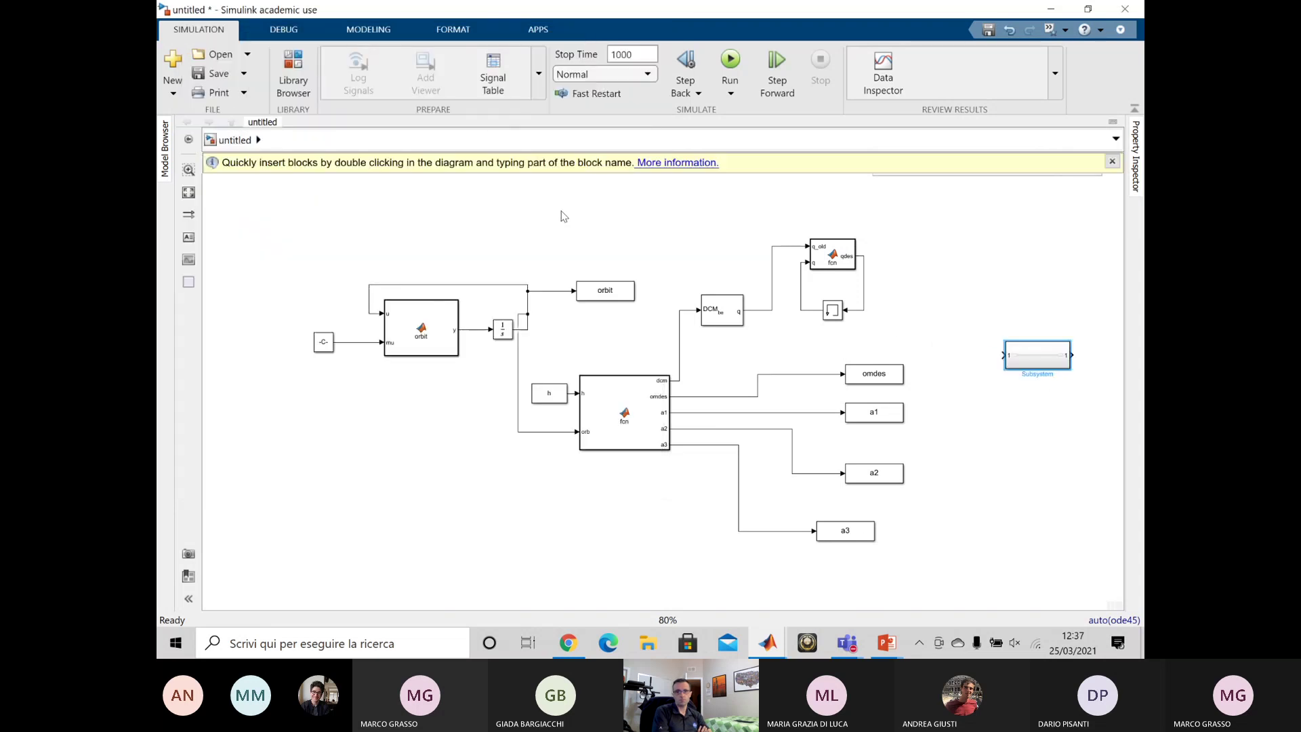
# - Move the Subsystem block to the upper left, above the orbit model blocks
pyautogui.click(383, 224)
pyautogui.moveTo(422, 257); pyautogui.dragTo(419, 244)
pyautogui.moveTo(768, 642)
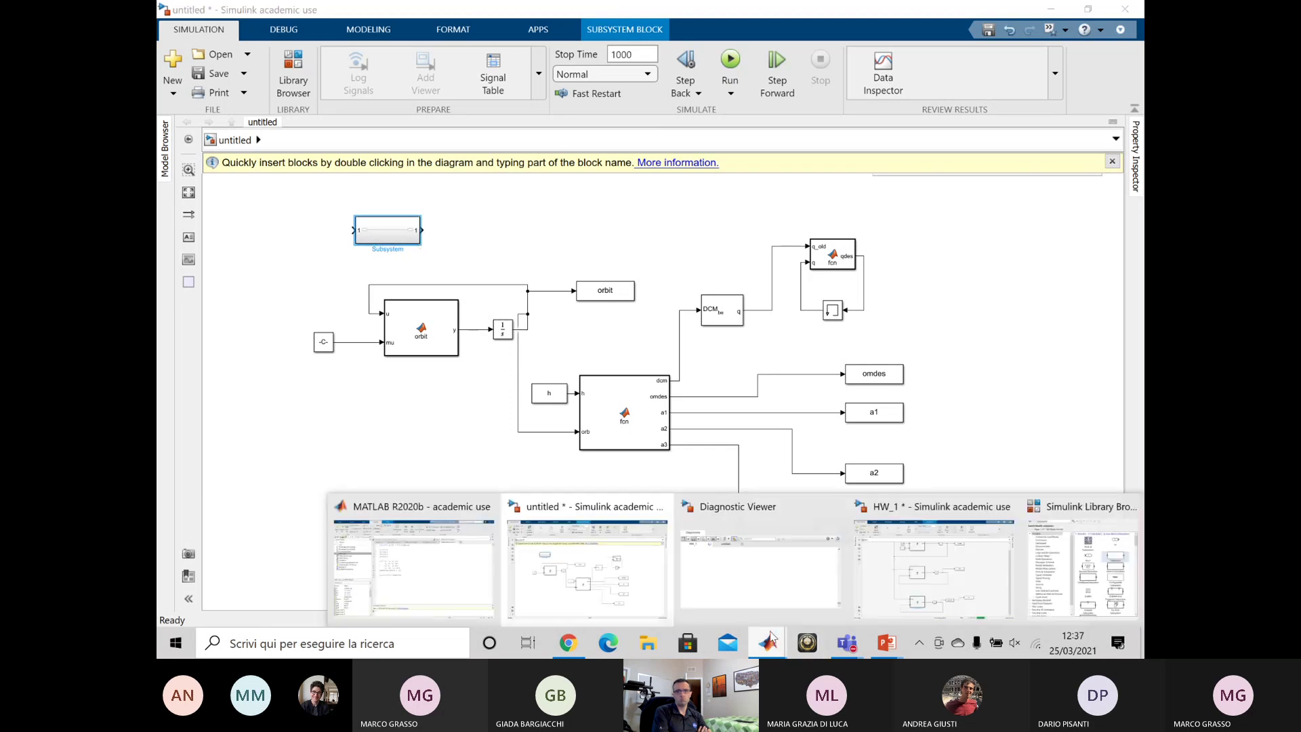
pyautogui.moveTo(989, 597)
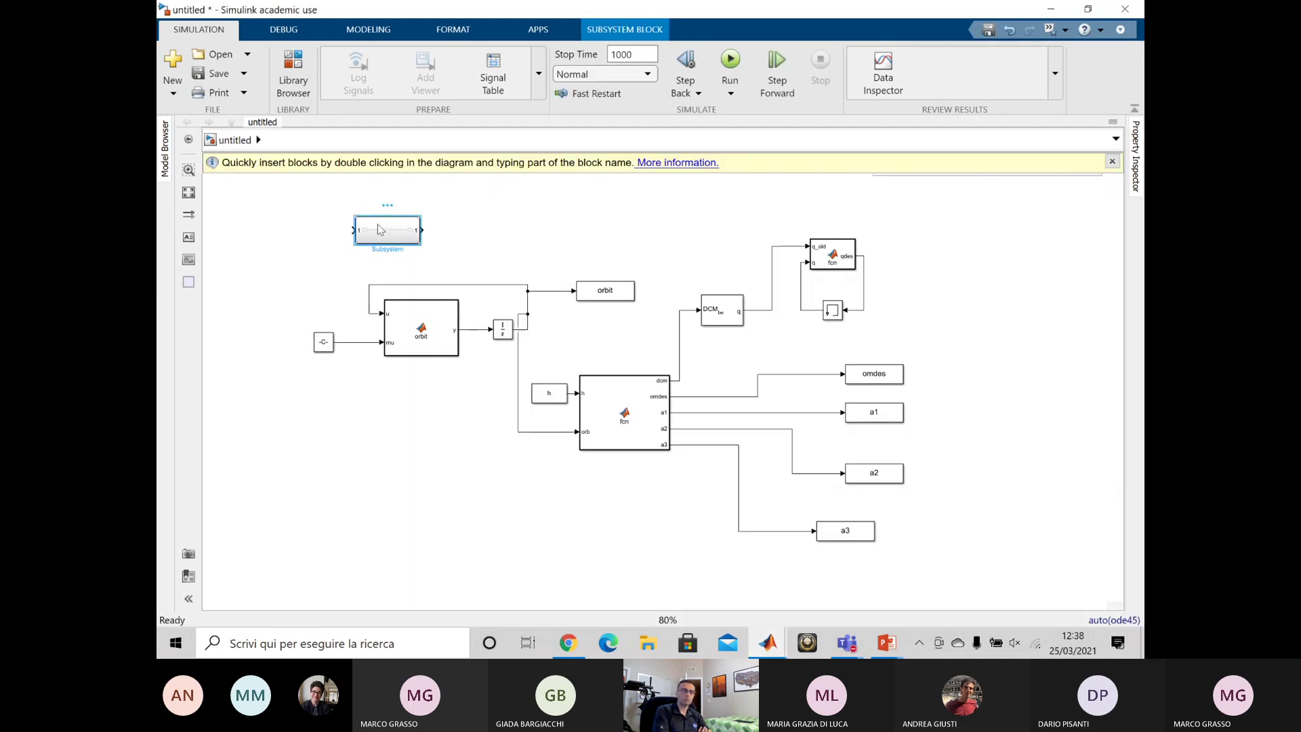
pyautogui.moveTo(378, 229); pyautogui.dragTo(368, 215)
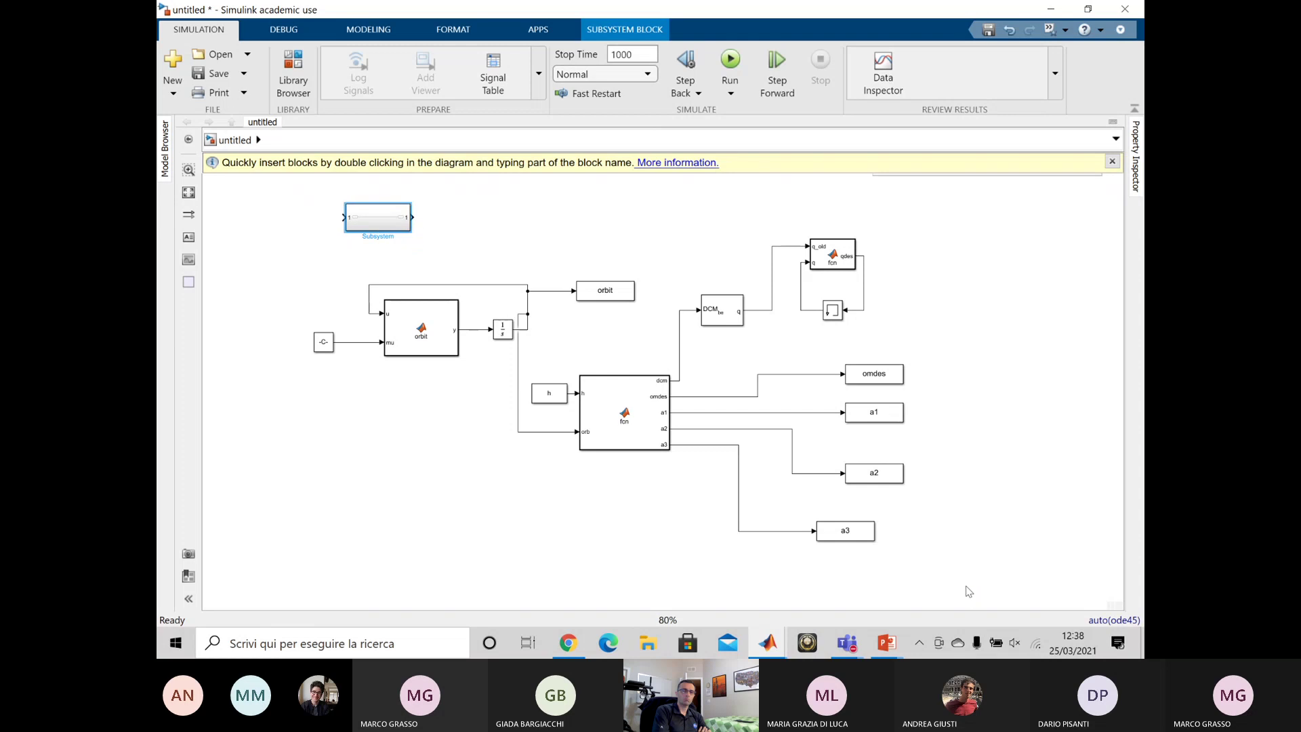
# - Select all the orbit model blocks and copy them
pyautogui.moveTo(968, 587); pyautogui.dragTo(246, 256)
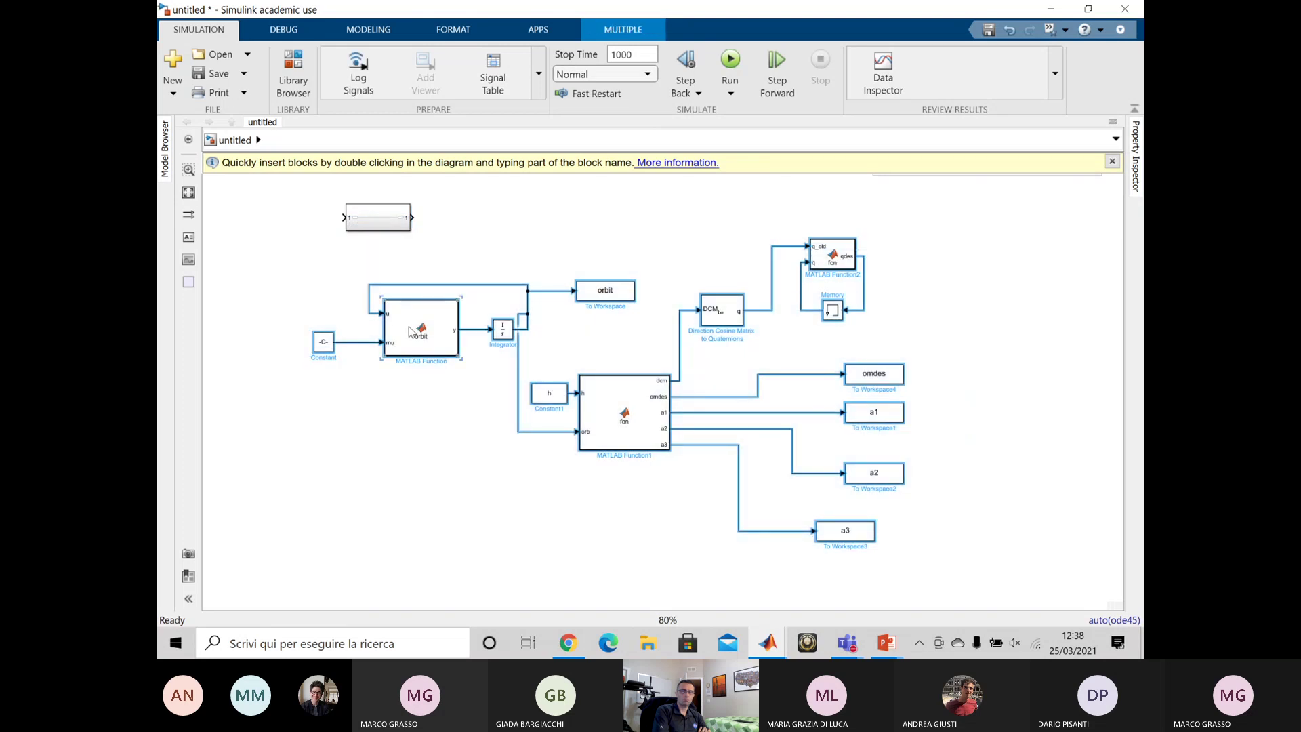
pyautogui.rightClick(413, 337)
pyautogui.click(439, 359)
# - Open the Subsystem for editing and close the Figure 1 and Figure 2 windows
pyautogui.doubleClick(378, 217)
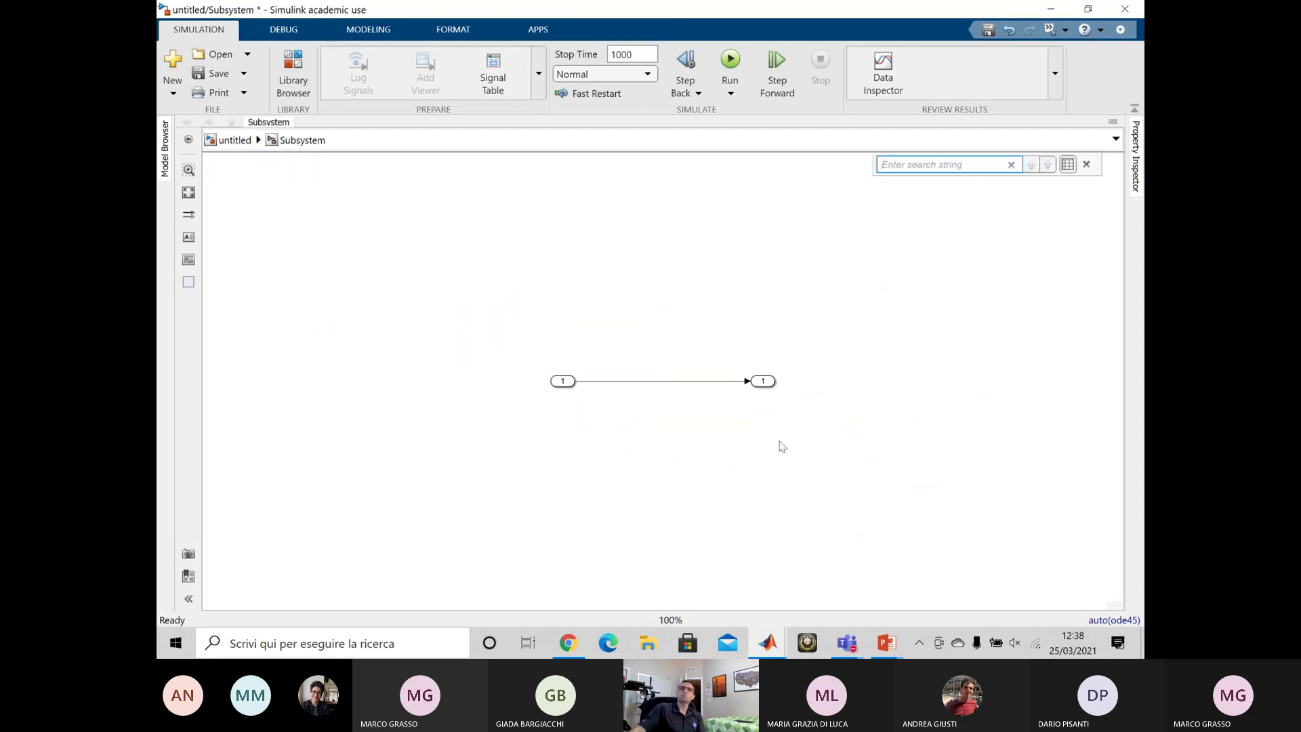
pyautogui.moveTo(775, 430); pyautogui.dragTo(595, 441)
pyautogui.moveTo(781, 416); pyautogui.dragTo(549, 354)
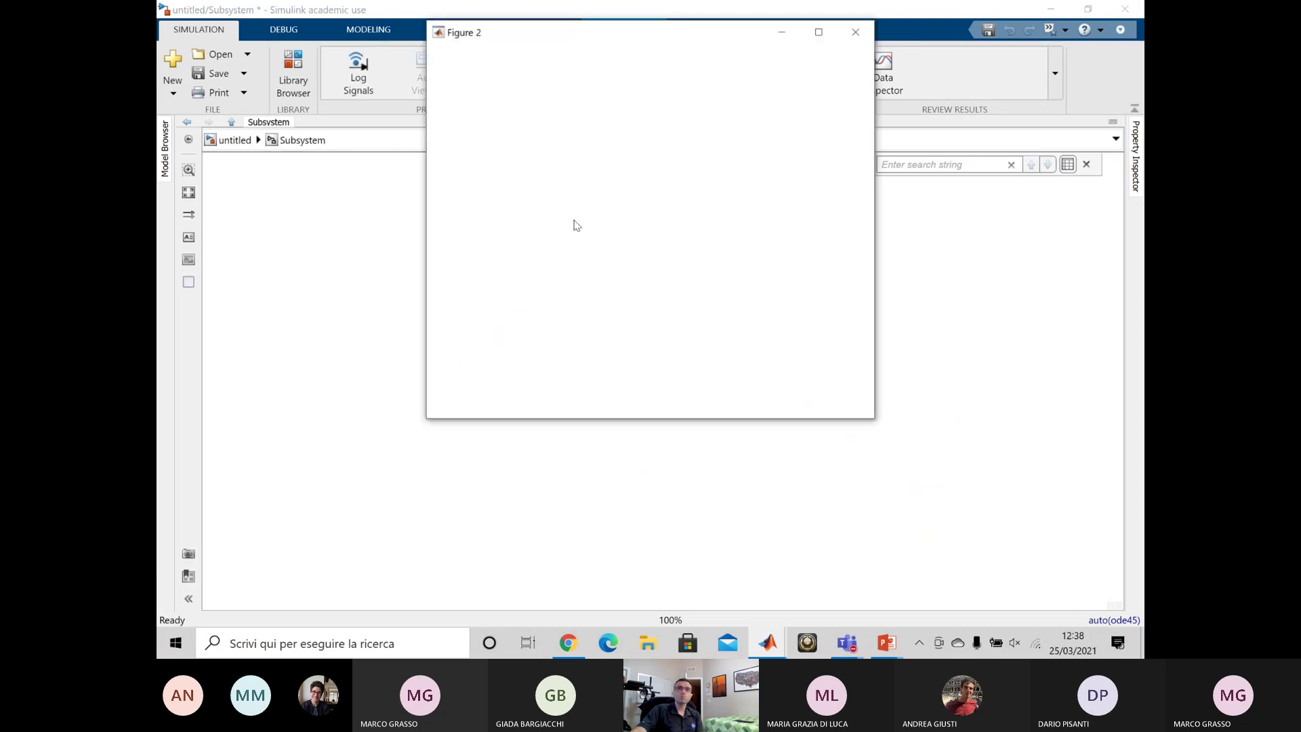
pyautogui.moveTo(746, 32); pyautogui.dragTo(863, 162)
pyautogui.click(973, 166)
pyautogui.click(856, 32)
# - Move the default ports aside and paste the copied orbit blocks into the Subsystem
pyautogui.moveTo(801, 426); pyautogui.dragTo(520, 343)
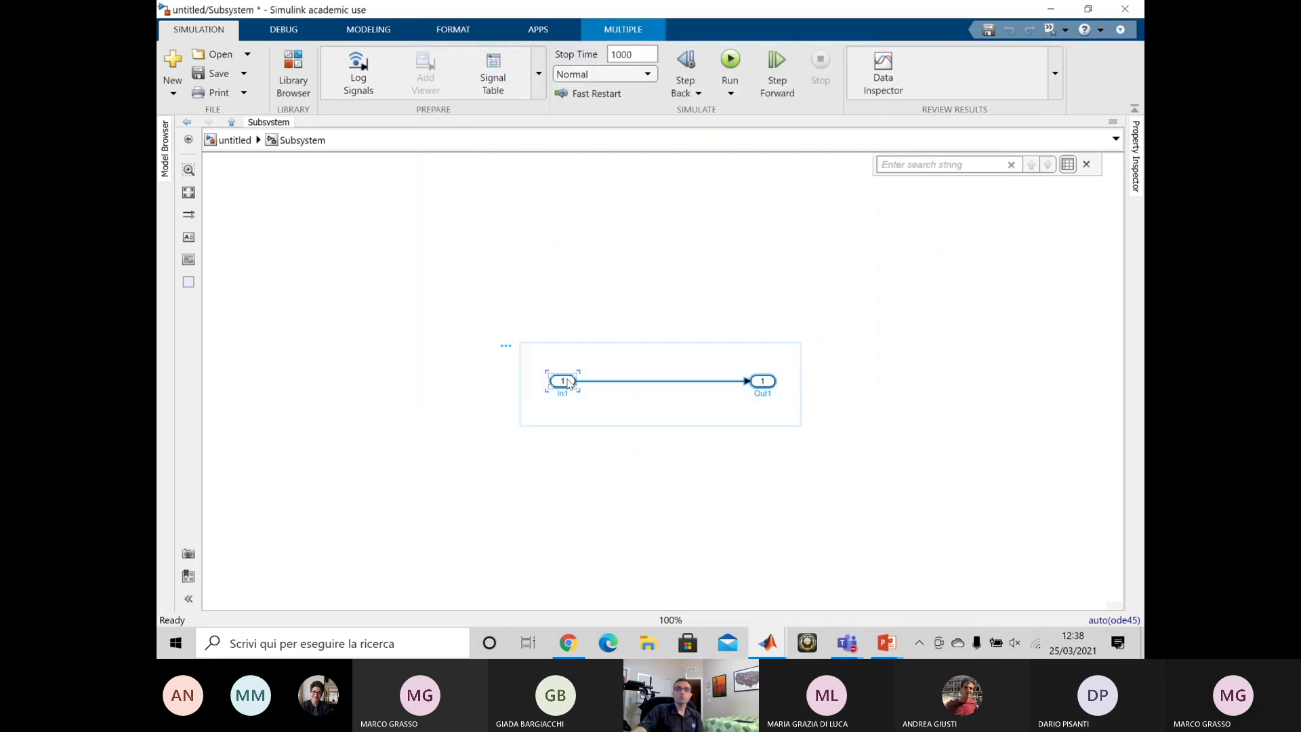
pyautogui.moveTo(566, 381); pyautogui.dragTo(563, 232)
pyautogui.click(575, 343)
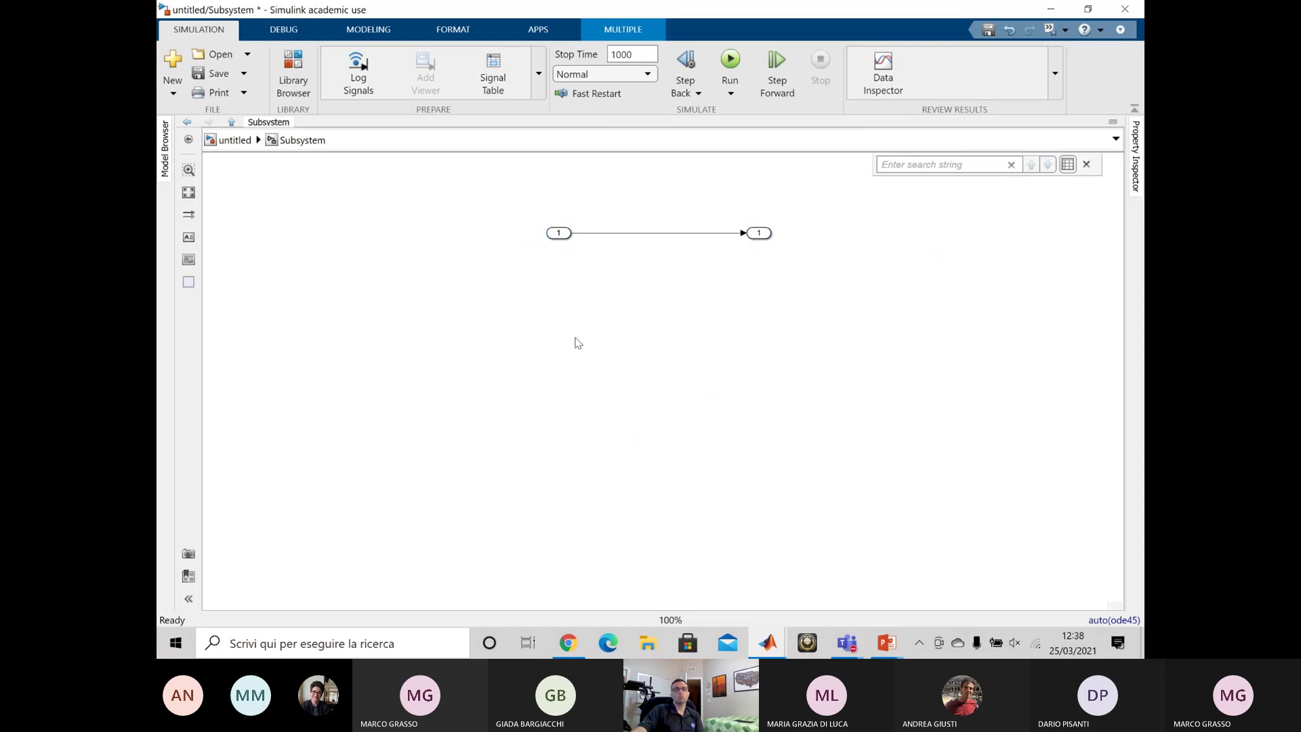
pyautogui.rightClick(595, 383)
pyautogui.click(637, 338)
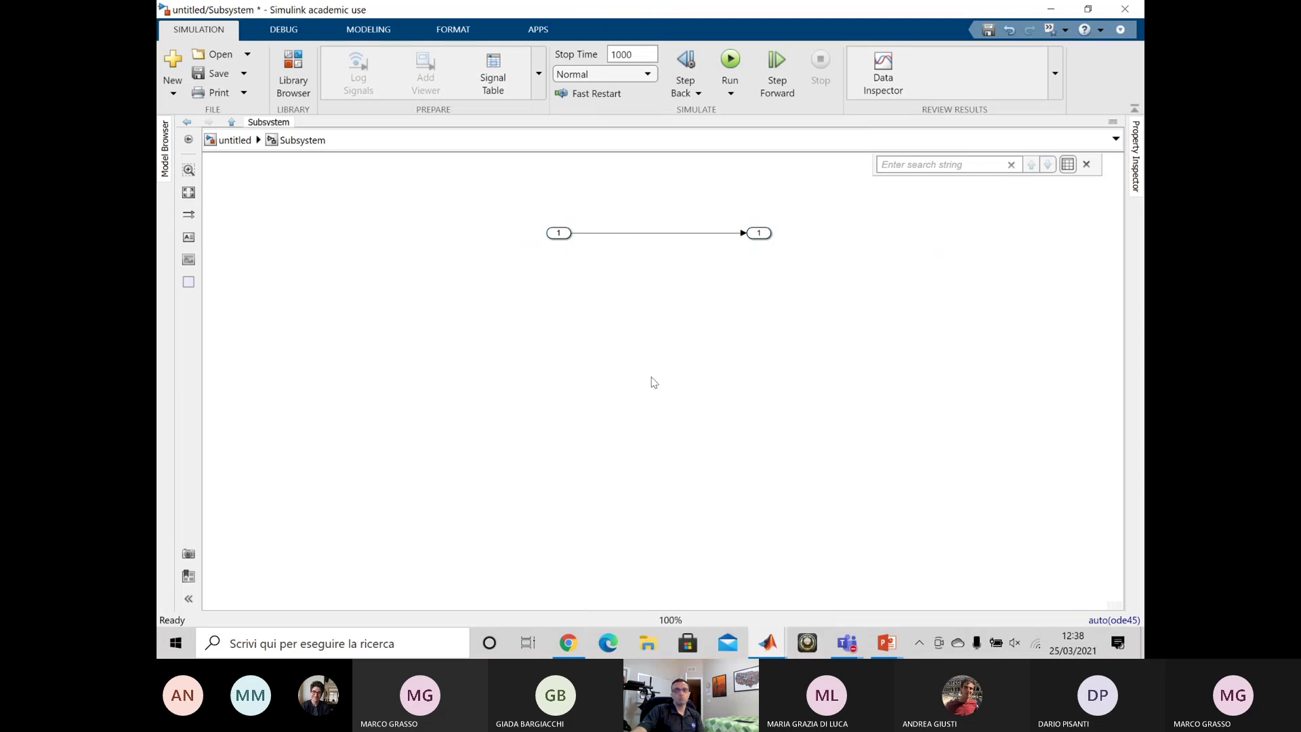
pyautogui.moveTo(702, 458); pyautogui.dragTo(391, 317)
pyautogui.click(422, 426)
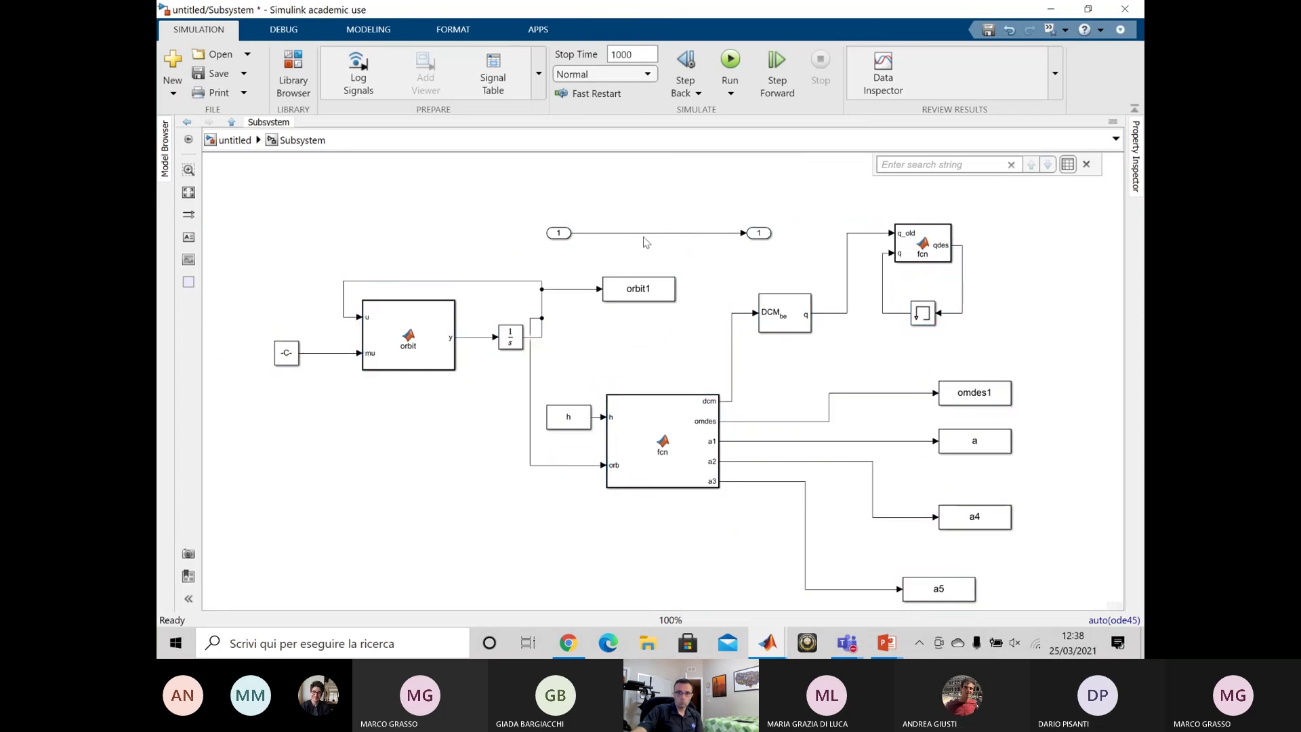
# - Delete the default In1 and Out1 ports and return to the top-level untitled model
pyautogui.click(559, 237)
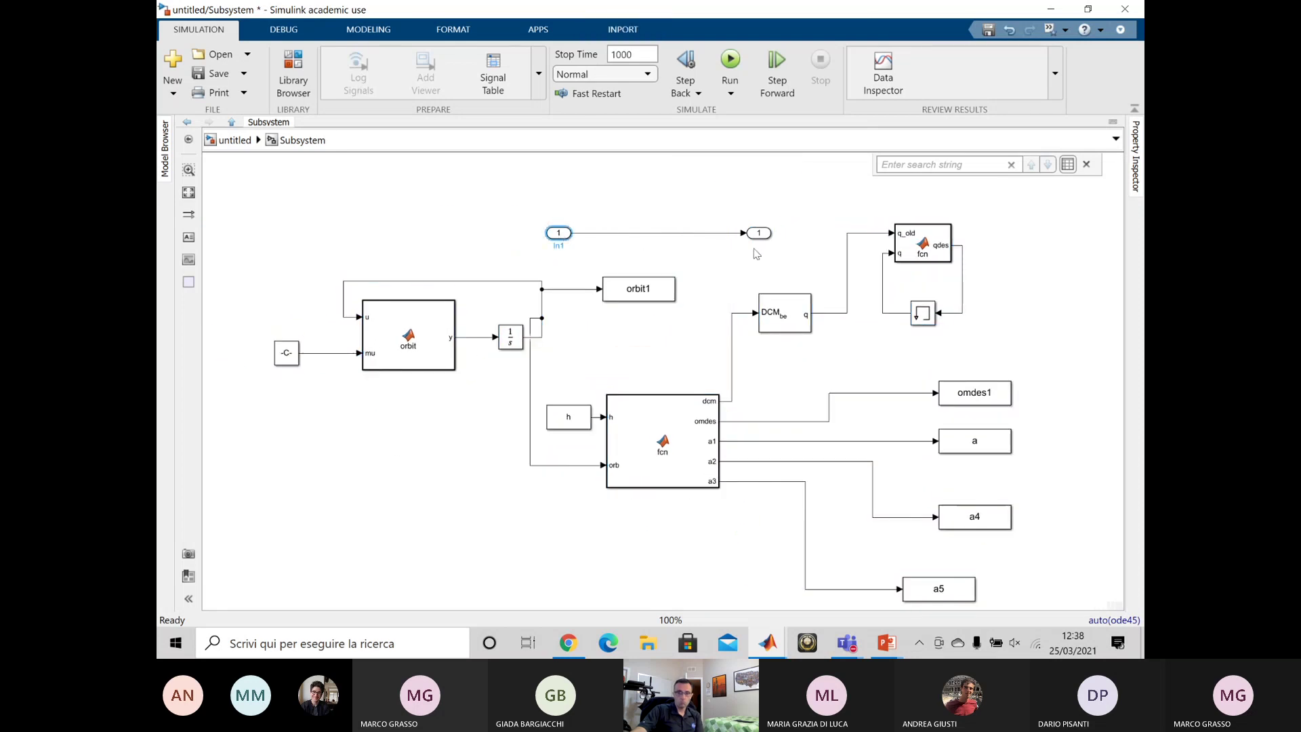
pyautogui.moveTo(769, 255); pyautogui.dragTo(502, 217)
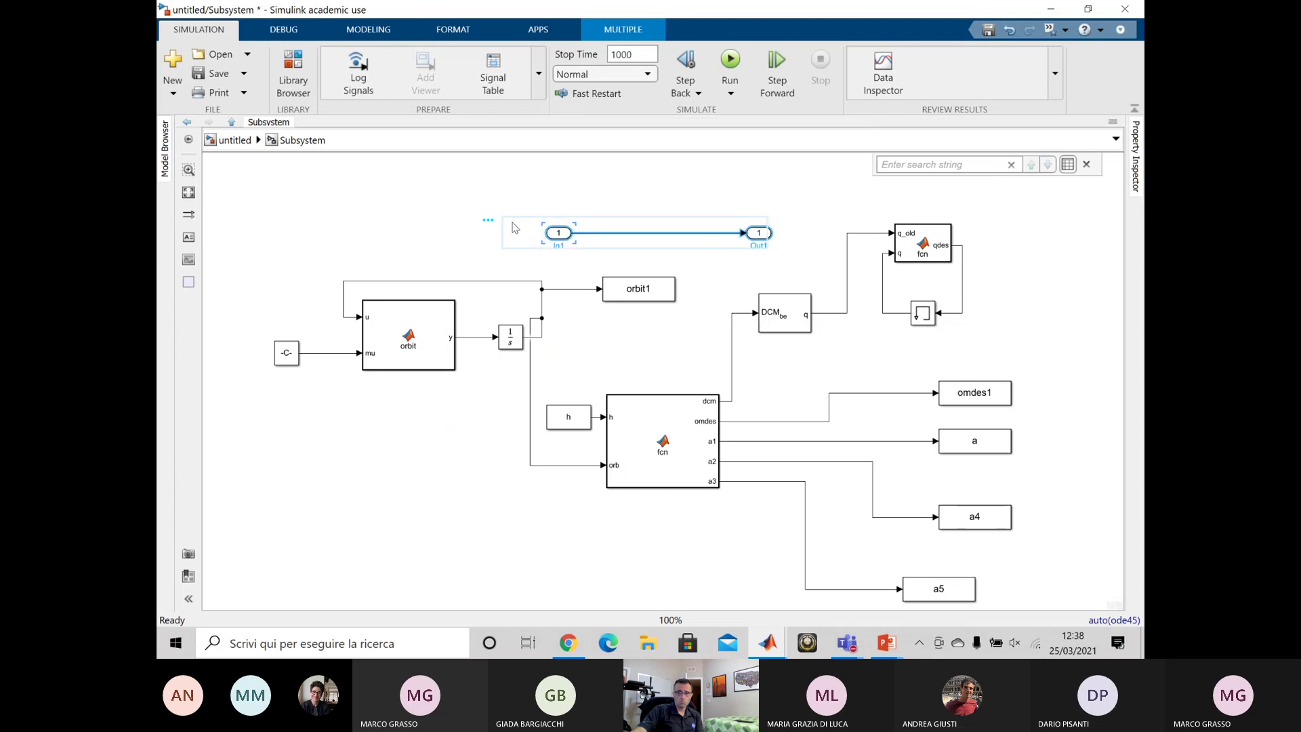
pyautogui.press('Delete')
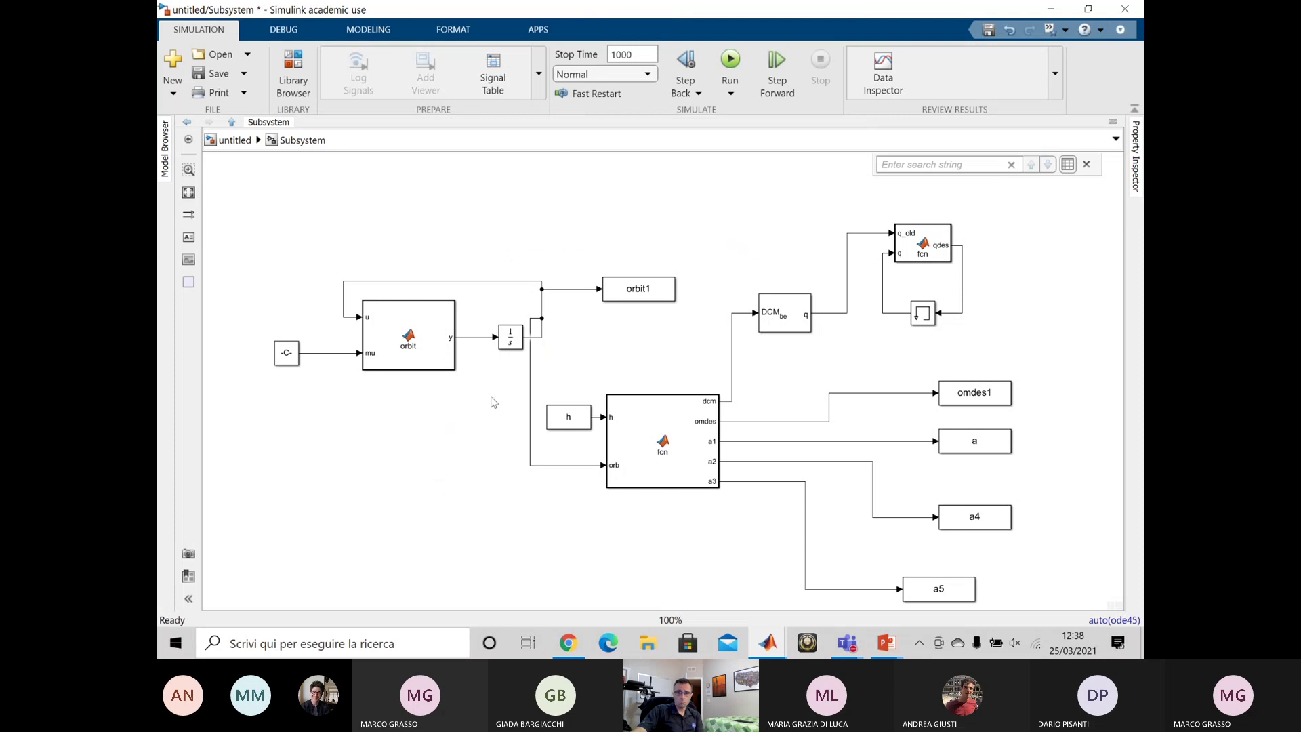
pyautogui.scroll(-2, 920, 264)
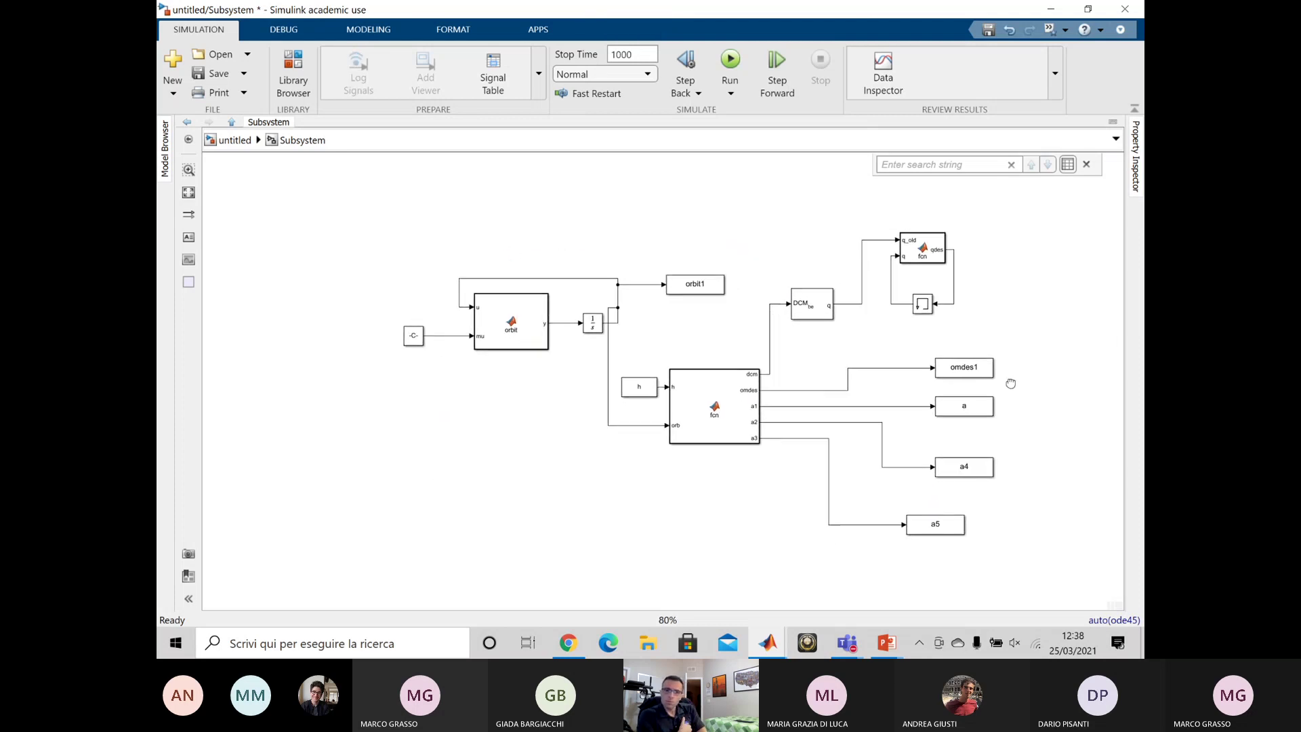
pyautogui.scroll(-1, 1008, 379)
pyautogui.scroll(3, 1003, 376)
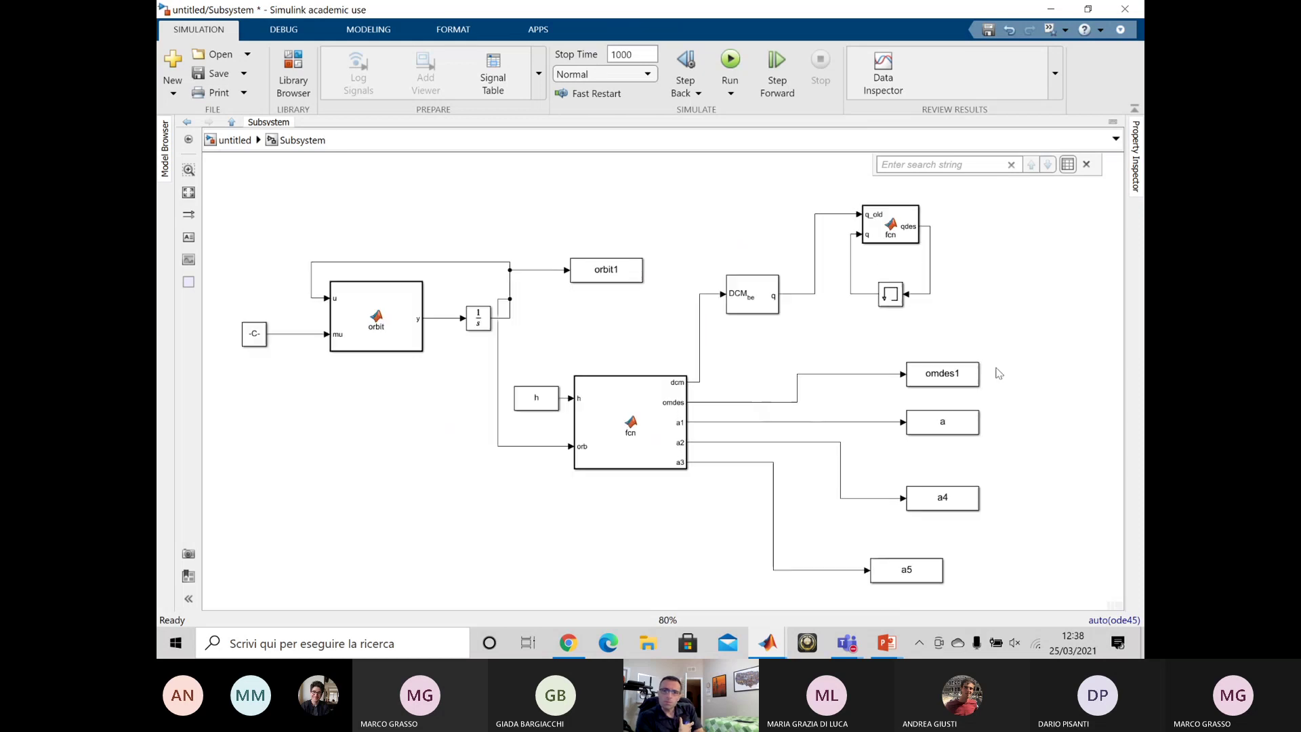
pyautogui.scroll(-2, 998, 373)
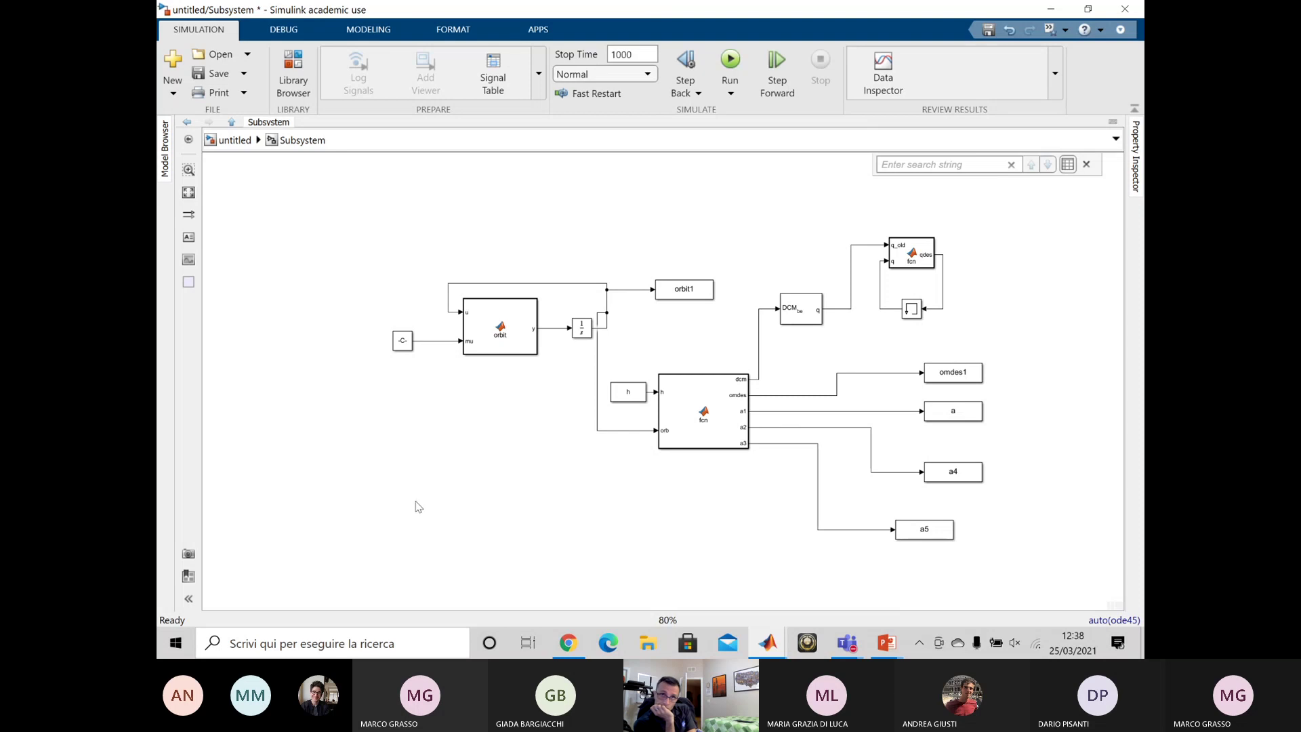
pyautogui.write('nput')
pyautogui.press('Return')
pyautogui.hotkey('ctrl', 'z')
pyautogui.click(215, 141)
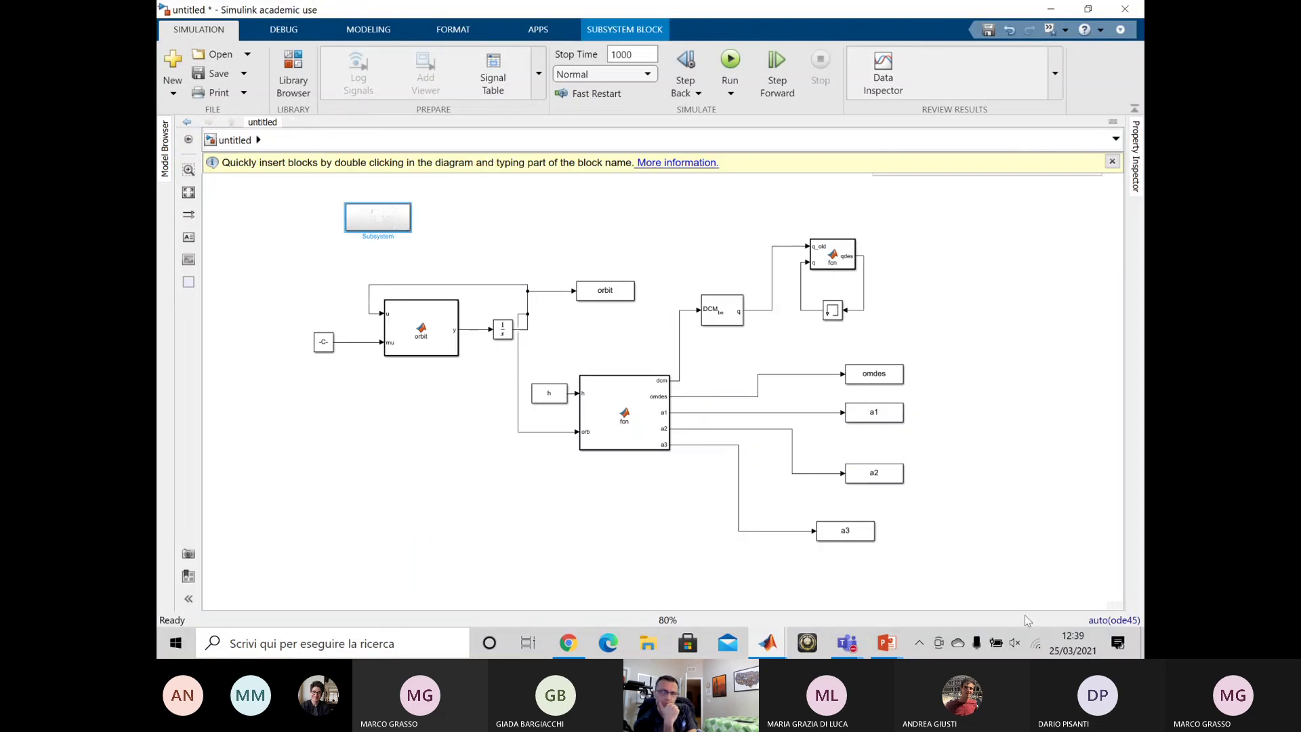
# - Group every block in the untitled diagram into one subsystem block and enlarge it
pyautogui.moveTo(957, 571); pyautogui.dragTo(273, 248)
pyautogui.hotkey('ctrl', 'x')
pyautogui.moveTo(405, 229); pyautogui.dragTo(952, 545)
pyautogui.moveTo(858, 493); pyautogui.dragTo(845, 377)
# - In the HW_1 model, select the attitude blocks and copy them
pyautogui.click(772, 639)
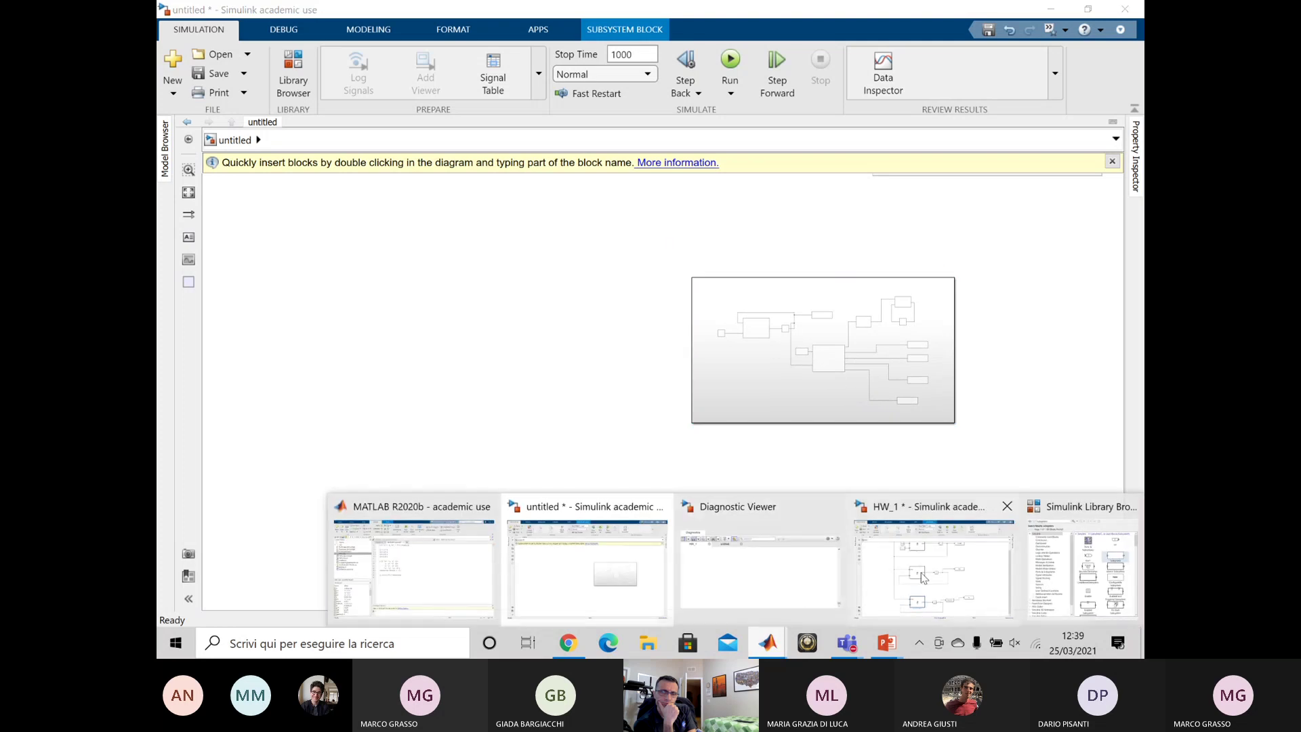
pyautogui.click(925, 578)
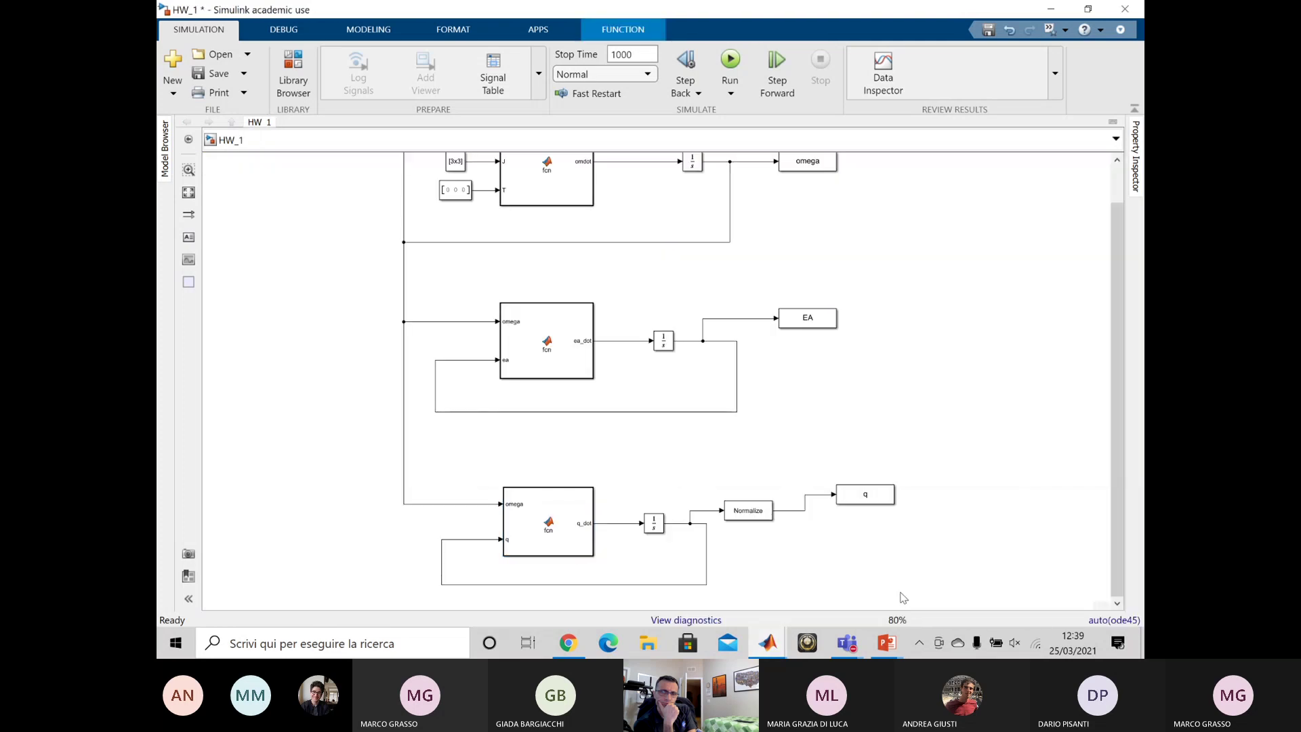
pyautogui.moveTo(898, 575); pyautogui.dragTo(330, 395)
pyautogui.rightClick(575, 425)
pyautogui.click(603, 450)
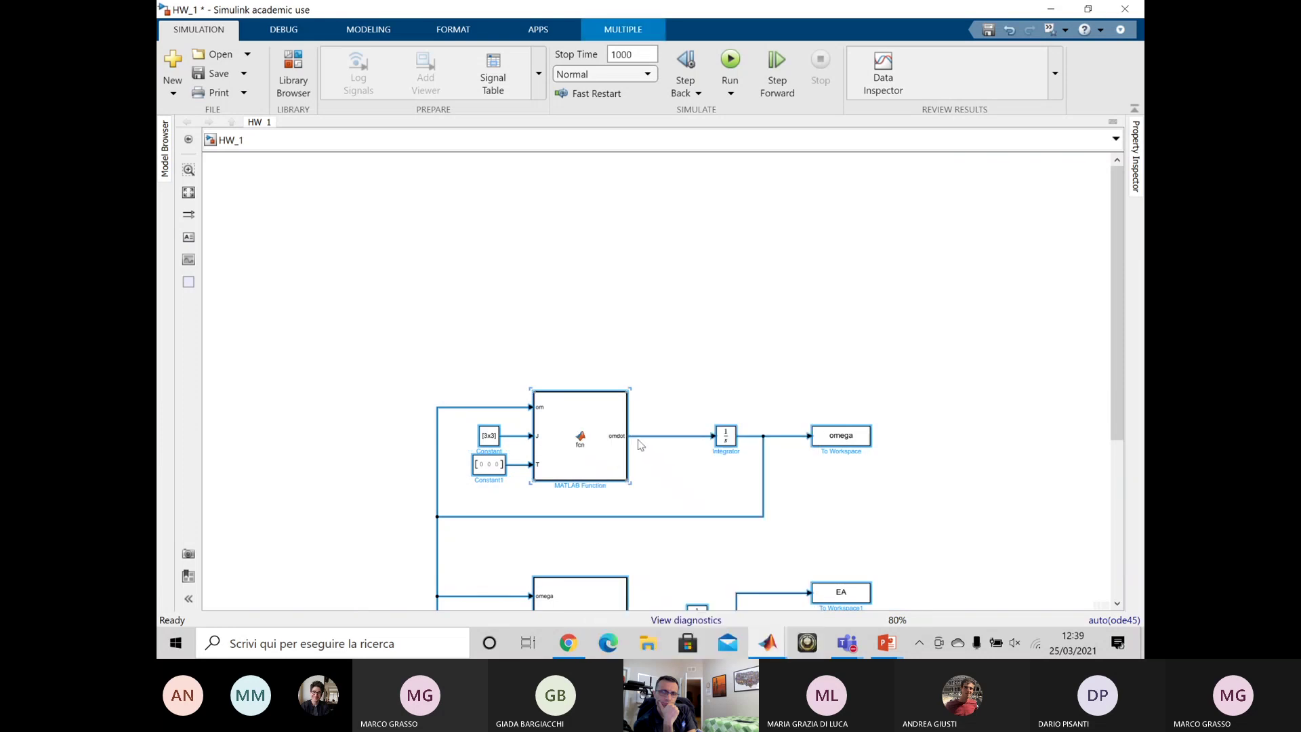
# - Back in untitled, insert a new Subsystem1 block via 'sub', move it up, and open it
pyautogui.moveTo(768, 642)
pyautogui.click(596, 572)
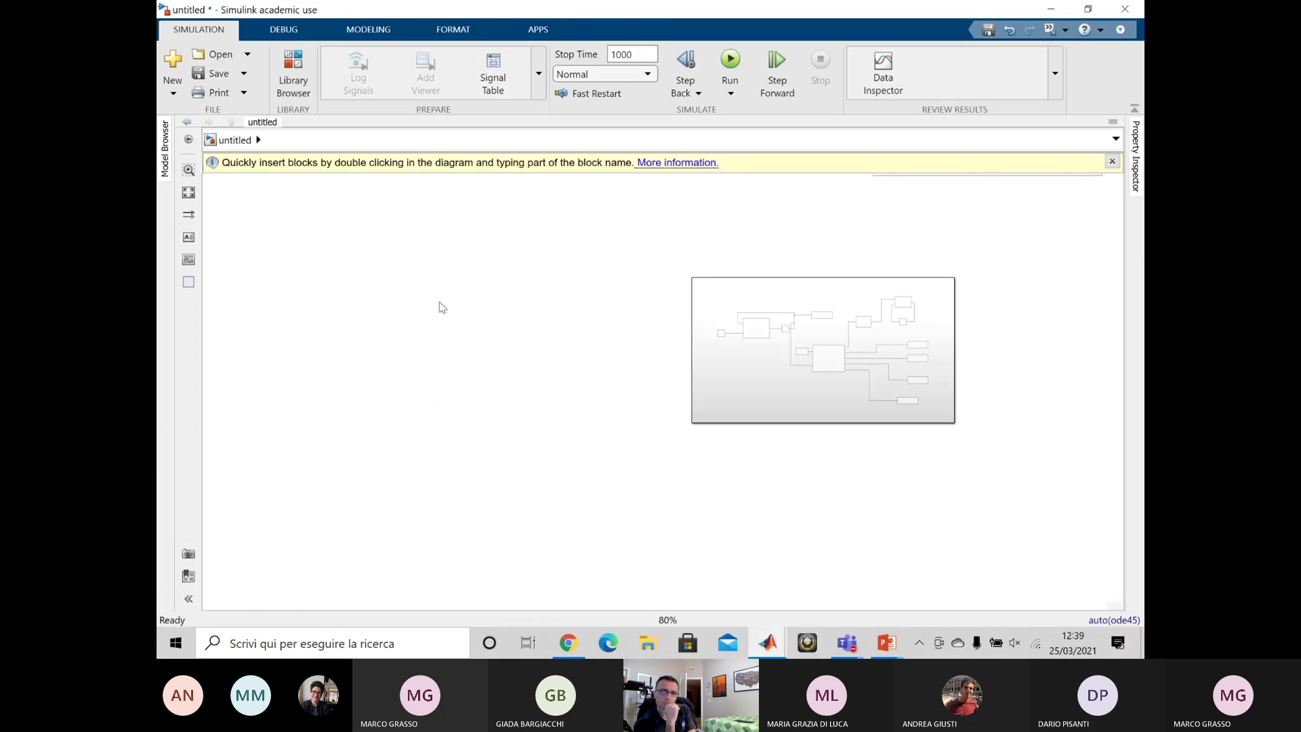
pyautogui.doubleClick(405, 360)
pyautogui.write('sub')
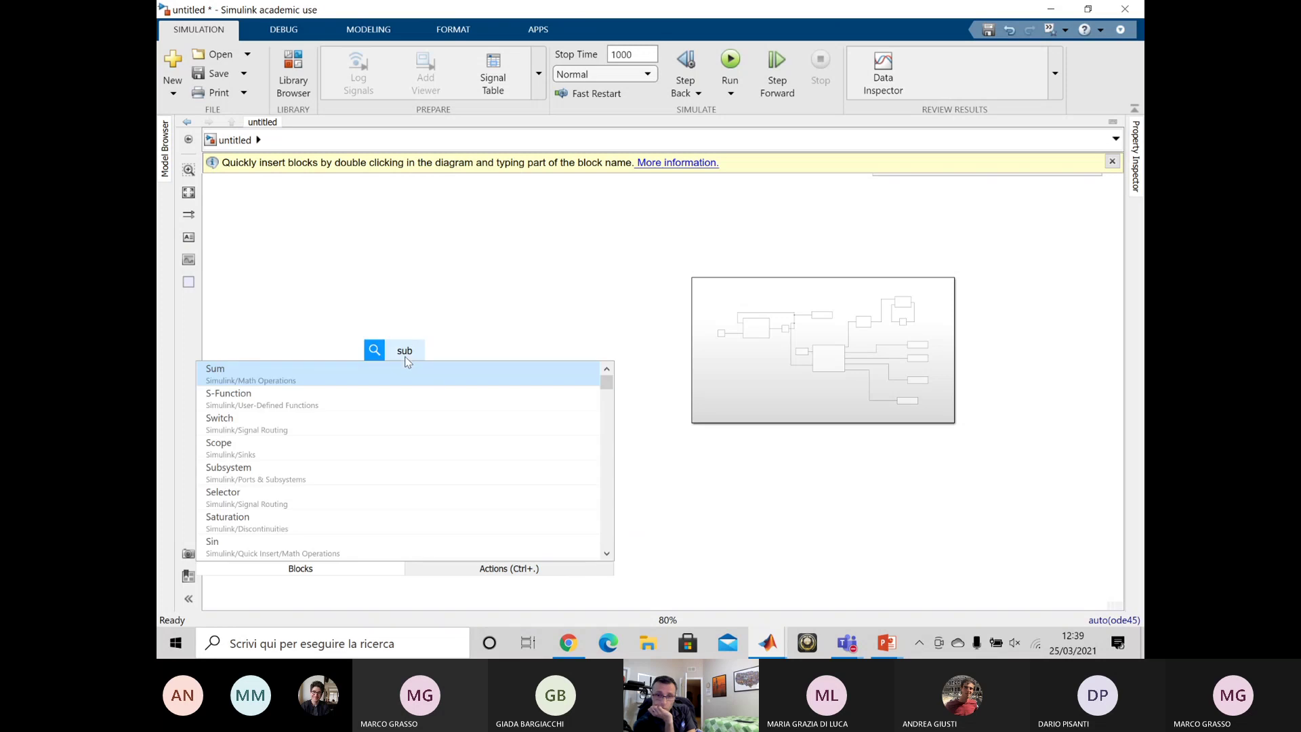
pyautogui.press('Return')
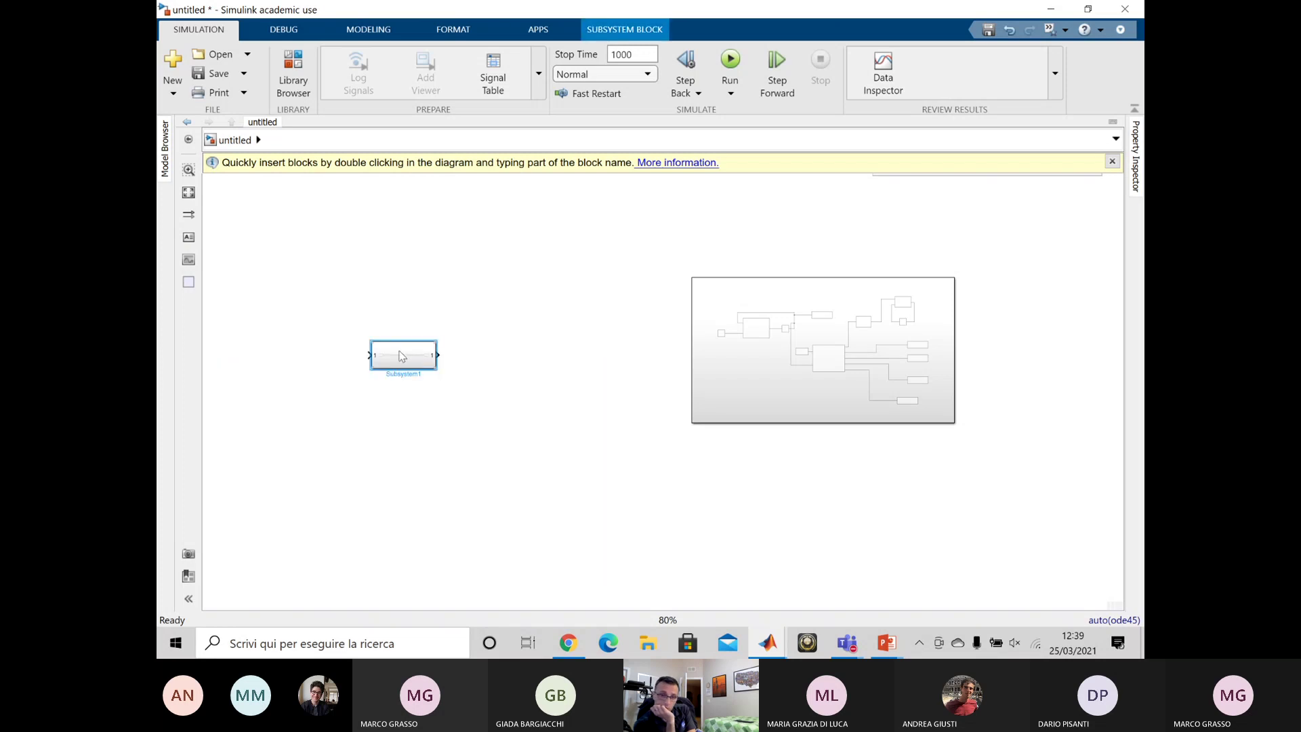
pyautogui.moveTo(402, 355); pyautogui.dragTo(399, 250)
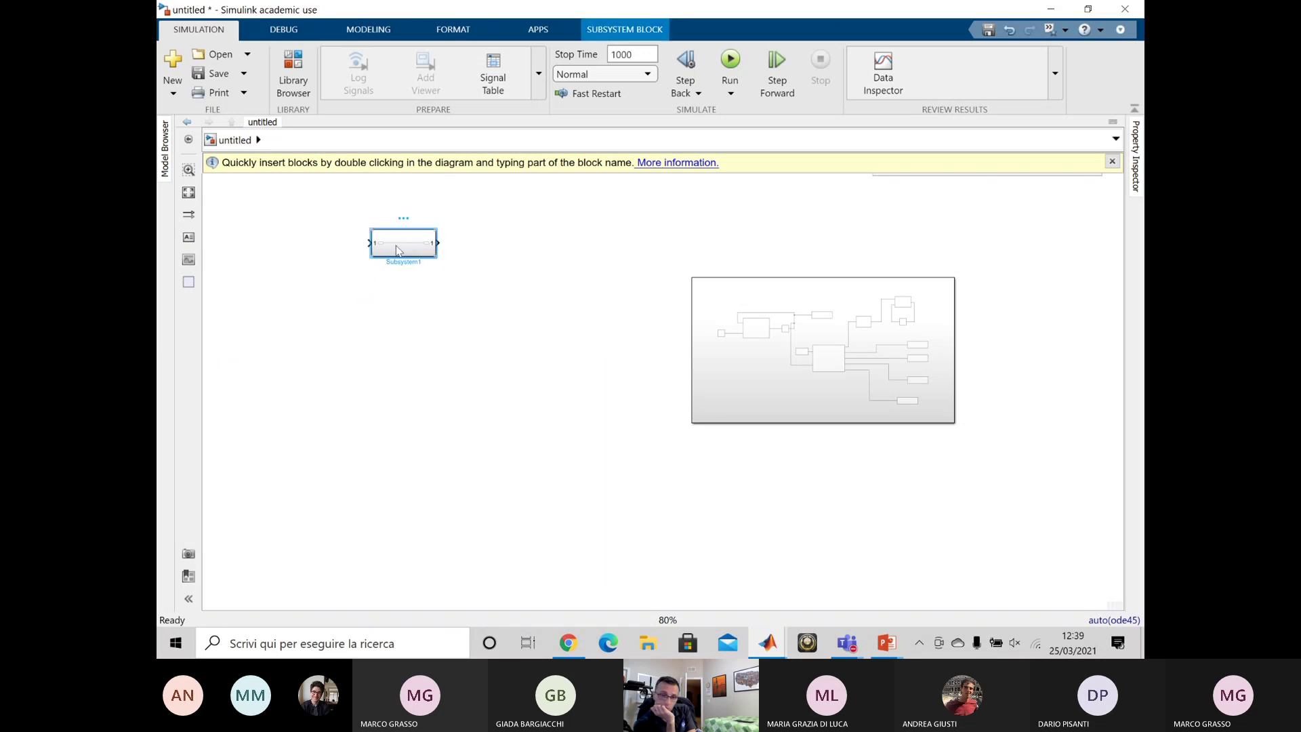
pyautogui.doubleClick(399, 250)
# - Replace Subsystem1's default In1/Out1 ports with the pasted attitude blocks
pyautogui.moveTo(856, 449); pyautogui.dragTo(484, 302)
pyautogui.press('Delete')
pyautogui.hotkey('ctrl', 'v')
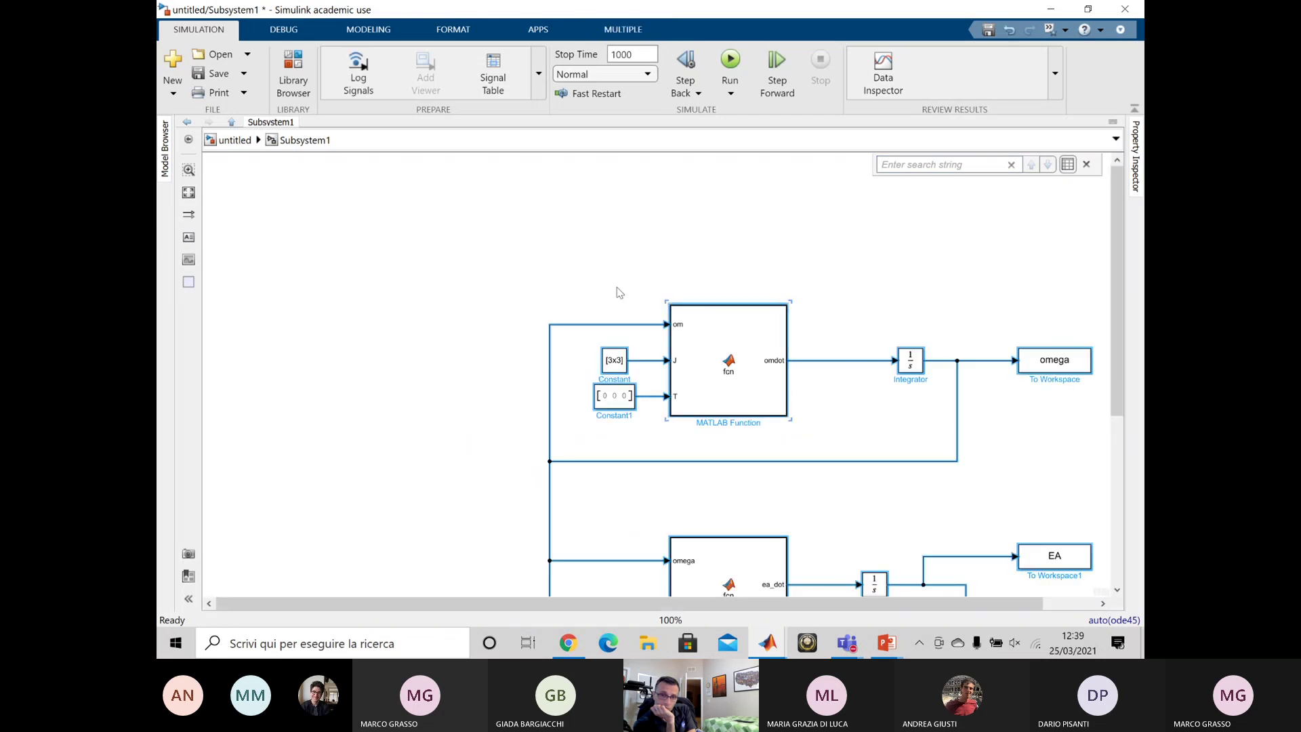
pyautogui.scroll(-5, 601, 282)
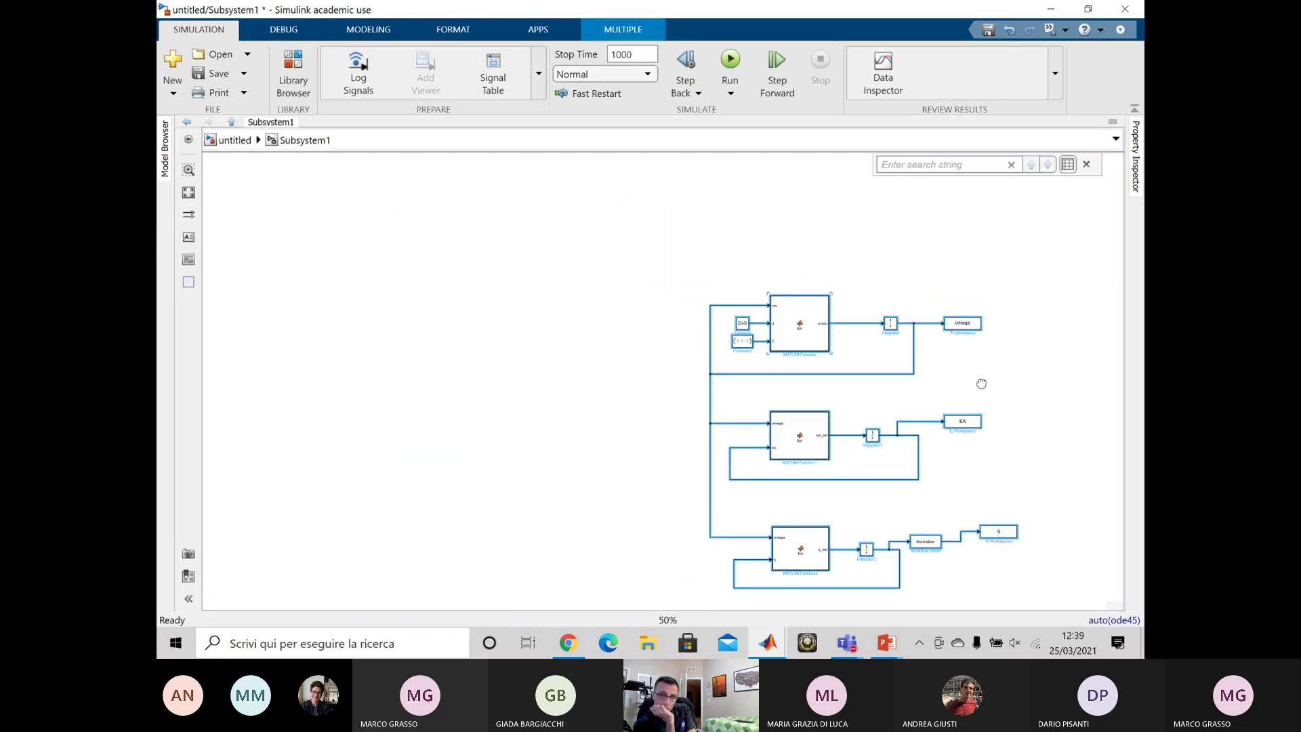
pyautogui.click(928, 420)
# - Delete the Euler-angle row and move the quaternion row up under the omega row
pyautogui.moveTo(868, 437); pyautogui.dragTo(582, 328)
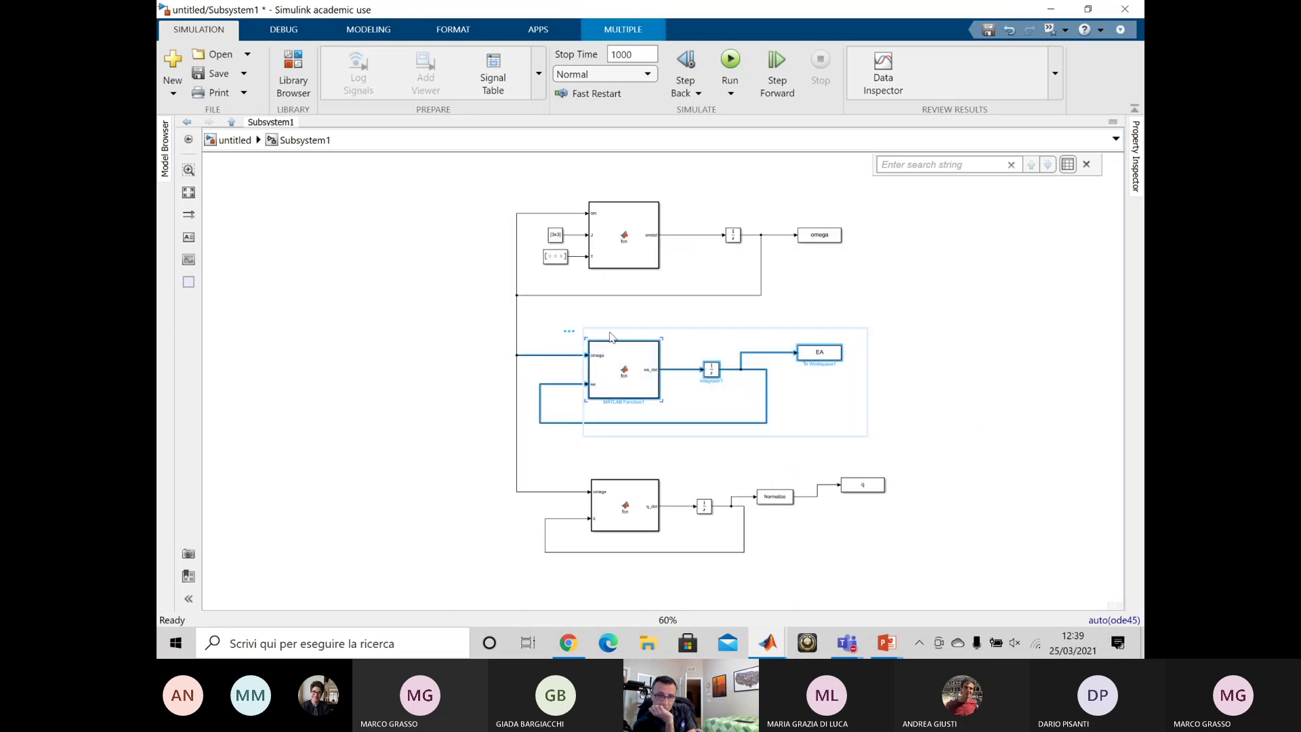
pyautogui.press('Delete')
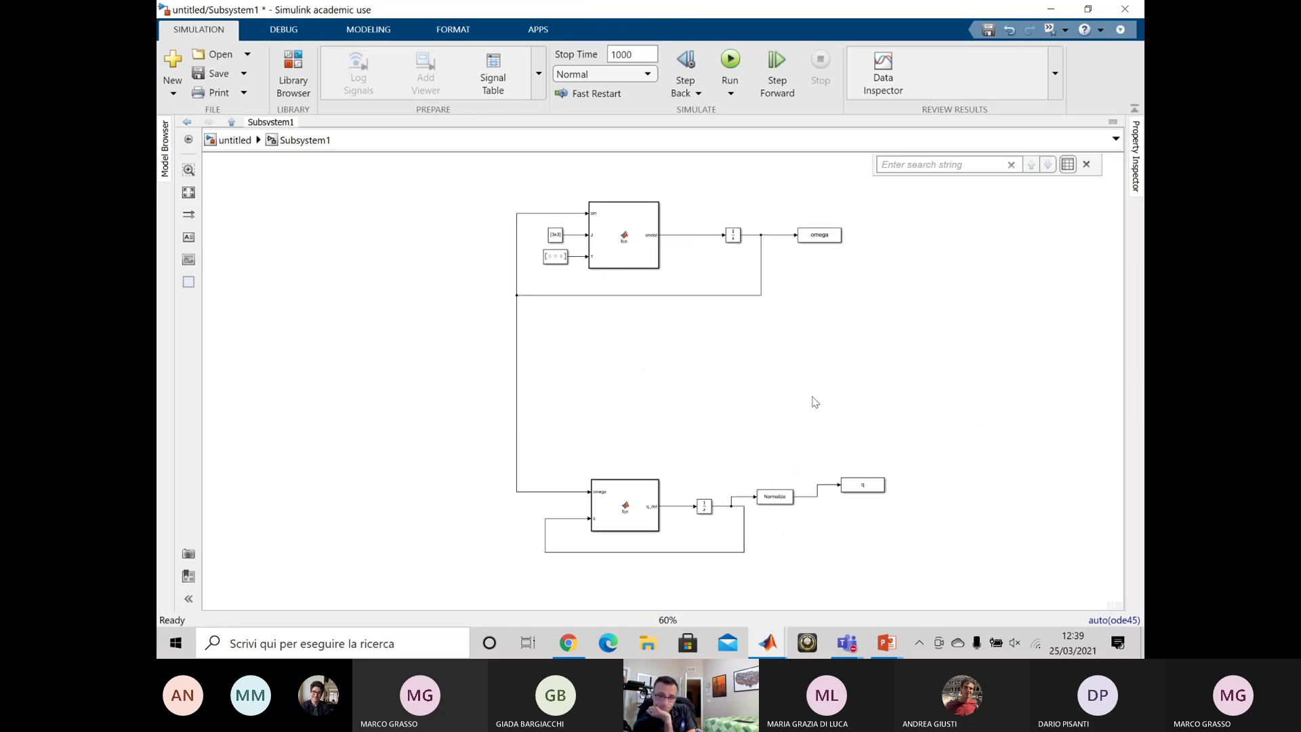
pyautogui.moveTo(876, 570); pyautogui.dragTo(616, 354)
pyautogui.click(1104, 576)
pyautogui.scroll(4, 905, 477)
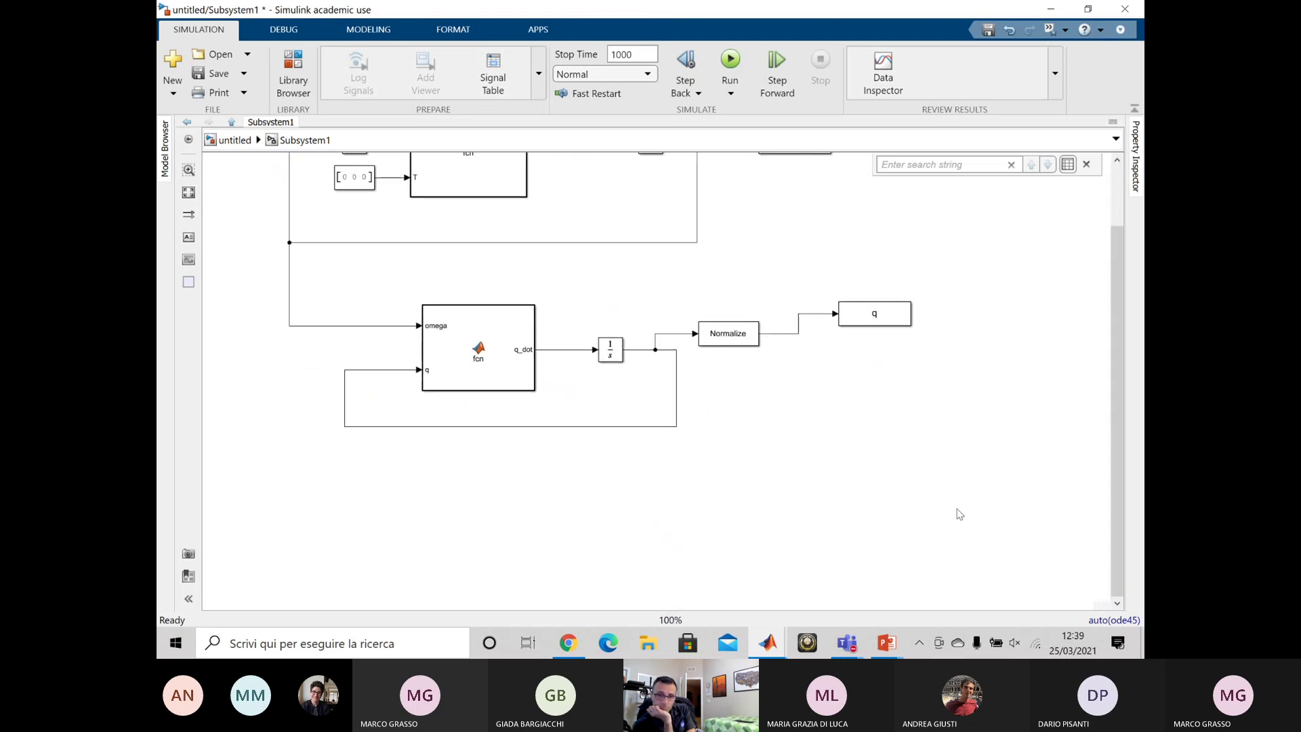
pyautogui.scroll(-2, 953, 511)
# - Swap the q To Workspace block for an outport q_B on Normalize, then return to the top level
pyautogui.click(868, 392)
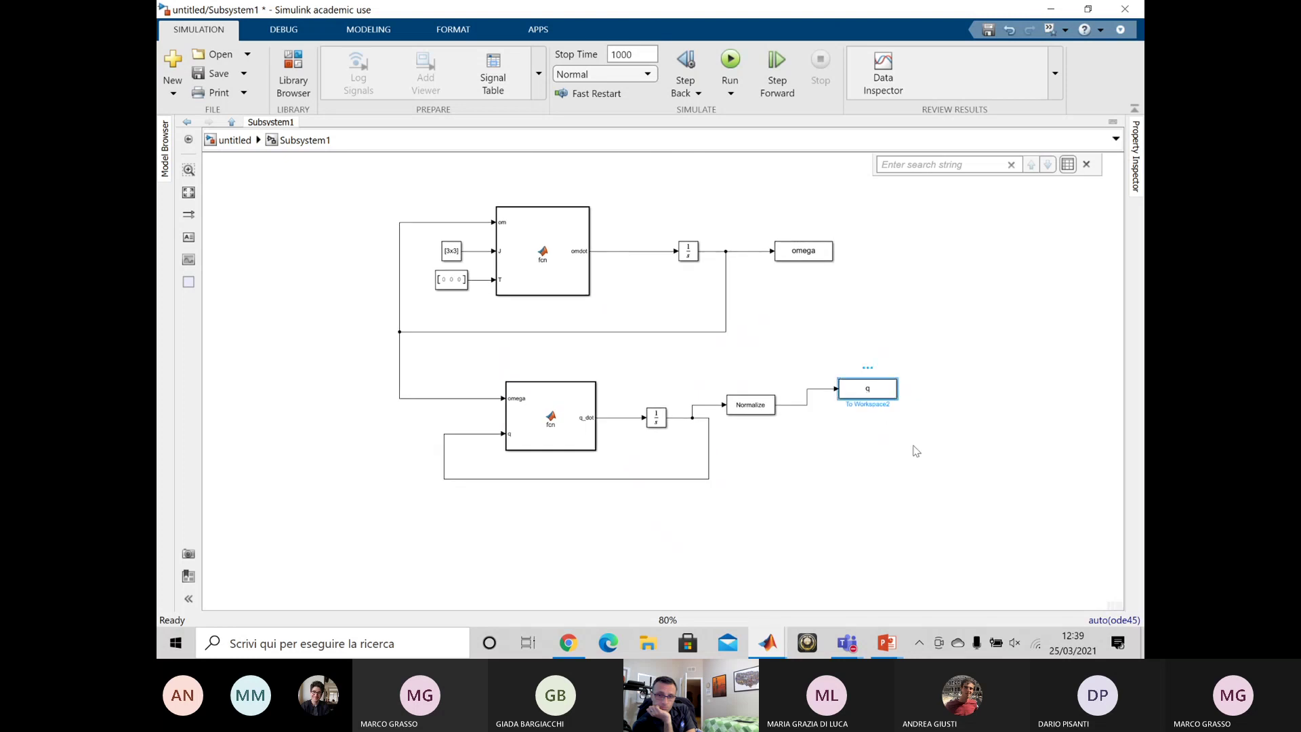
pyautogui.press('Delete')
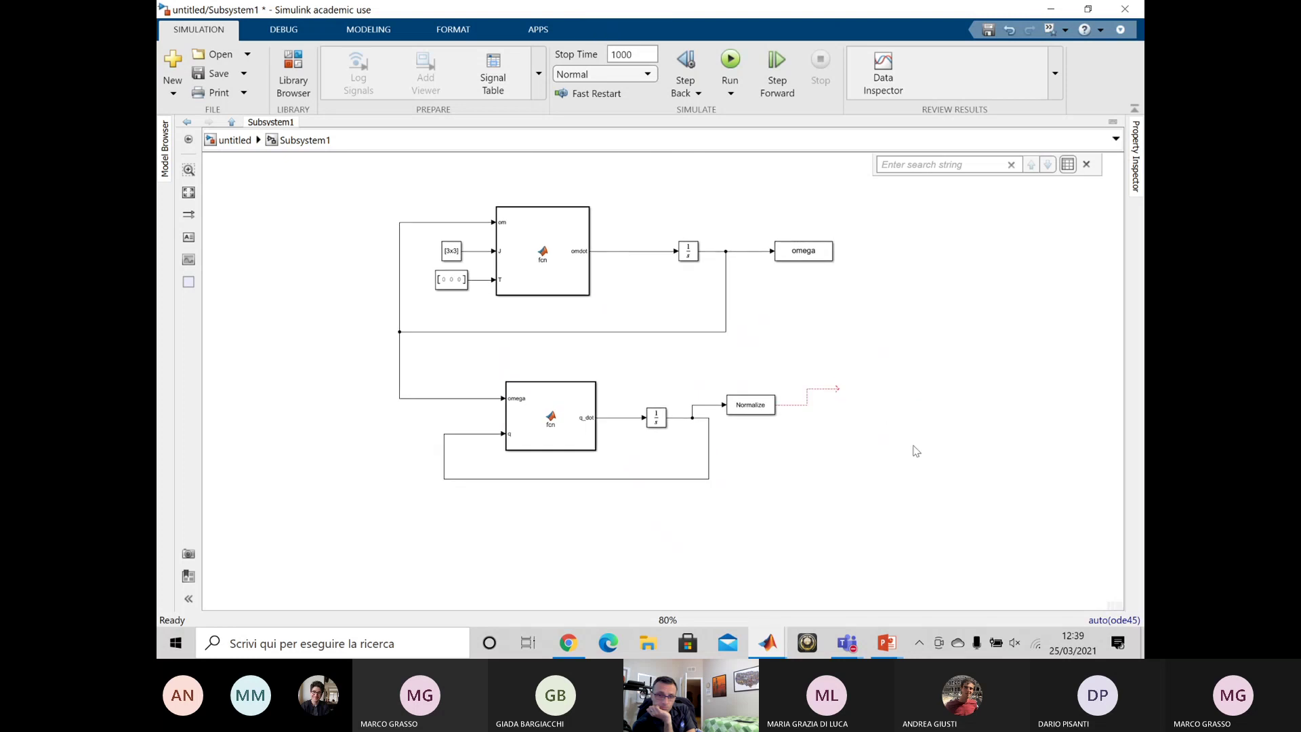
pyautogui.write('out')
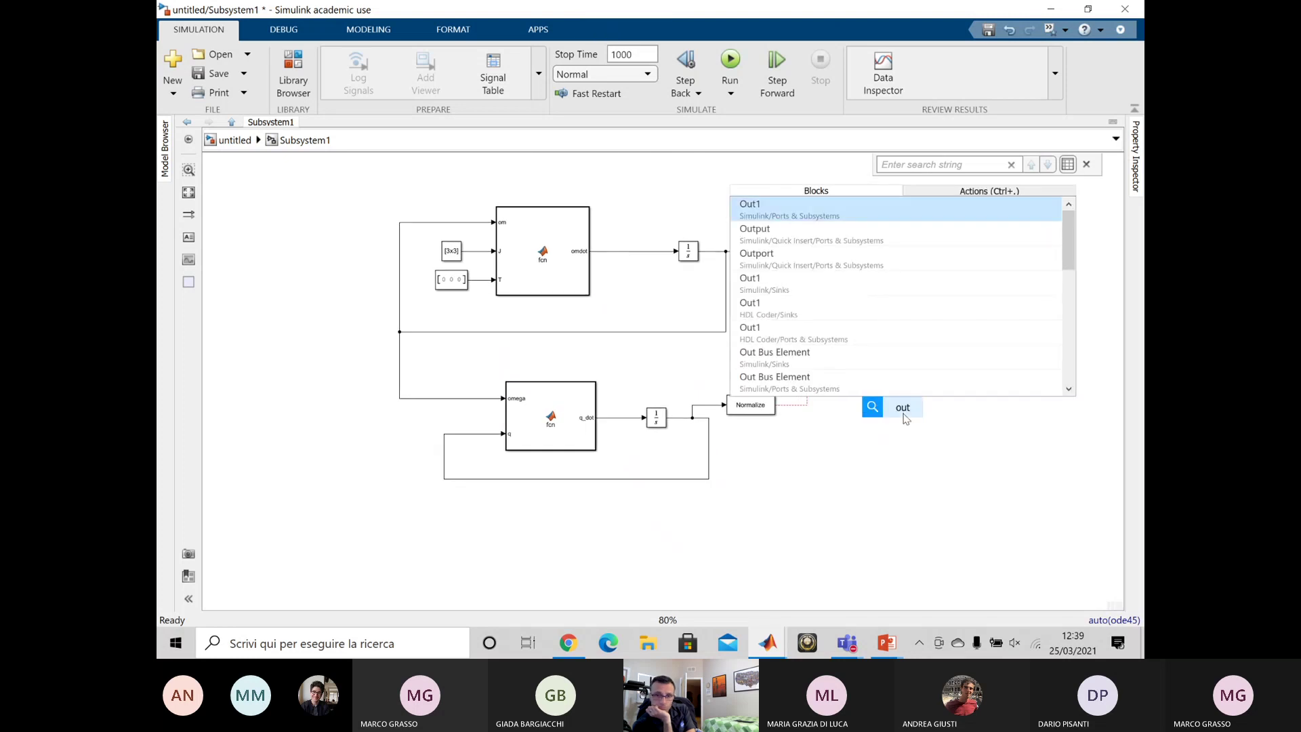
pyautogui.press('Return')
pyautogui.moveTo(904, 412); pyautogui.dragTo(852, 392)
pyautogui.click(844, 393)
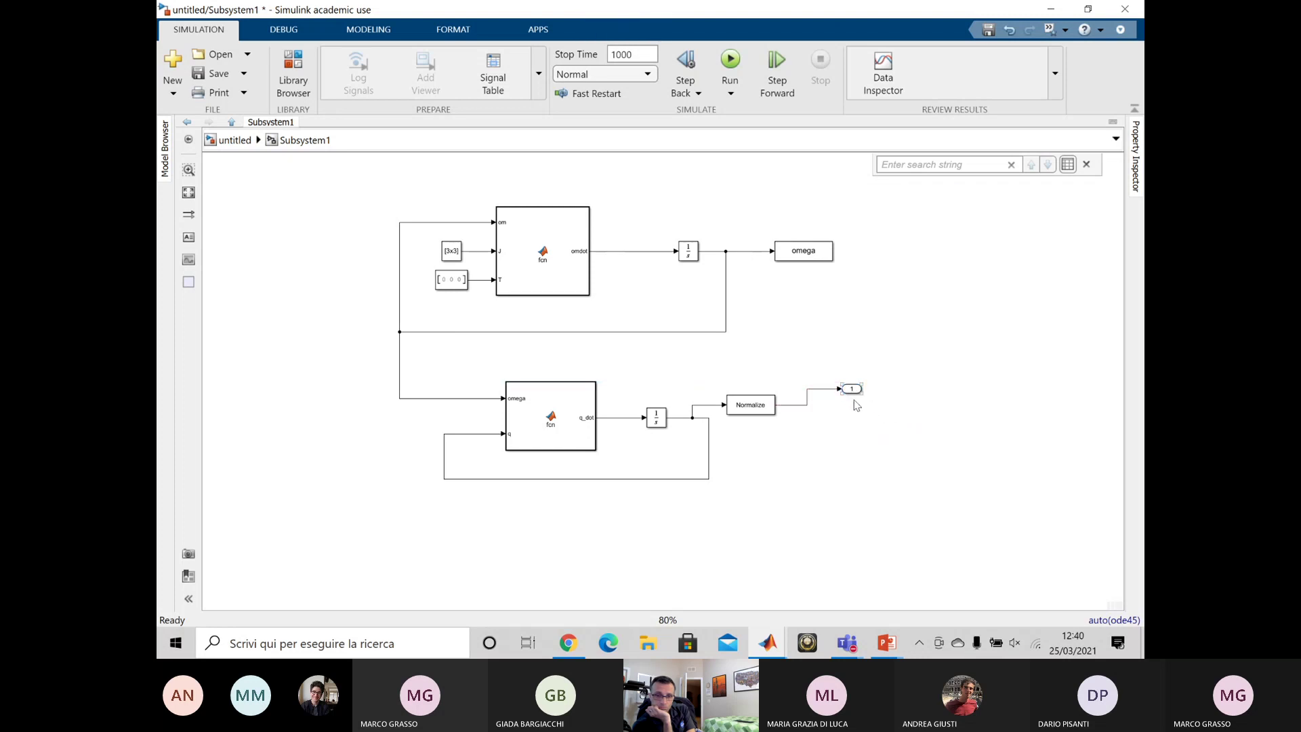
pyautogui.click(857, 401)
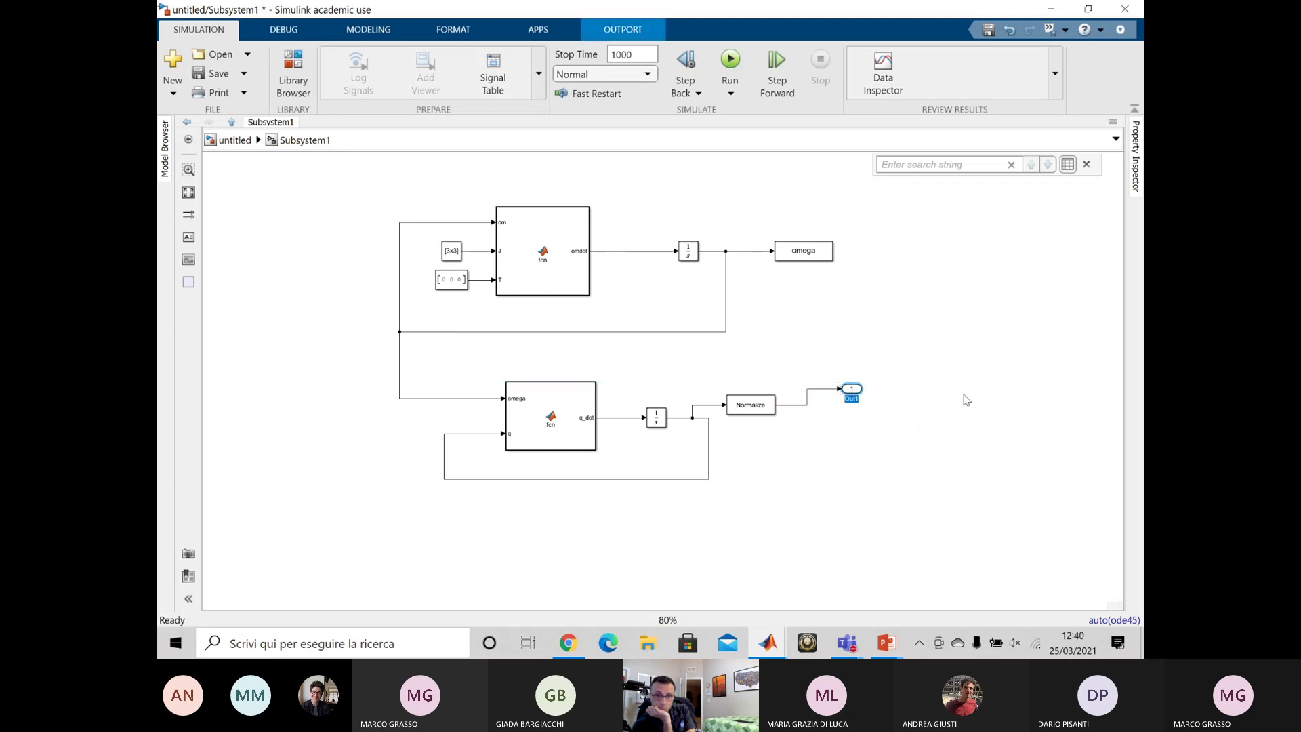
pyautogui.write('q_B')
pyautogui.click(234, 139)
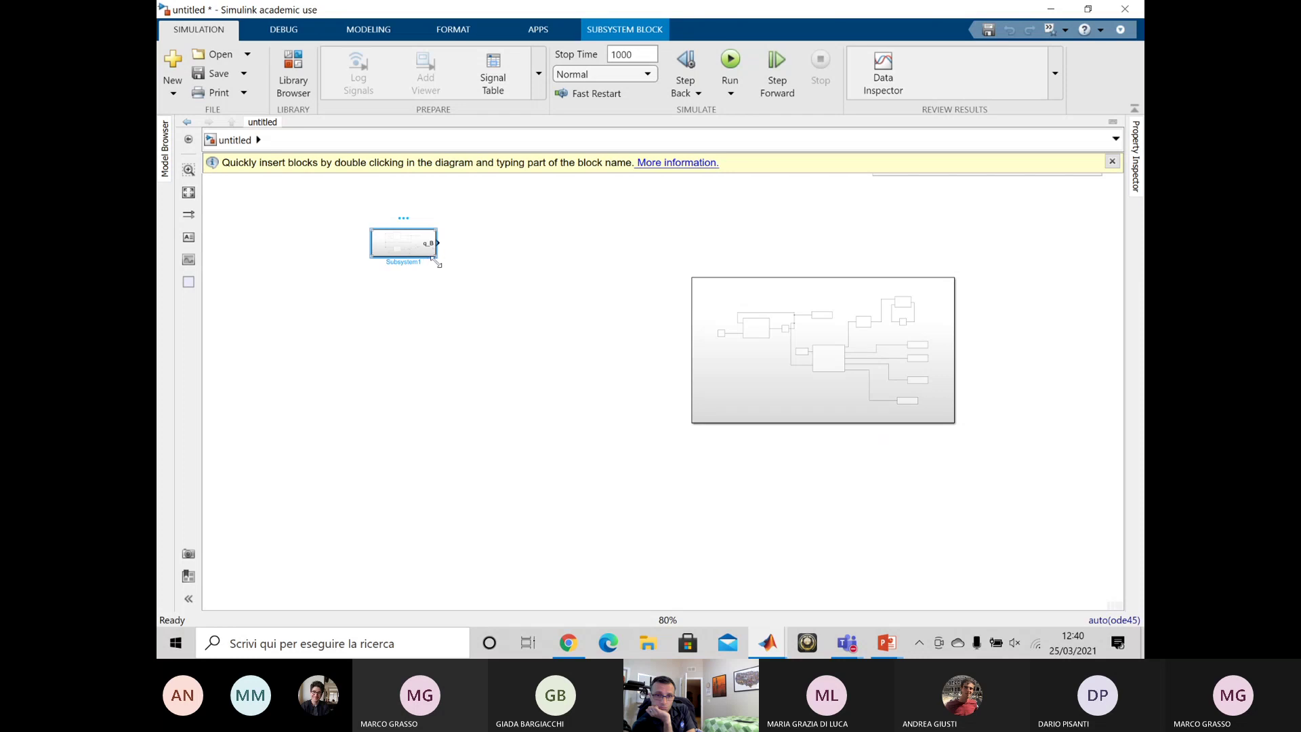
# - Enlarge Subsystem1 and rename it 'Body quaternion'
pyautogui.moveTo(437, 263); pyautogui.dragTo(441, 325)
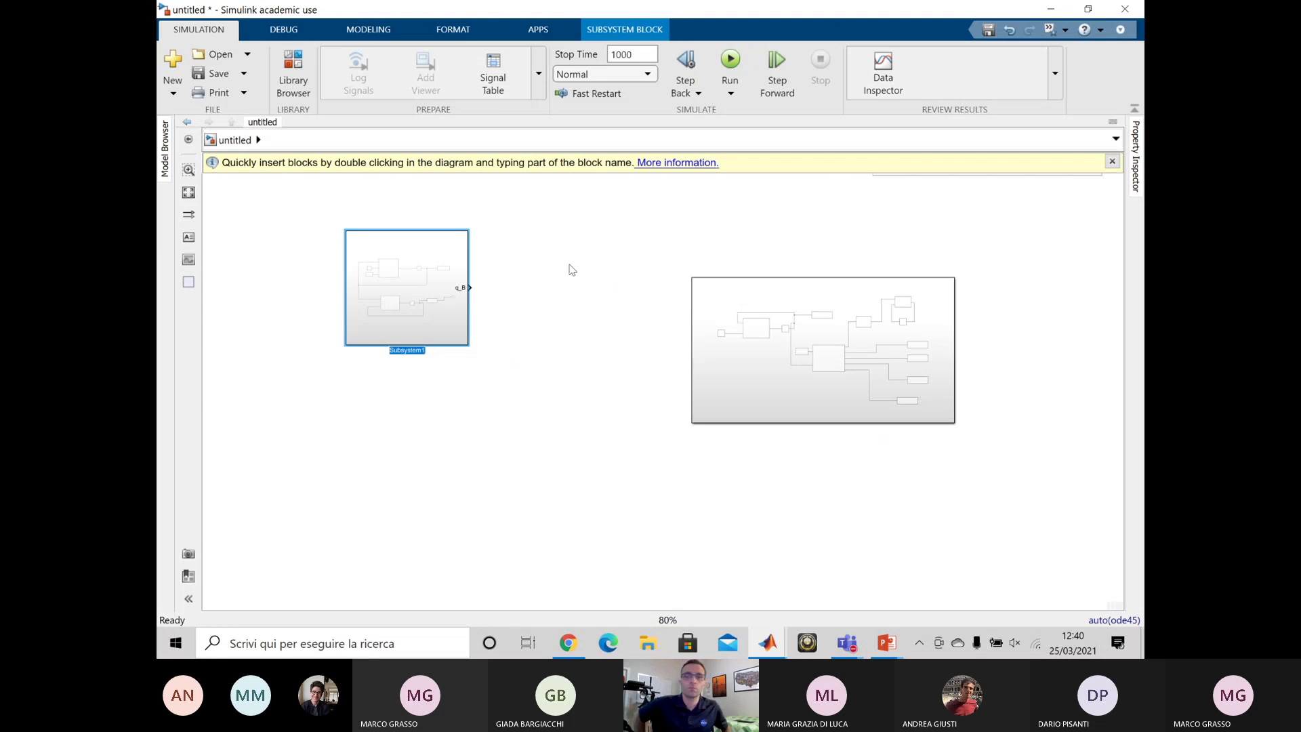
pyautogui.write('Qui')
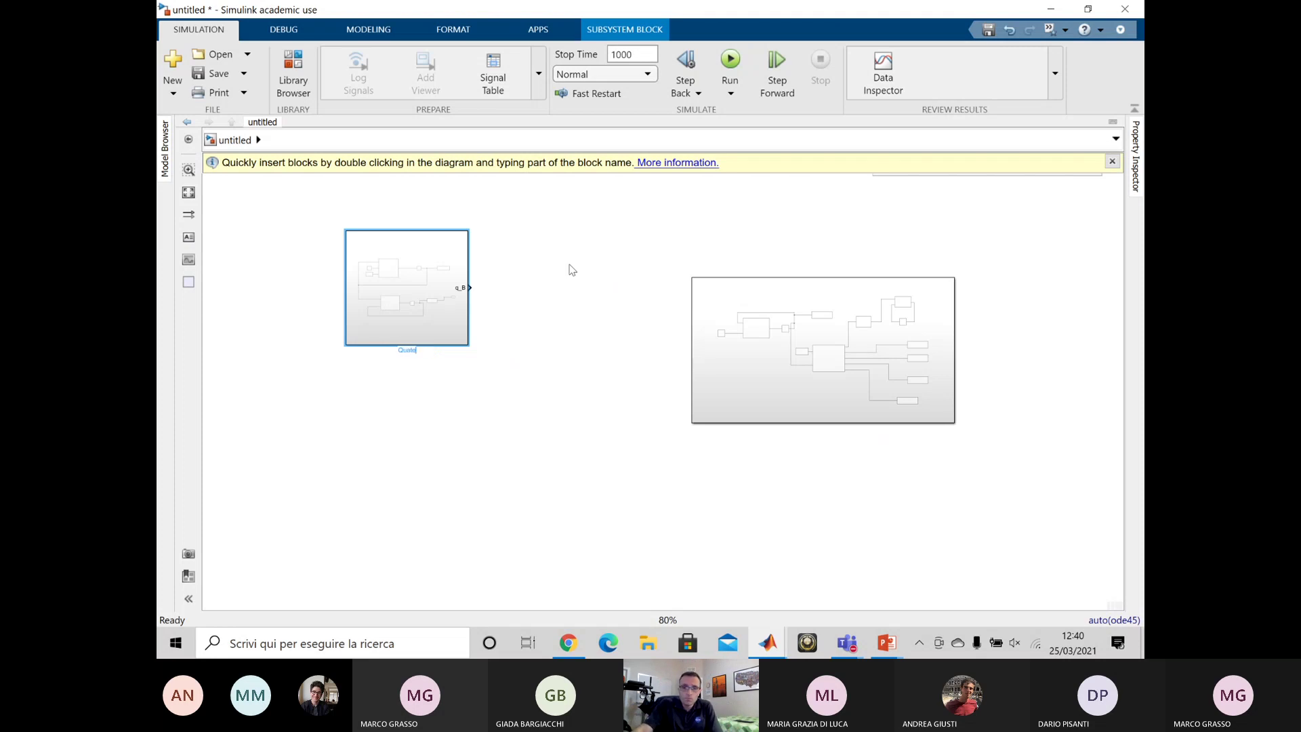
pyautogui.press('BackSpace')
pyautogui.press('BackSpace')
pyautogui.press('BackSpace')
pyautogui.write('Body')
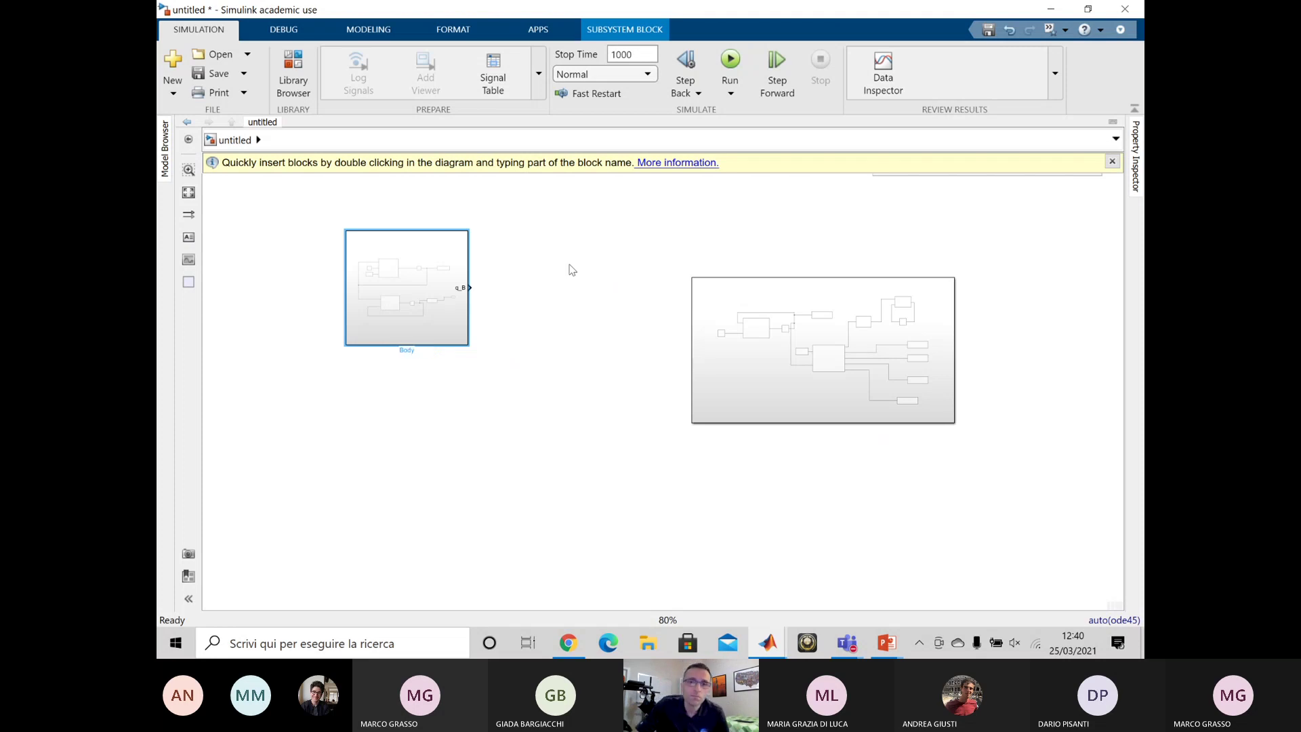
pyautogui.write(' quaternion')
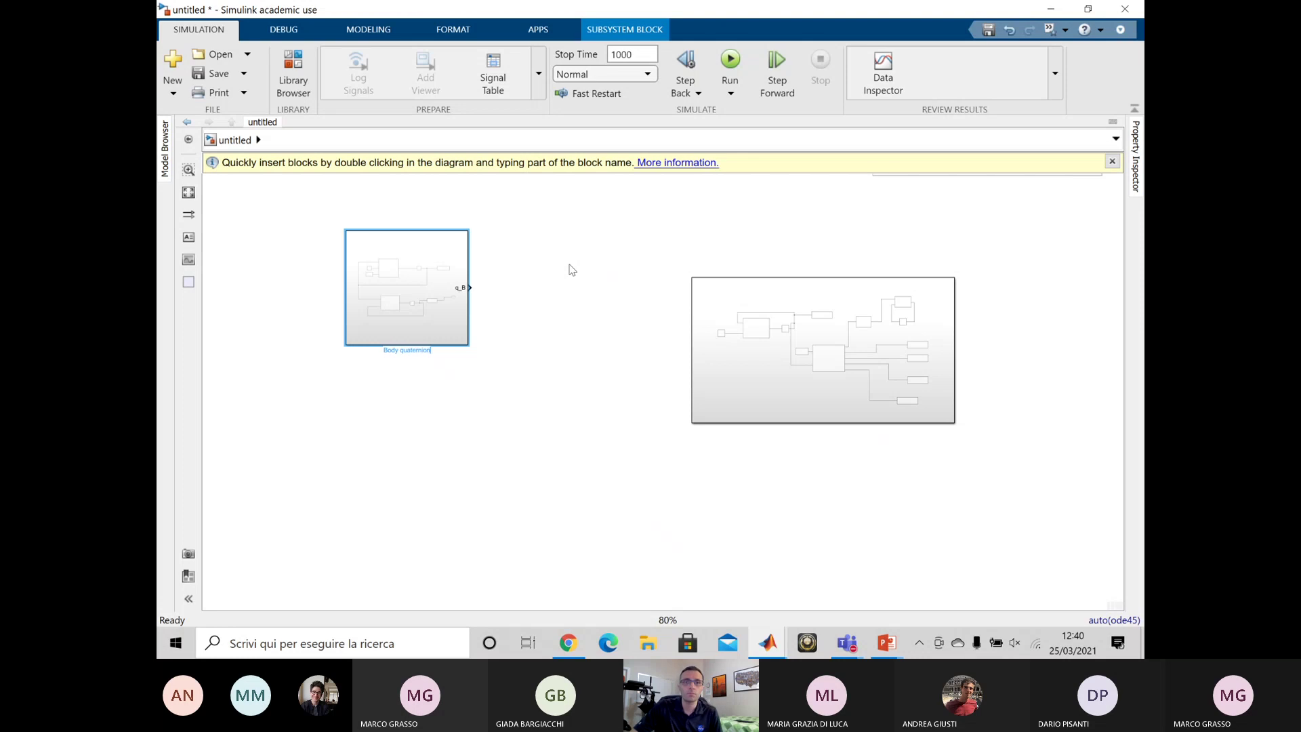
pyautogui.moveTo(450, 305)
pyautogui.mouseDown()
pyautogui.moveTo(435, 308)
pyautogui.moveTo(442, 325)
pyautogui.mouseUp()
pyautogui.hotkey('ctrl', 'z')
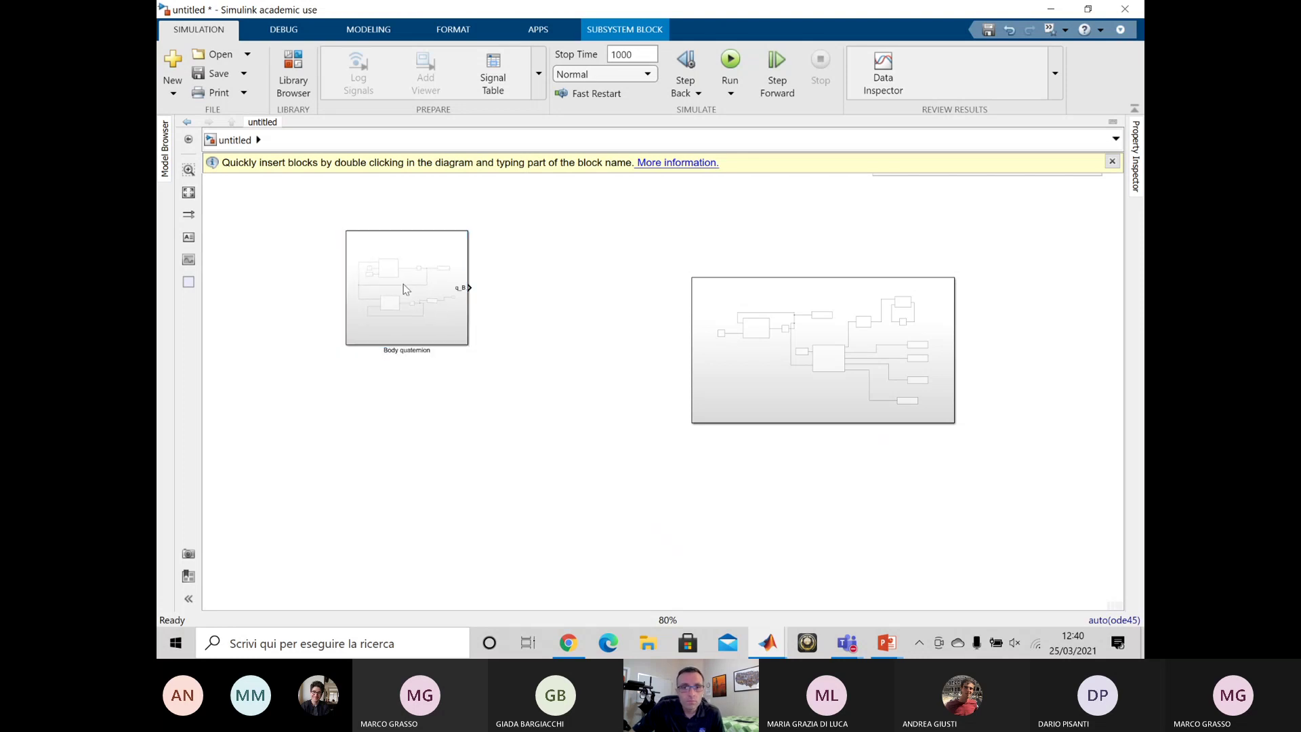
# - Turn off Body quaternion's content preview and move the block down
pyautogui.rightClick(405, 291)
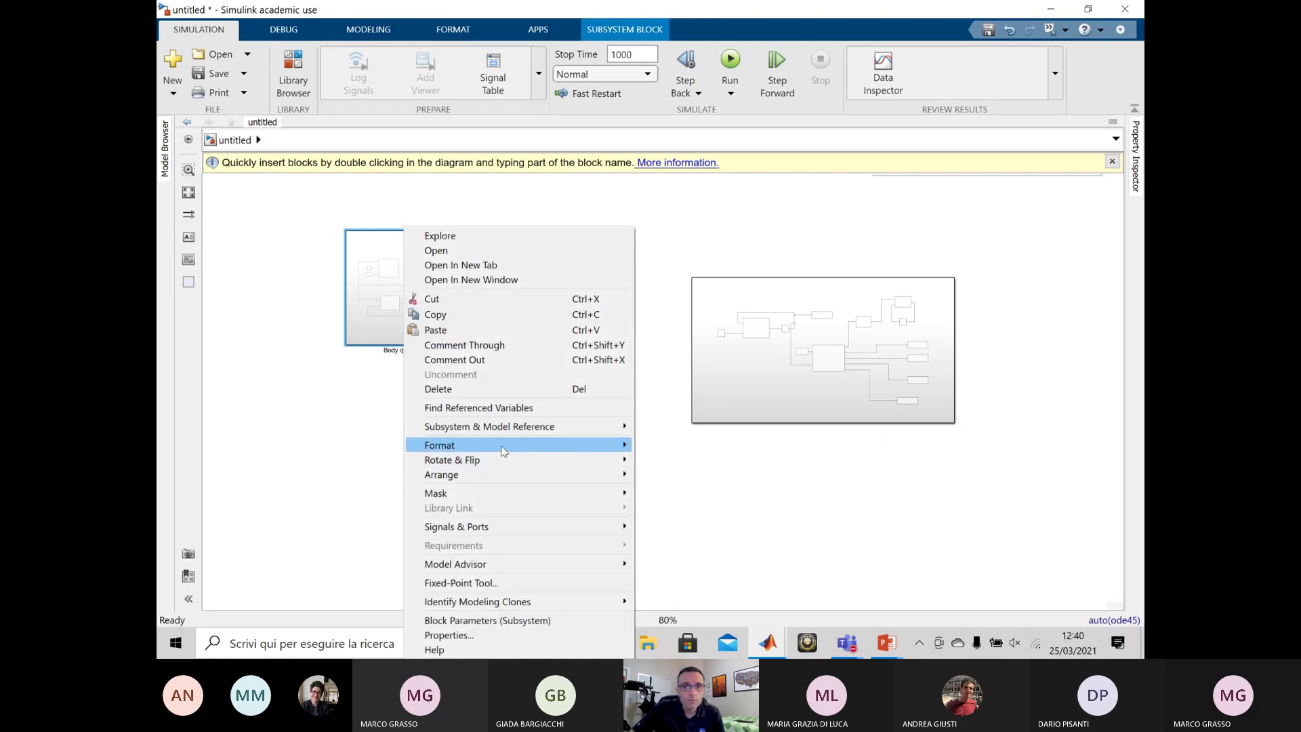
pyautogui.moveTo(544, 449)
pyautogui.click(695, 529)
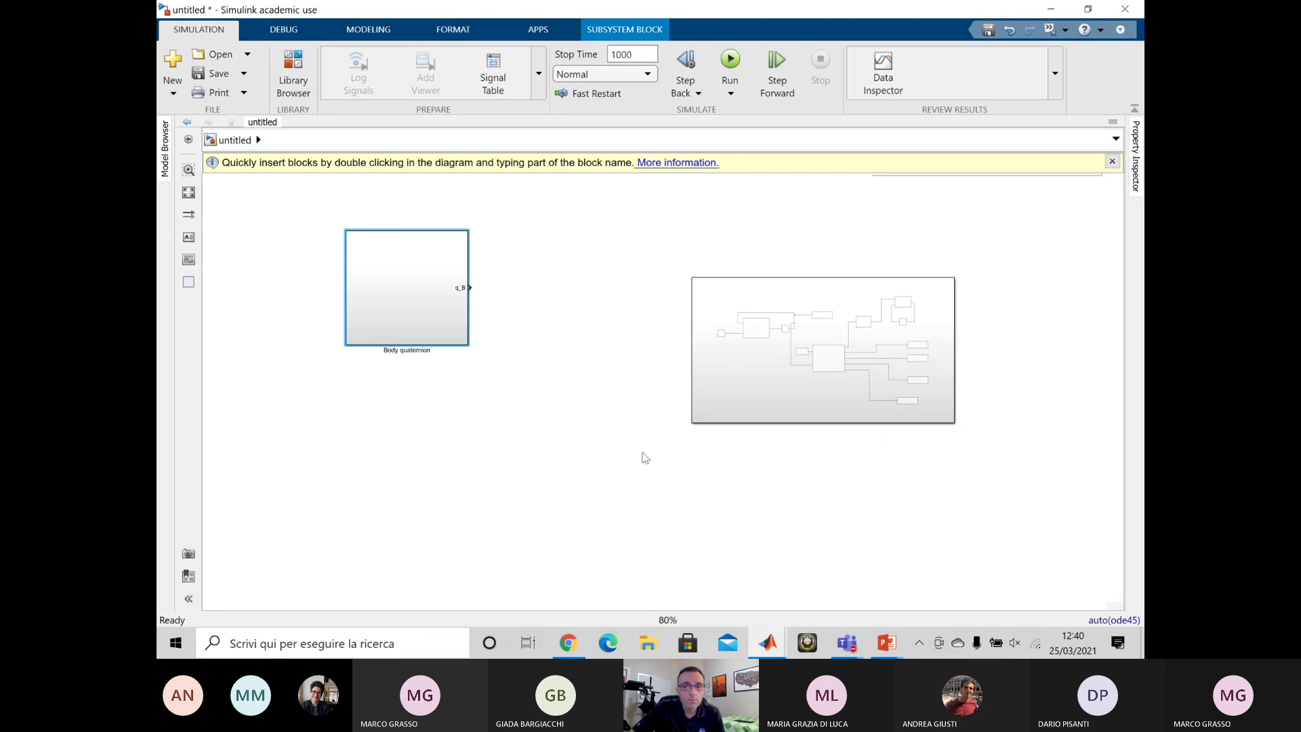
pyautogui.moveTo(441, 314); pyautogui.dragTo(437, 391)
pyautogui.click(772, 378)
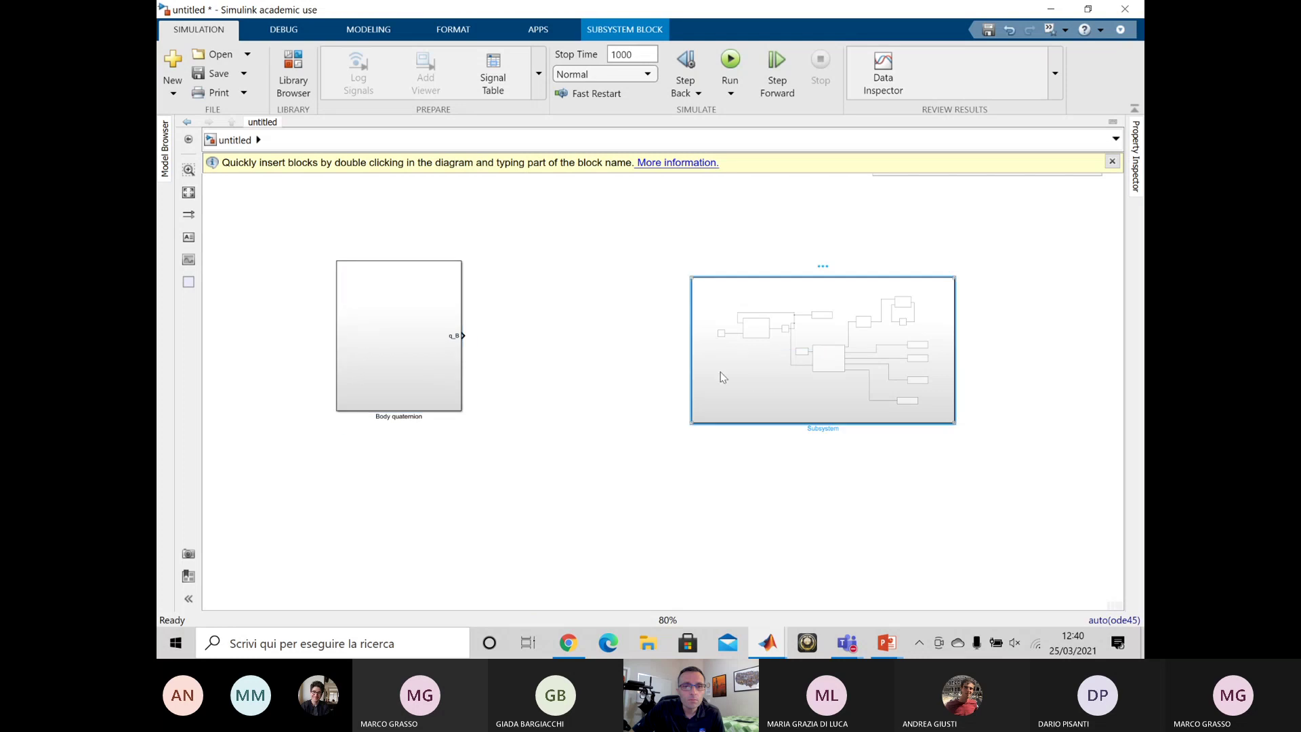
# - Inside the orbit Subsystem, add an input port named q_B above the diagram
pyautogui.doubleClick(815, 371)
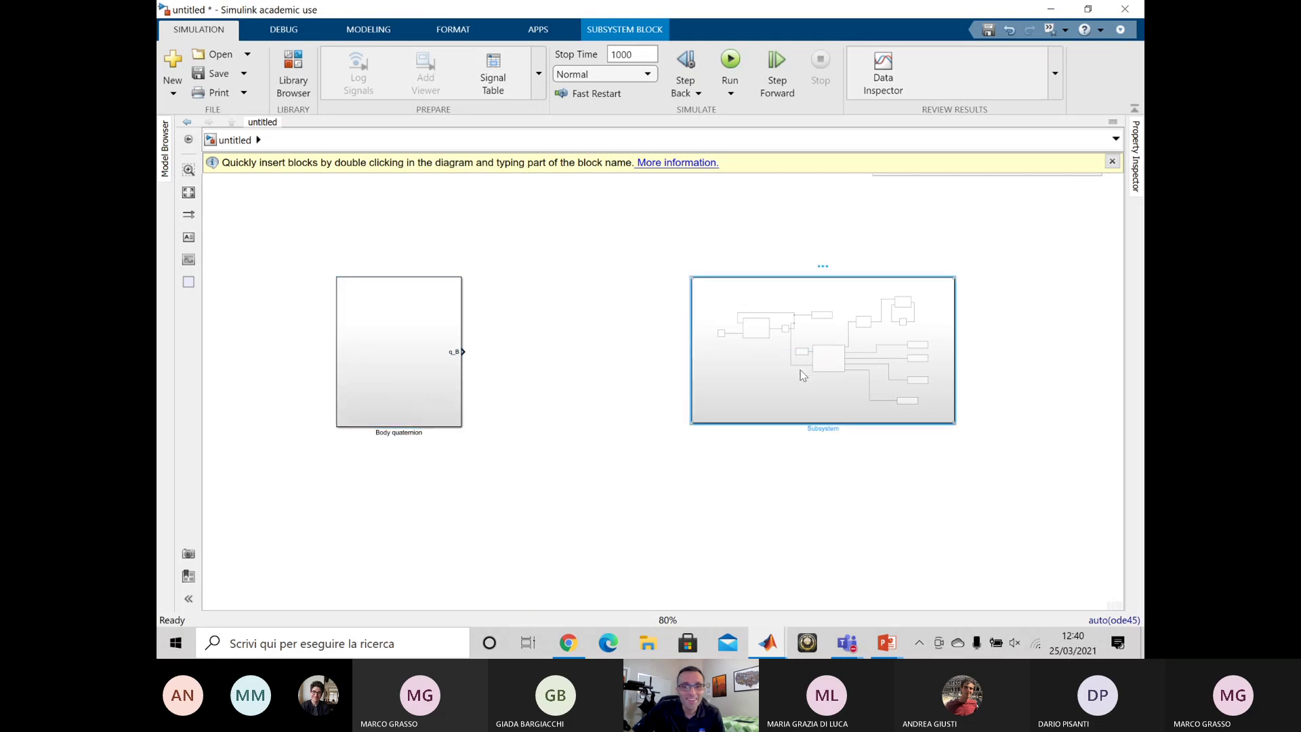
pyautogui.doubleClick(542, 461)
pyautogui.write('input')
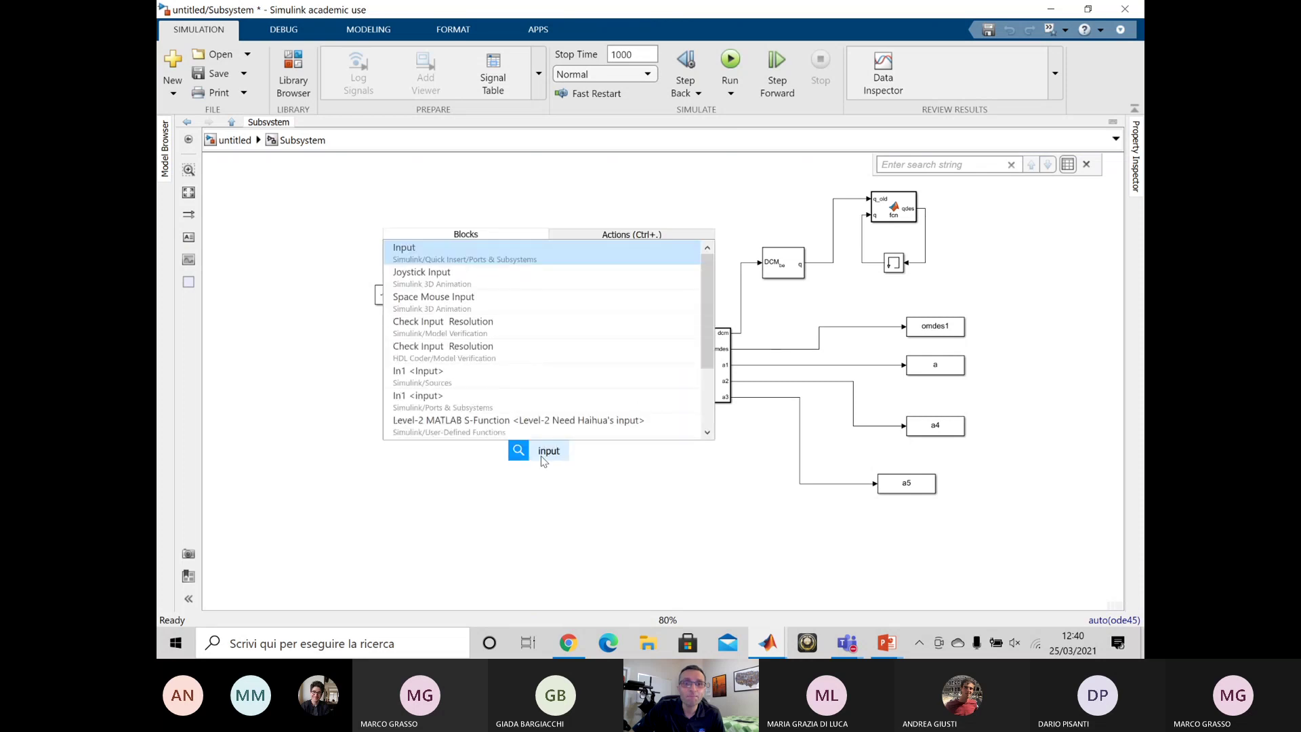
pyautogui.press('Return')
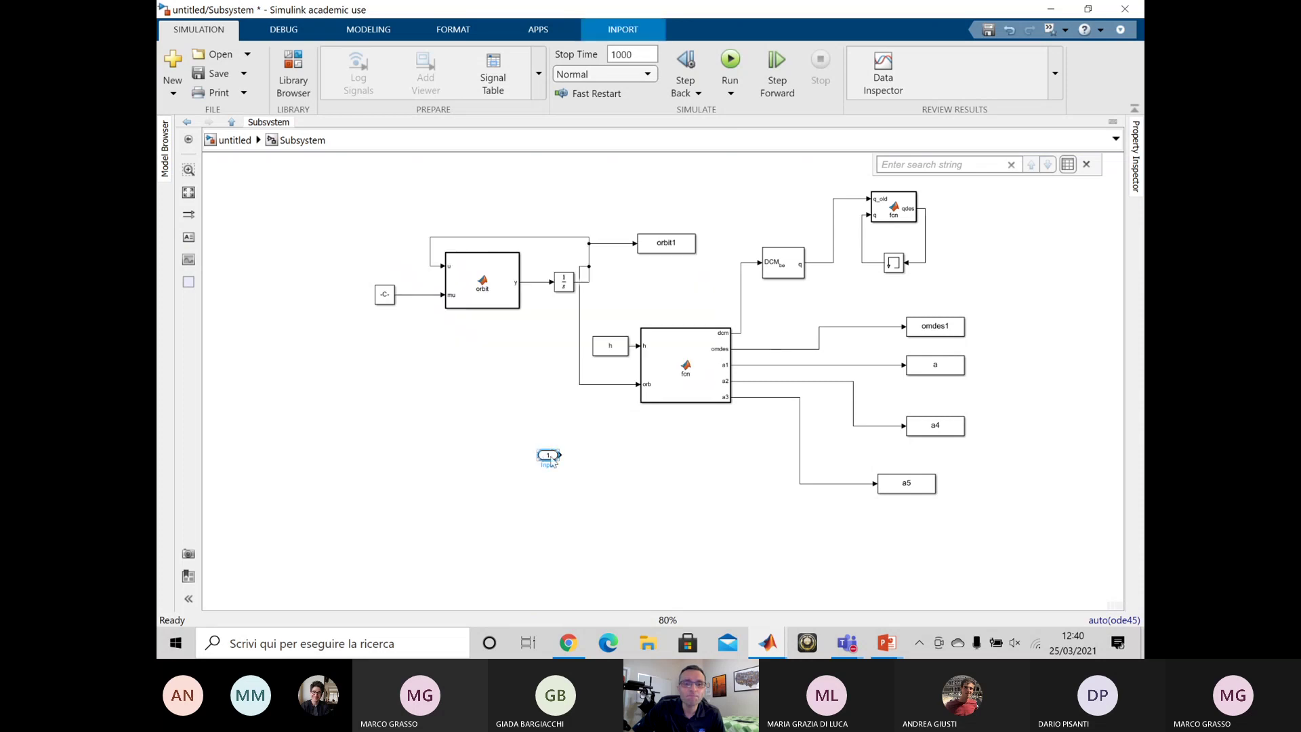
pyautogui.moveTo(550, 461); pyautogui.dragTo(498, 458)
pyautogui.doubleClick(487, 465)
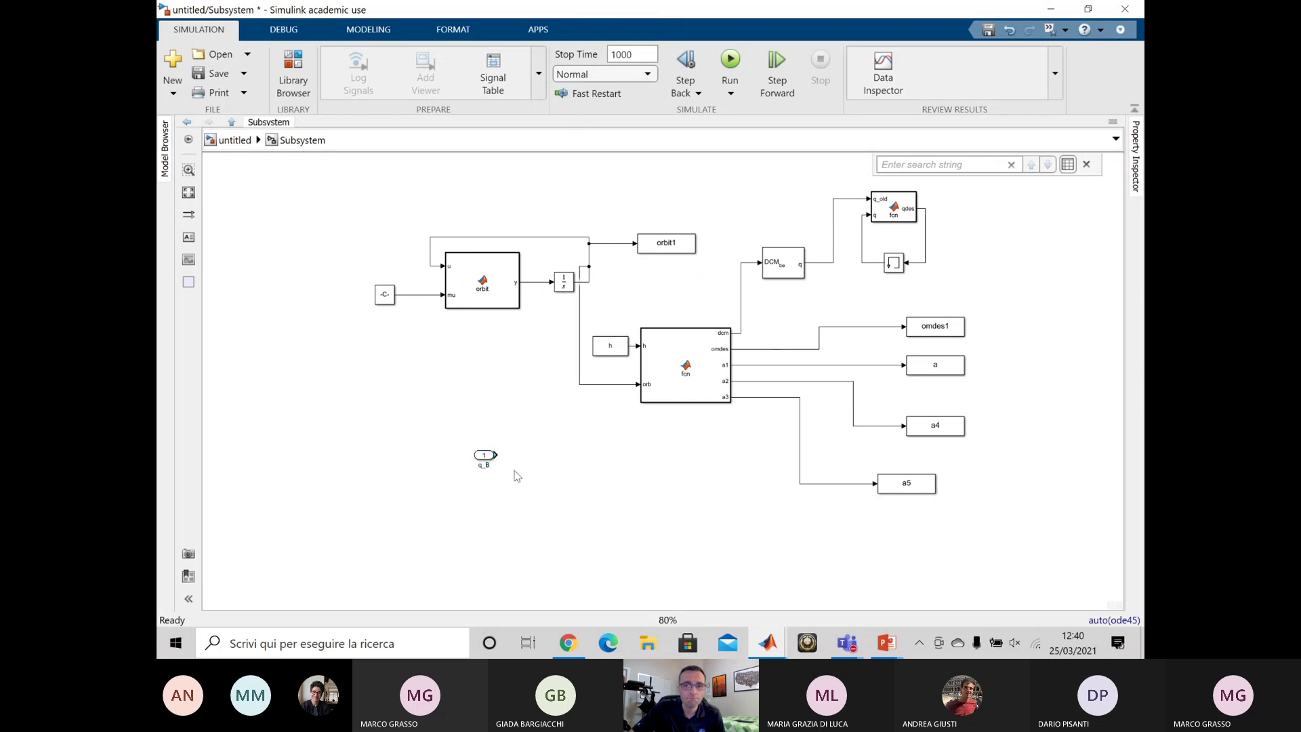
pyautogui.scroll(3, 522, 514)
pyautogui.hscroll(2, 521, 515)
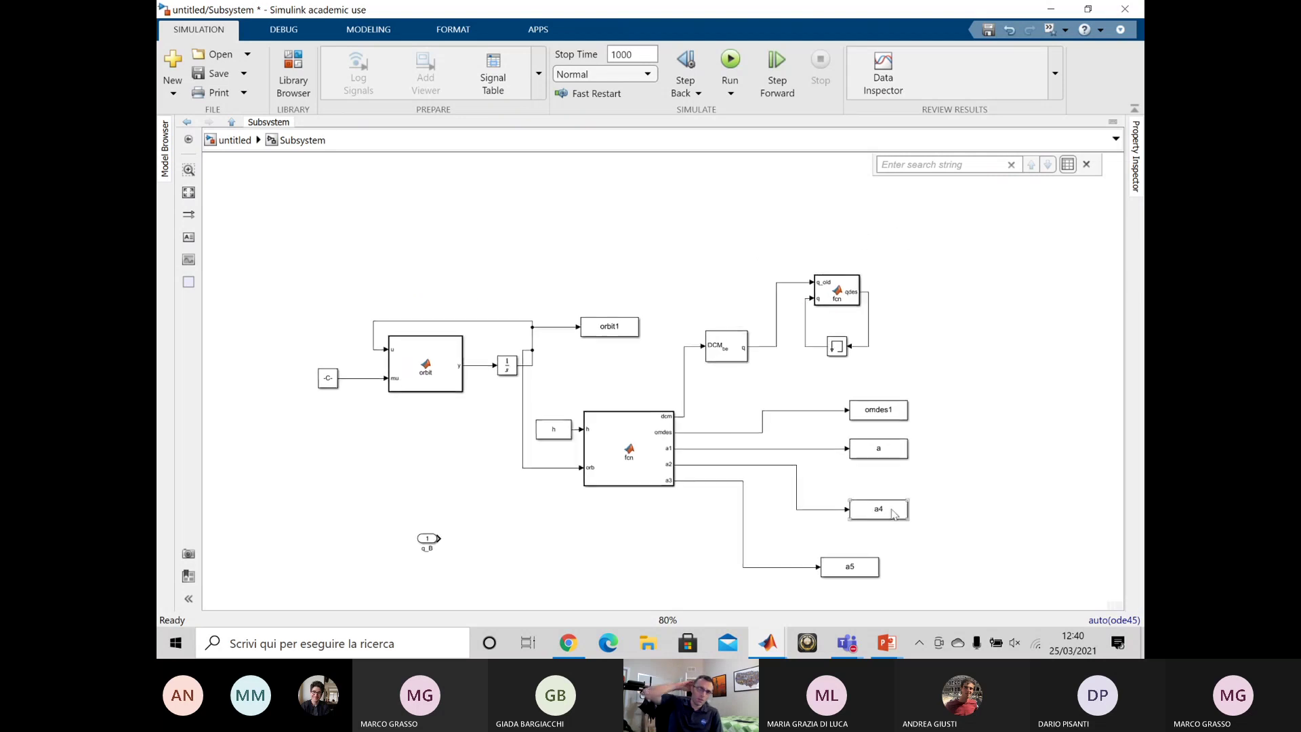
pyautogui.moveTo(427, 540); pyautogui.dragTo(593, 217)
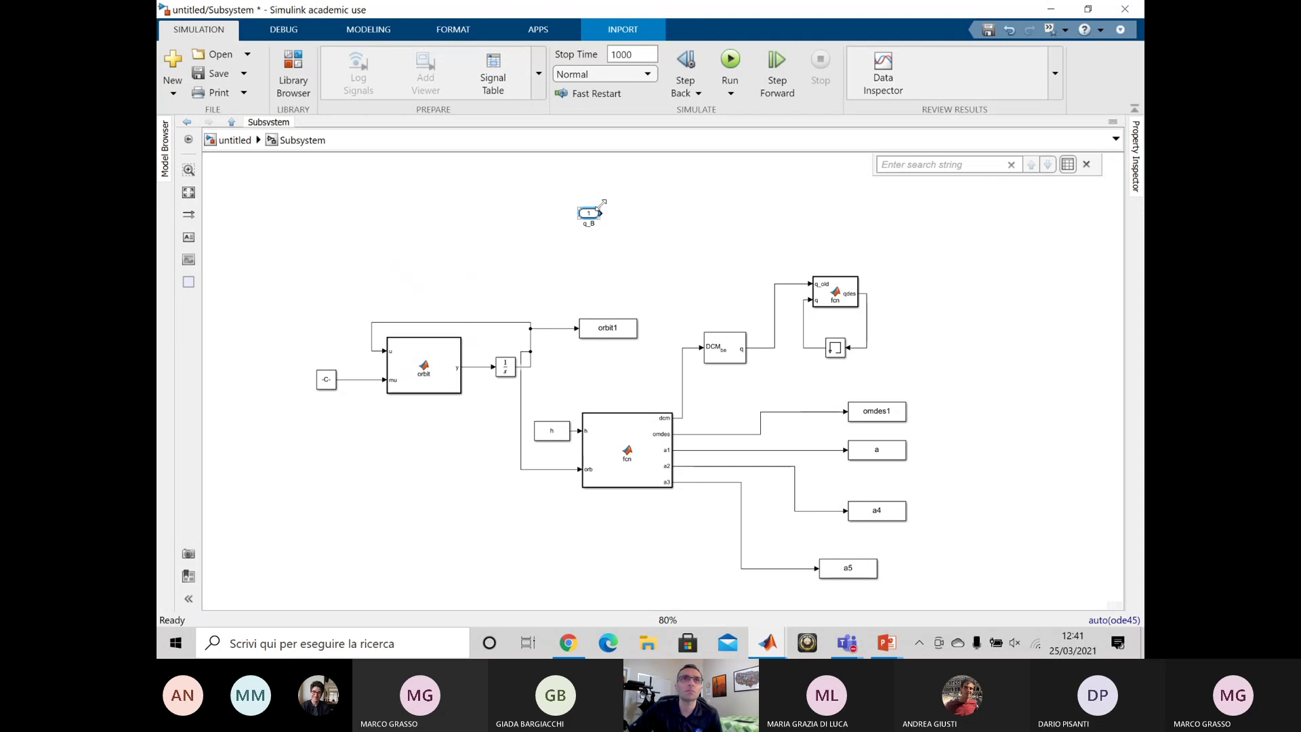
pyautogui.click(674, 248)
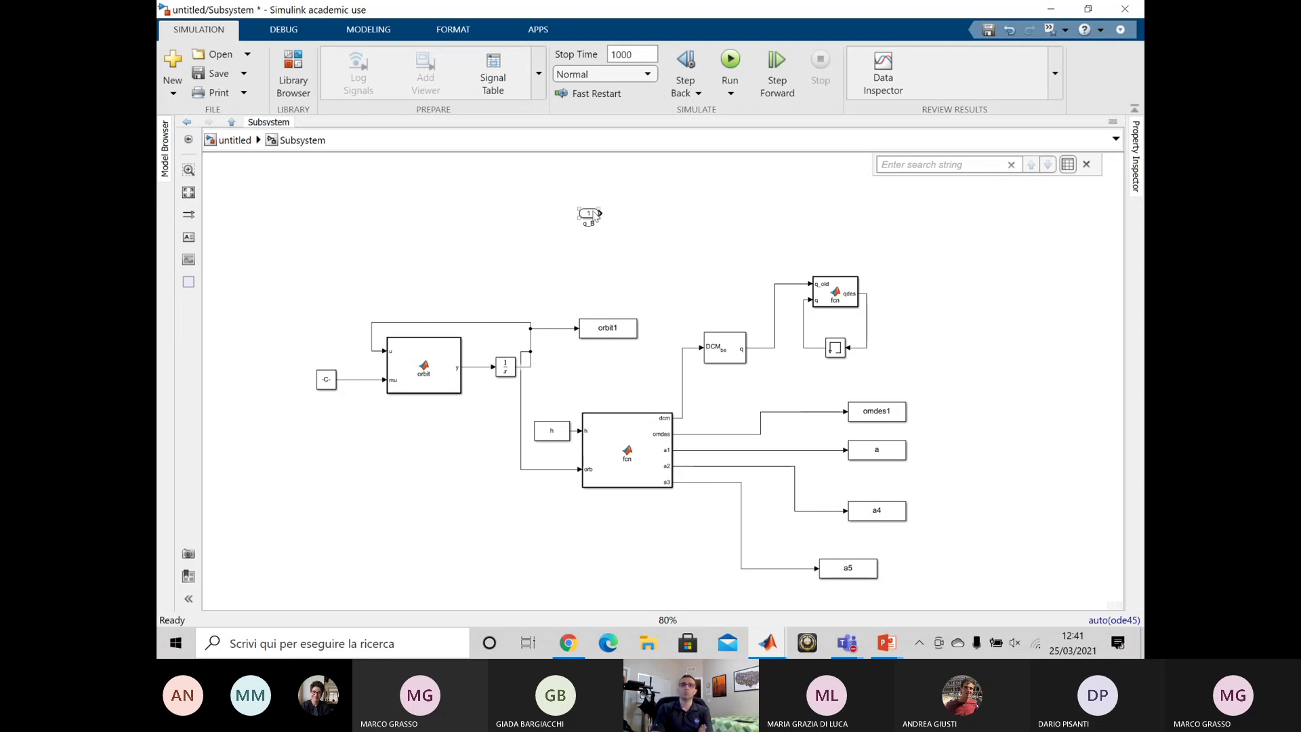
# - Insert a Quaternions to Direction Cosine Matrix block wired to q_B and open its parameters
pyautogui.moveTo(594, 215); pyautogui.dragTo(481, 216)
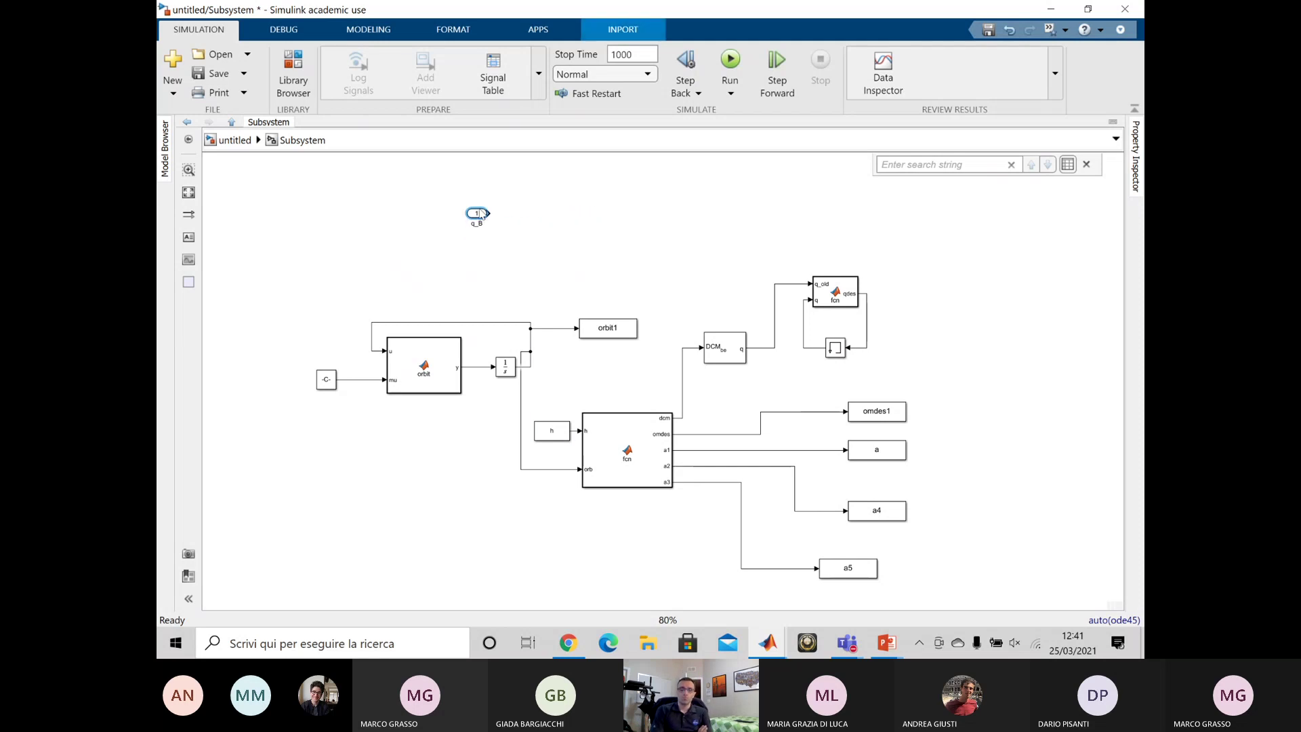
pyautogui.doubleClick(601, 212)
pyautogui.write('quaternion to')
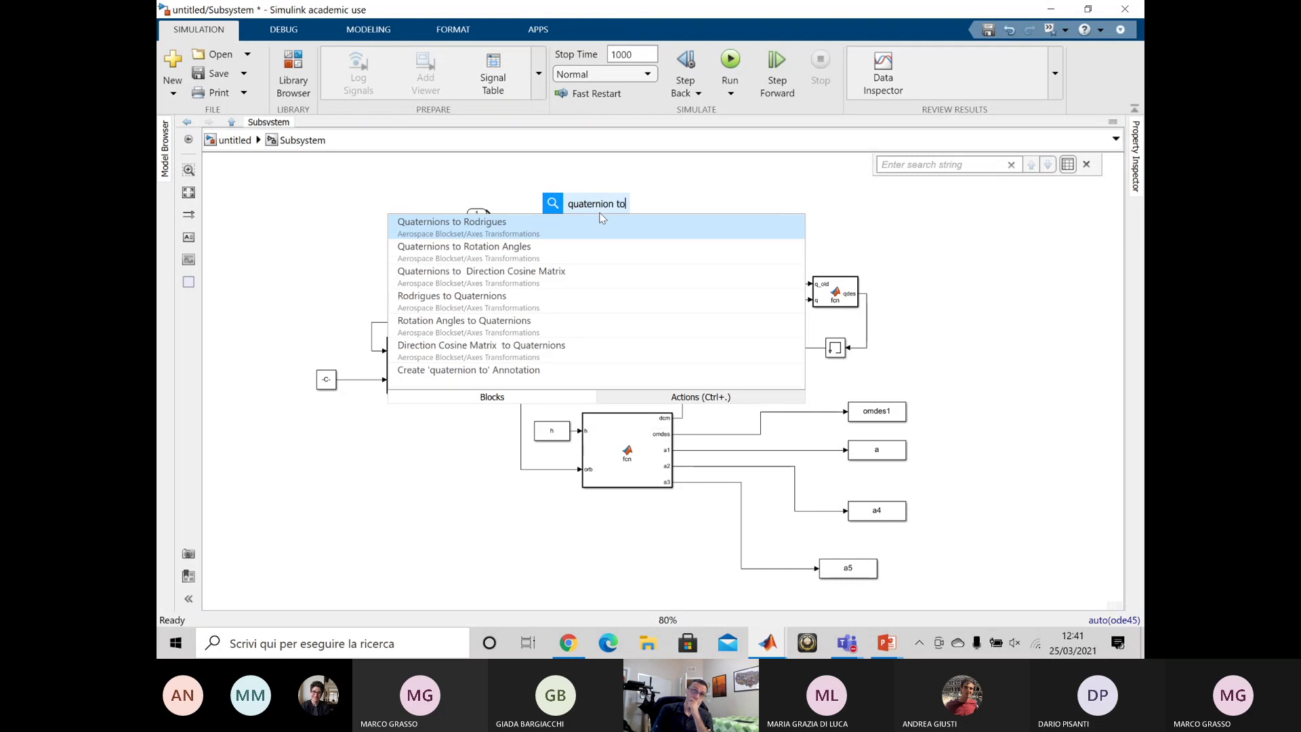
pyautogui.press('Down')
pyautogui.press('Down')
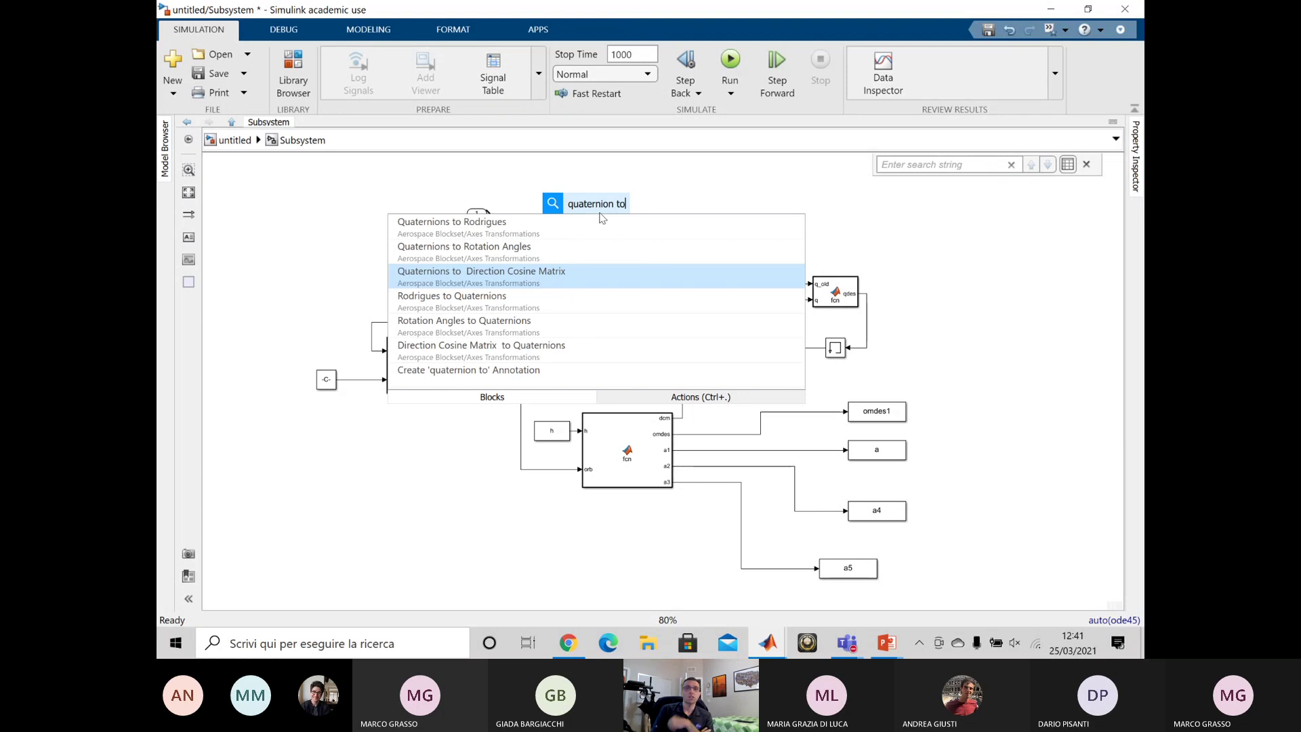
pyautogui.press('Return')
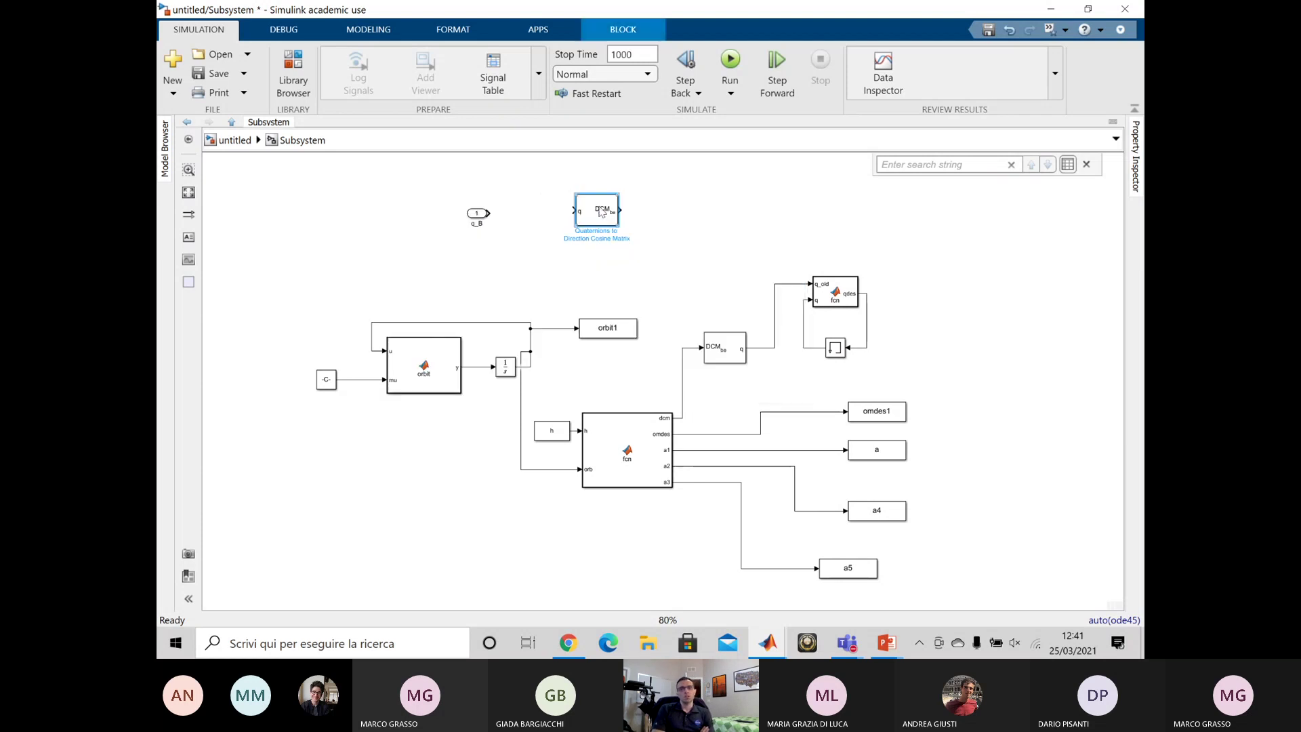
pyautogui.moveTo(601, 212); pyautogui.dragTo(573, 224)
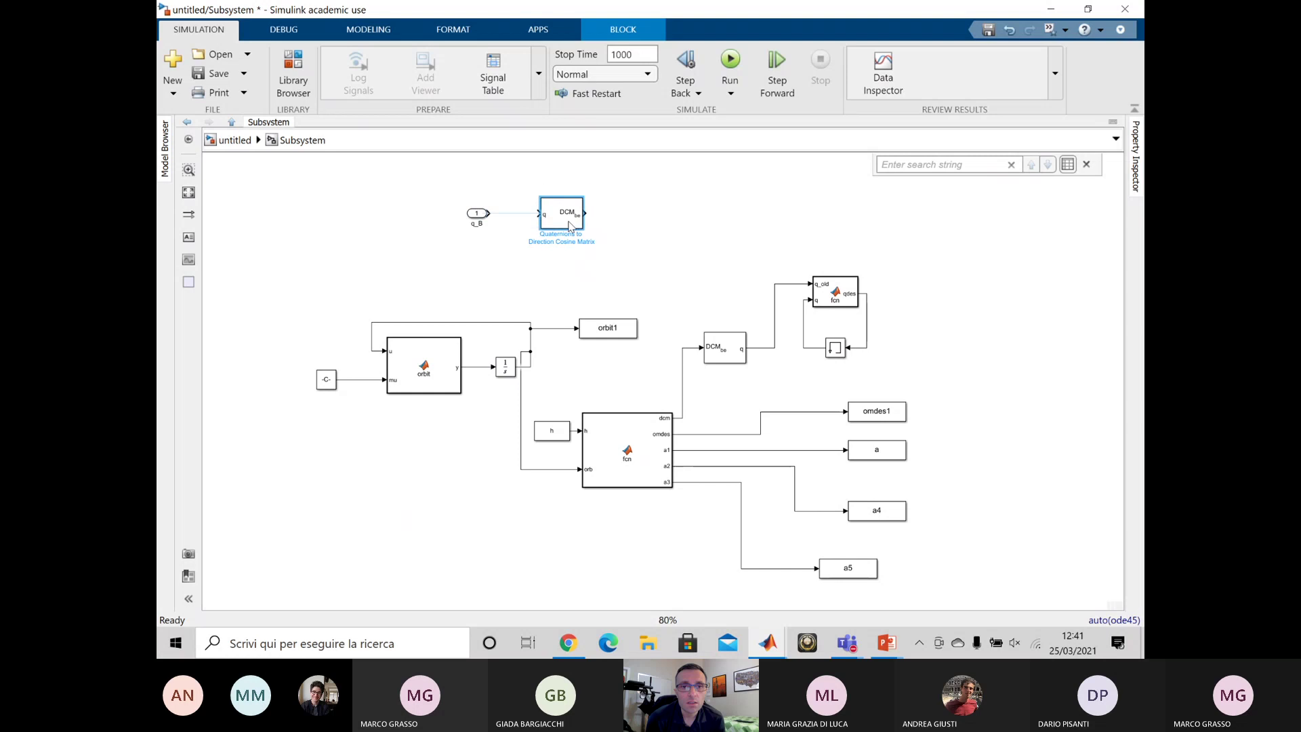
pyautogui.click(515, 217)
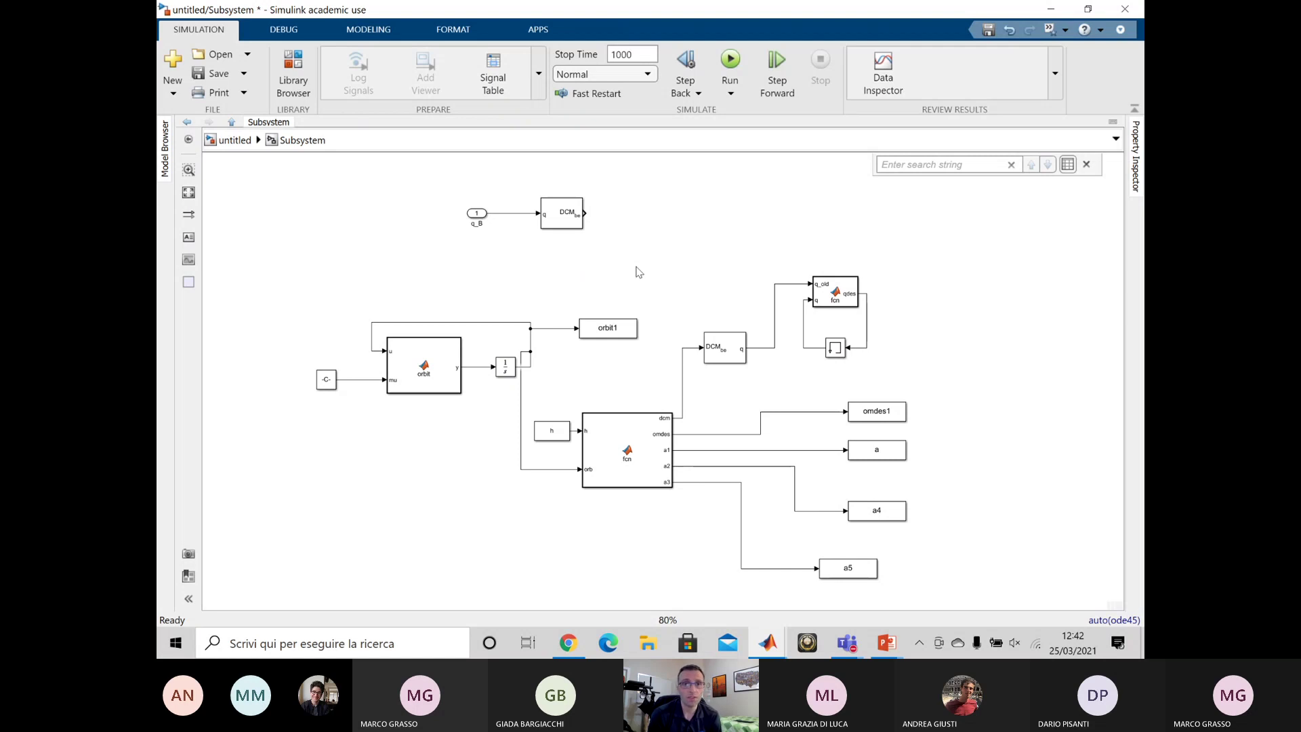
pyautogui.doubleClick(554, 214)
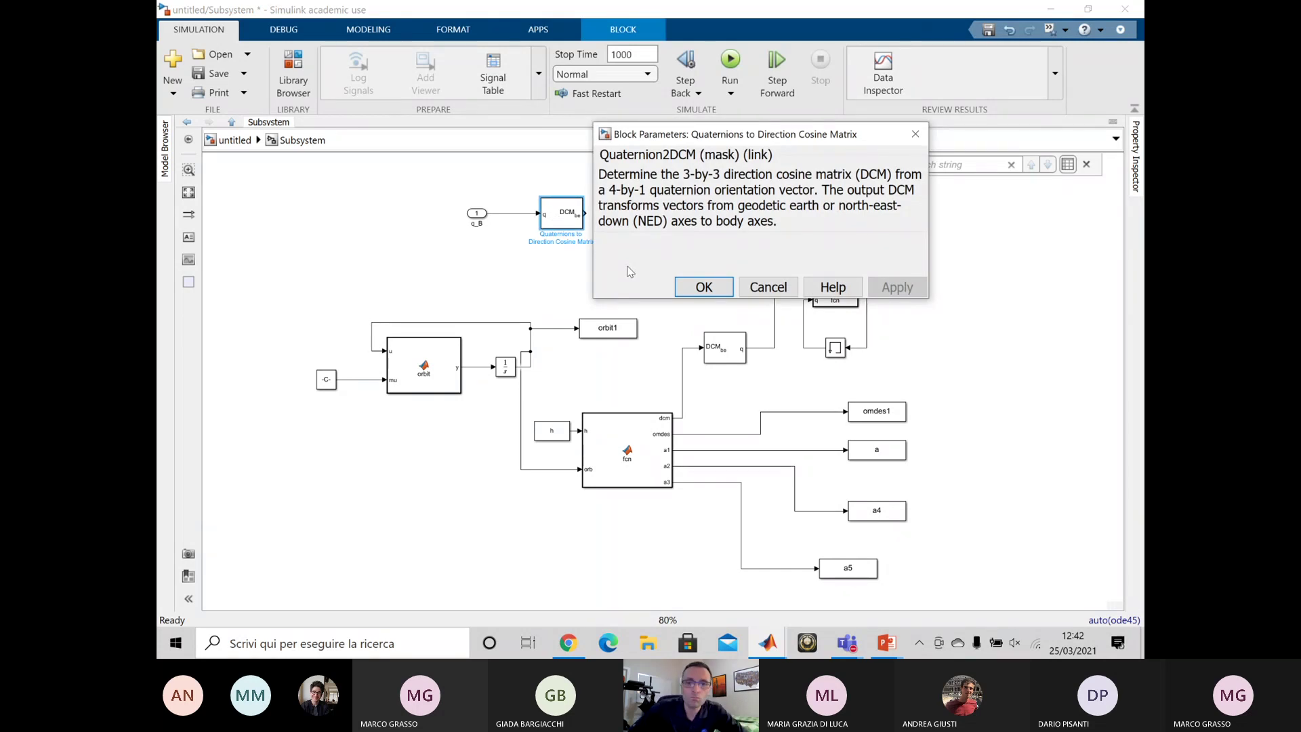
pyautogui.click(813, 290)
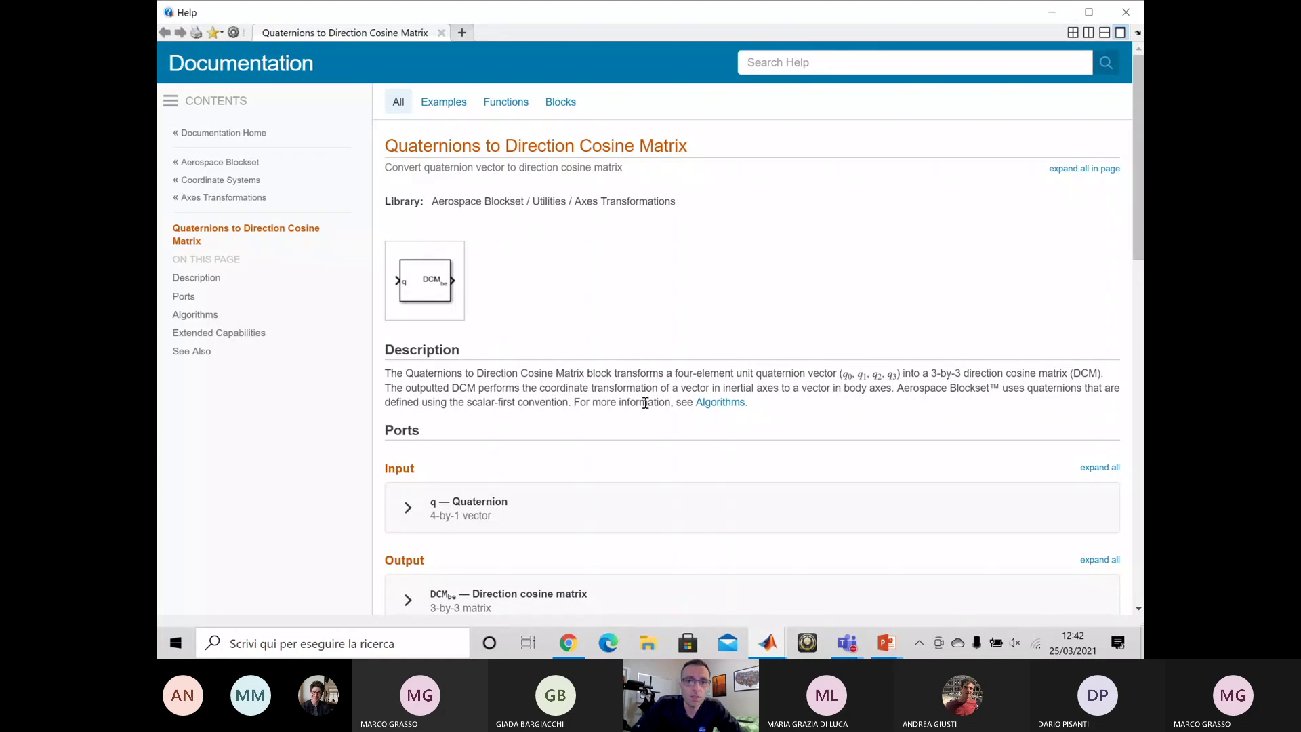
pyautogui.scroll(-2, 644, 403)
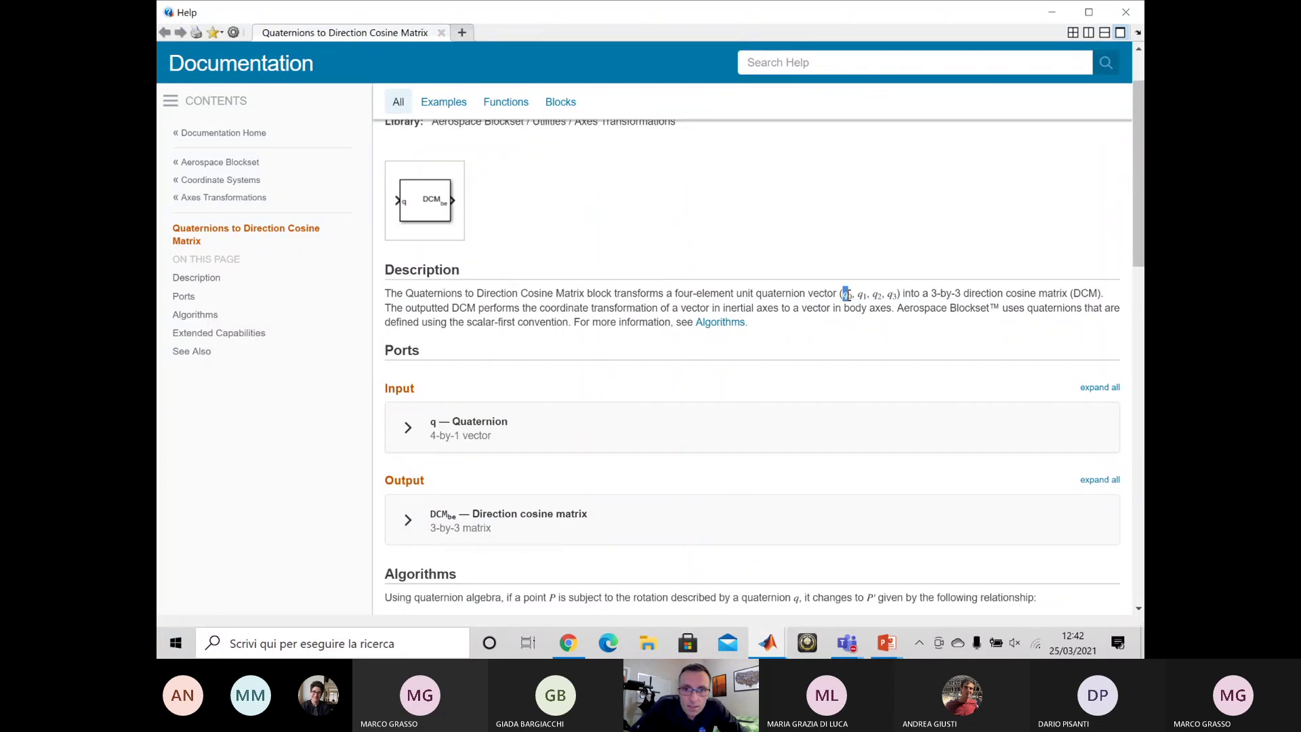
pyautogui.click(857, 296)
pyautogui.click(839, 298)
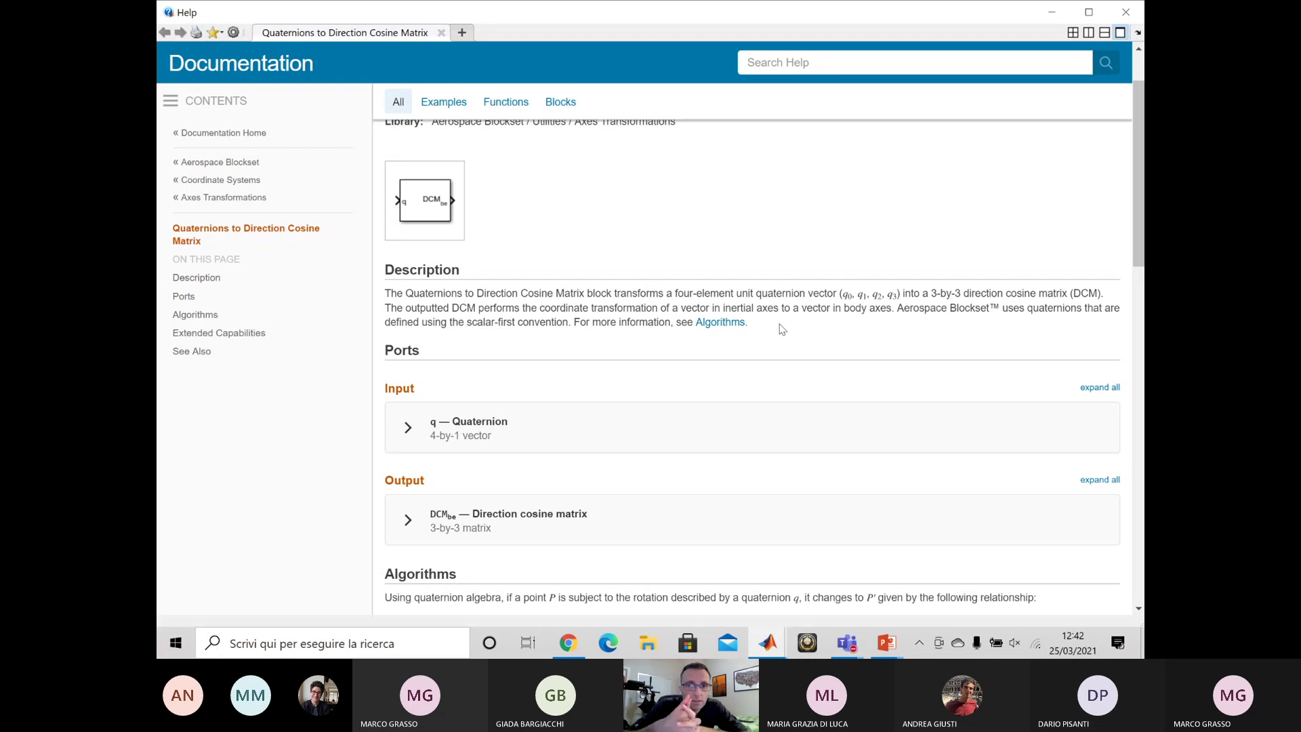
pyautogui.scroll(-1, 779, 329)
pyautogui.scroll(-2, 668, 335)
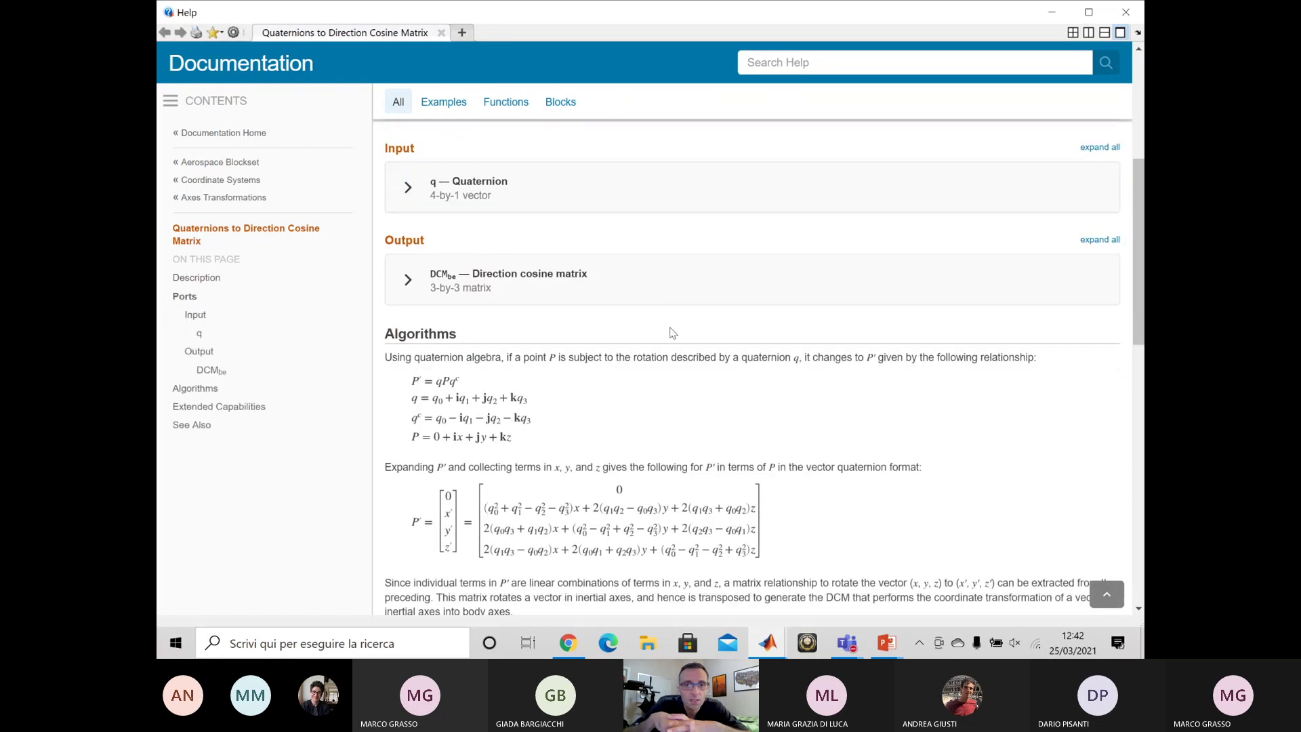
pyautogui.scroll(-1, 670, 339)
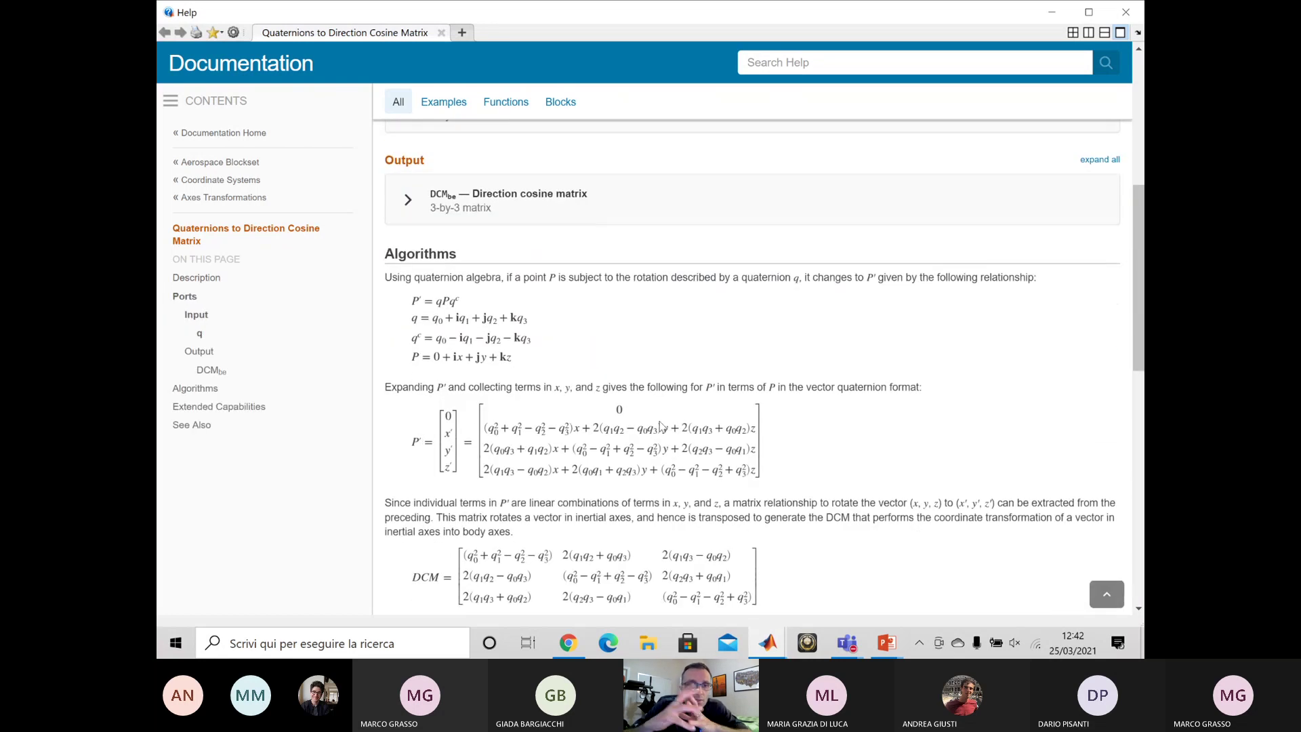
pyautogui.scroll(-2, 661, 424)
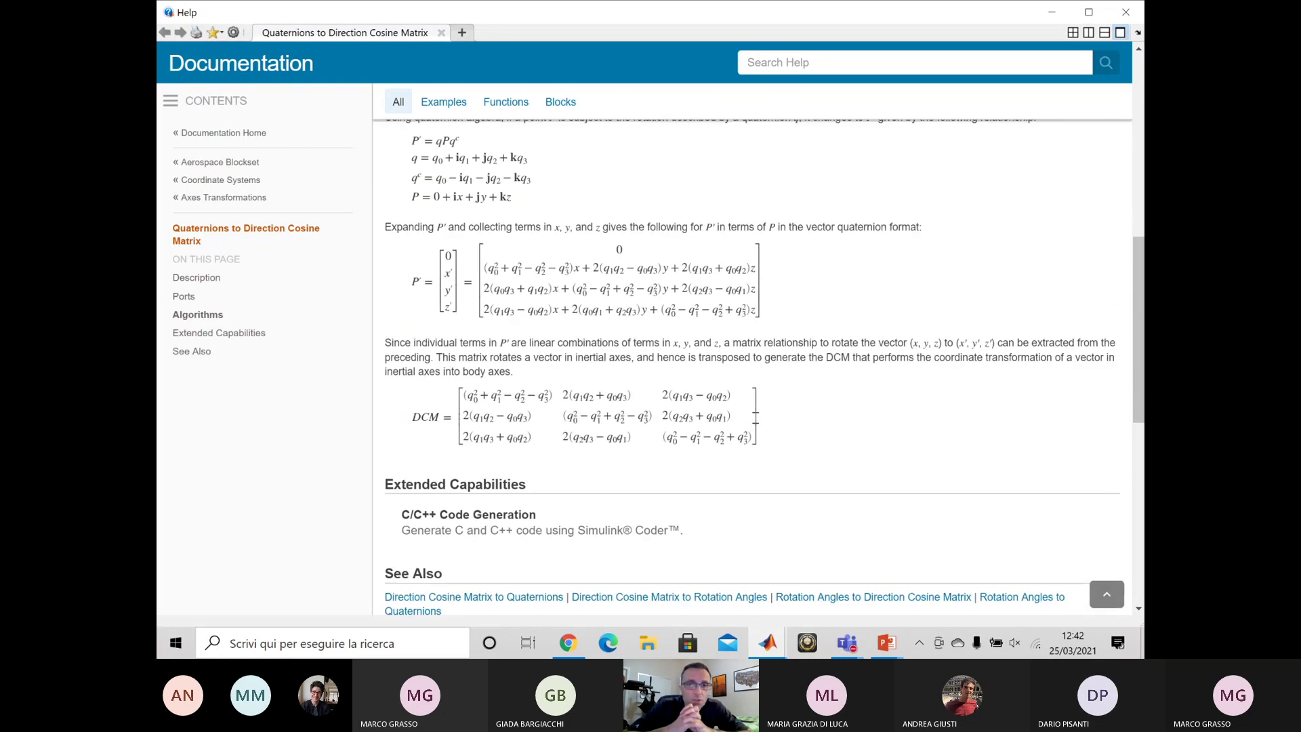
pyautogui.click(1051, 12)
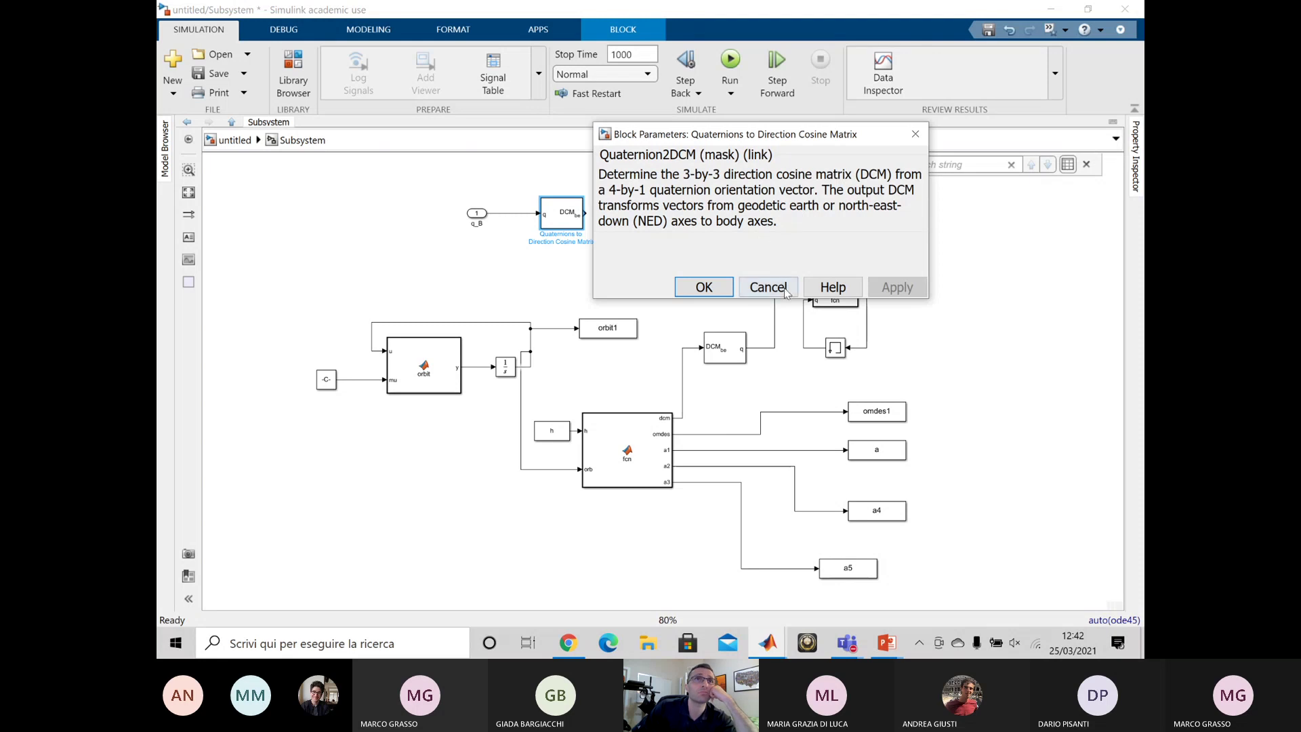
# - Cancel the DCM parameters, then delete the DCM block and its q_B line
pyautogui.click(762, 287)
pyautogui.click(835, 294)
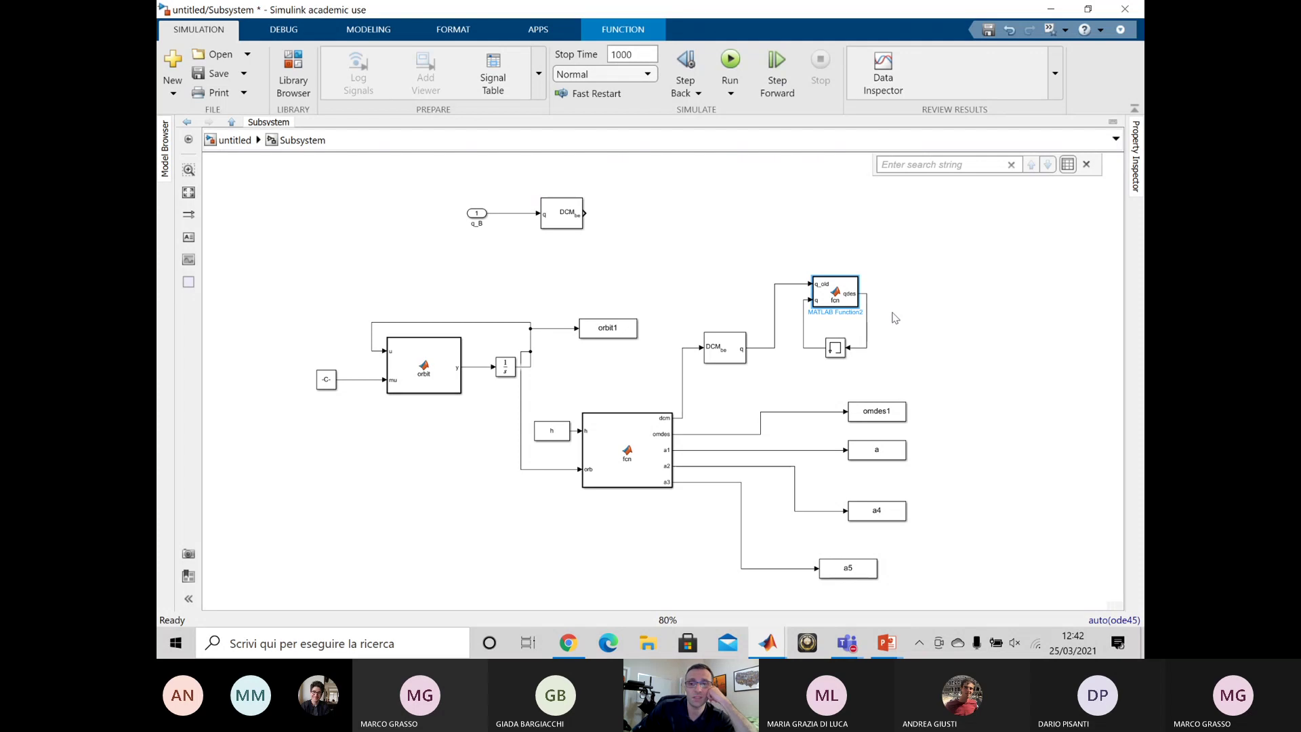
pyautogui.click(610, 249)
pyautogui.click(577, 230)
pyautogui.press('Delete')
pyautogui.click(533, 214)
pyautogui.press('Delete')
# - Reposition the q_B inport and switch to the Microsoft Teams channel window
pyautogui.moveTo(483, 220); pyautogui.dragTo(492, 244)
pyautogui.click(760, 271)
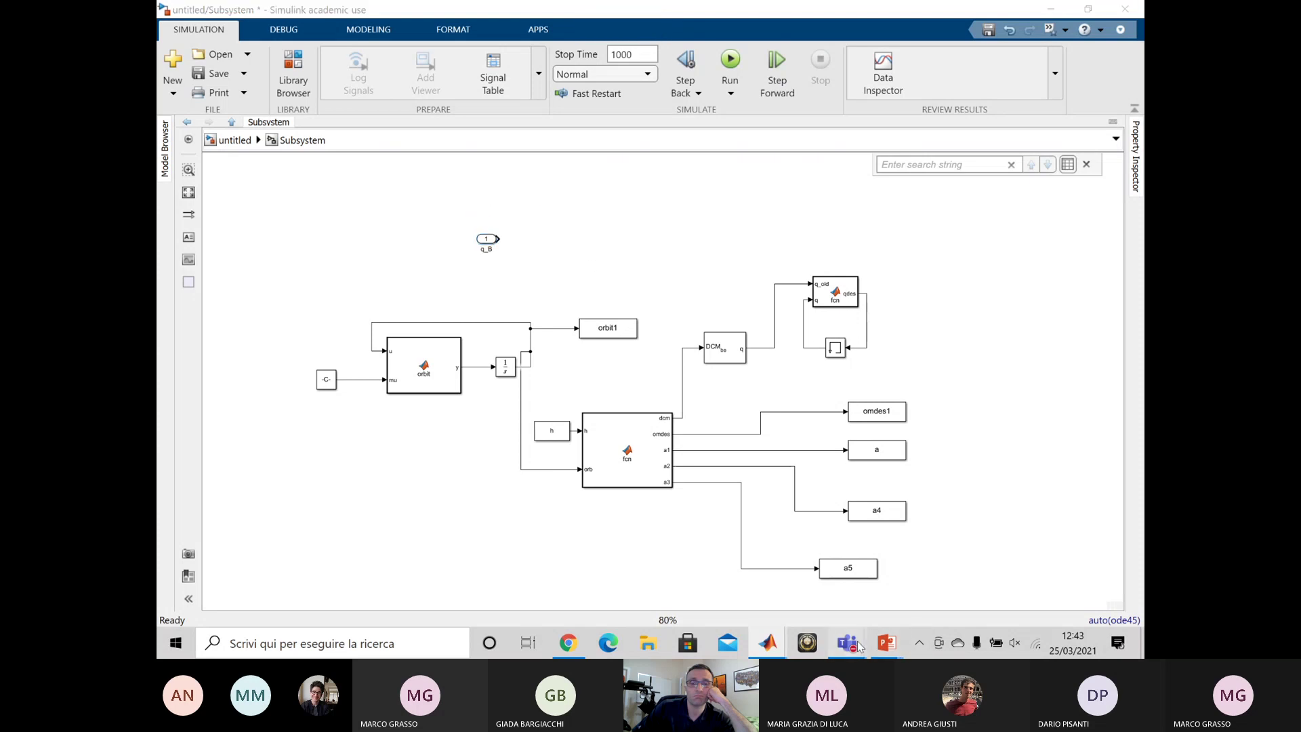
pyautogui.moveTo(857, 642)
pyautogui.click(735, 542)
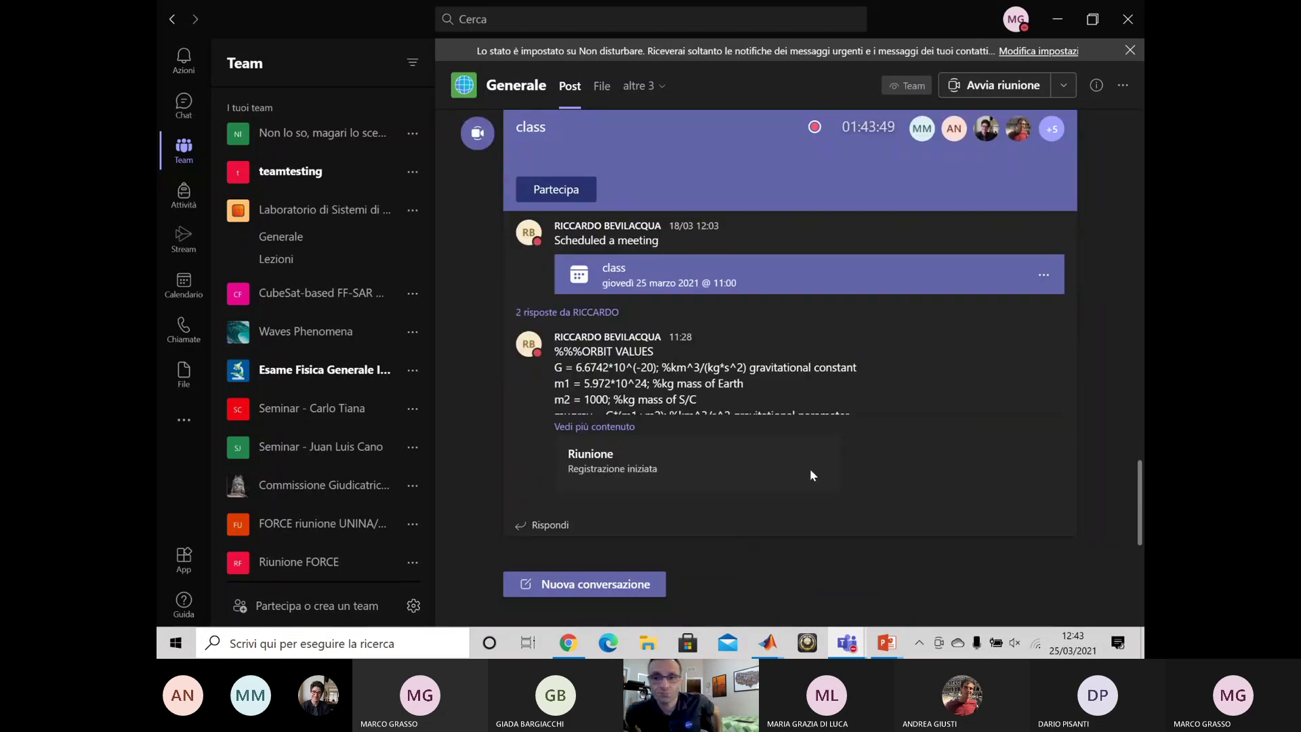
# - Back at the top-level model, connect Body quaternion to the Subsystem's q_B input
pyautogui.click(1056, 21)
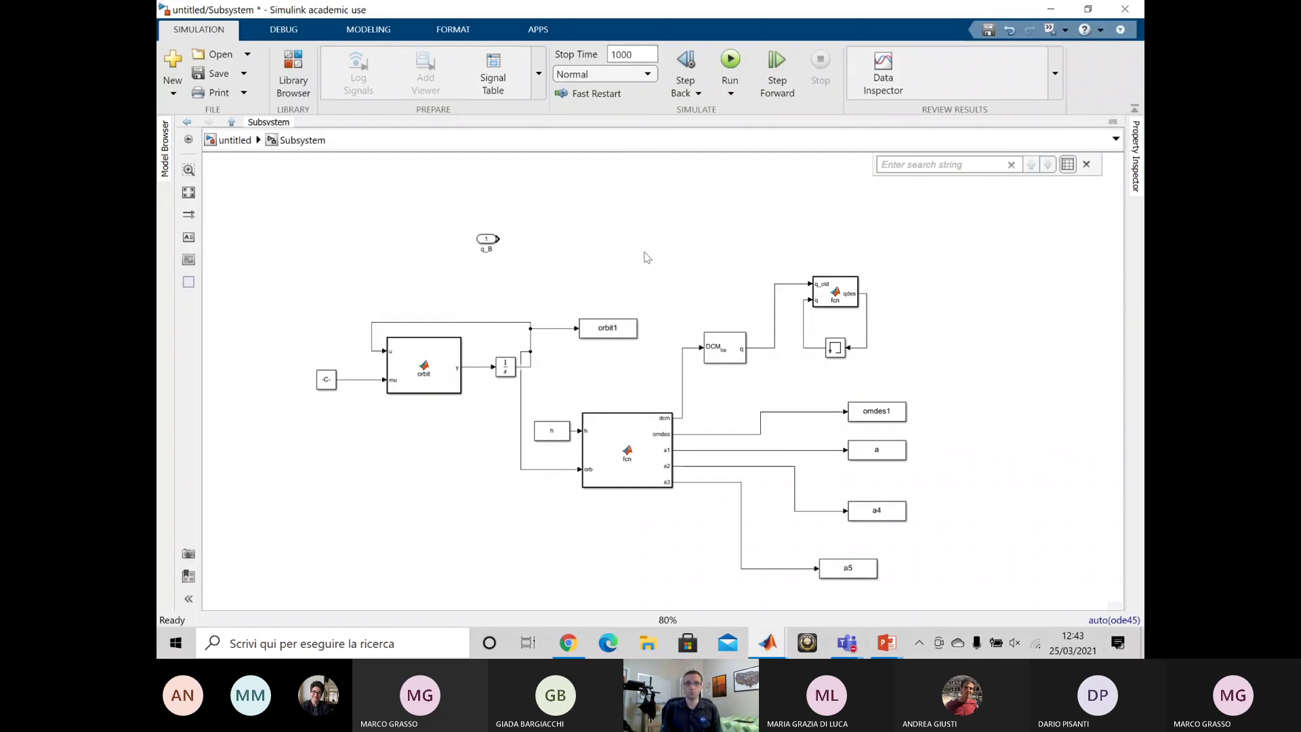
pyautogui.click(234, 139)
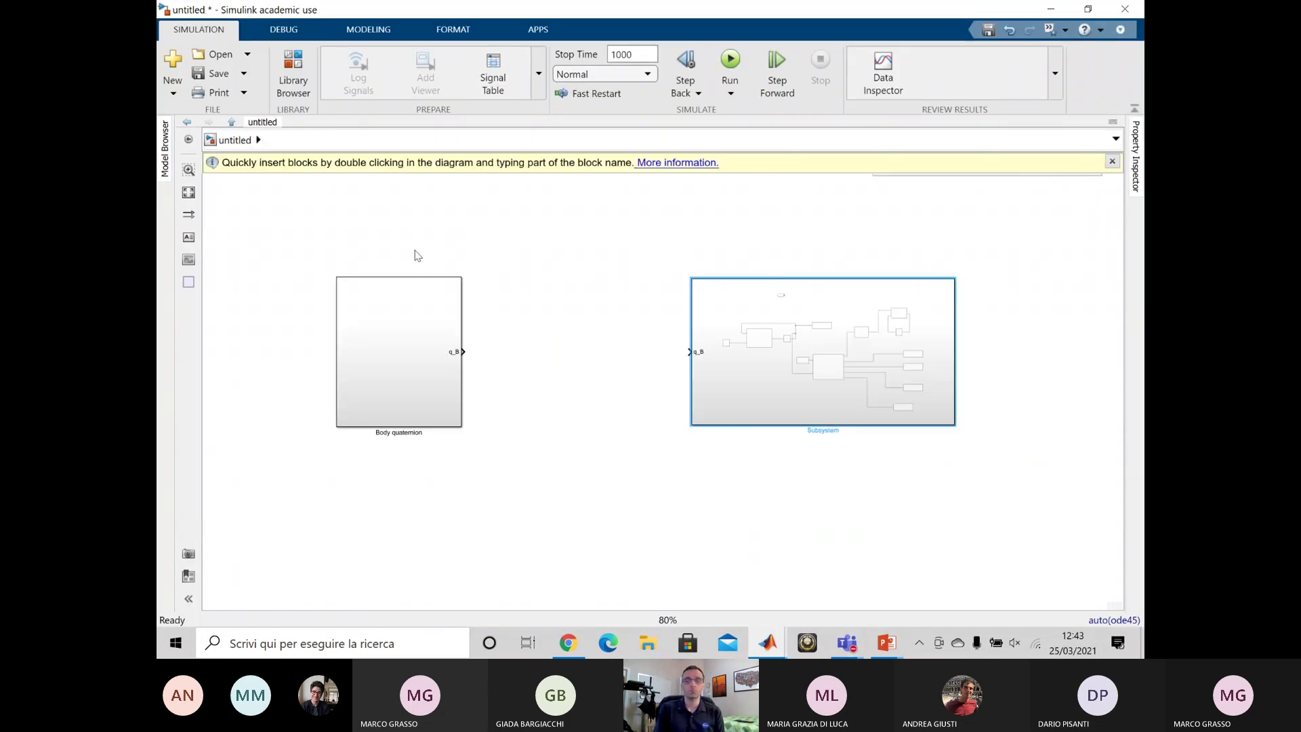
pyautogui.moveTo(437, 339); pyautogui.dragTo(527, 355)
pyautogui.click(563, 351)
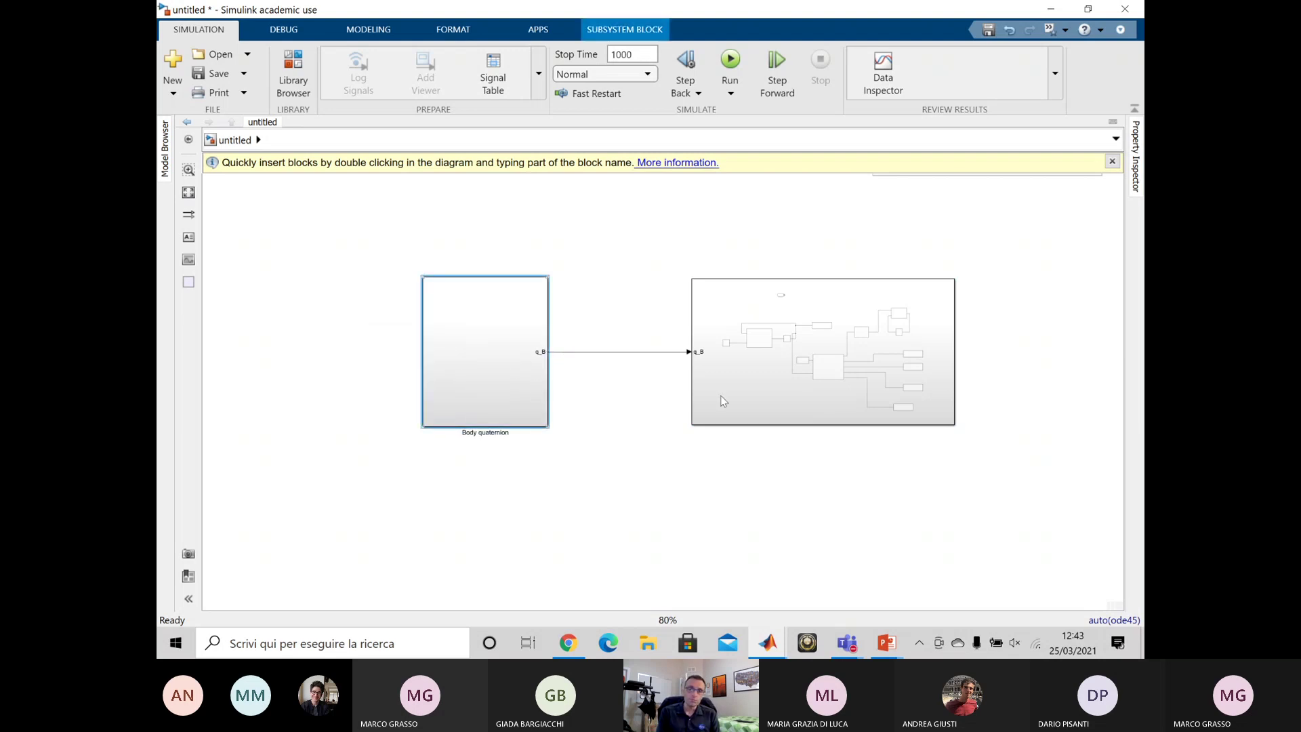
pyautogui.moveTo(719, 401); pyautogui.dragTo(670, 402)
# - Shrink Body quaternion and the Subsystem, hide the Subsystem's content preview, and open it
pyautogui.click(548, 428)
pyautogui.moveTo(549, 428); pyautogui.dragTo(488, 332)
pyautogui.click(701, 397)
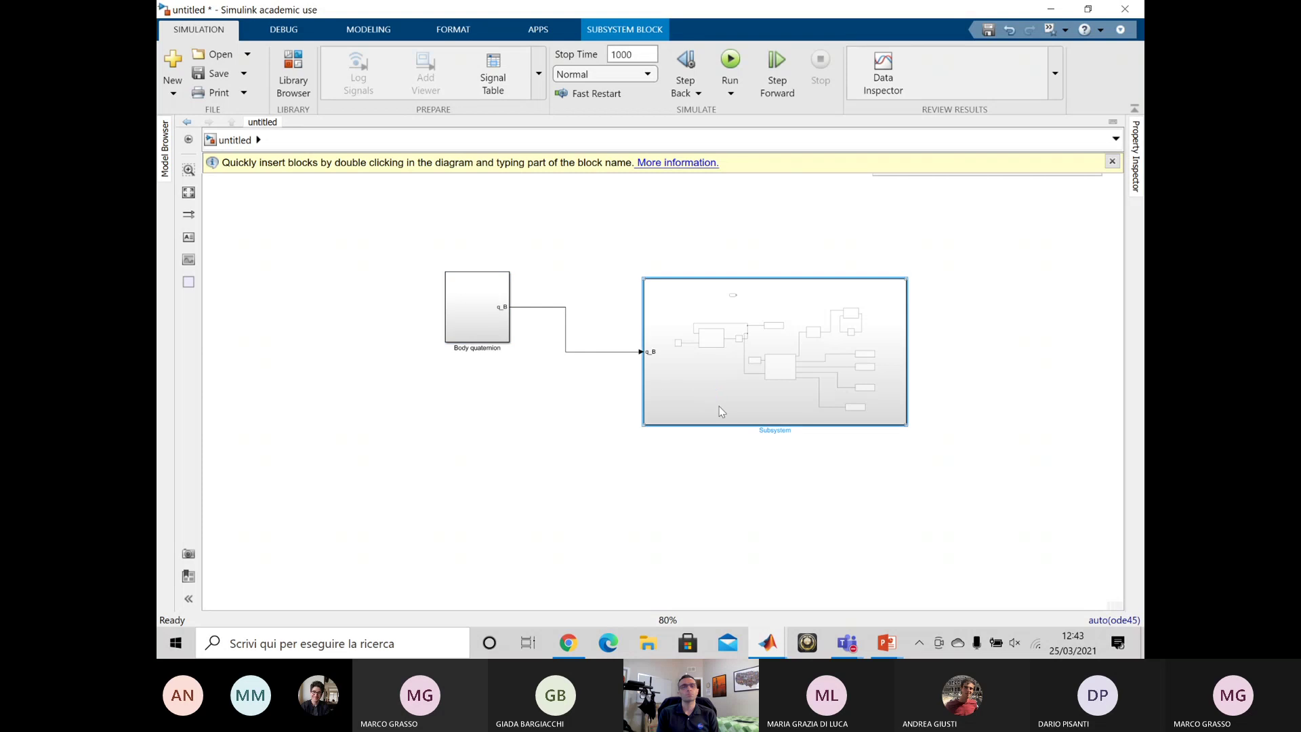
pyautogui.rightClick(721, 411)
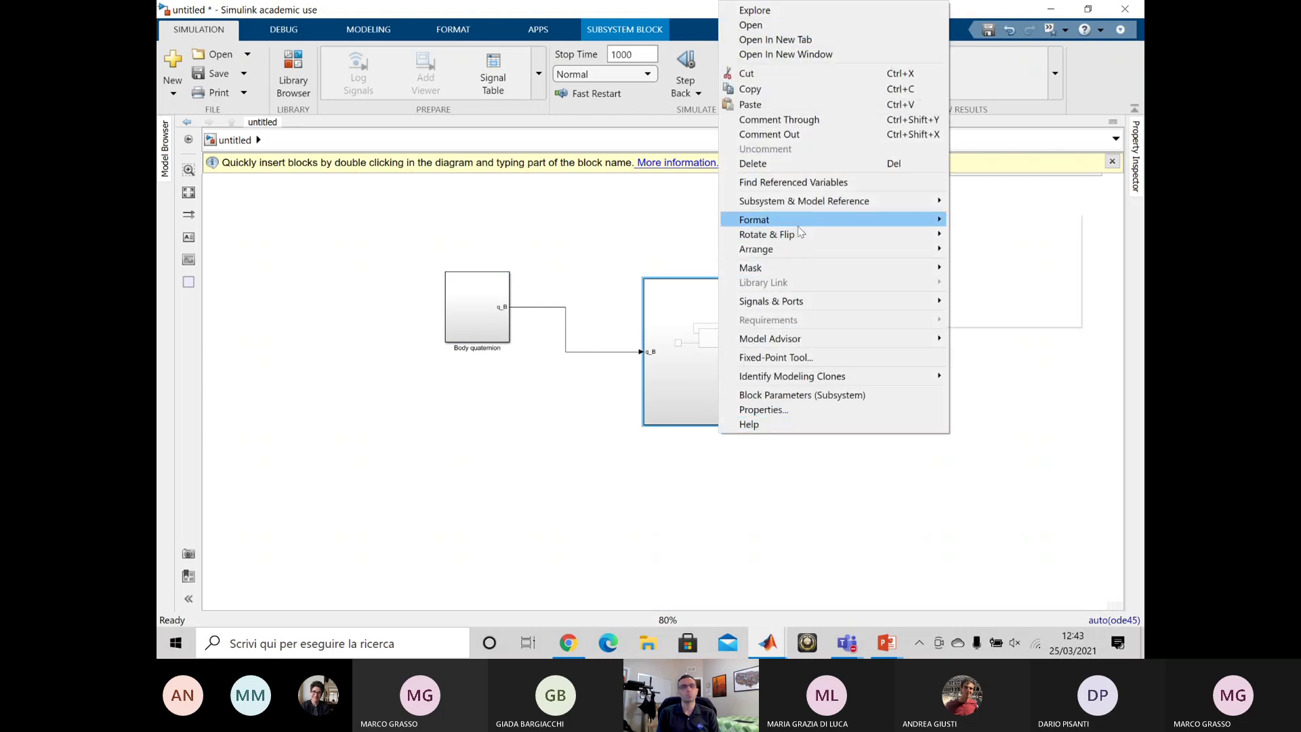
pyautogui.moveTo(808, 223)
pyautogui.click(982, 308)
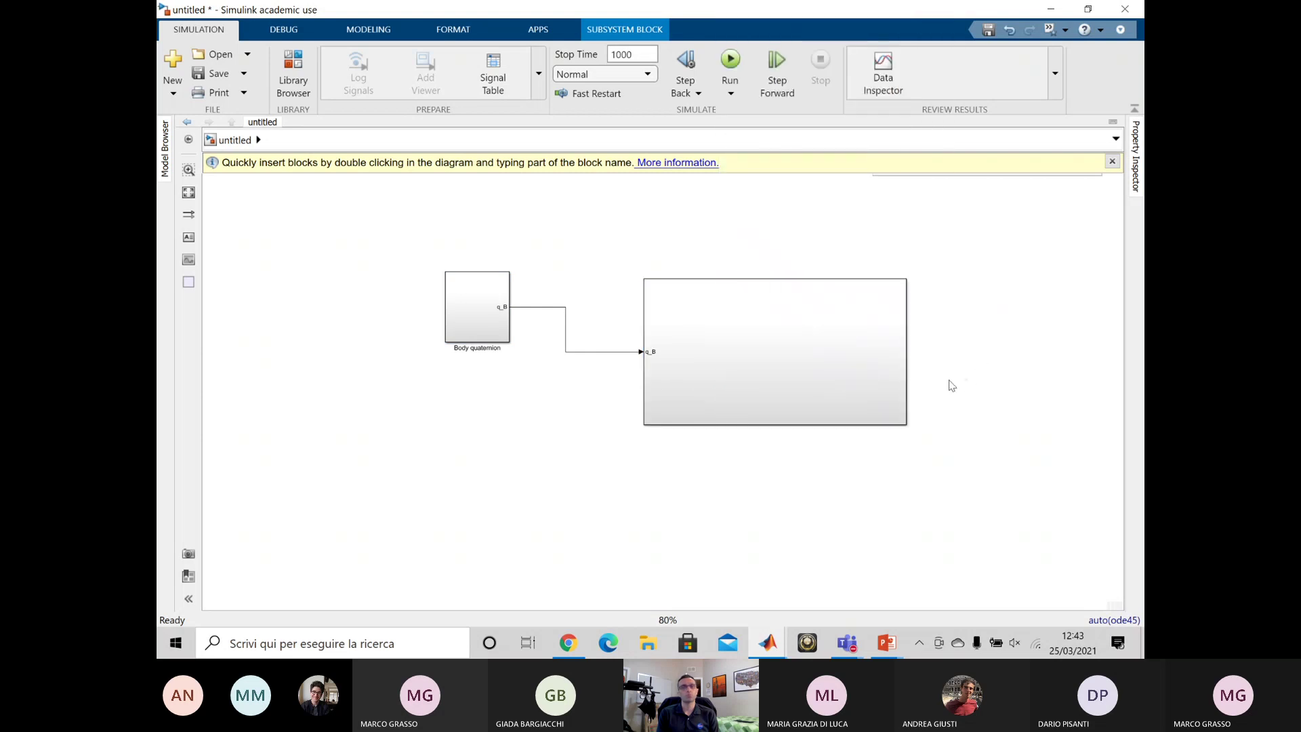
pyautogui.click(772, 383)
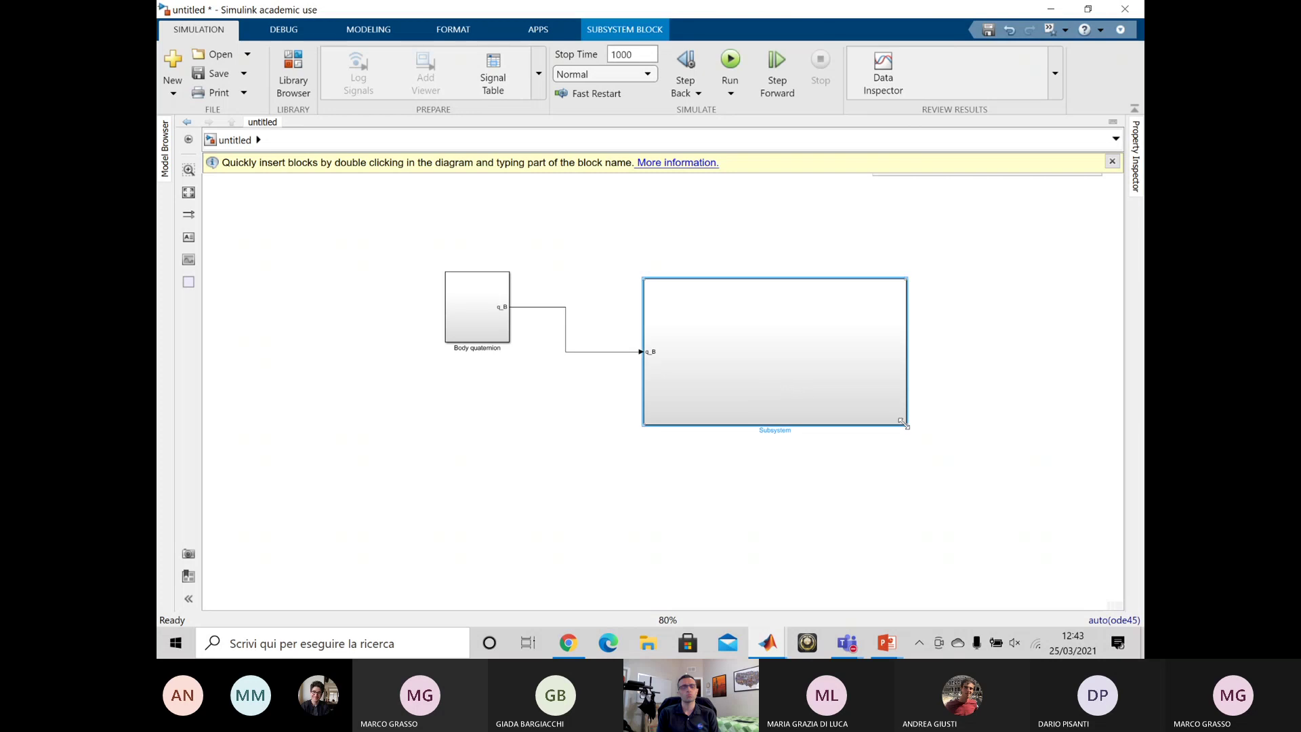
pyautogui.moveTo(878, 420); pyautogui.dragTo(794, 412)
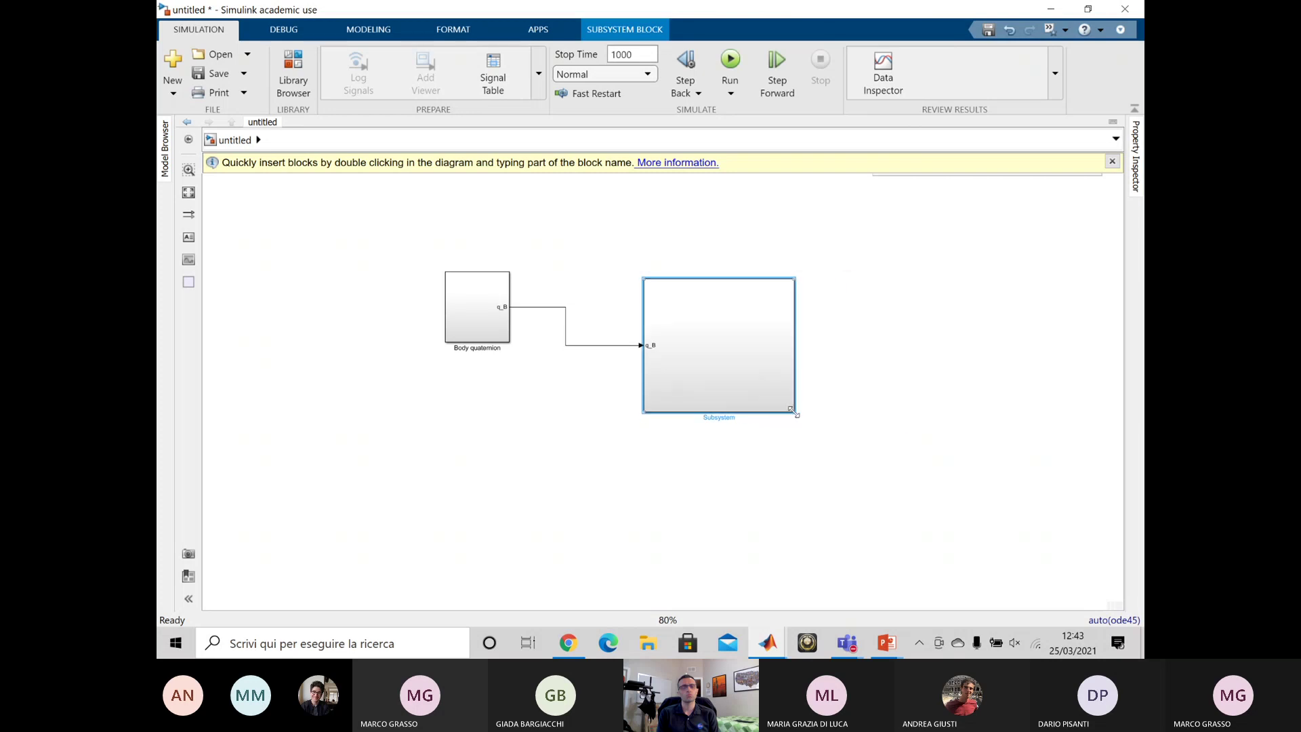
pyautogui.doubleClick(735, 369)
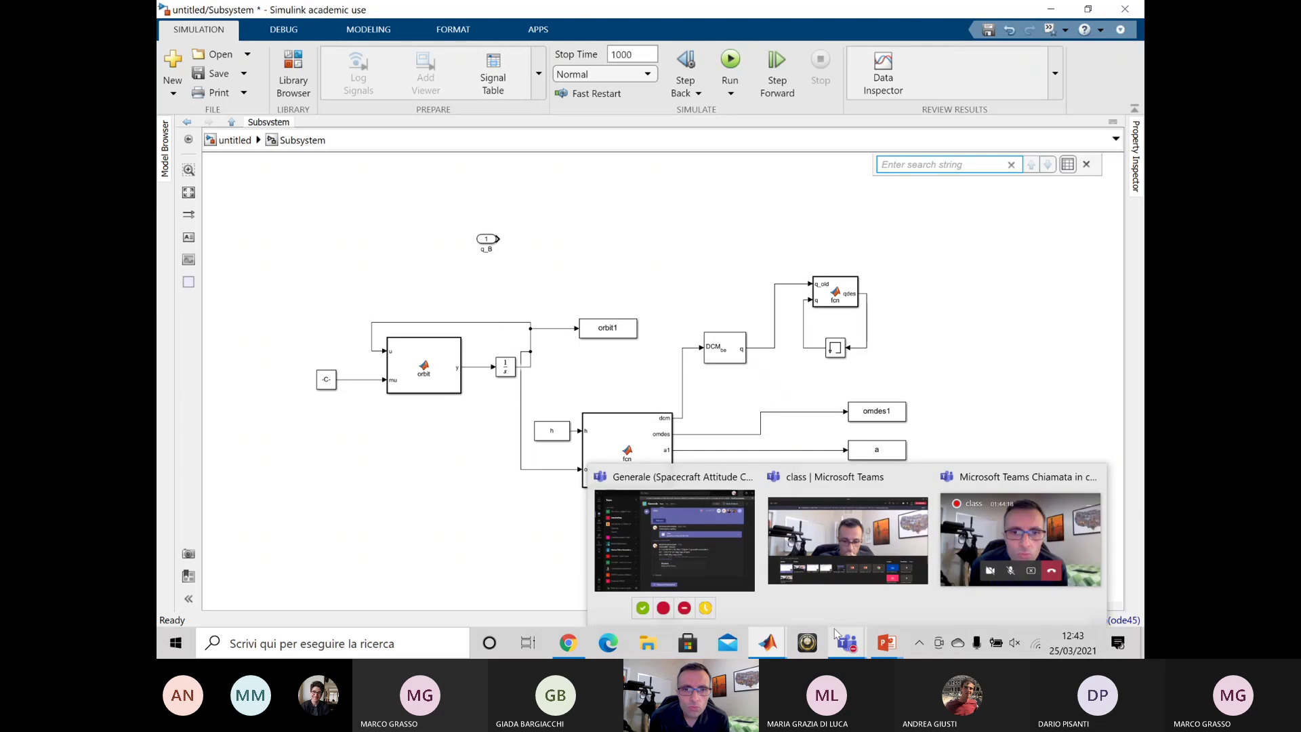
# - In the Teams Generale channel, expand the class meeting thread's replies
pyautogui.click(840, 637)
pyautogui.click(684, 539)
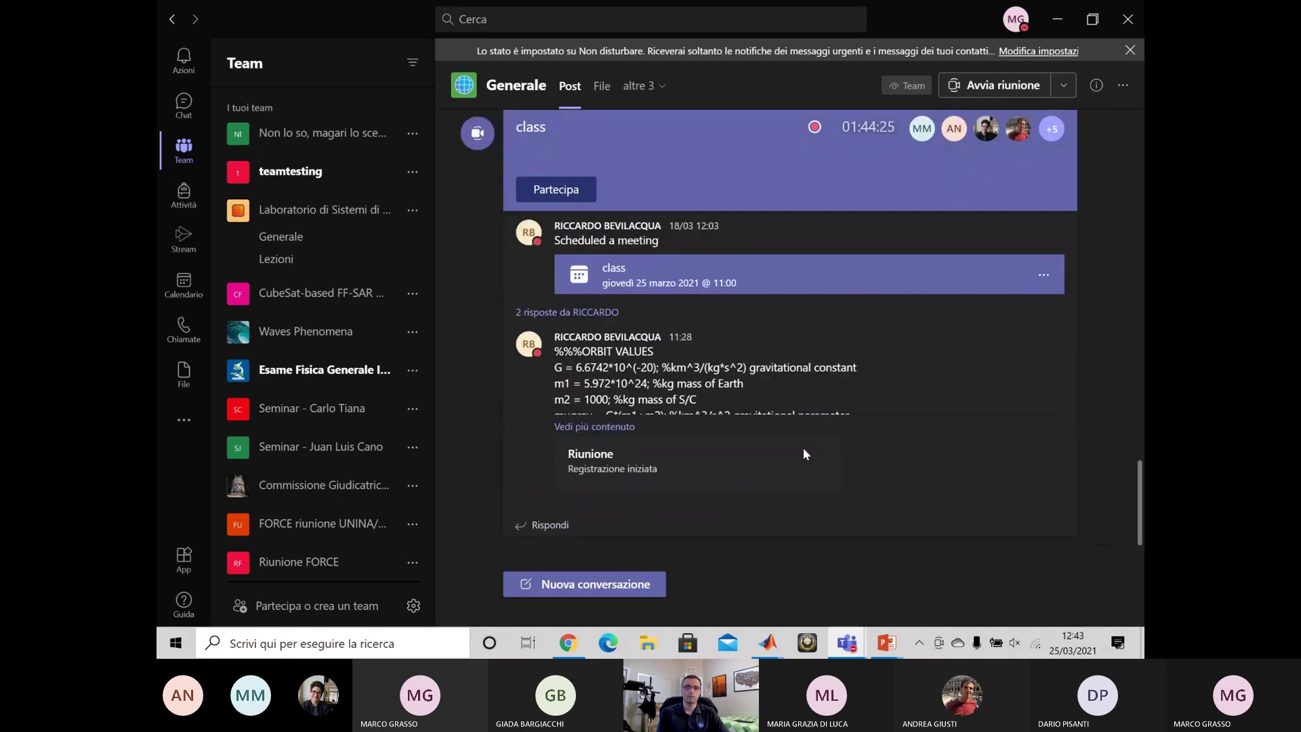
pyautogui.click(602, 87)
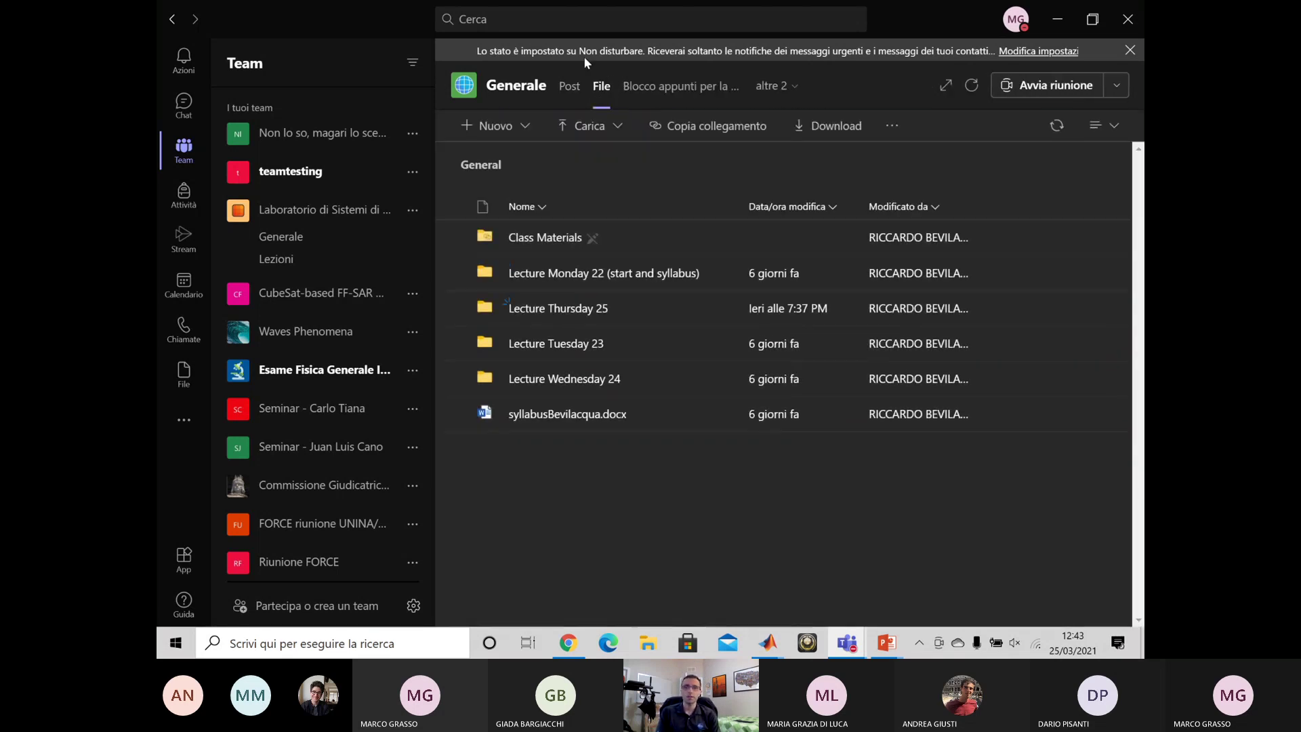
pyautogui.click(579, 95)
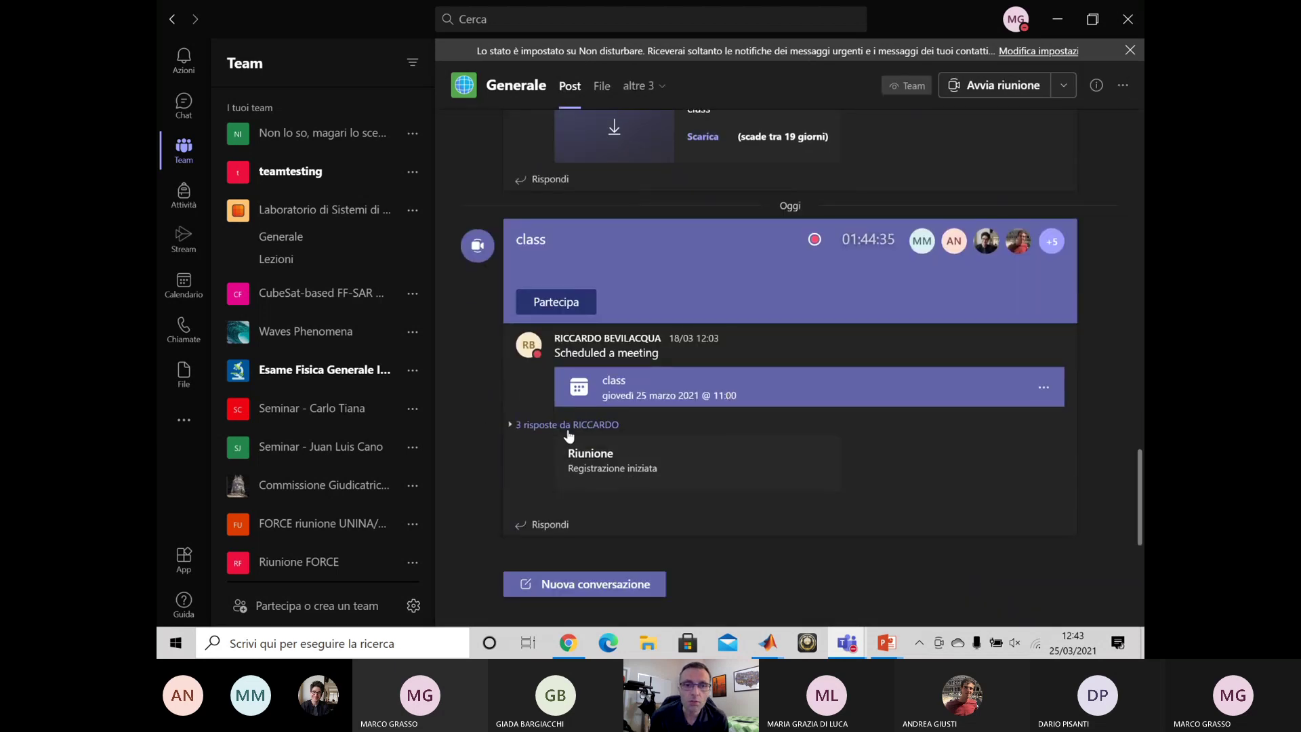
pyautogui.click(568, 425)
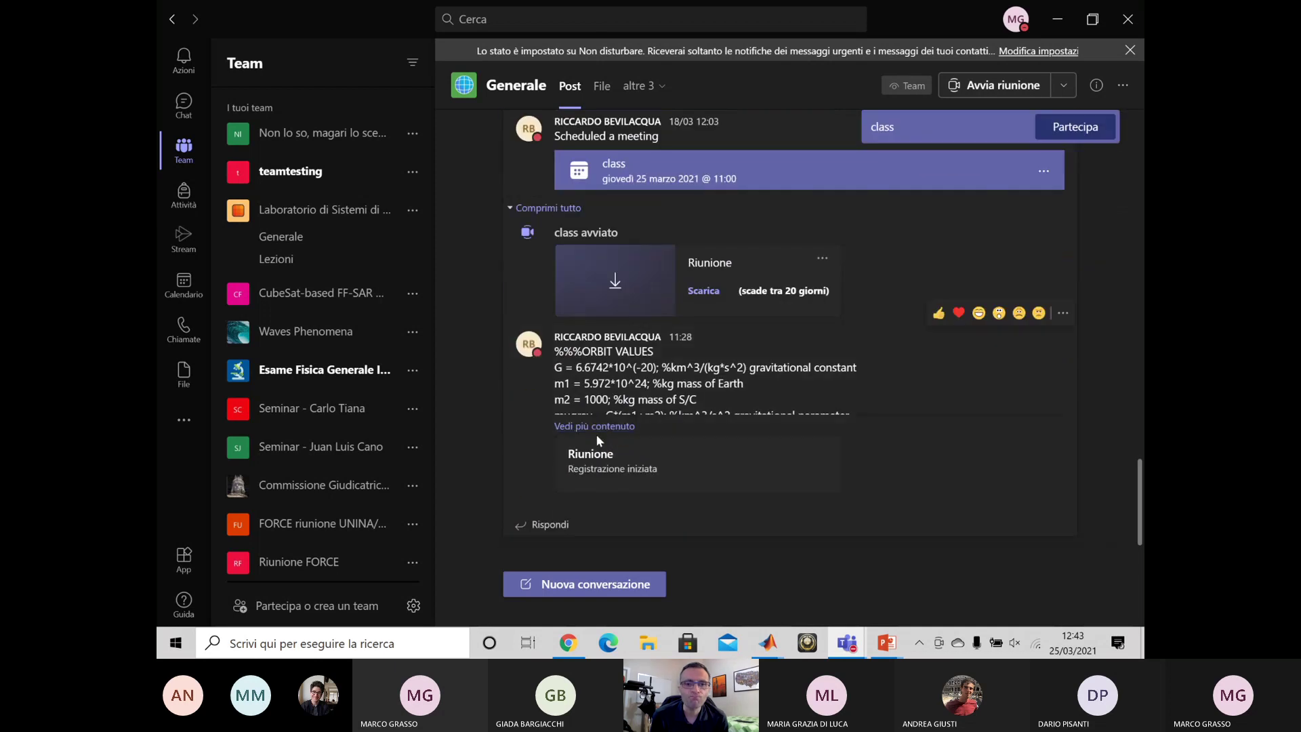
pyautogui.click(596, 427)
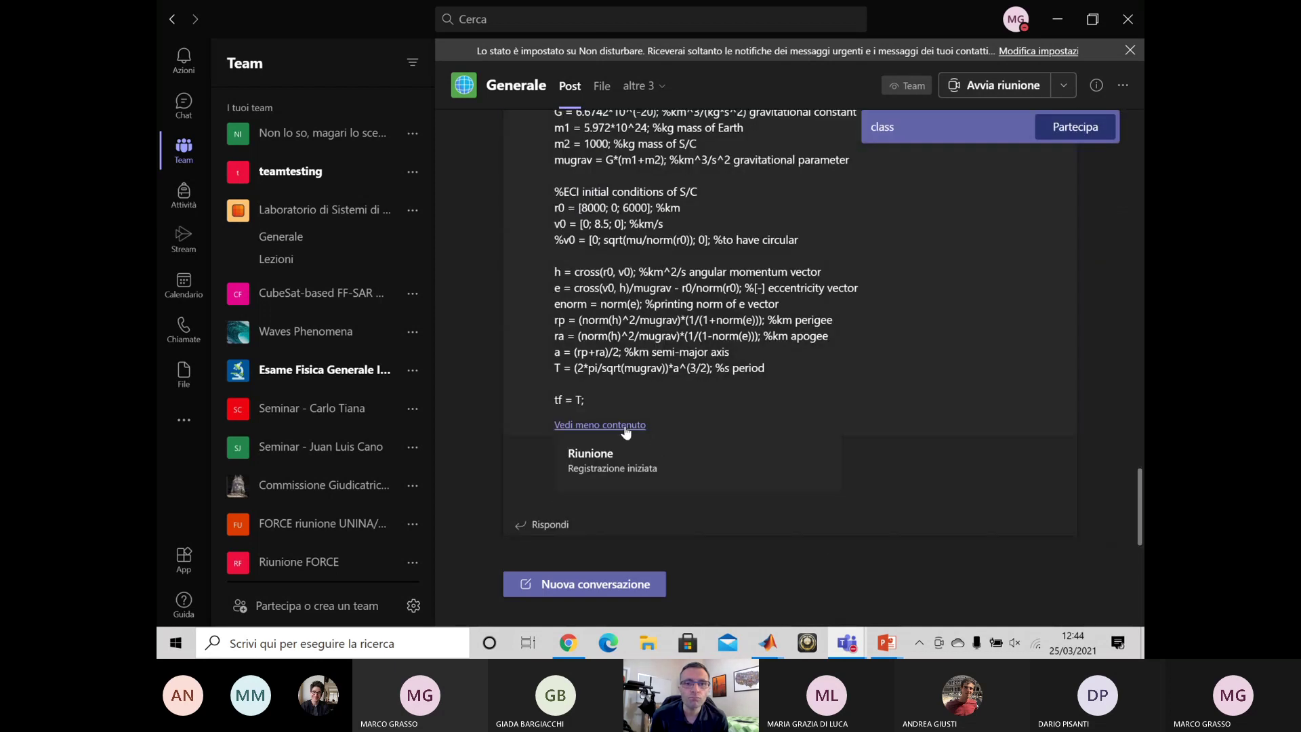
pyautogui.click(625, 427)
pyautogui.scroll(10, 711, 455)
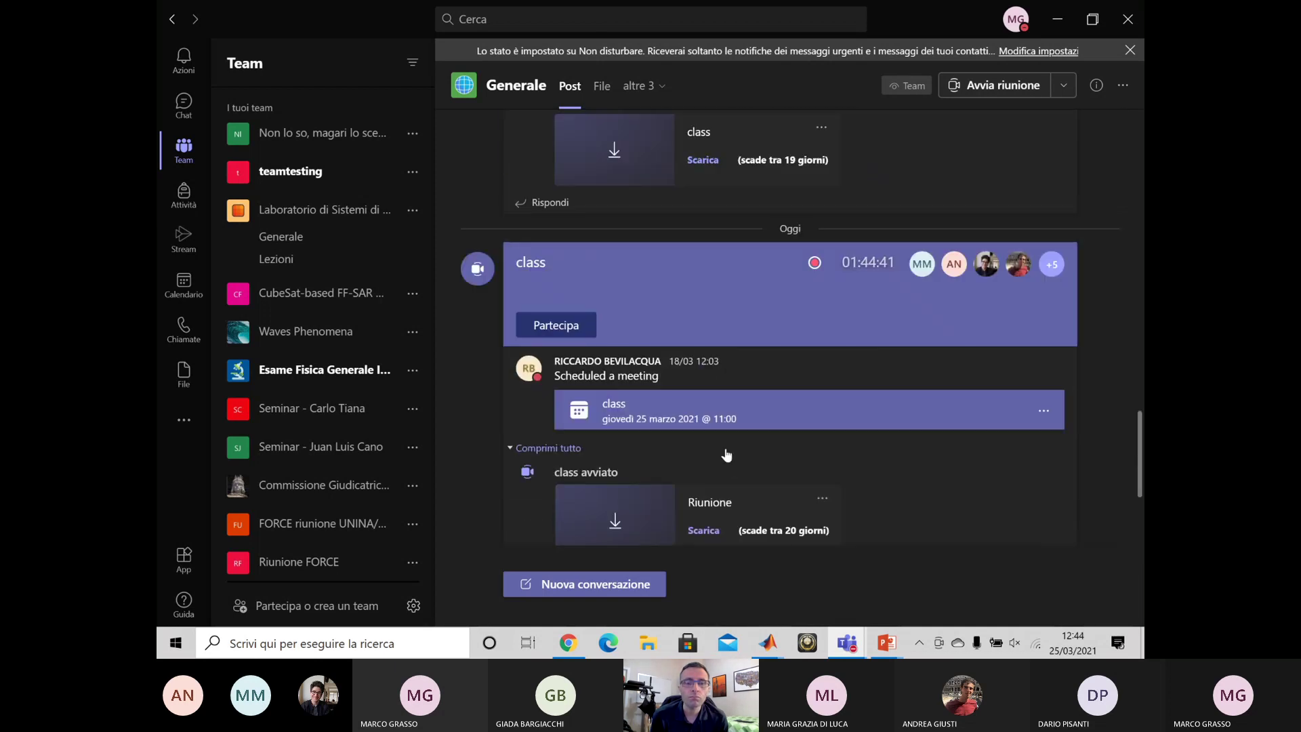
pyautogui.scroll(-10, 714, 445)
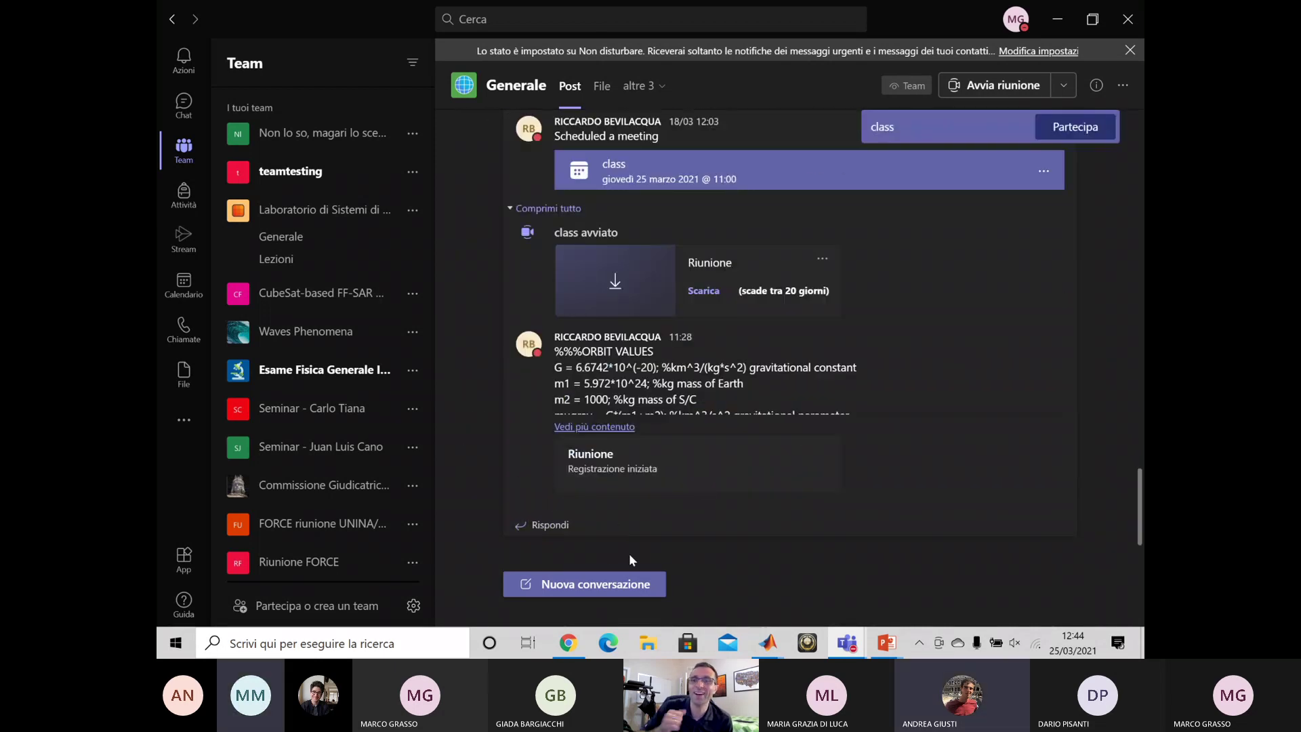
pyautogui.scroll(-2, 671, 515)
# - Expand the Inertia2Body DCM function message and copy its full code
pyautogui.click(615, 505)
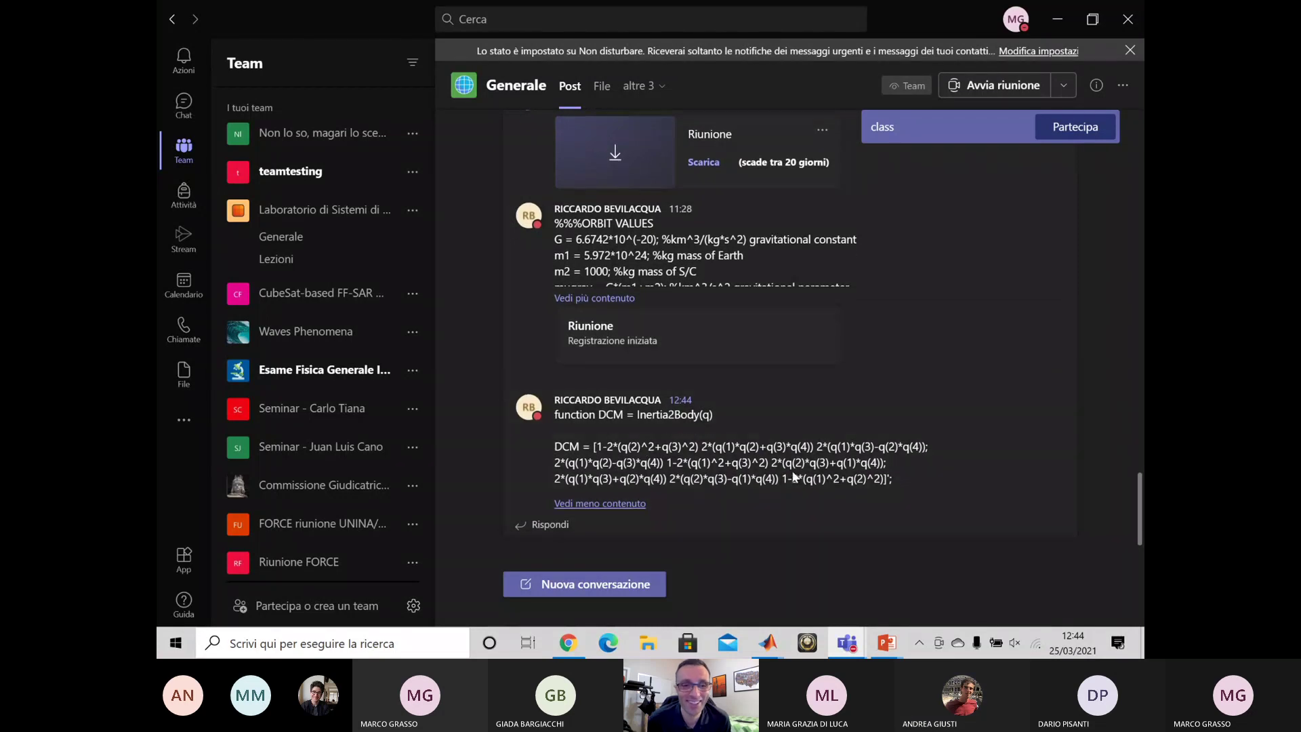
pyautogui.moveTo(901, 484); pyautogui.dragTo(550, 459)
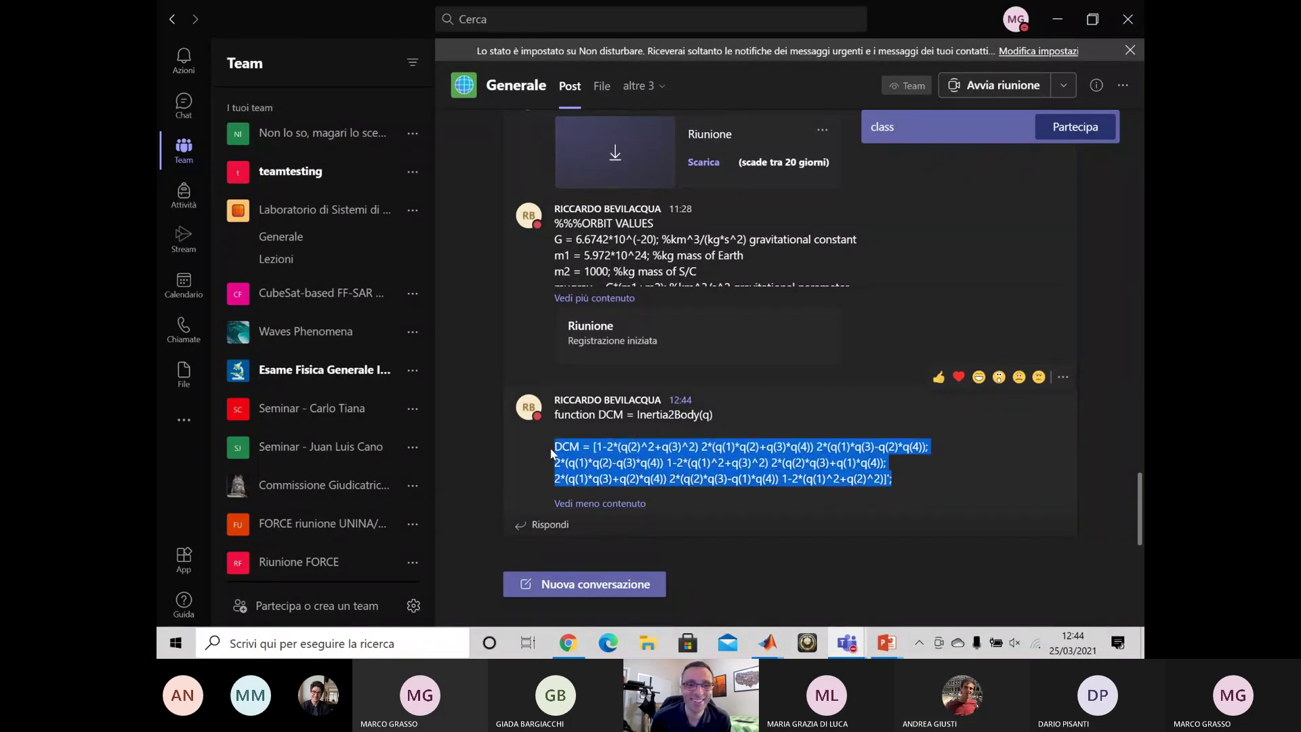
pyautogui.click(552, 454)
pyautogui.moveTo(900, 490); pyautogui.dragTo(551, 419)
pyautogui.rightClick(577, 470)
pyautogui.click(633, 486)
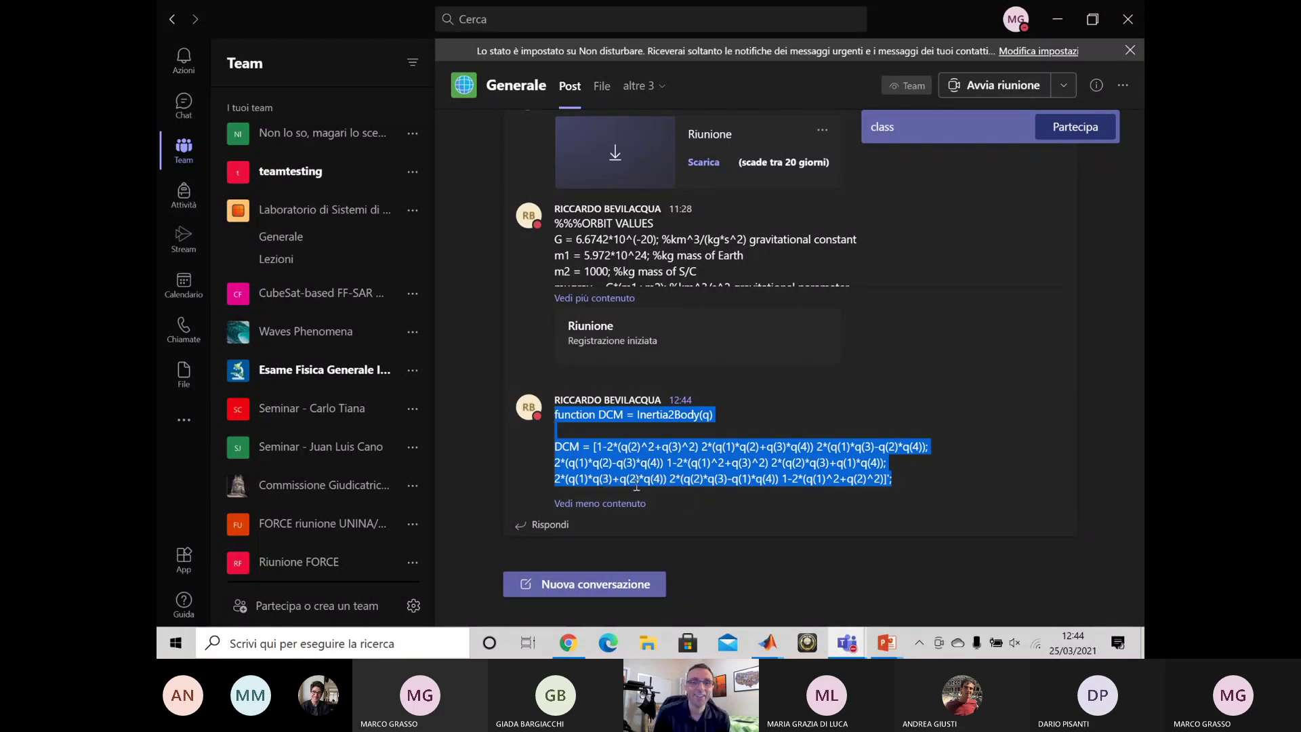
pyautogui.click(768, 642)
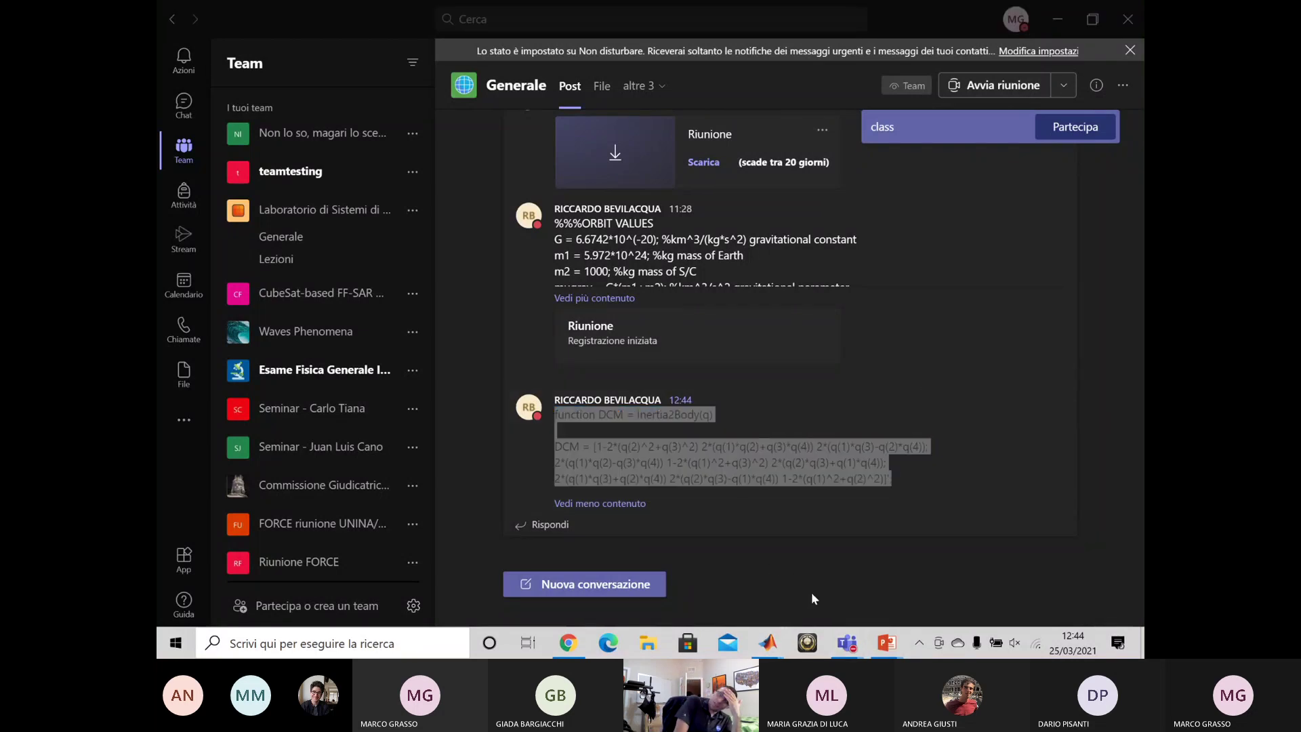
pyautogui.moveTo(766, 647)
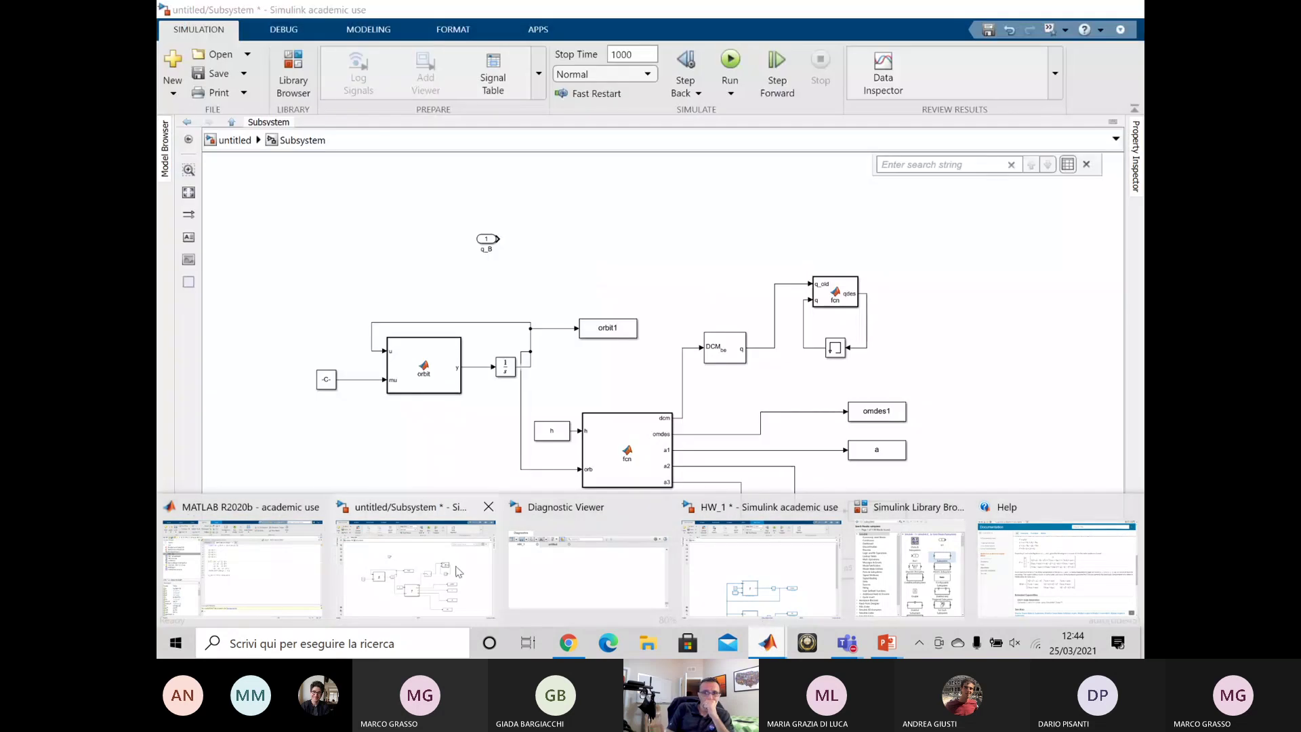
# - Insert a MATLAB Function block into the subsystem, deleting a mistakenly added MATLAB System block
pyautogui.click(460, 571)
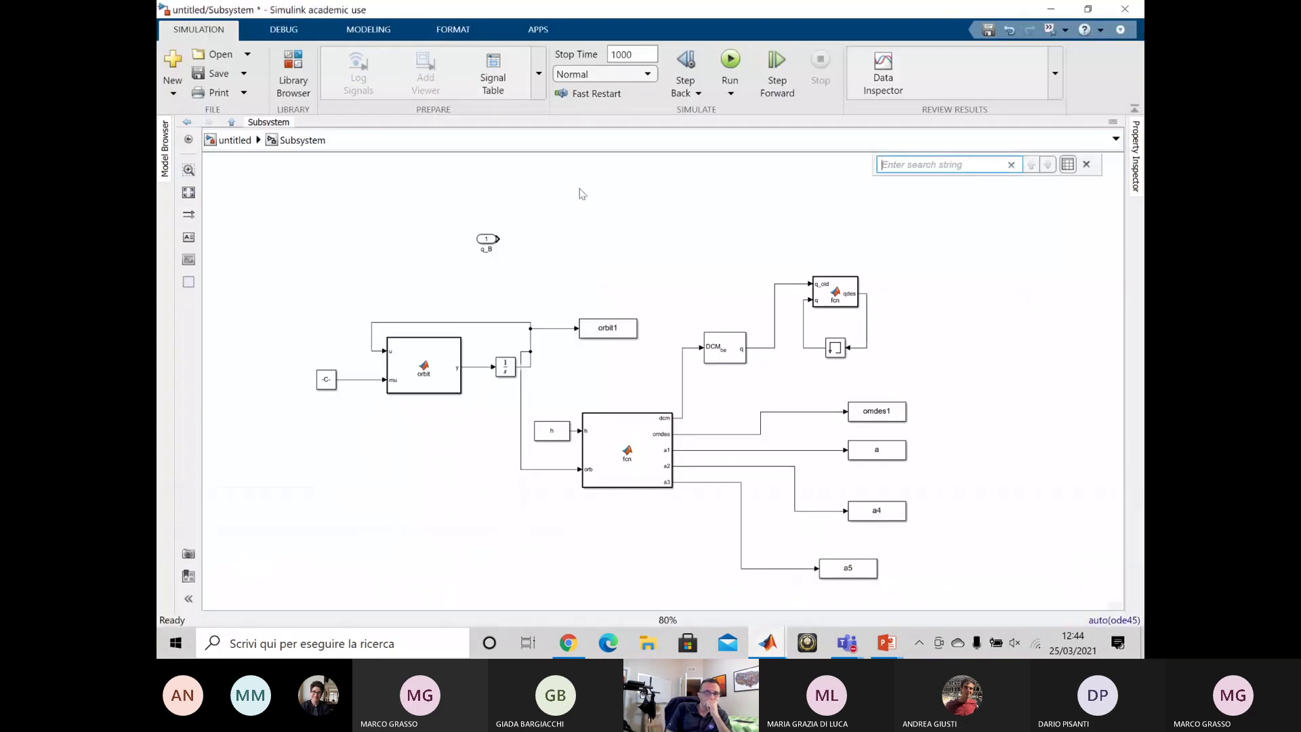
pyautogui.doubleClick(558, 226)
pyautogui.write('matl')
pyautogui.press('Return')
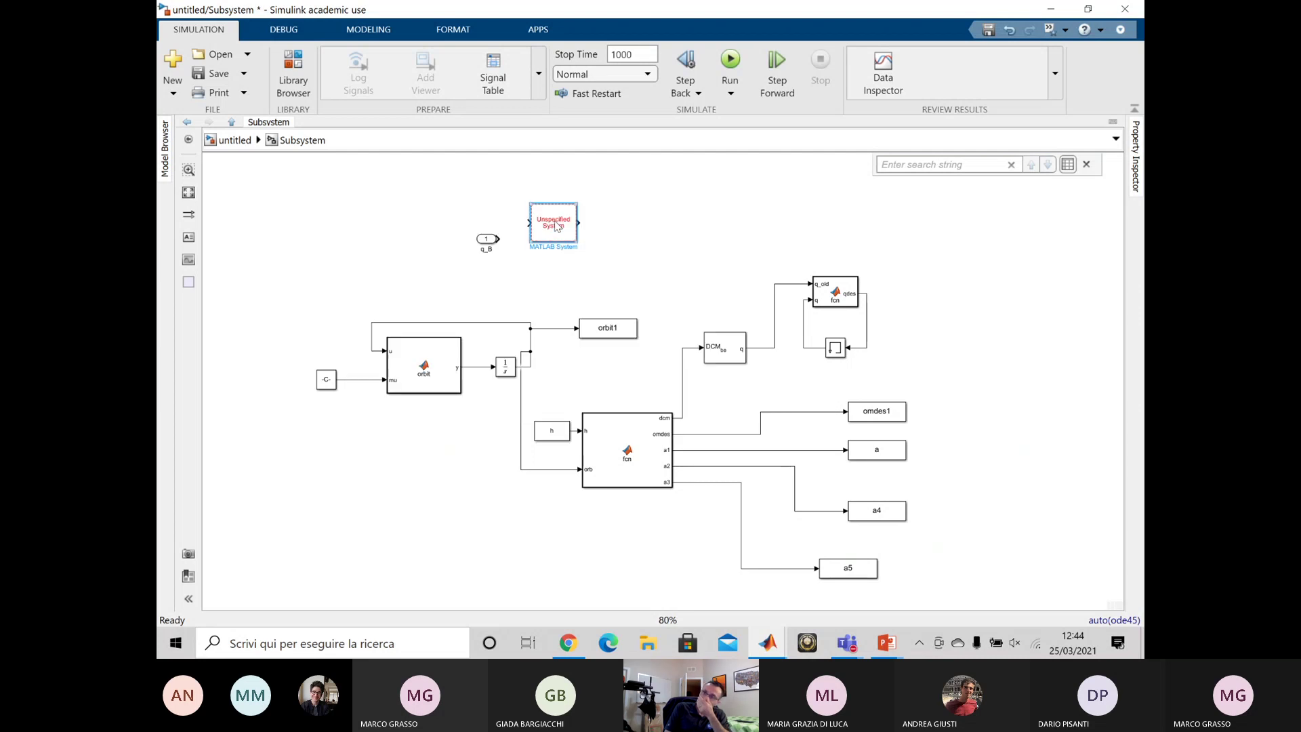
pyautogui.press('Delete')
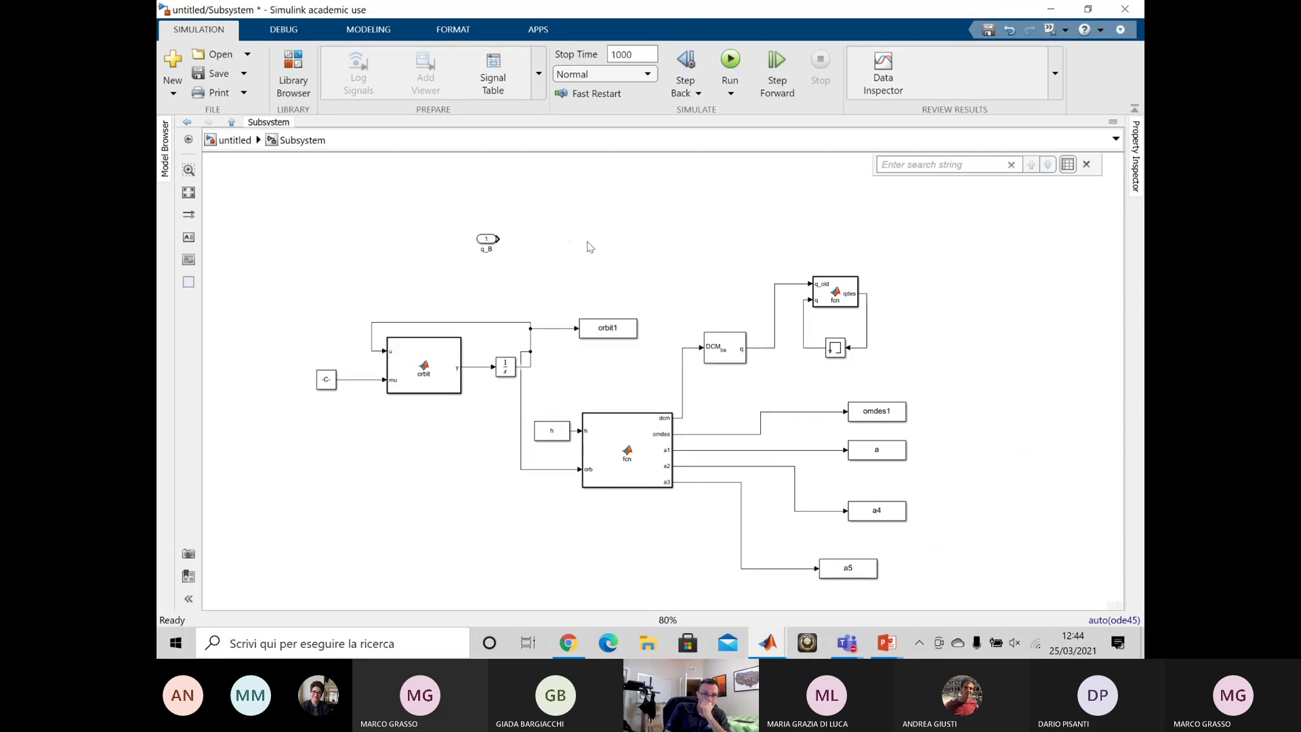
pyautogui.doubleClick(596, 243)
pyautogui.write('matlab')
pyautogui.press('Down')
pyautogui.press('Return')
# - Replace the block's placeholder fcn code with the copied Inertia2Body(q) DCM function
pyautogui.doubleClick(583, 246)
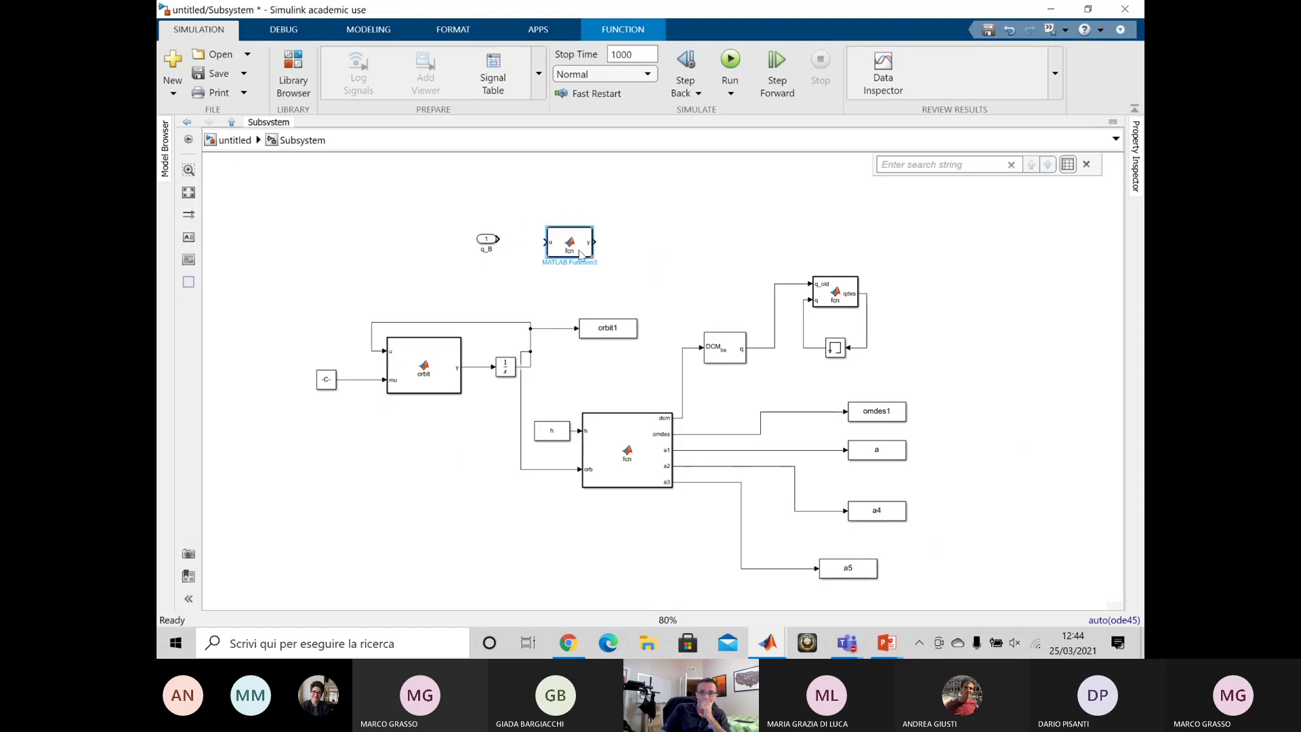
pyautogui.hotkey('ctrl', 'a')
pyautogui.hotkey('ctrl', 'v')
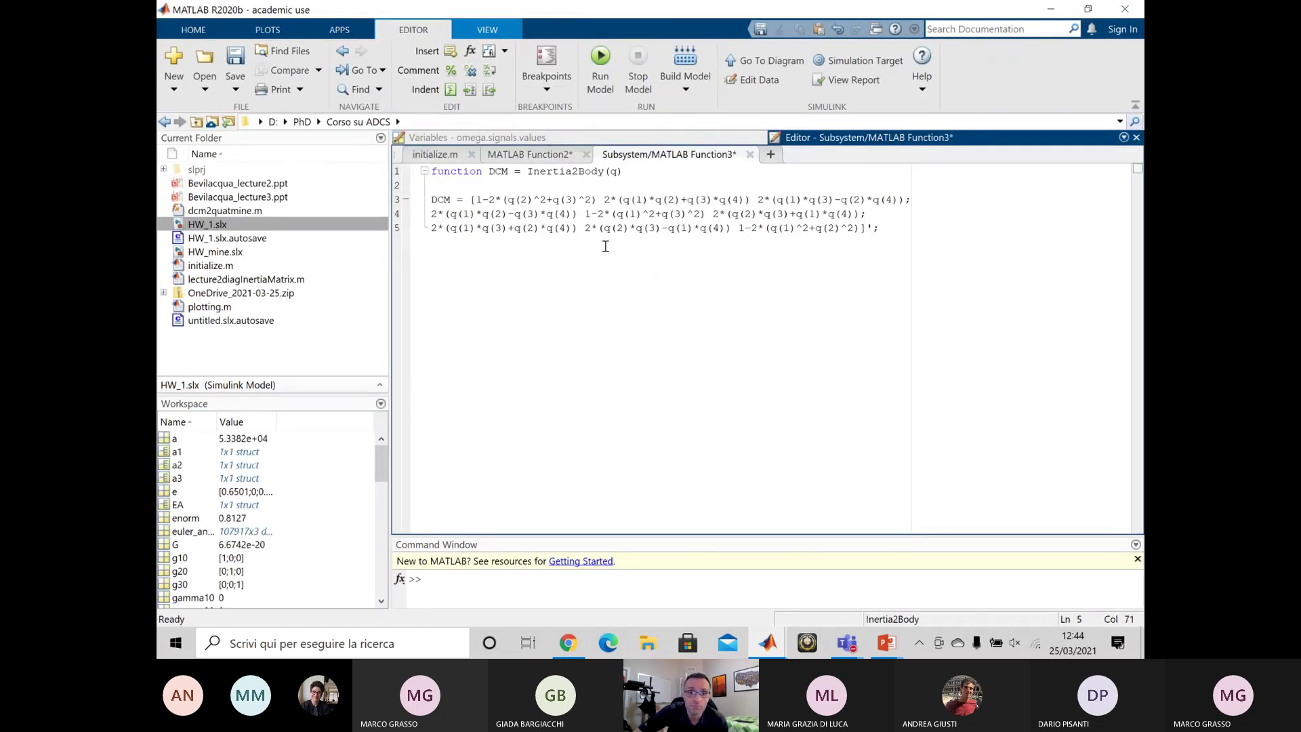
pyautogui.press('Return')
pyautogui.press('Return')
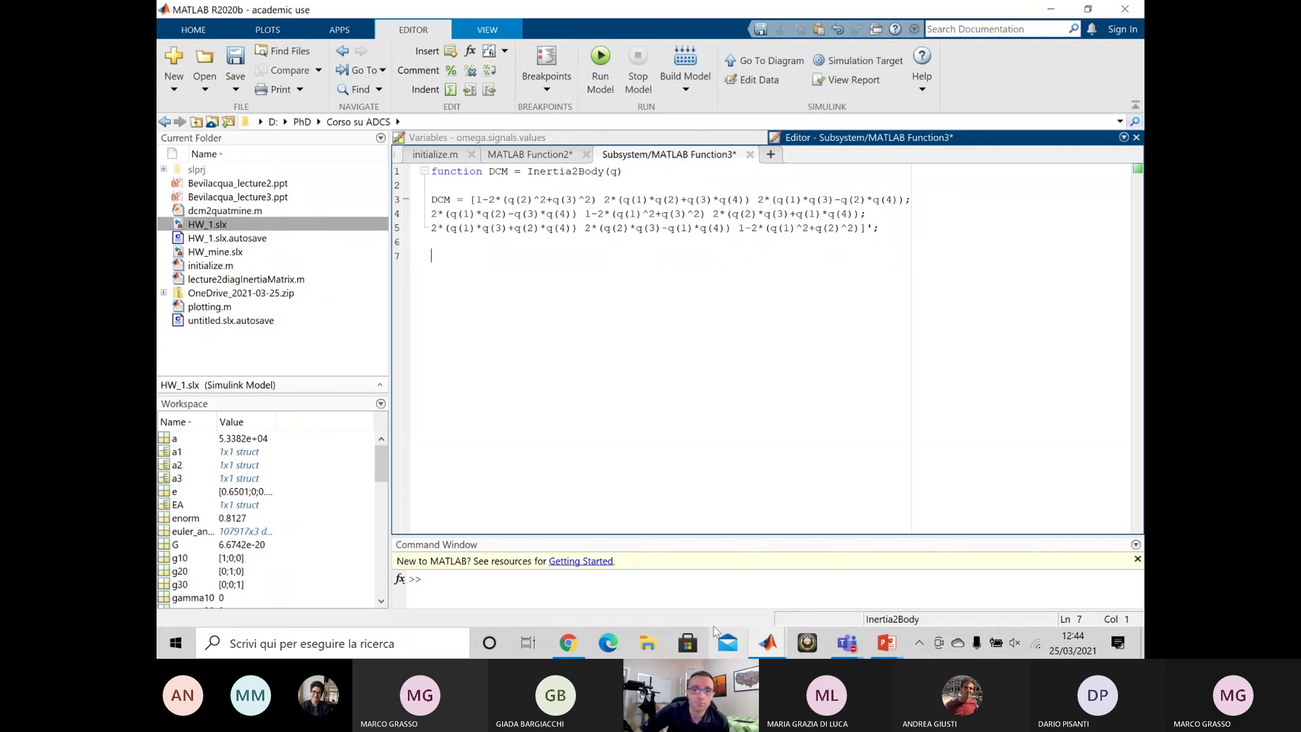
pyautogui.click(768, 642)
# - Connect q_B to the Inertia2Body block's q input and move both blocks up and right
pyautogui.click(424, 561)
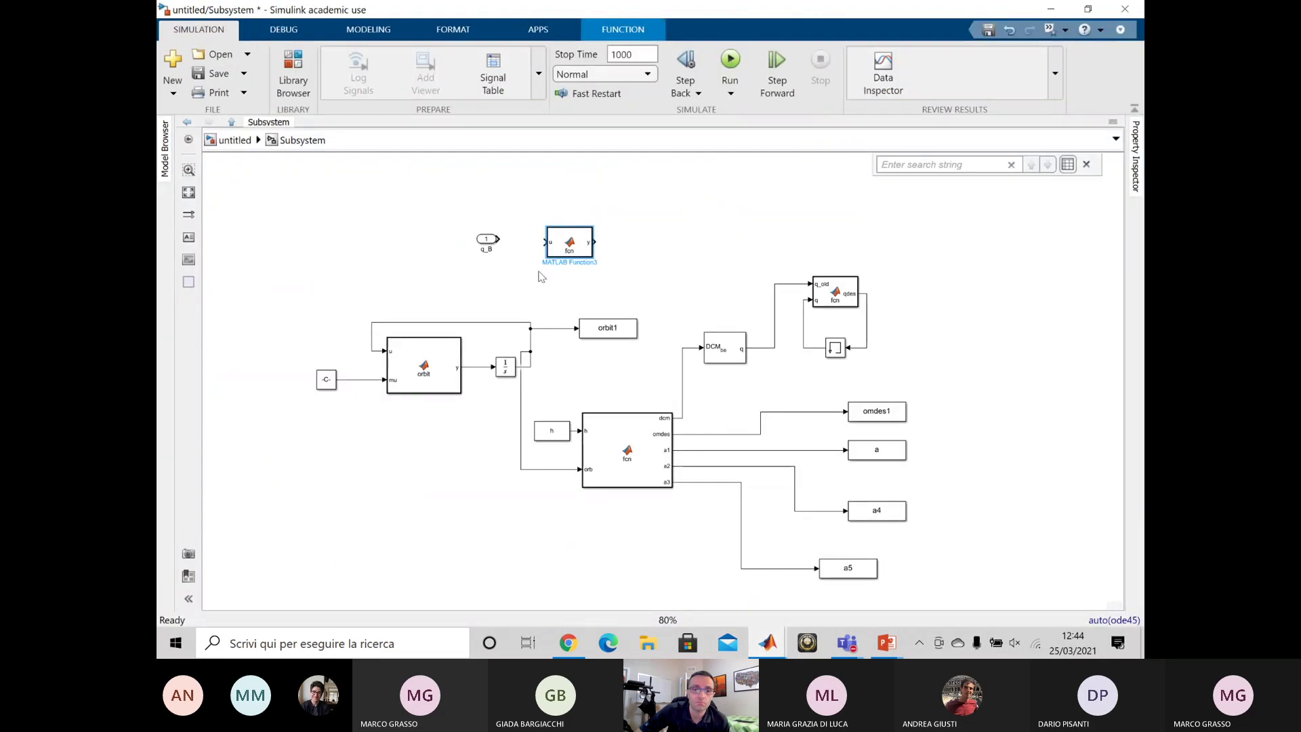
pyautogui.moveTo(498, 241); pyautogui.dragTo(546, 242)
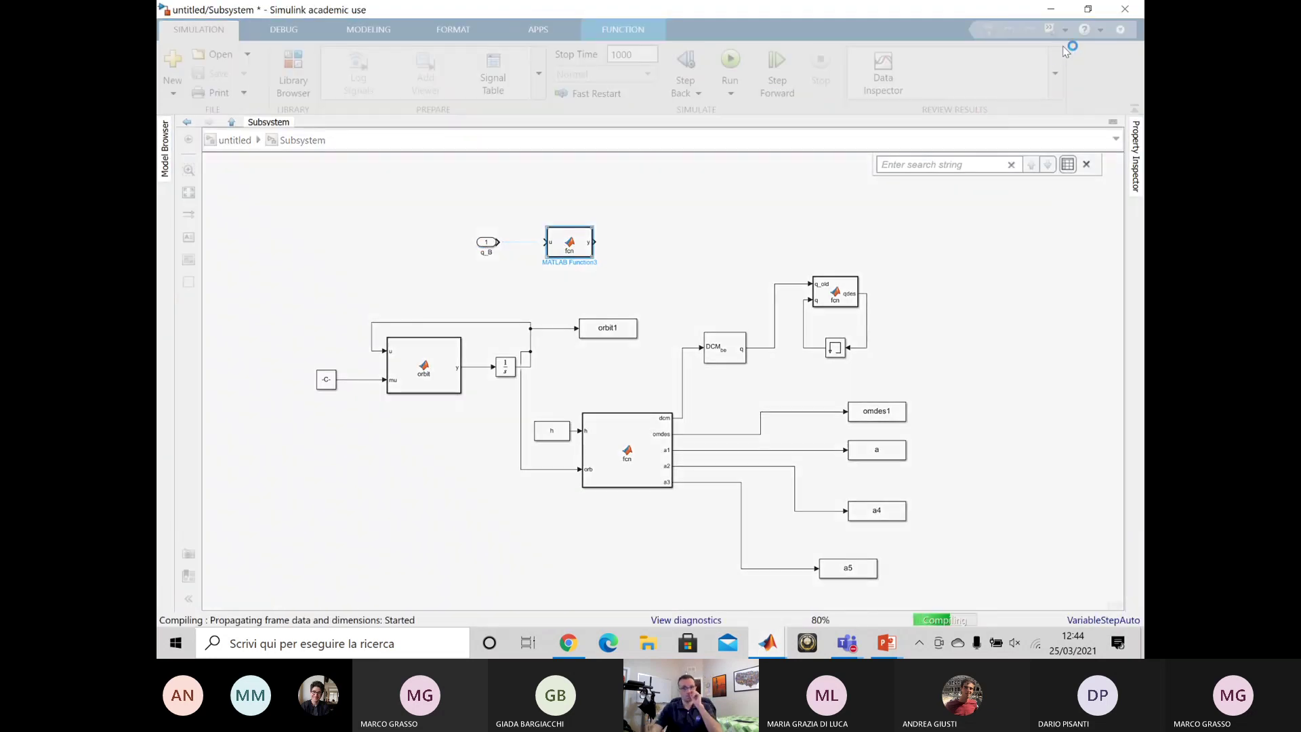
pyautogui.click(342, 284)
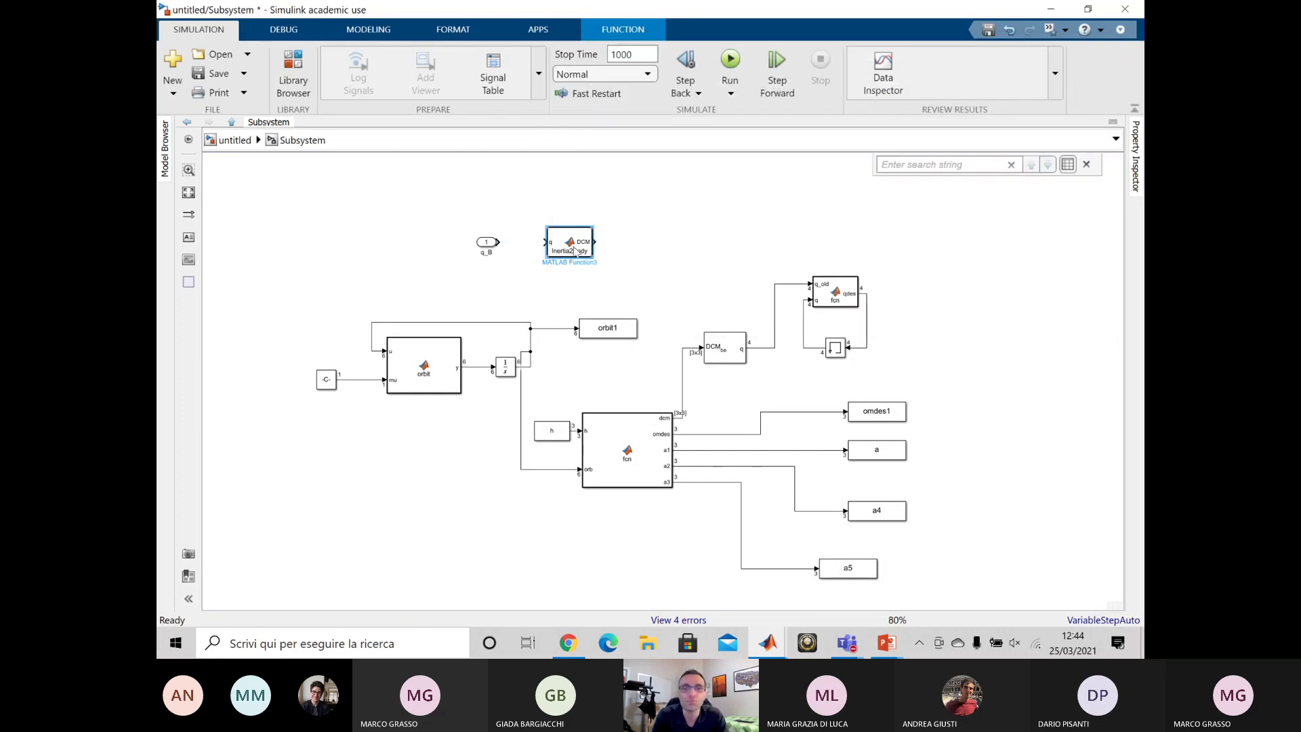
pyautogui.click(599, 266)
pyautogui.hotkey('ctrl', 'z')
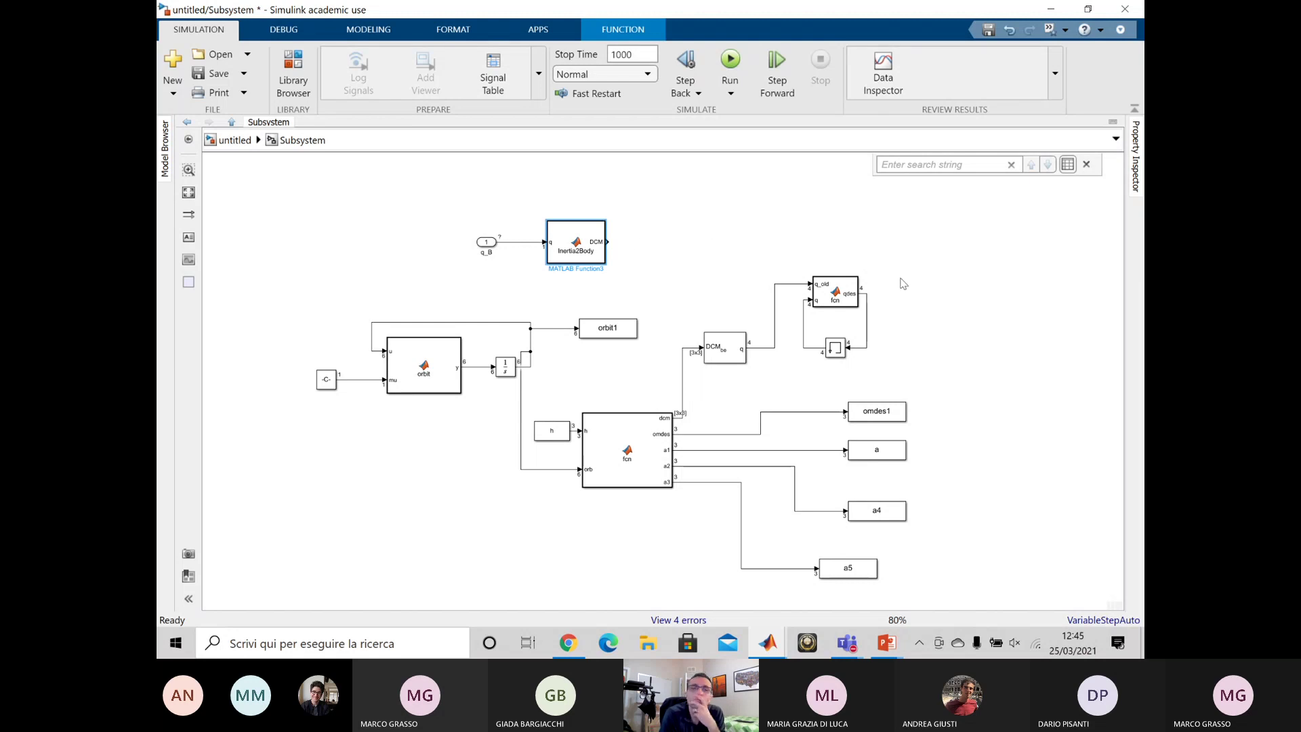
pyautogui.moveTo(641, 274); pyautogui.dragTo(469, 217)
pyautogui.moveTo(591, 244); pyautogui.dragTo(840, 218)
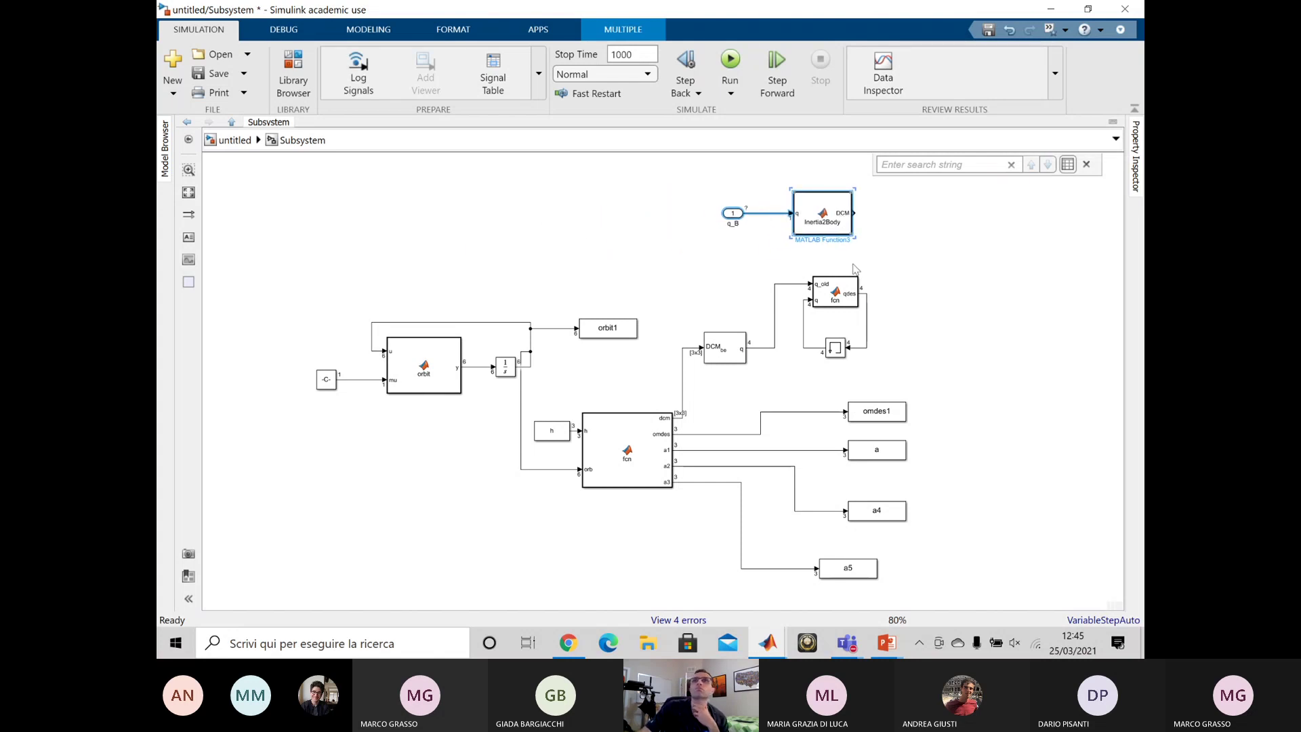
# - Insert a MatrixMultiply block and shift the Inertia2Body block down-right beside it
pyautogui.click(970, 257)
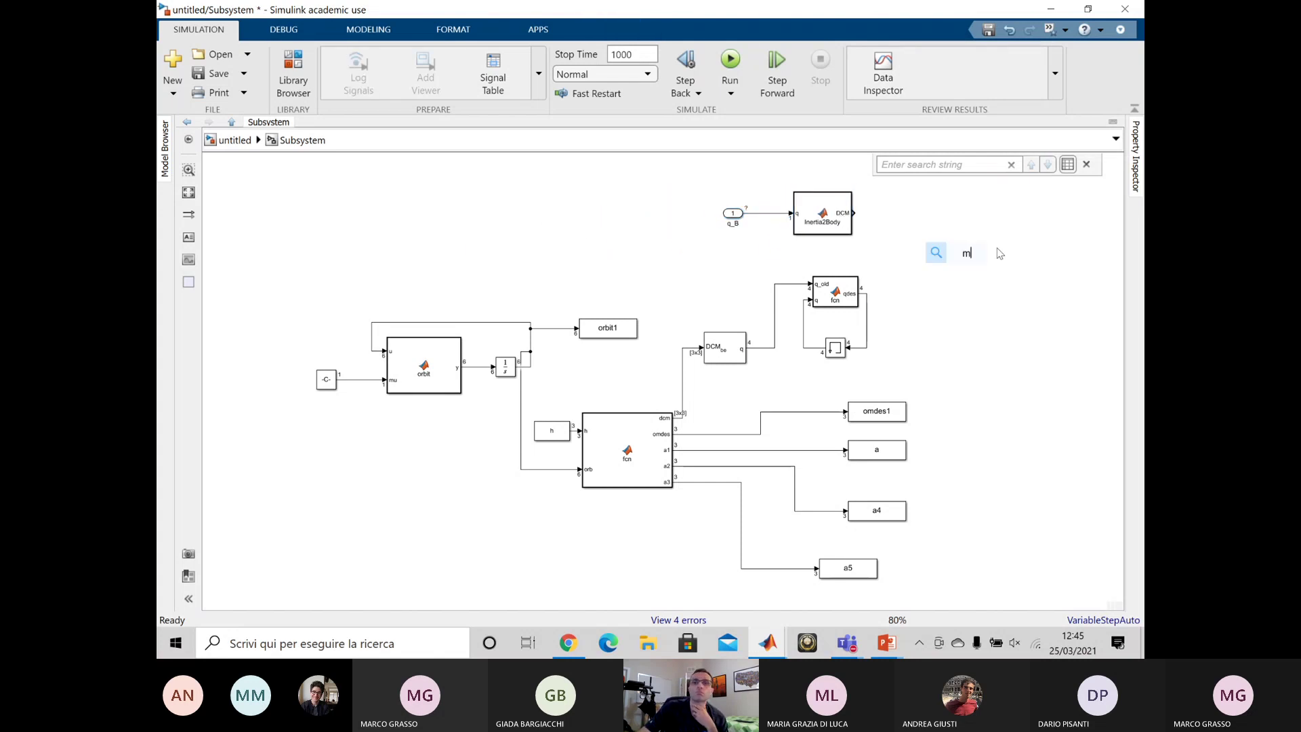
pyautogui.write('mat')
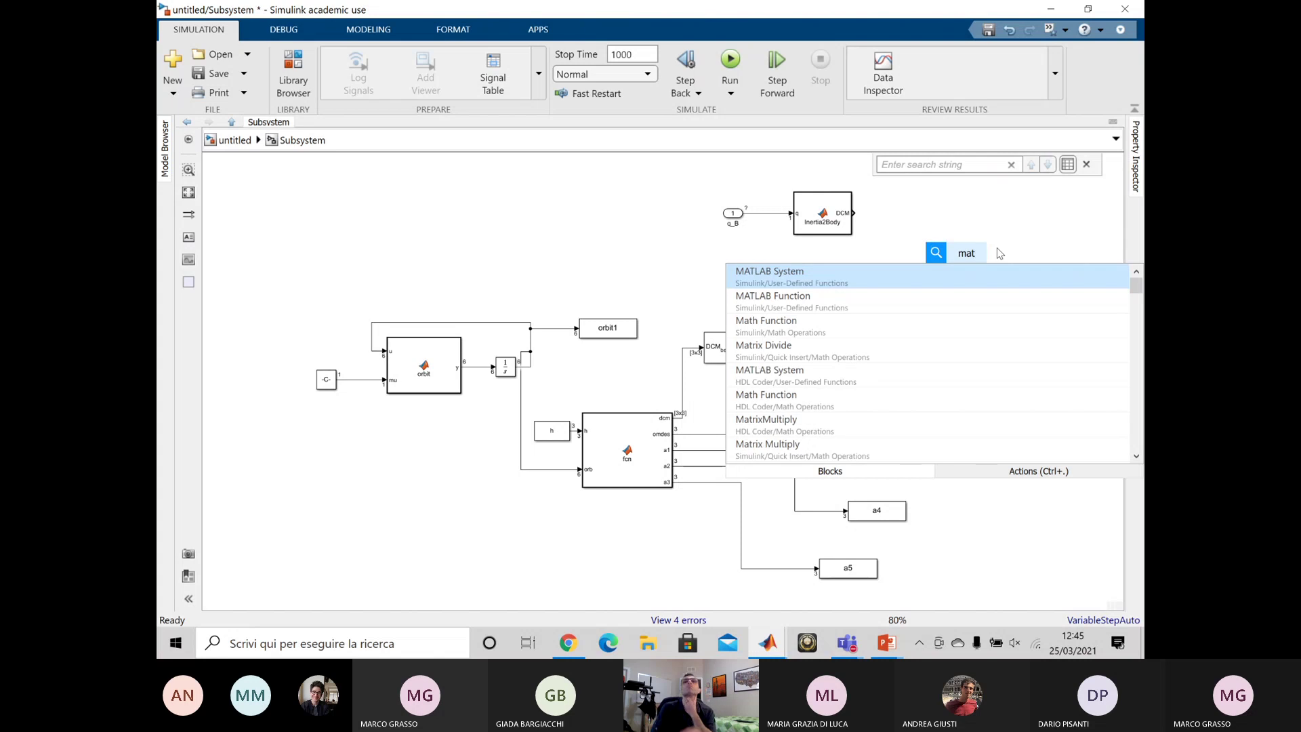
pyautogui.write('r')
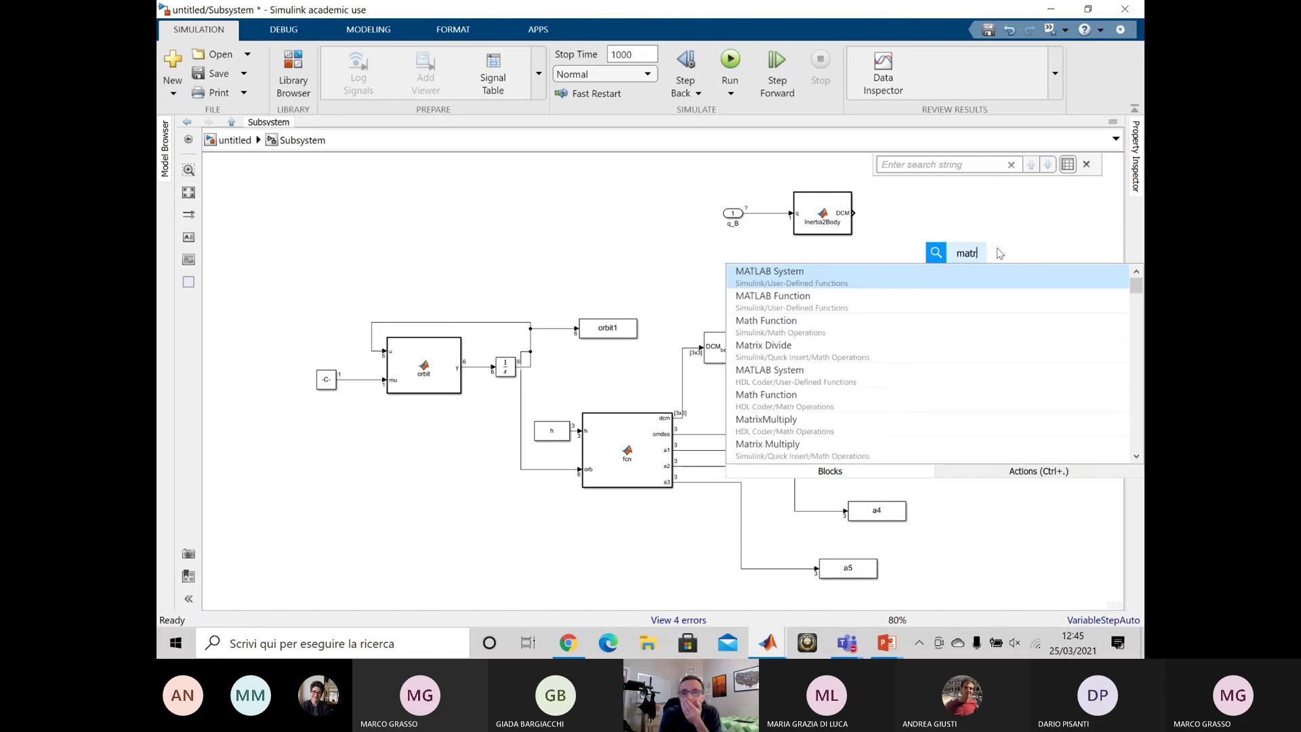
pyautogui.write('ix')
pyautogui.press('Down')
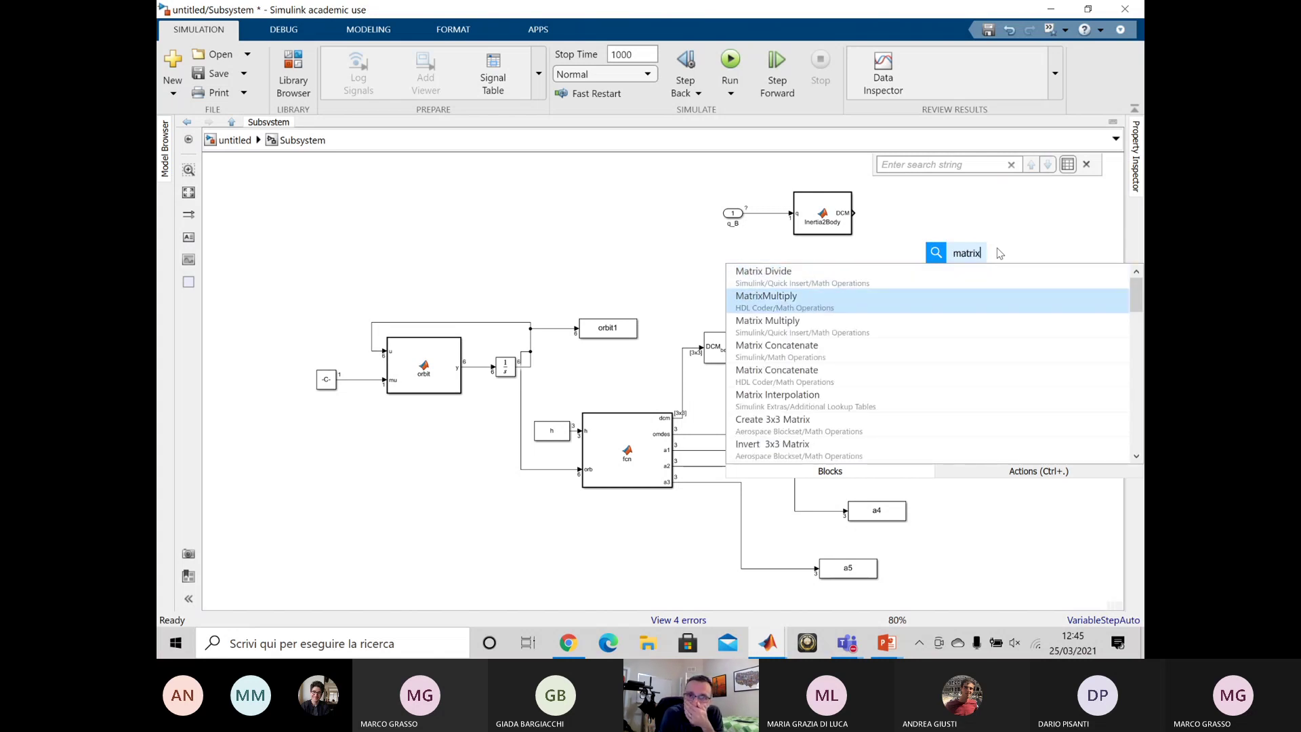
pyautogui.press('Return')
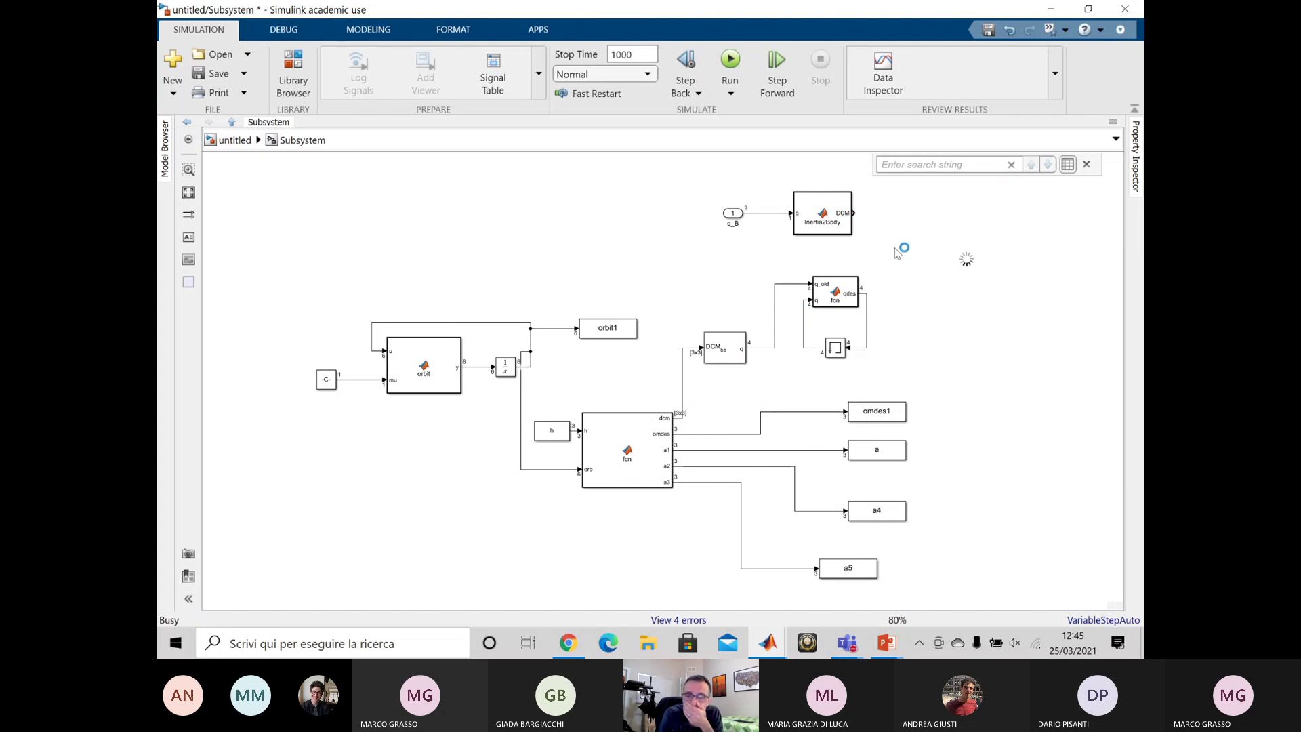
pyautogui.moveTo(838, 222); pyautogui.dragTo(952, 255)
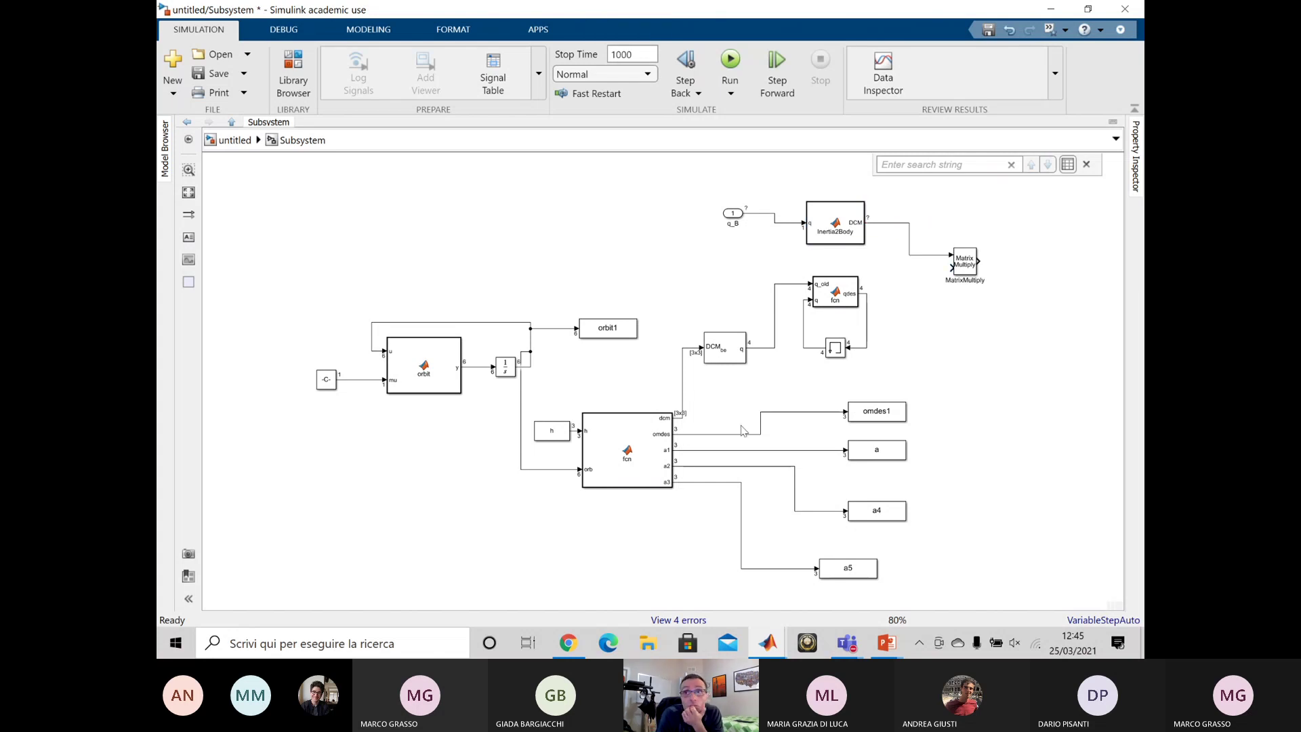
# - Branch the omdes signal into MatrixMultiply's second input and align q_B with Inertia2Body
pyautogui.moveTo(951, 268); pyautogui.dragTo(815, 411)
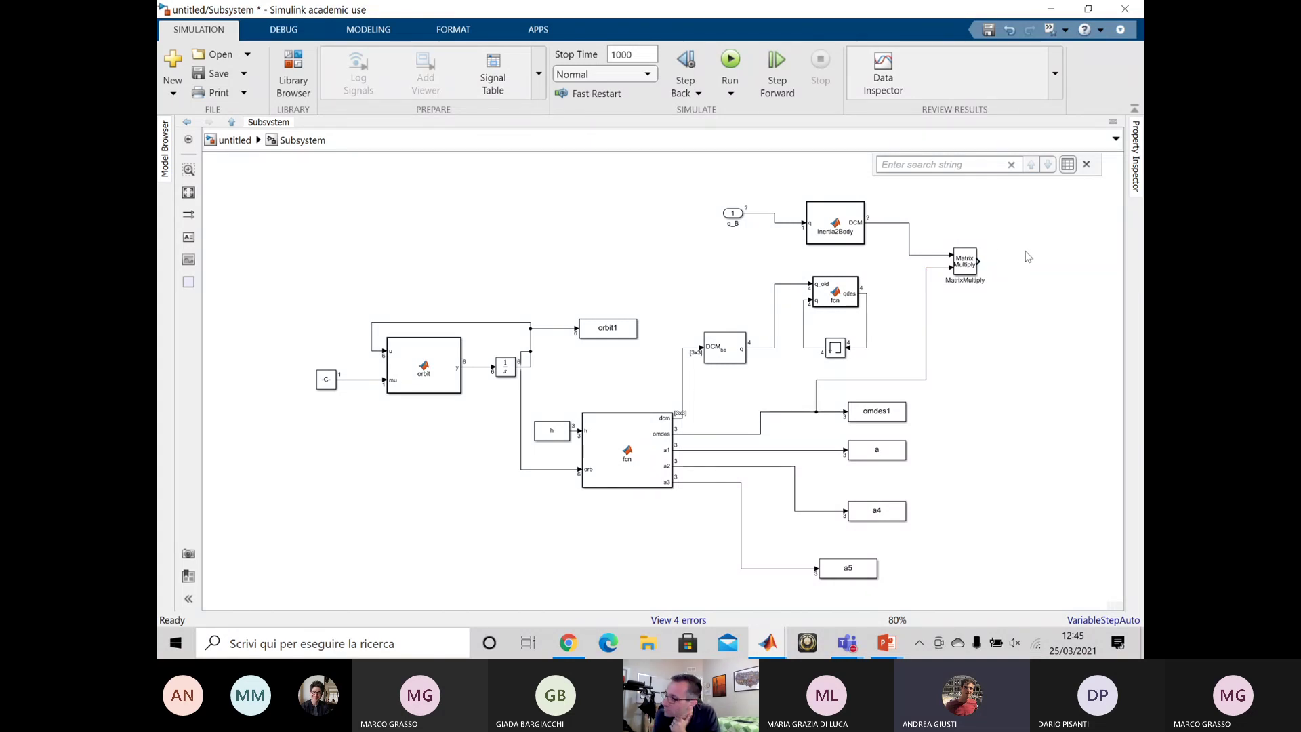
pyautogui.moveTo(735, 217); pyautogui.dragTo(739, 228)
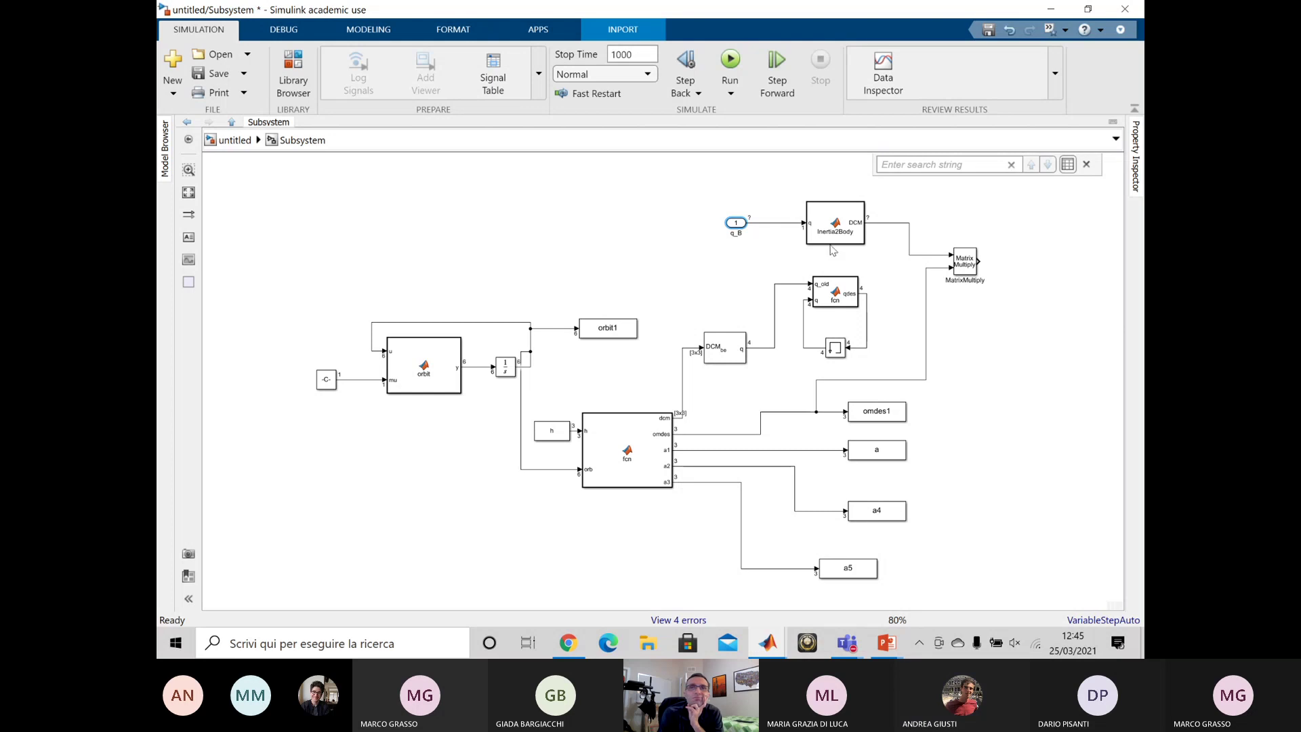
pyautogui.click(834, 242)
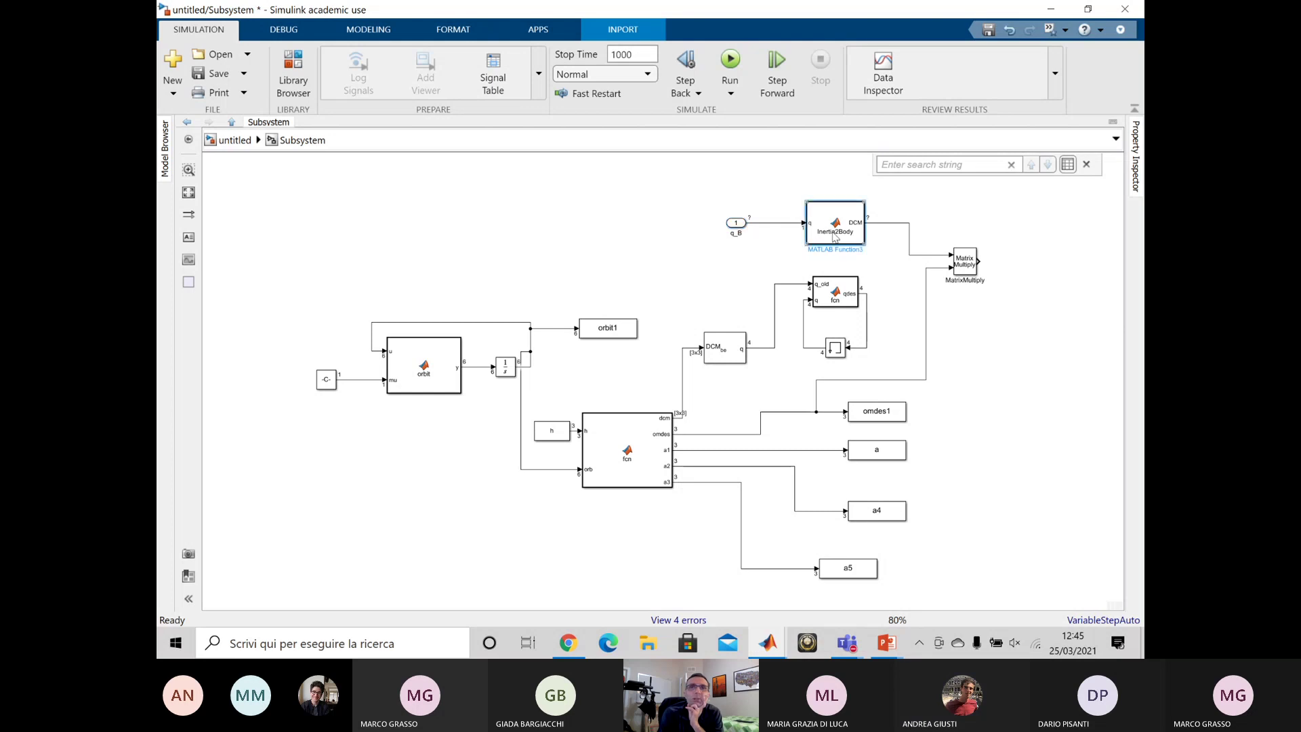
pyautogui.click(1034, 279)
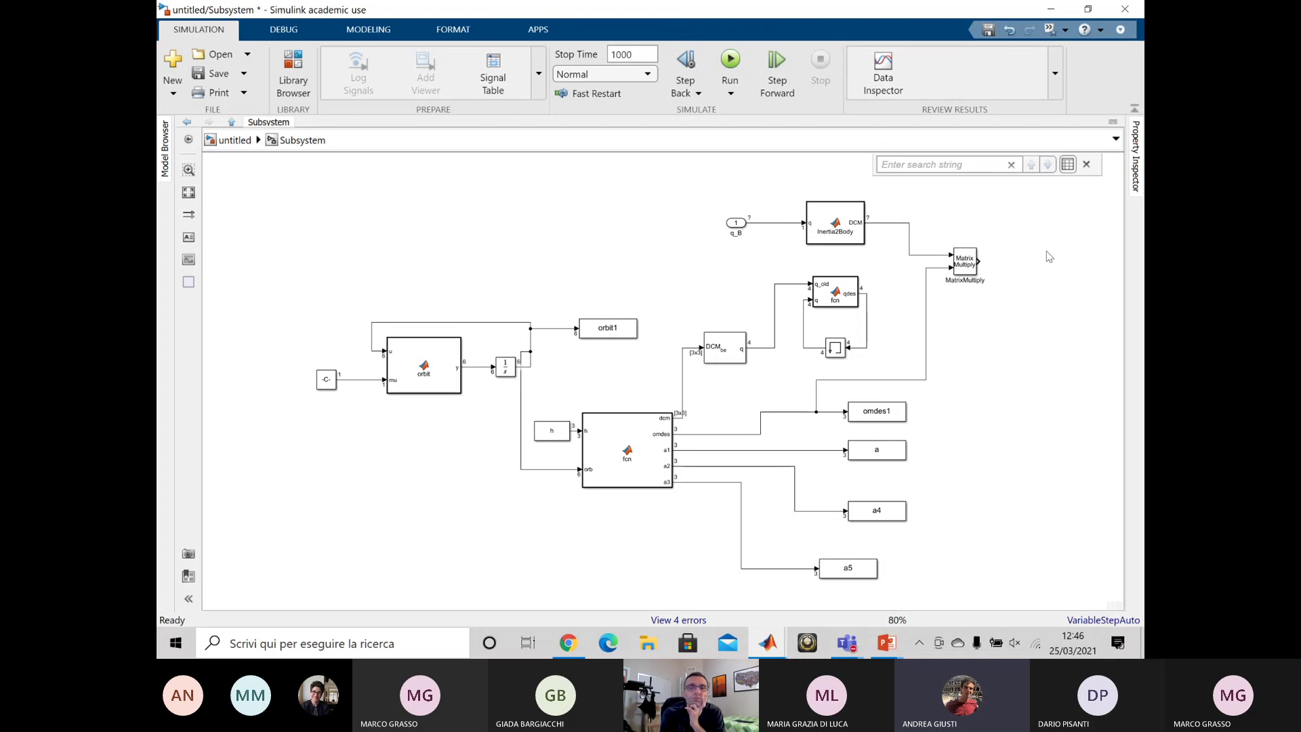
# - Add an output port after MatrixMultiply and name it om_des_b
pyautogui.doubleClick(1065, 263)
pyautogui.write('out')
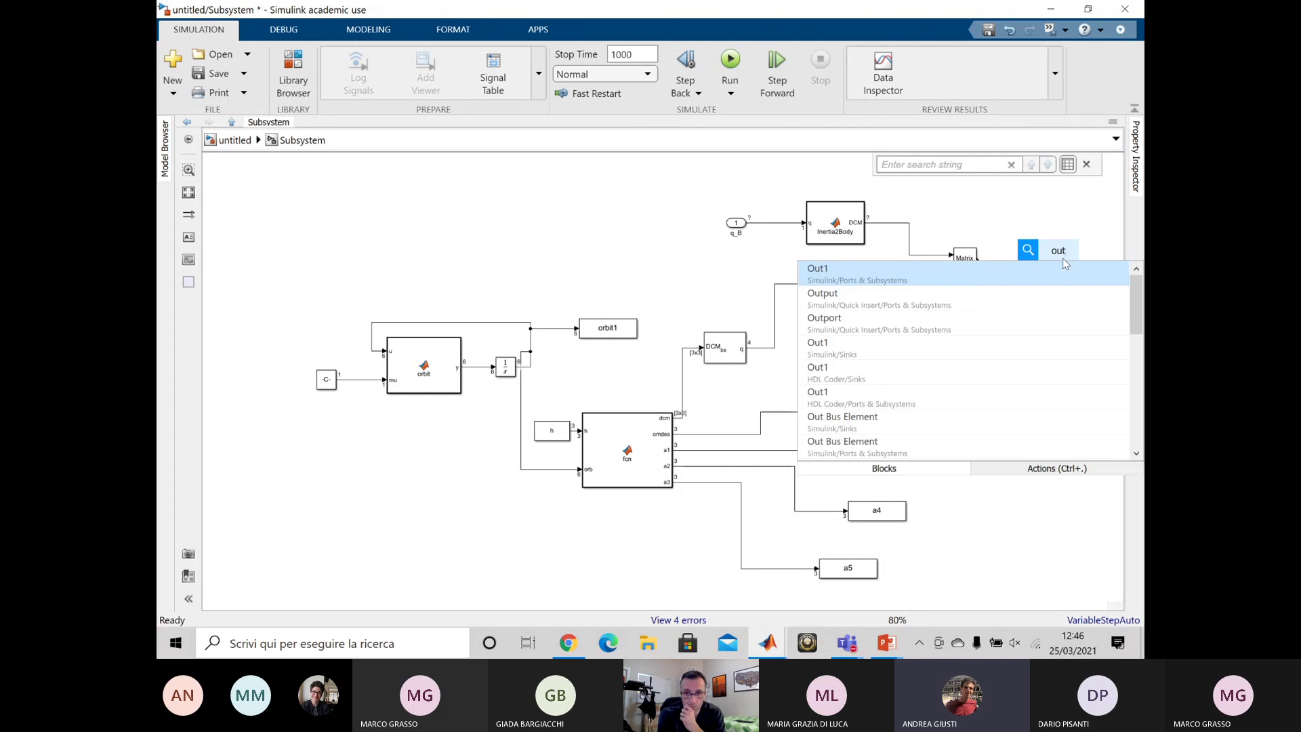
pyautogui.press('Return')
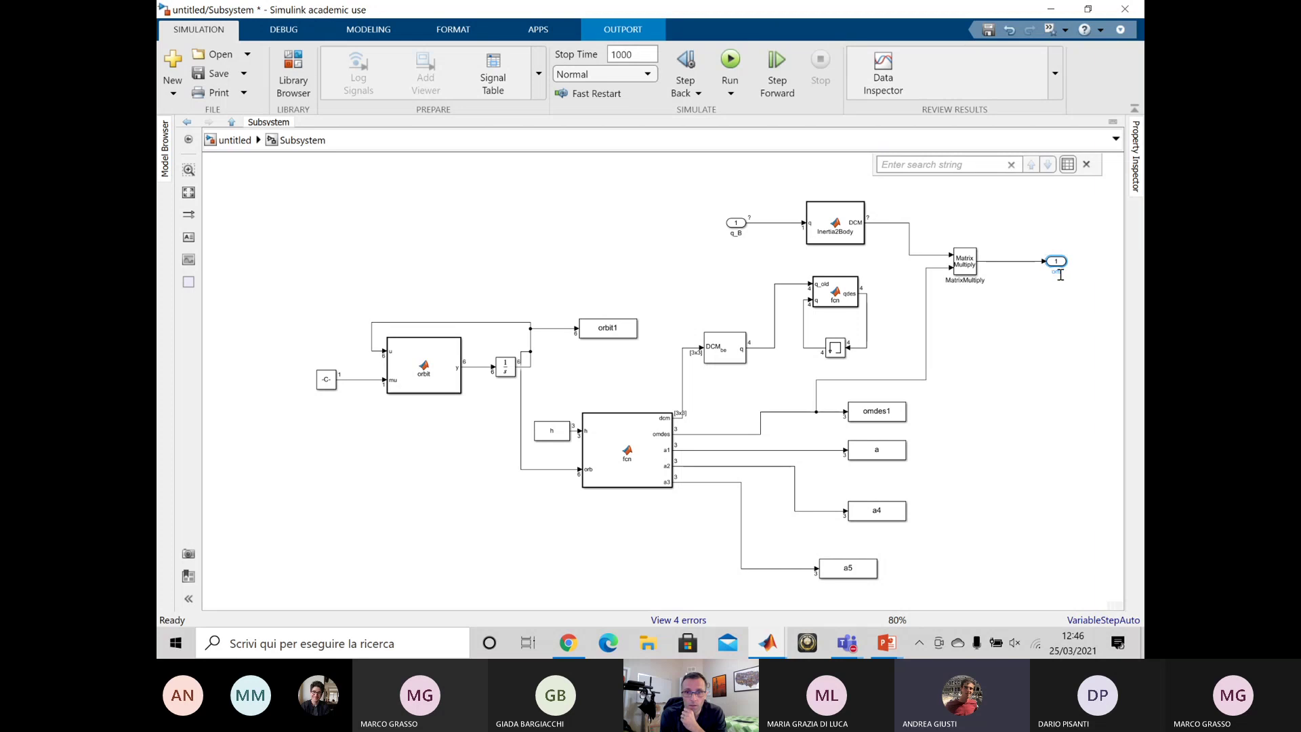
pyautogui.click(1060, 274)
pyautogui.write('om_B_des')
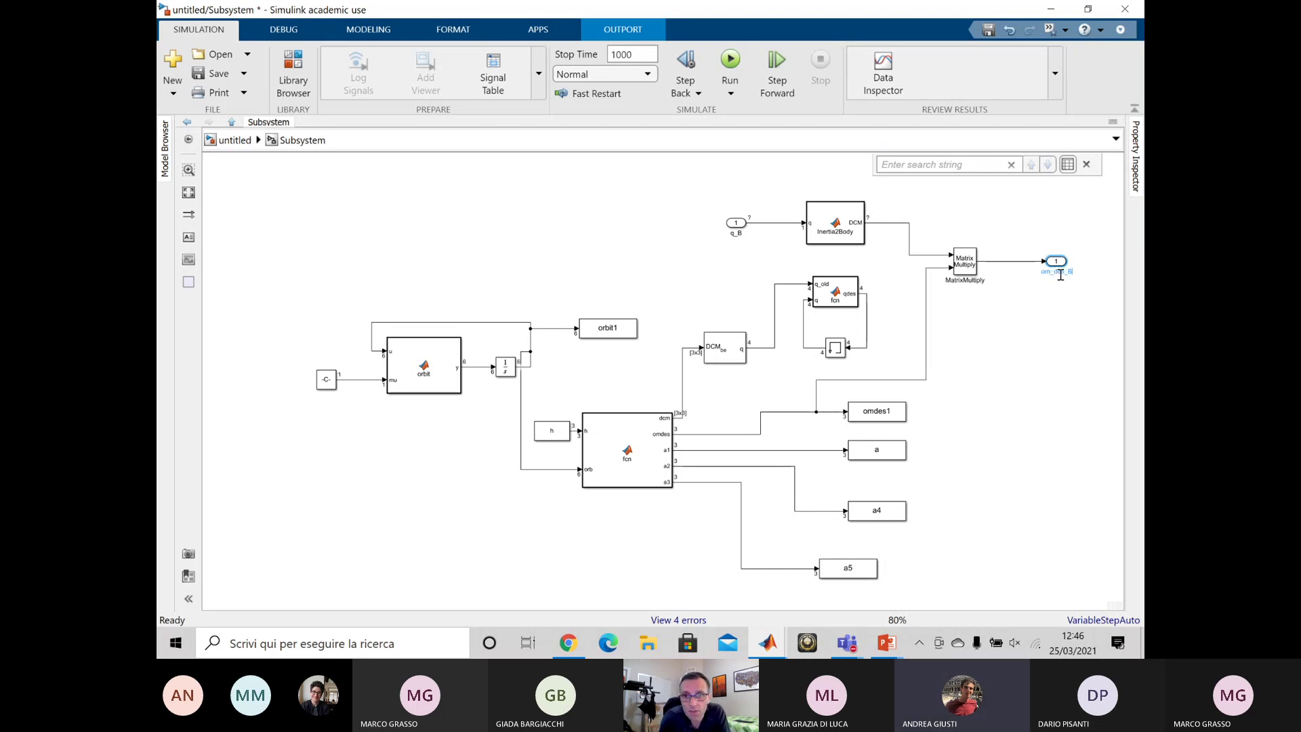
pyautogui.click(1091, 321)
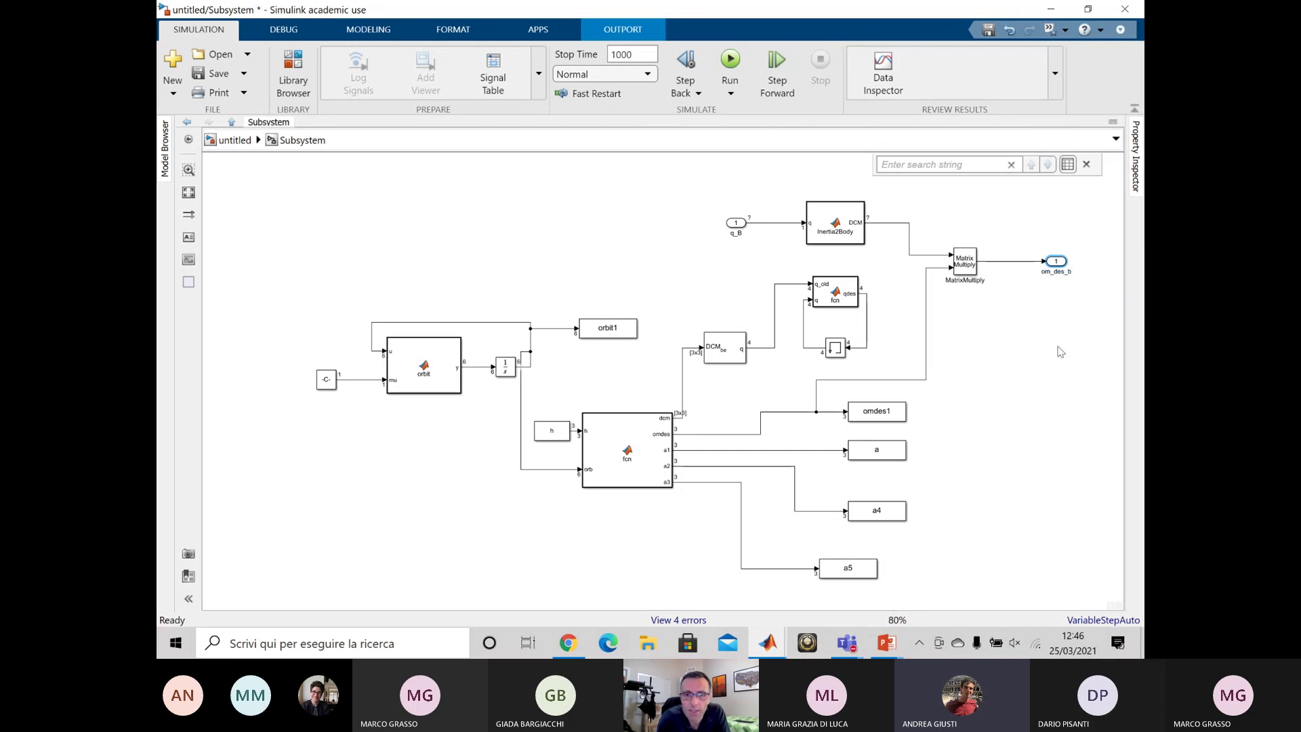
pyautogui.scroll(3, 1025, 369)
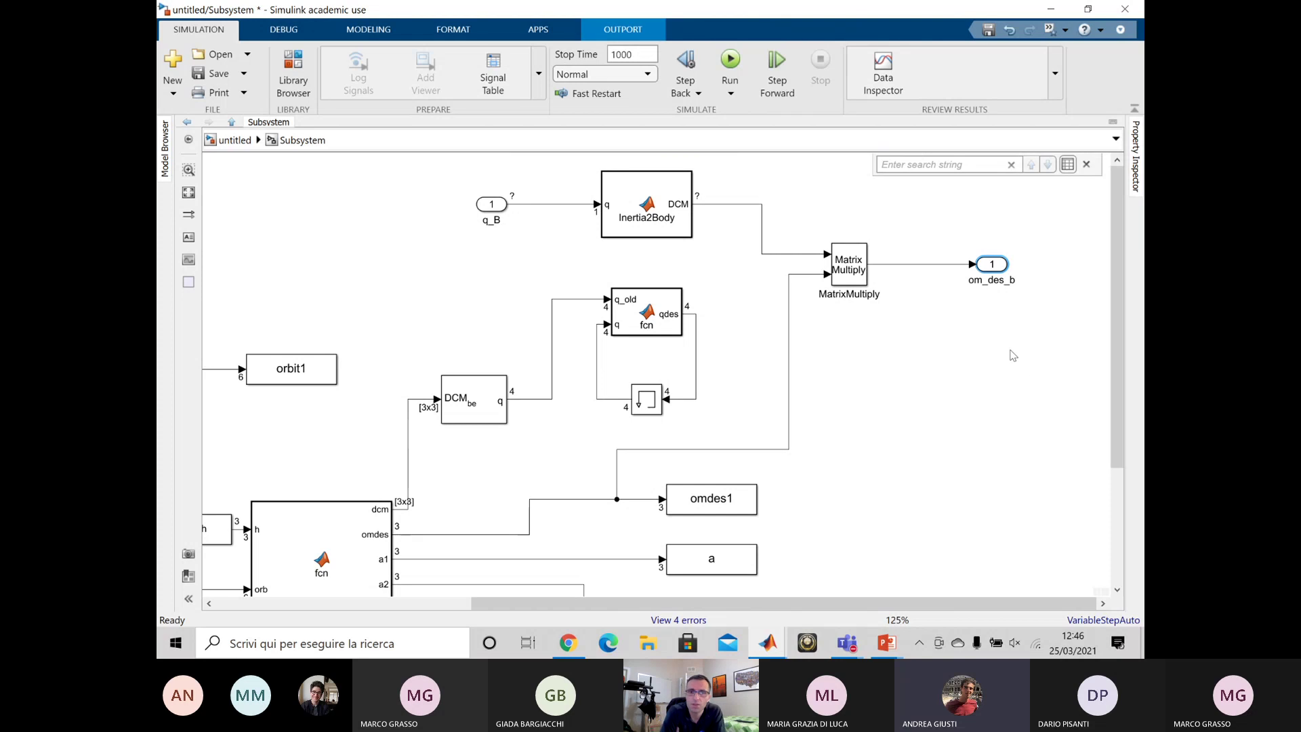
pyautogui.scroll(-1, 1002, 360)
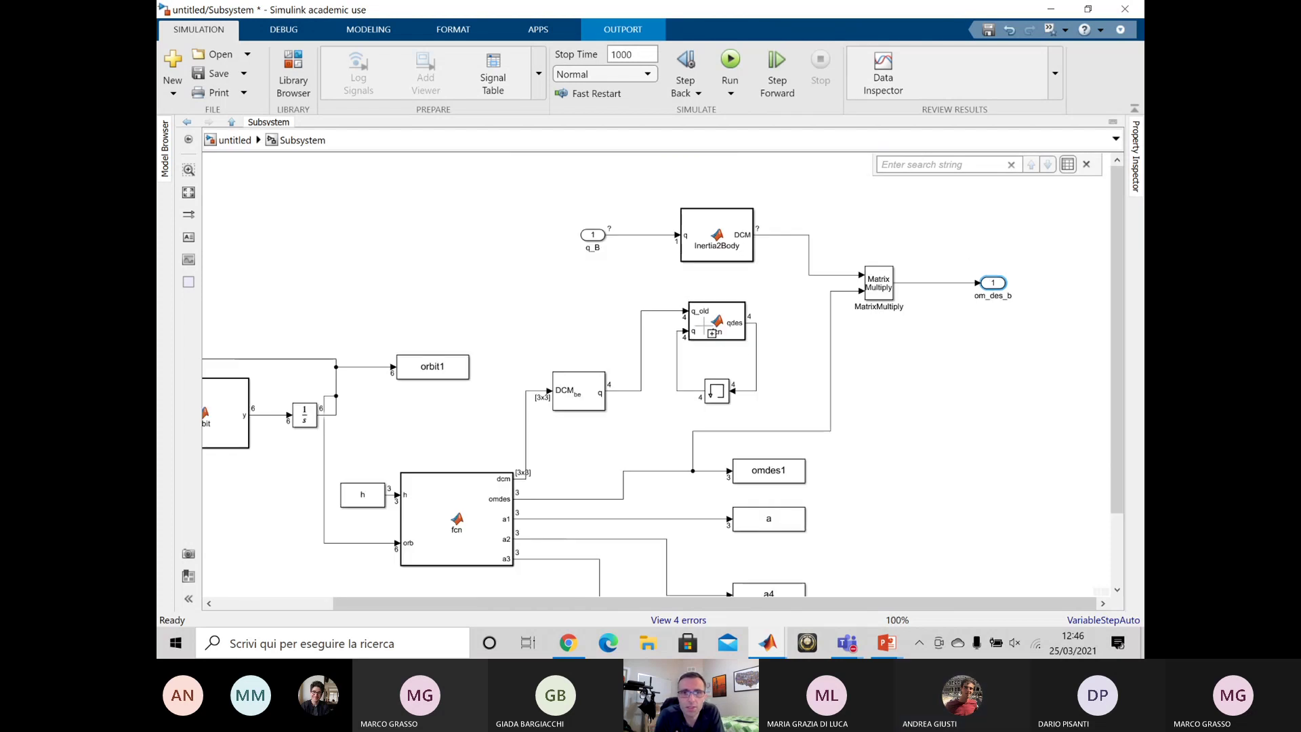
pyautogui.scroll(-1, 948, 426)
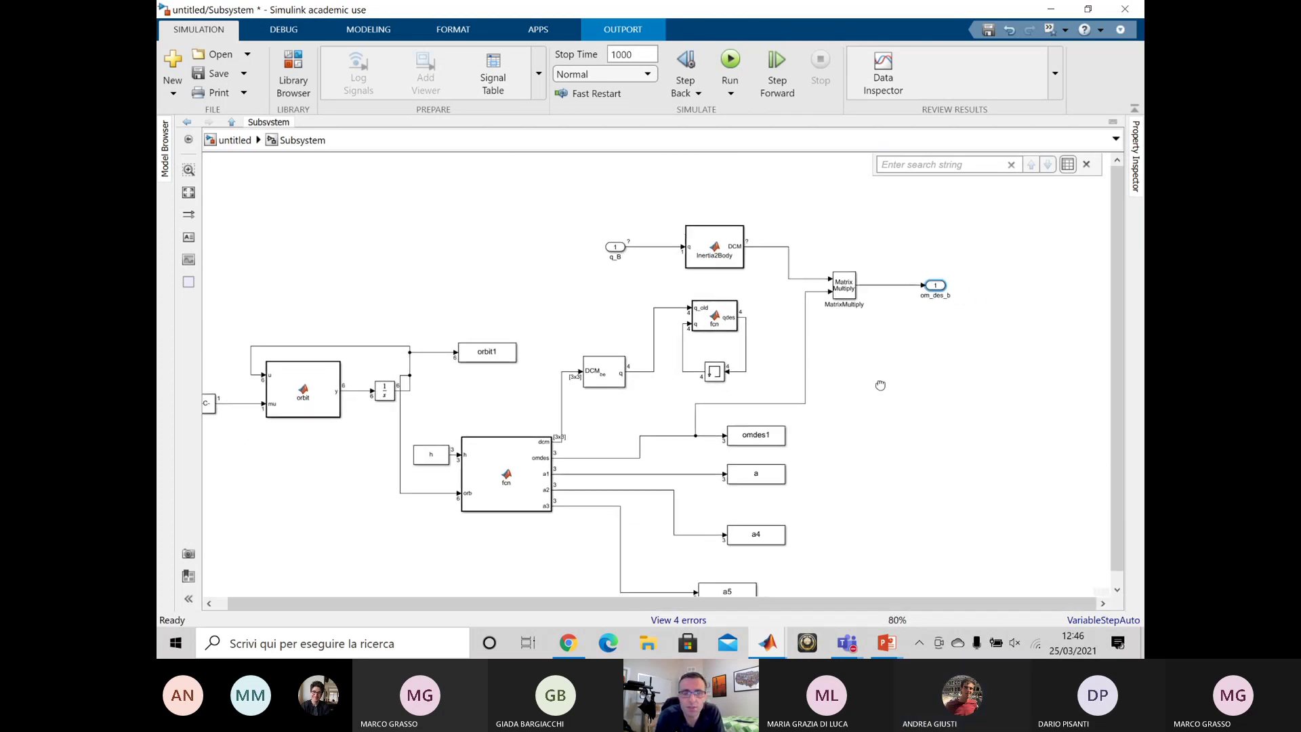
# - Add a second output port below om_des_b, wired from the qdes signal
pyautogui.doubleClick(940, 357)
pyautogui.write('out')
pyautogui.press('Return')
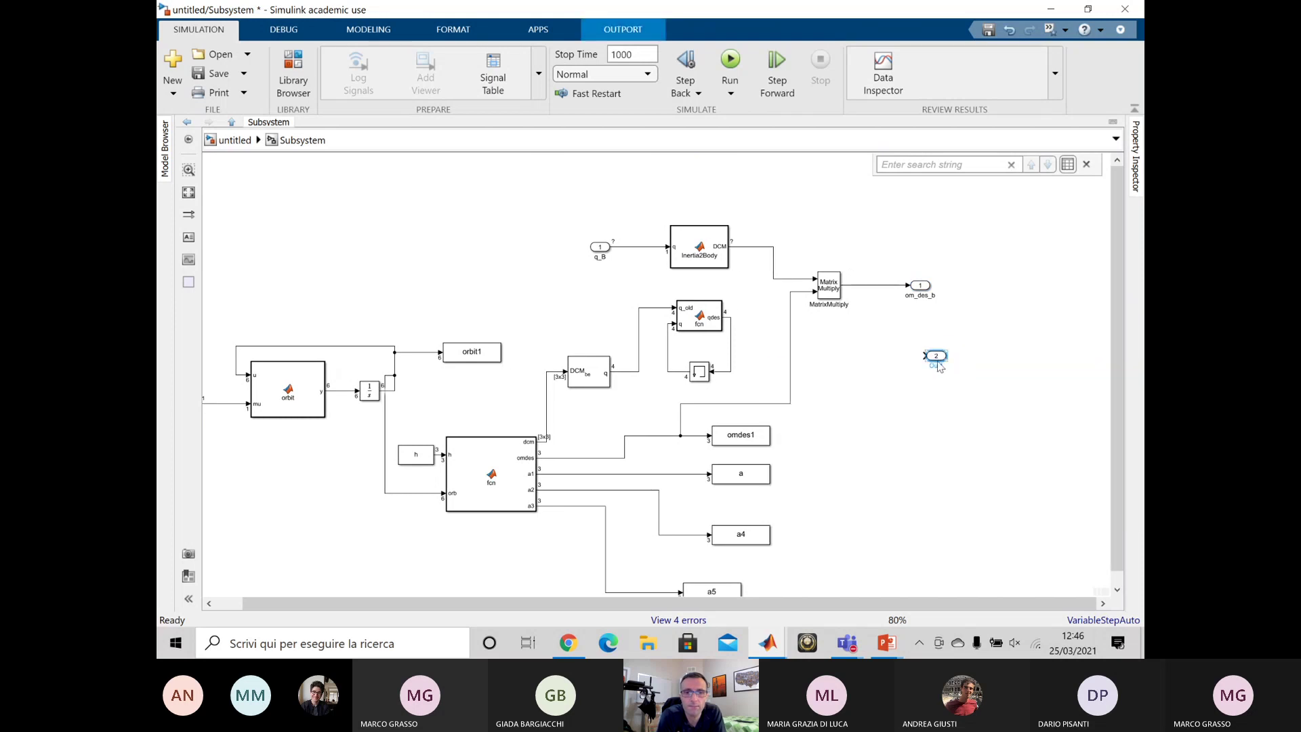
pyautogui.moveTo(942, 354); pyautogui.dragTo(925, 344)
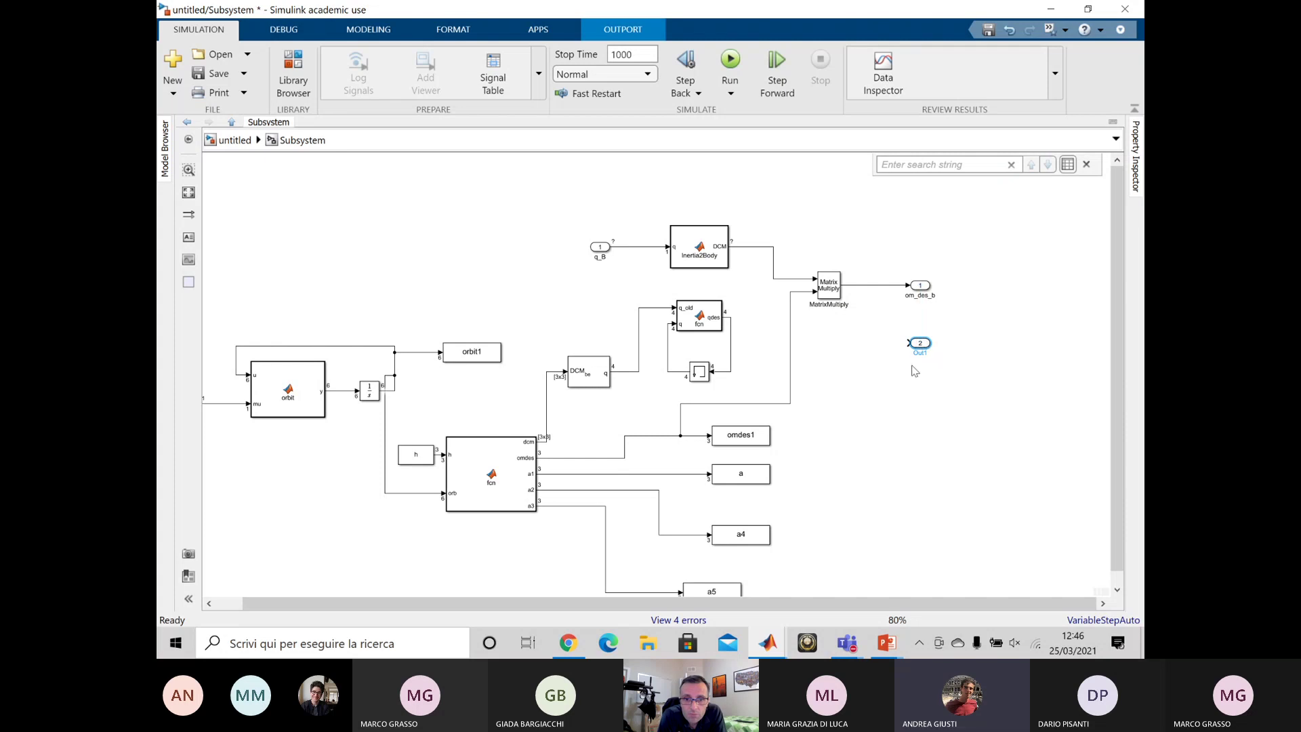
pyautogui.moveTo(906, 341); pyautogui.dragTo(730, 341)
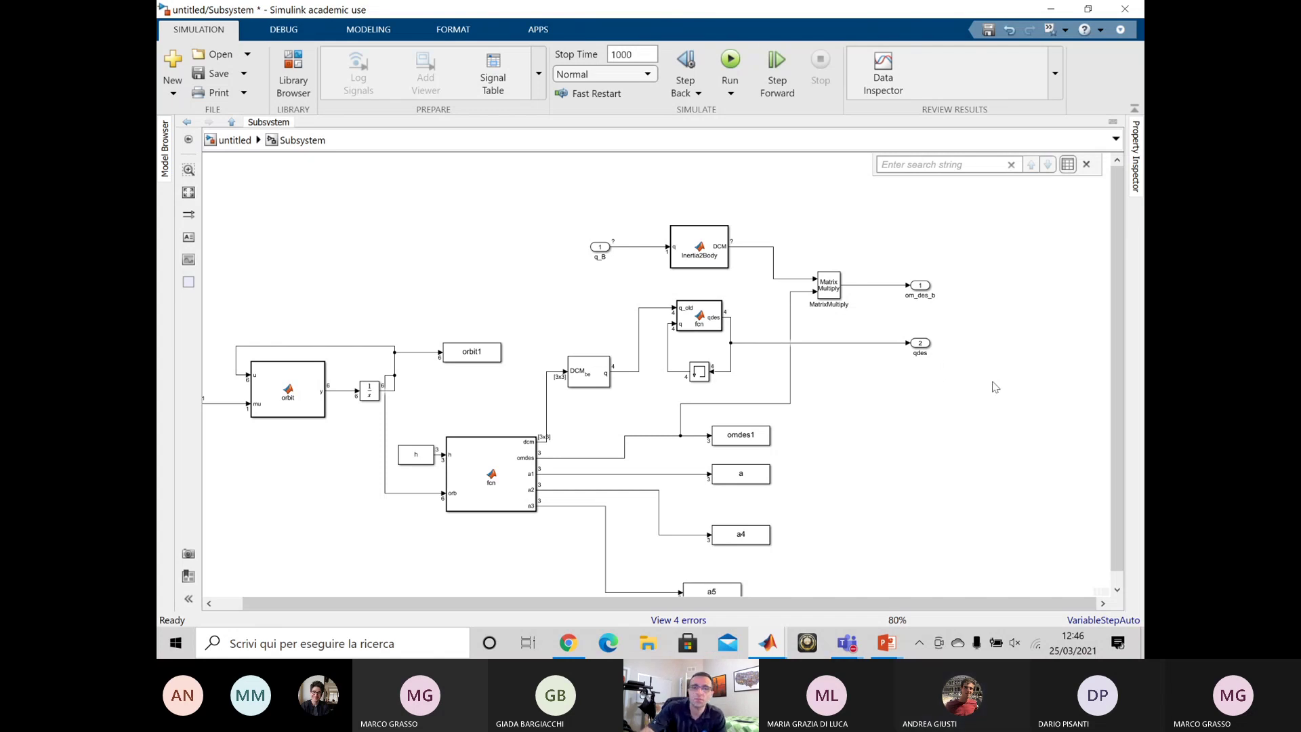
pyautogui.click(920, 343)
# - Insert a Derivative block below qdes and feed it the MatrixMultiply output
pyautogui.click(920, 388)
pyautogui.scroll(-2, 921, 376)
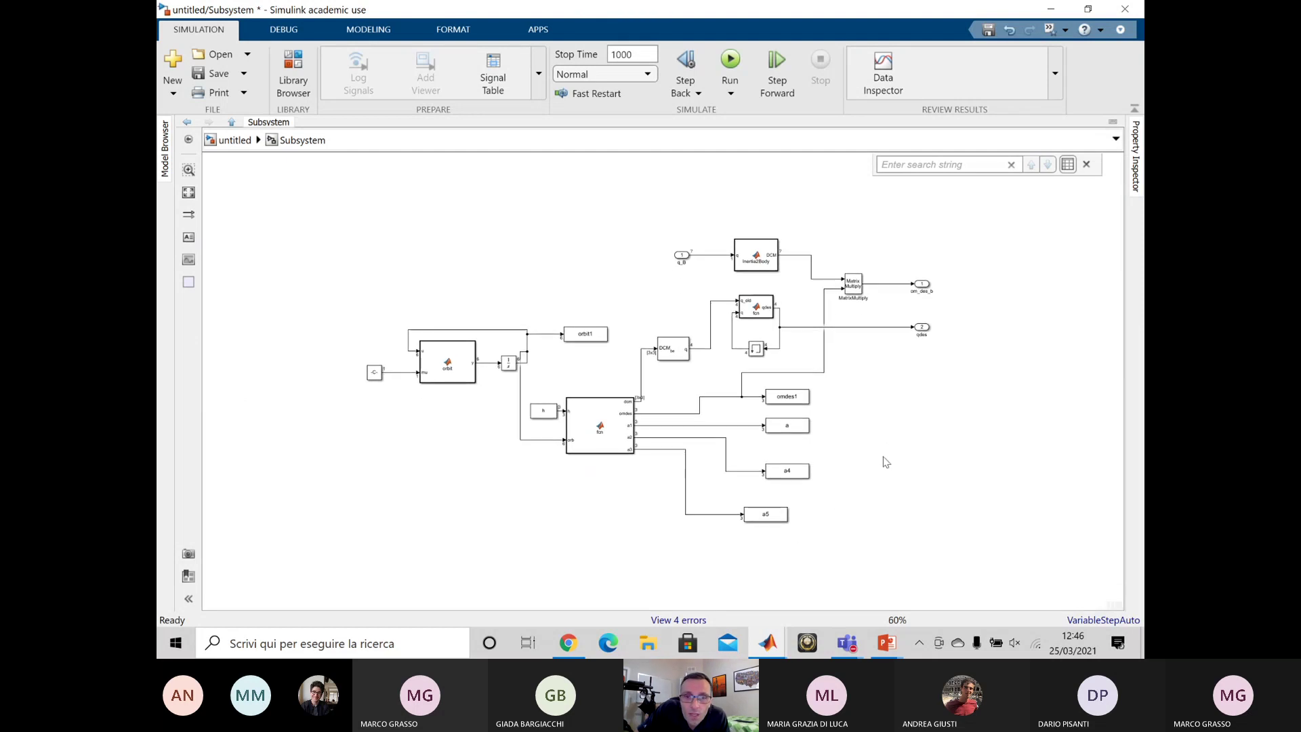
pyautogui.scroll(2, 881, 451)
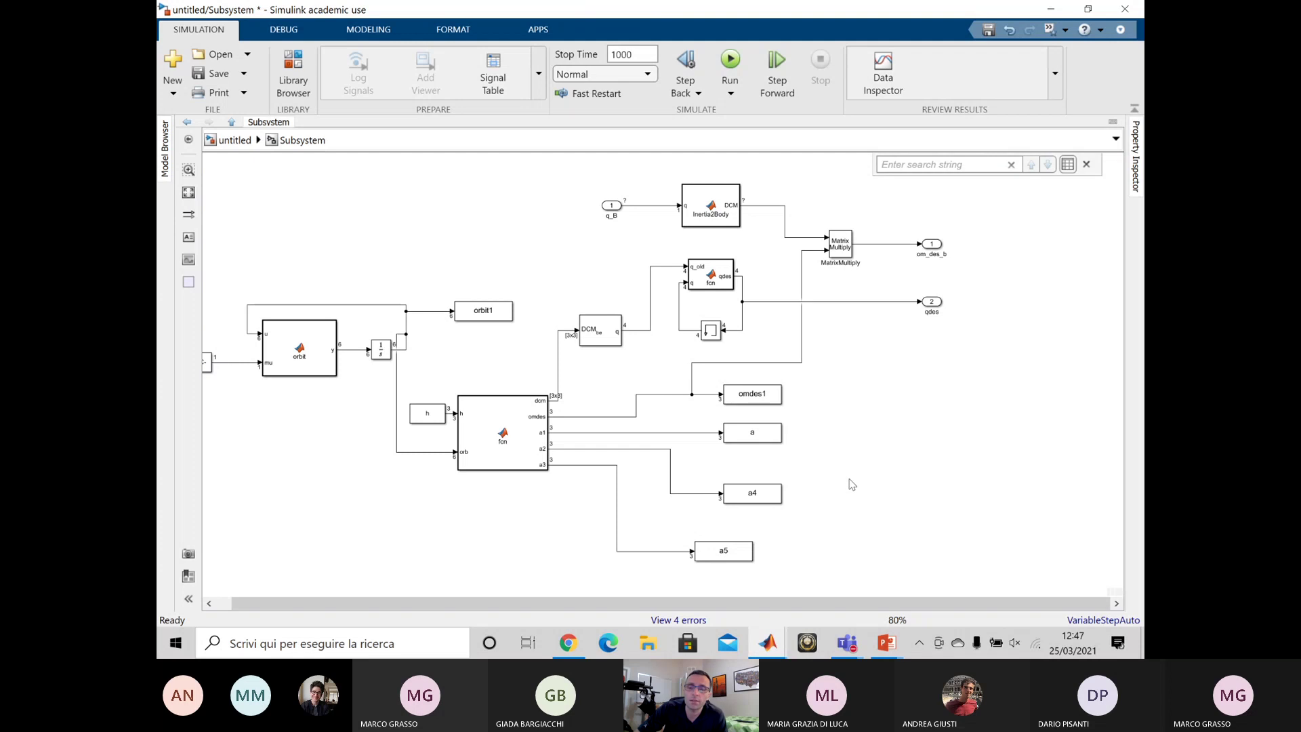
pyautogui.doubleClick(950, 378)
pyautogui.write('deriv')
pyautogui.press('Return')
pyautogui.moveTo(949, 377)
pyautogui.mouseDown()
pyautogui.moveTo(889, 375)
pyautogui.moveTo(932, 402)
pyautogui.moveTo(929, 386)
pyautogui.mouseUp()
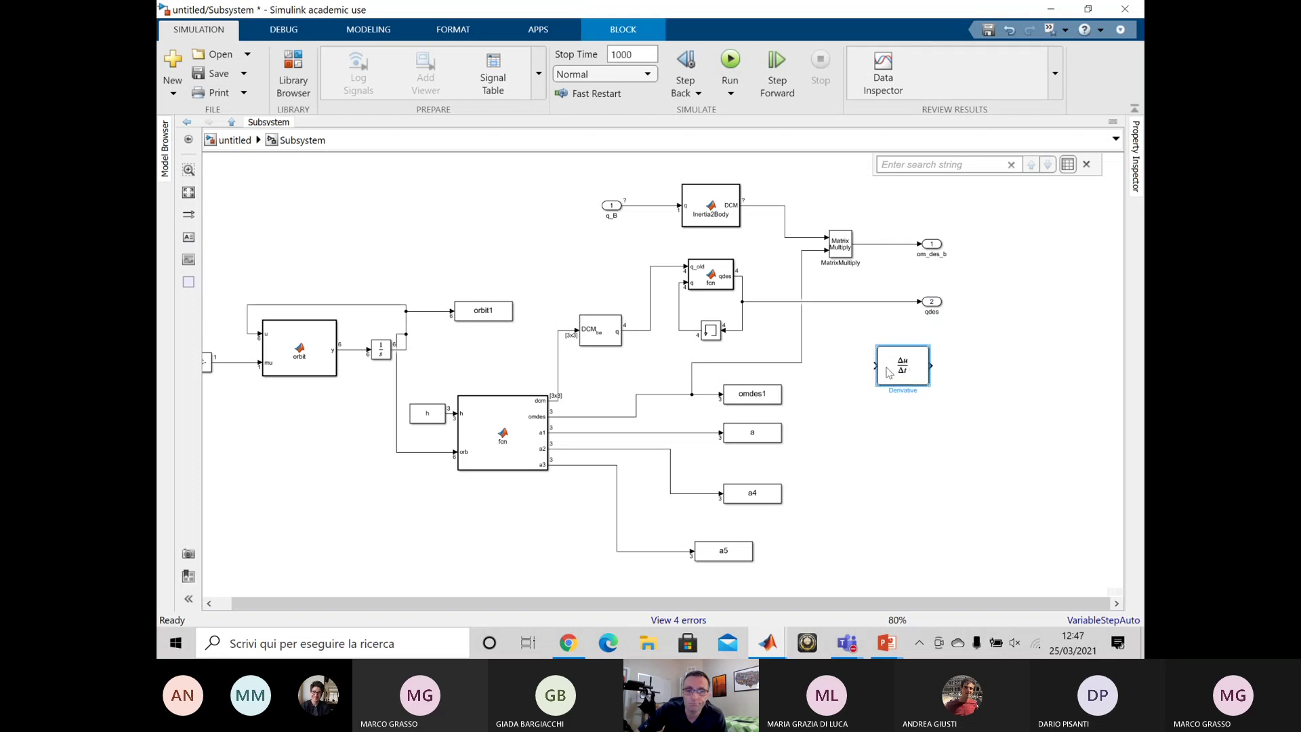
pyautogui.moveTo(872, 366); pyautogui.dragTo(880, 244)
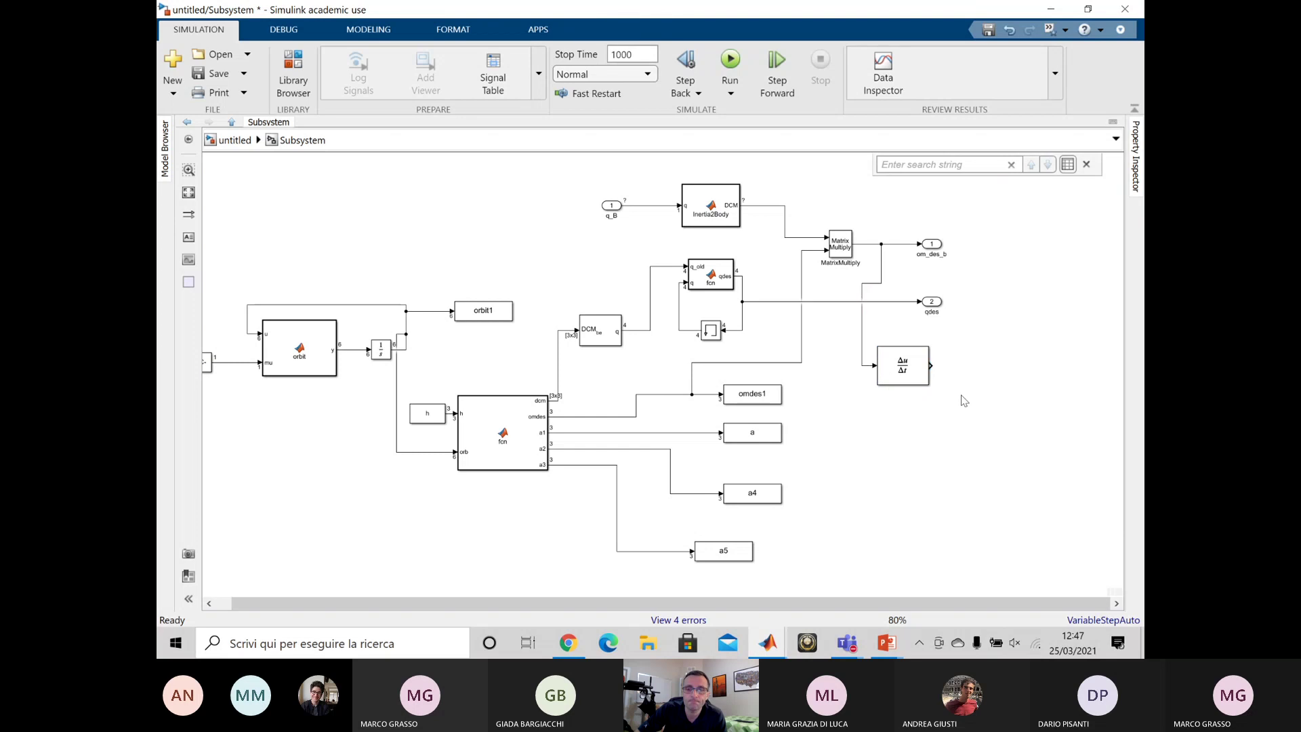
# - Add a third output port om_des_dot after the Derivative block and check its parameters
pyautogui.click(931, 248)
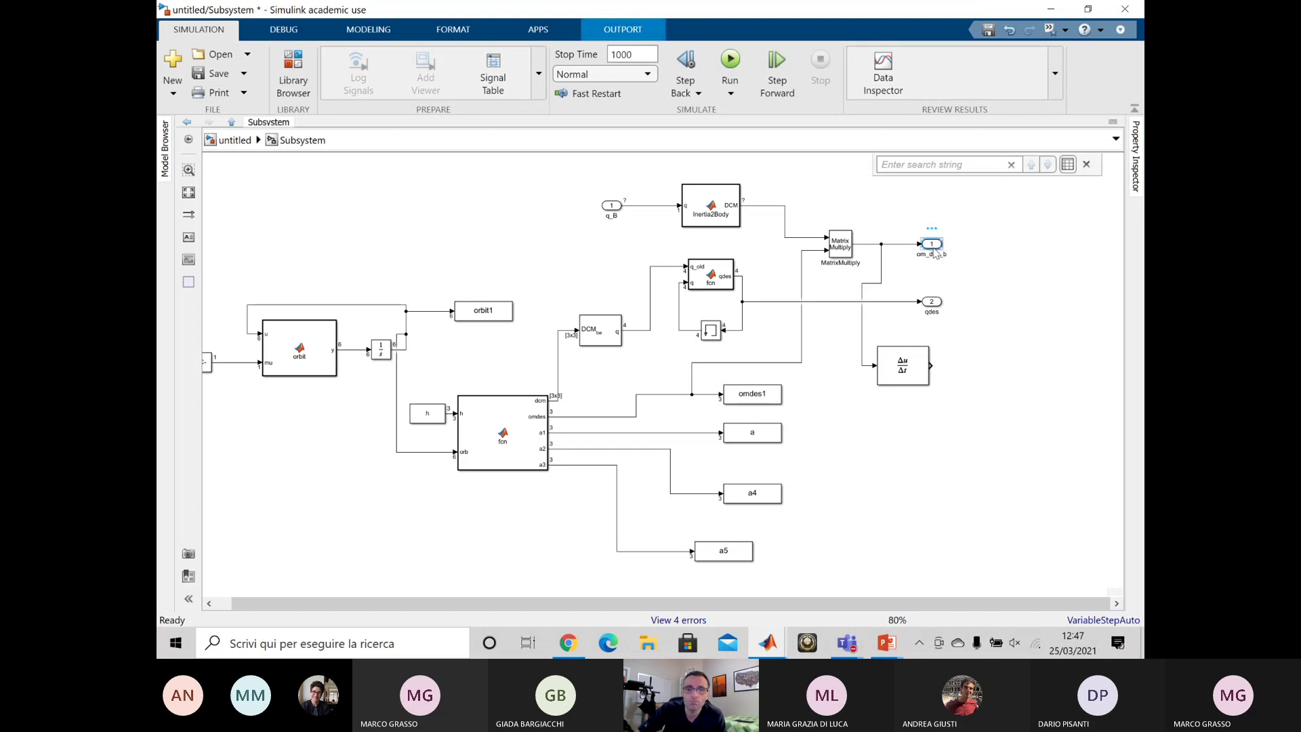
pyautogui.click(967, 267)
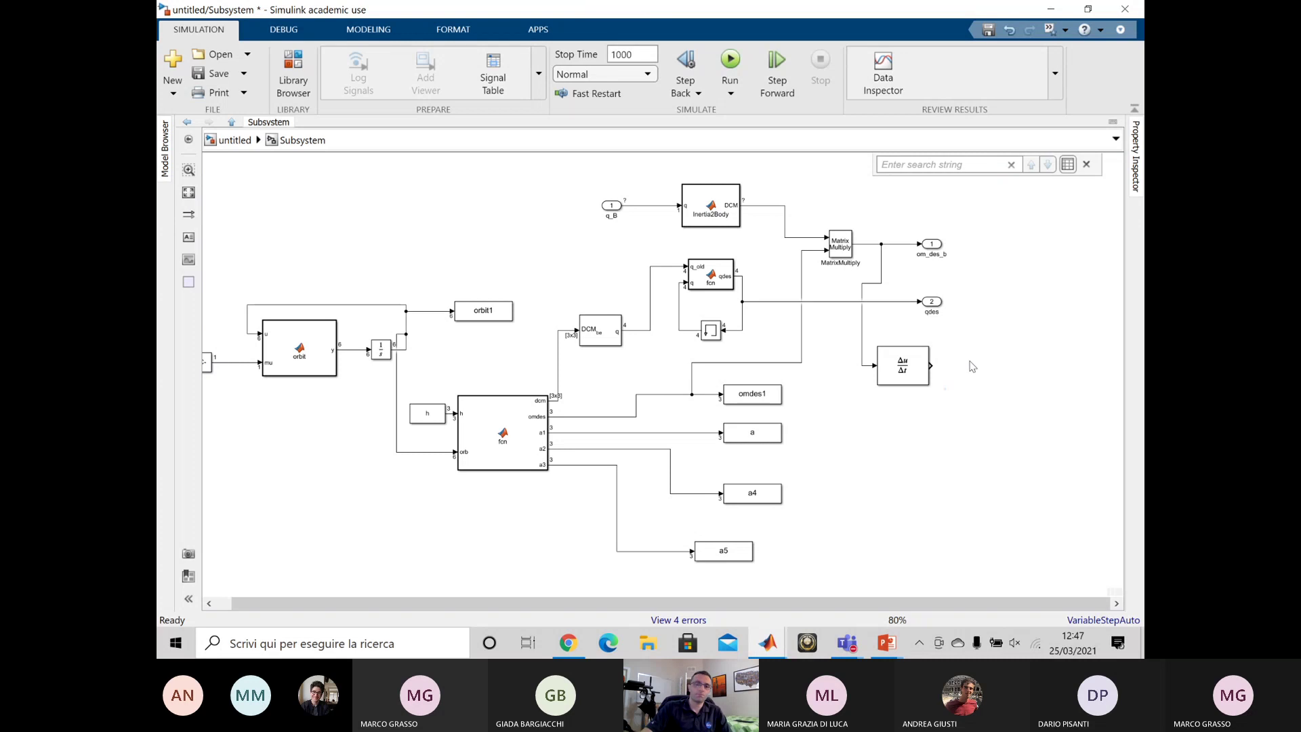
pyautogui.write('out')
pyautogui.press('Return')
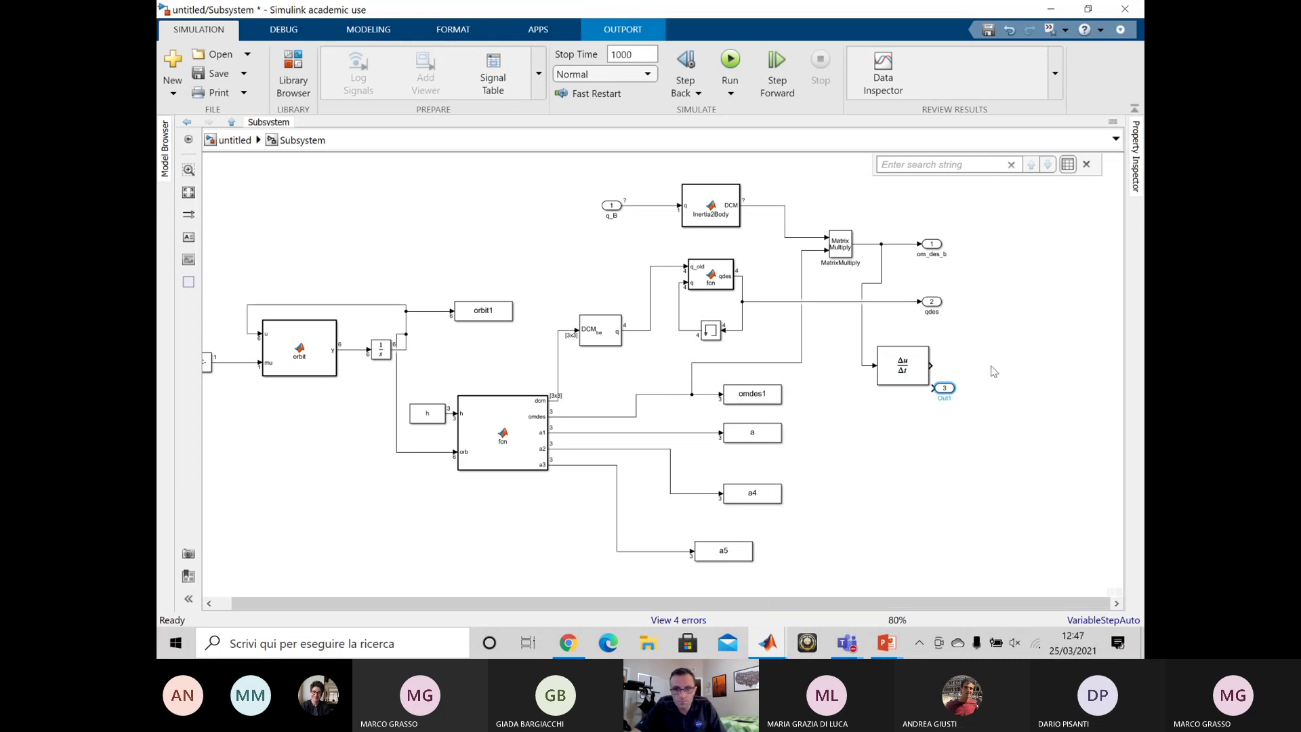
pyautogui.moveTo(943, 381)
pyautogui.mouseDown()
pyautogui.moveTo(1008, 370)
pyautogui.moveTo(937, 364)
pyautogui.mouseUp()
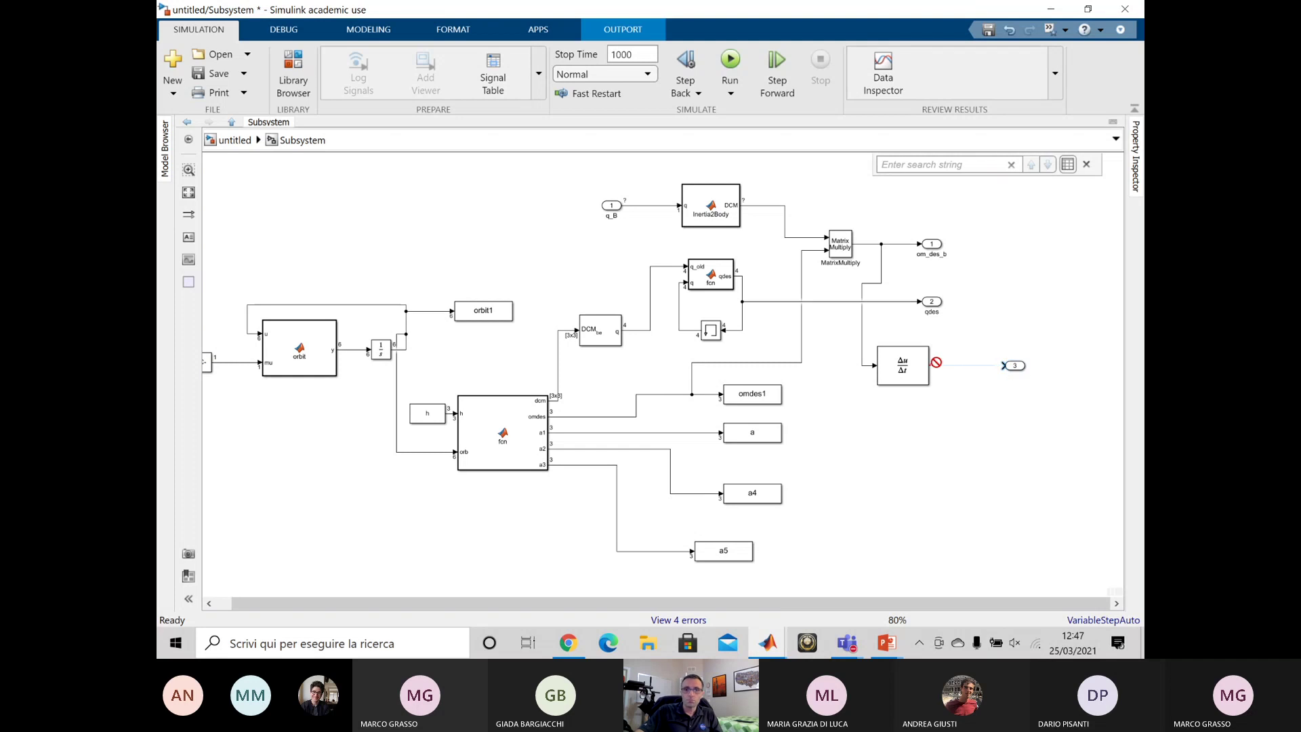
pyautogui.click(1022, 377)
pyautogui.click(1018, 370)
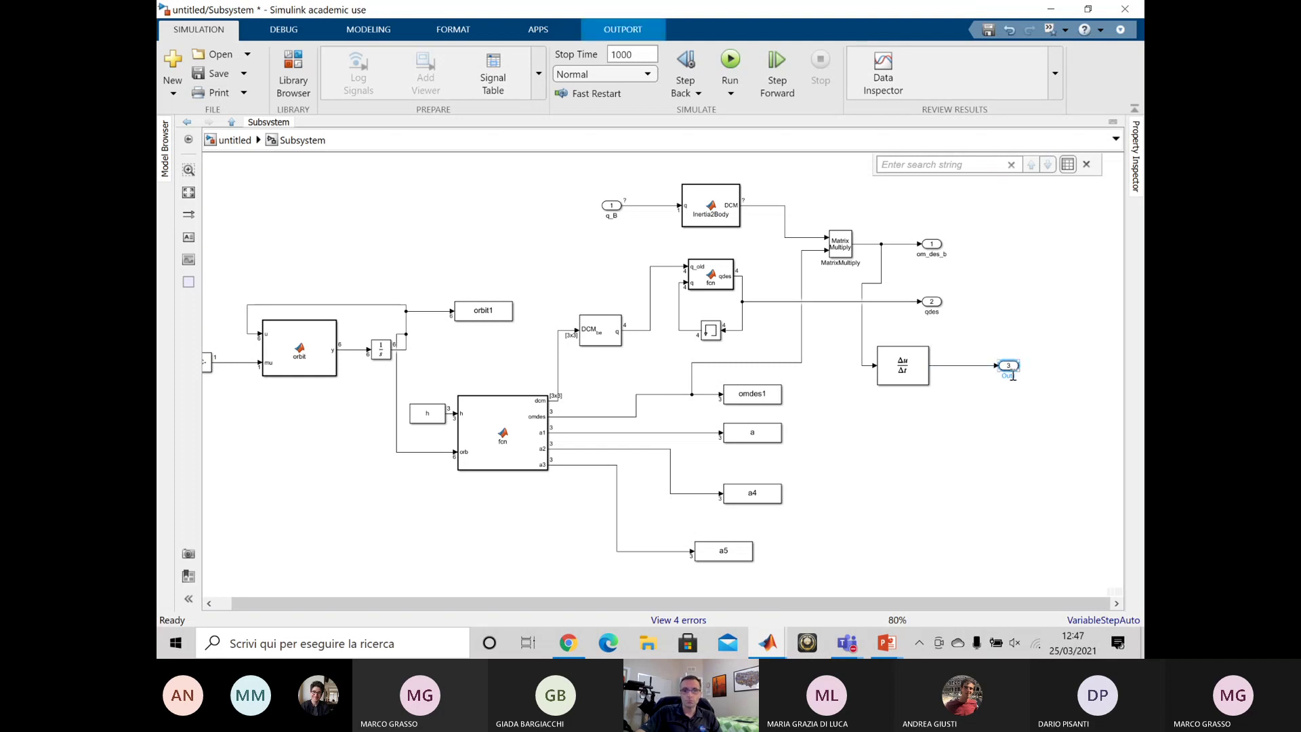
pyautogui.write('om_des_dot')
pyautogui.click(1098, 382)
pyautogui.click(896, 384)
pyautogui.doubleClick(896, 387)
pyautogui.click(861, 290)
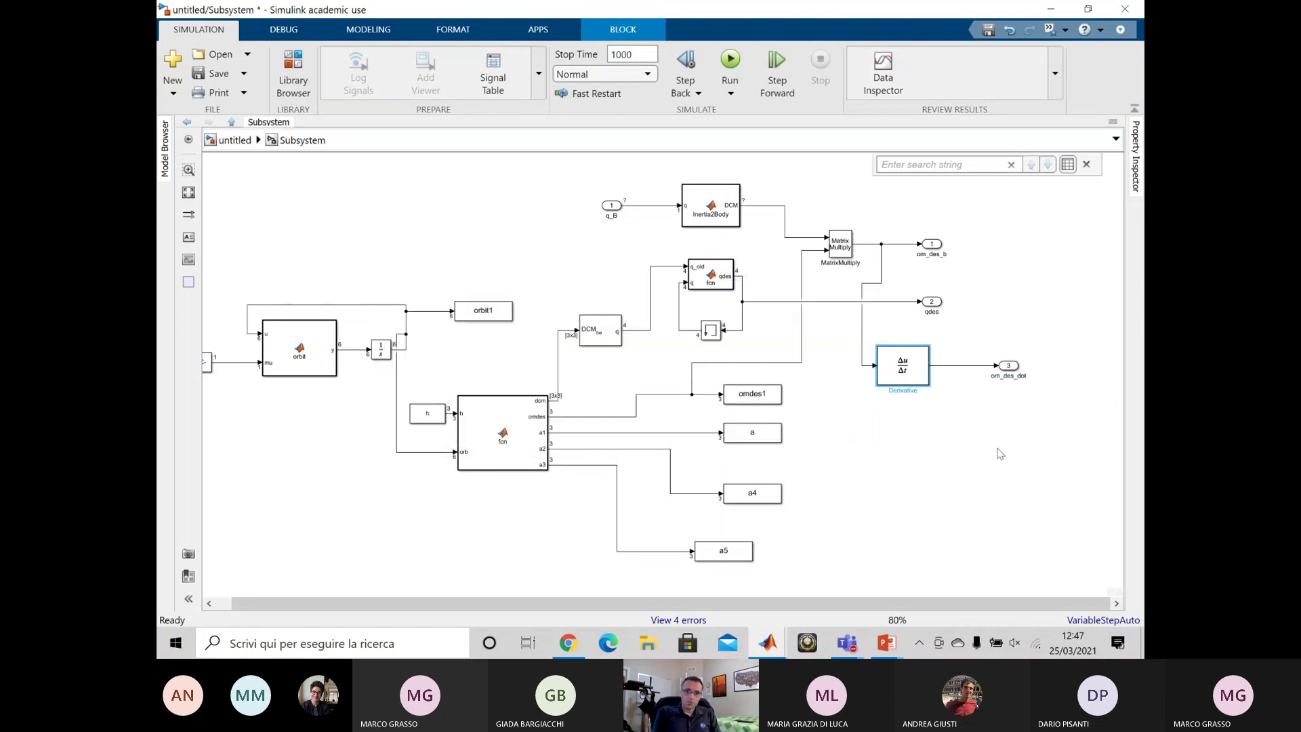
# - Go up to the untitled top-level model and review the Subsystem block, leaving its name unchanged
pyautogui.click(1014, 428)
pyautogui.scroll(-3, 716, 258)
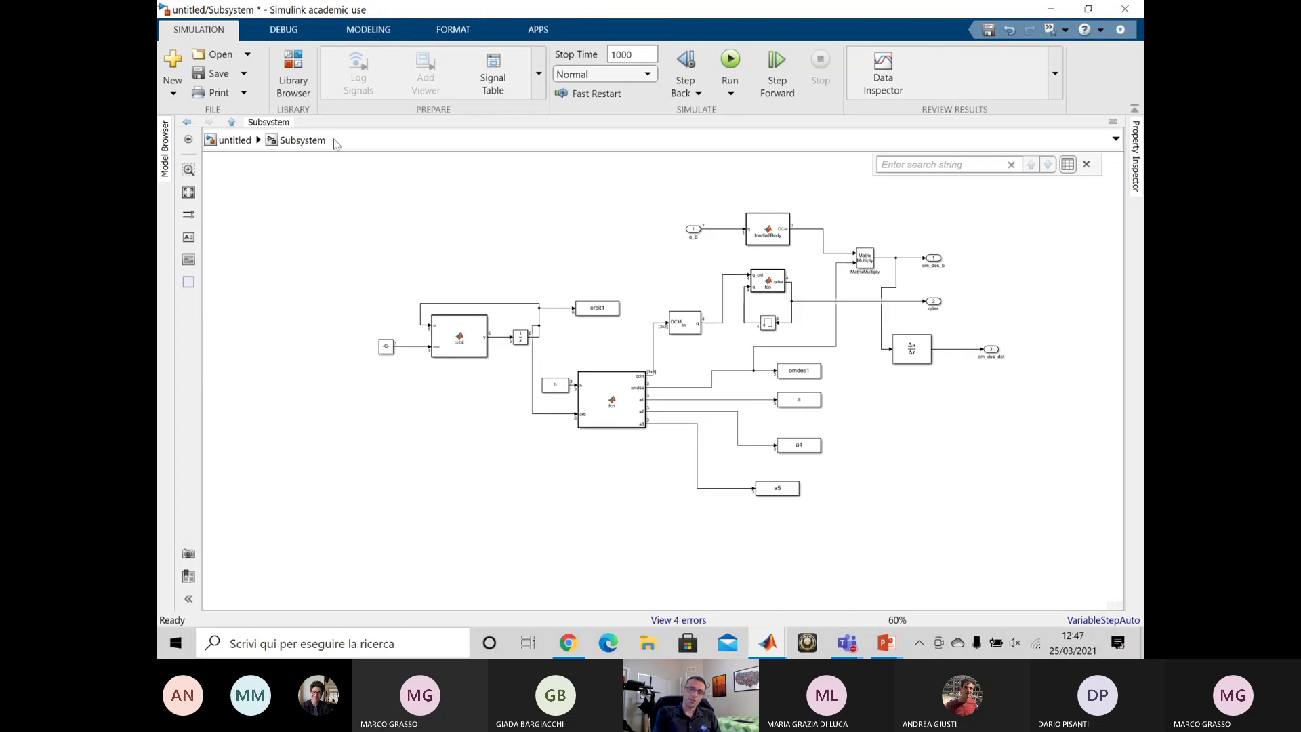
pyautogui.click(234, 140)
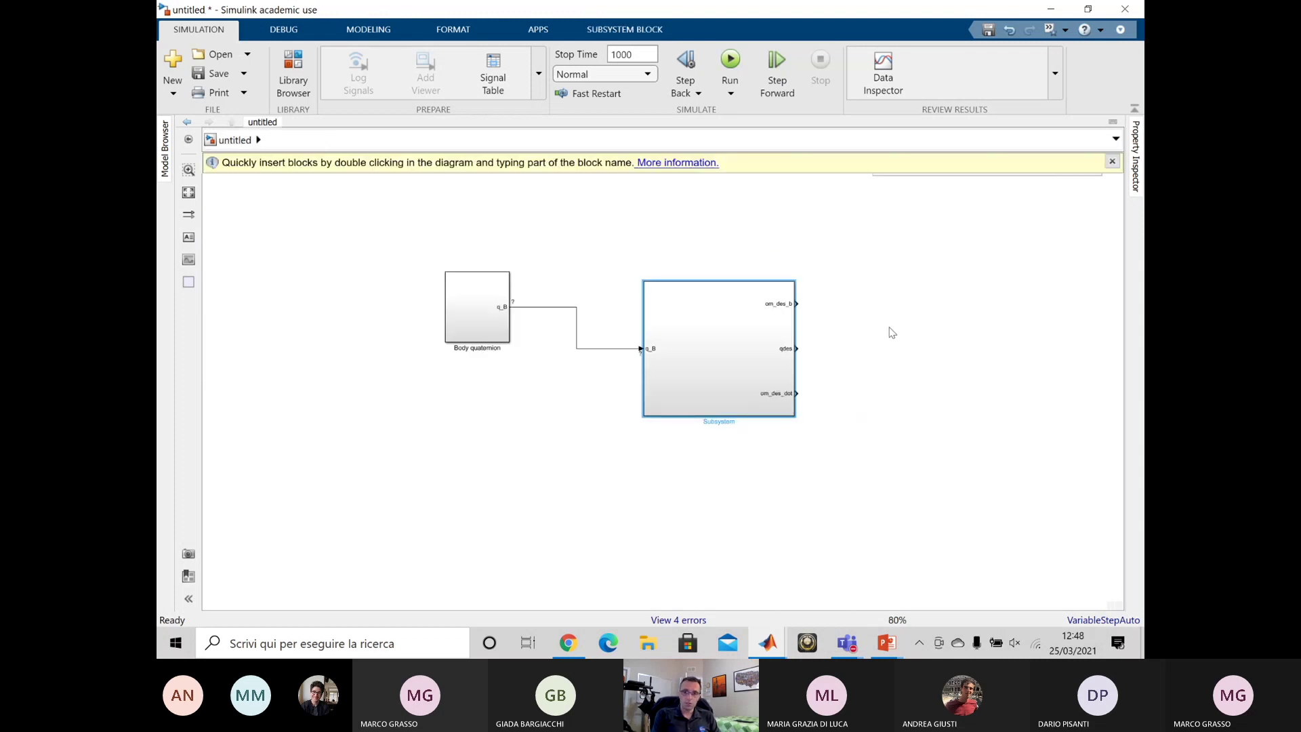
pyautogui.scroll(2, 895, 339)
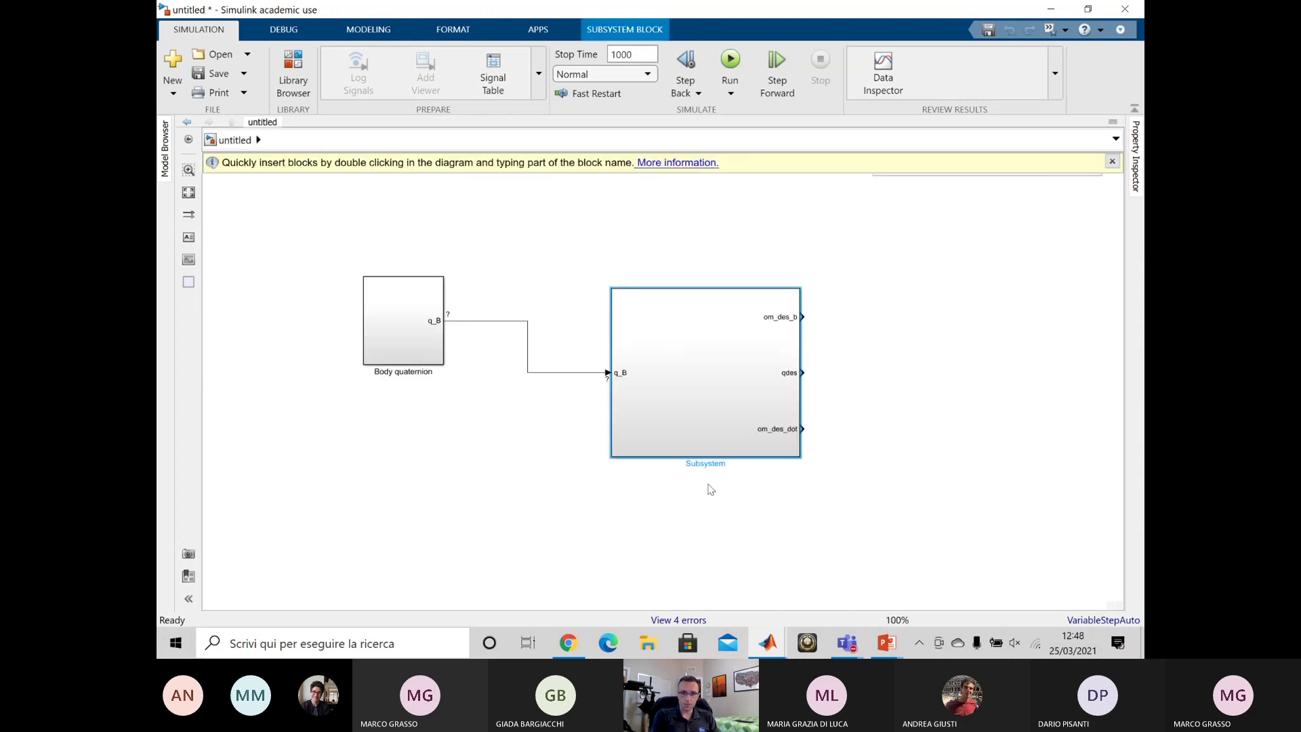
pyautogui.click(708, 471)
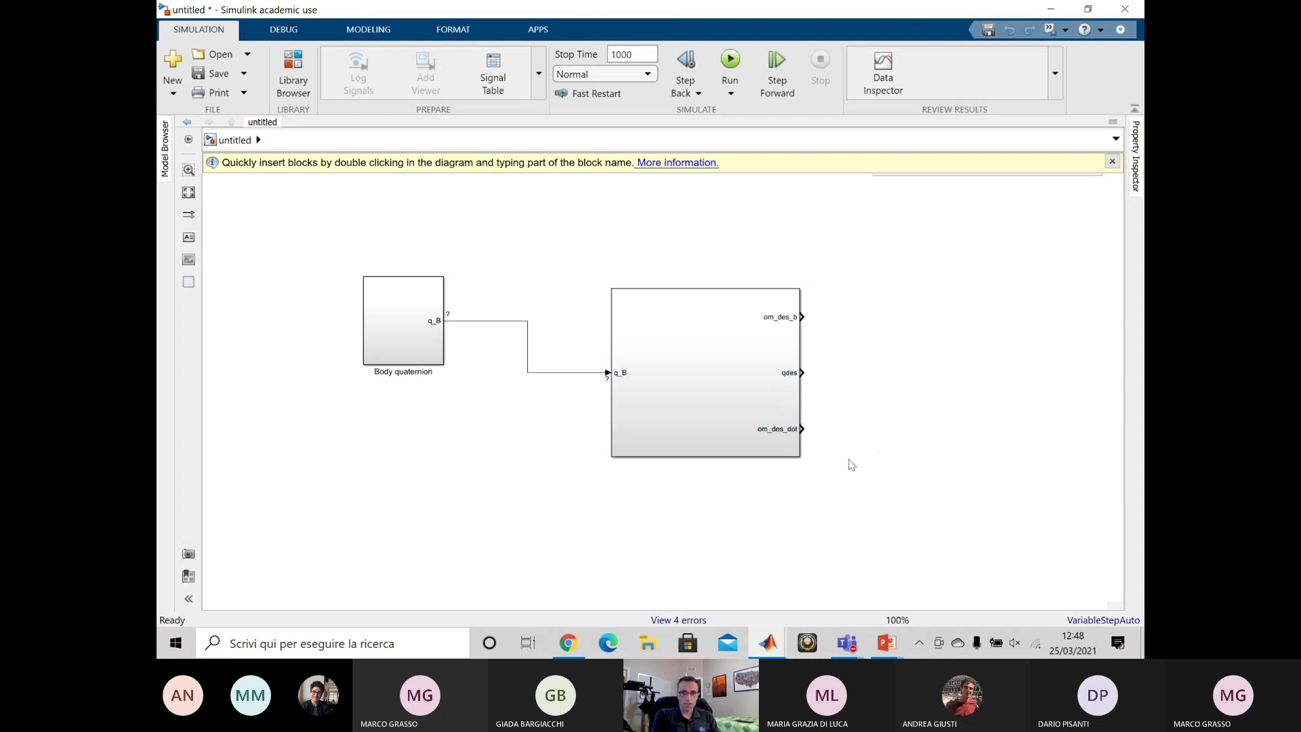
pyautogui.click(711, 452)
pyautogui.doubleClick(710, 463)
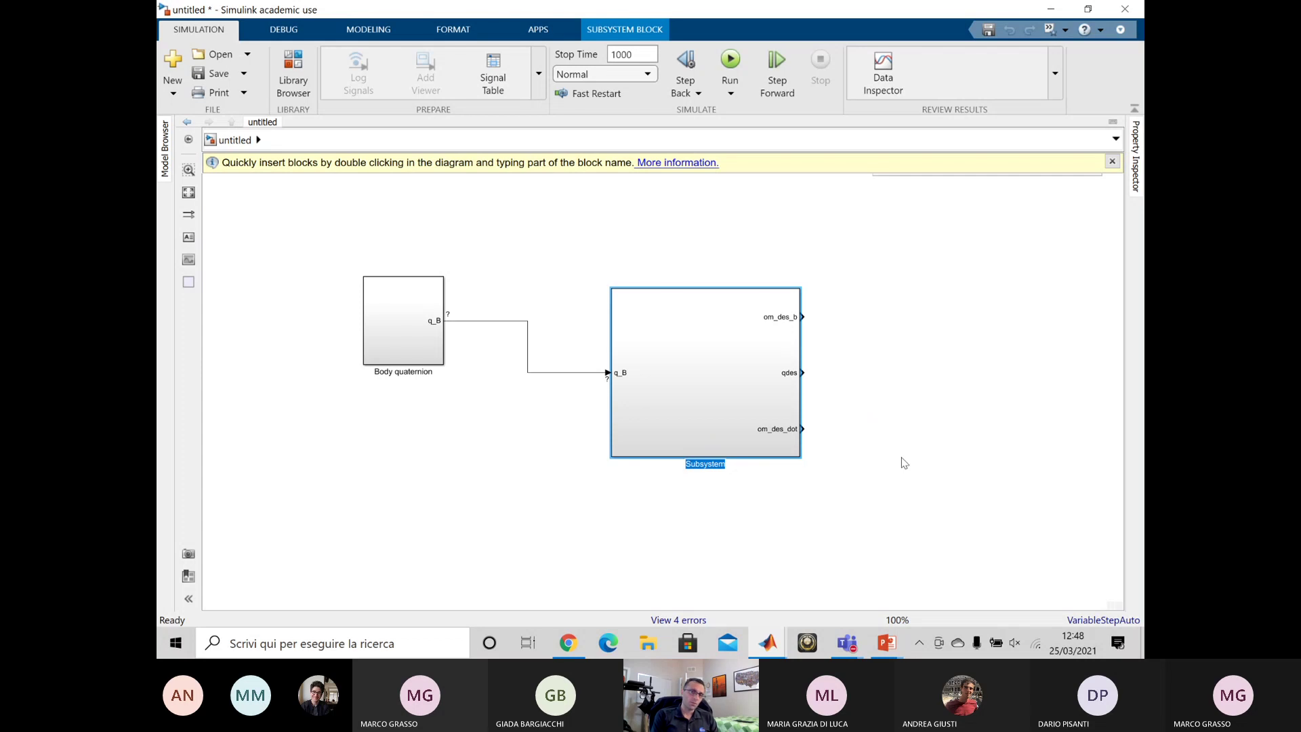
pyautogui.click(875, 459)
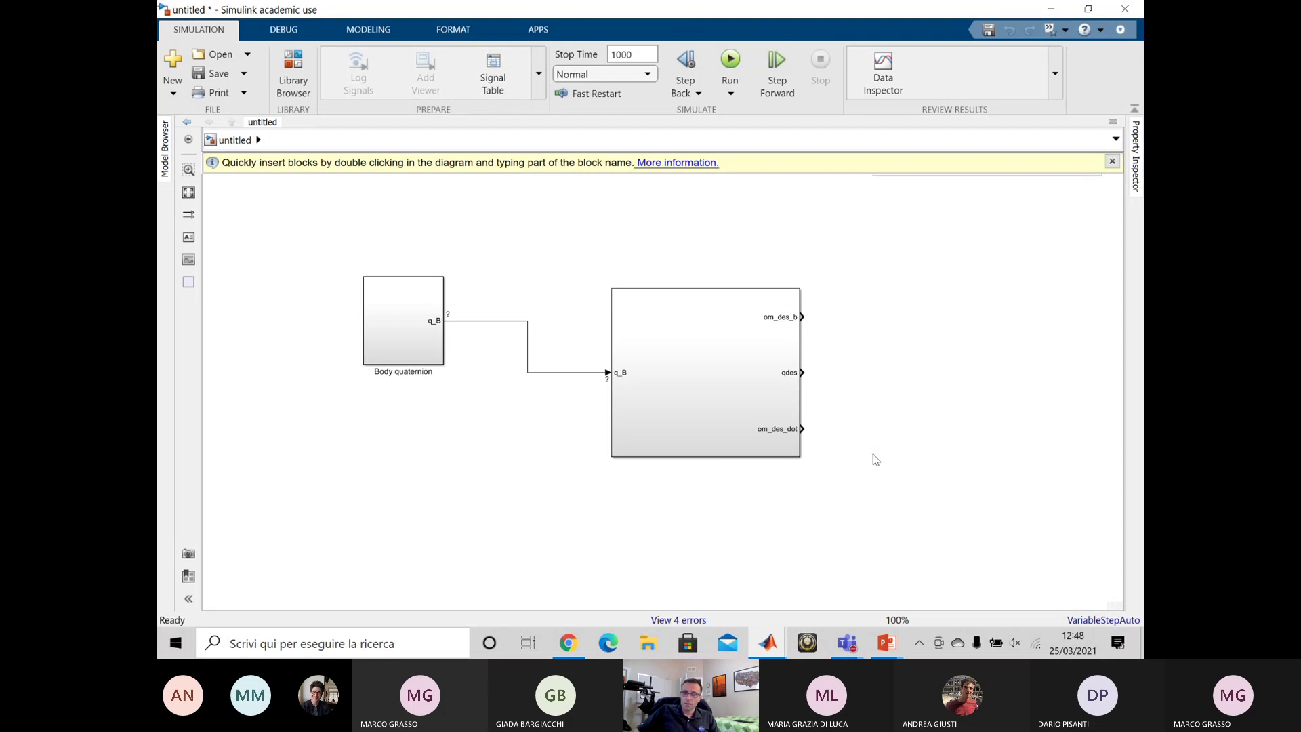
# - Set the model's InitFcn callback to 'initialize' in Model Properties, apply and close
pyautogui.click(397, 29)
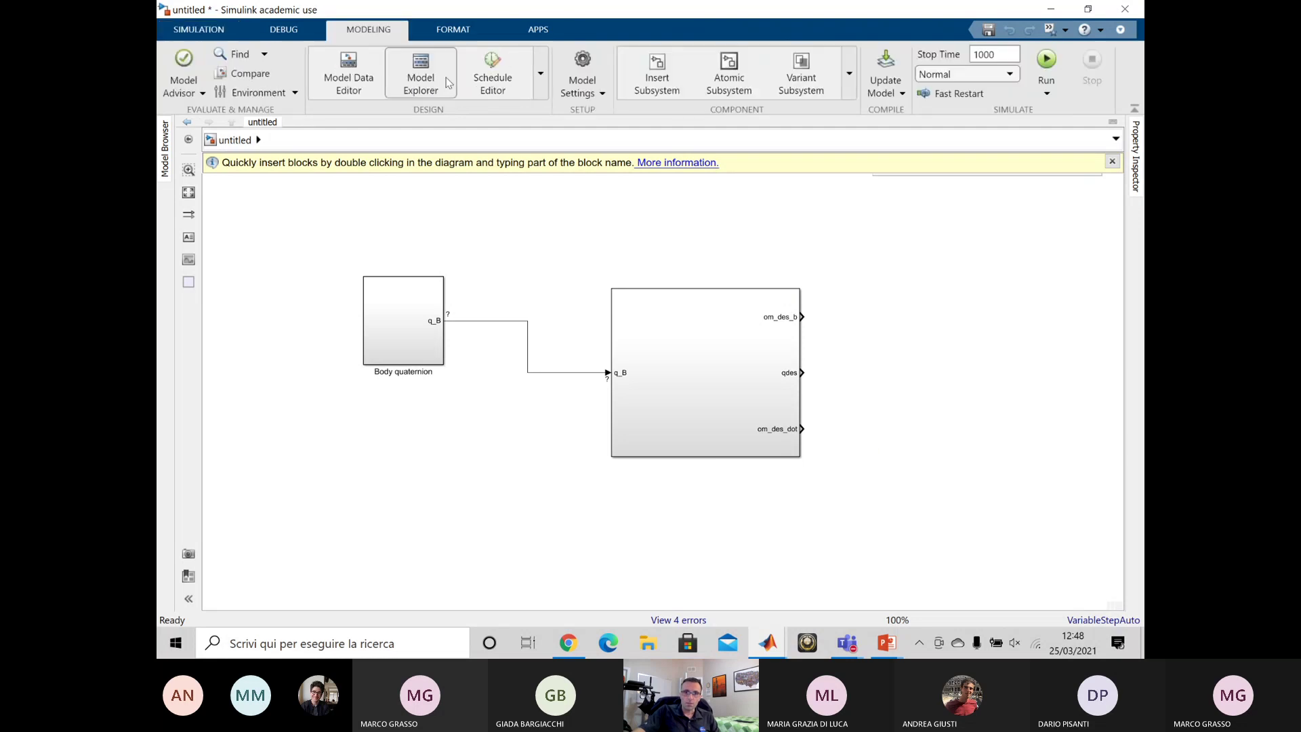
pyautogui.click(574, 98)
pyautogui.click(590, 169)
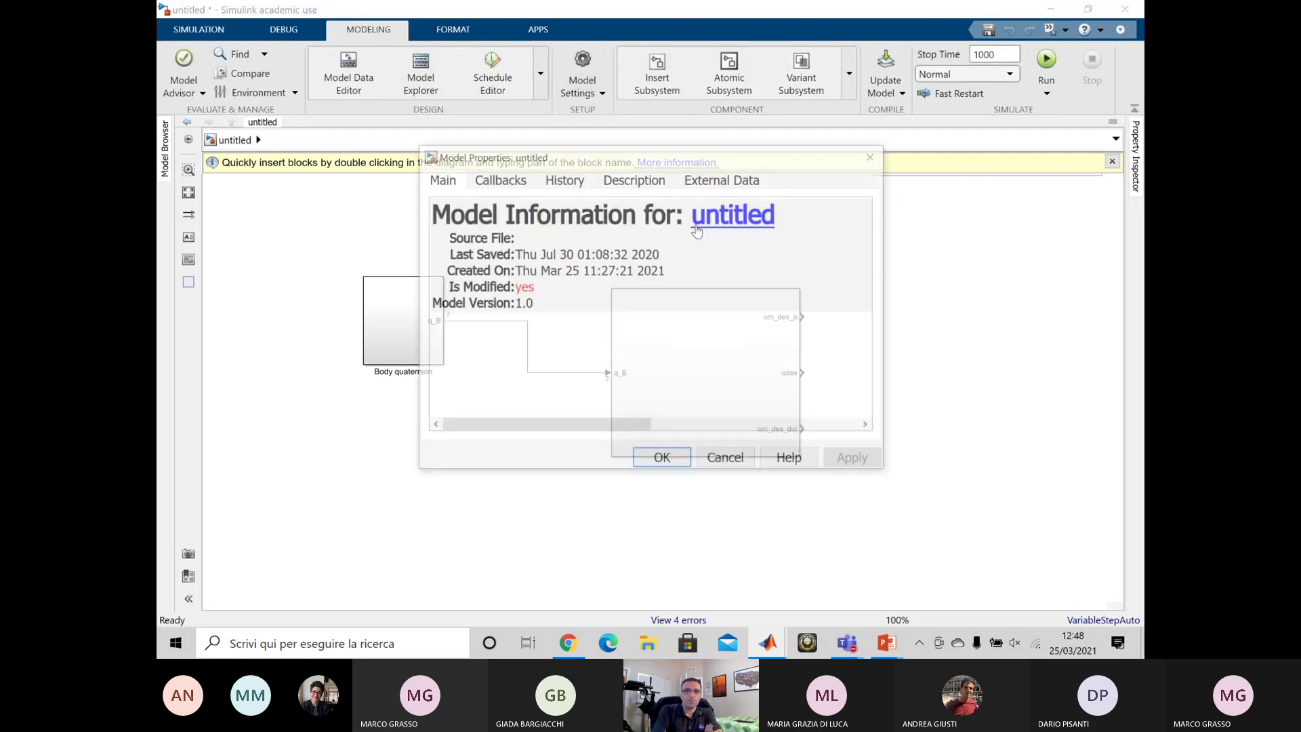
pyautogui.click(498, 178)
pyautogui.click(532, 261)
pyautogui.click(658, 241)
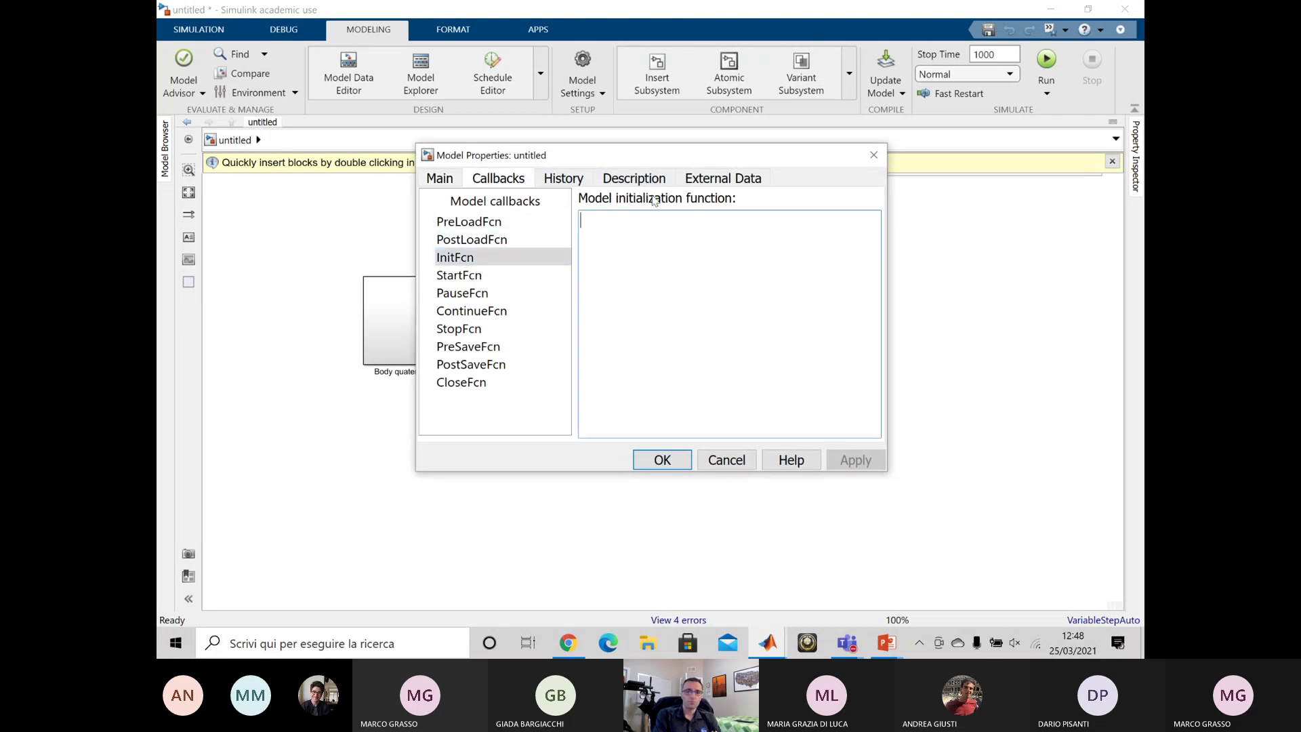
pyautogui.write('initialize')
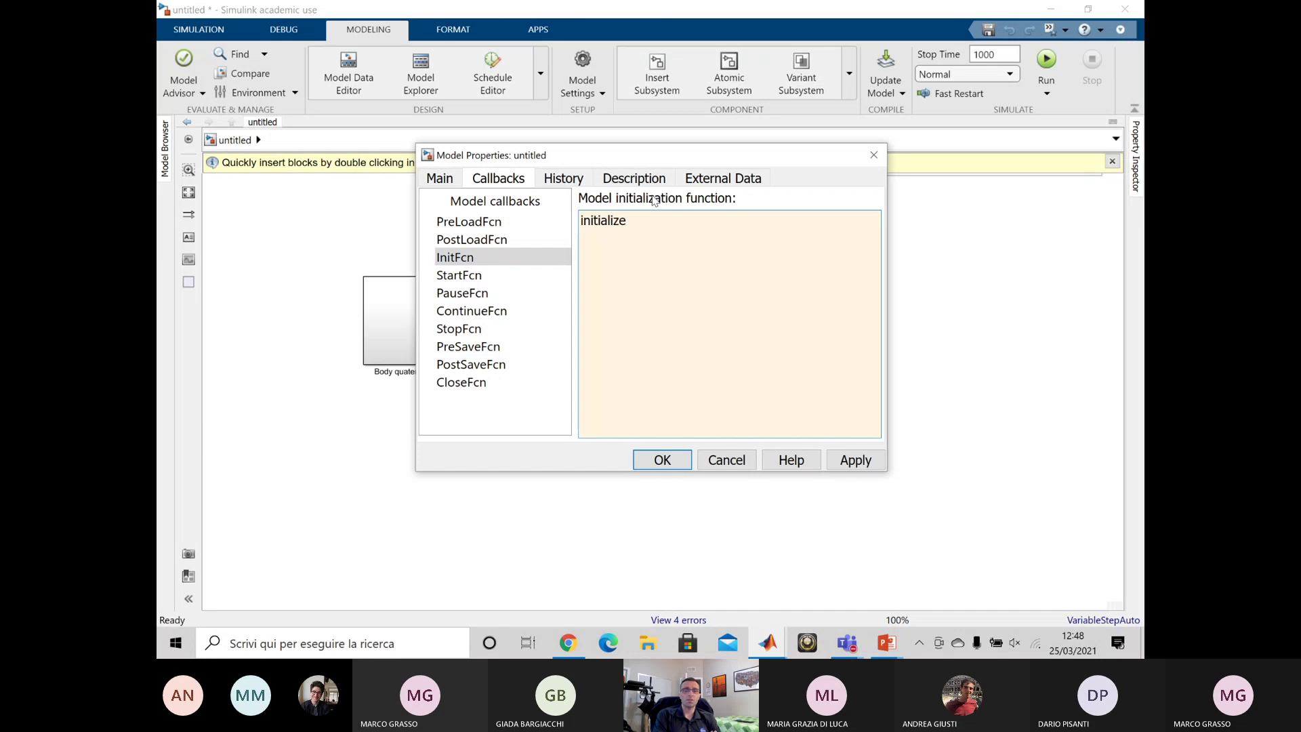
pyautogui.write('.m')
pyautogui.press('BackSpace')
pyautogui.press('BackSpace')
pyautogui.click(850, 463)
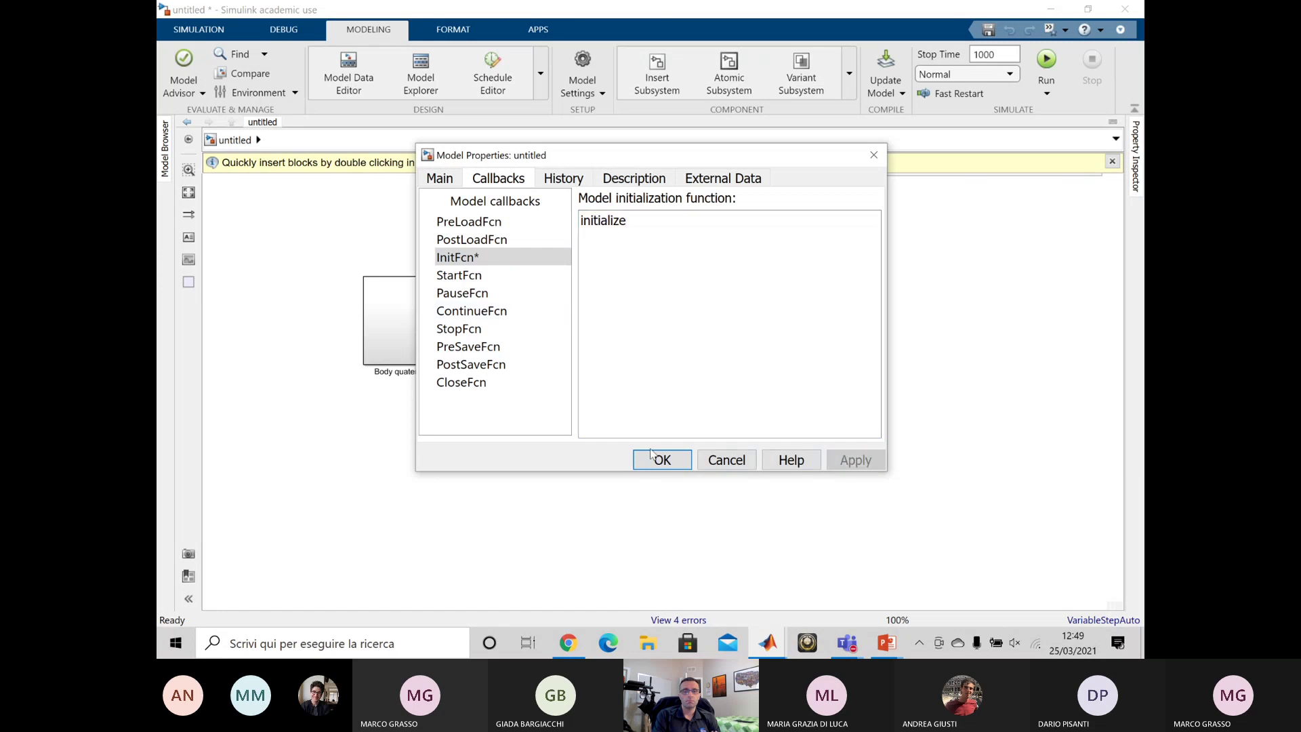
pyautogui.click(652, 460)
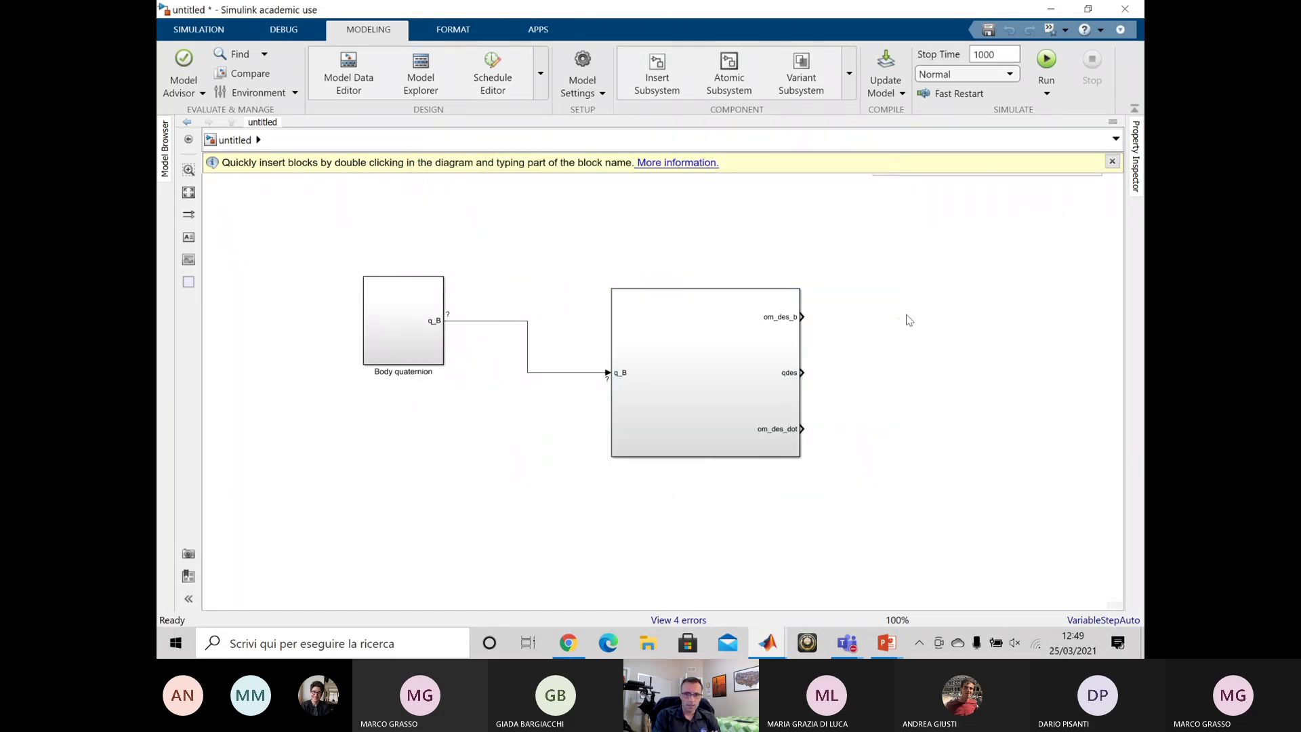
# - Insert a To Workspace block and change the simulation stop time from 1000 to tf
pyautogui.doubleClick(910, 320)
pyautogui.write('to')
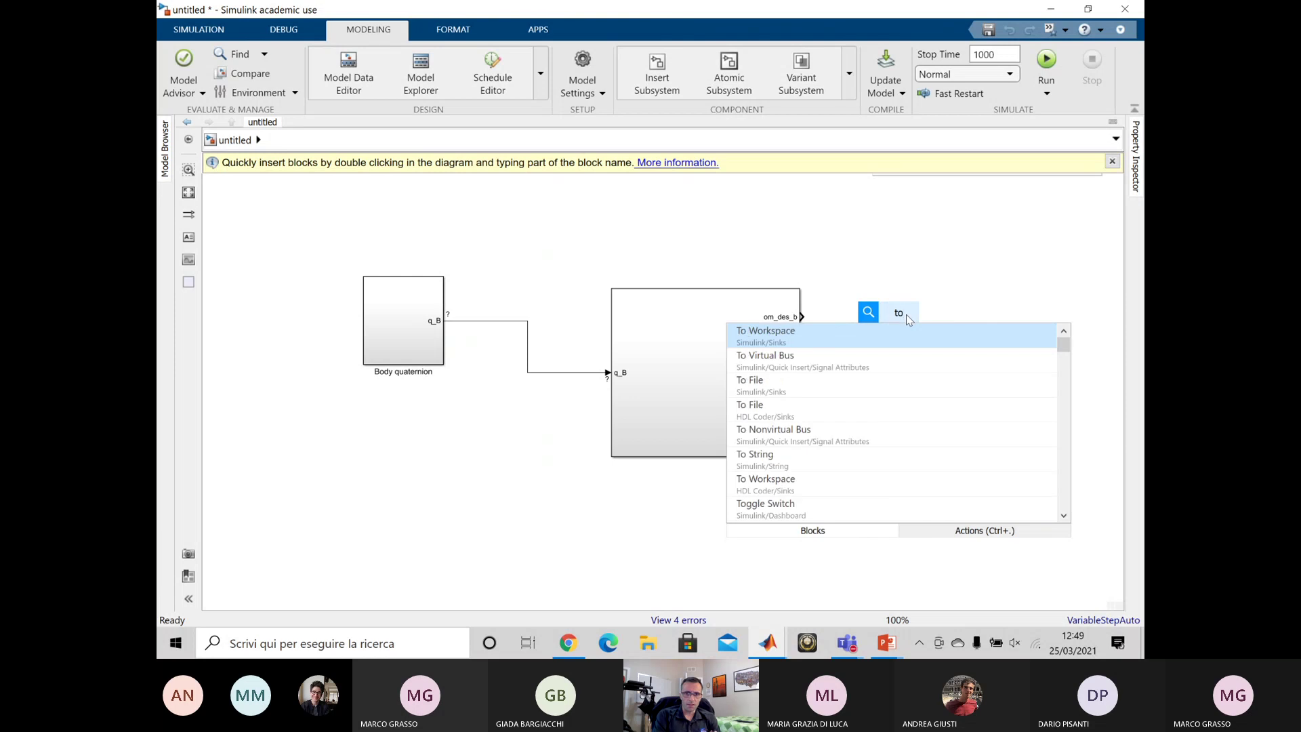
pyautogui.press('Return')
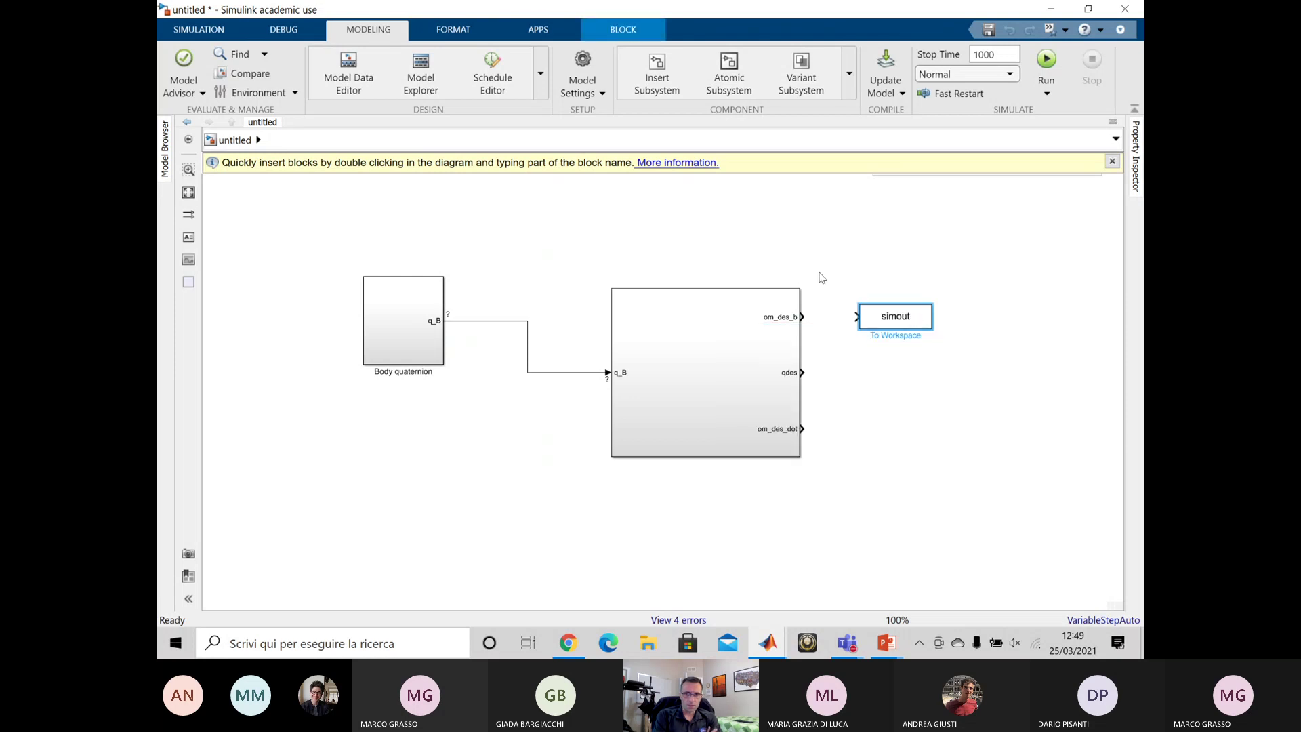
pyautogui.click(198, 29)
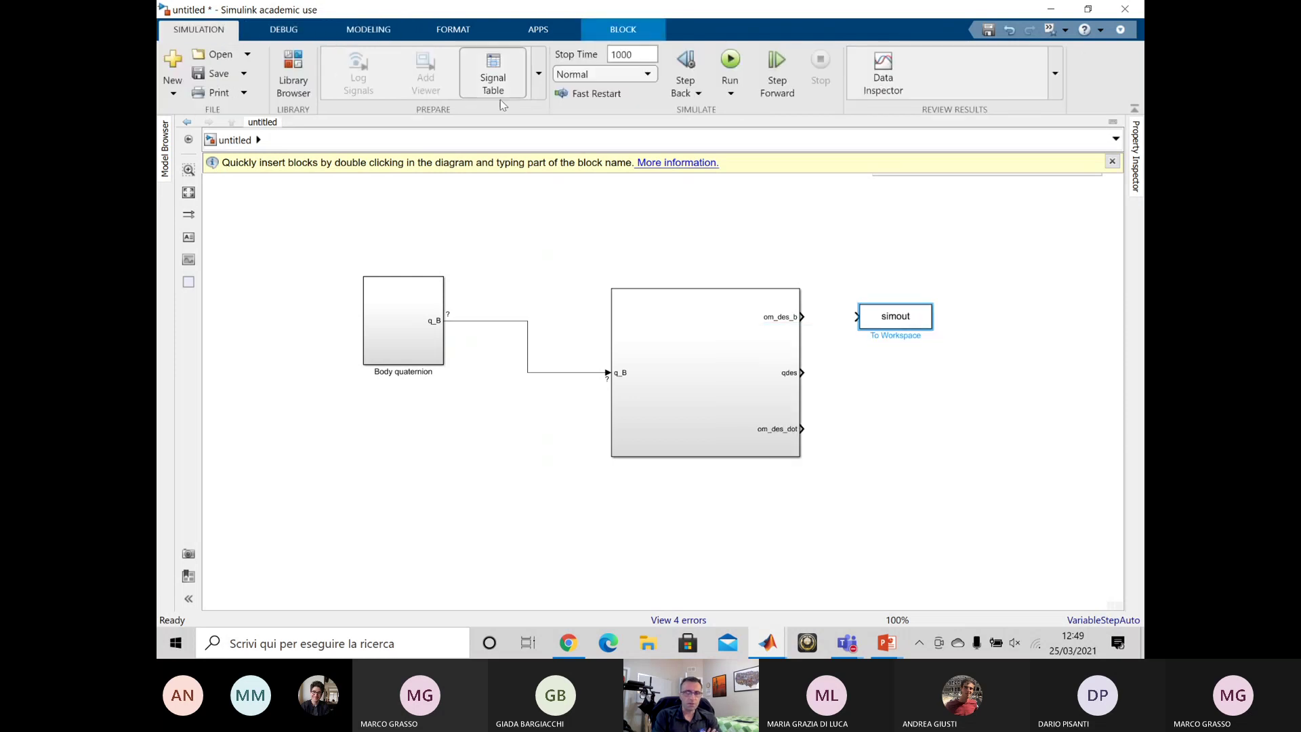
pyautogui.doubleClick(637, 51)
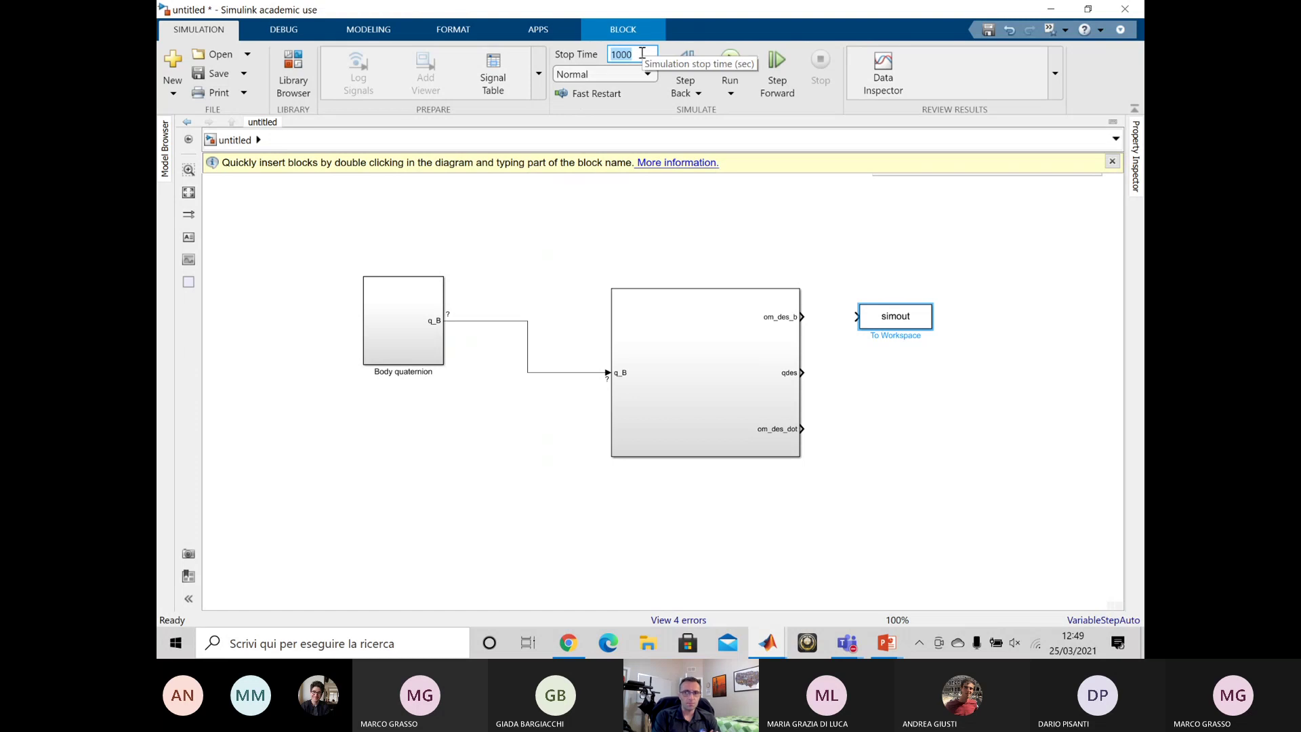
pyautogui.write('tf')
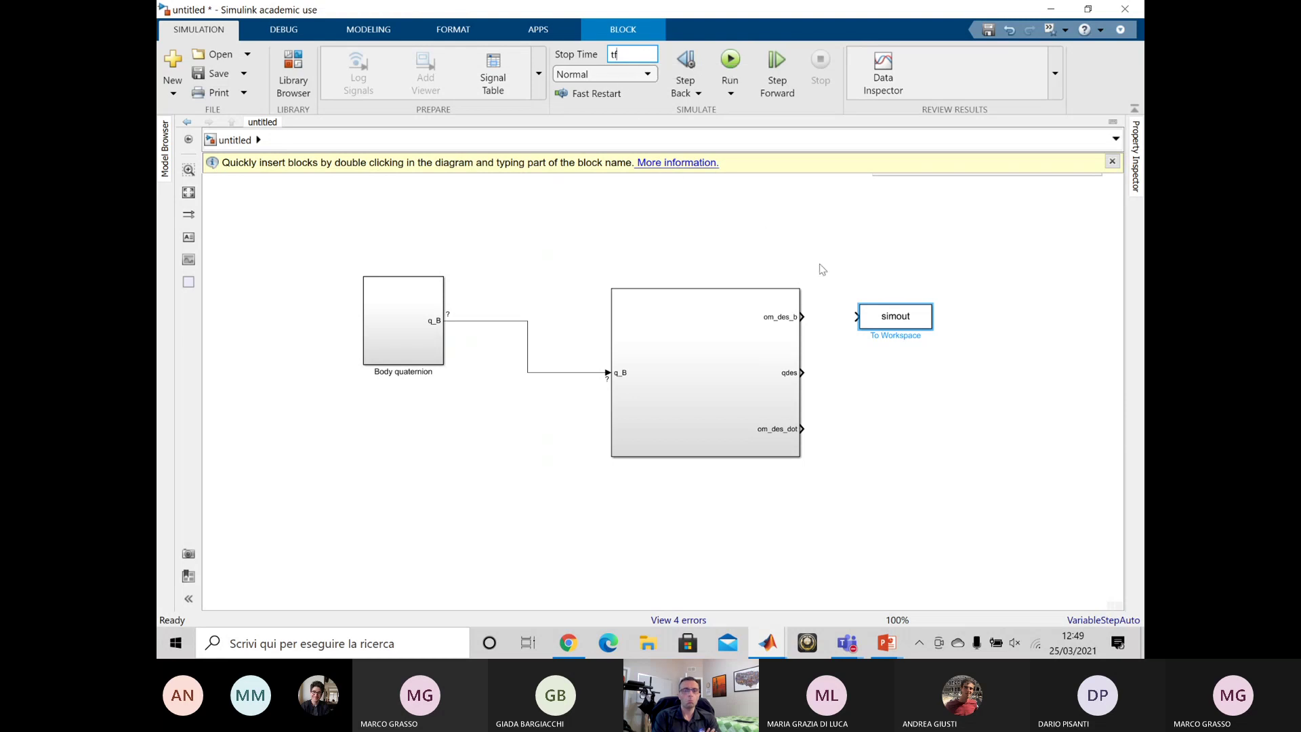
pyautogui.click(901, 326)
# - Wire om_des_b to the block, name its variable om_des, and save as Structure With Time
pyautogui.moveTo(878, 324); pyautogui.dragTo(894, 323)
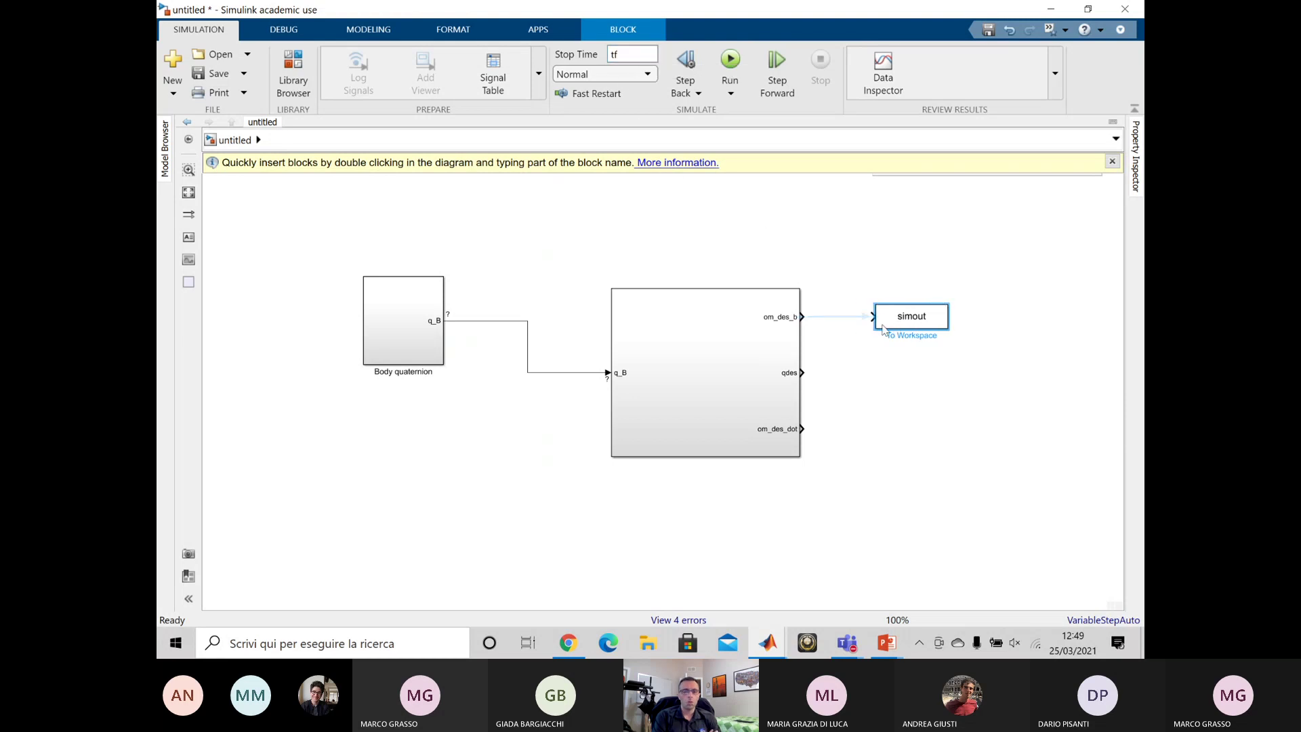
pyautogui.click(899, 327)
pyautogui.doubleClick(899, 326)
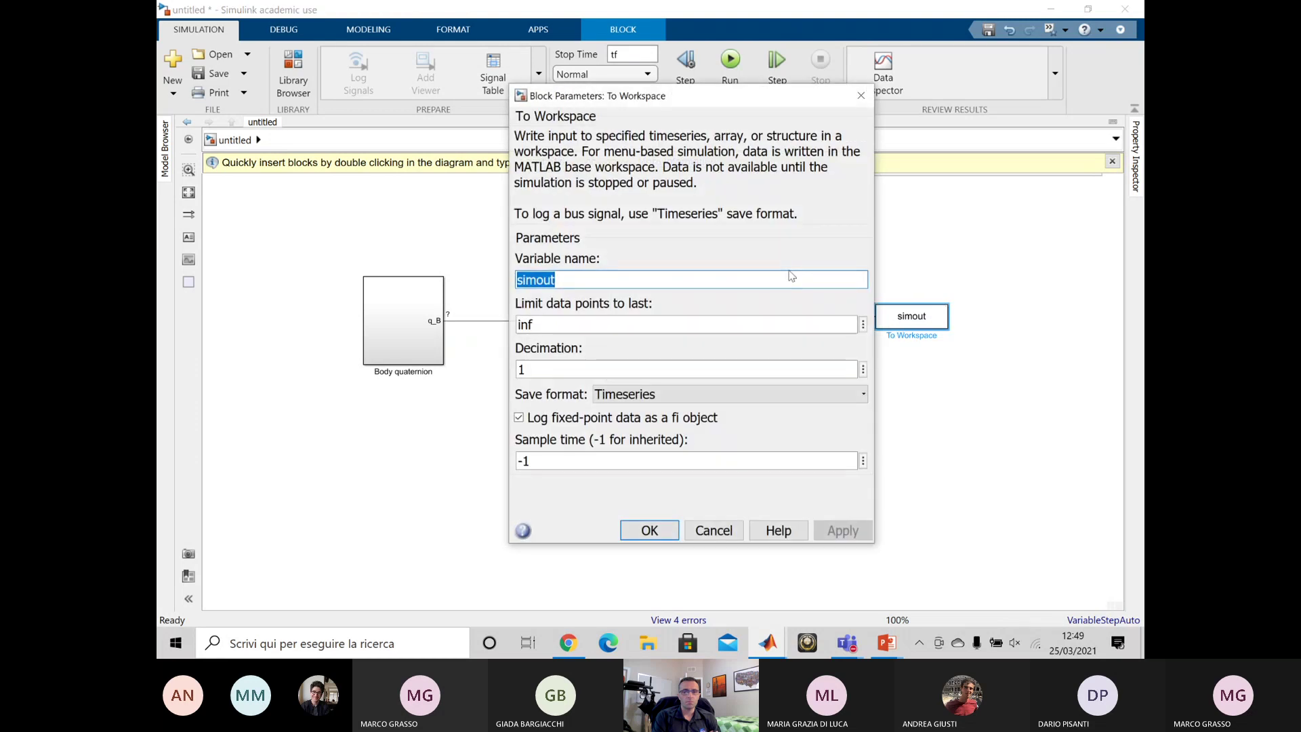
pyautogui.write('om_des')
pyautogui.press('BackSpace')
pyautogui.press('BackSpace')
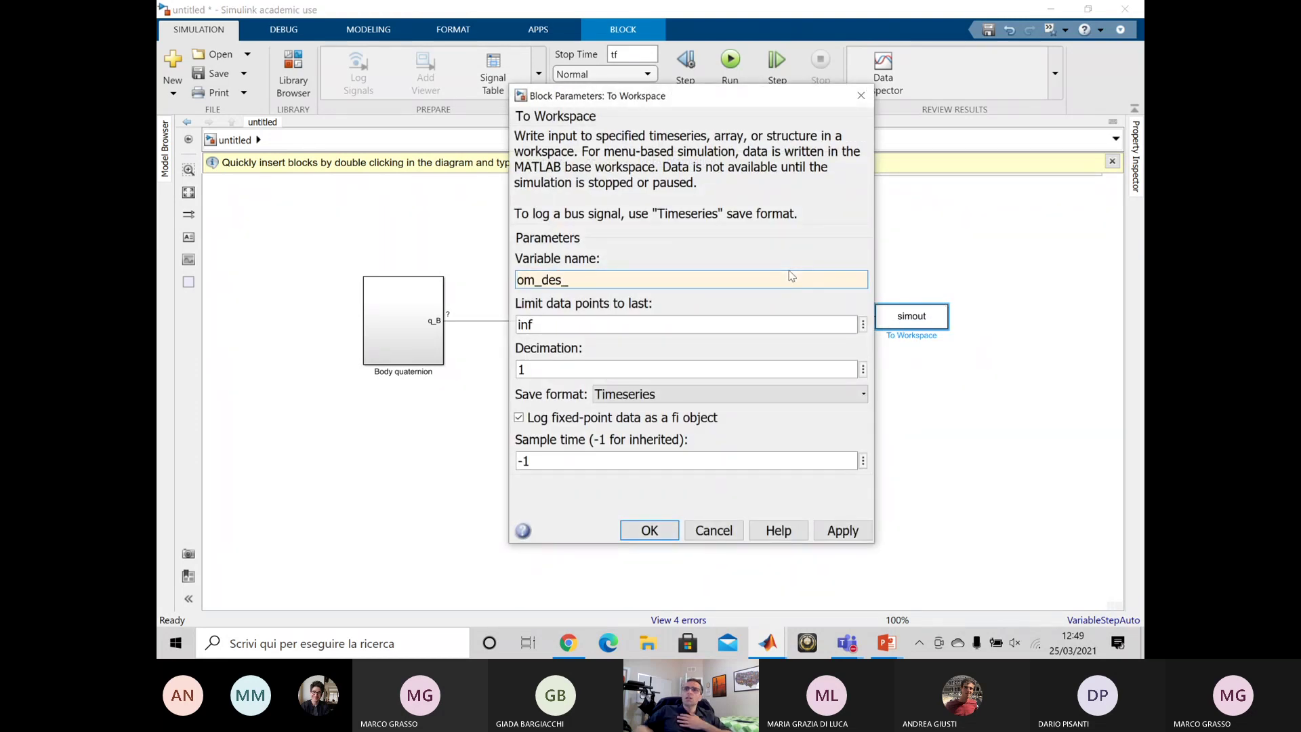
pyautogui.press('BackSpace')
pyautogui.press('Return')
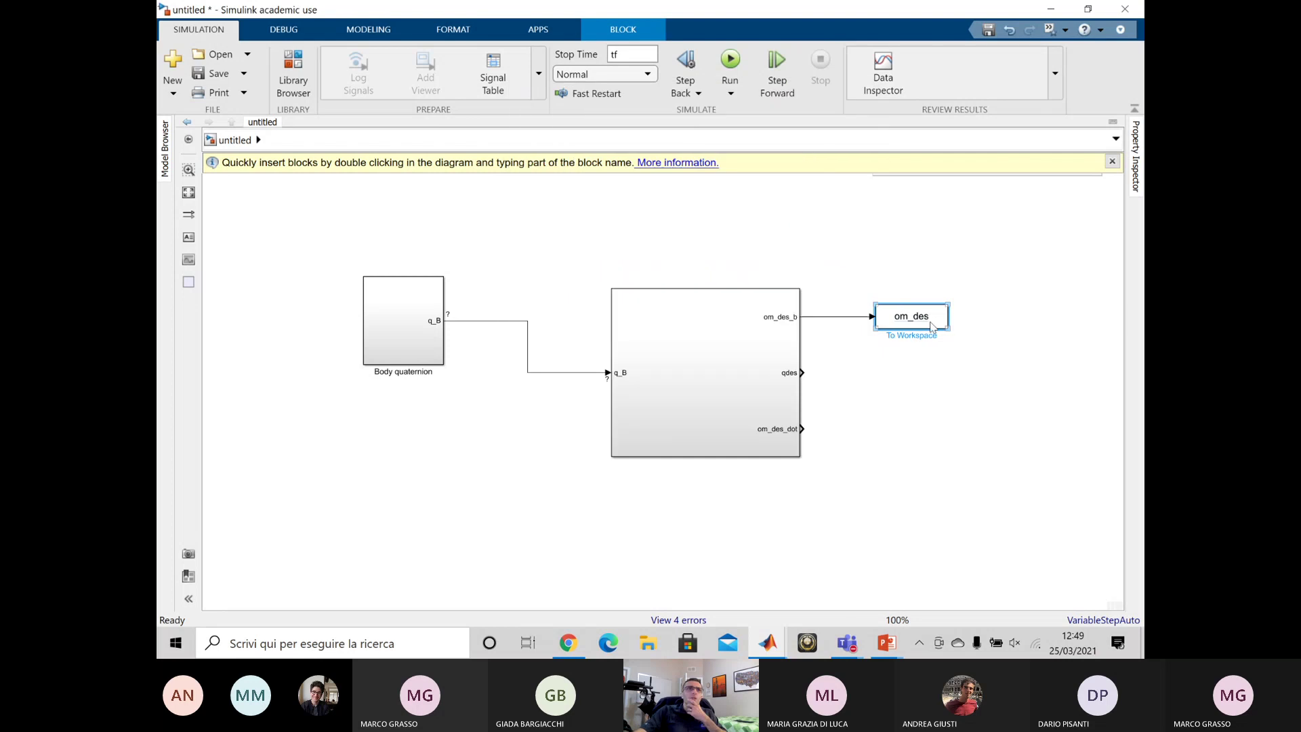
pyautogui.doubleClick(941, 324)
pyautogui.click(826, 395)
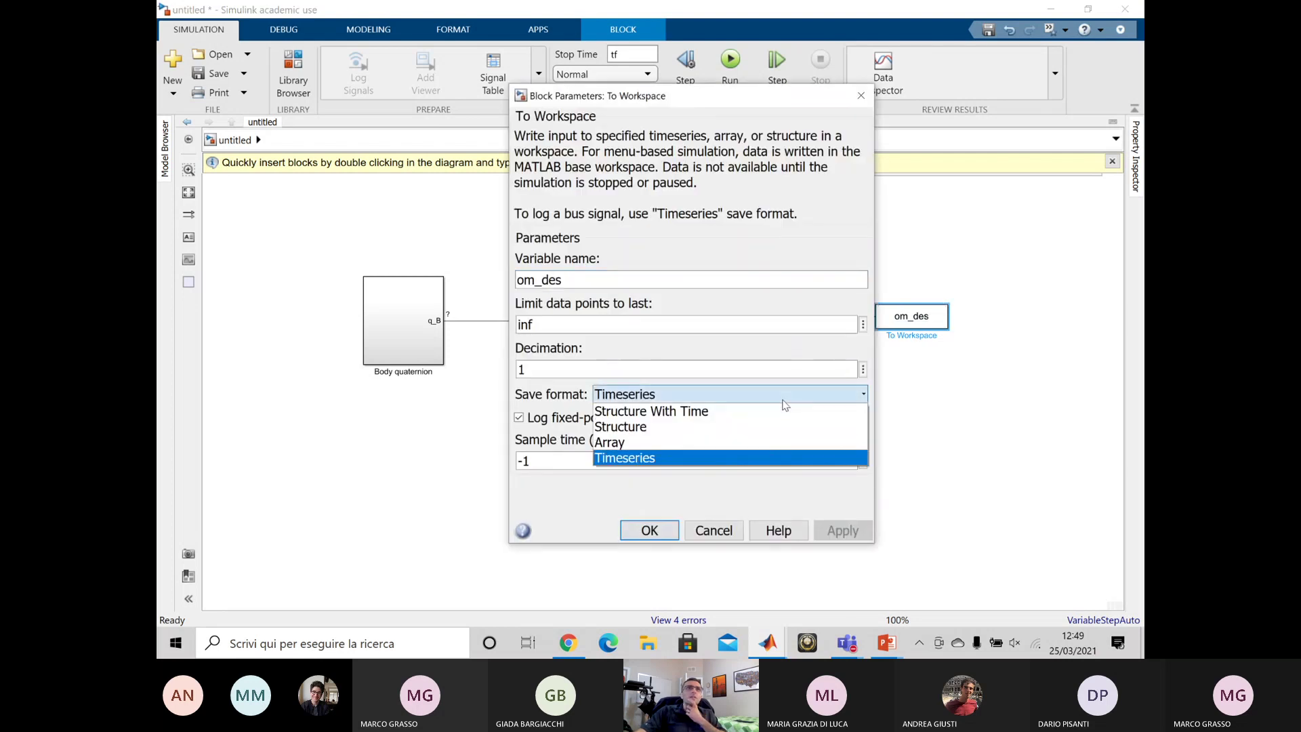
pyautogui.click(780, 409)
pyautogui.click(817, 532)
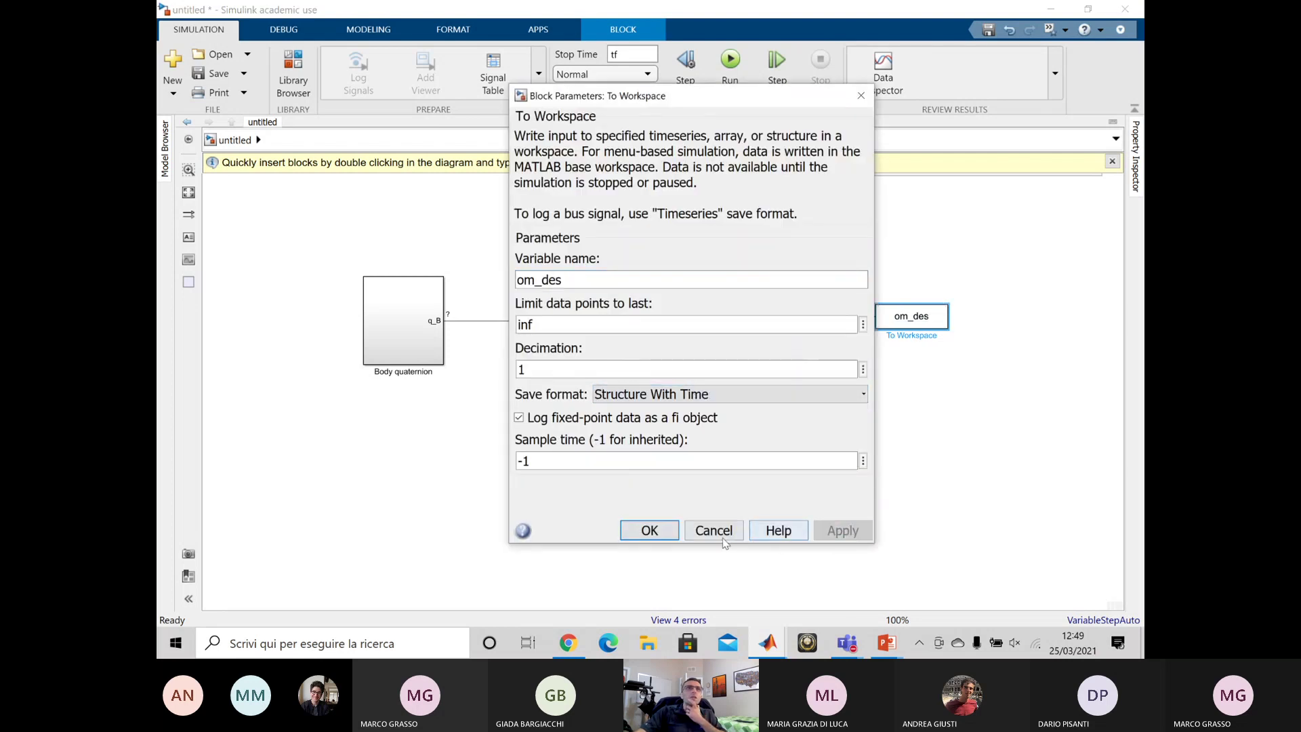
pyautogui.click(649, 530)
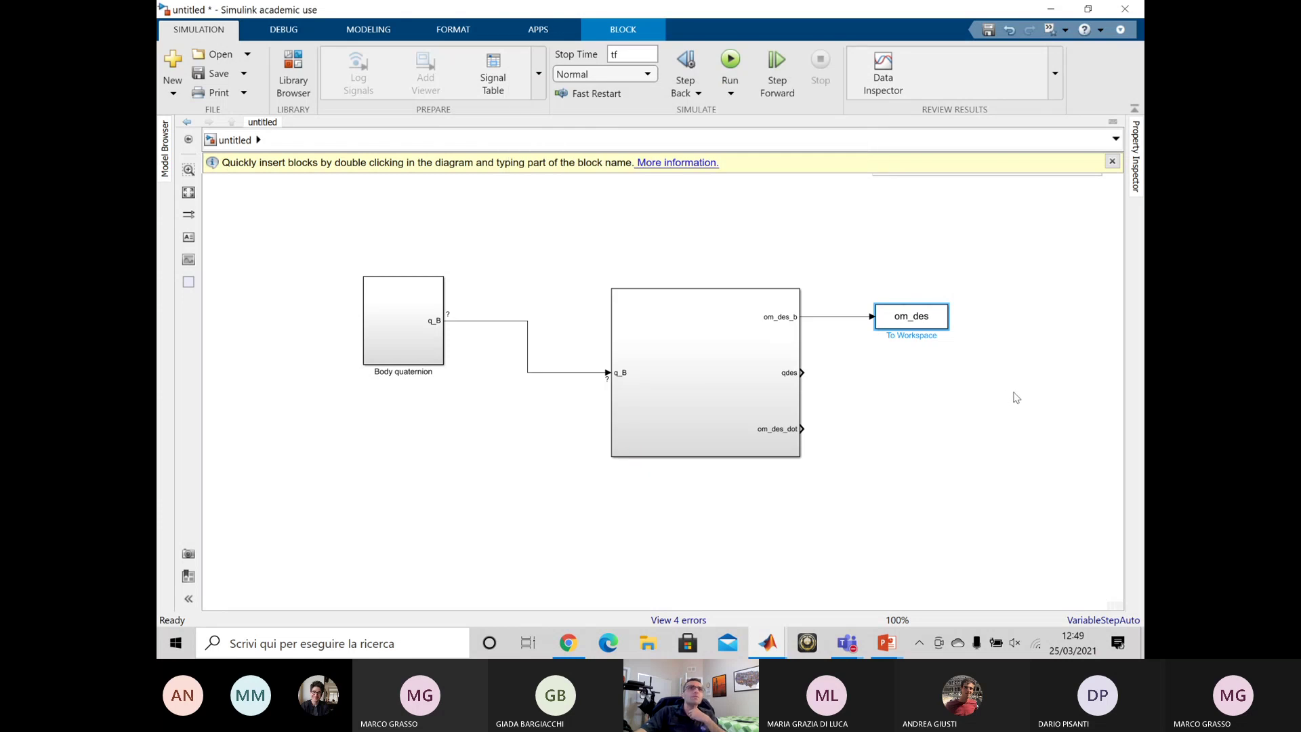
pyautogui.click(931, 375)
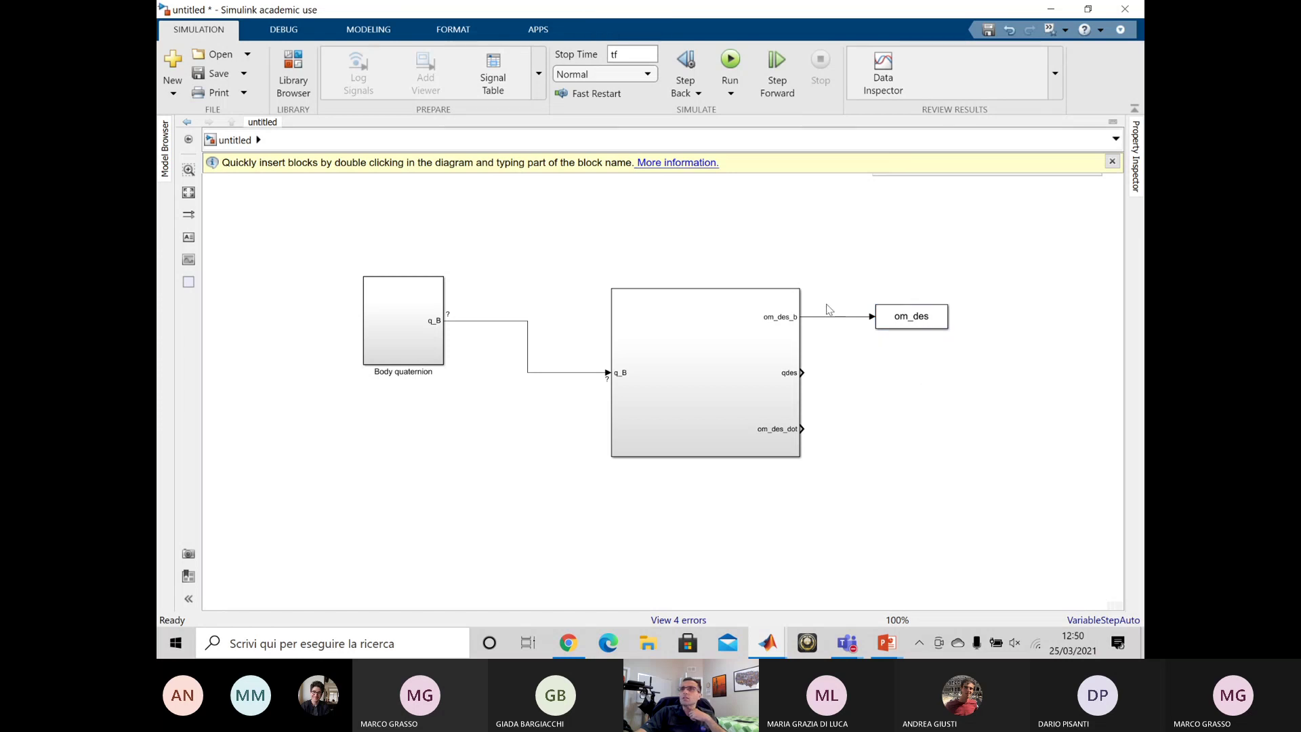
# - Add a To Workspace block at the qdes output with variable qdes, saved as Structure With Time
pyautogui.doubleClick(920, 384)
pyautogui.write('to')
pyautogui.press('Return')
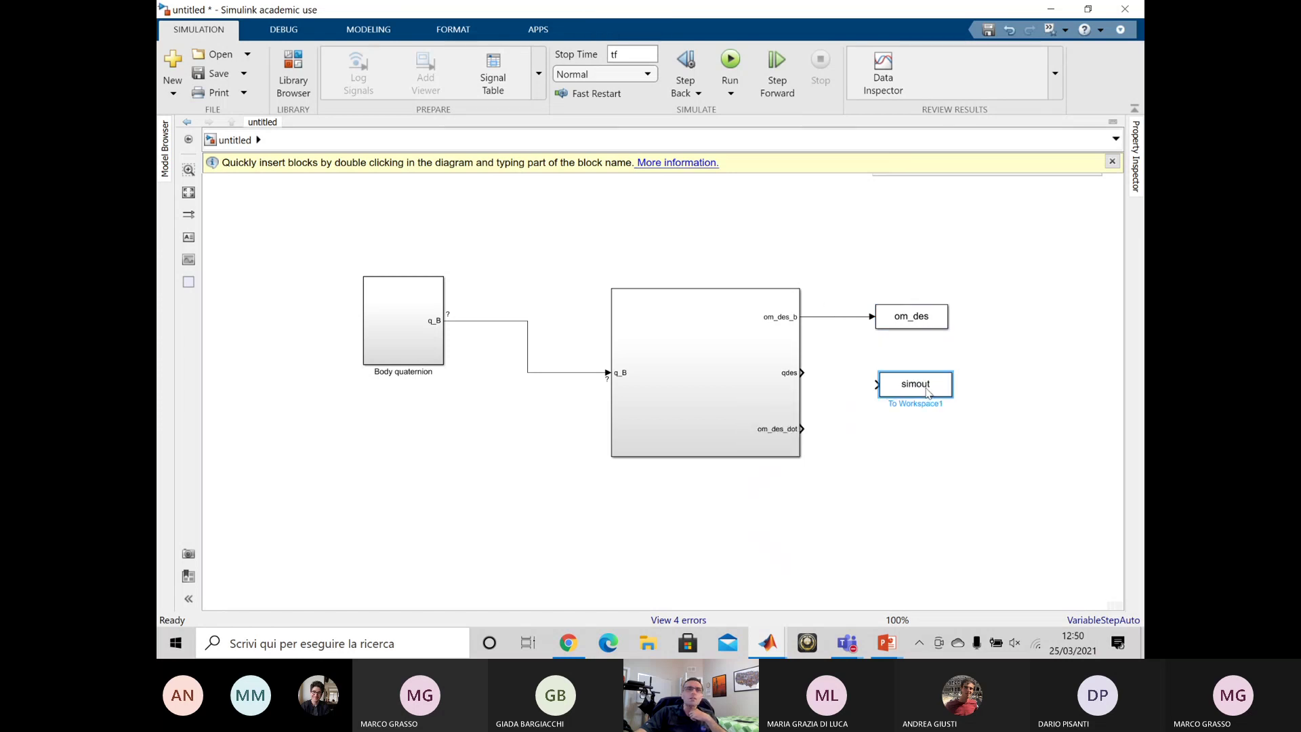
pyautogui.moveTo(949, 399); pyautogui.dragTo(947, 391)
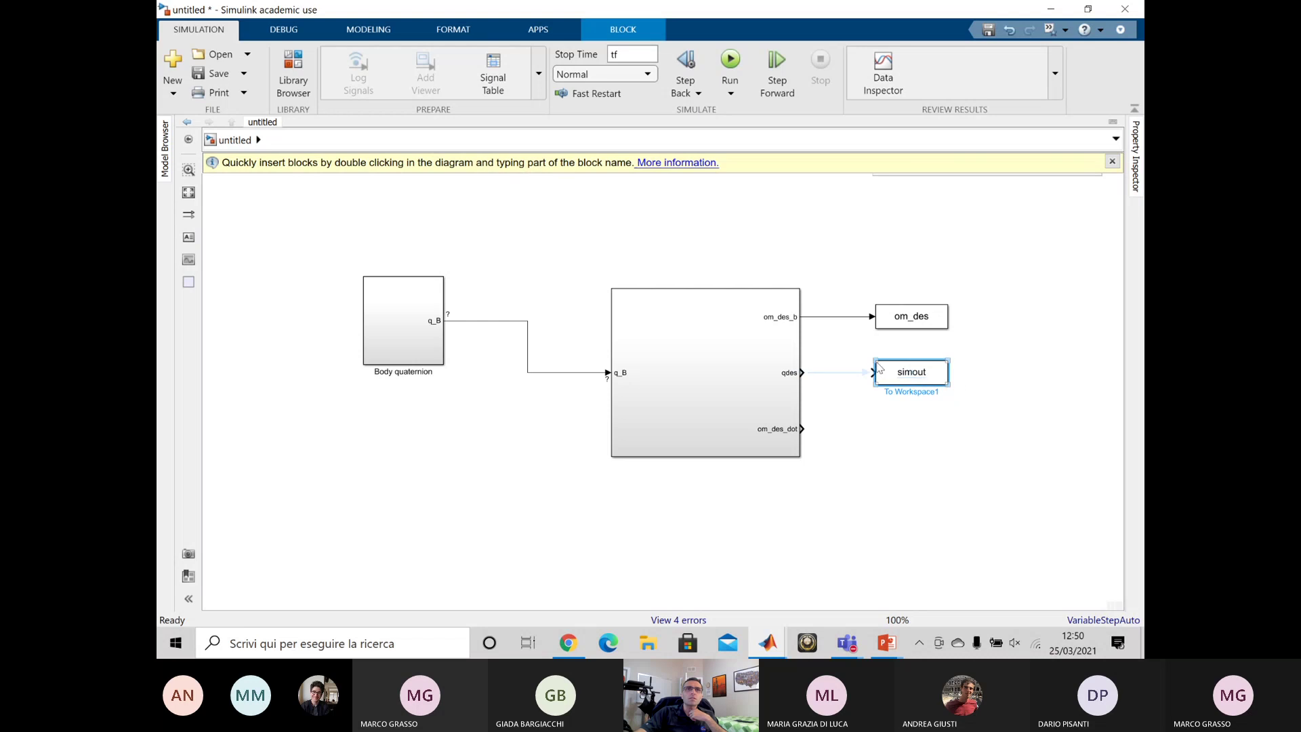
pyautogui.doubleClick(943, 384)
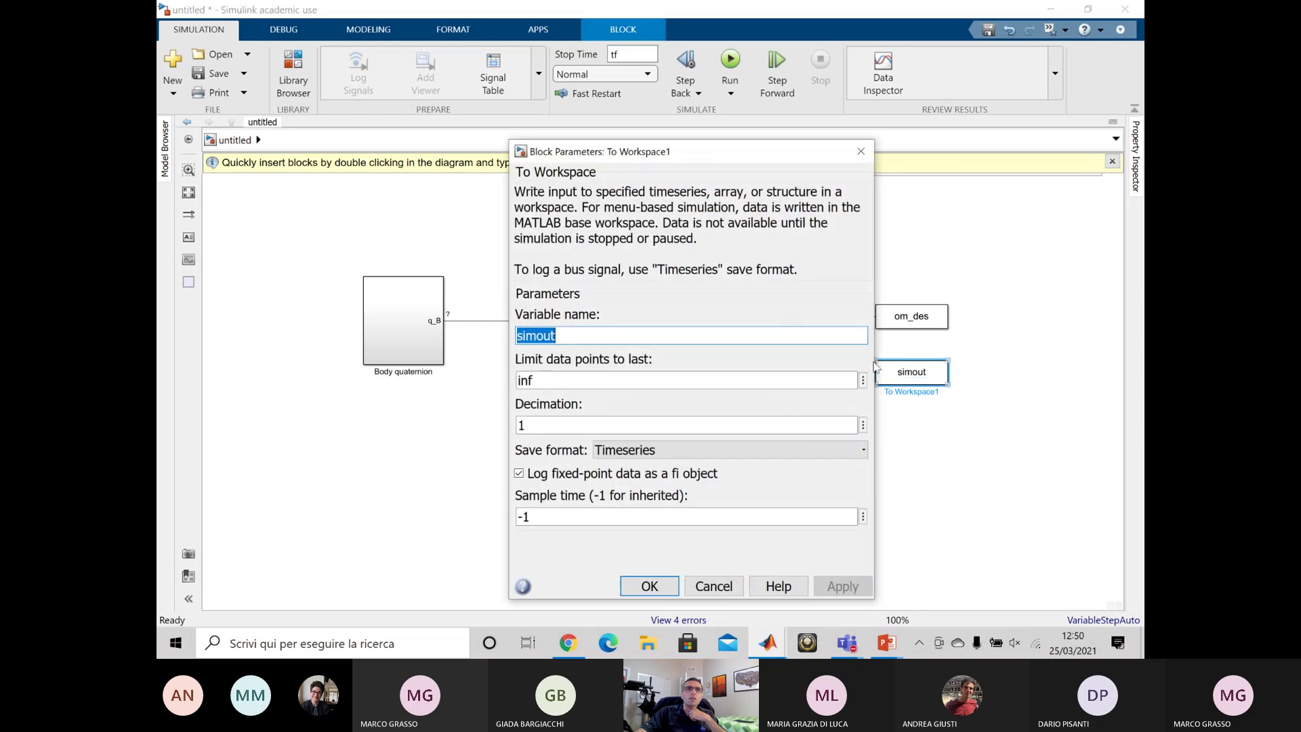
pyautogui.write('qs')
pyautogui.press('BackSpace')
pyautogui.write('des')
pyautogui.click(799, 450)
pyautogui.click(801, 473)
pyautogui.click(842, 586)
pyautogui.click(649, 586)
pyautogui.click(958, 422)
# - Add a To Workspace block wired to om_des_dot, variable om_des_dot, saved as Structure With Time
pyautogui.write('to')
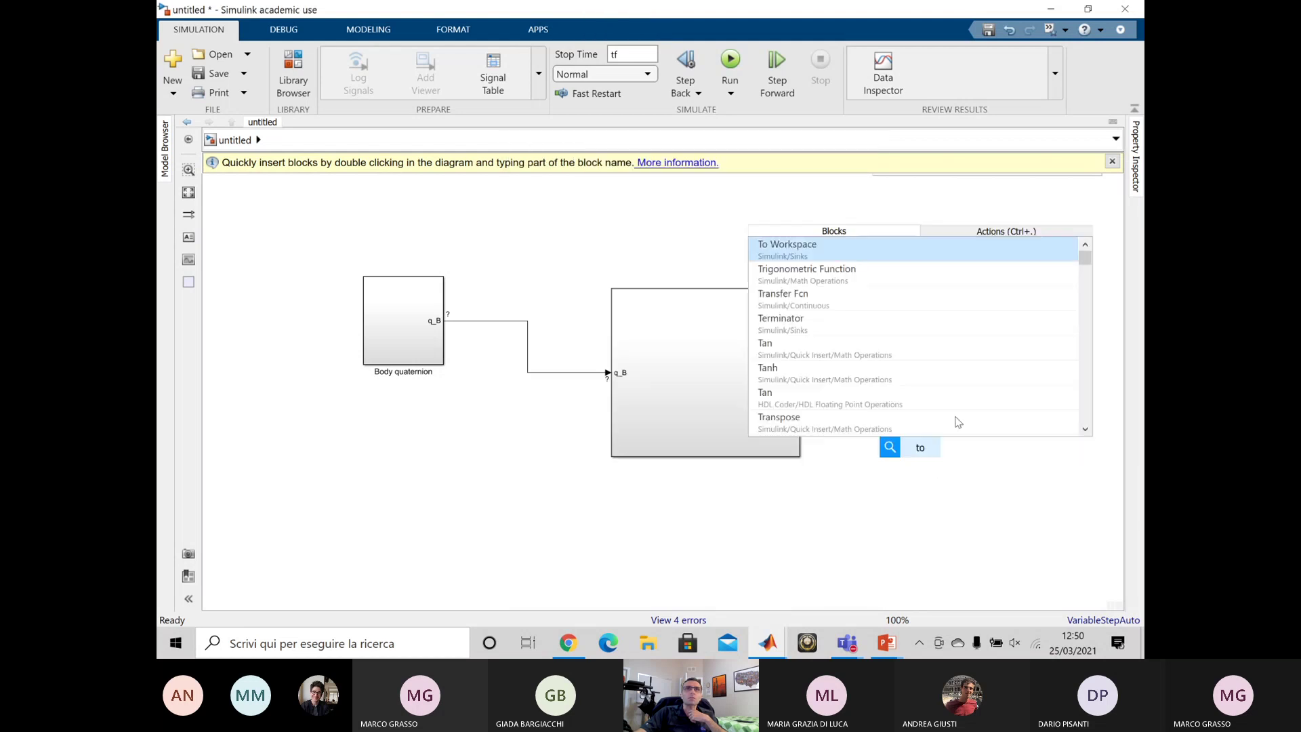
pyautogui.press('Return')
pyautogui.moveTo(950, 458); pyautogui.dragTo(940, 433)
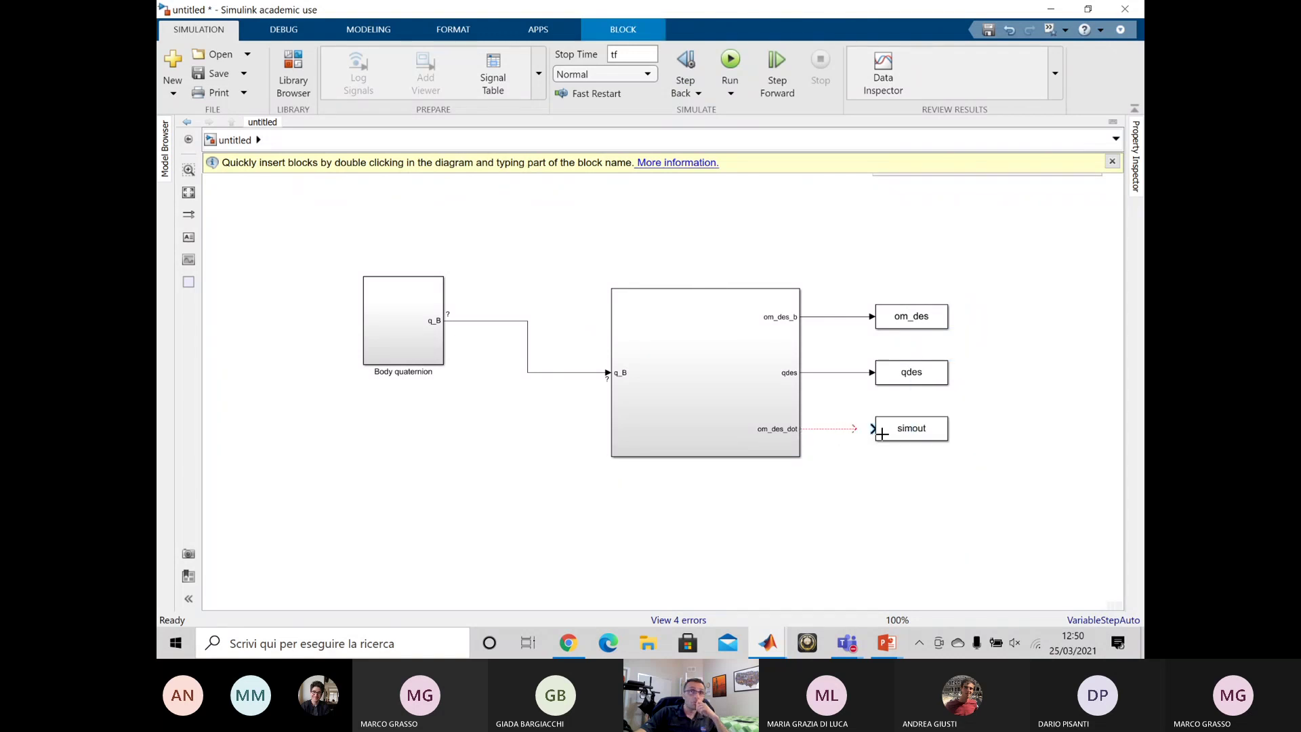
pyautogui.moveTo(804, 427); pyautogui.dragTo(876, 428)
pyautogui.doubleClick(908, 428)
pyautogui.write('om_des_dot')
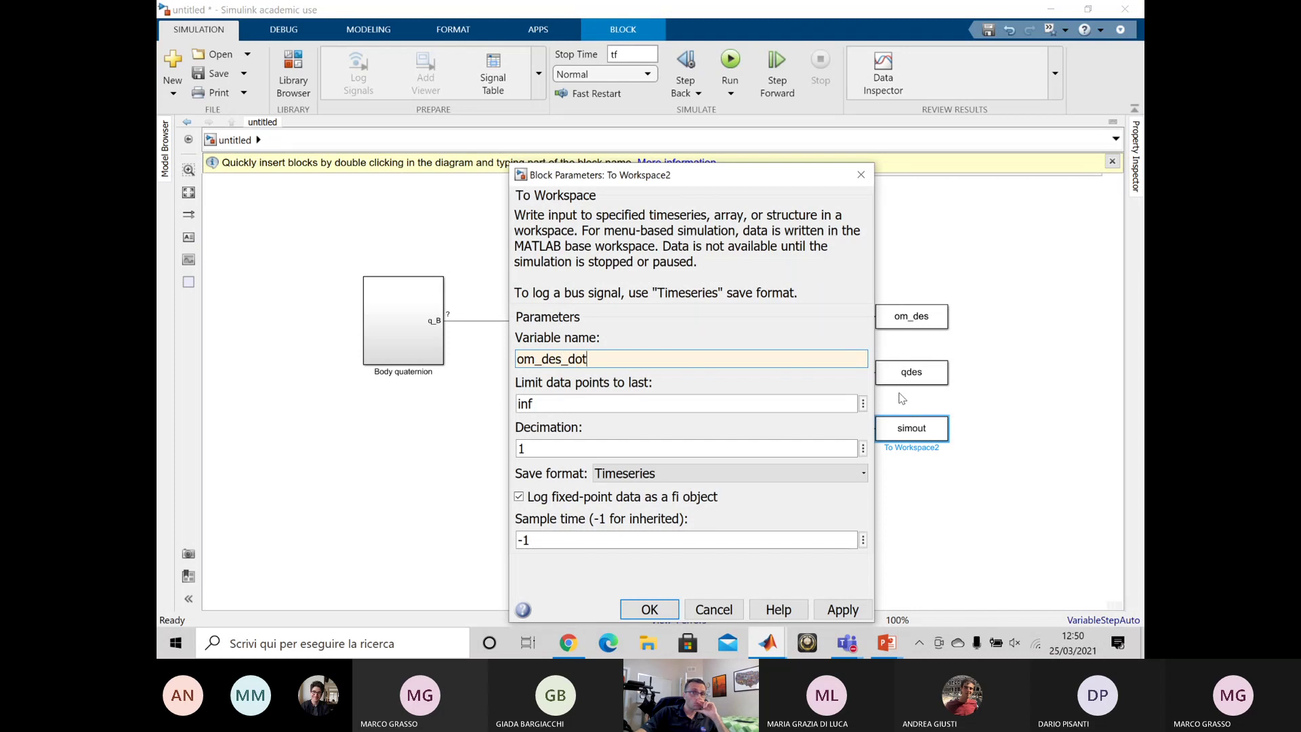
pyautogui.press('Return')
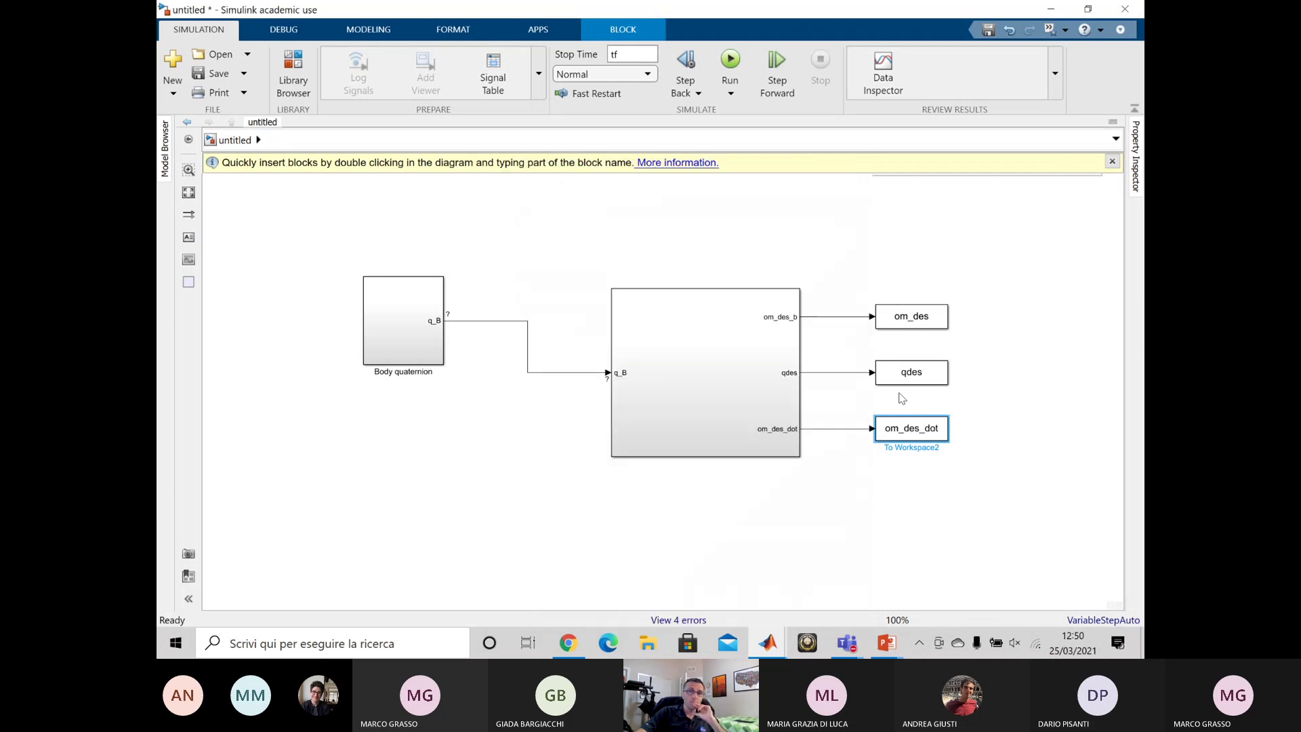
pyautogui.doubleClick(940, 438)
pyautogui.click(766, 467)
pyautogui.click(743, 489)
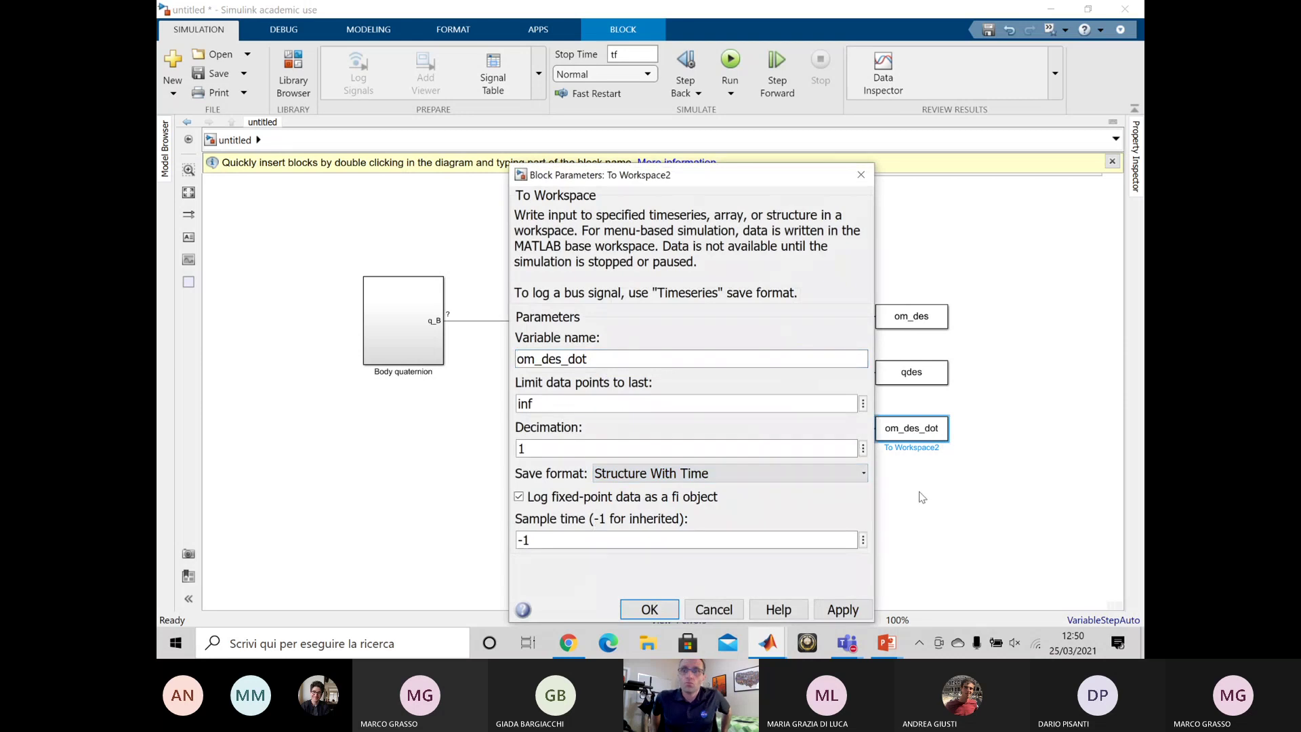
pyautogui.press('Return')
pyautogui.click(906, 487)
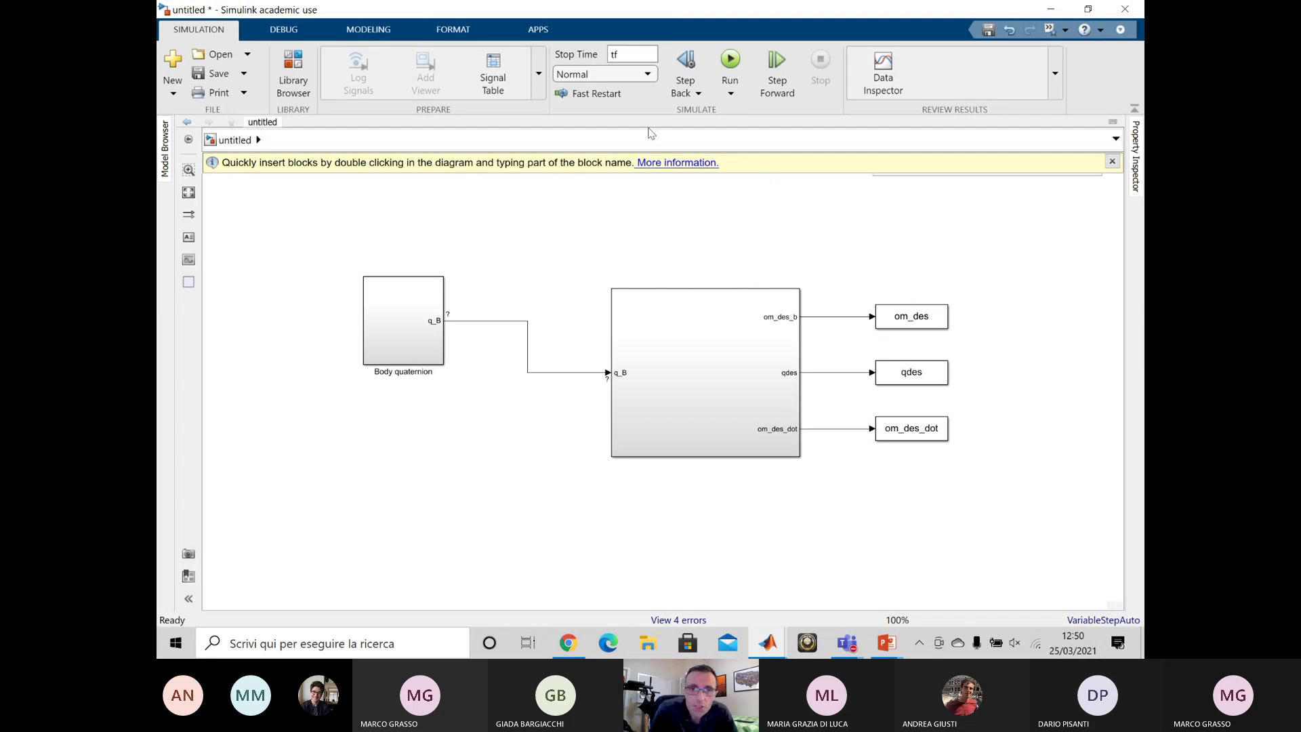
pyautogui.click(375, 32)
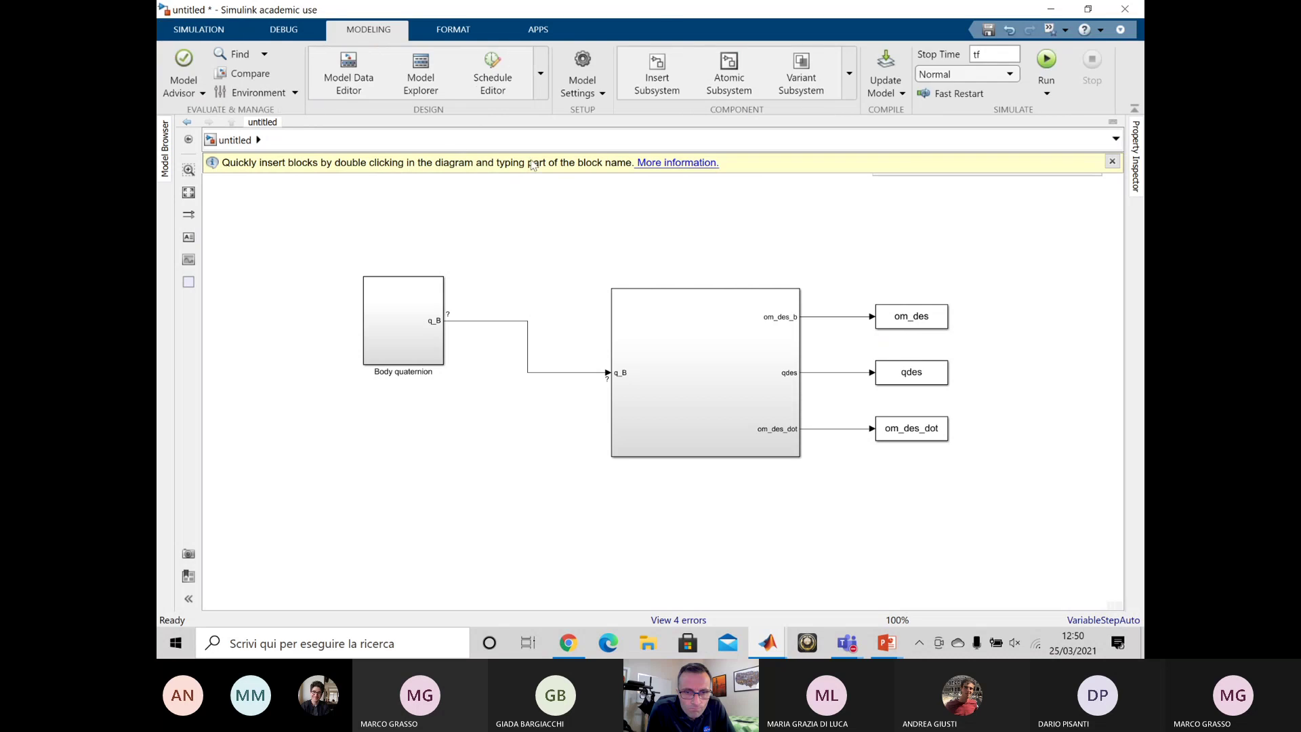
pyautogui.click(581, 101)
pyautogui.click(609, 165)
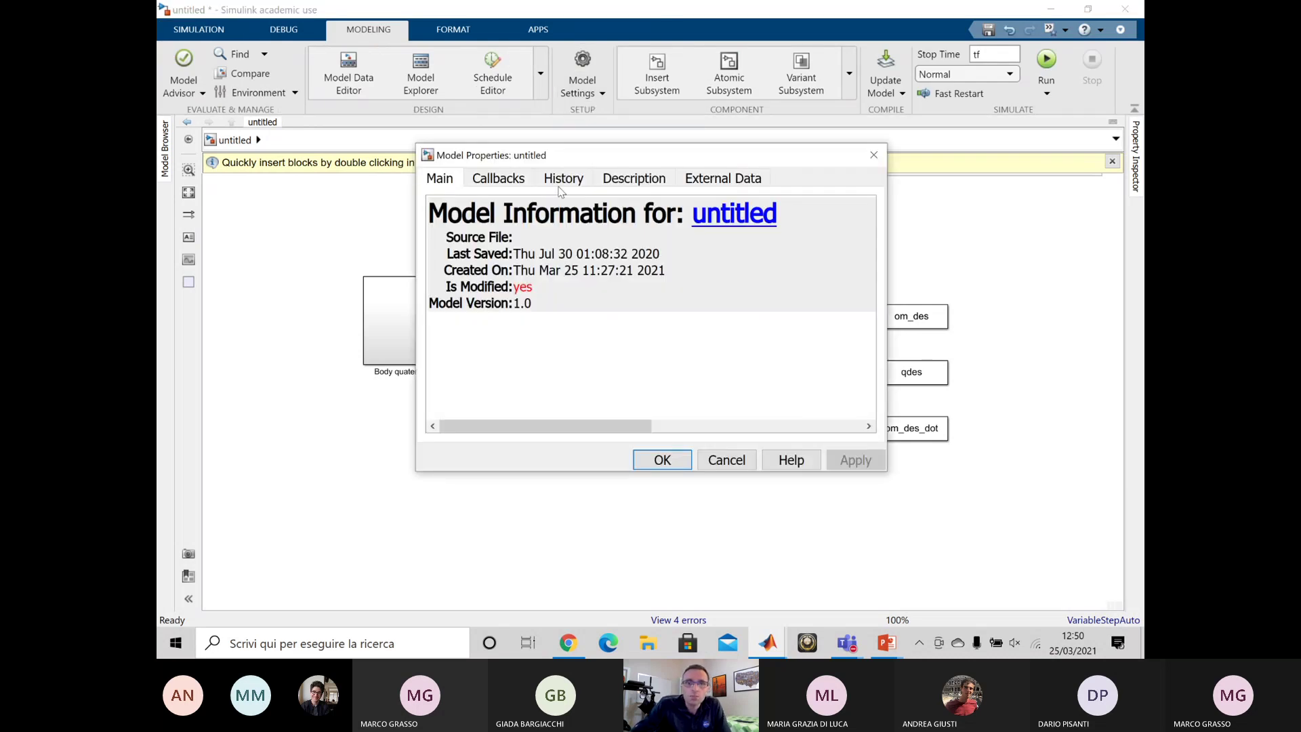
pyautogui.click(519, 184)
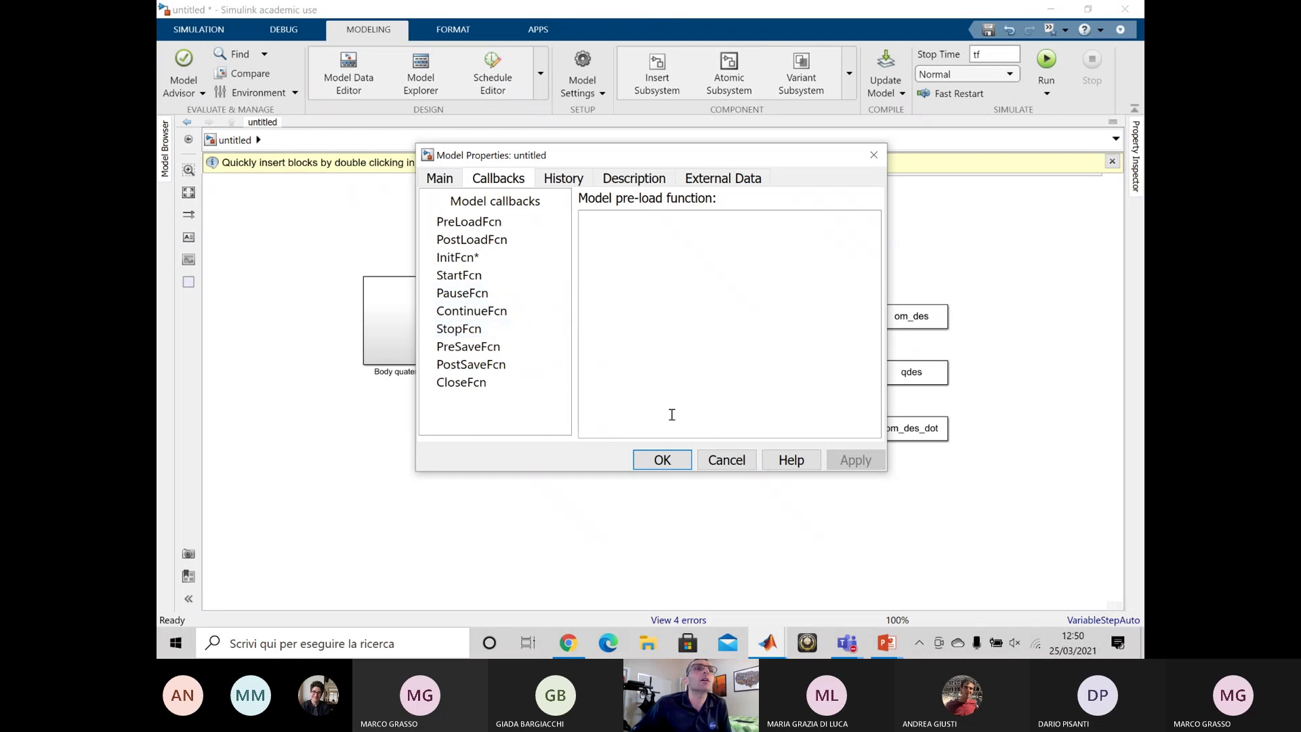
pyautogui.click(746, 460)
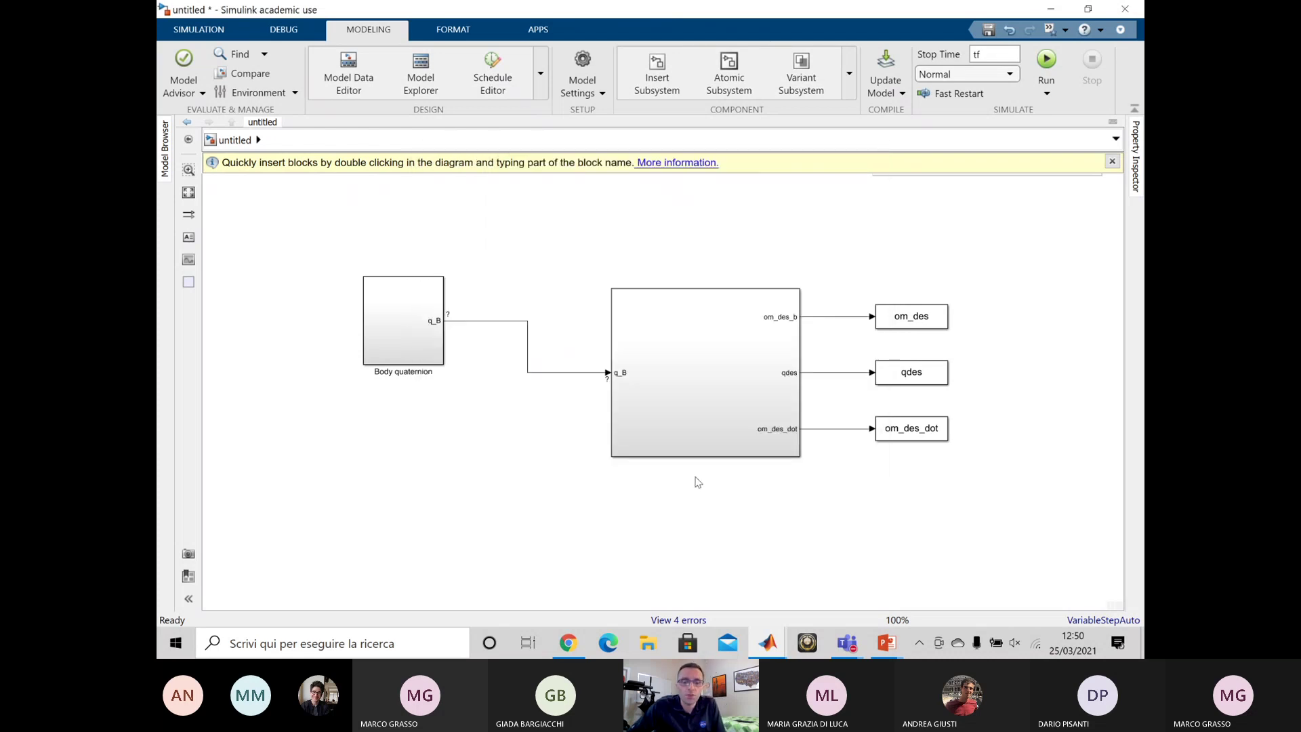
# - Open the Body quaternion subsystem and its constant matrix [0.6 0 0; 0 0.5 0; 0 0 0.2] parameters
pyautogui.doubleClick(380, 312)
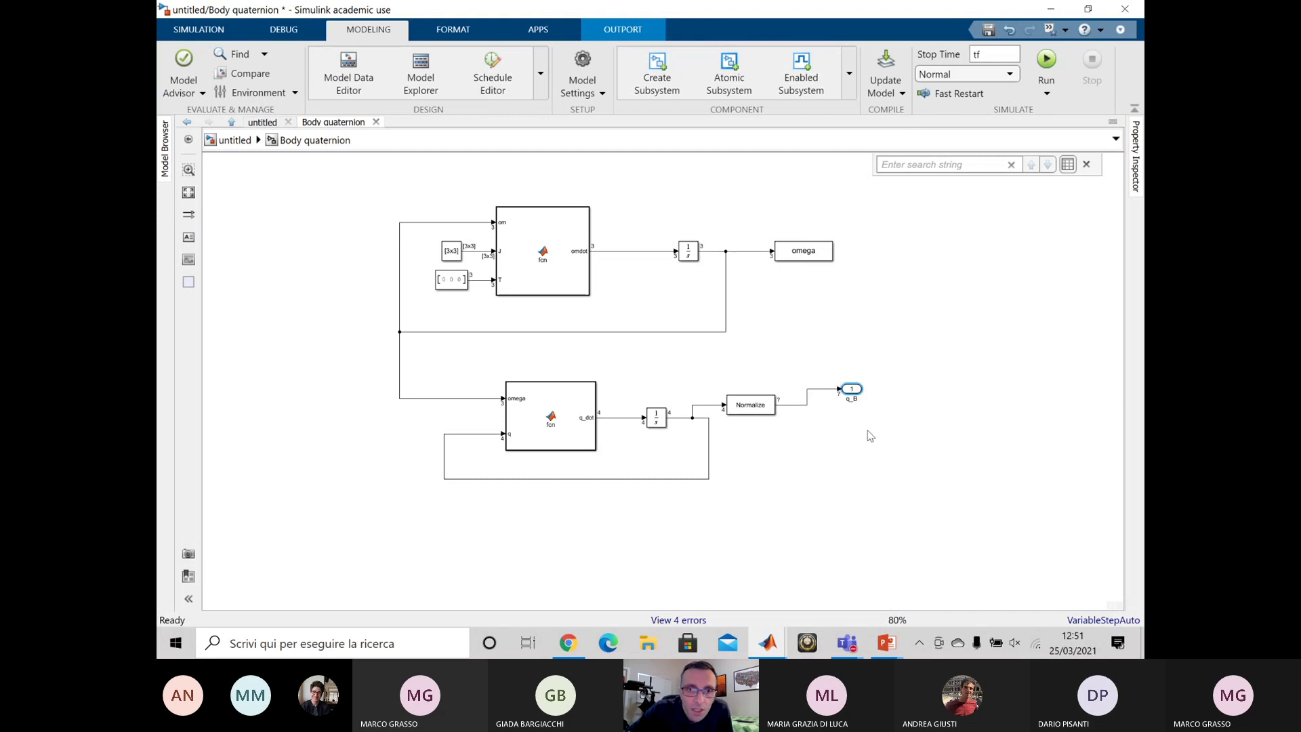
pyautogui.doubleClick(452, 252)
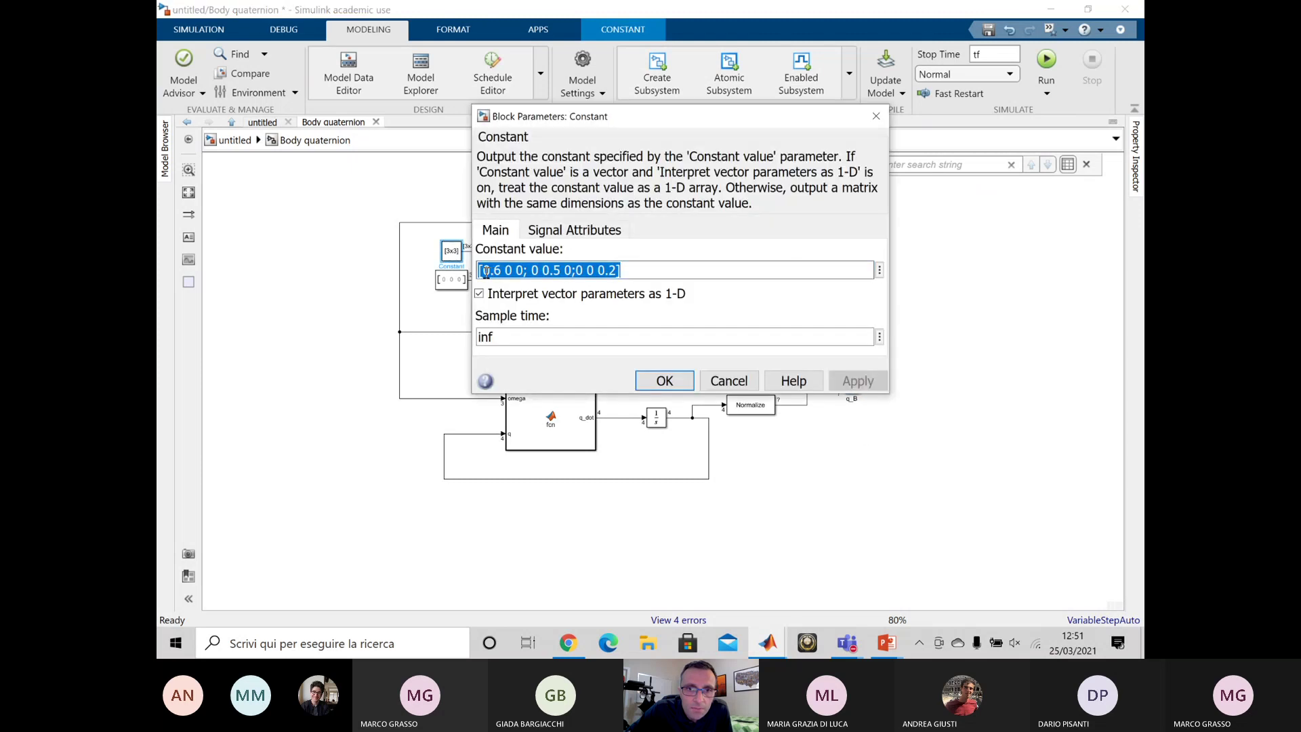
pyautogui.click(667, 275)
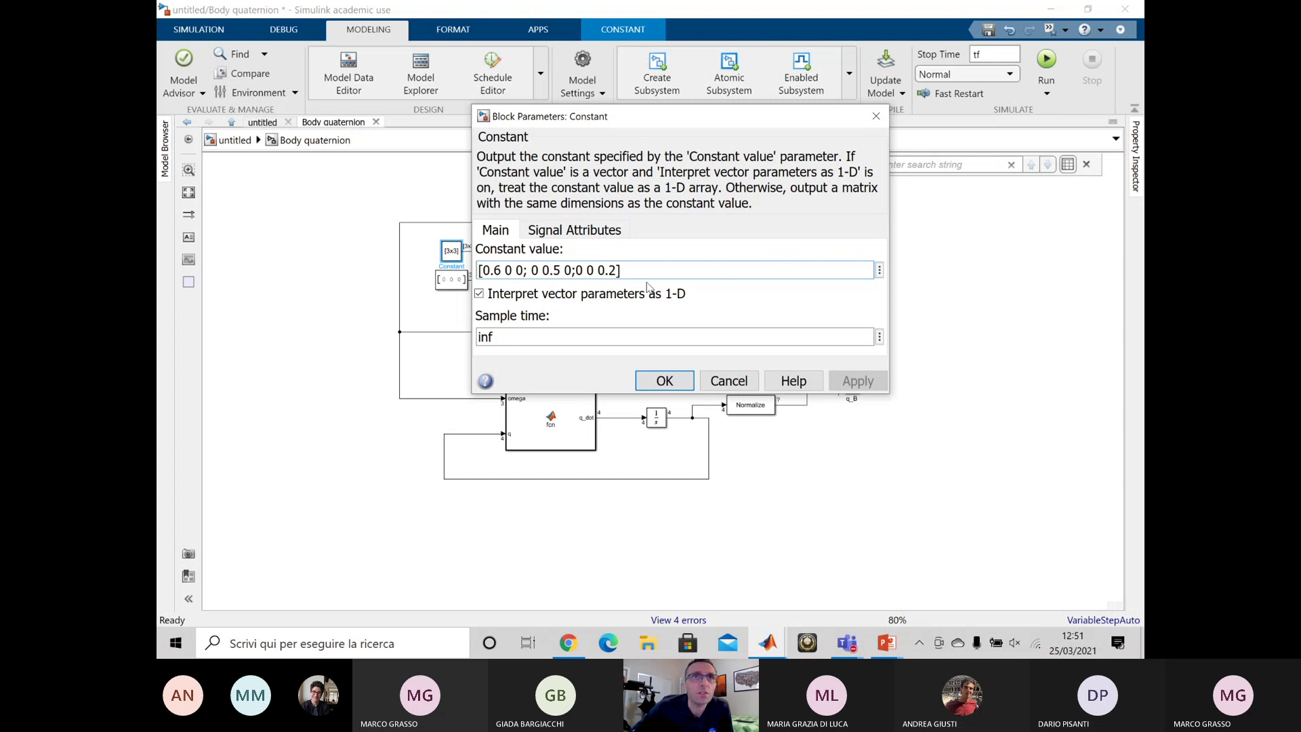
pyautogui.click(758, 640)
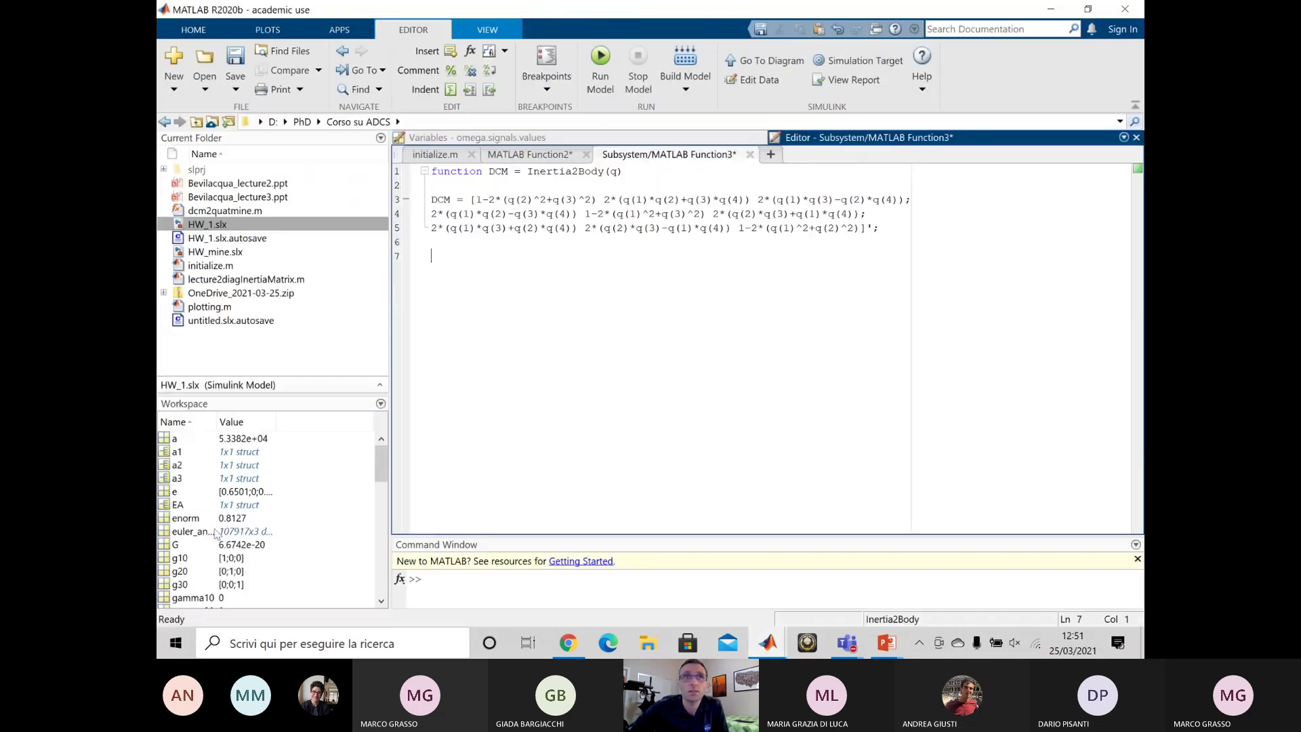
# - Open initialize.m and highlight the inertia matrix J on line 12
pyautogui.click(230, 569)
pyautogui.doubleClick(212, 268)
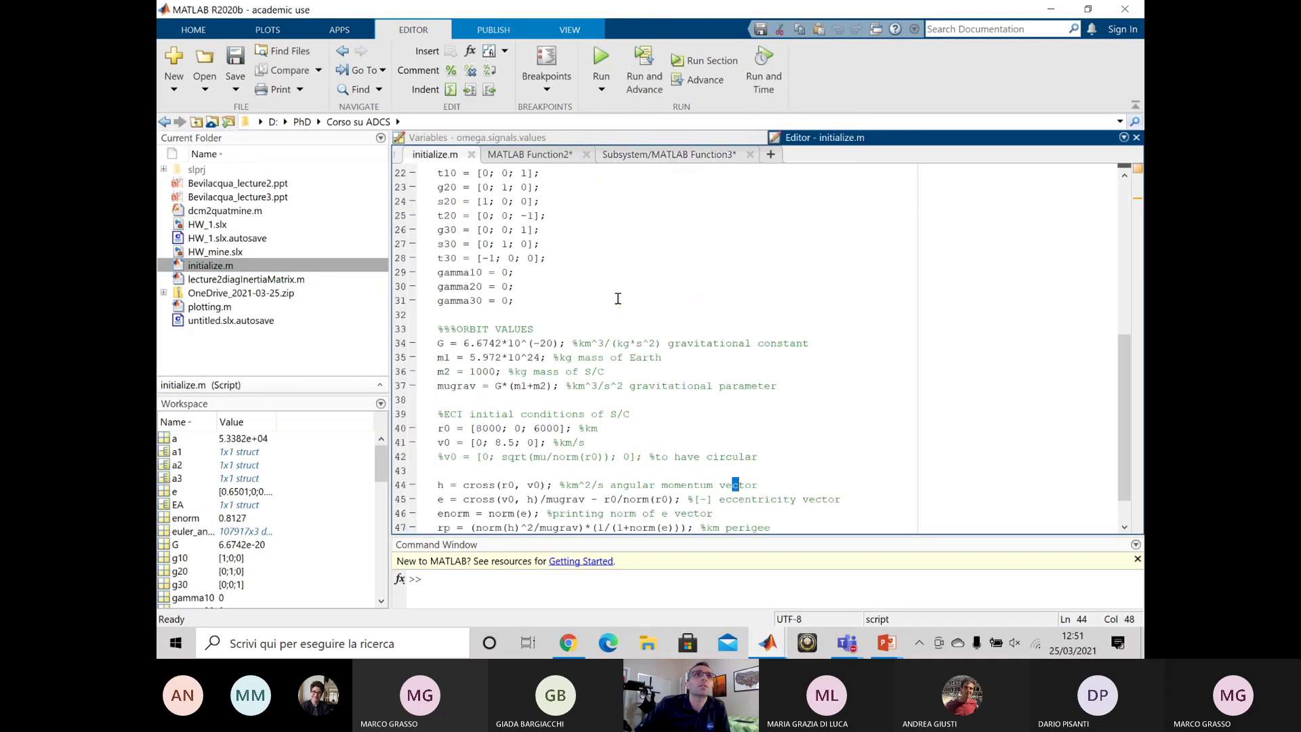
pyautogui.scroll(8, 614, 312)
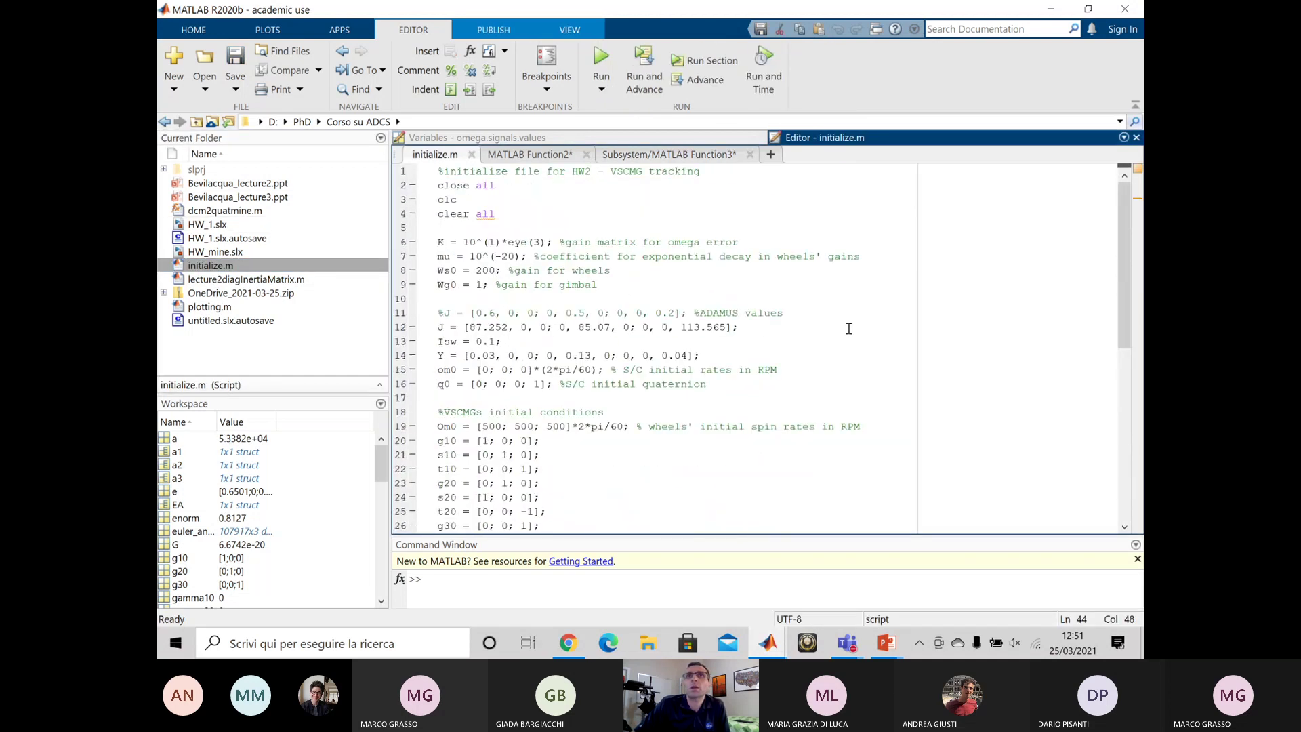
pyautogui.moveTo(739, 328); pyautogui.dragTo(461, 323)
pyautogui.click(489, 342)
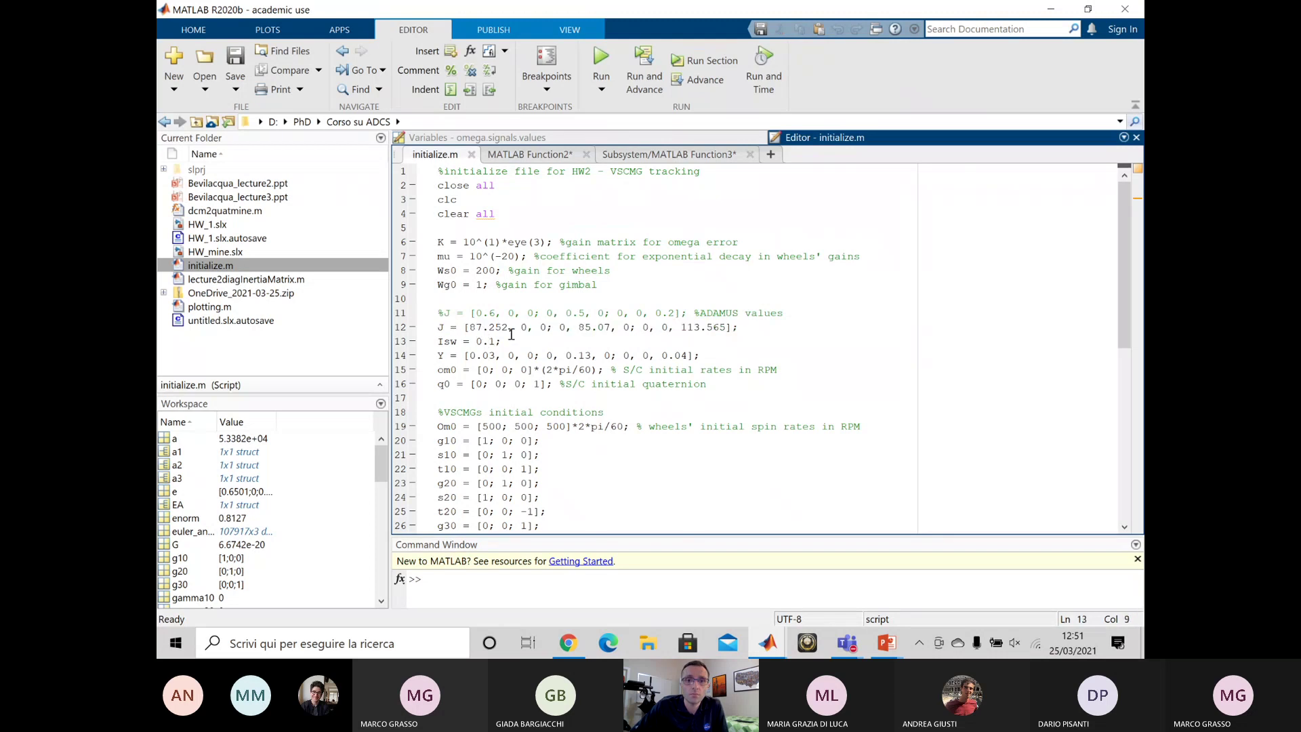
pyautogui.moveTo(764, 327); pyautogui.dragTo(438, 327)
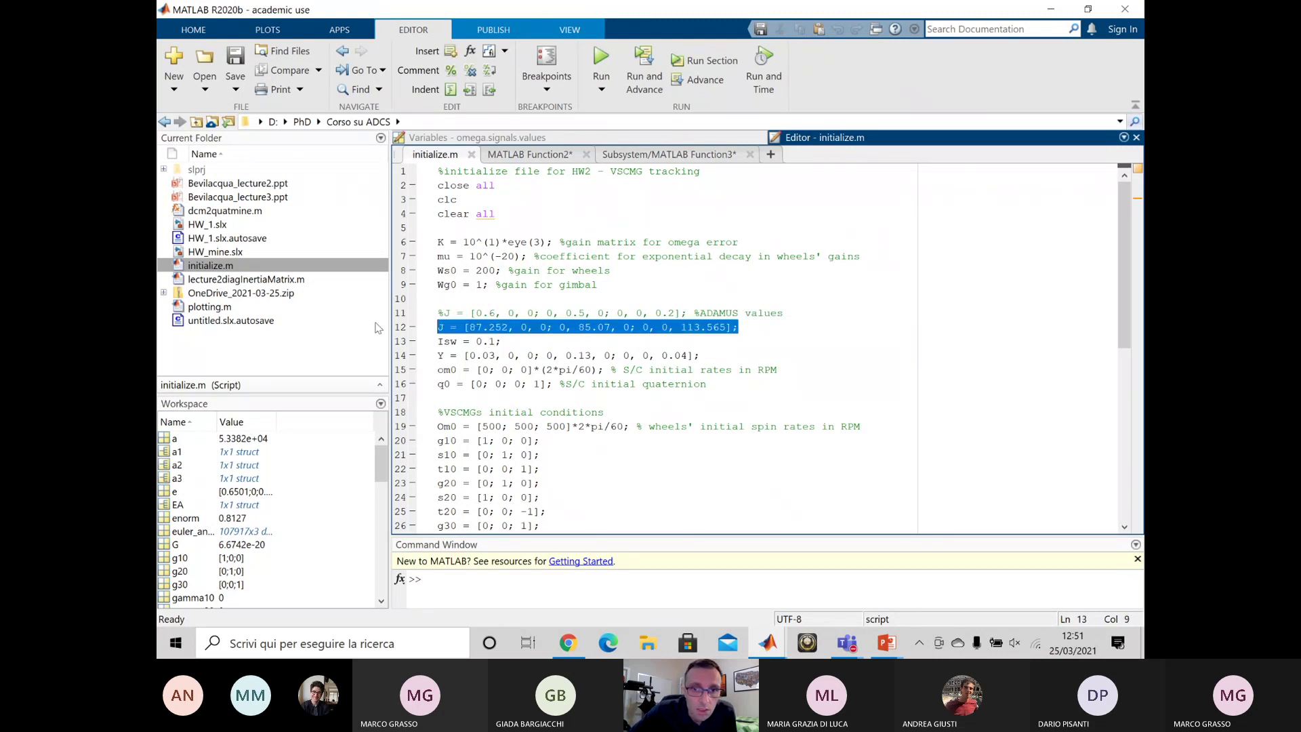
# - Switch back to the Body quaternion model window
pyautogui.click(772, 652)
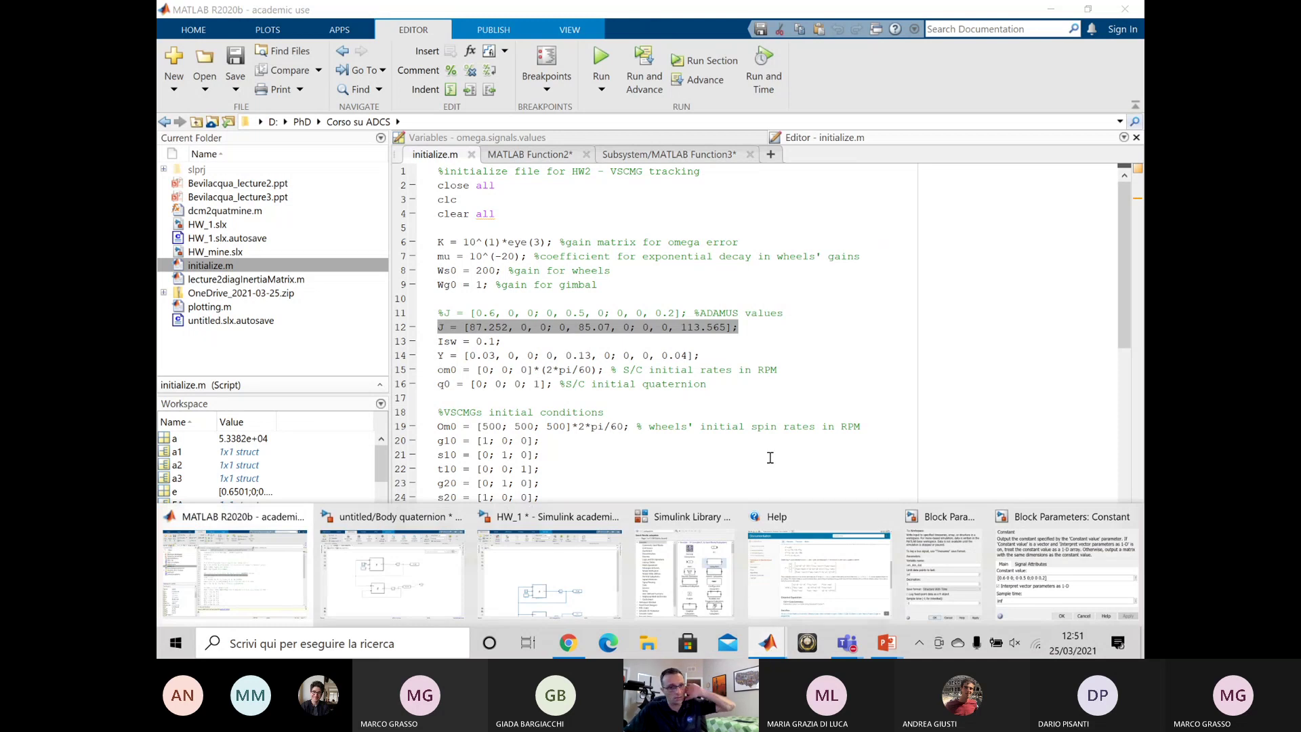
pyautogui.click(768, 458)
pyautogui.click(768, 642)
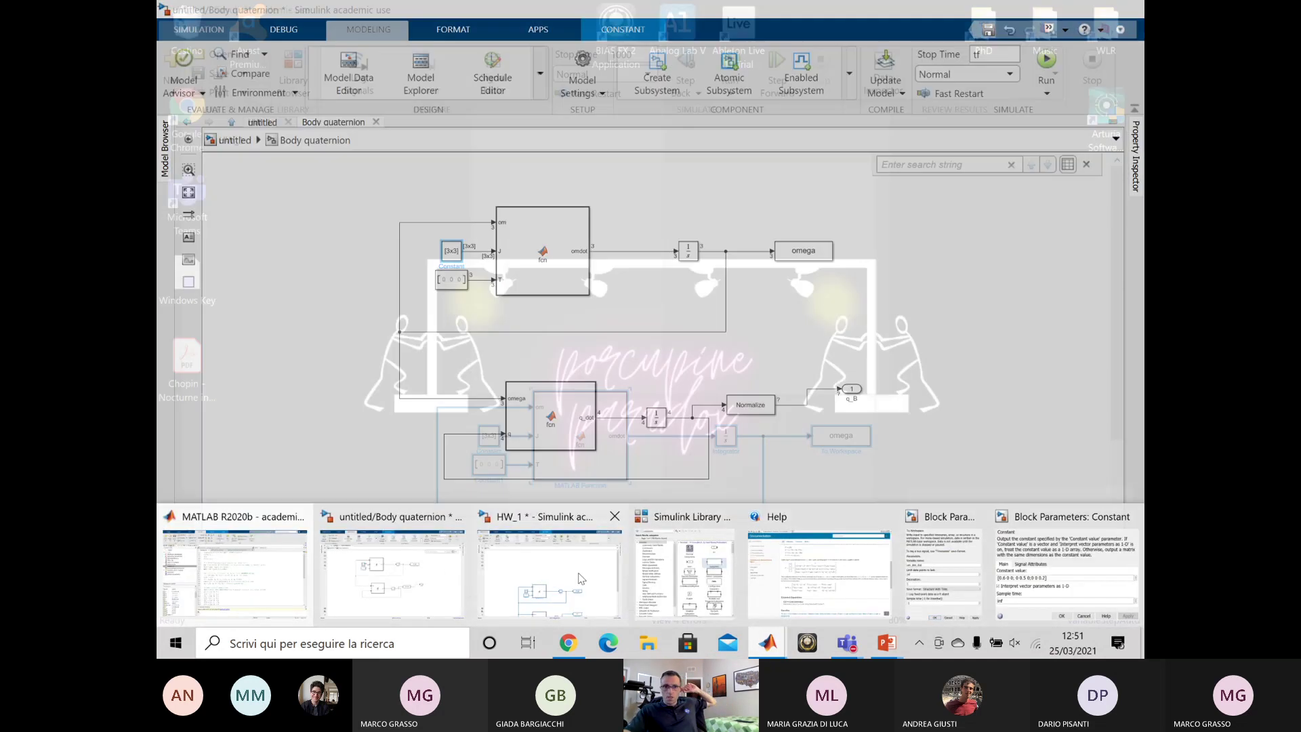
pyautogui.click(422, 571)
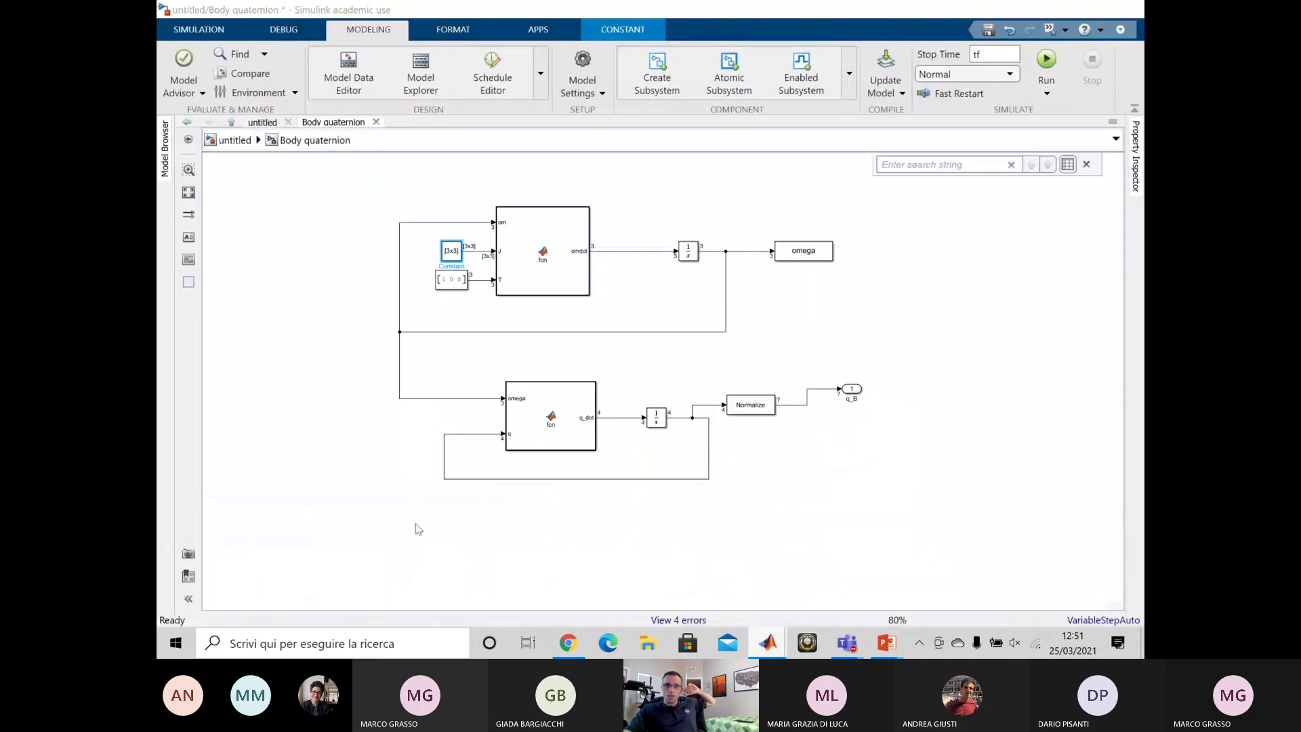
# - Set the inertia Constant block's value to J
pyautogui.doubleClick(450, 252)
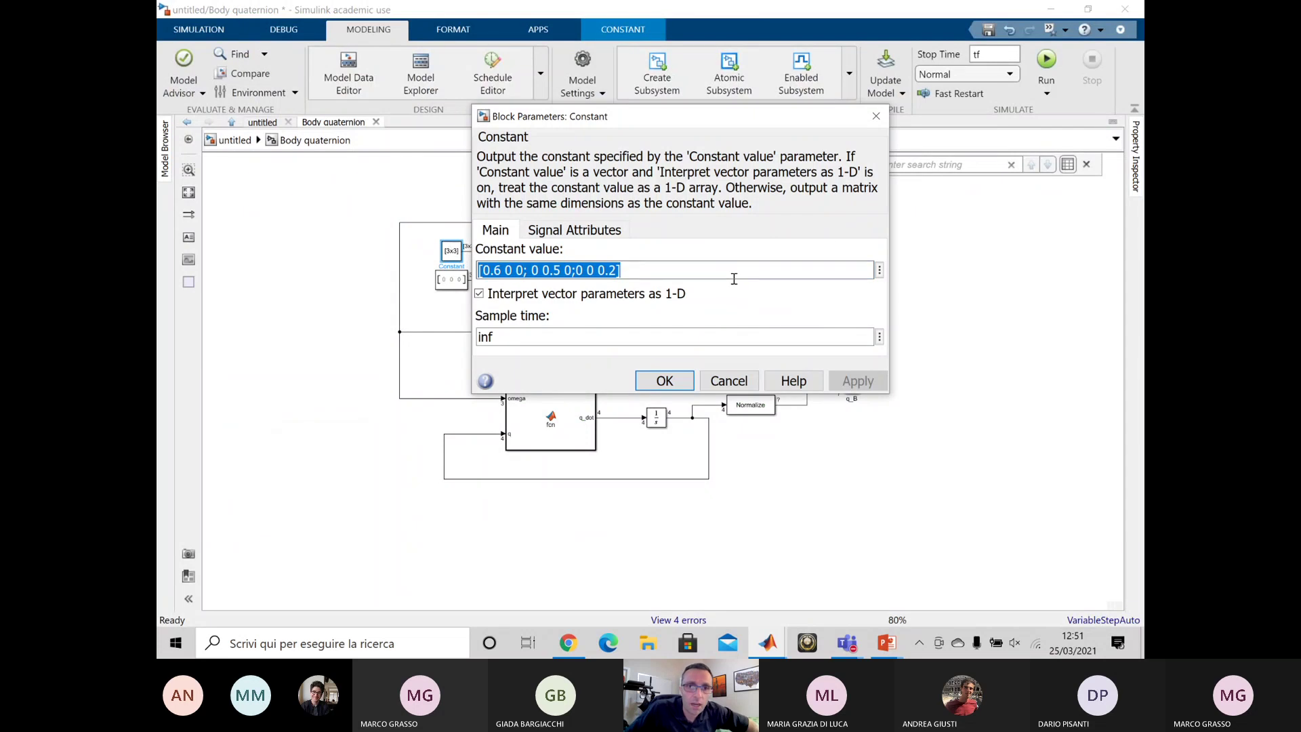
pyautogui.write('J')
pyautogui.press('Return')
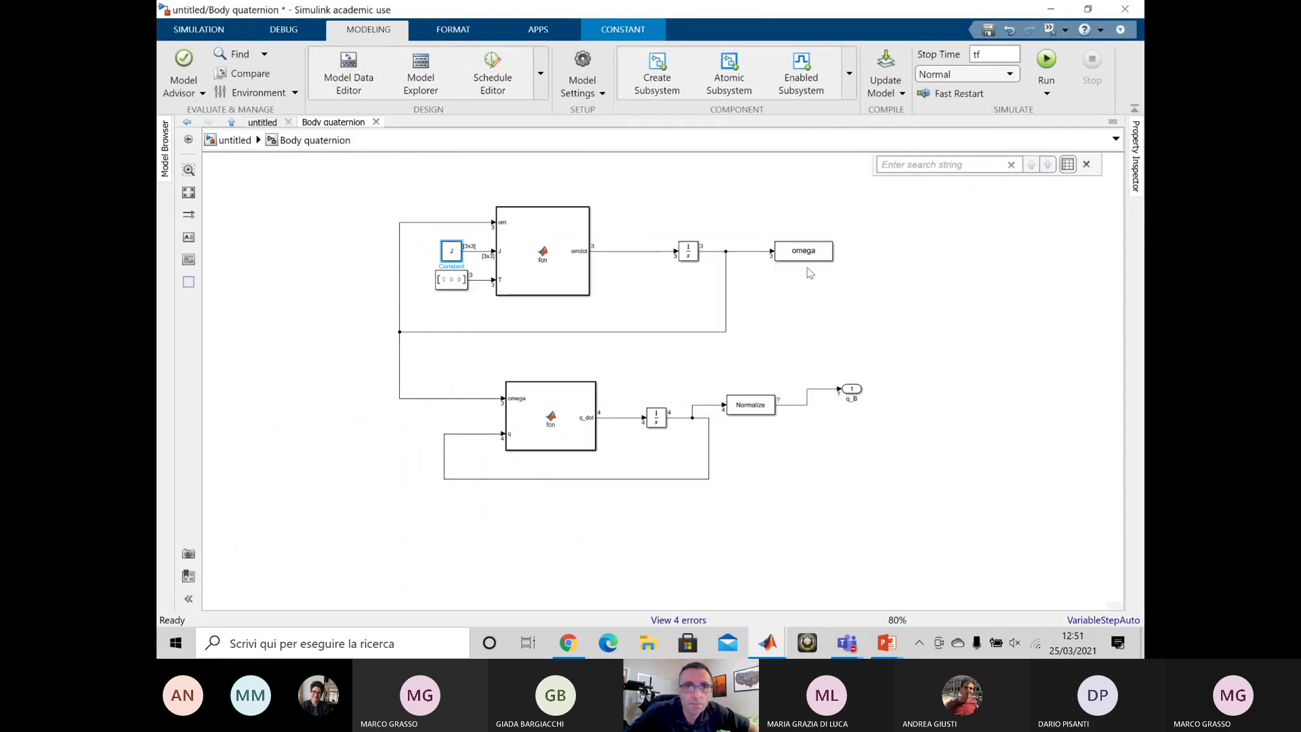
# - Check the first Integrator's parameters against initialize.m, then return to the model
pyautogui.doubleClick(689, 251)
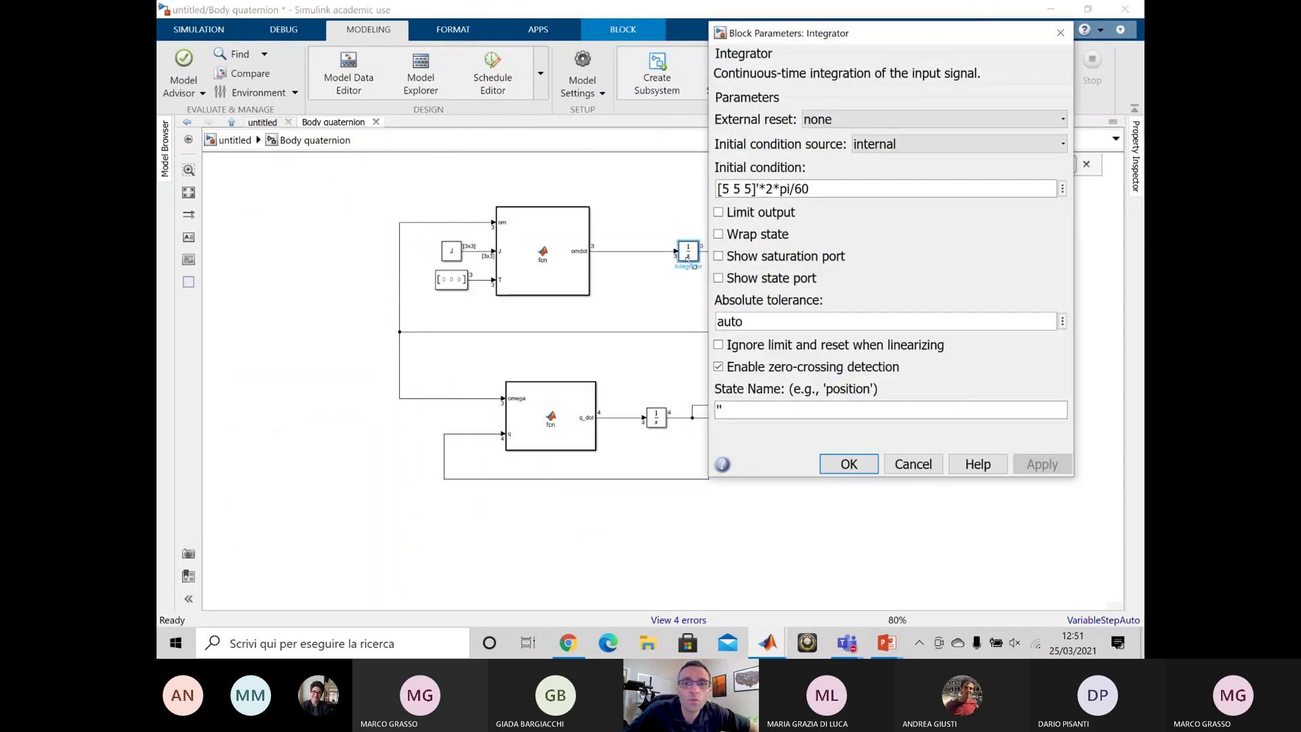
pyautogui.click(659, 296)
pyautogui.click(767, 642)
pyautogui.click(244, 569)
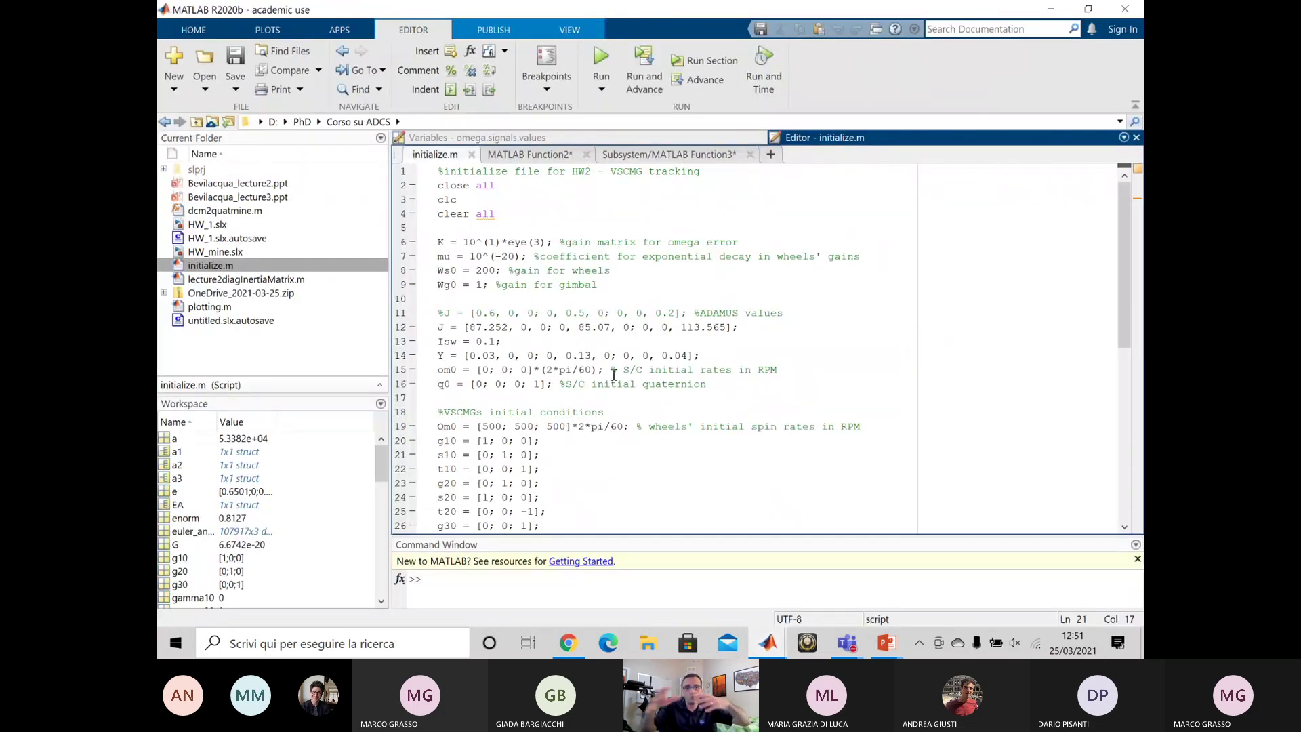
pyautogui.click(768, 642)
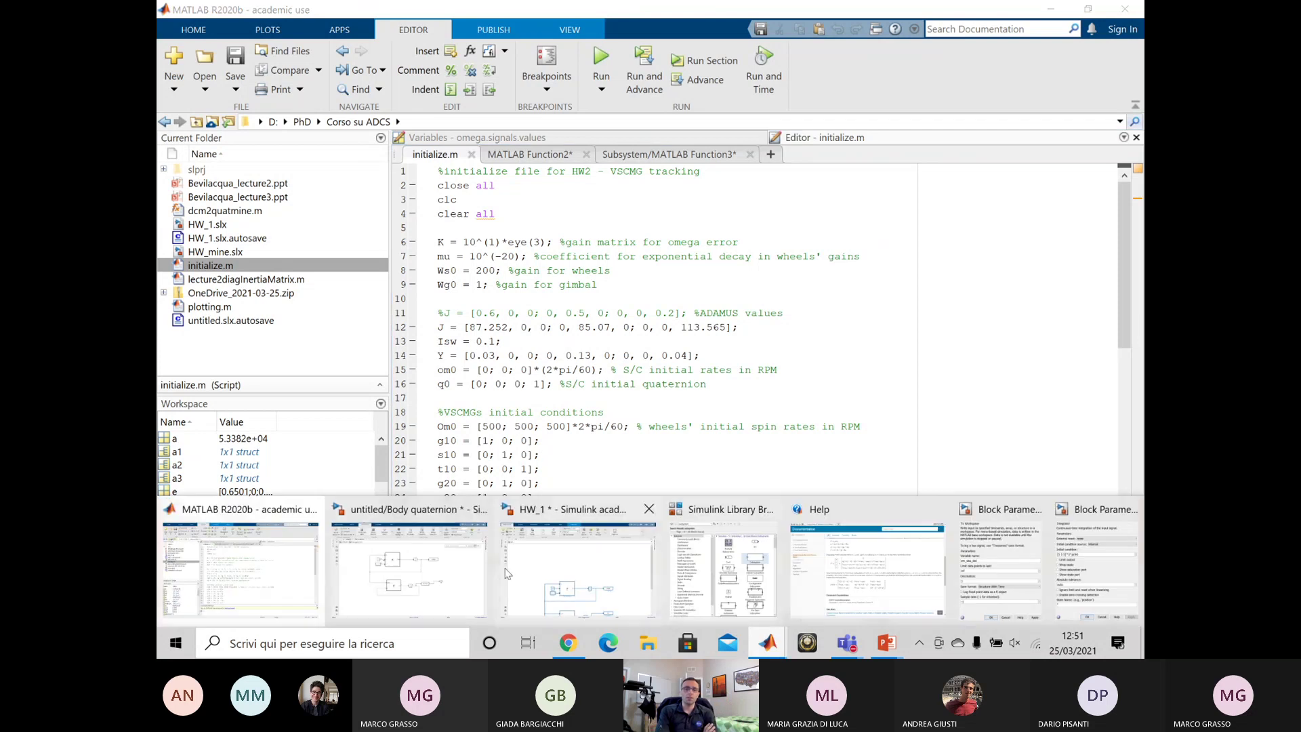
pyautogui.click(462, 561)
# - Set the first Integrator's initial condition to om0 and apply it
pyautogui.doubleClick(687, 251)
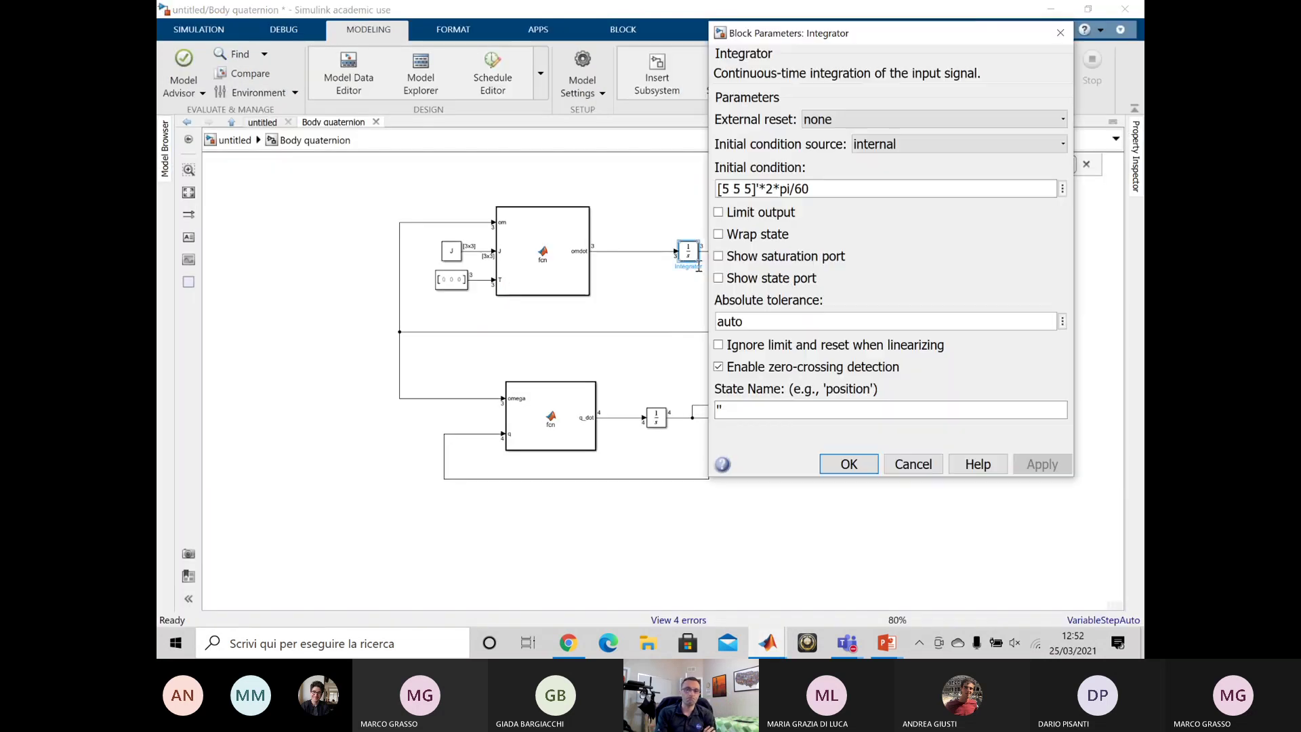
pyautogui.write('om')
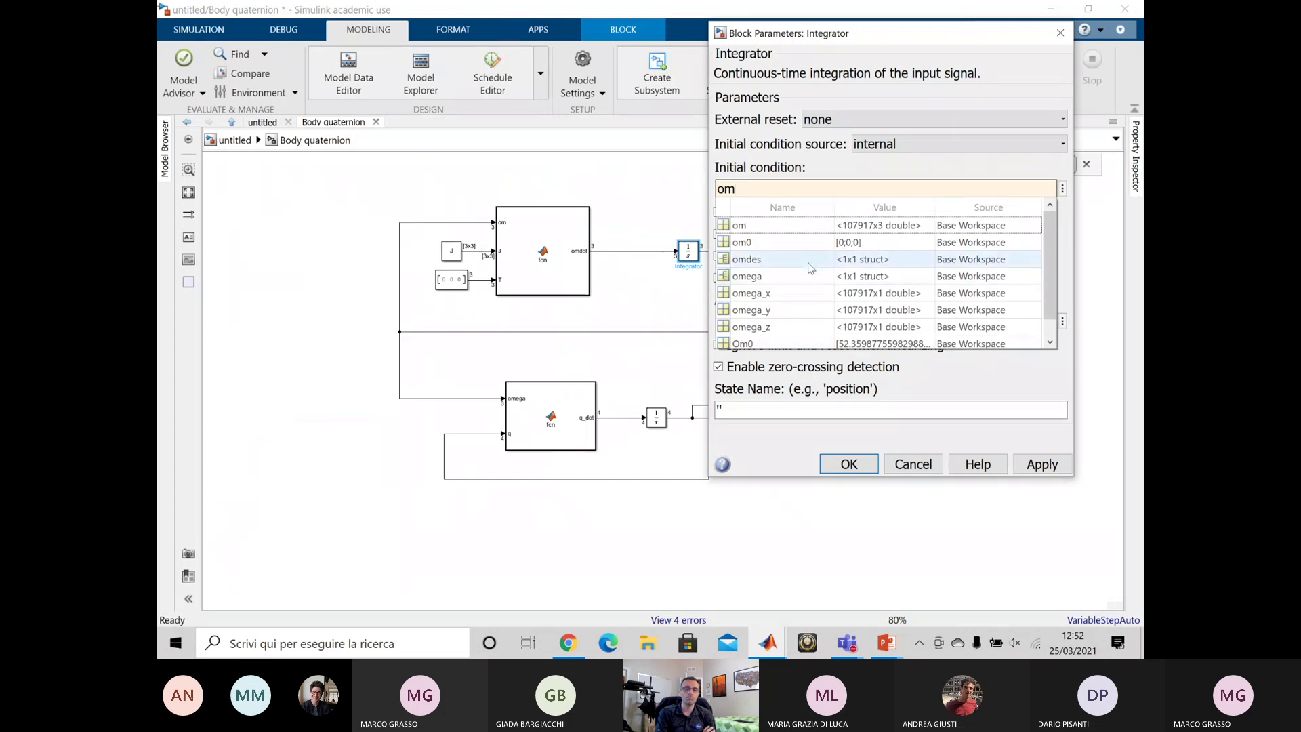
pyautogui.click(801, 252)
pyautogui.click(1036, 465)
pyautogui.click(840, 466)
pyautogui.click(451, 279)
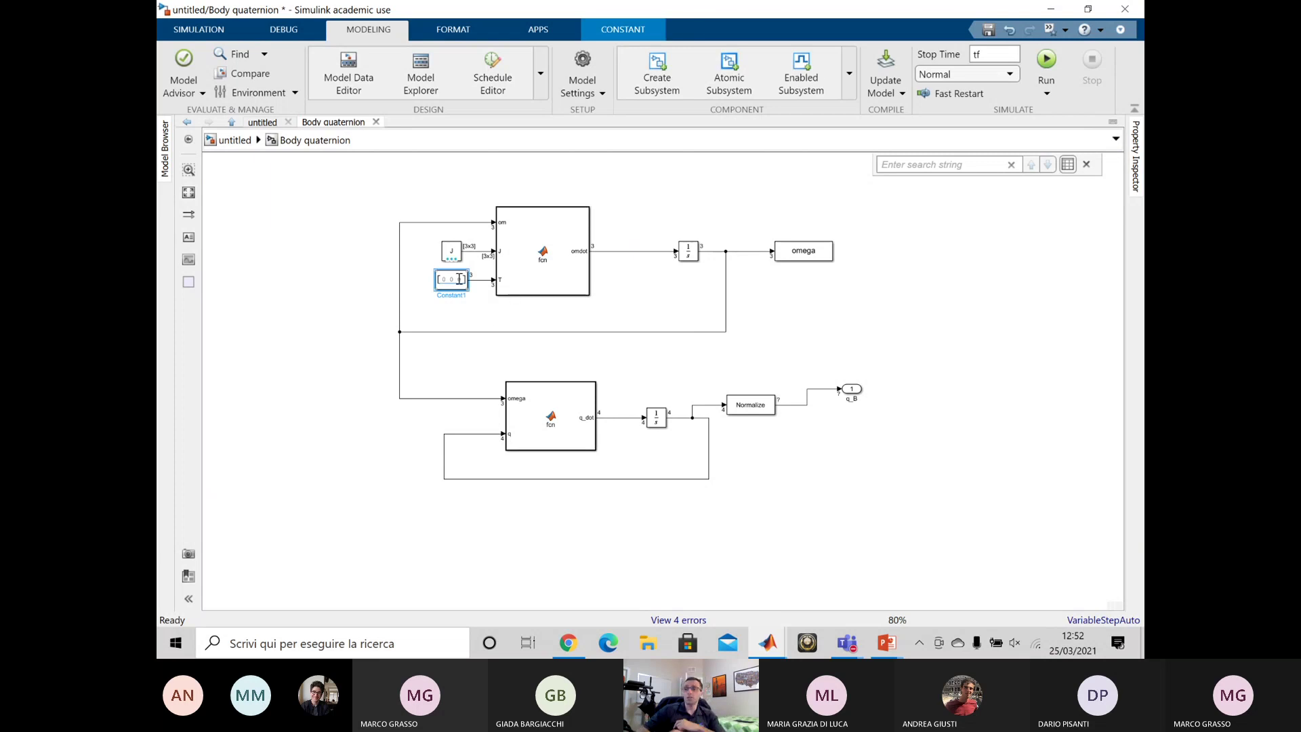
pyautogui.click(768, 642)
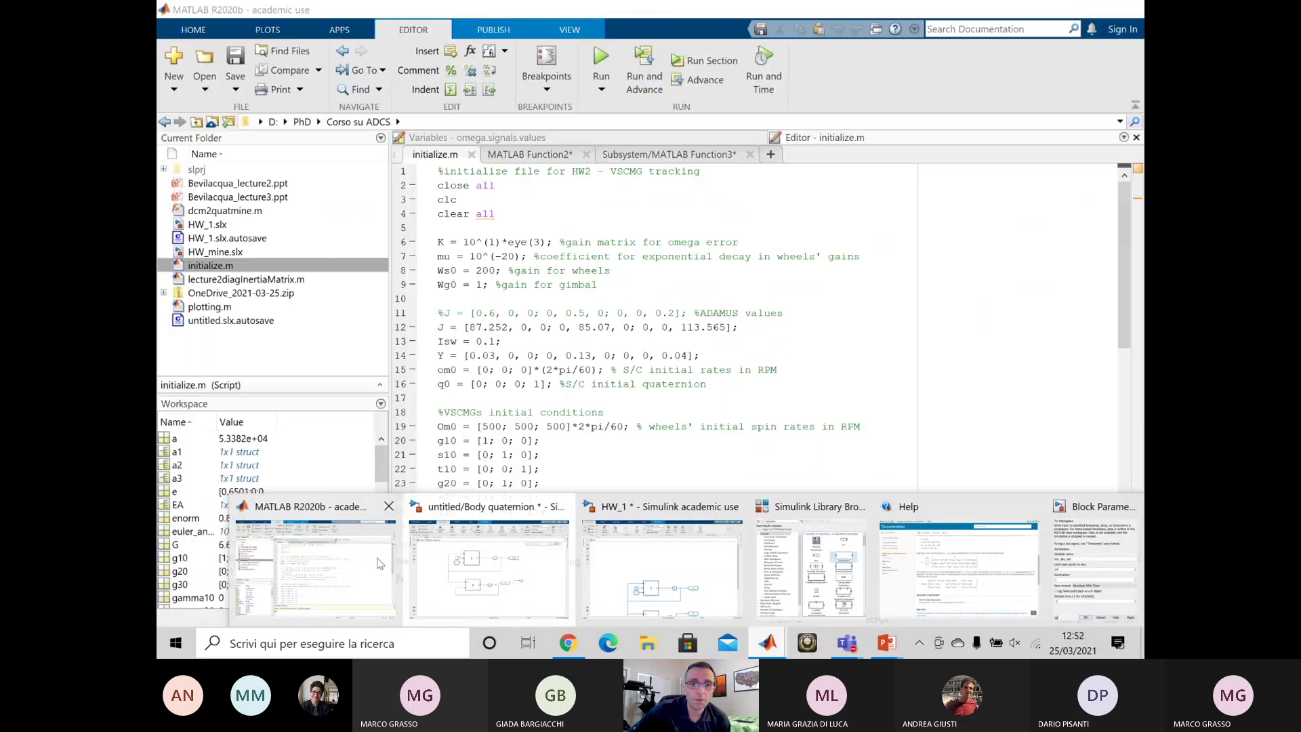
pyautogui.click(380, 564)
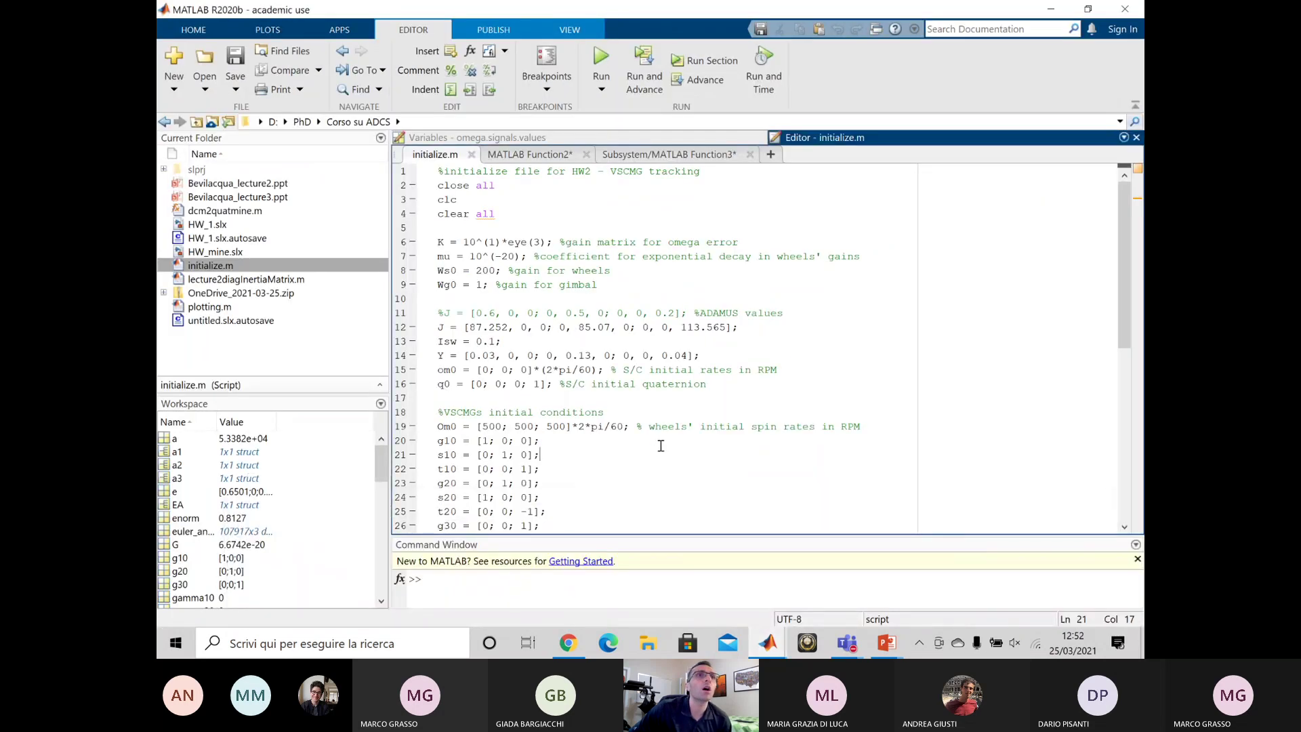
pyautogui.scroll(-1, 660, 446)
pyautogui.scroll(-3, 661, 446)
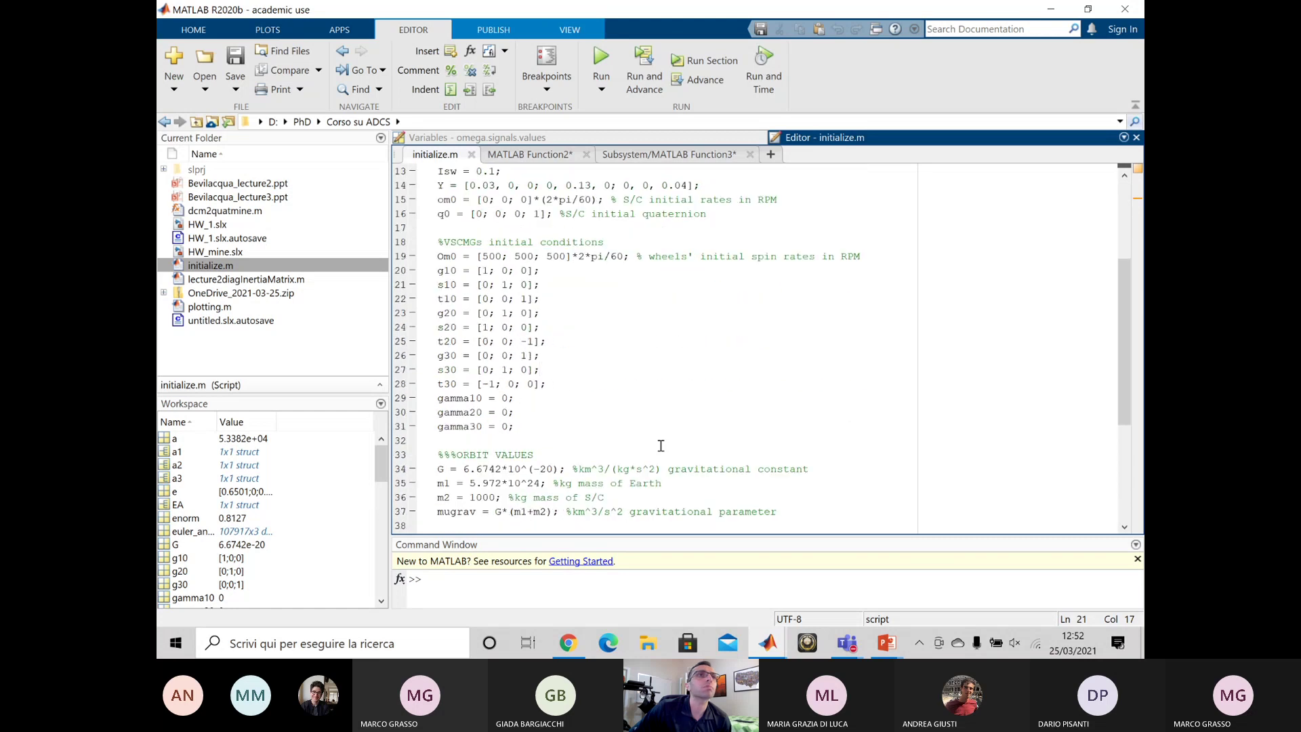
pyautogui.scroll(-3, 660, 446)
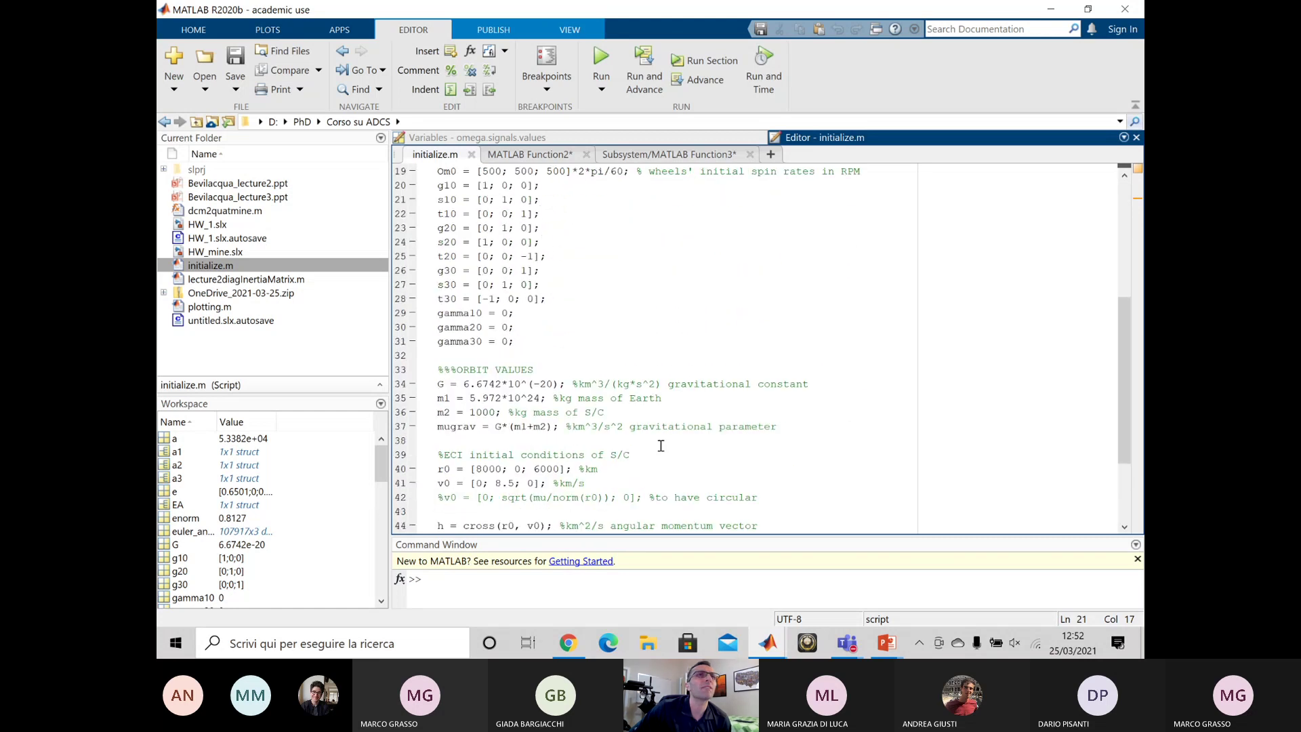
pyautogui.scroll(-2, 660, 446)
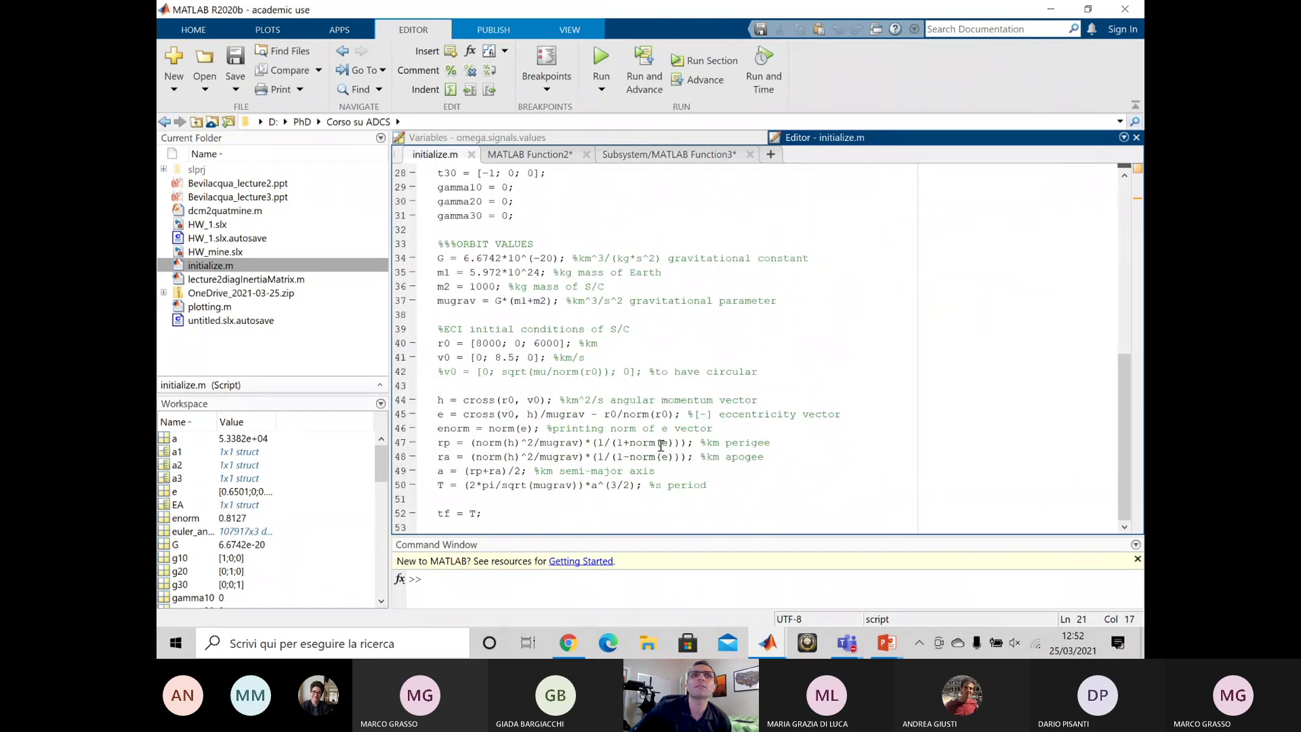
pyautogui.scroll(9, 660, 446)
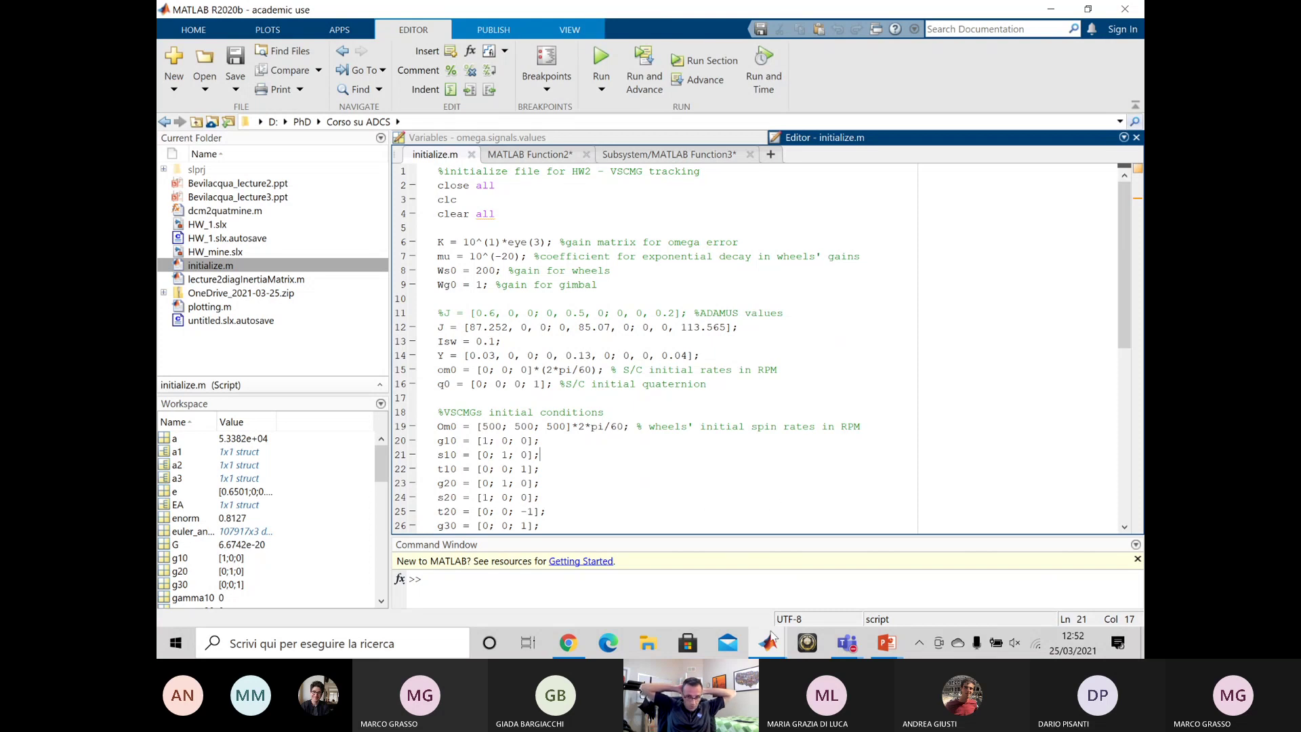
# - Reposition the Body quaternion diagram and check Integrator2's parameters against the editor
pyautogui.moveTo(777, 651)
pyautogui.click(548, 583)
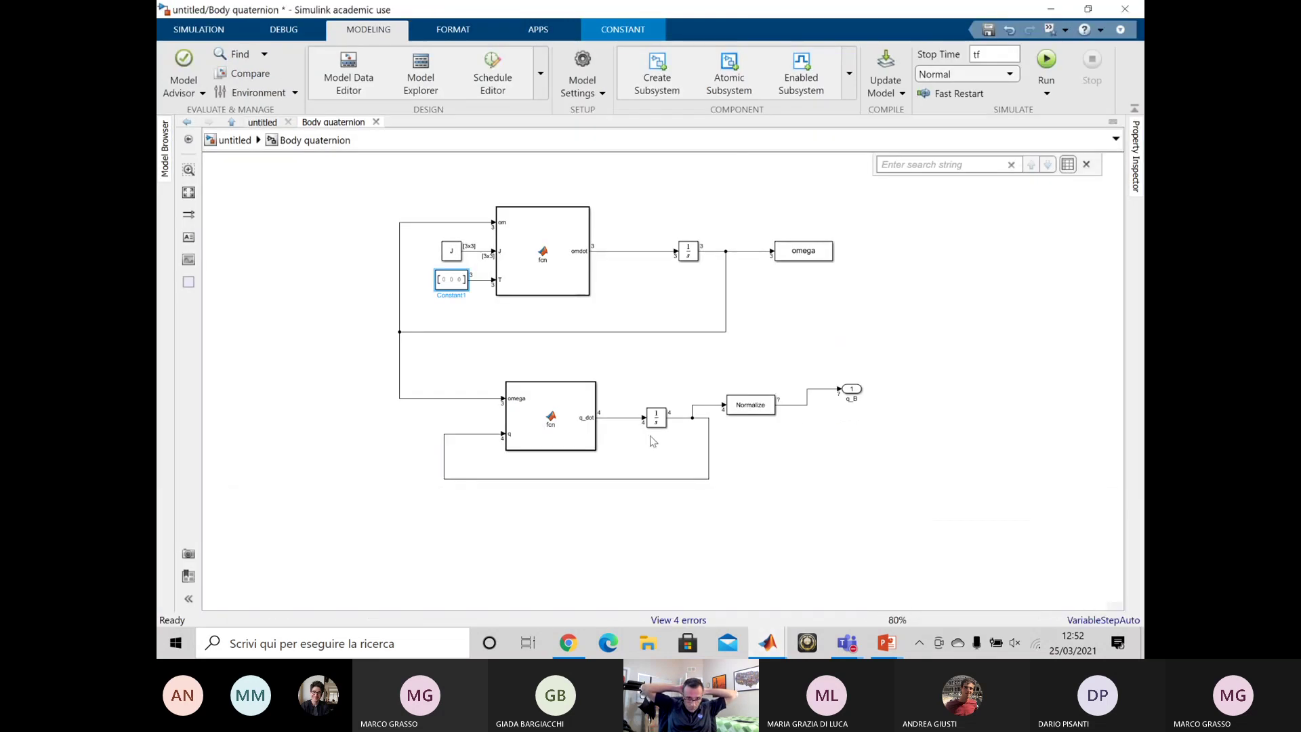
pyautogui.moveTo(830, 474); pyautogui.dragTo(871, 502)
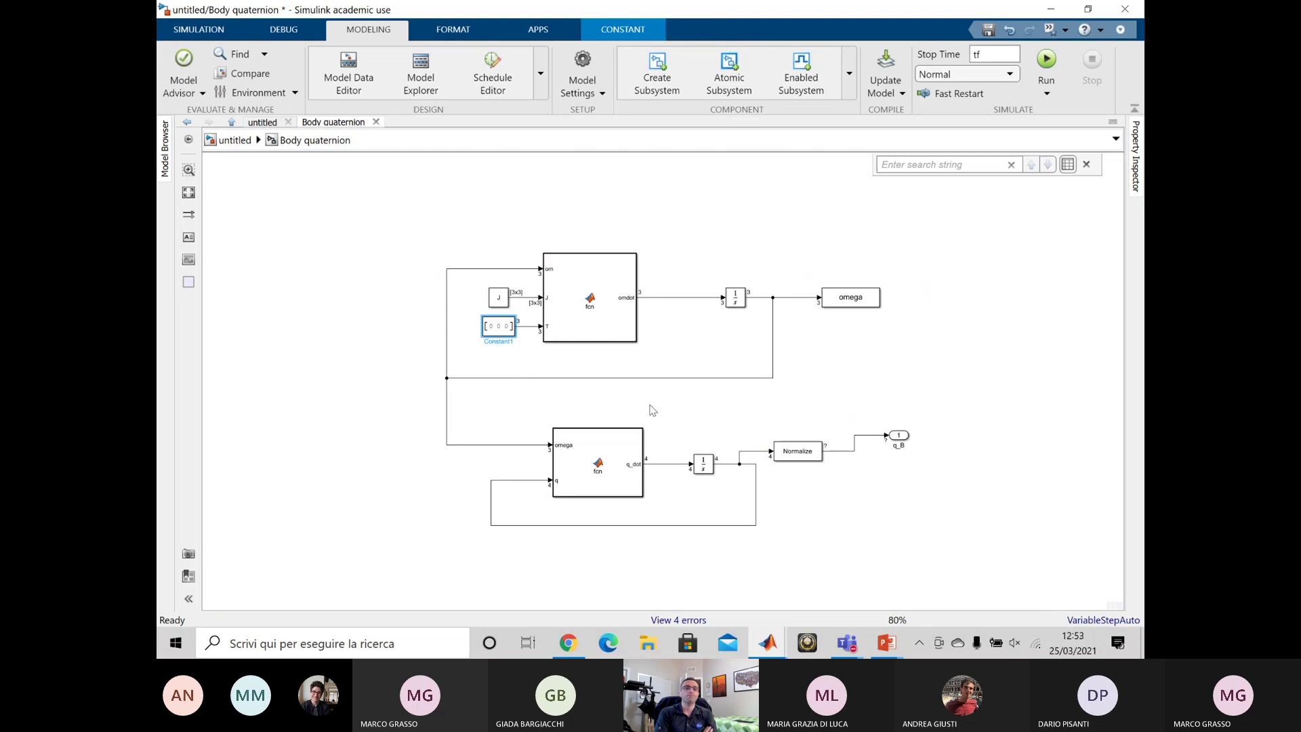
pyautogui.doubleClick(702, 463)
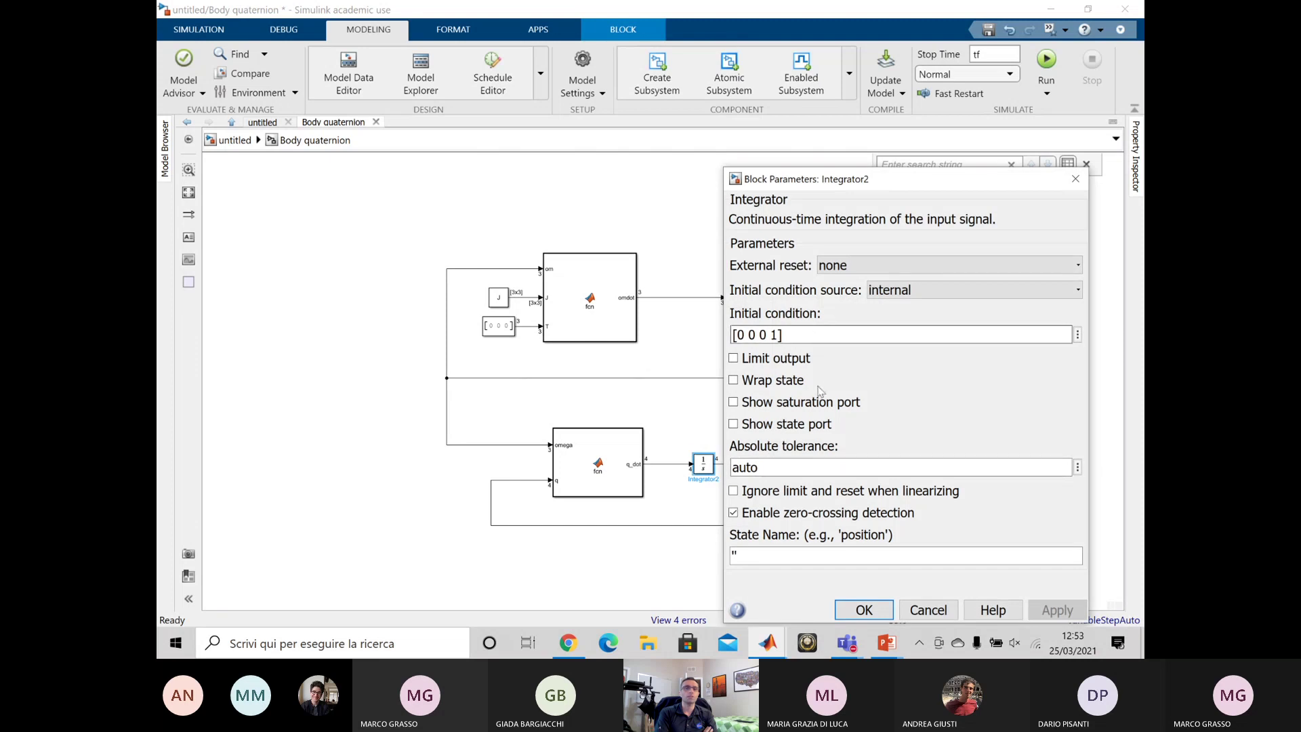
pyautogui.press('Return')
pyautogui.moveTo(768, 642)
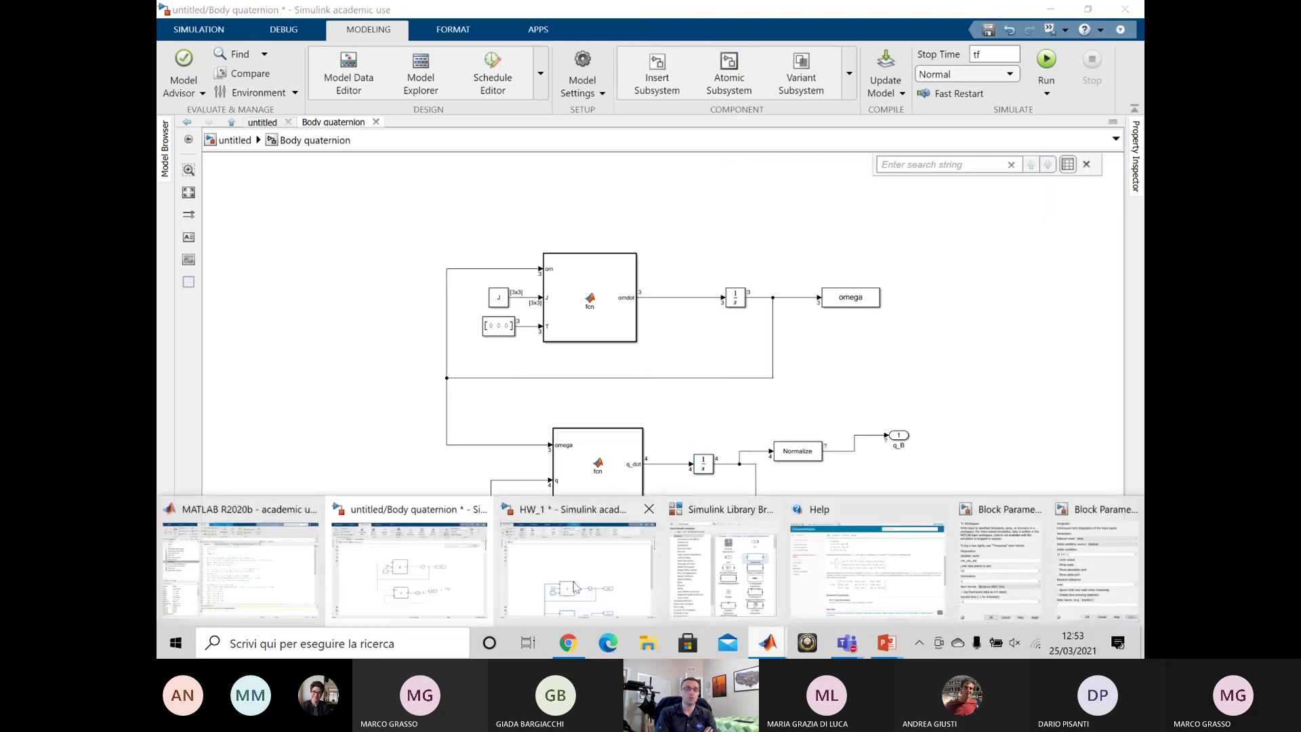
pyautogui.click(244, 563)
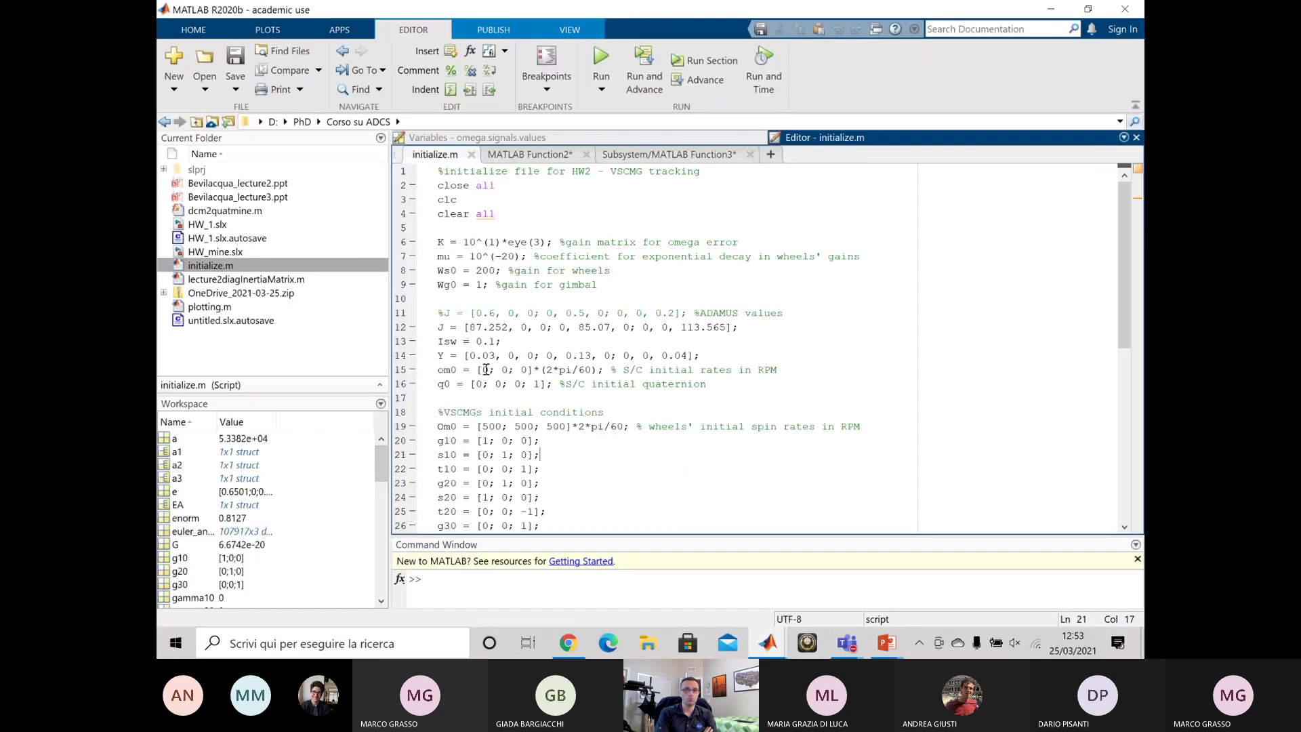
pyautogui.click(1050, 9)
# - Replace Integrator2's initial condition [0 0 0 1] with q0 and apply
pyautogui.doubleClick(704, 465)
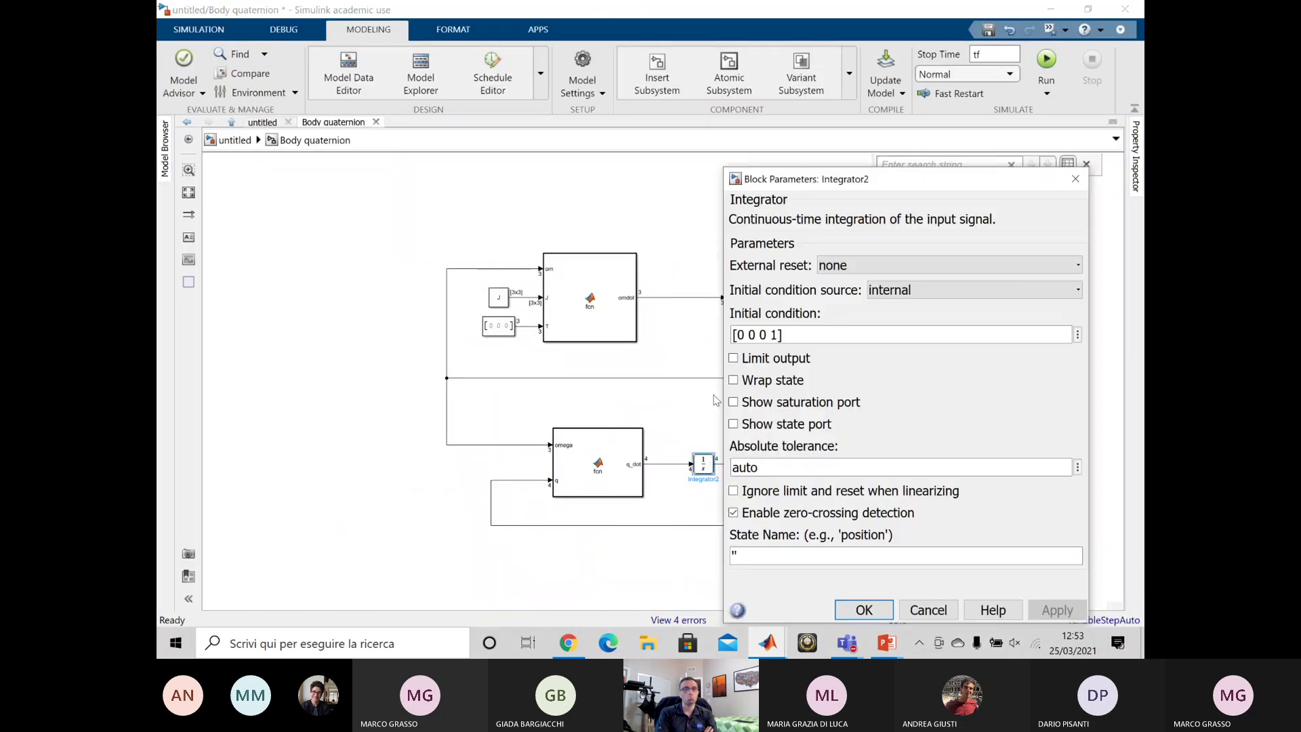
pyautogui.click(821, 331)
pyautogui.press('BackSpace')
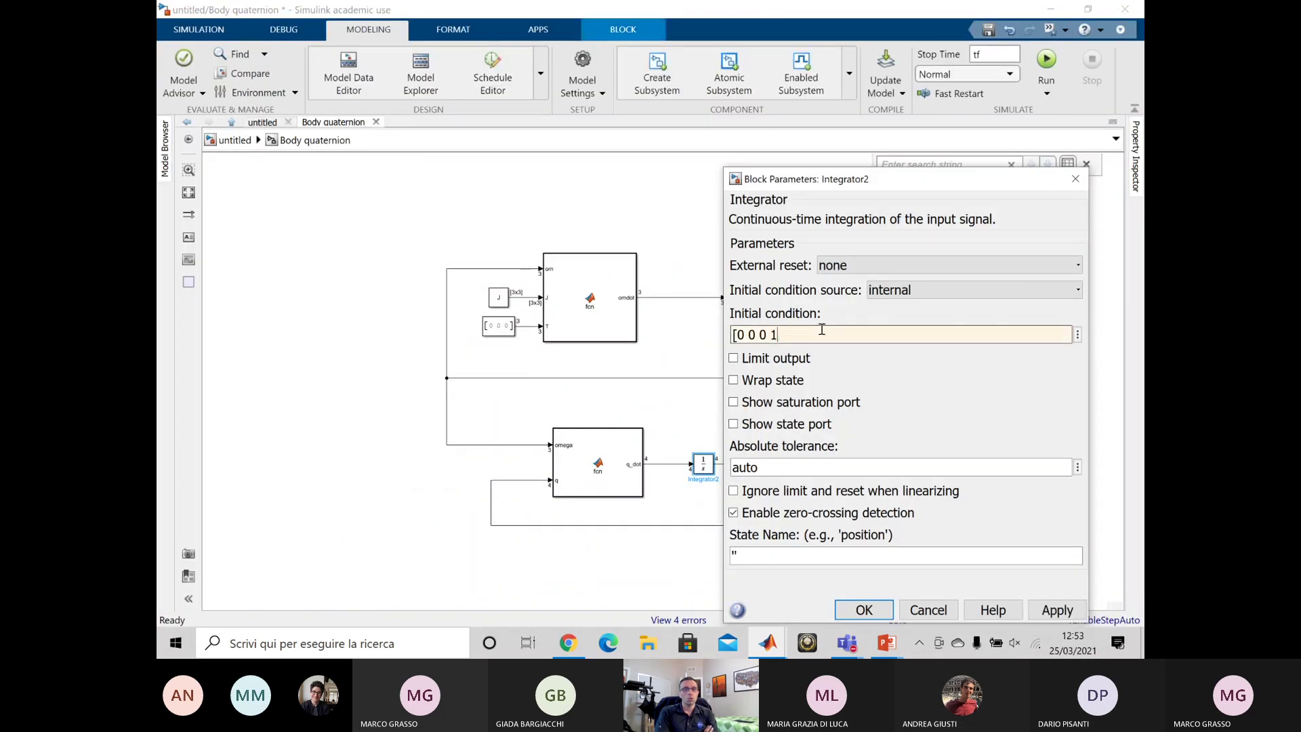
pyautogui.write('q0')
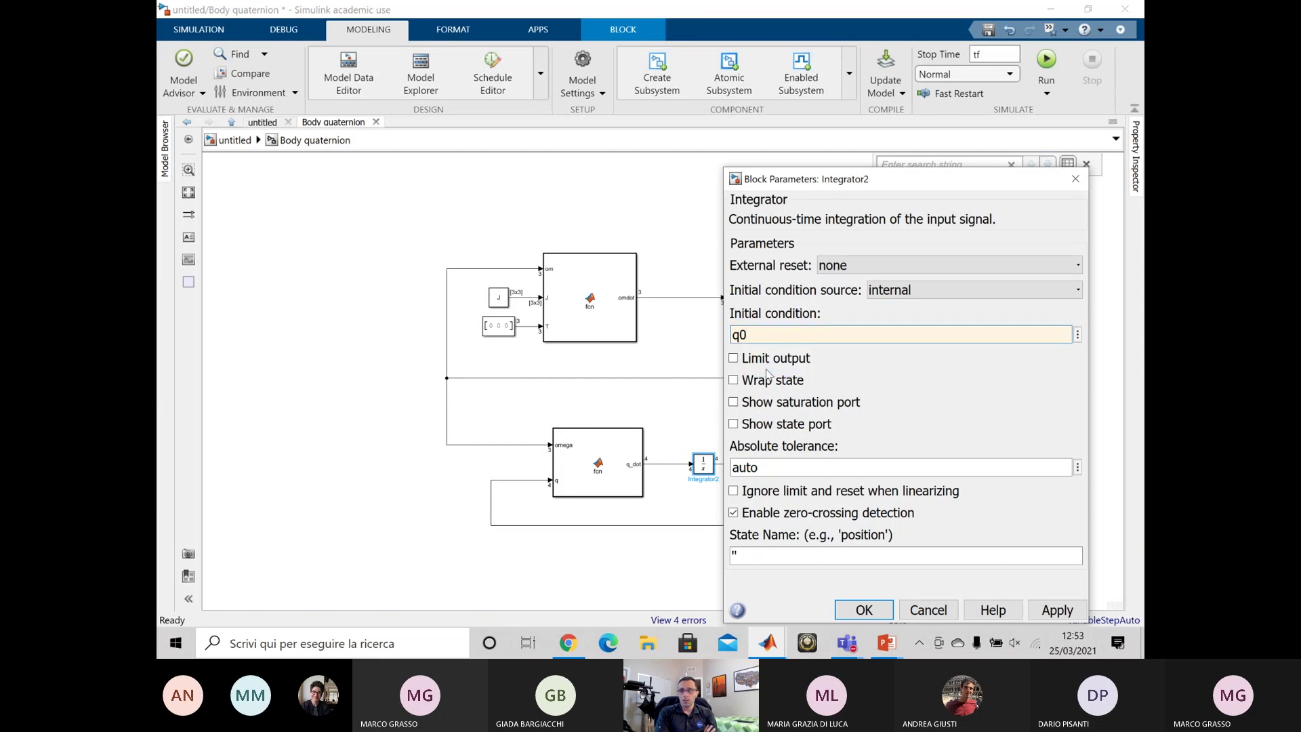
pyautogui.click(1054, 608)
pyautogui.click(863, 610)
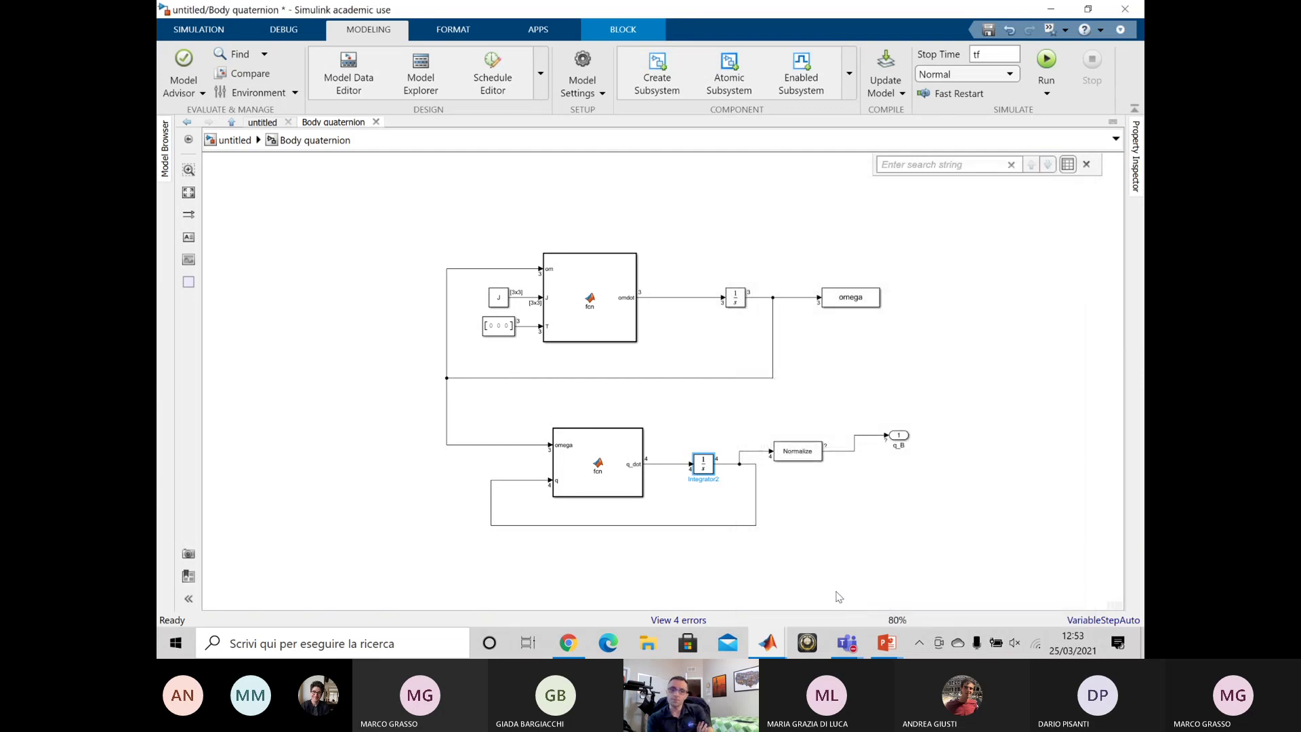
pyautogui.click(839, 546)
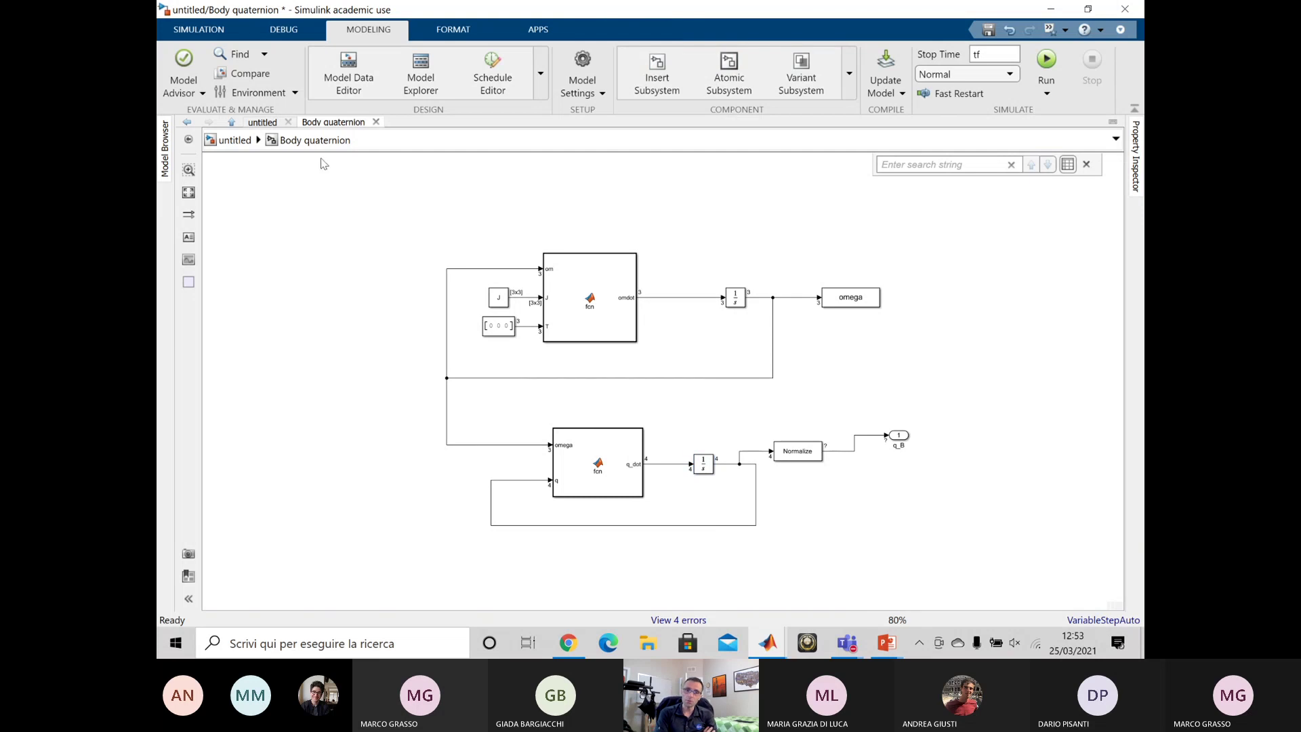
# - Go up to the top-level untitled model and run the simulation, which reports a To Workspace2 error
pyautogui.click(223, 140)
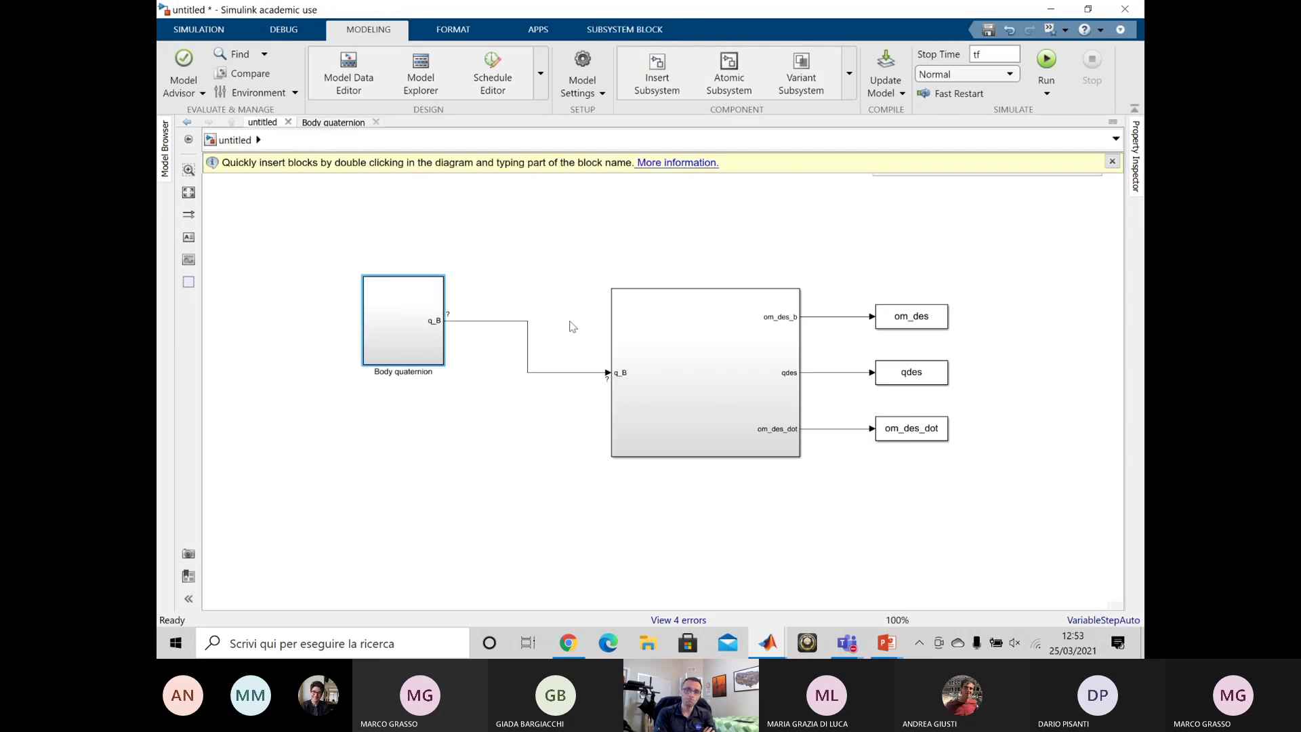
pyautogui.click(654, 396)
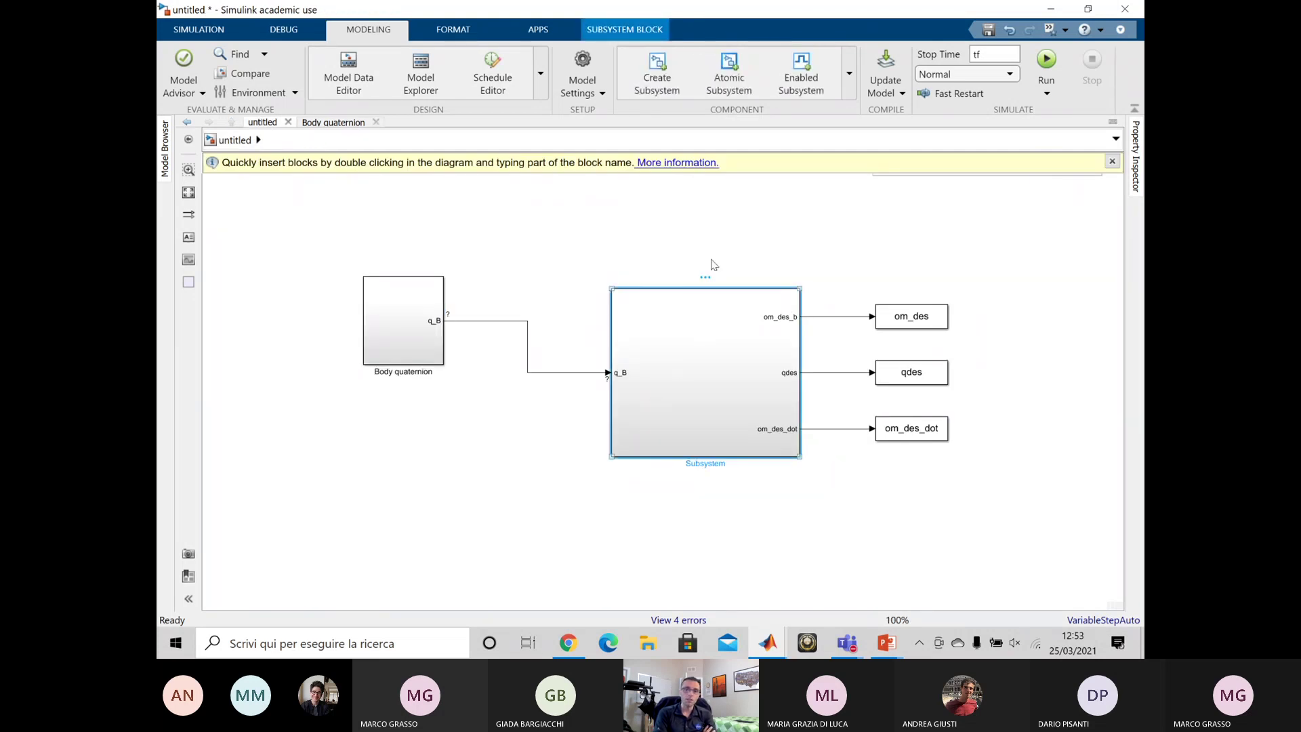
pyautogui.doubleClick(728, 350)
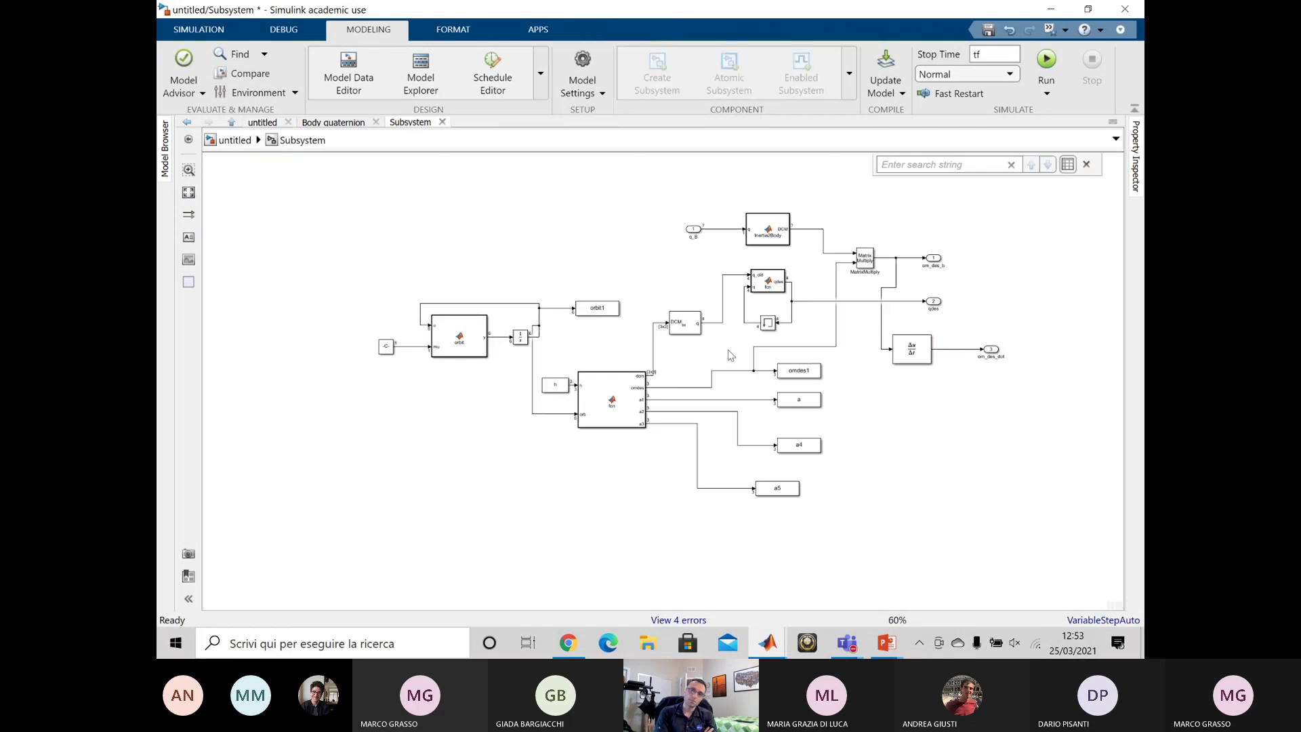
pyautogui.click(227, 140)
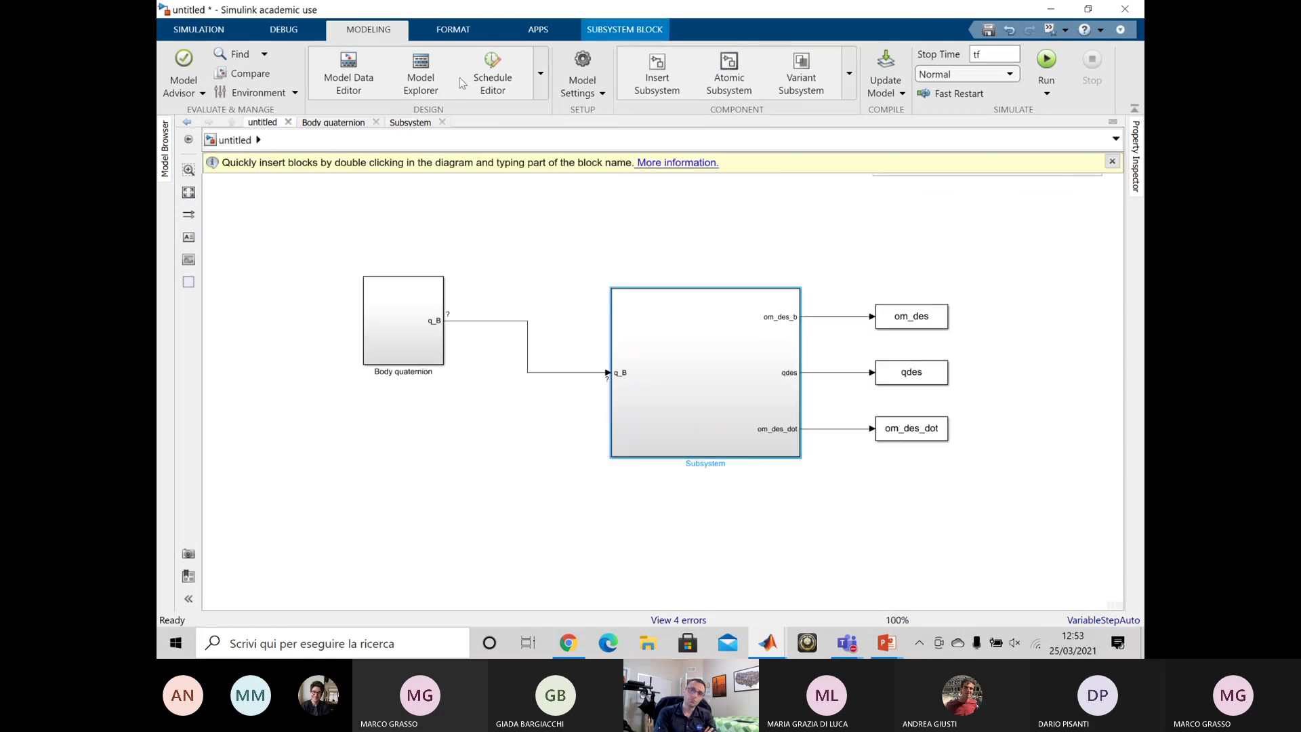
pyautogui.click(199, 29)
pyautogui.click(730, 65)
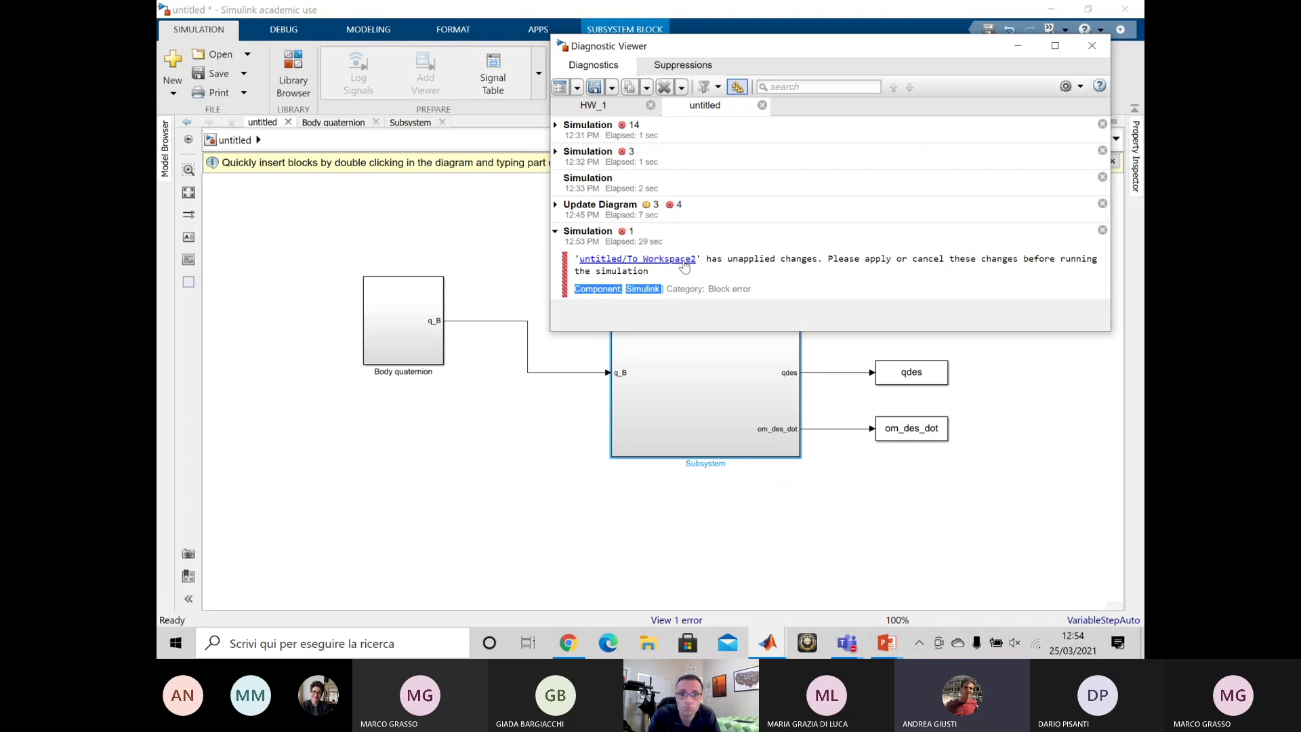
# - Apply the pending om_des_dot To Workspace2 settings and rerun the simulation
pyautogui.click(684, 263)
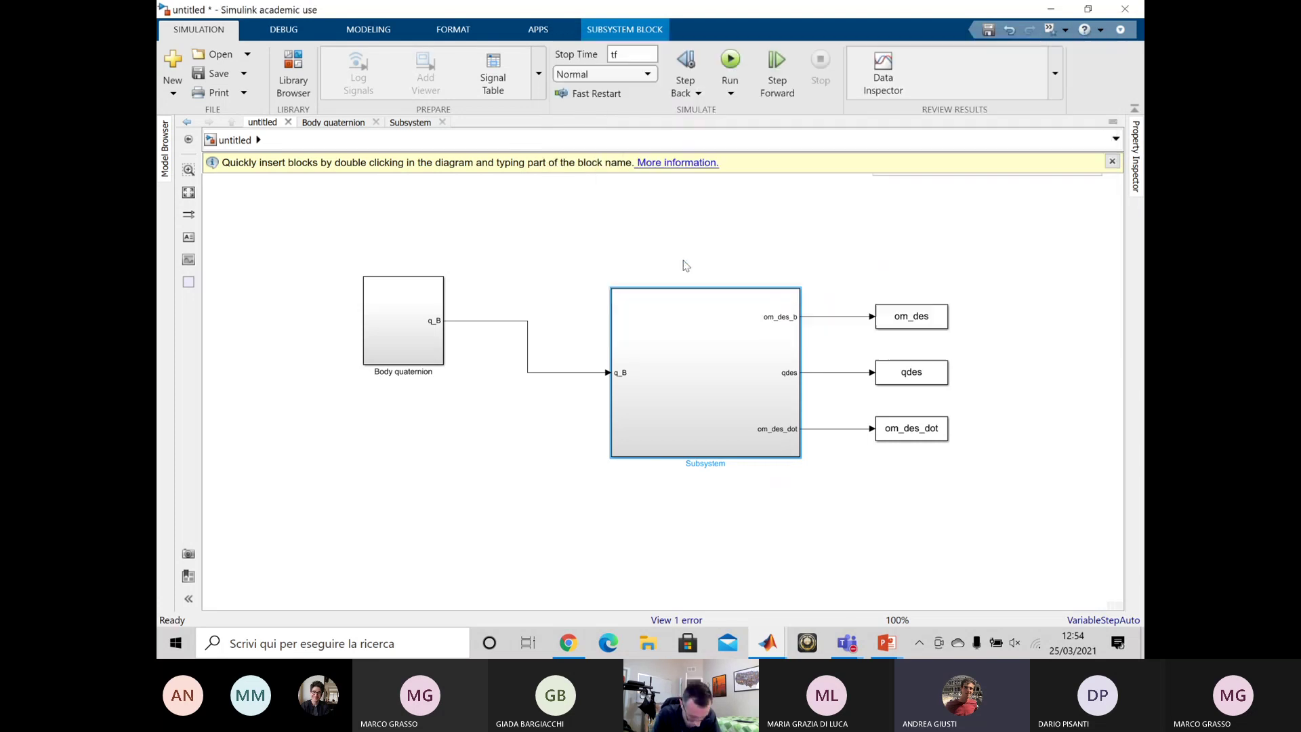
pyautogui.doubleClick(922, 432)
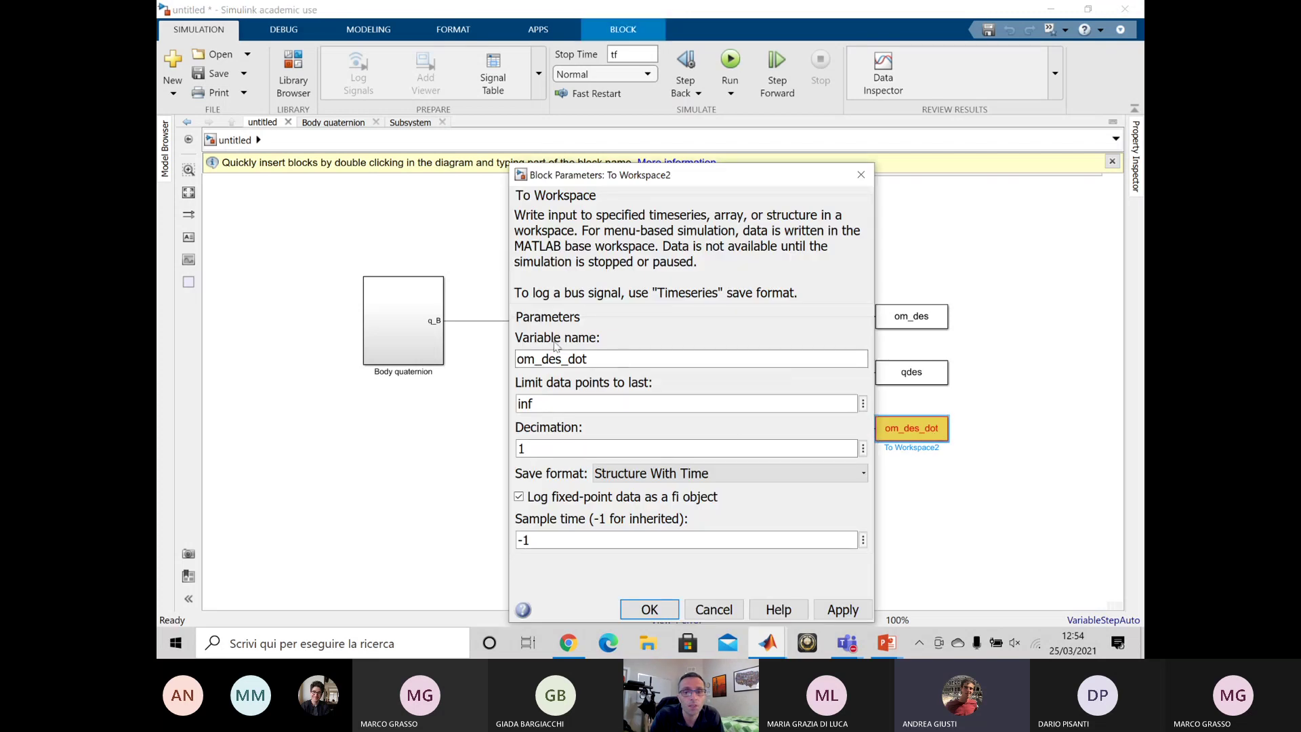
pyautogui.click(840, 610)
pyautogui.click(703, 604)
pyautogui.click(725, 563)
pyautogui.click(730, 64)
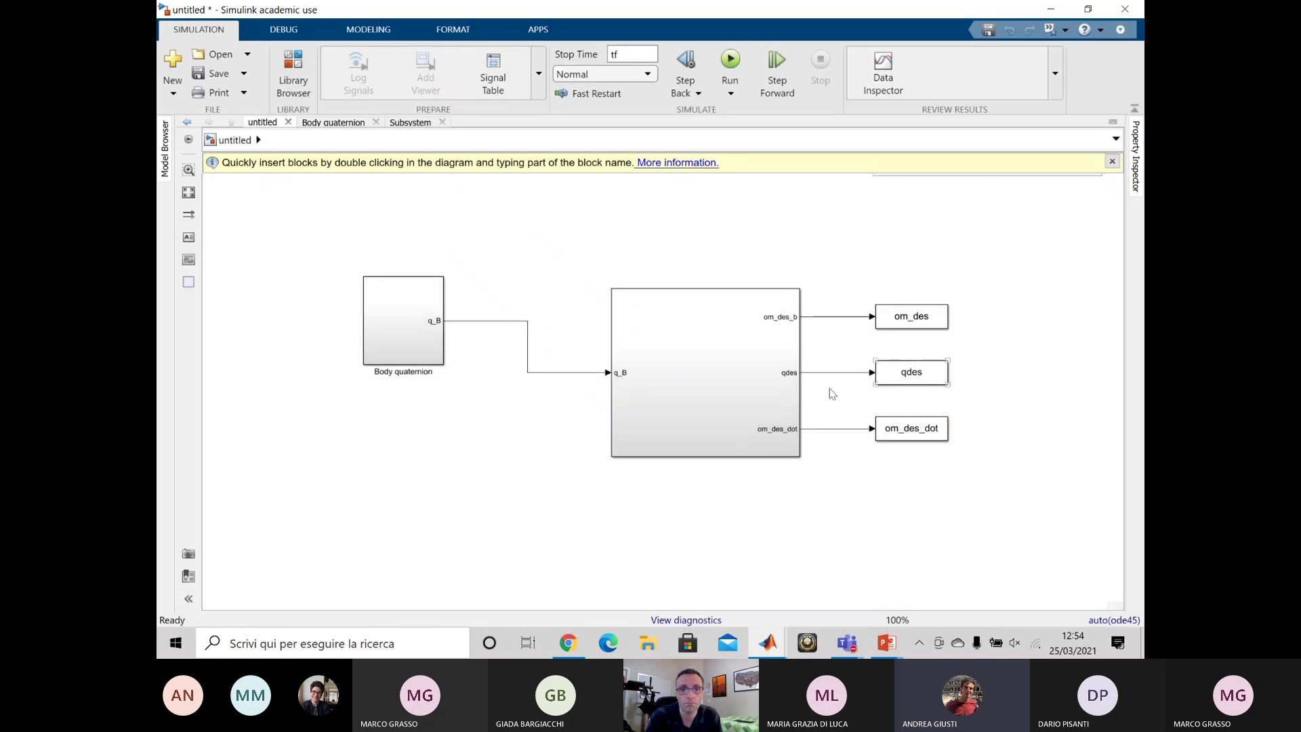
# - Bring the main MATLAB window forward from the taskbar
pyautogui.click(769, 642)
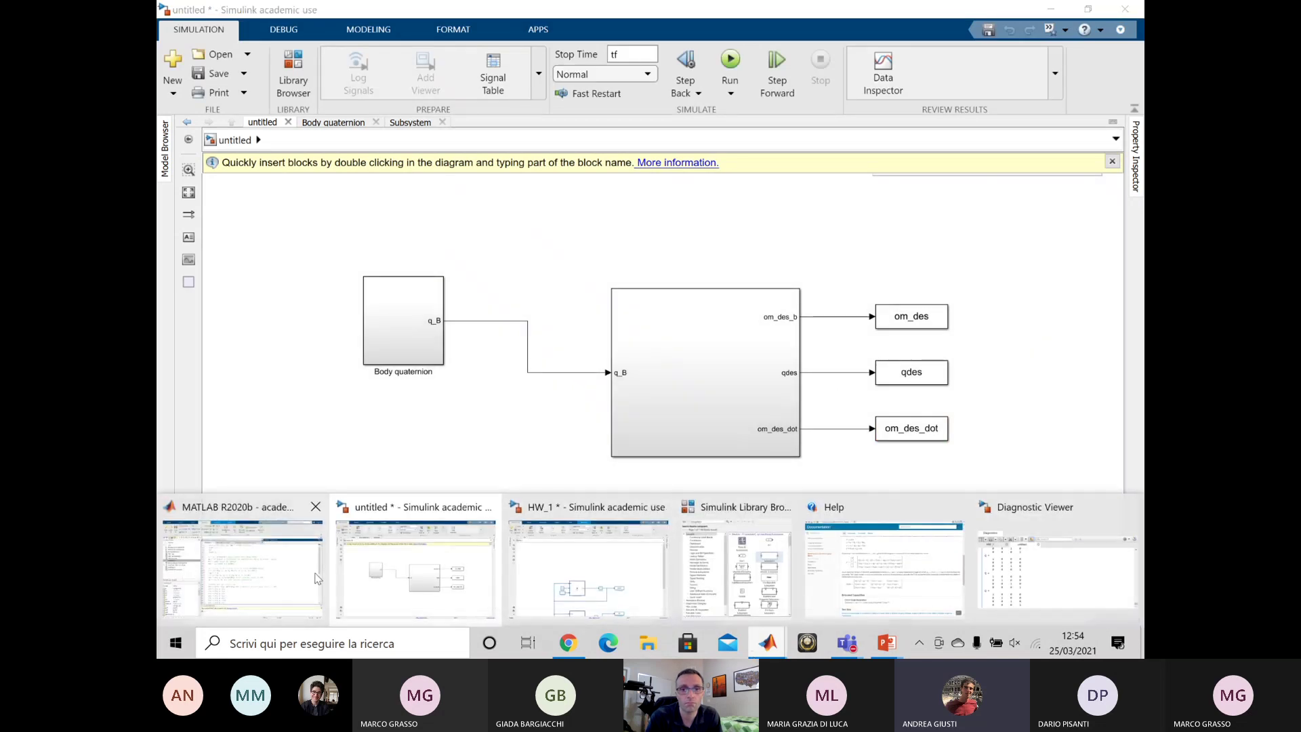
pyautogui.click(990, 445)
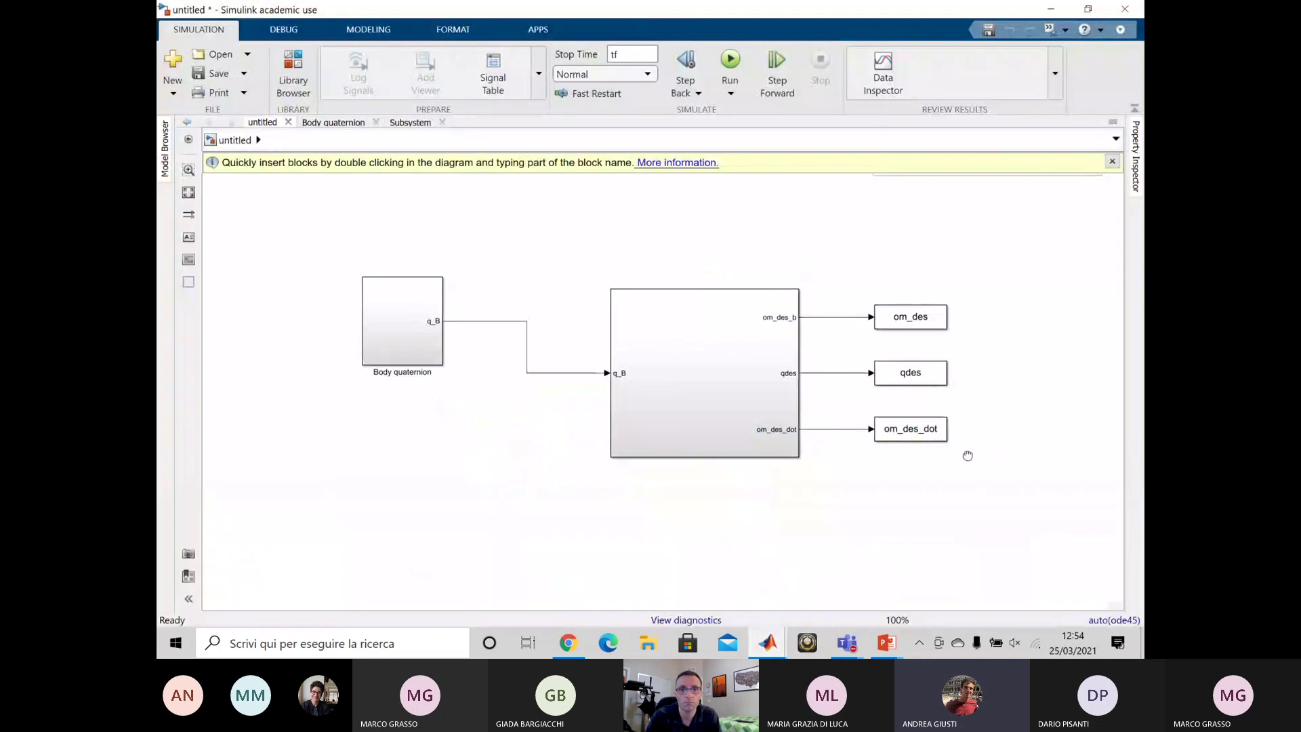
pyautogui.click(769, 647)
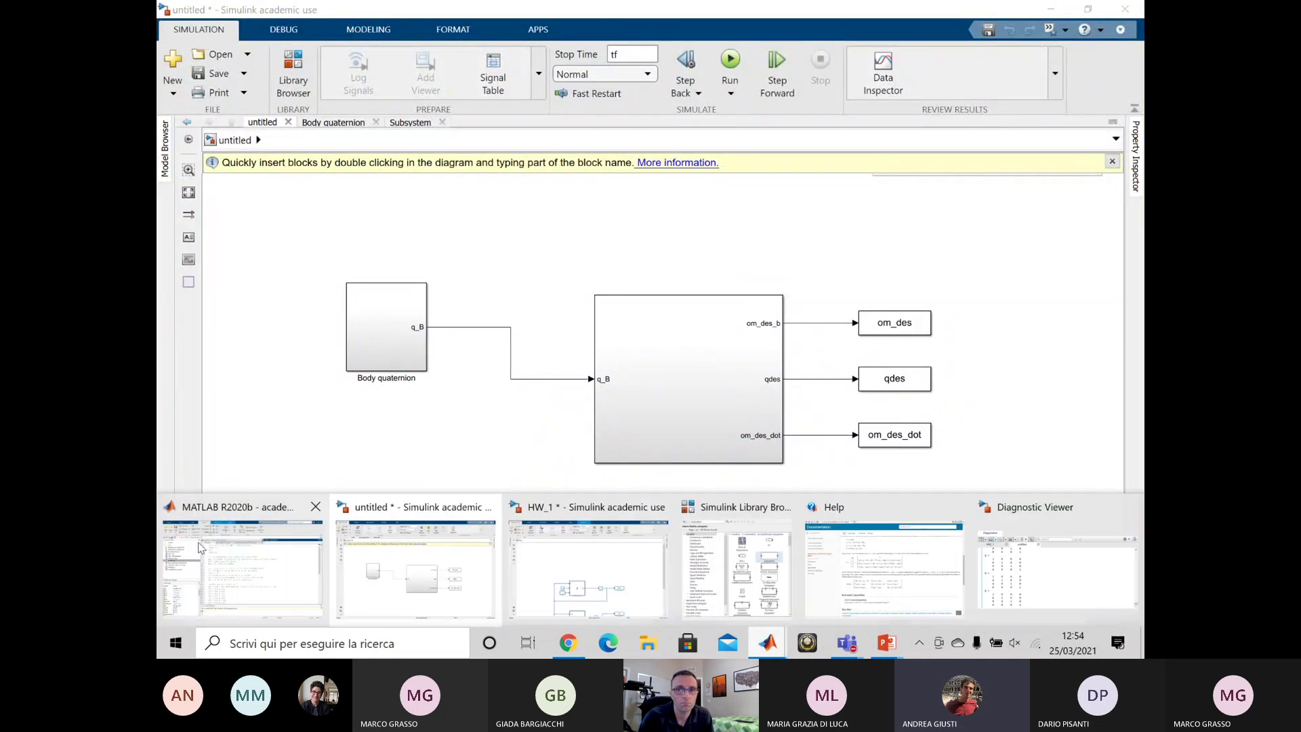
pyautogui.click(291, 542)
# - Start a new script with a '% Plot' comment and a 'simtime =' line
pyautogui.click(770, 154)
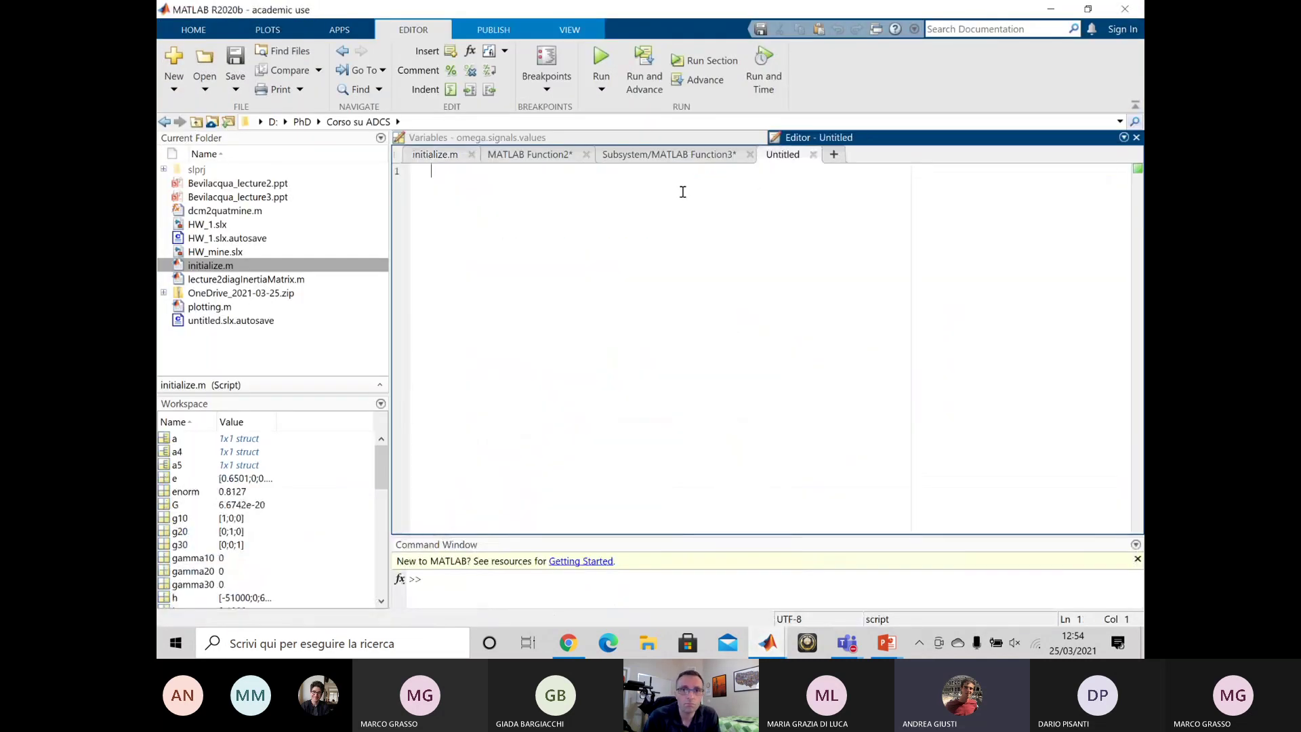
pyautogui.write('% Plo')
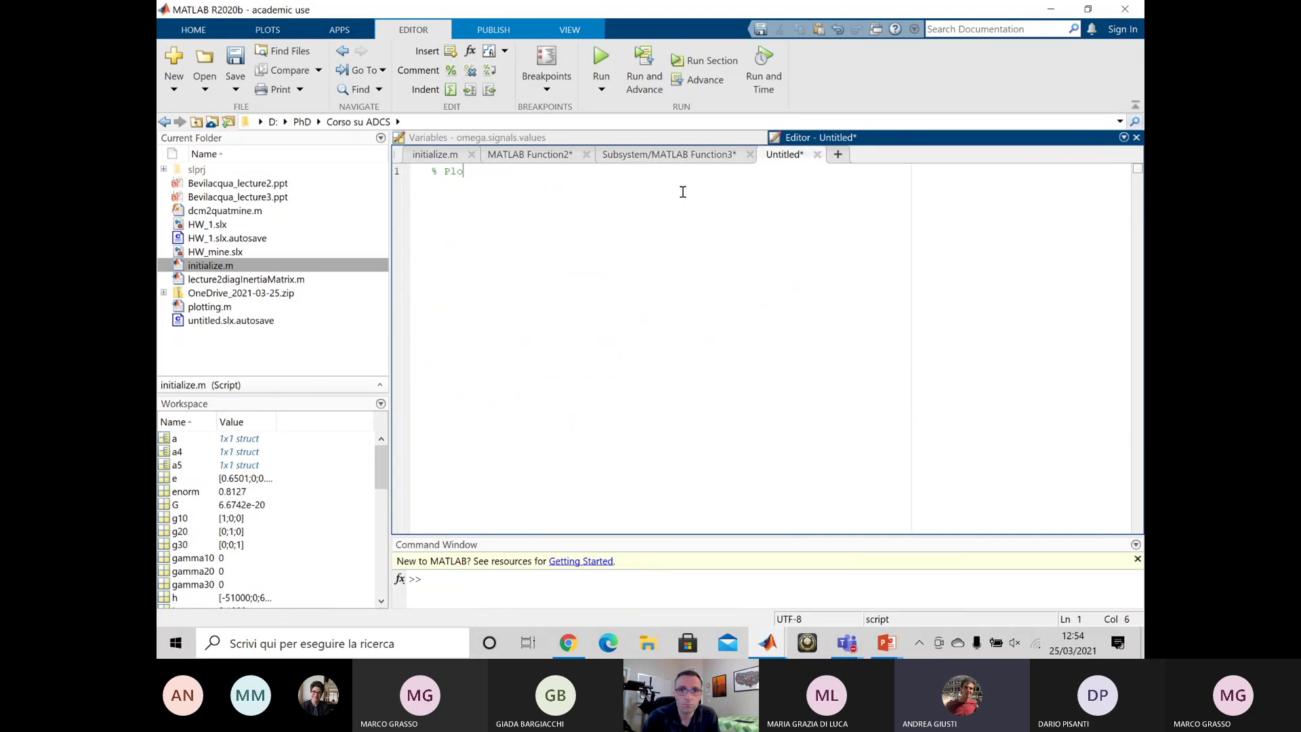
pyautogui.write('tti')
pyautogui.press('BackSpace')
pyautogui.press('BackSpace')
pyautogui.press('Return')
pyautogui.press('Return')
pyautogui.write('simtime =')
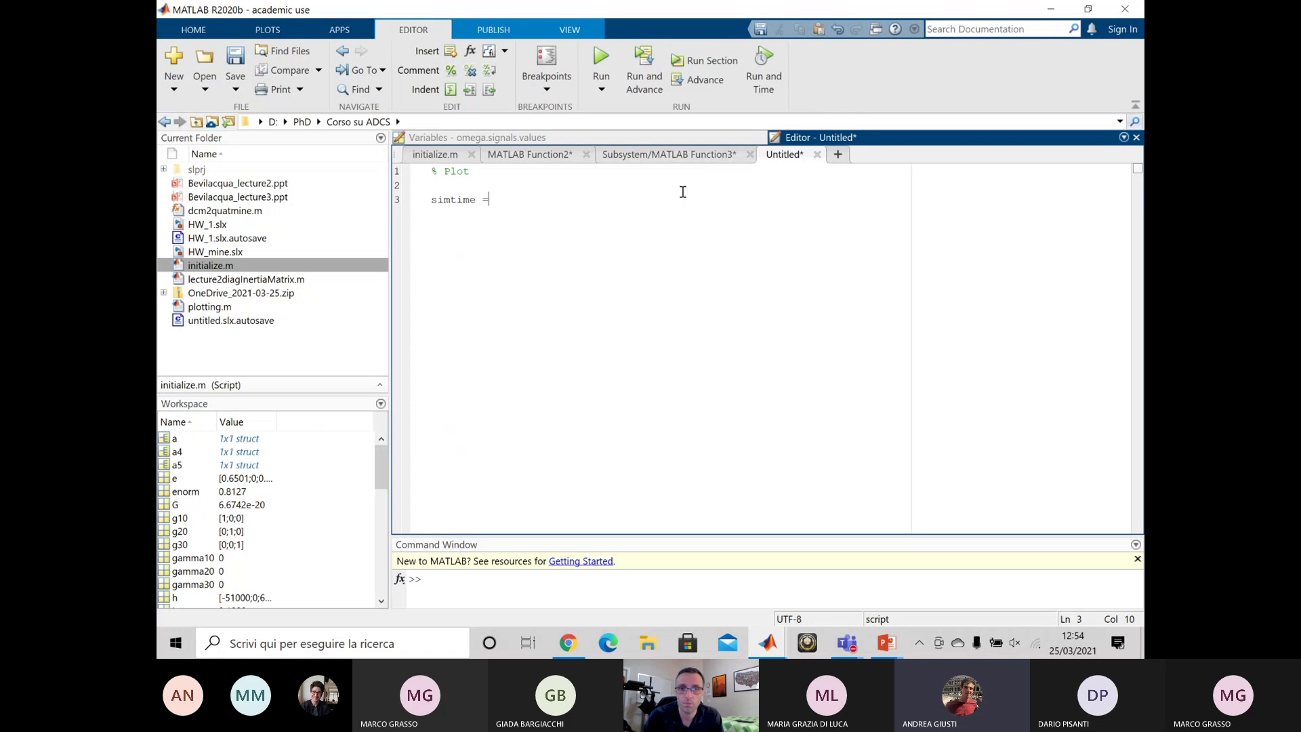
# - Inspect om_des's time and signals fields in the Variables editor
pyautogui.moveTo(768, 642)
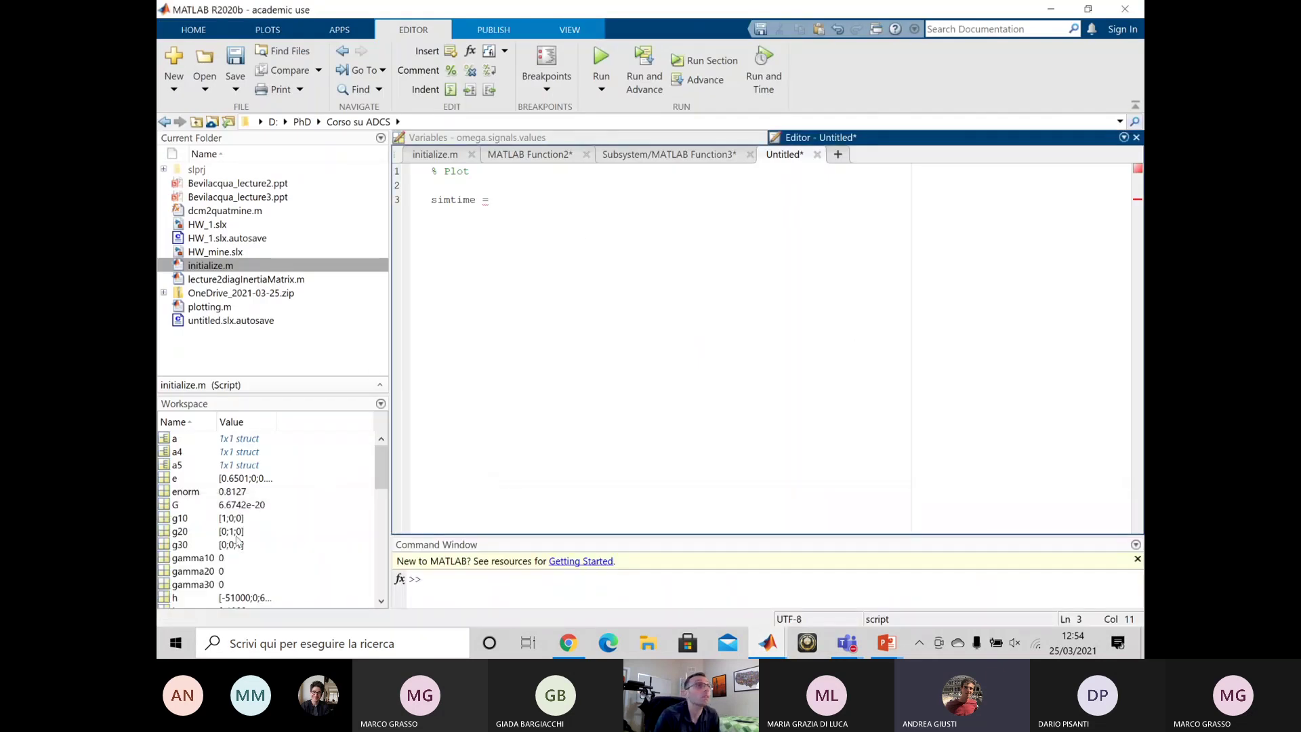
pyautogui.scroll(-1, 225, 573)
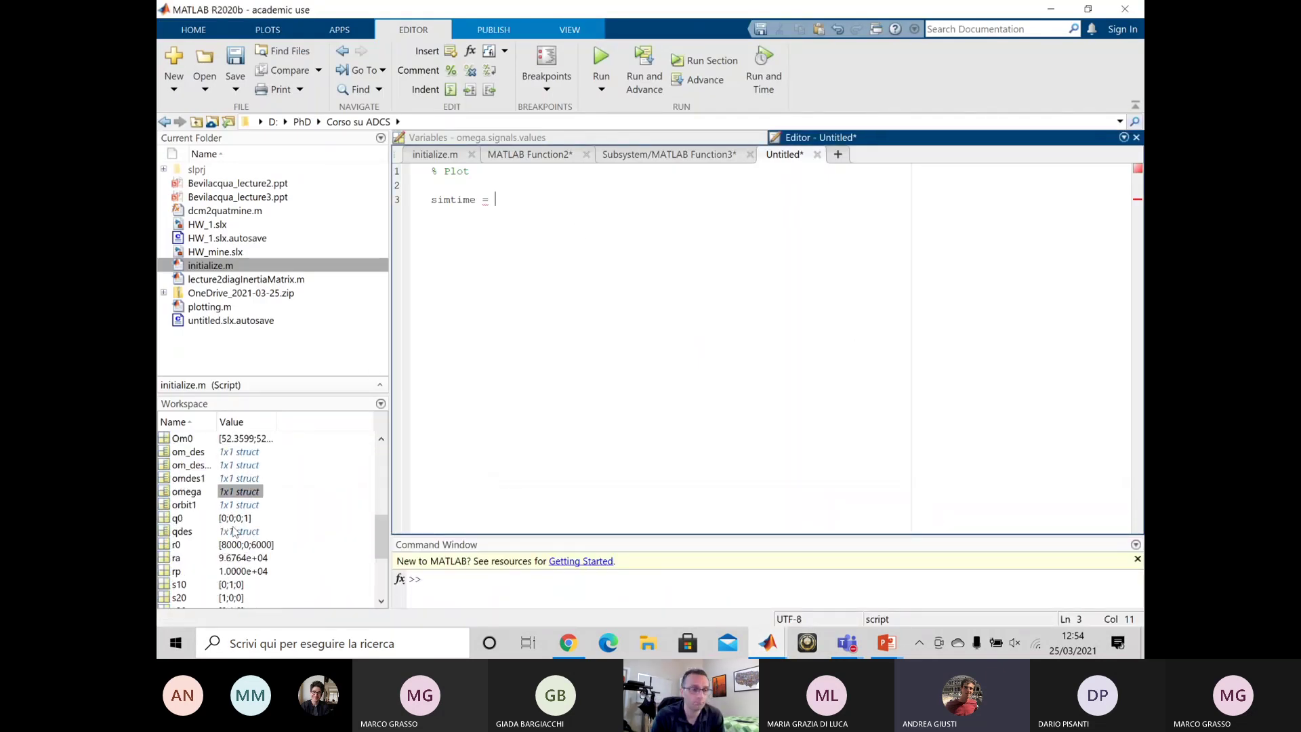
pyautogui.doubleClick(244, 452)
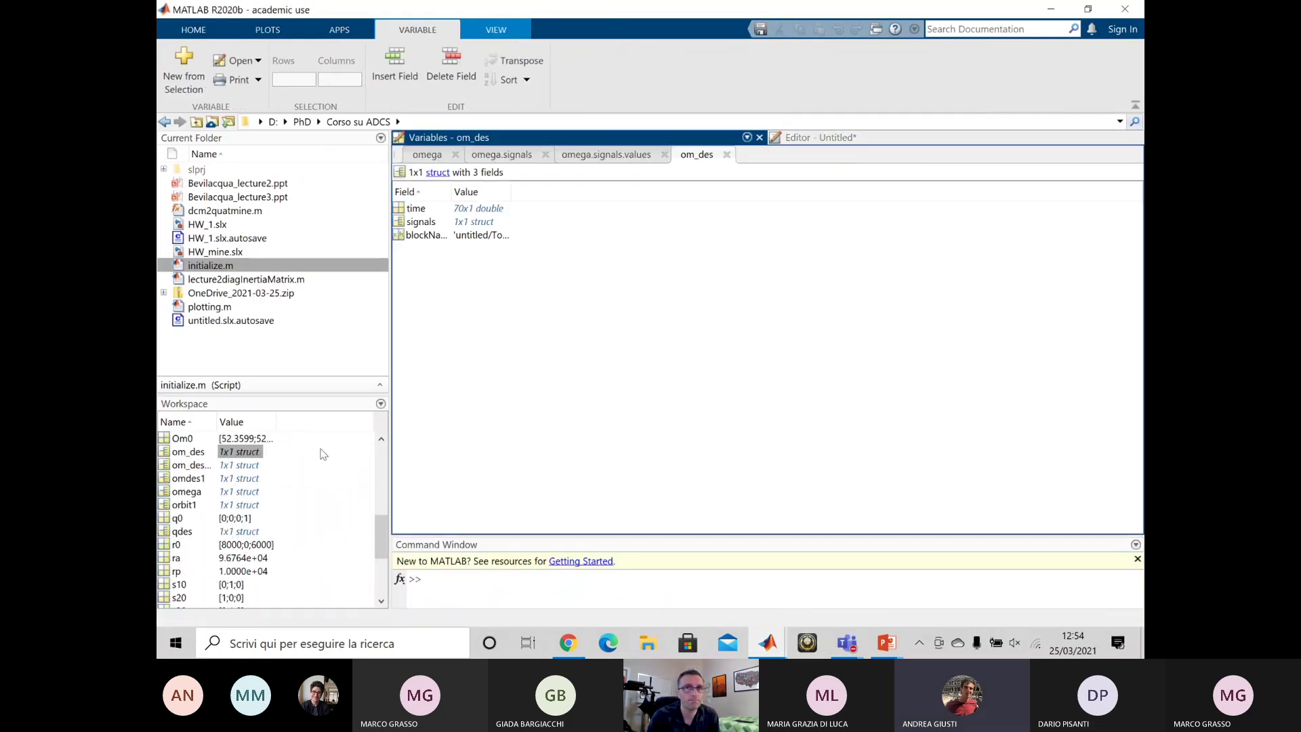
pyautogui.doubleClick(478, 209)
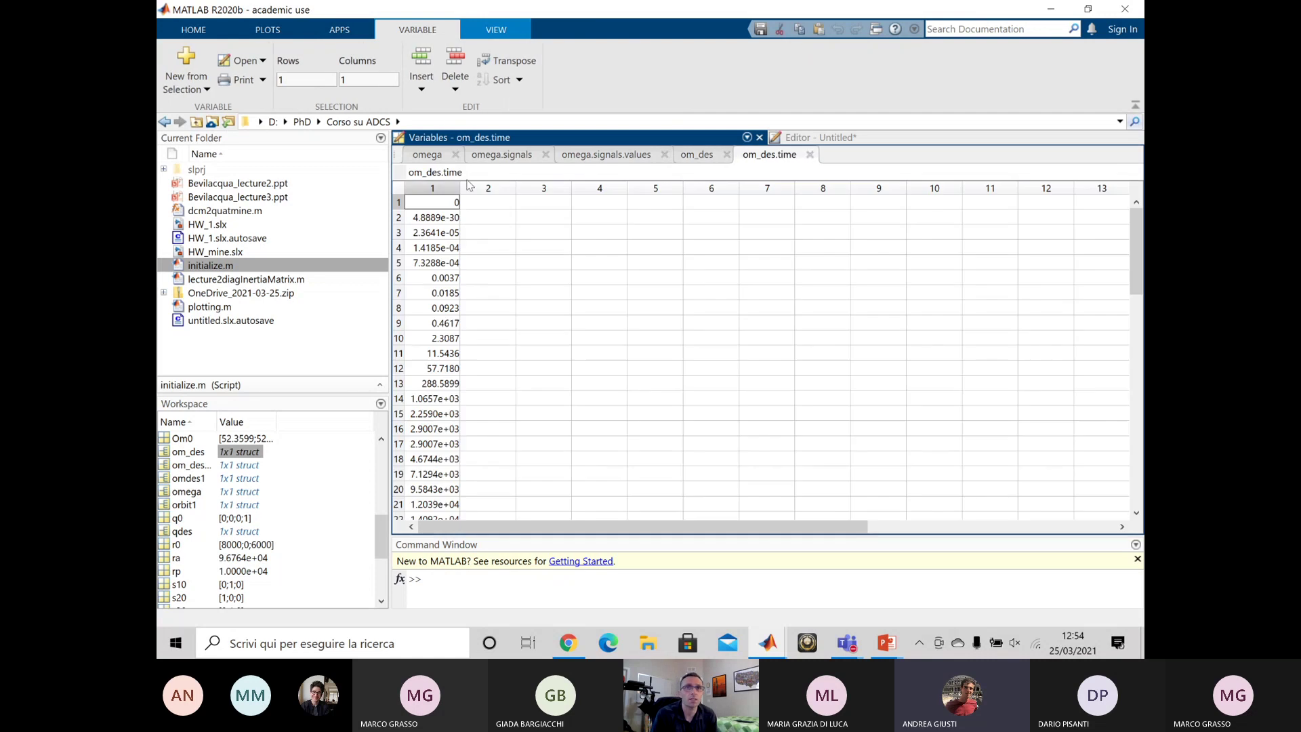
pyautogui.click(697, 154)
pyautogui.doubleClick(468, 221)
pyautogui.click(769, 154)
pyautogui.click(697, 155)
pyautogui.click(853, 137)
# - Write simtime = om_des.time, om = om_des.signals.values, the om_x/om_y/om_z lines and figure
pyautogui.write('o')
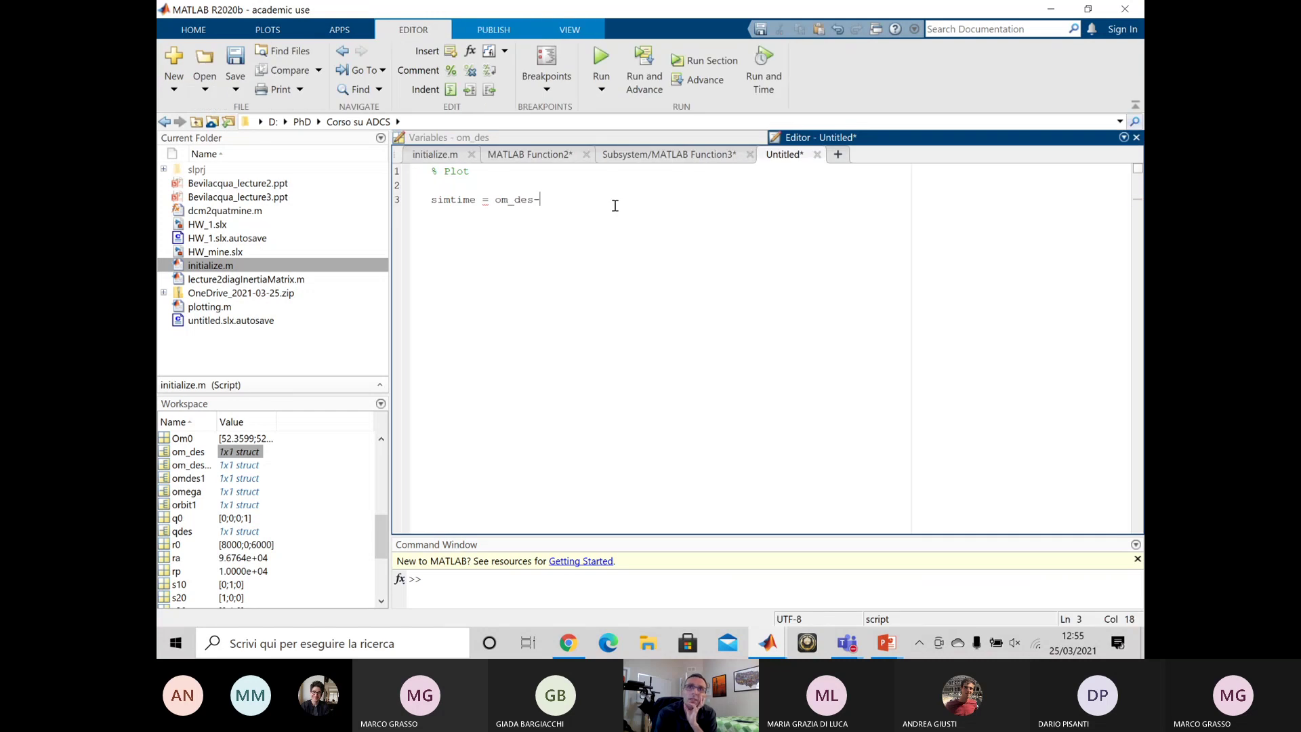
pyautogui.write('m_des.time; ')
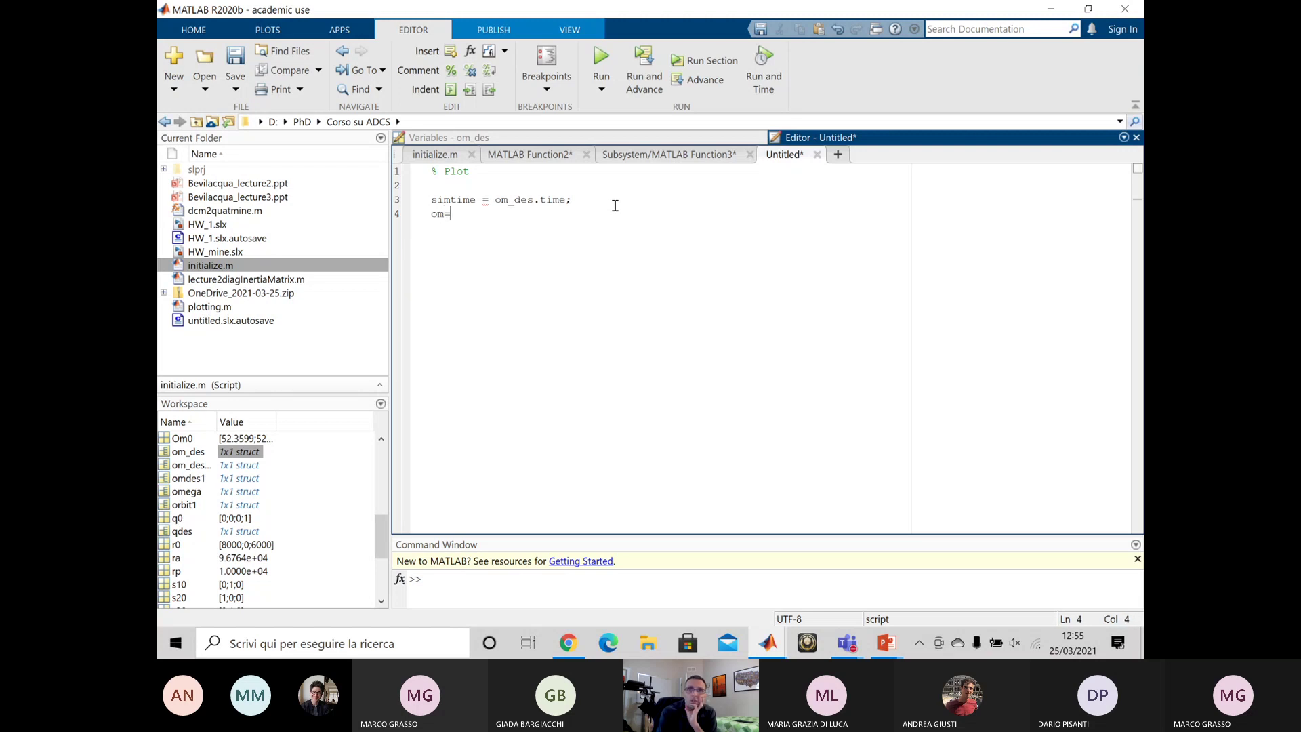
pyautogui.write('o')
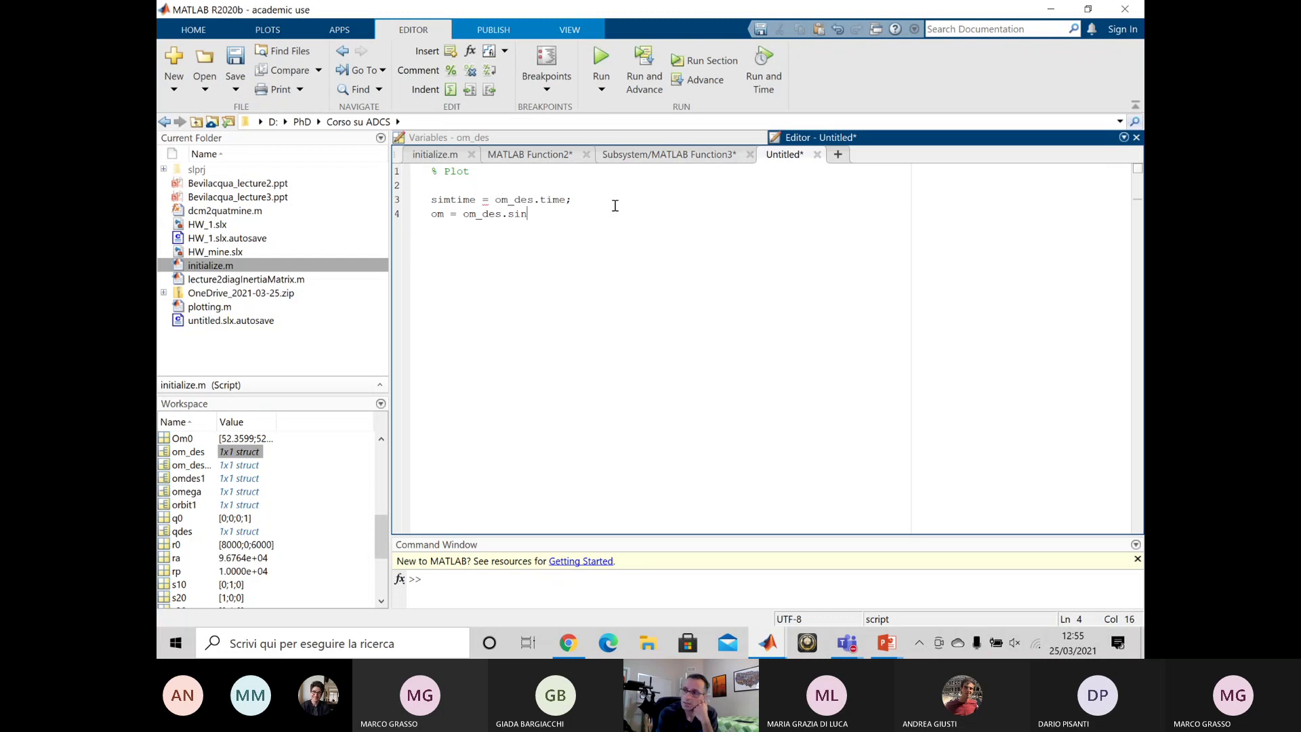
pyautogui.write('m = om_des.signals.')
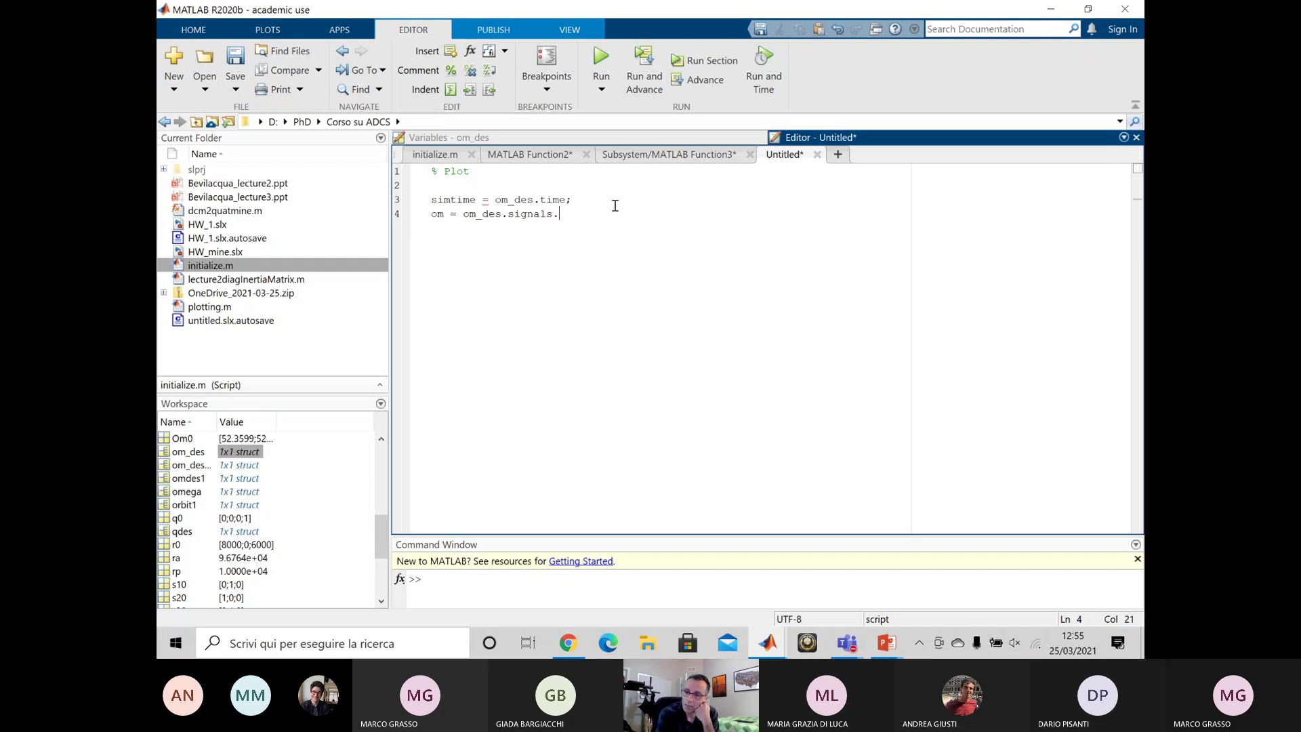
pyautogui.write('values;')
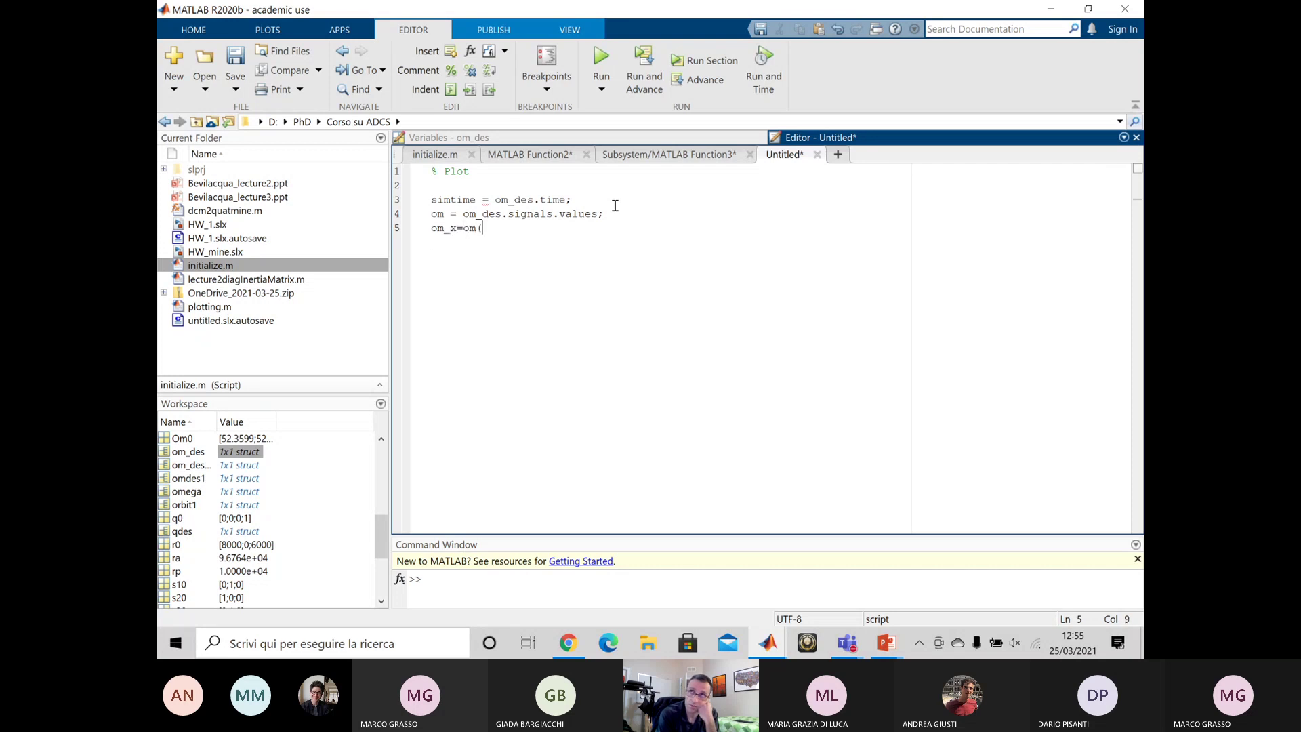
pyautogui.write(':')
pyautogui.write(',')
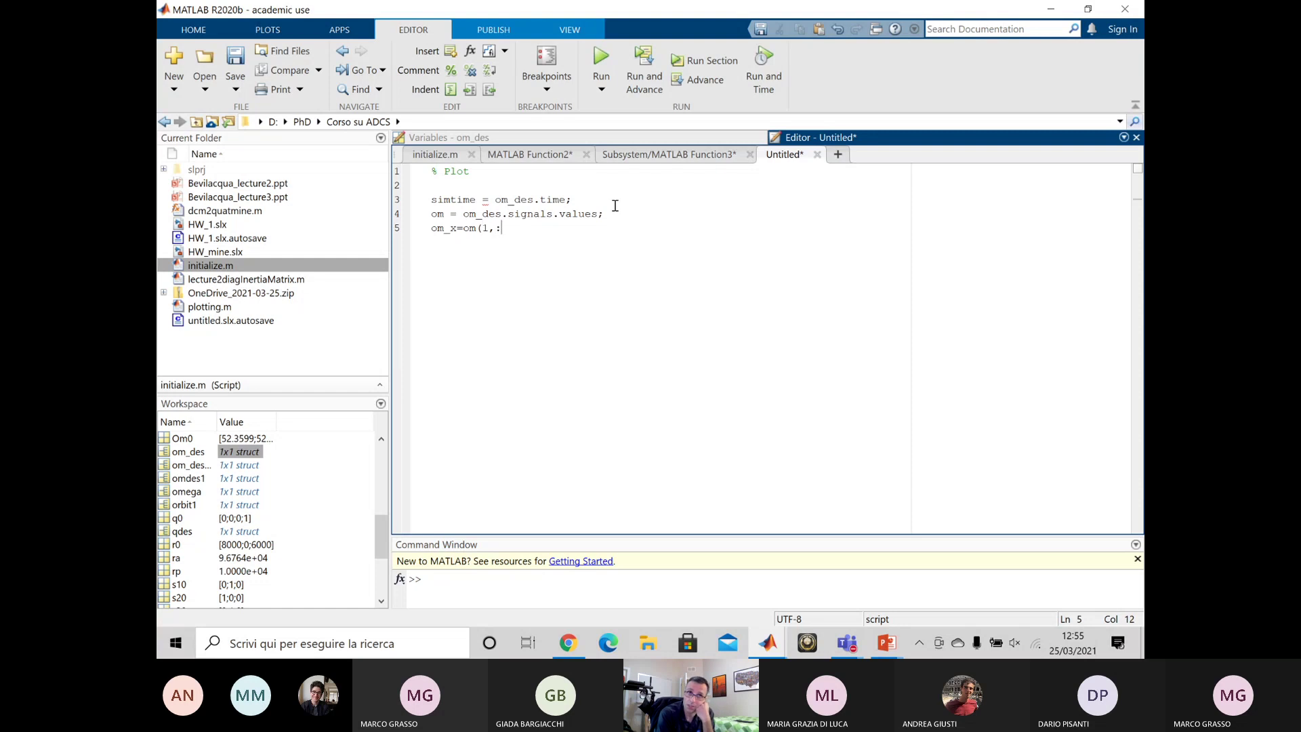
pyautogui.write(');')
pyautogui.press('Return')
pyautogui.write('om_y=om(2')
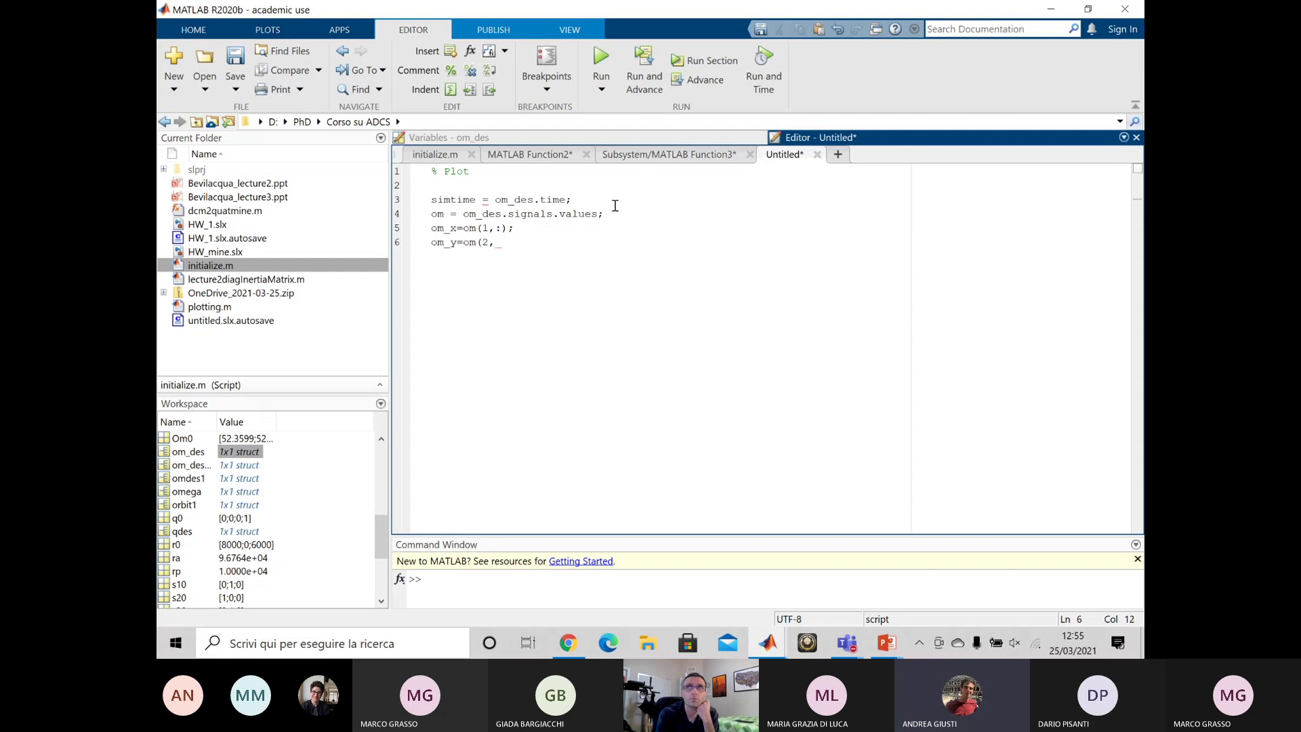
pyautogui.write(',:); ')
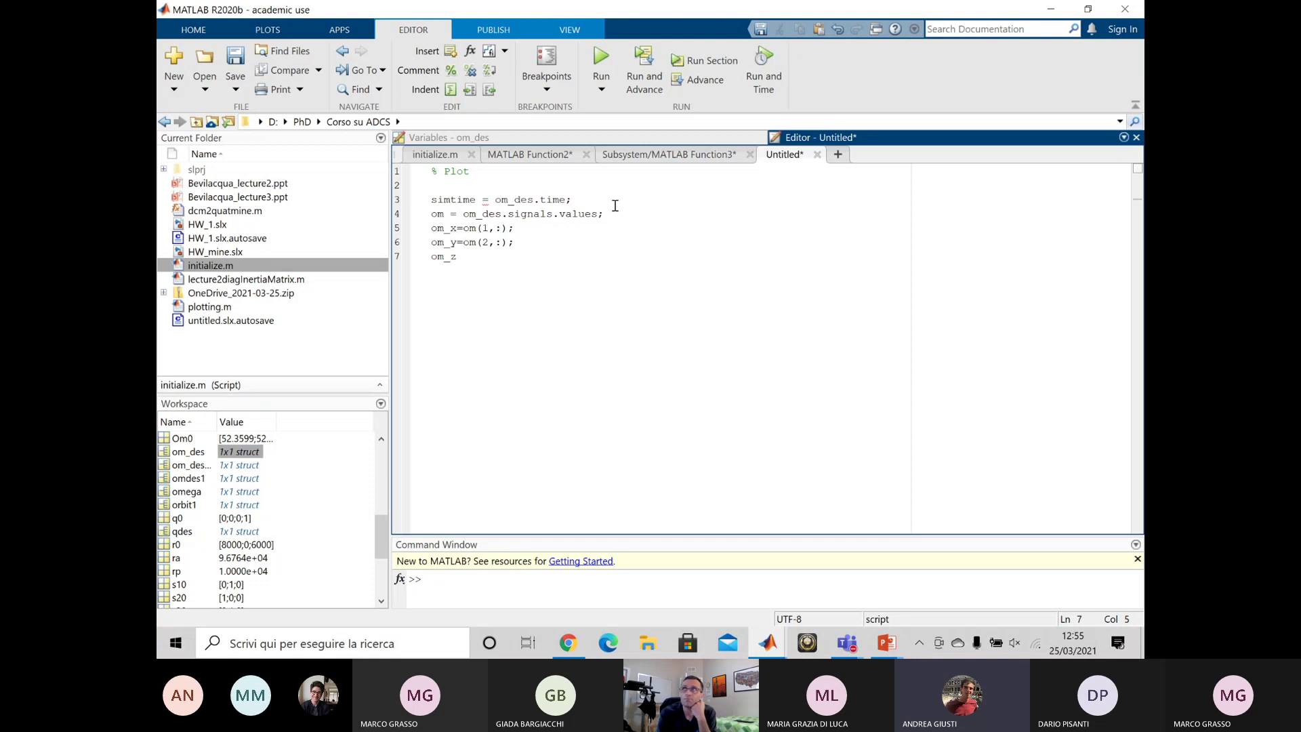
pyautogui.write('om_z=om(3,:);  ')
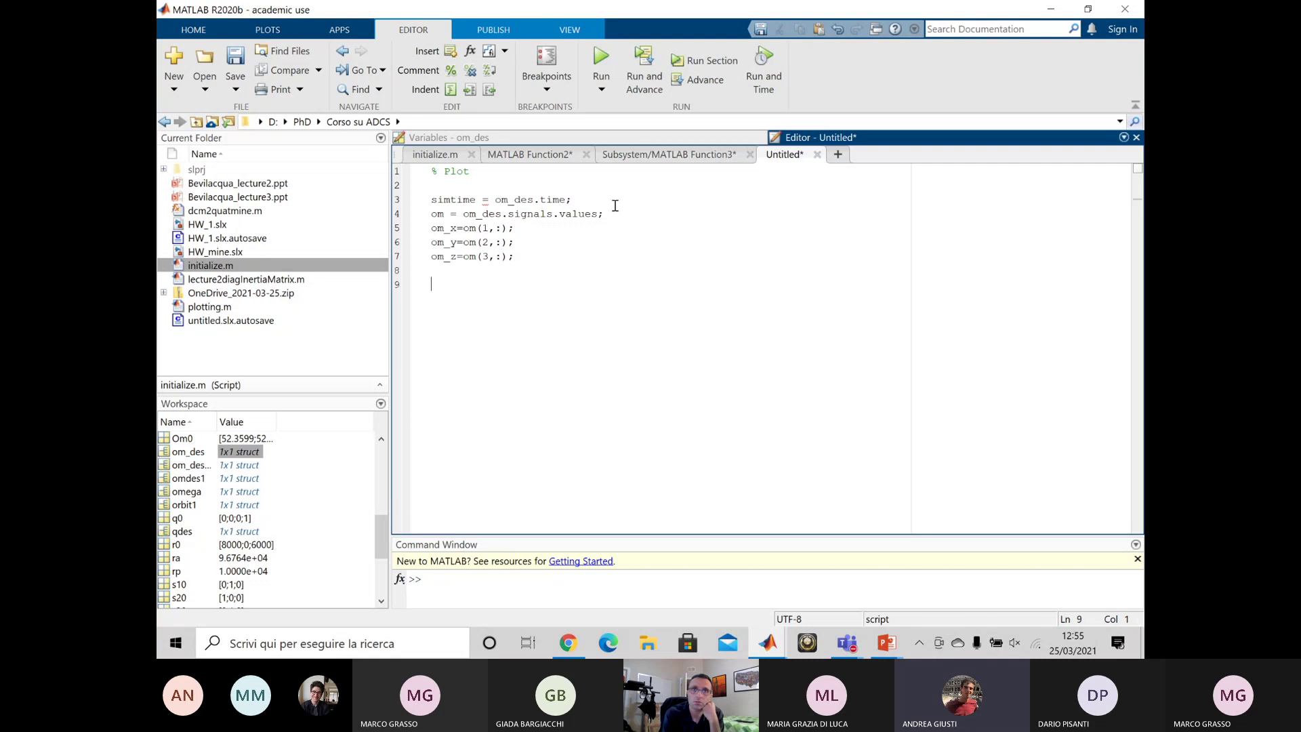
pyautogui.write('figure')
# - Add plot(simtime,om_x) and hold on after figure
pyautogui.press('Return')
pyautogui.write('plot')
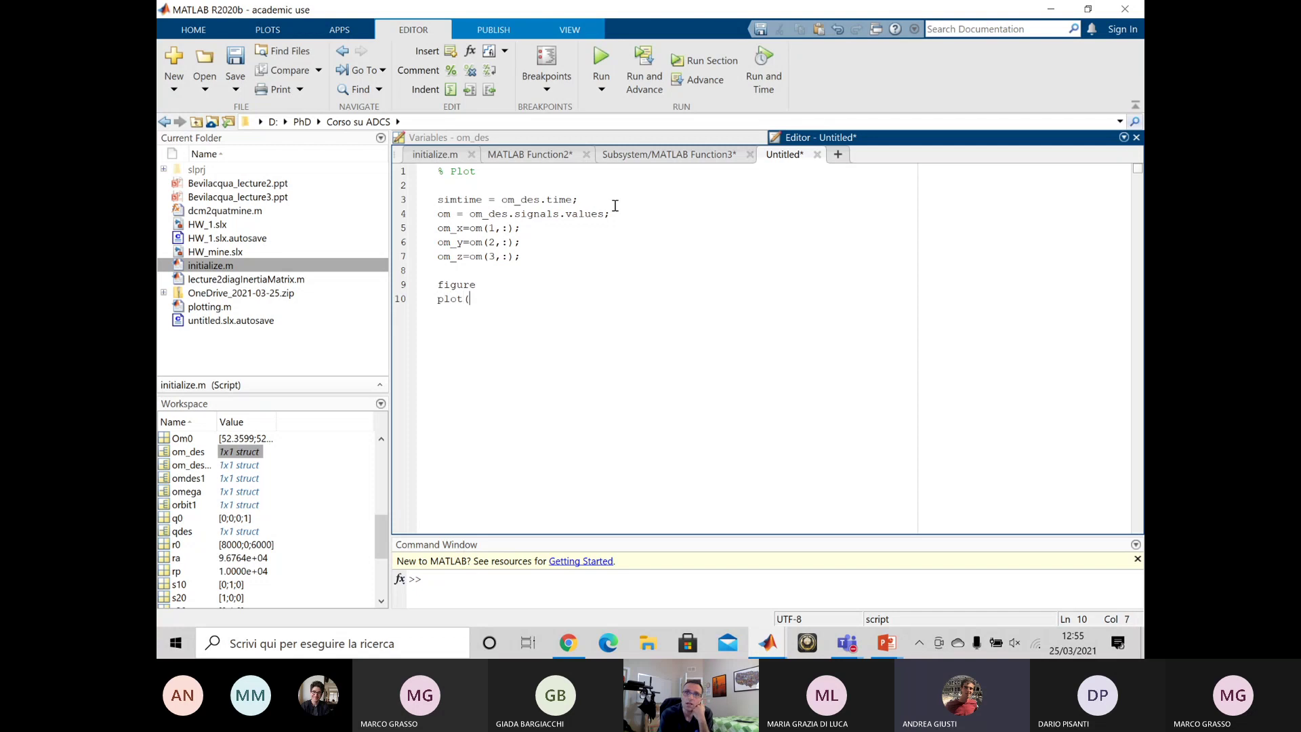
pyautogui.write('(simtime,om_x')
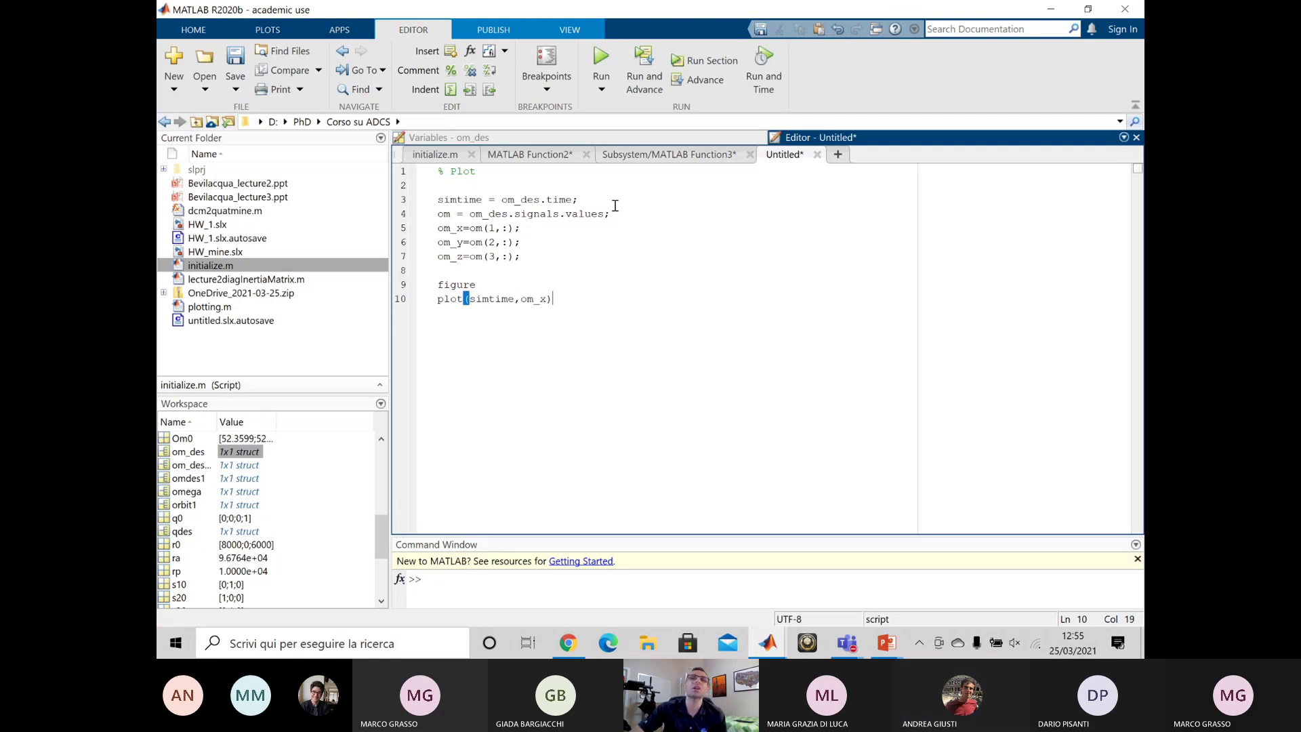
pyautogui.press('Return')
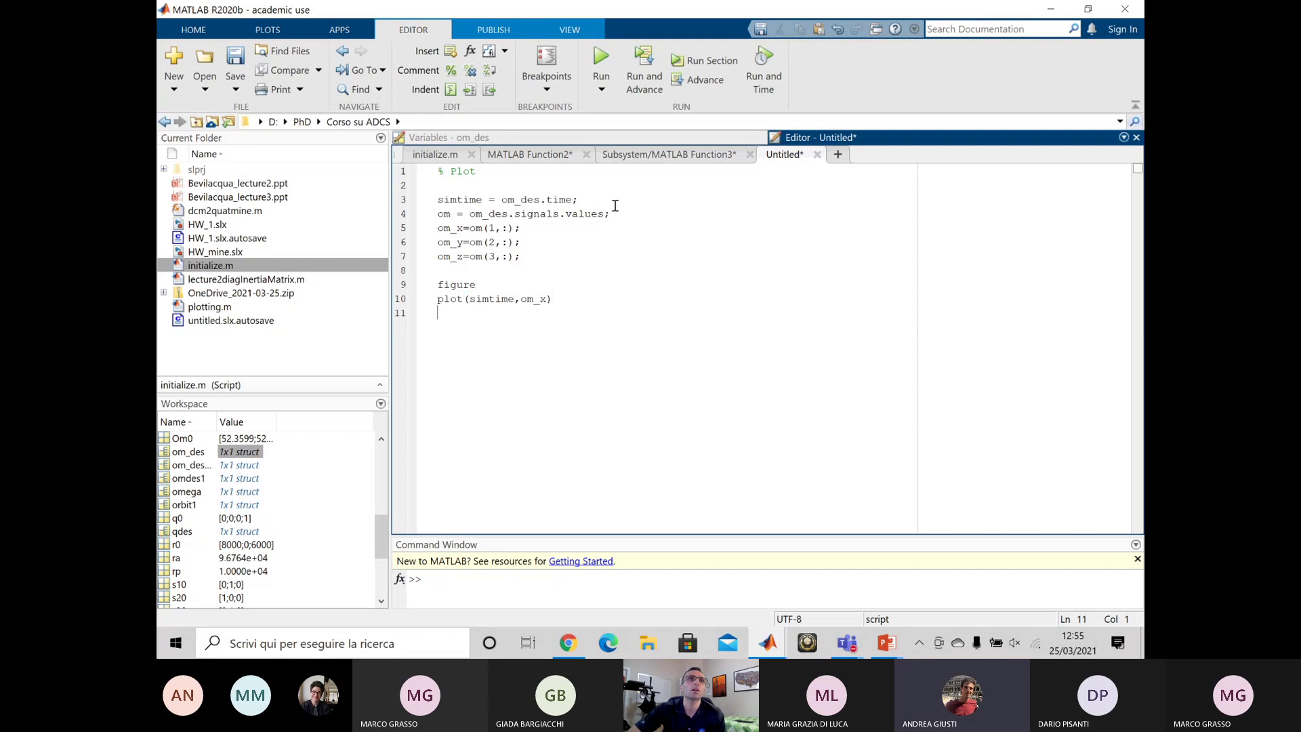
pyautogui.write('hold on')
pyautogui.press('Return')
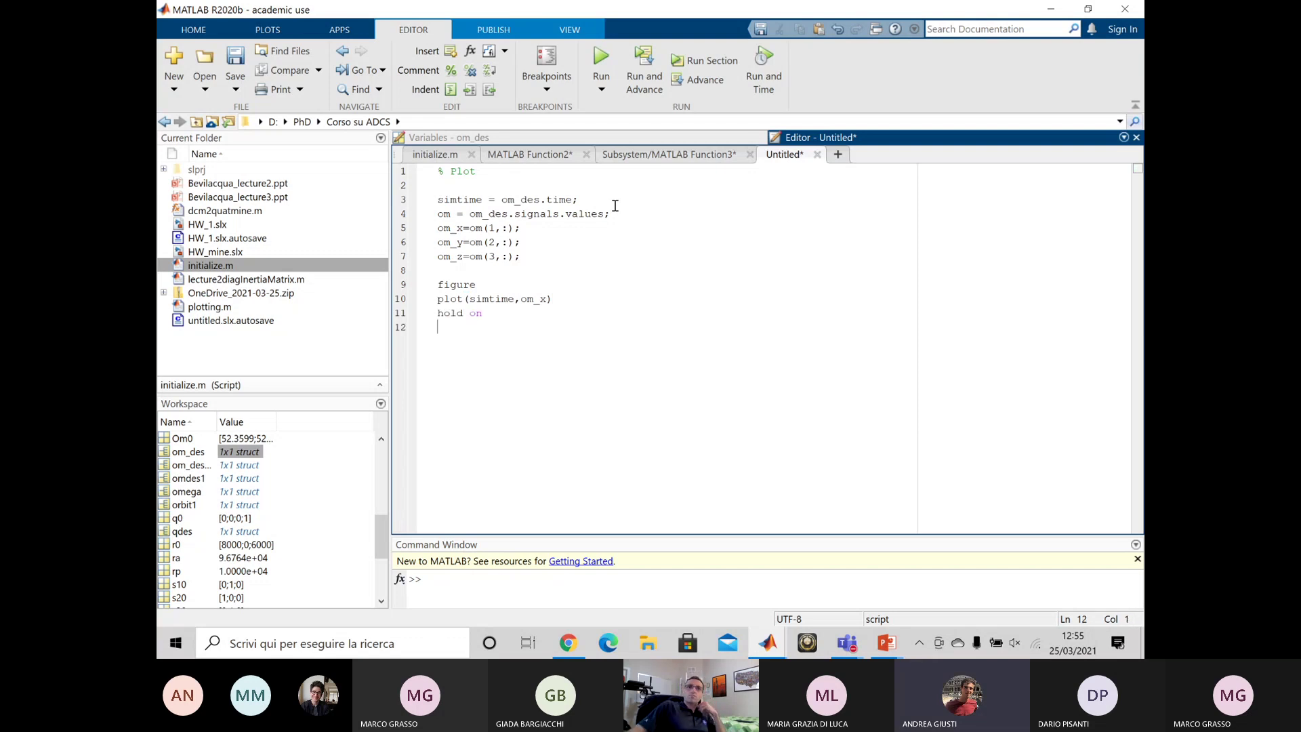
# - Add plot lines for om_y and om_z against simtime
pyautogui.moveTo(566, 294); pyautogui.dragTo(436, 300)
pyautogui.hotkey('ctrl', 'c')
pyautogui.click(451, 331)
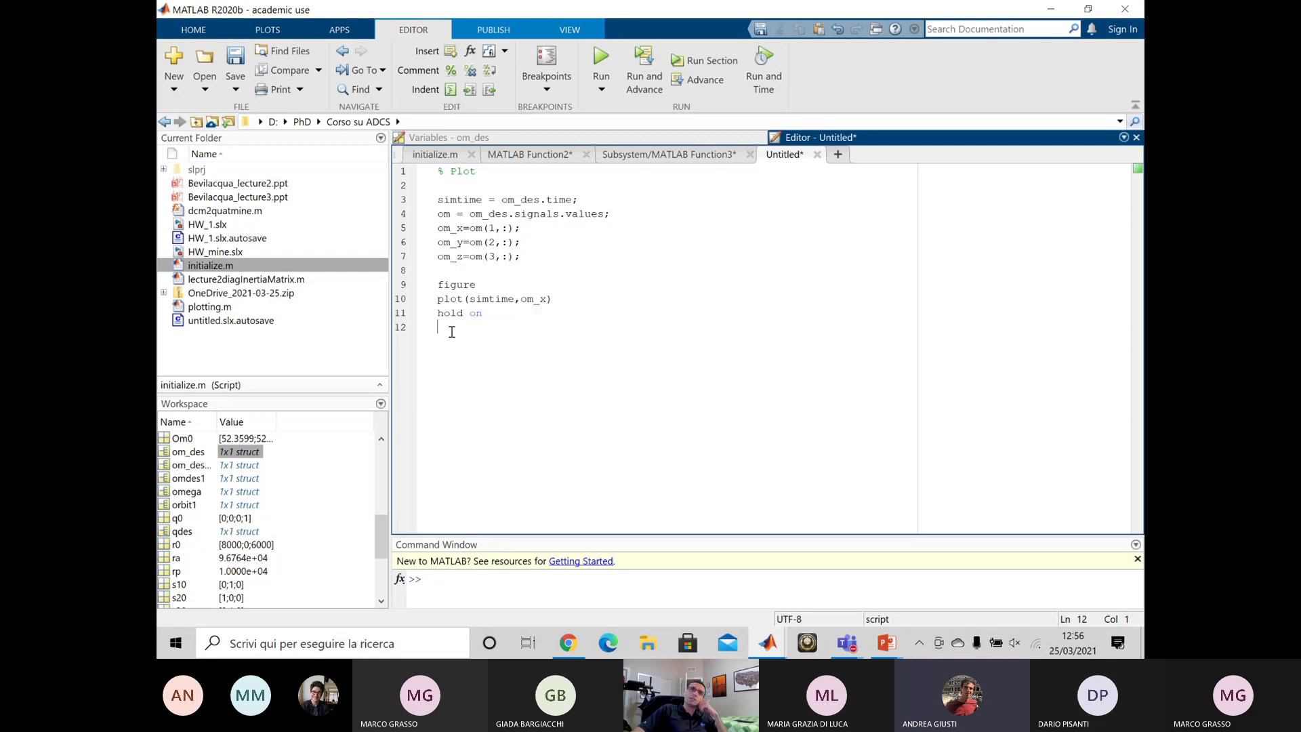
pyautogui.hotkey('ctrl', 'v')
pyautogui.press('BackSpace')
pyautogui.press('BackSpace')
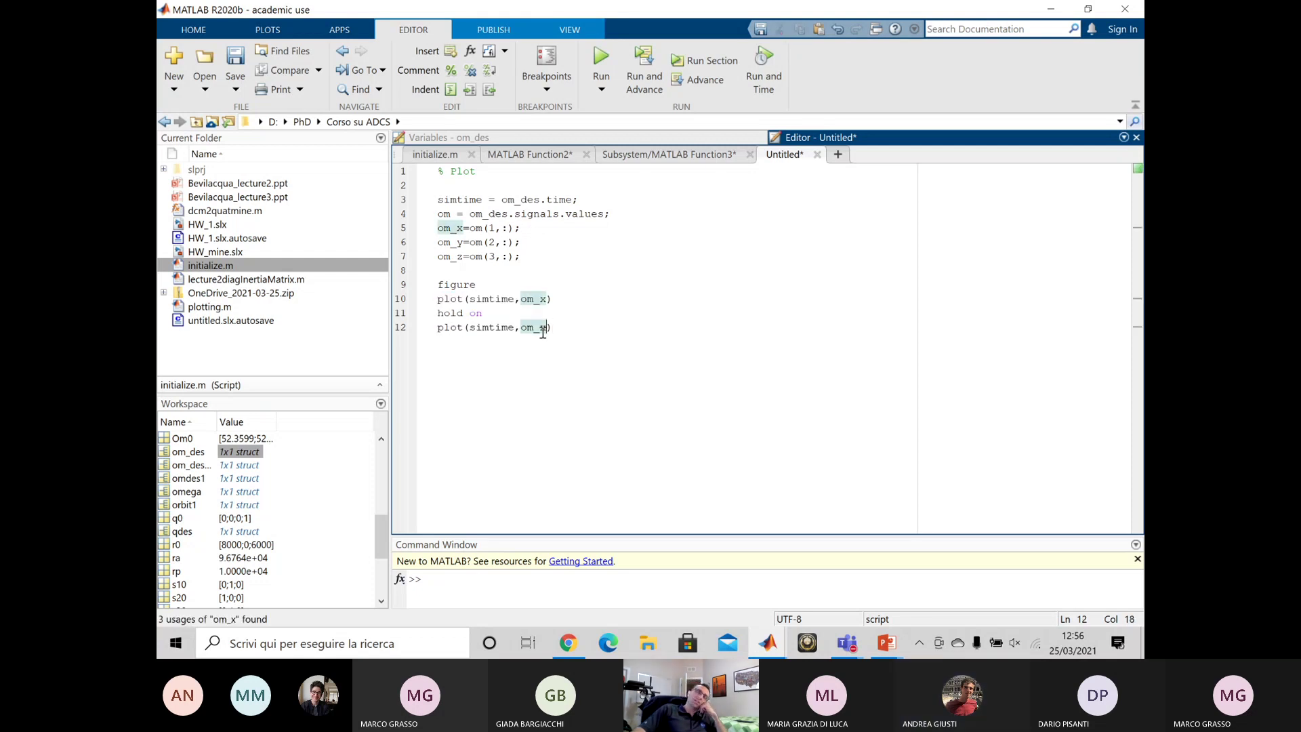
pyautogui.write('y)')
pyautogui.press('Return')
pyautogui.write('plot(simtime,om')
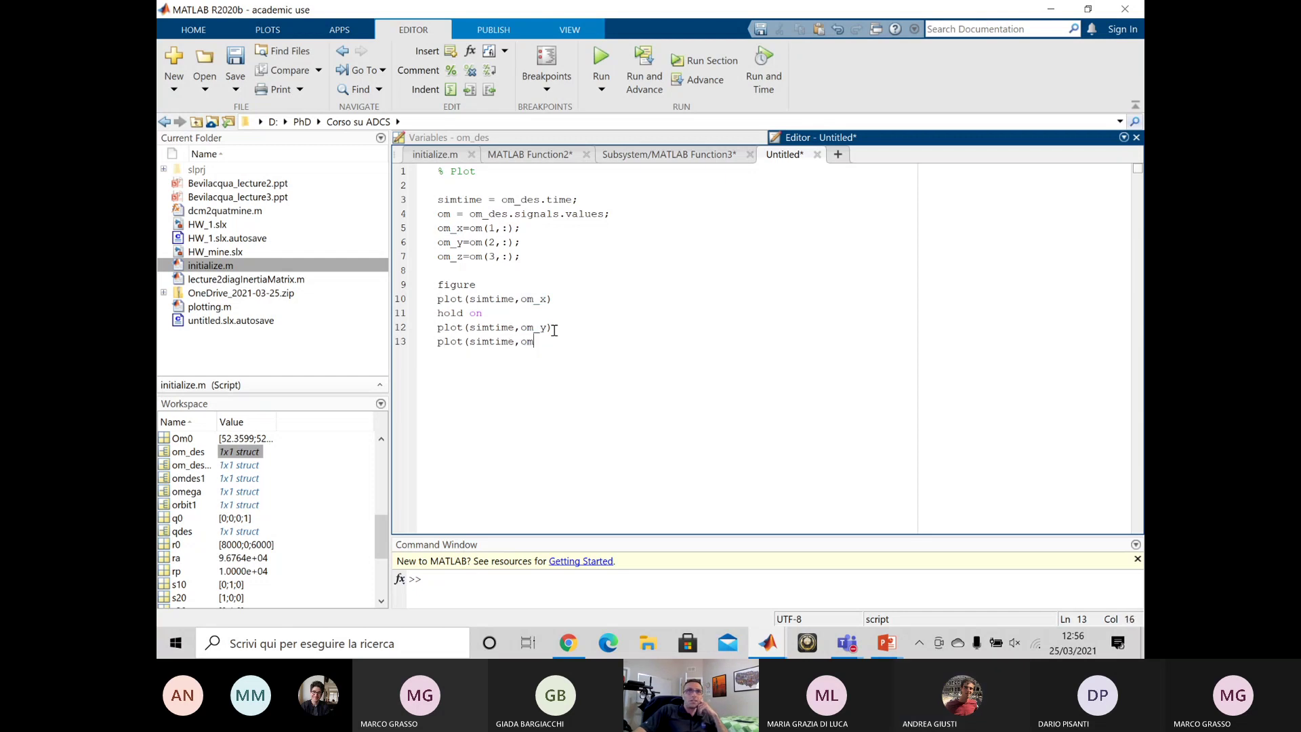
pyautogui.write('_z)')
pyautogui.press('Return')
# - Label the axes with xlabel('Time (sec)') and ylabel('\omega')
pyautogui.write('xlabel')
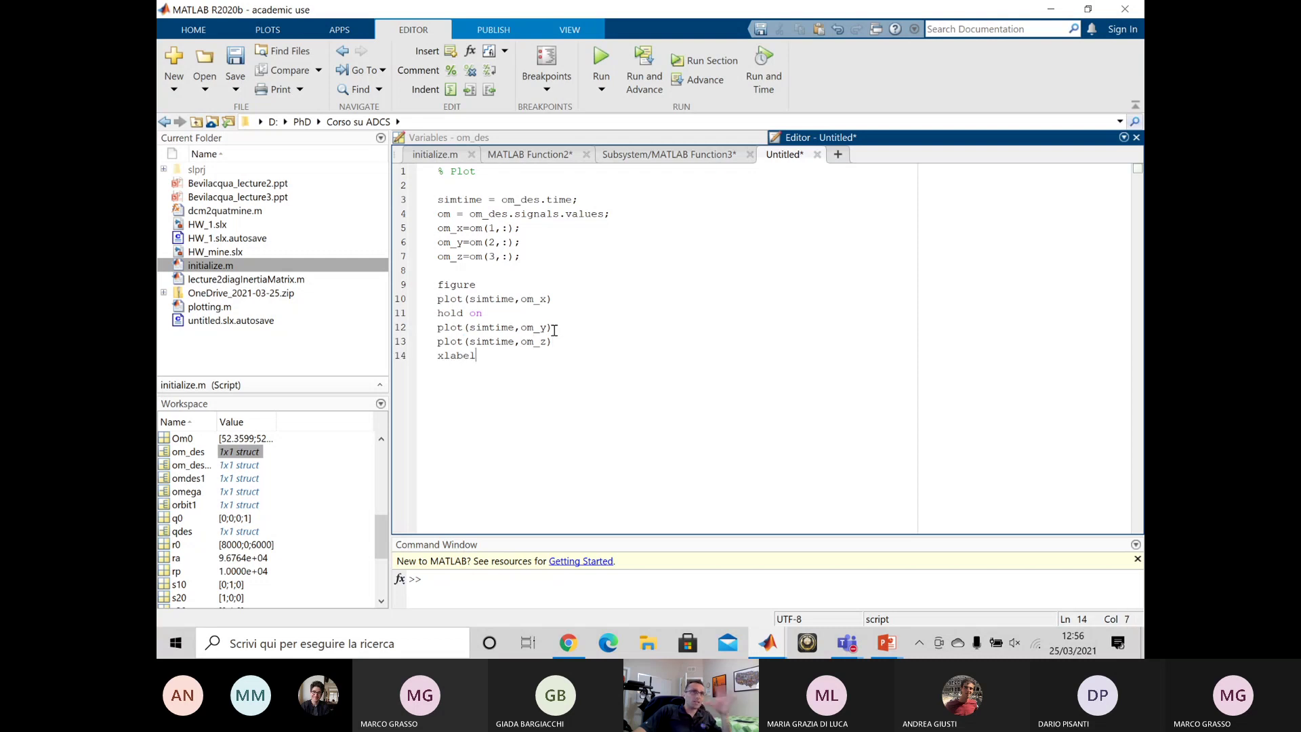
pyautogui.write("('Time (sec)'")
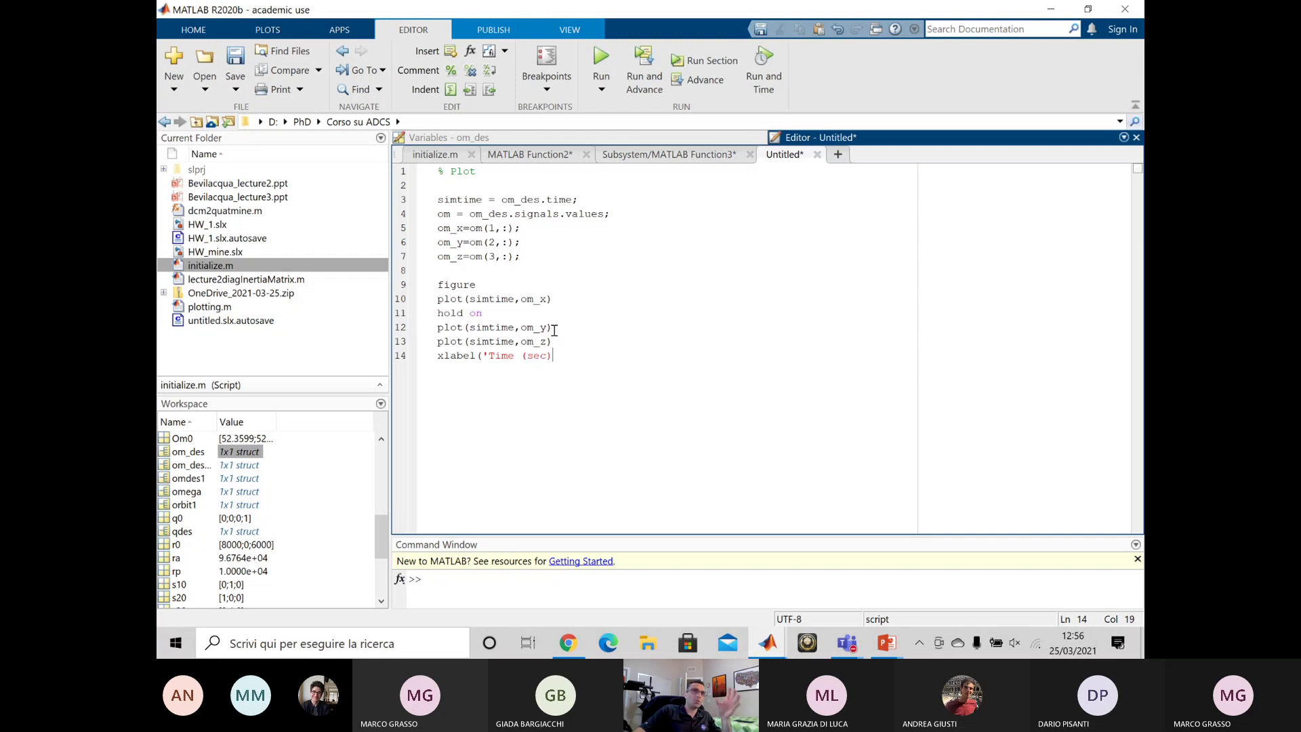
pyautogui.write(');')
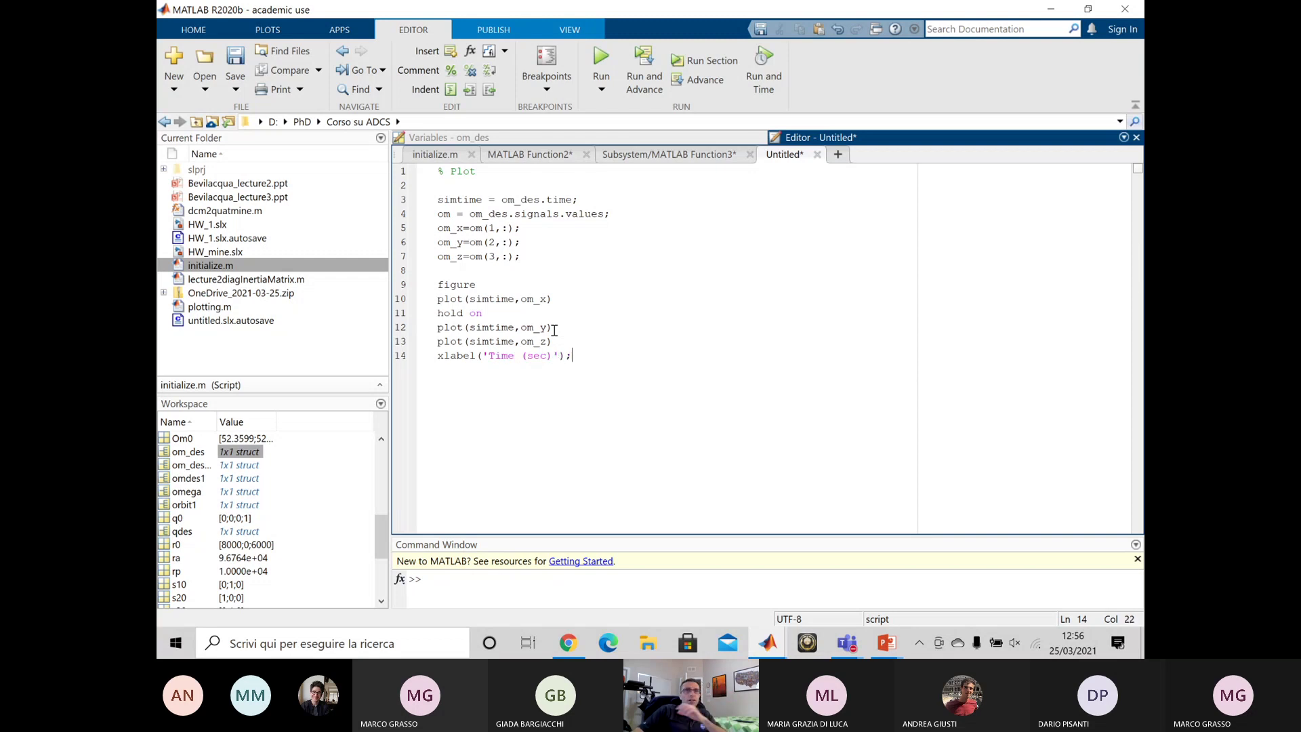
pyautogui.press('Return')
pyautogui.write('ylab')
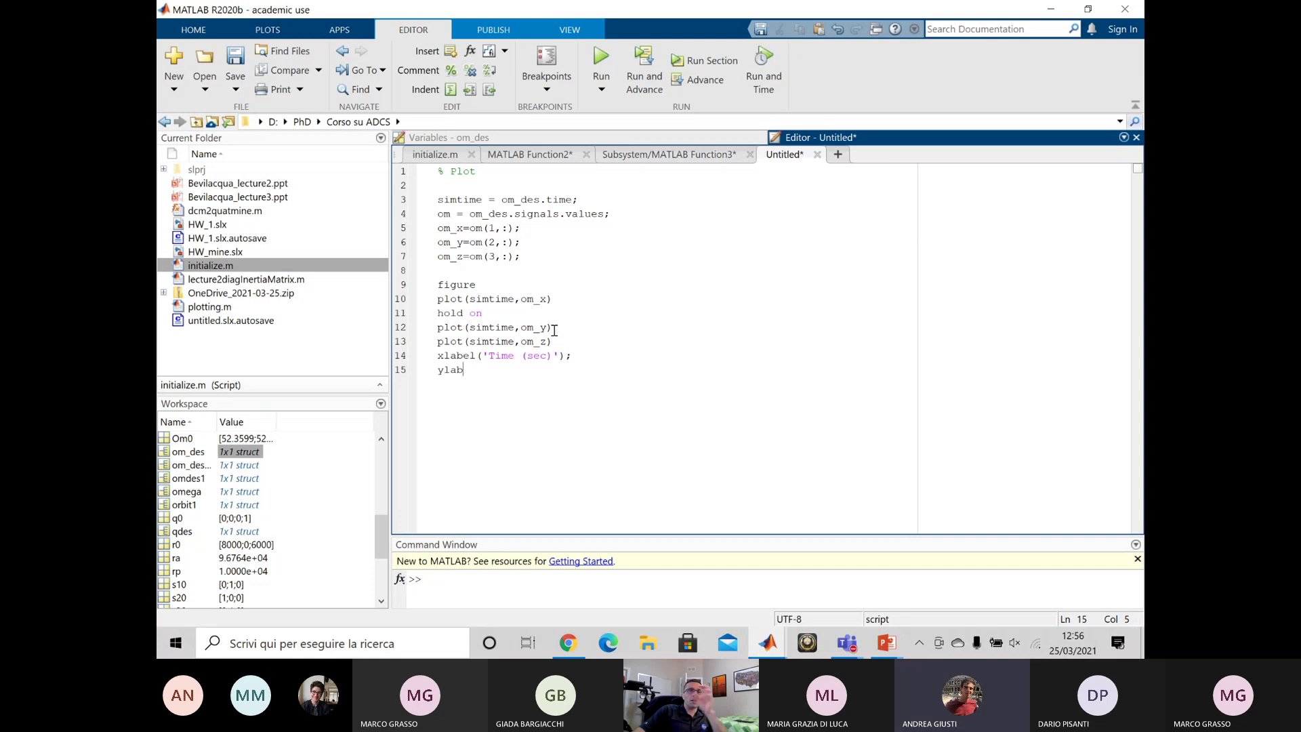
pyautogui.write("el('")
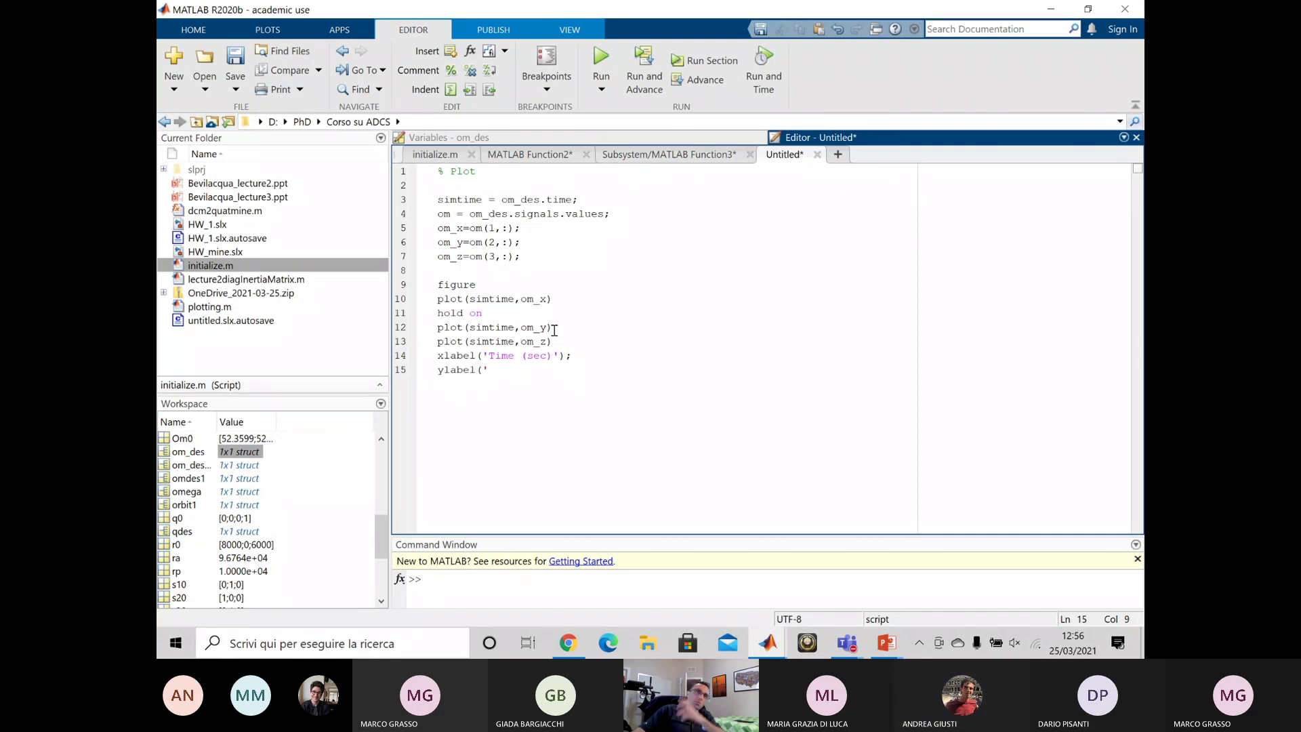
pyautogui.write('\\omega')
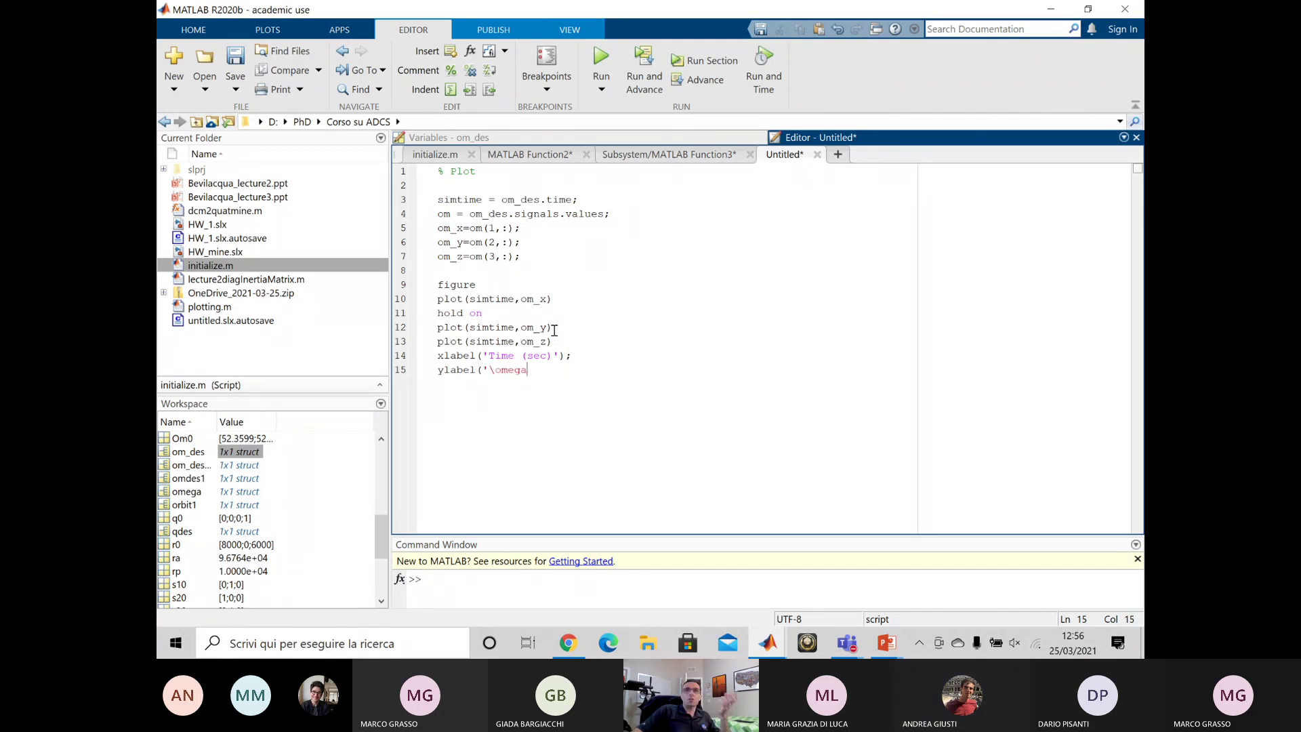
pyautogui.write("');")
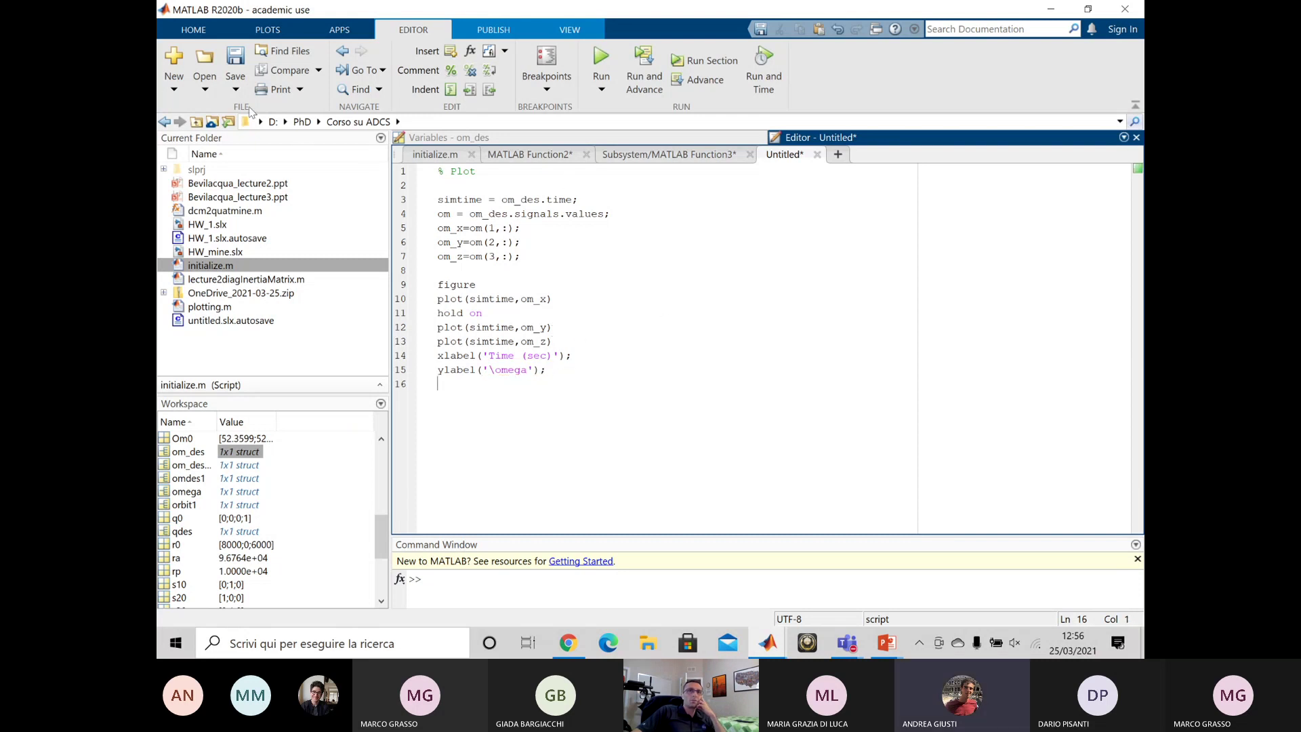
# - Save the script as plotfcn.m and run it
pyautogui.click(241, 74)
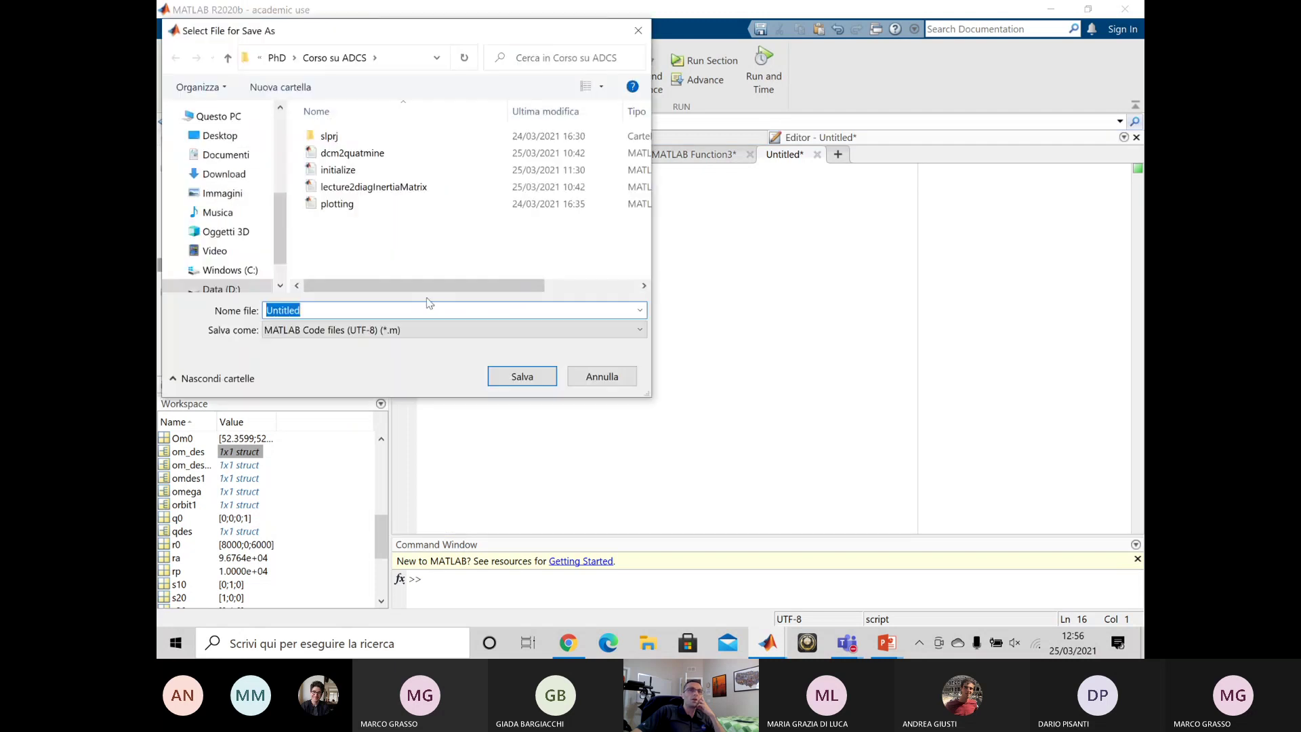
pyautogui.write('plot')
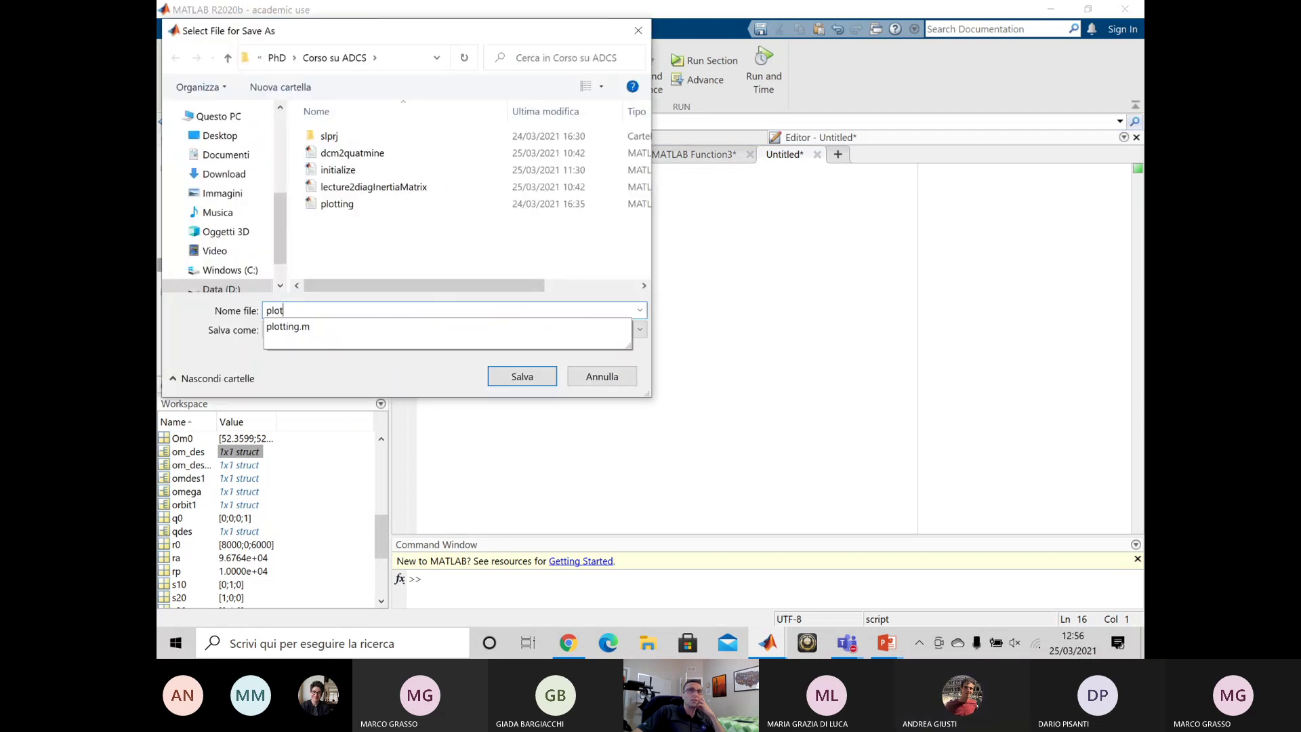
pyautogui.write('fun')
pyautogui.press('BackSpace')
pyautogui.press('BackSpace')
pyautogui.write('cn')
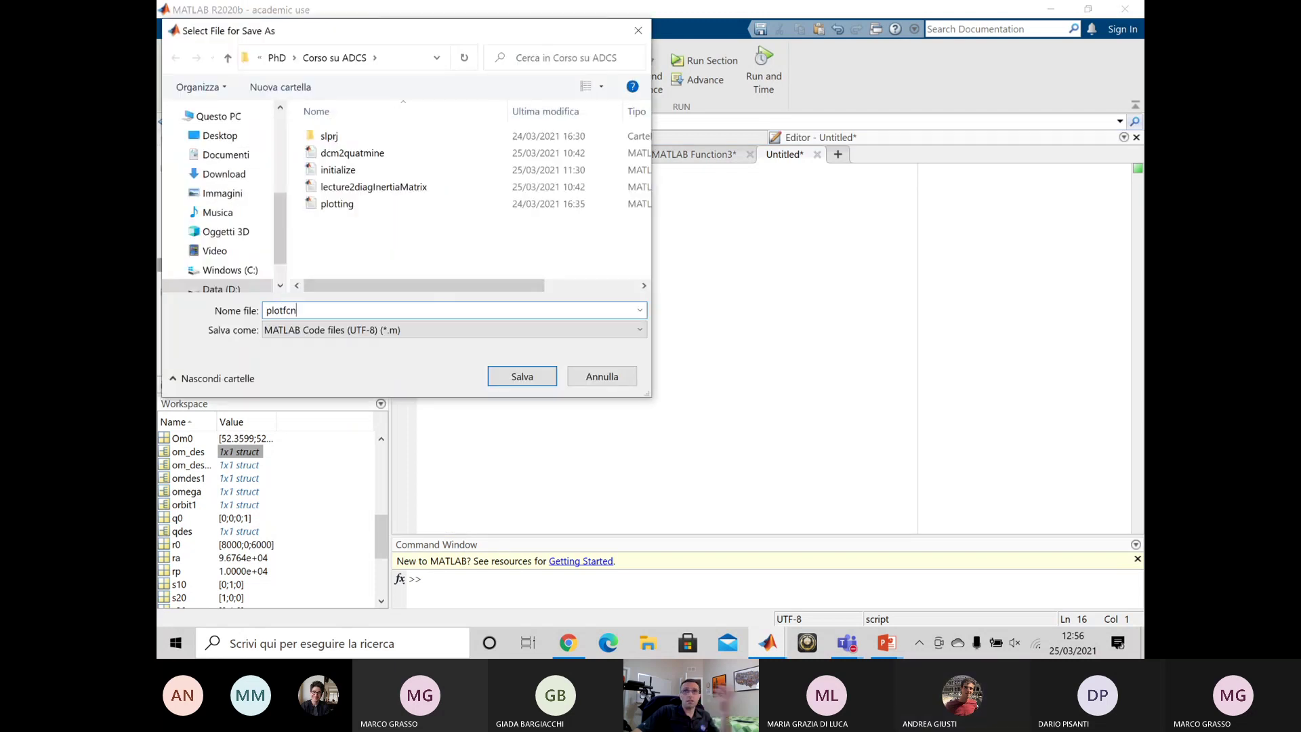
pyautogui.press('Return')
pyautogui.click(601, 63)
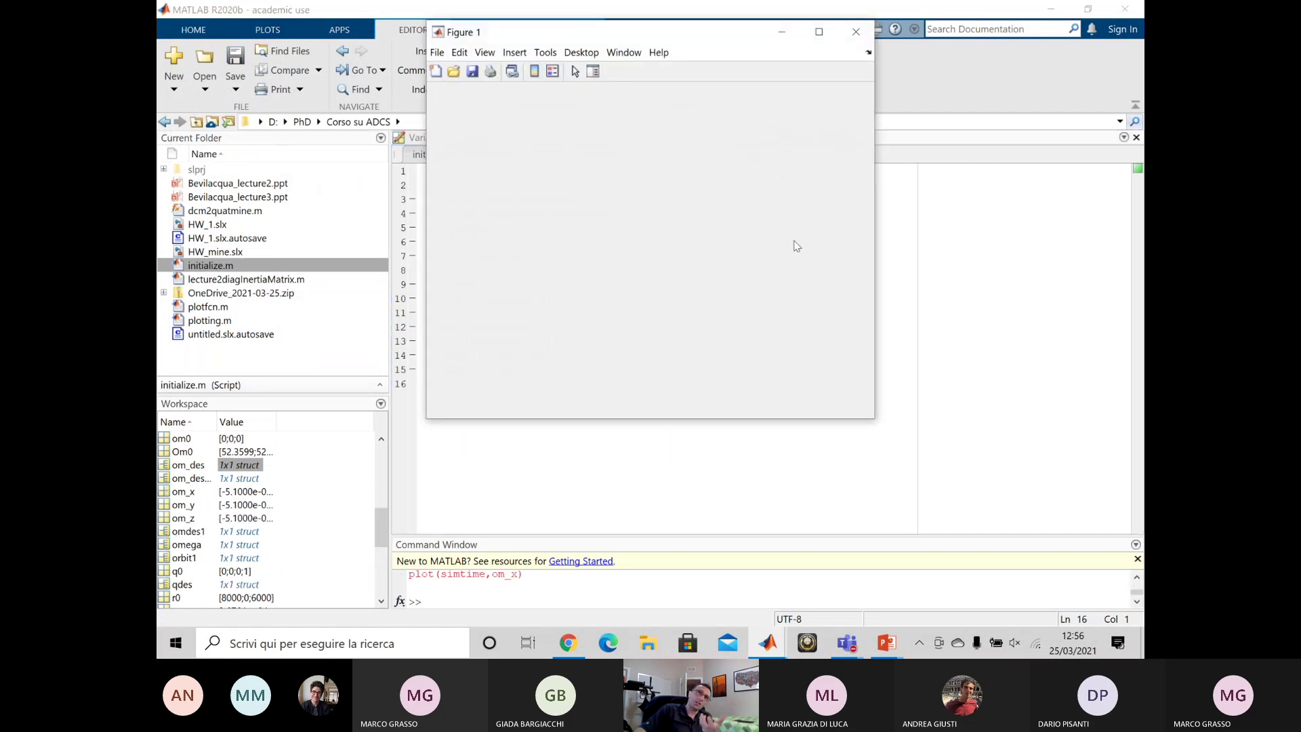
pyautogui.click(653, 459)
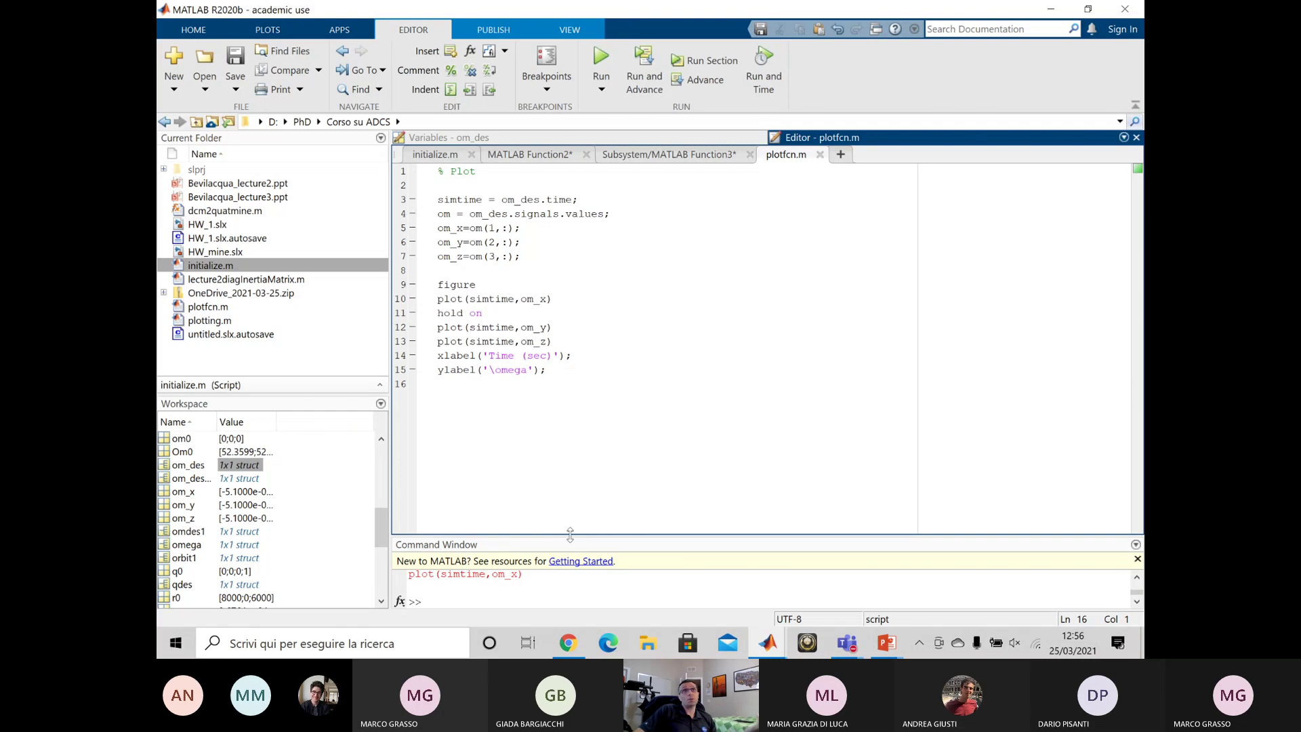
# - Enlarge the Command Window to read the error and widen the Workspace name column
pyautogui.moveTo(573, 536); pyautogui.dragTo(602, 485)
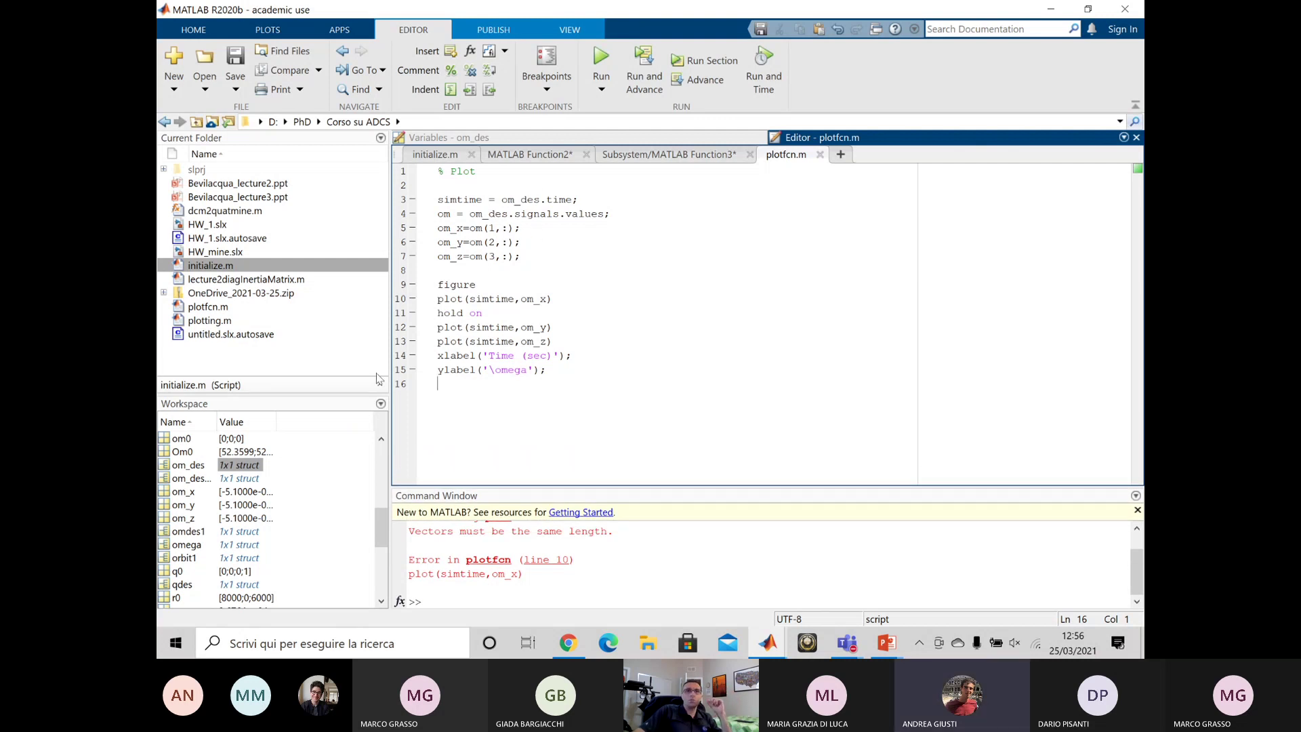
pyautogui.click(239, 479)
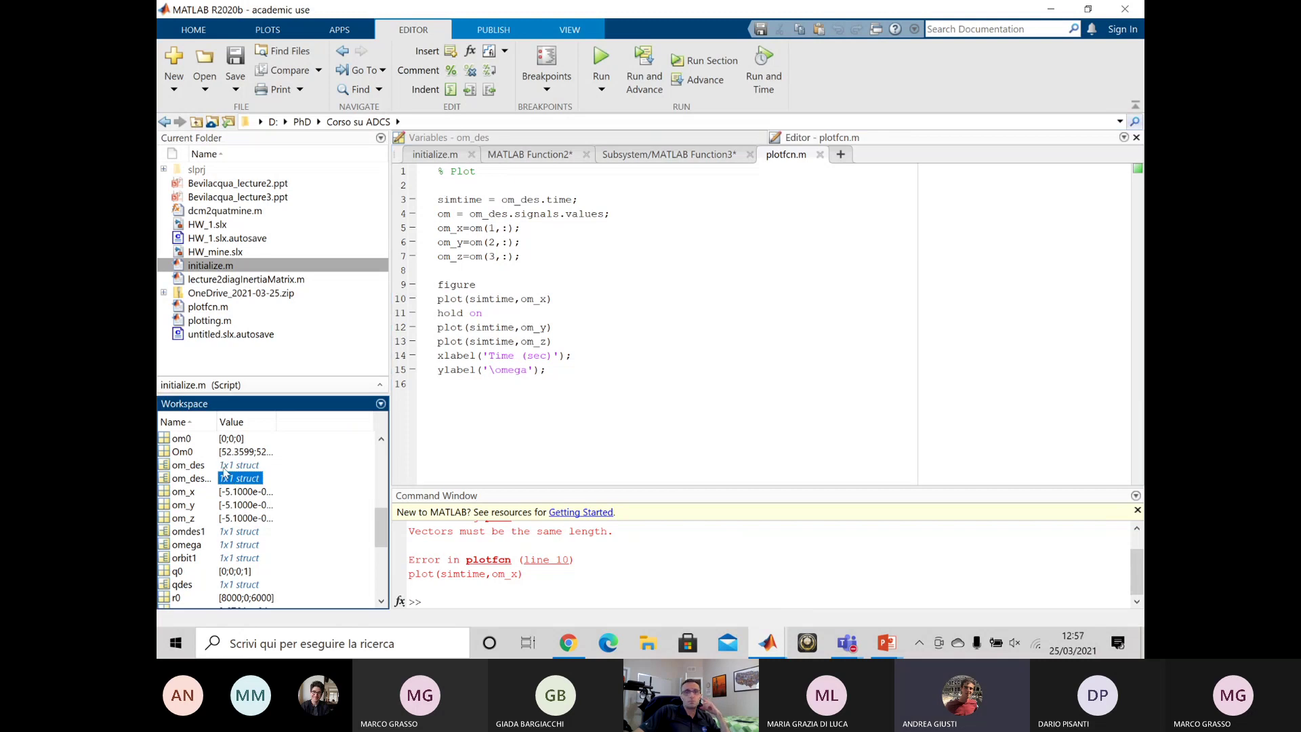
pyautogui.click(251, 463)
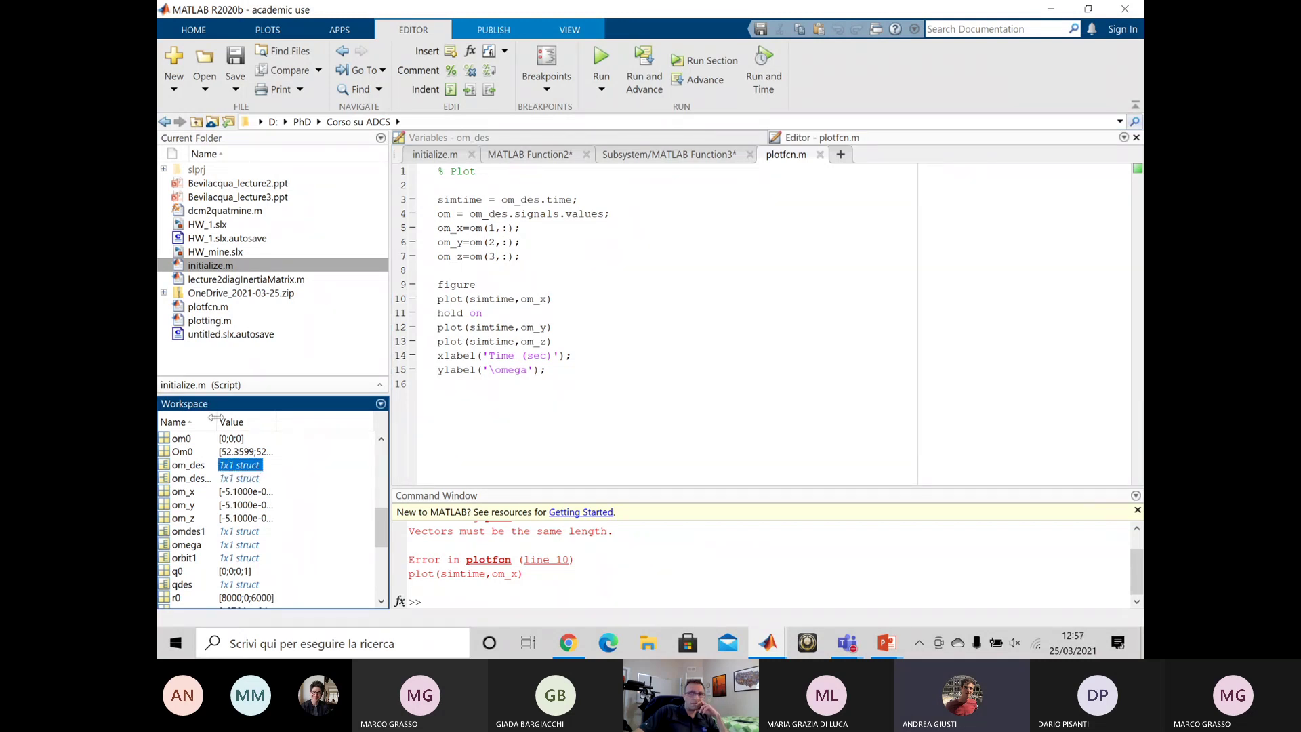
pyautogui.moveTo(216, 418)
pyautogui.mouseDown()
pyautogui.moveTo(265, 420)
pyautogui.moveTo(238, 425)
pyautogui.mouseUp()
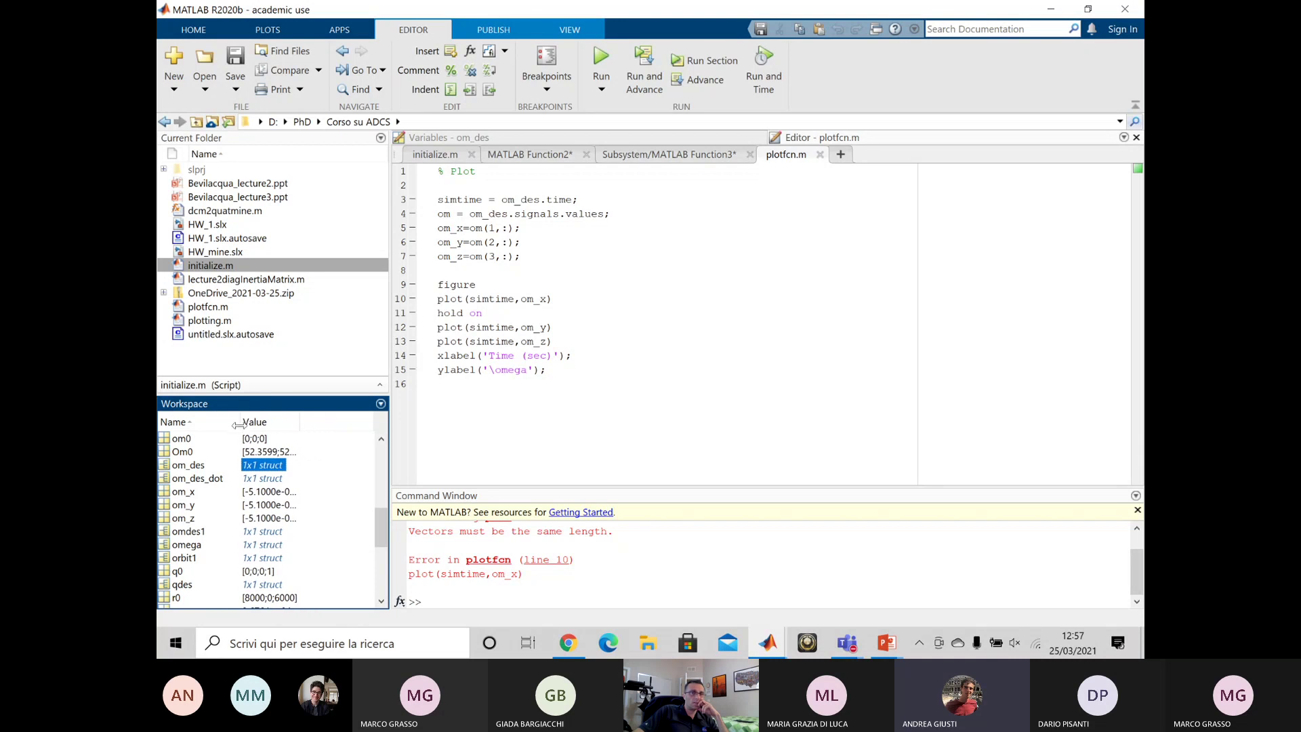
# - Open om_des and its time array in the Variables editor, then return to plotfcn.m
pyautogui.doubleClick(262, 466)
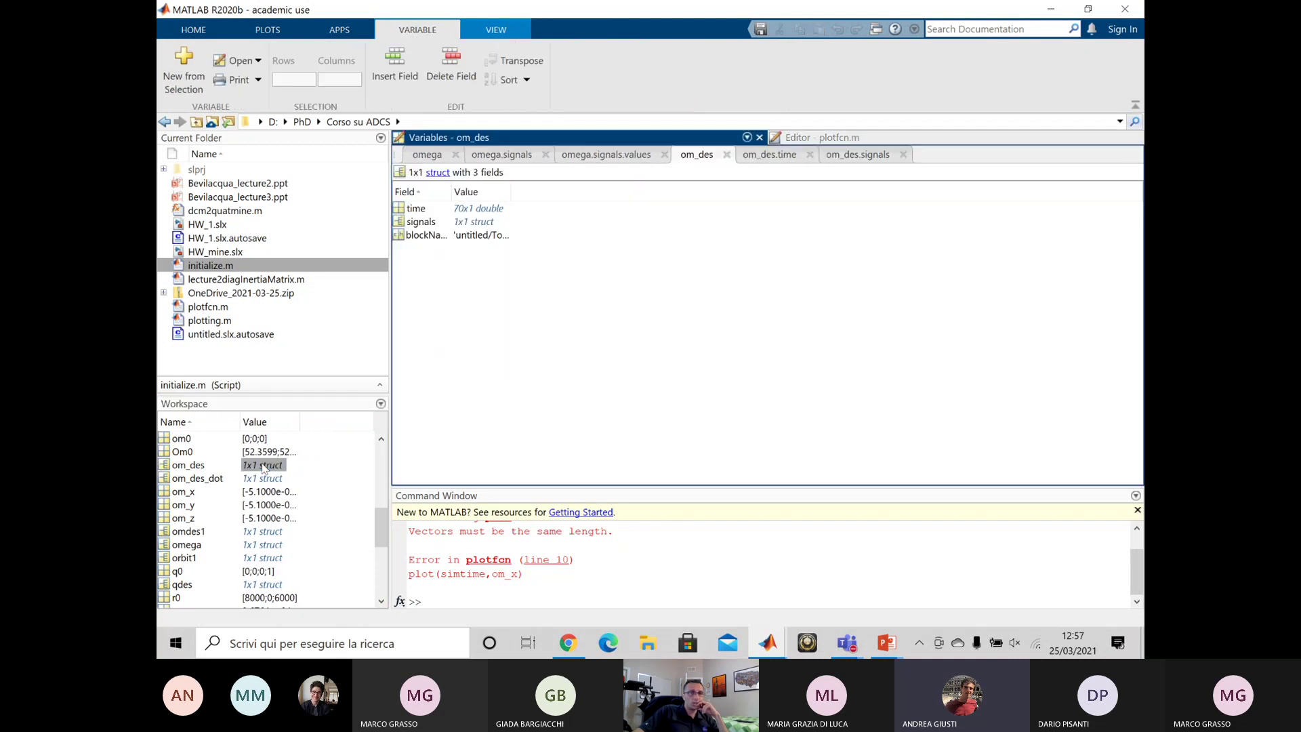
pyautogui.click(481, 208)
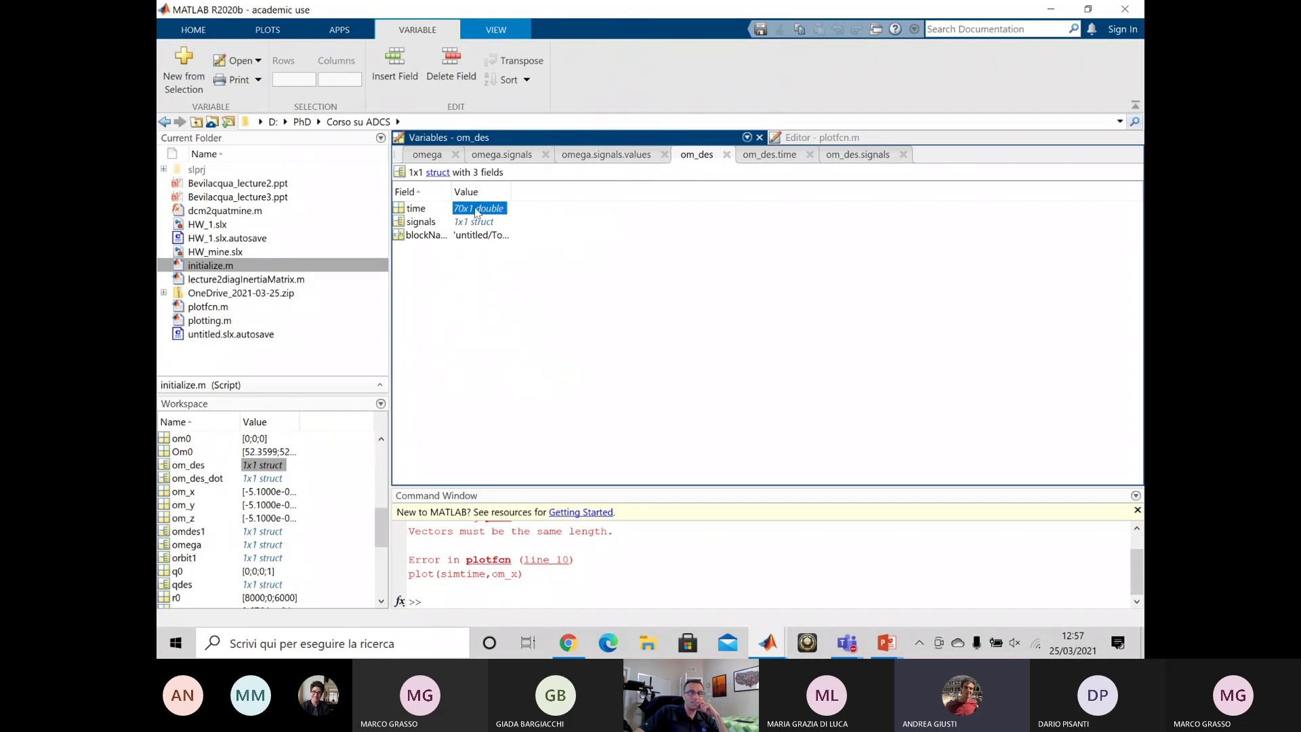
pyautogui.doubleClick(476, 209)
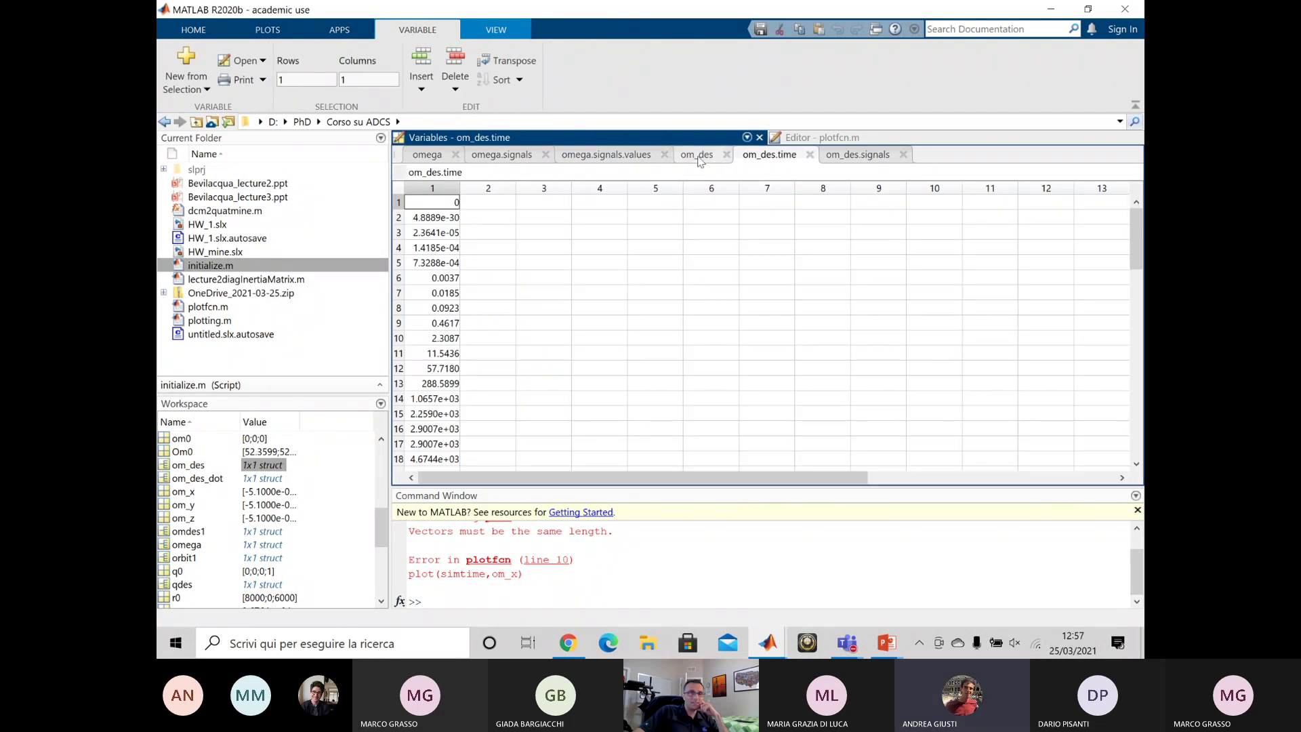
pyautogui.click(791, 138)
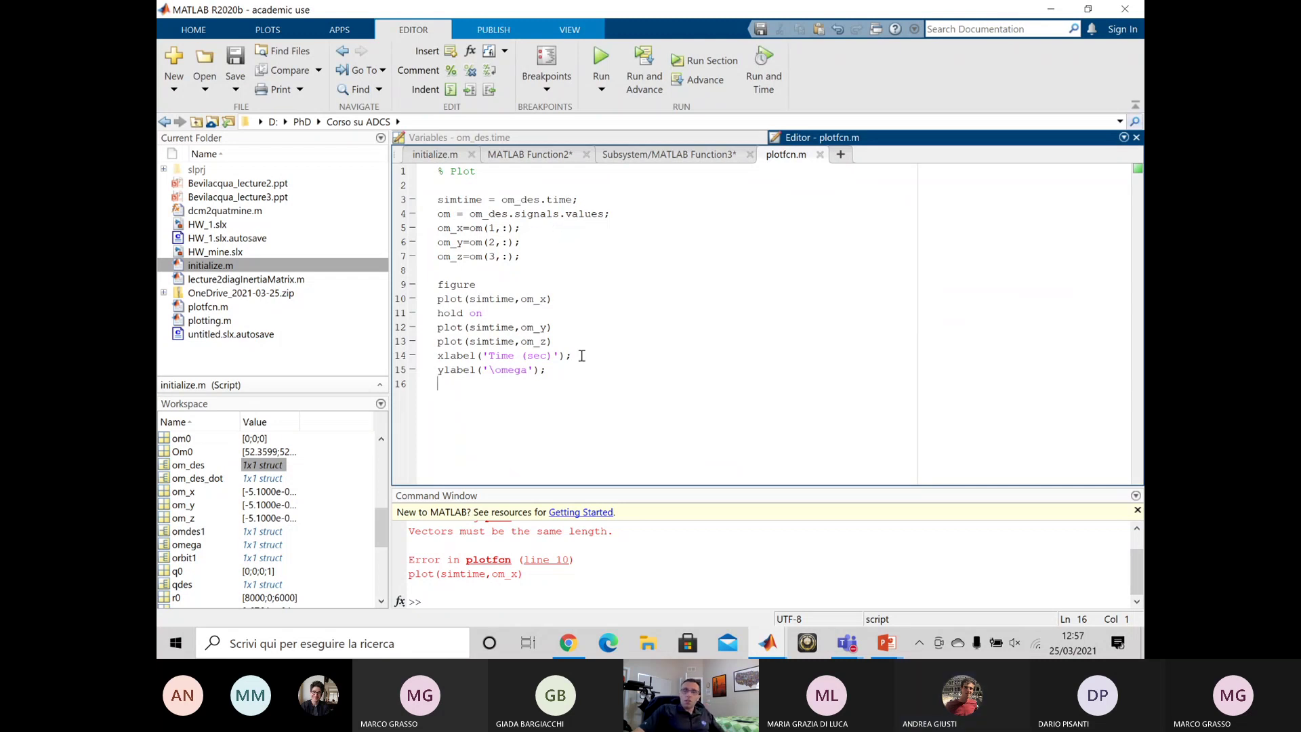
pyautogui.click(678, 137)
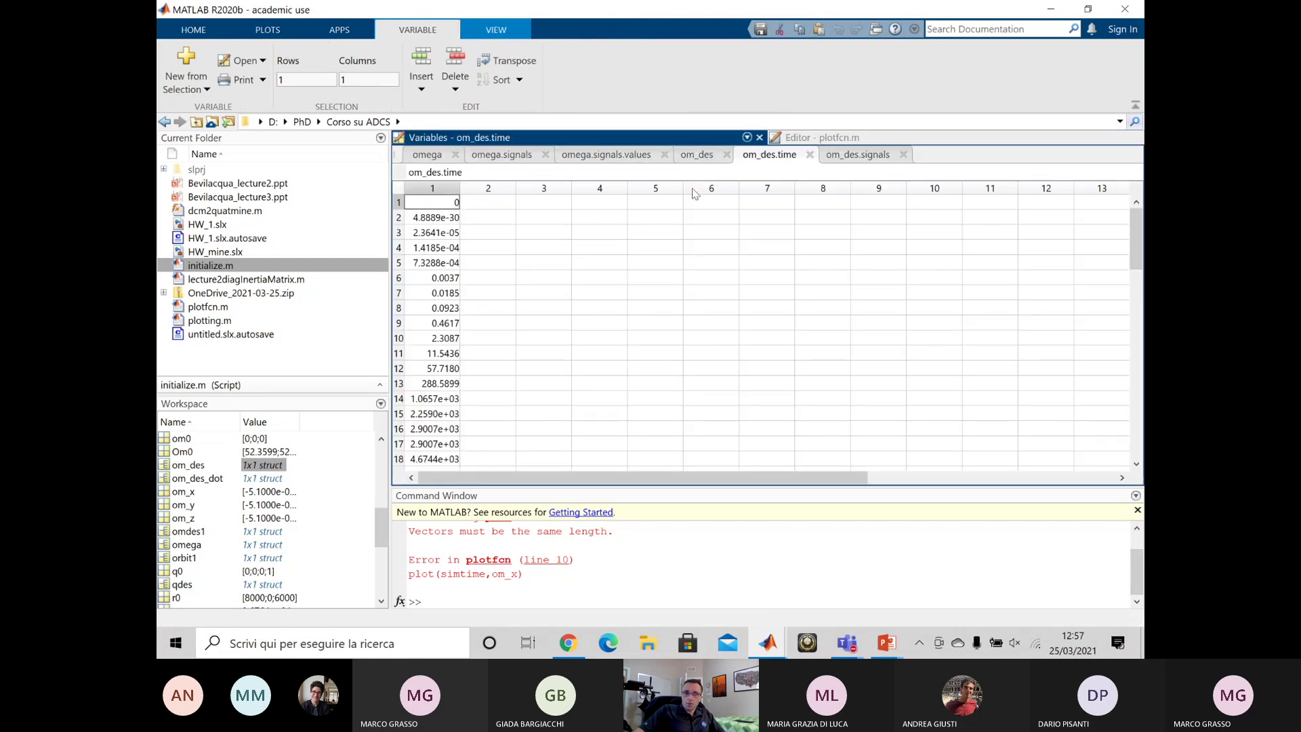
pyautogui.click(912, 138)
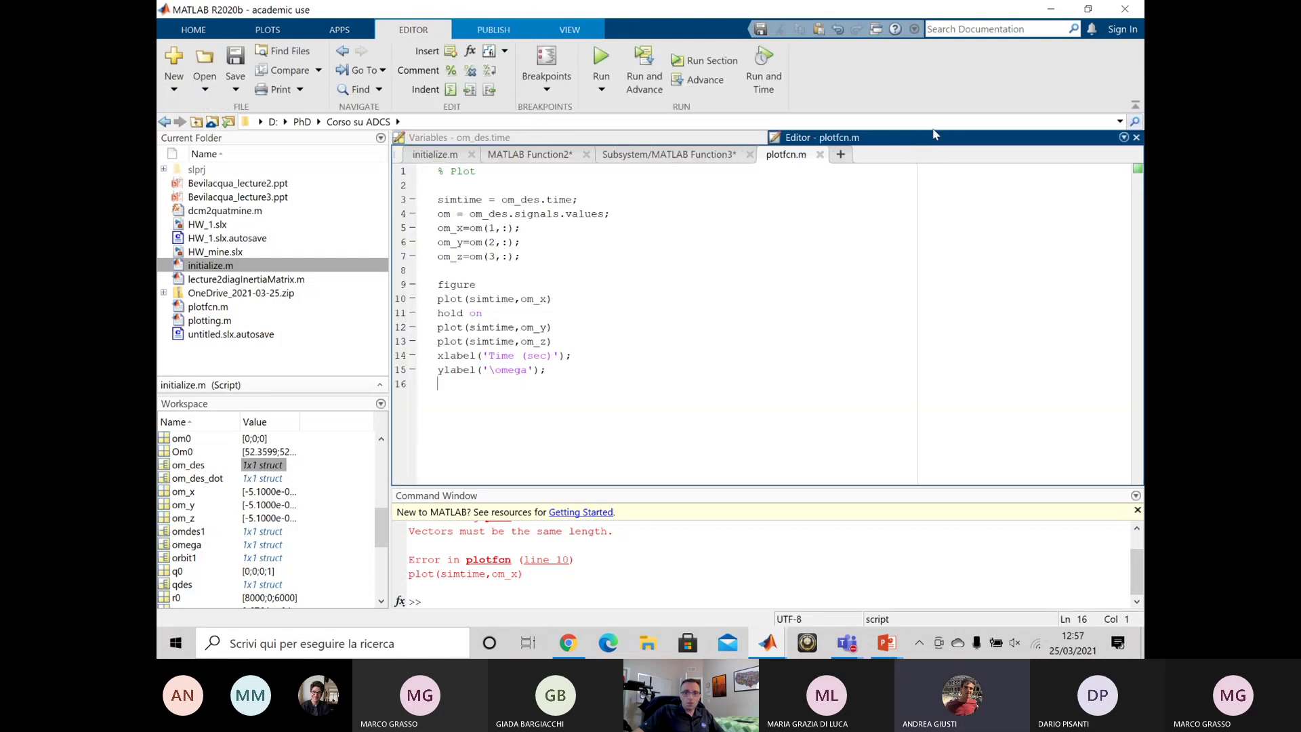
# - Switch to the Microsoft Teams call window to stop presenting MATLAB
pyautogui.click(847, 642)
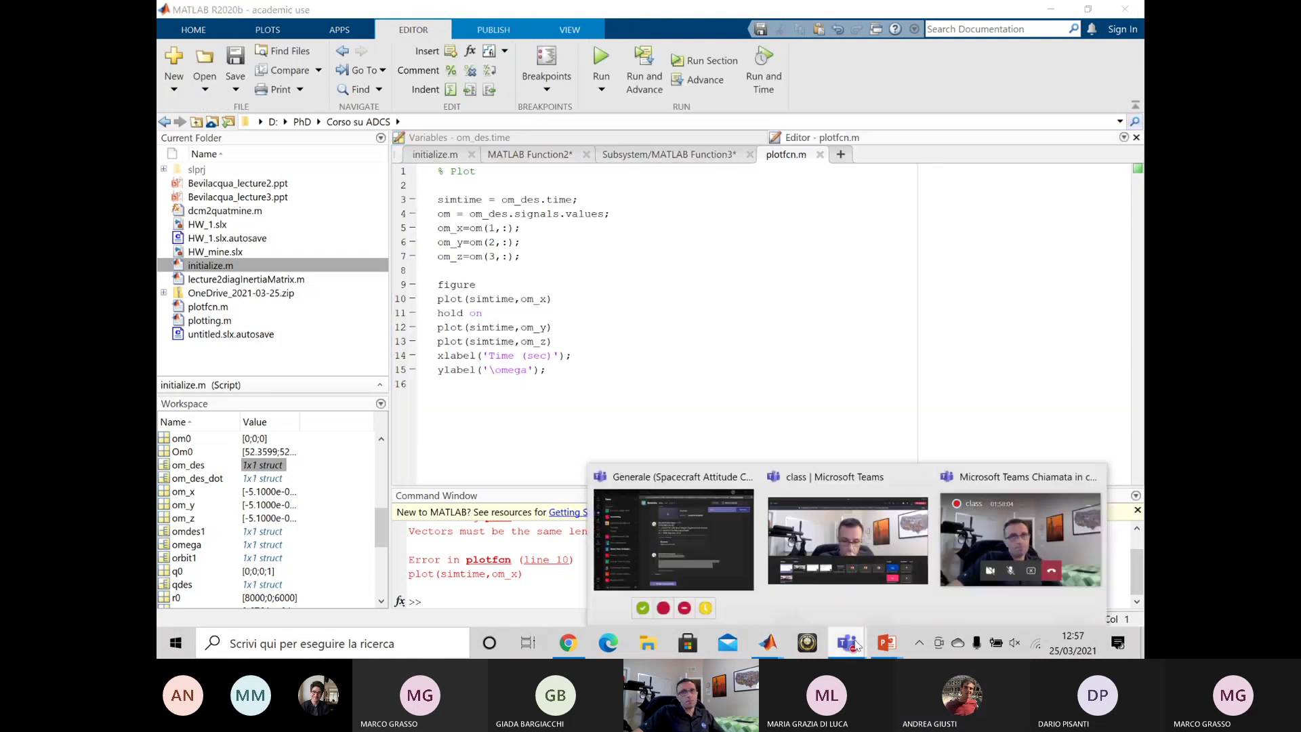
pyautogui.moveTo(1009, 532)
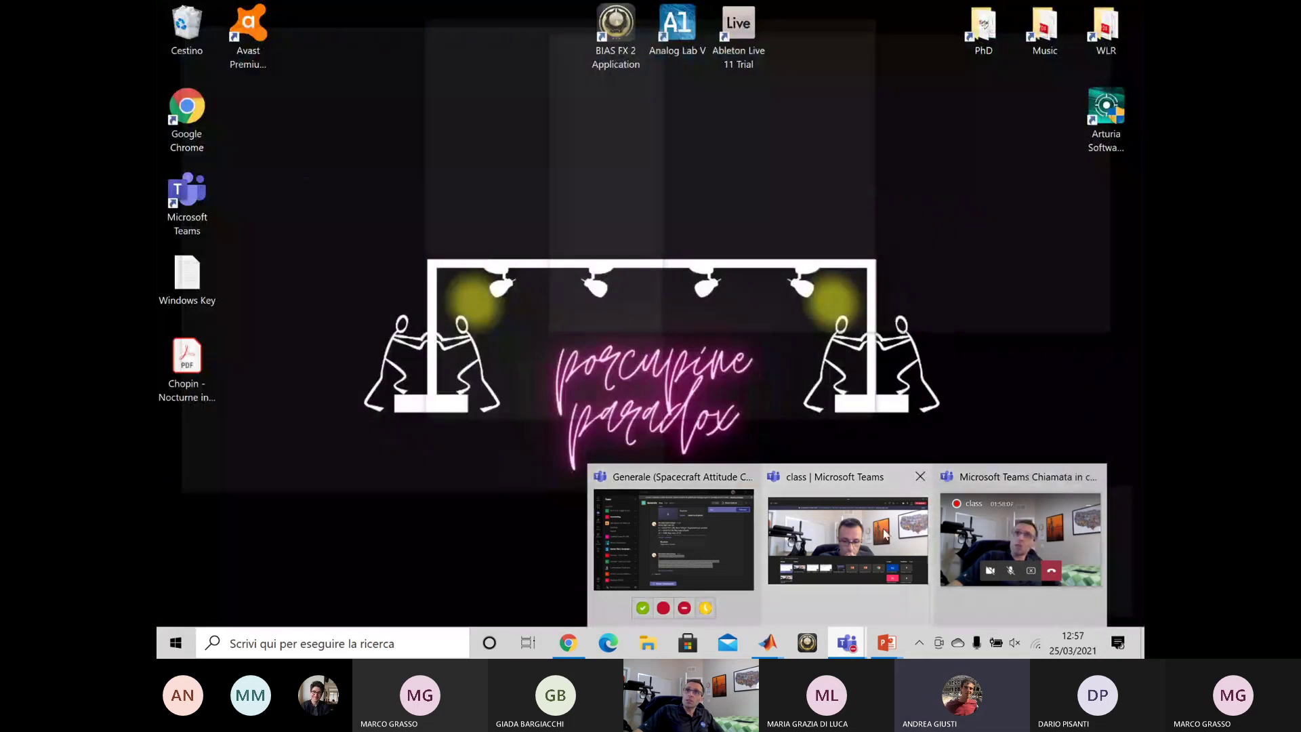
pyautogui.click(1017, 538)
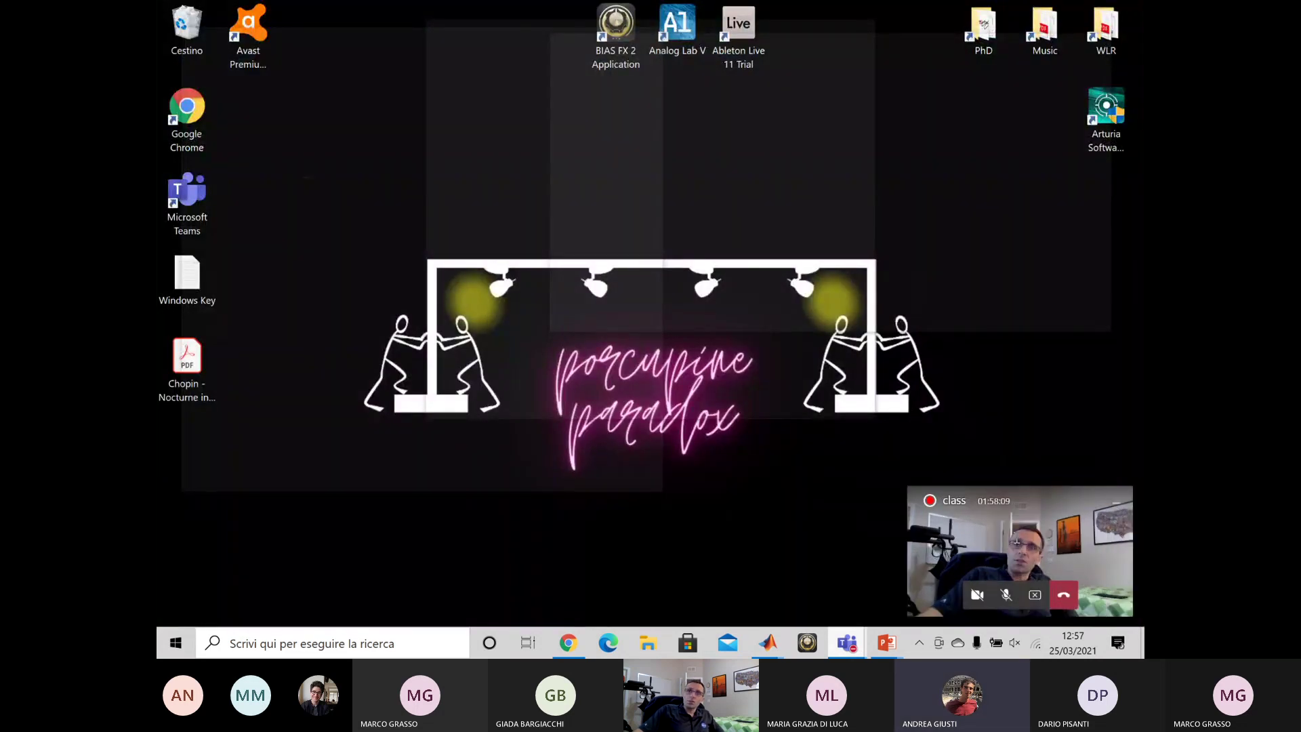